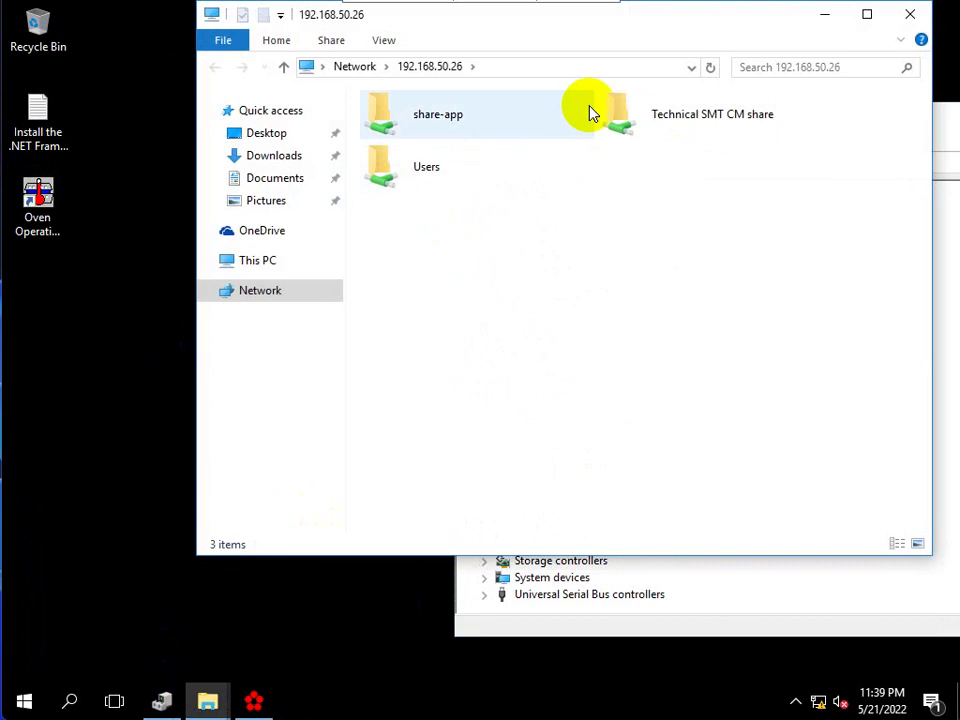
# Step: Open the share-app shared folder on 192.168.50.26
pyautogui.click(639, 118)
pyautogui.doubleClick(444, 118)
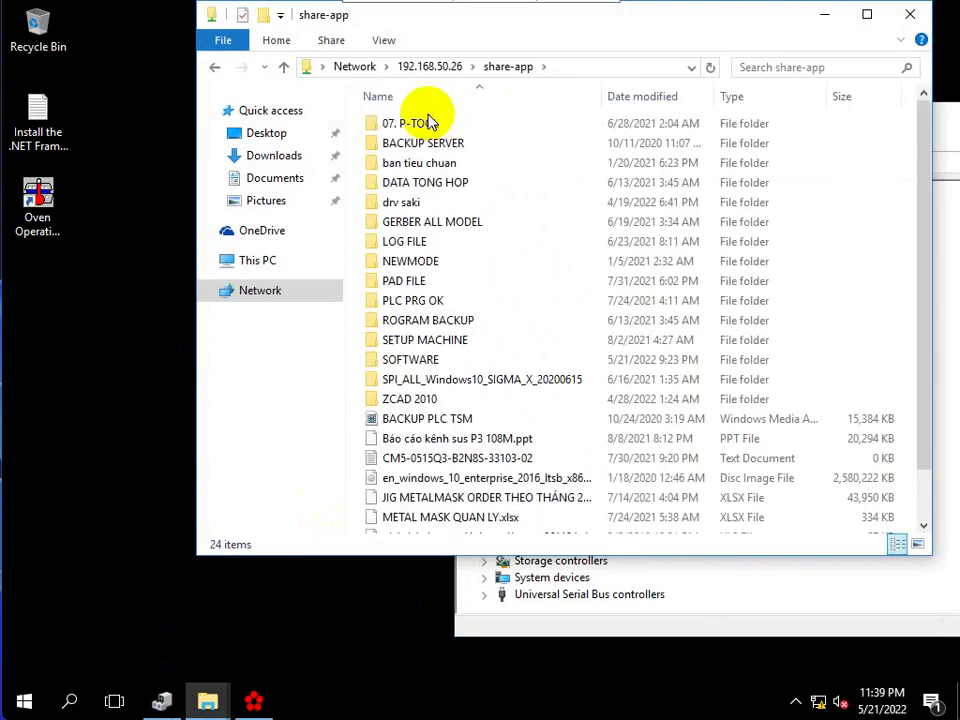
pyautogui.doubleClick(396, 359)
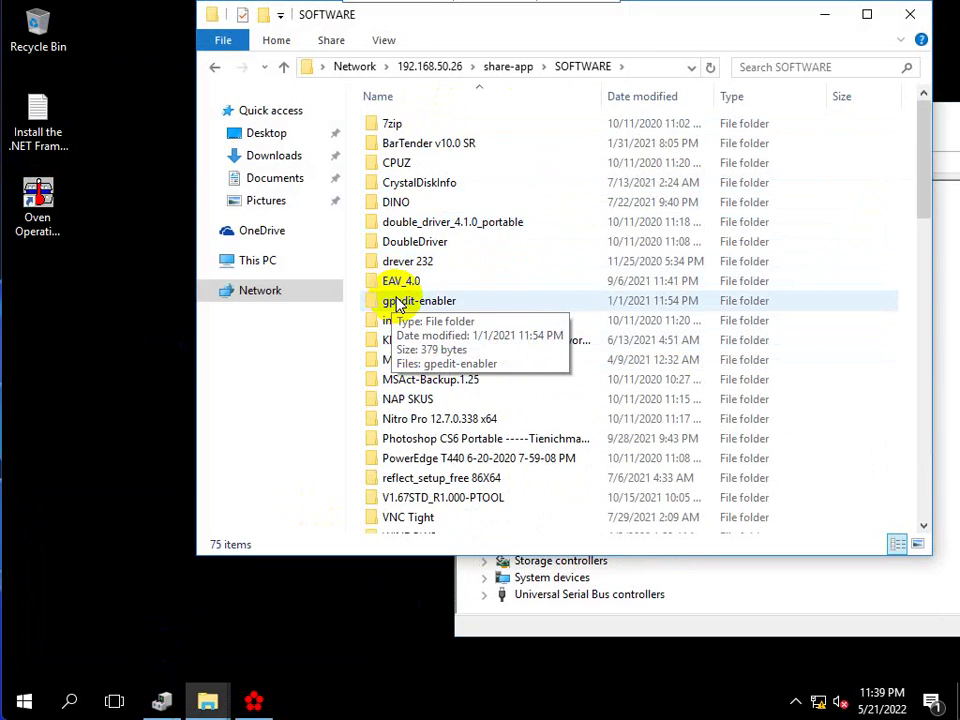
pyautogui.scroll(-2, 398, 305)
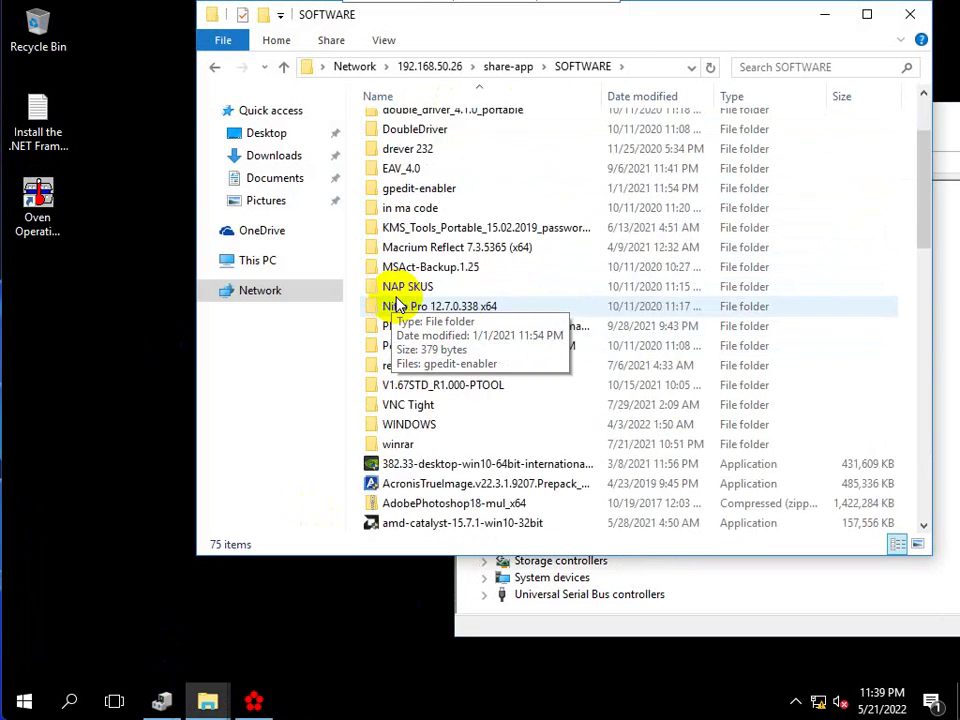
pyautogui.scroll(2, 395, 302)
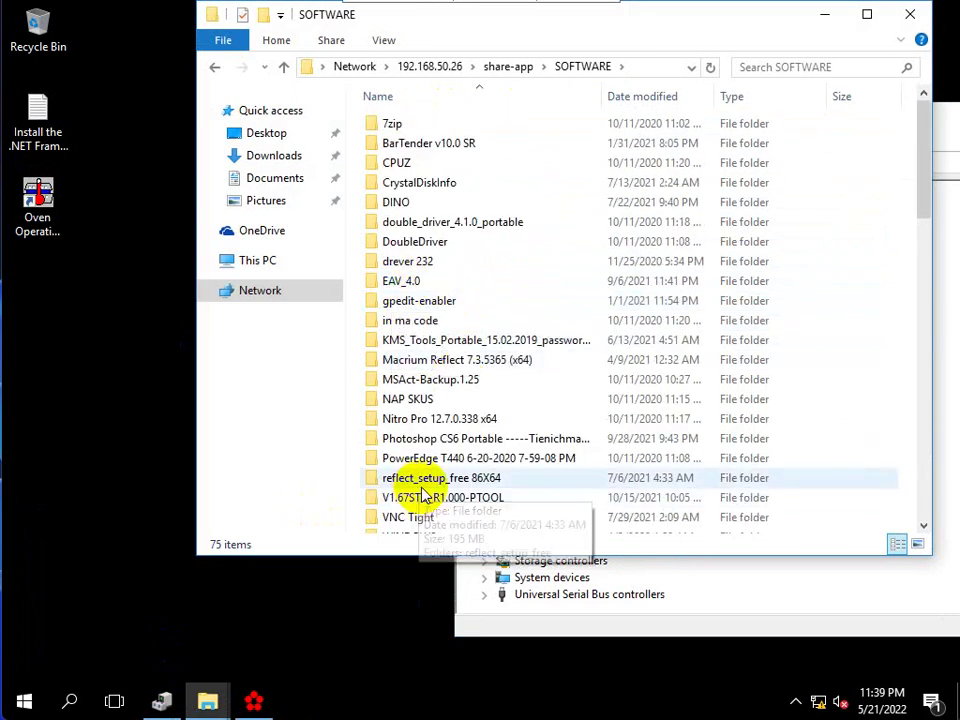
pyautogui.click(510, 68)
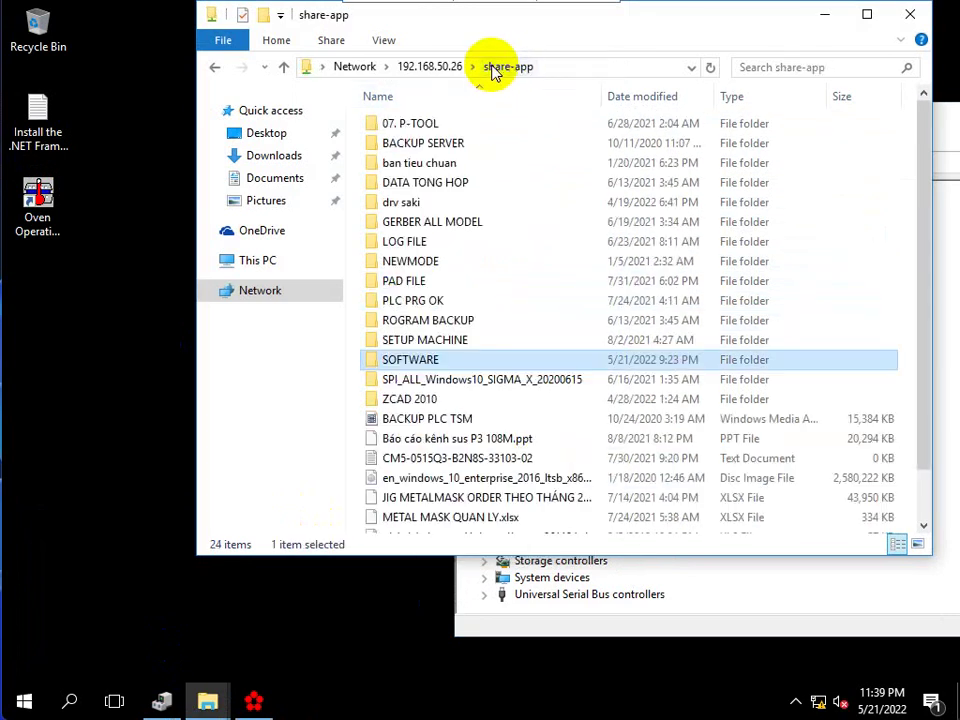
# Step: Go into the SETUP MACHINE folder, its REFLOW subfolder and the heller folder inside it
pyautogui.doubleClick(395, 340)
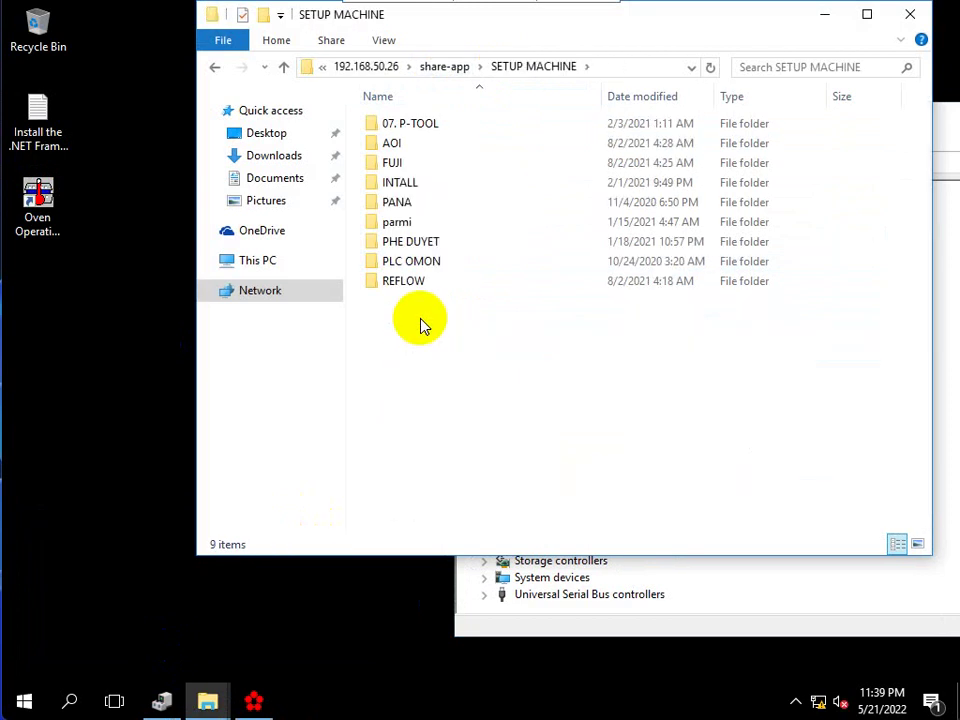
pyautogui.doubleClick(418, 285)
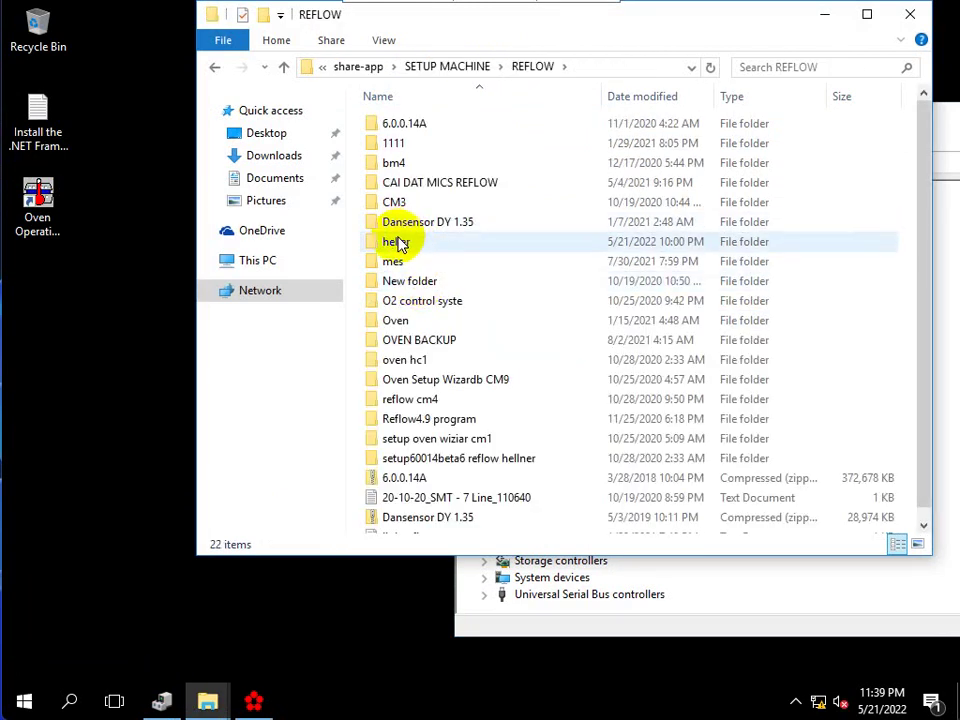
pyautogui.doubleClick(396, 242)
# Step: Copy the drever 232 folder from heller to the desktop
pyautogui.click(418, 188)
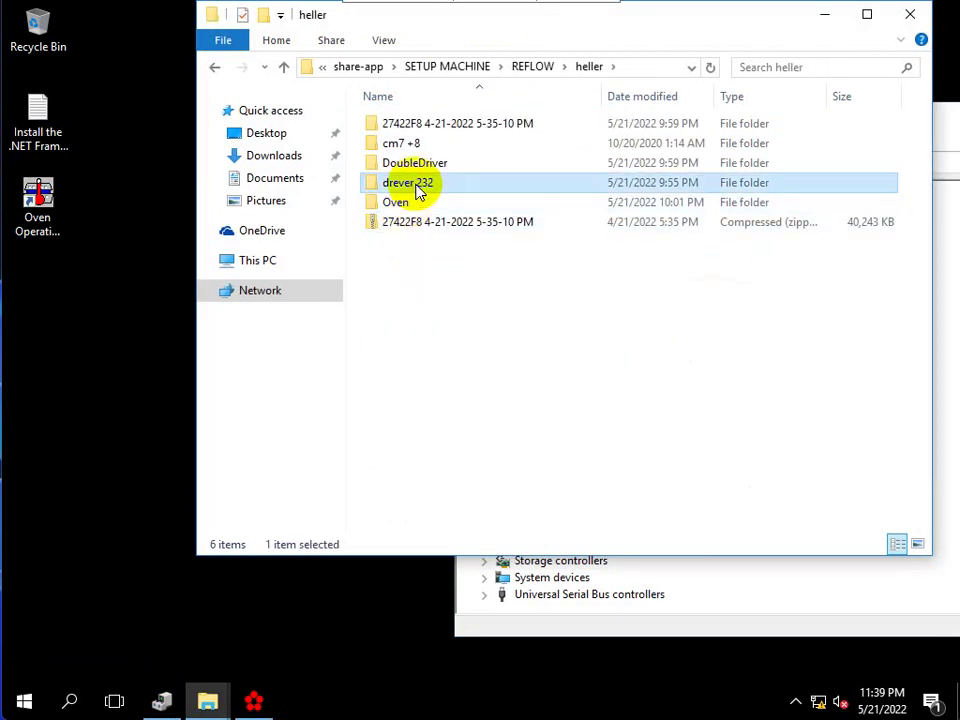
pyautogui.click(88, 326)
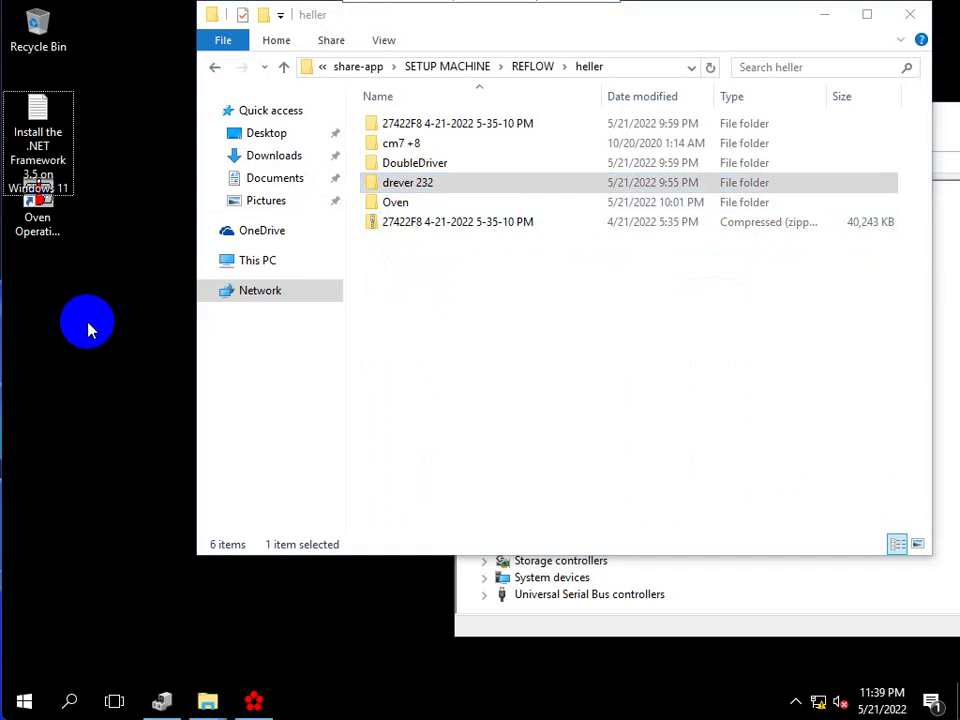
pyautogui.hotkey('ctrl', 'v')
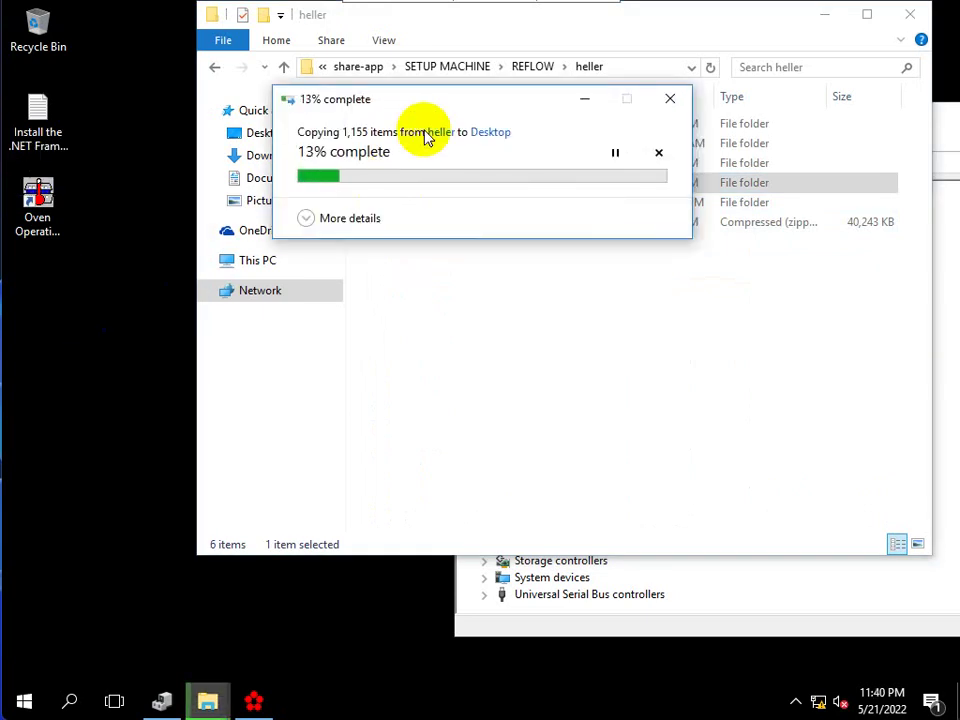
# Step: Minimize the heller window and start a driver update for FT231X USB UART that browses the computer for driver software
pyautogui.click(825, 18)
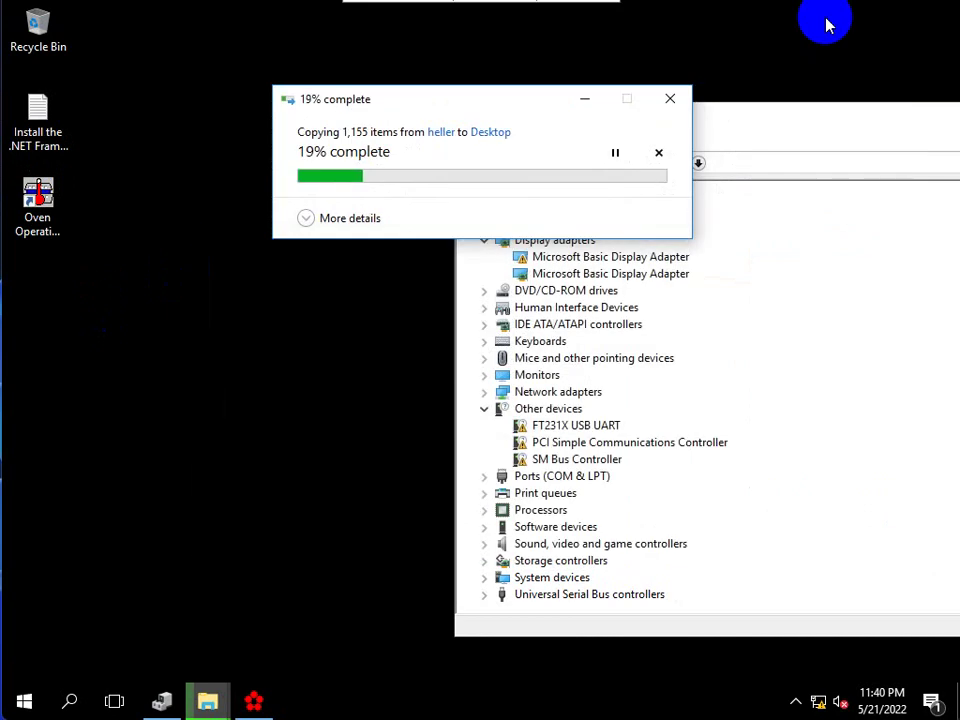
pyautogui.click(575, 426)
pyautogui.rightClick(580, 428)
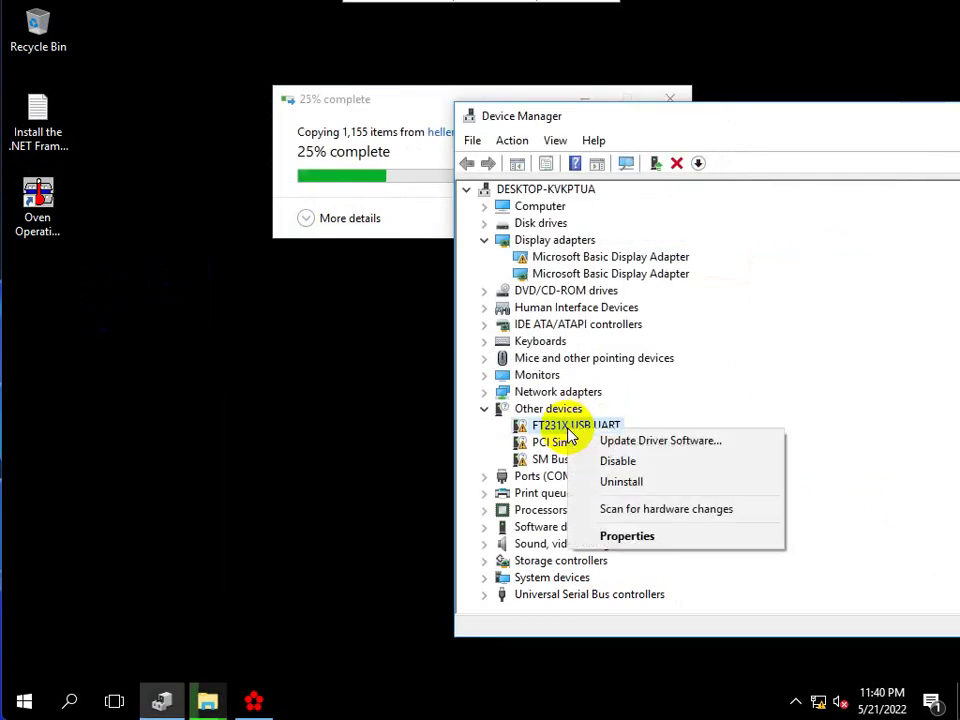
pyautogui.click(605, 441)
pyautogui.click(590, 441)
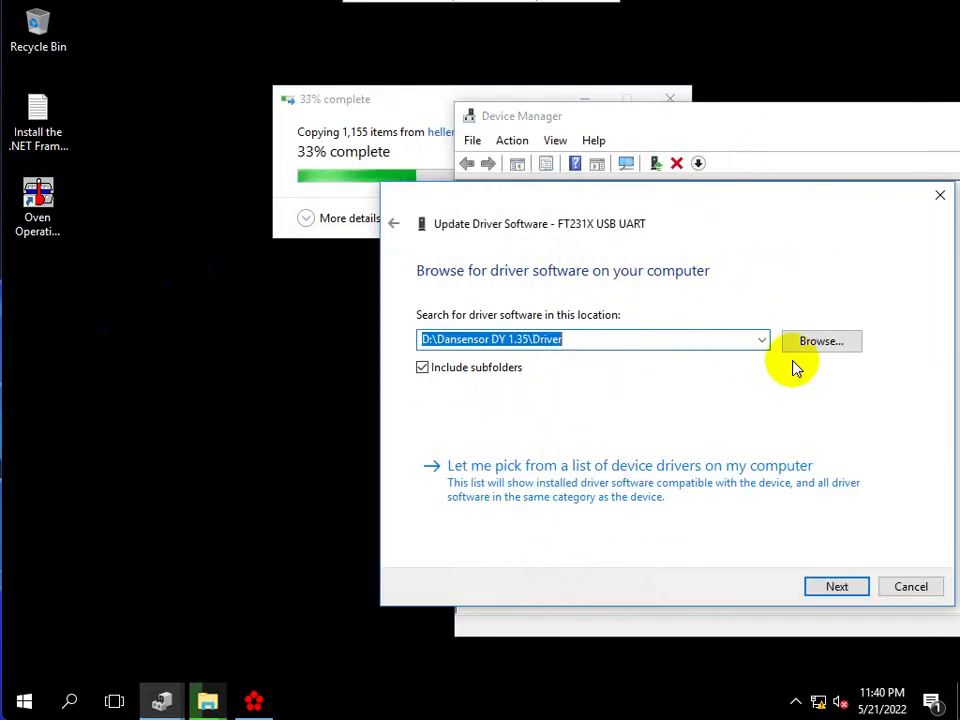
# Step: Try to install the FT231X USB UART driver from the drever 232 folder on the desktop, then close the wizard
pyautogui.click(806, 344)
pyautogui.scroll(2, 433, 319)
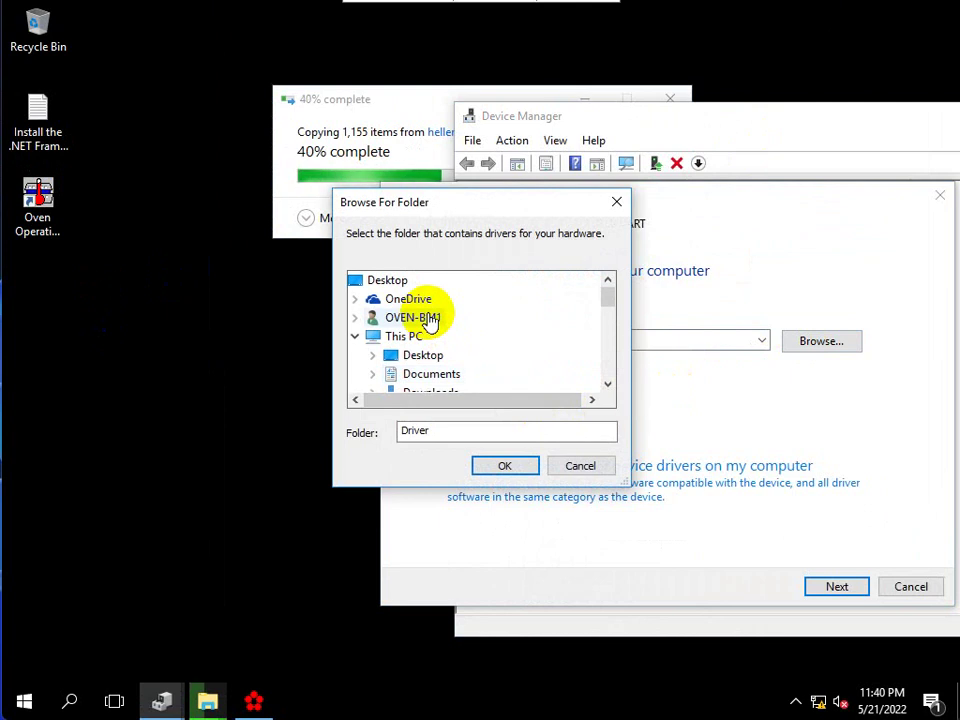
pyautogui.click(390, 282)
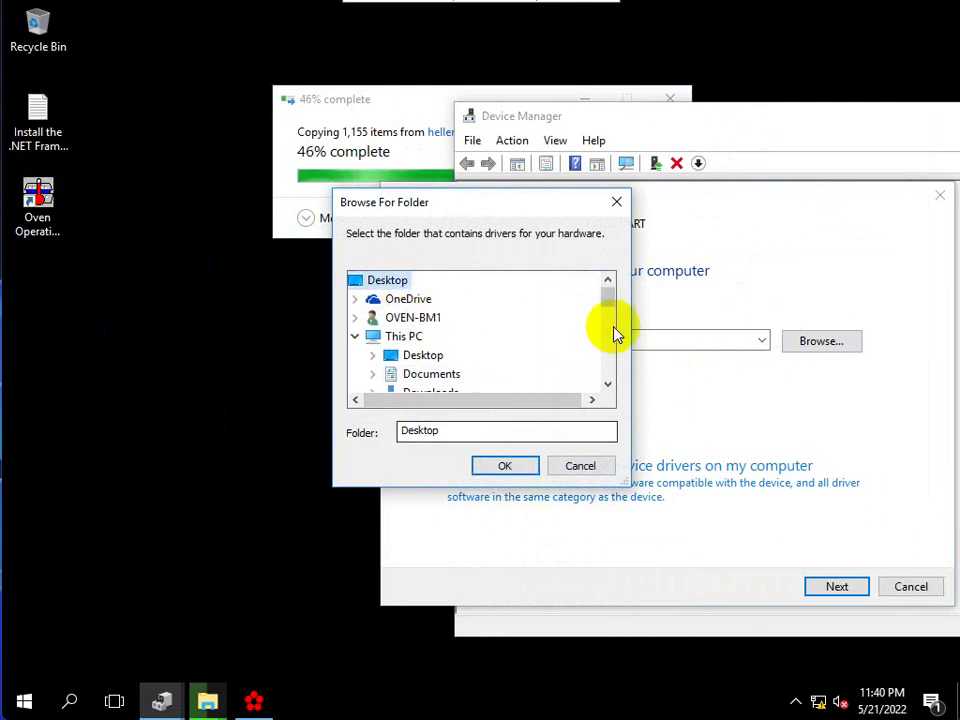
pyautogui.moveTo(611, 300); pyautogui.dragTo(626, 268)
pyautogui.click(352, 280)
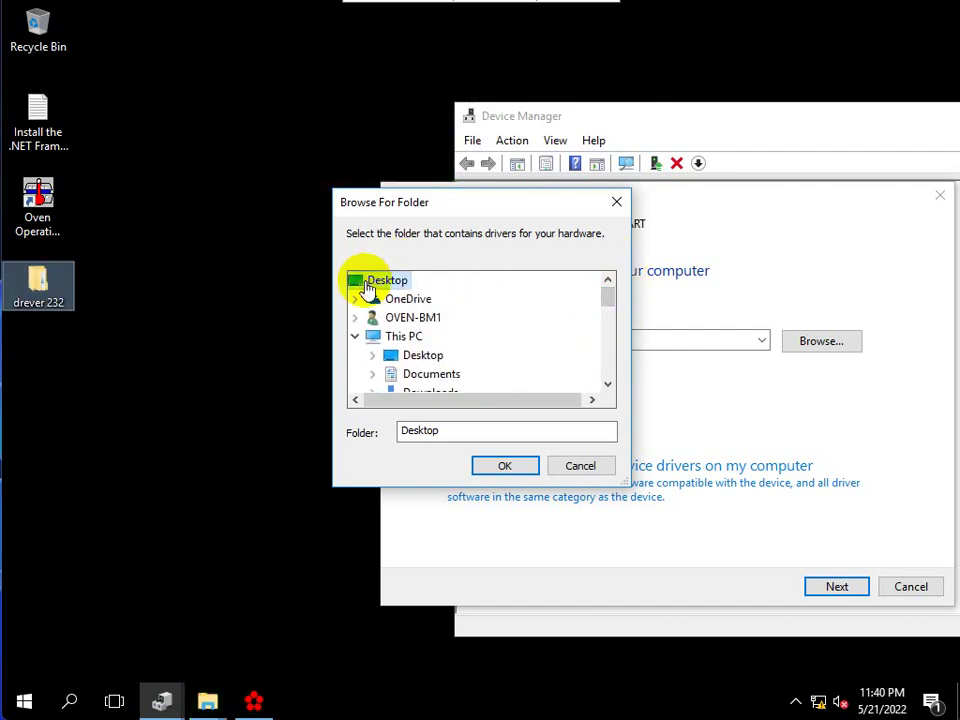
pyautogui.scroll(-15, 407, 300)
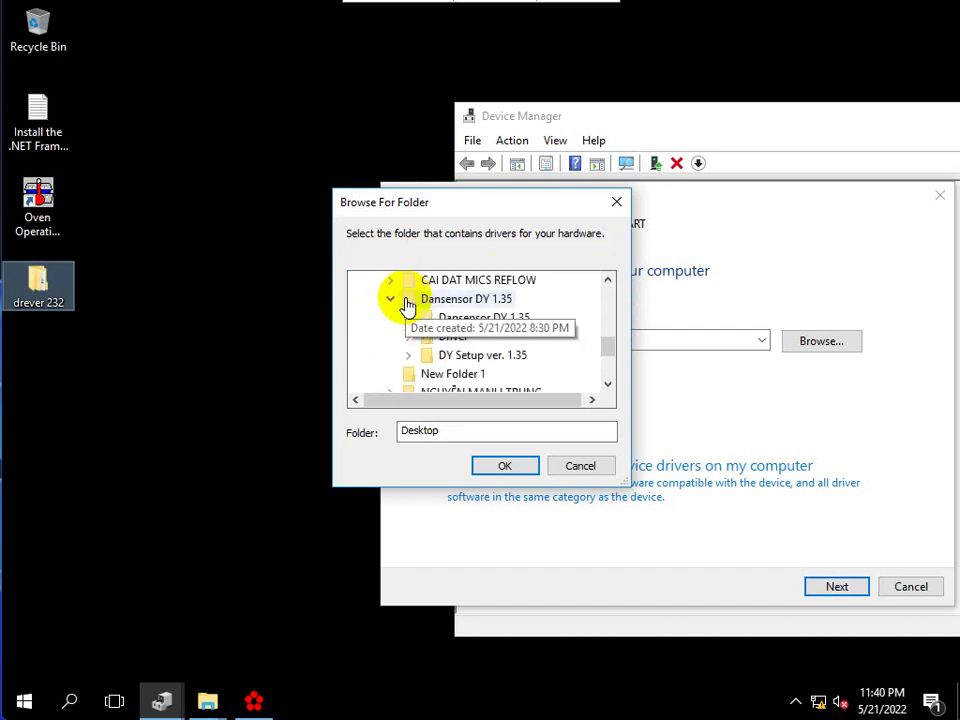
pyautogui.click(405, 373)
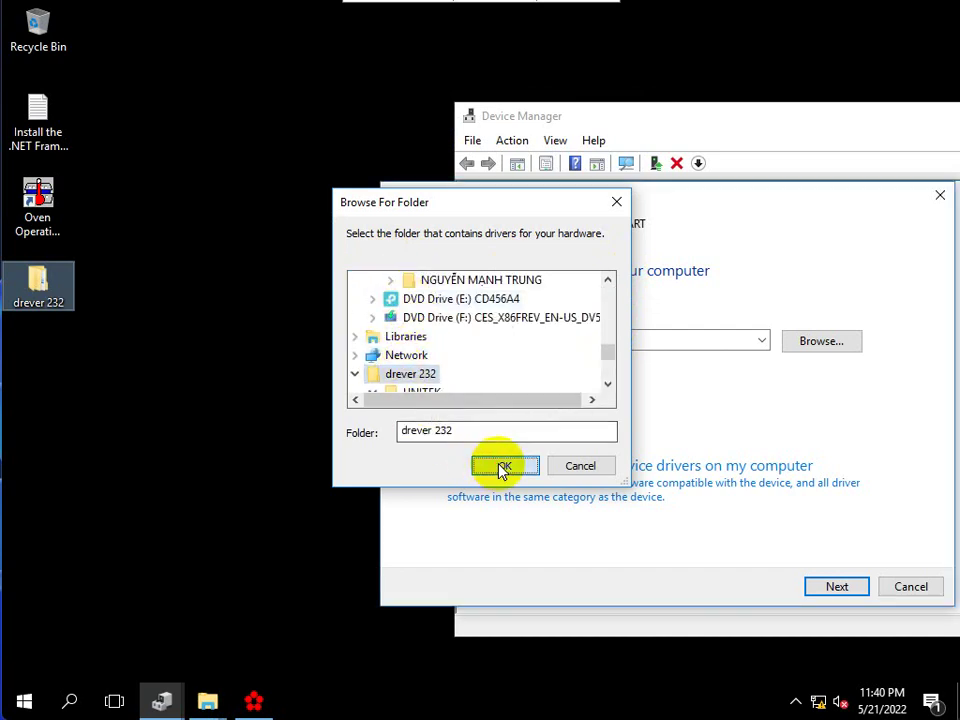
pyautogui.click(502, 466)
pyautogui.click(814, 585)
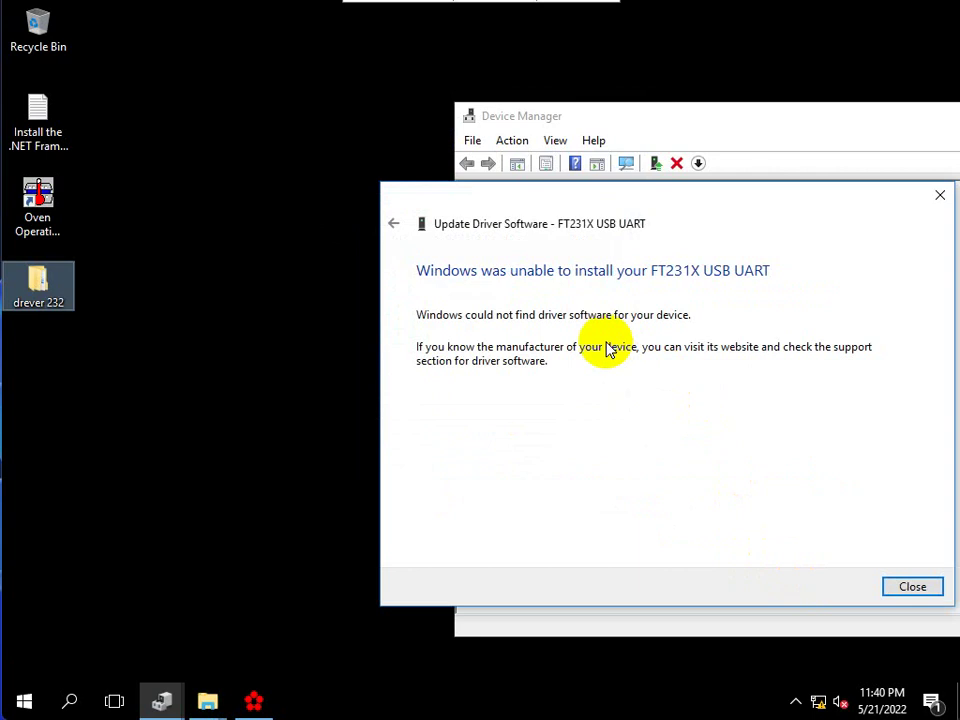
pyautogui.click(911, 582)
pyautogui.click(553, 442)
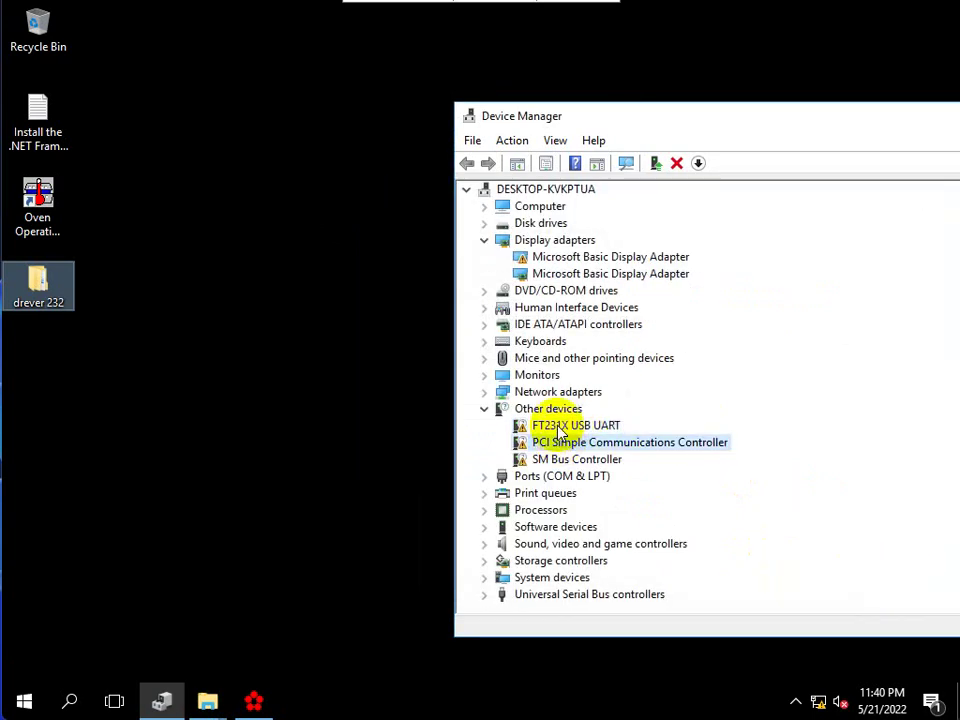
pyautogui.click(553, 425)
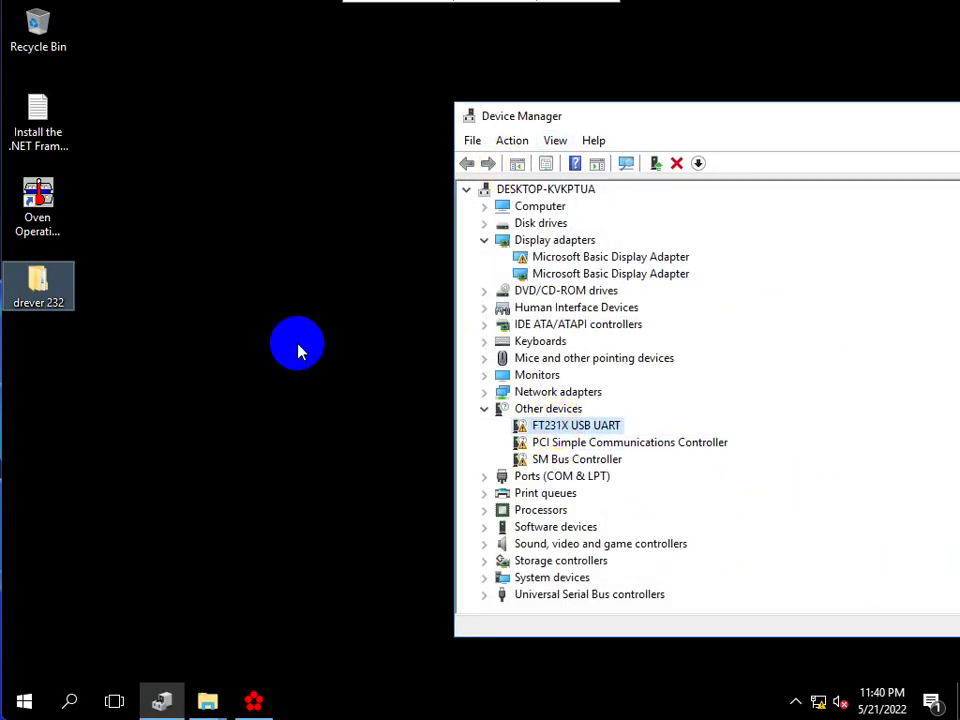
pyautogui.click(205, 703)
pyautogui.click(410, 612)
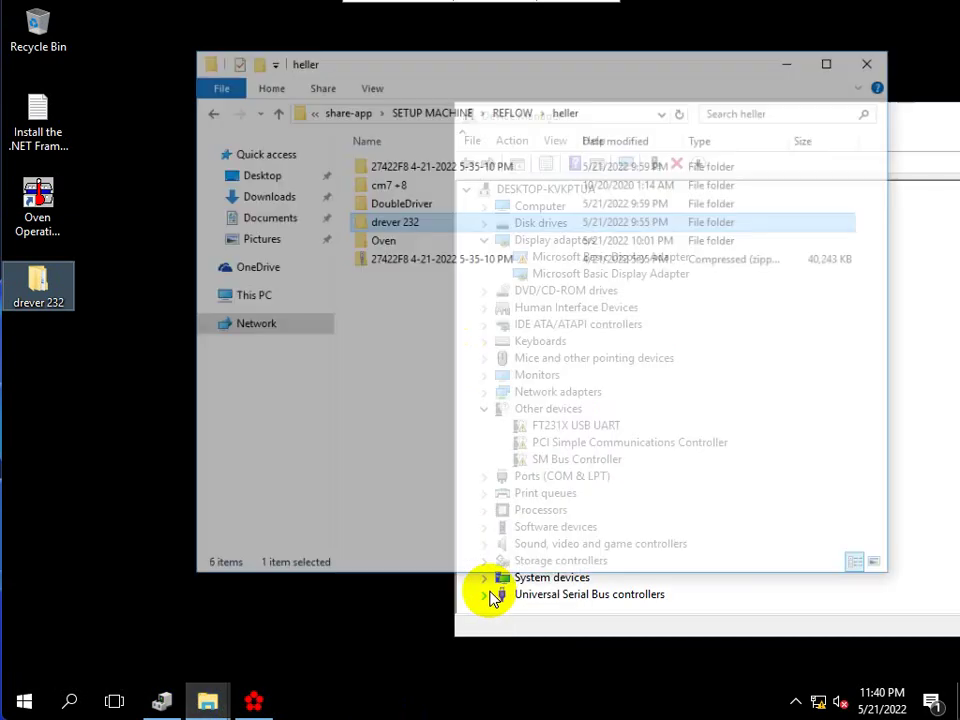
pyautogui.click(422, 128)
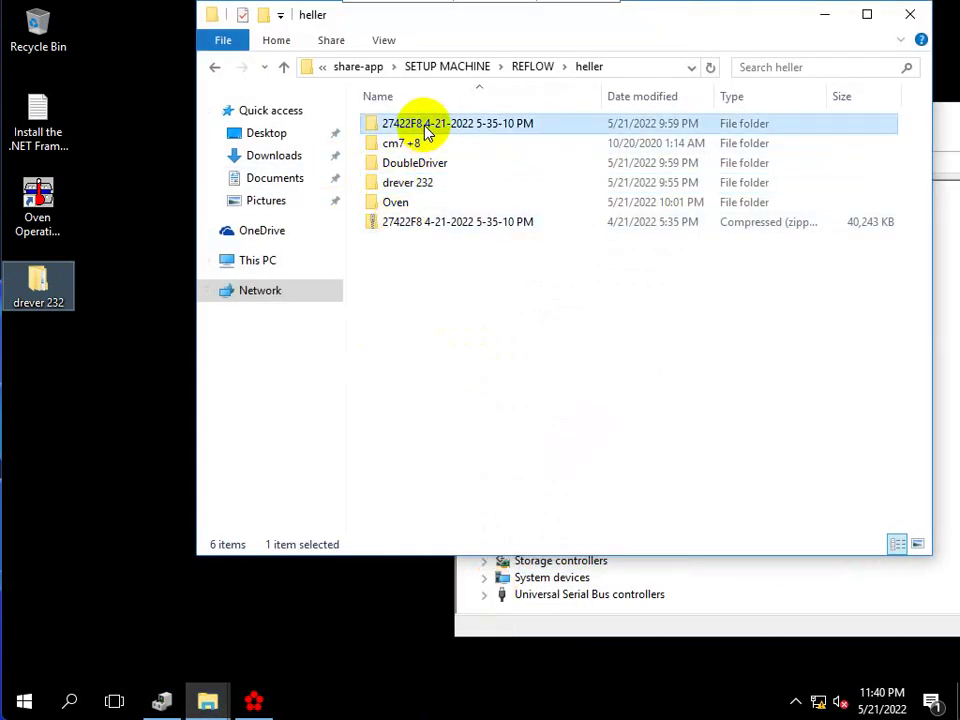
pyautogui.moveTo(422, 128); pyautogui.dragTo(53, 418)
pyautogui.moveTo(108, 445); pyautogui.dragTo(109, 446)
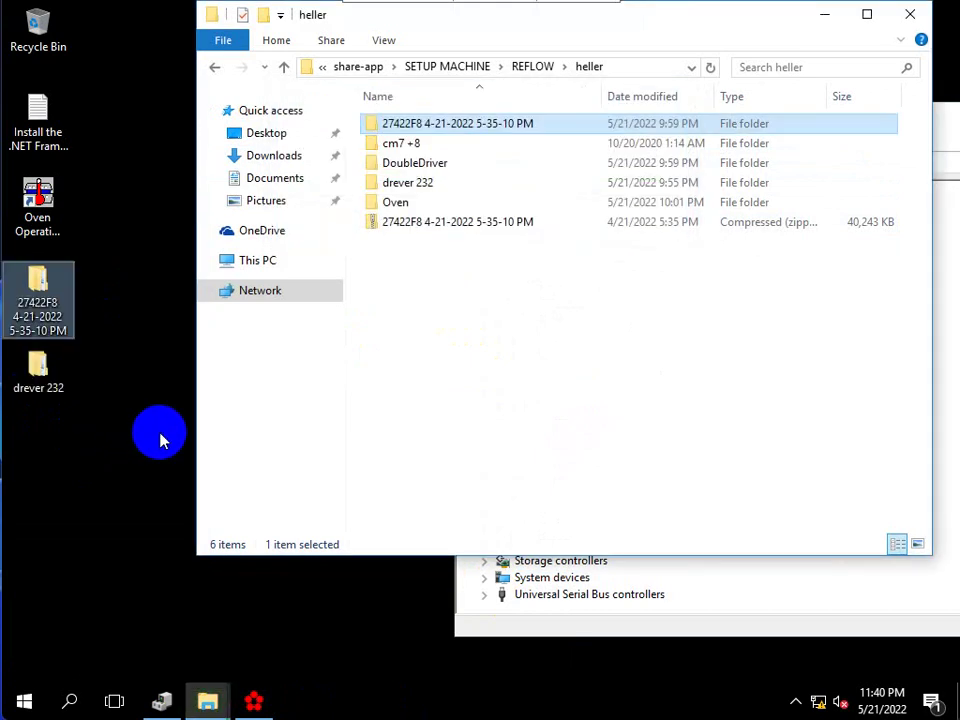
pyautogui.click(161, 701)
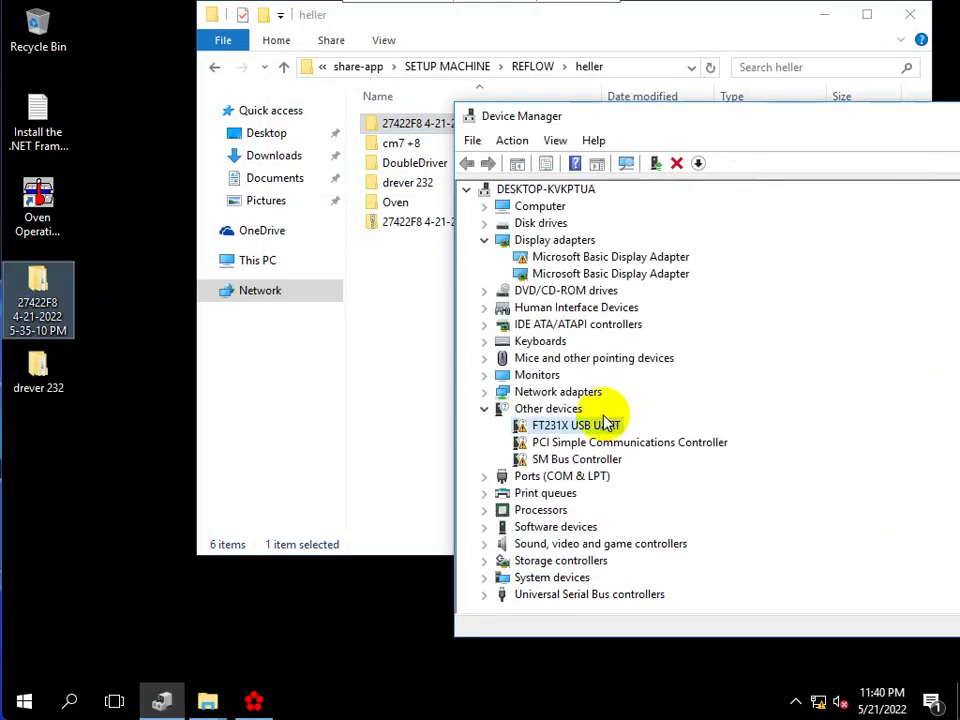
pyautogui.rightClick(604, 424)
pyautogui.click(650, 438)
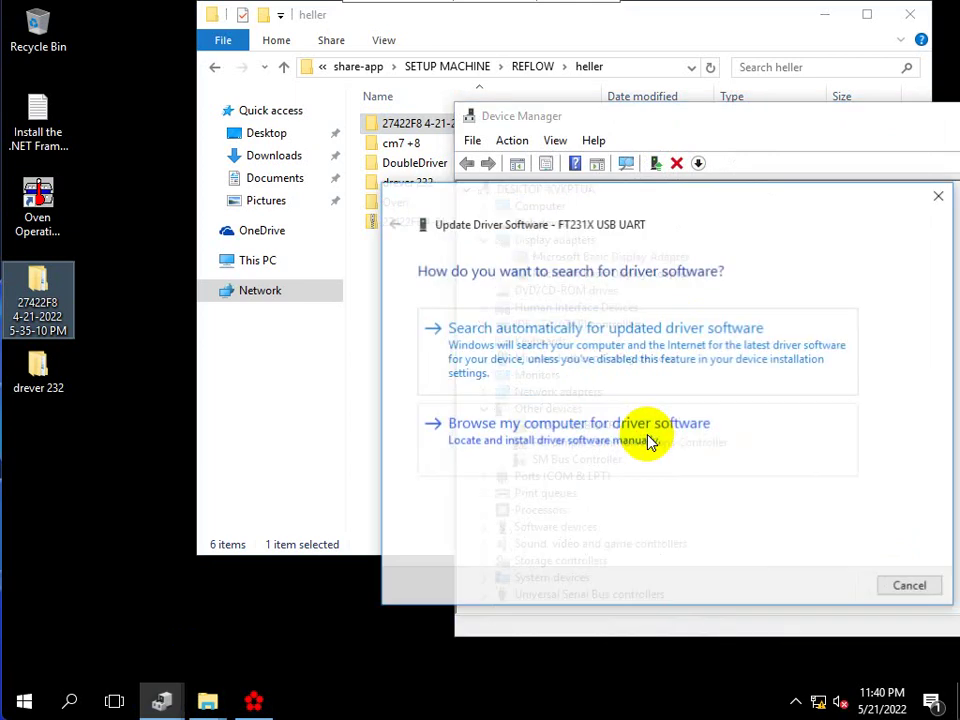
pyautogui.click(548, 407)
pyautogui.click(820, 343)
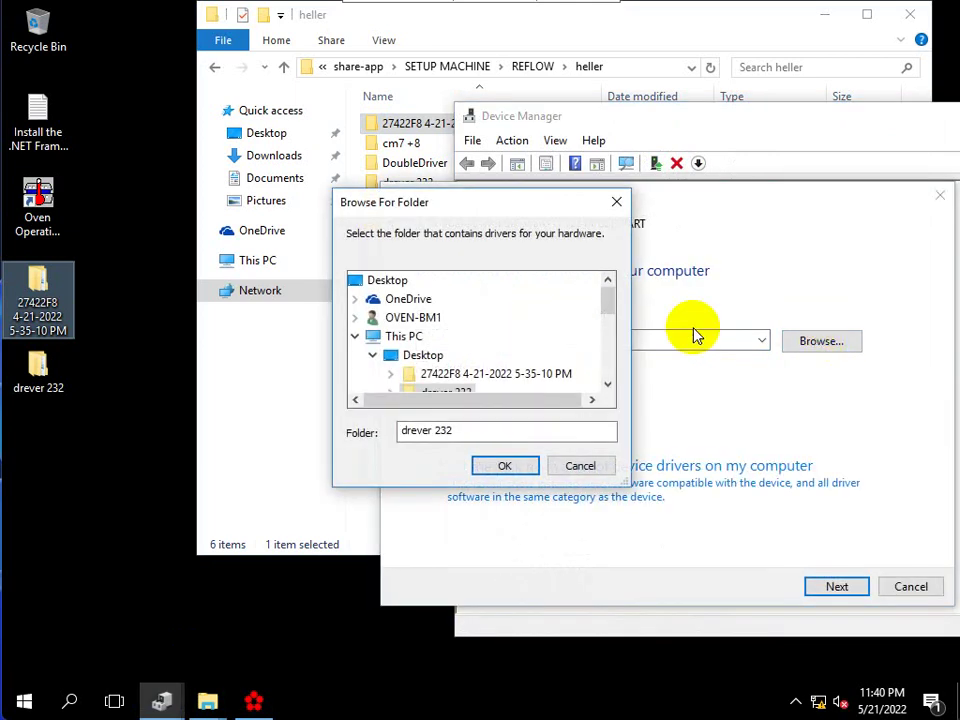
pyautogui.doubleClick(489, 373)
pyautogui.click(505, 466)
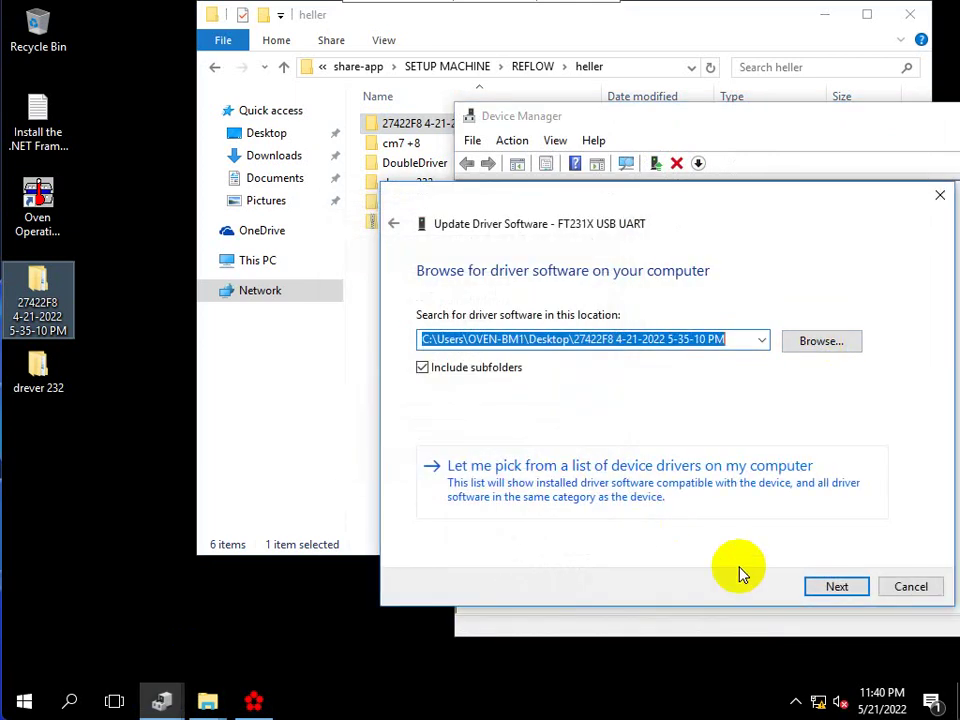
pyautogui.click(836, 586)
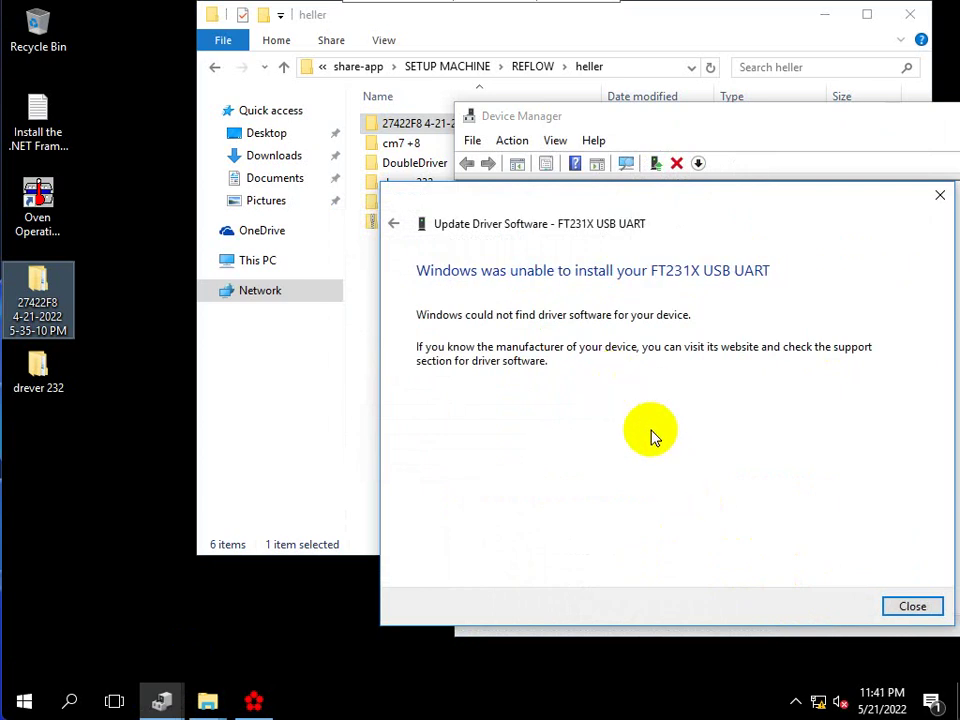
pyautogui.click(908, 606)
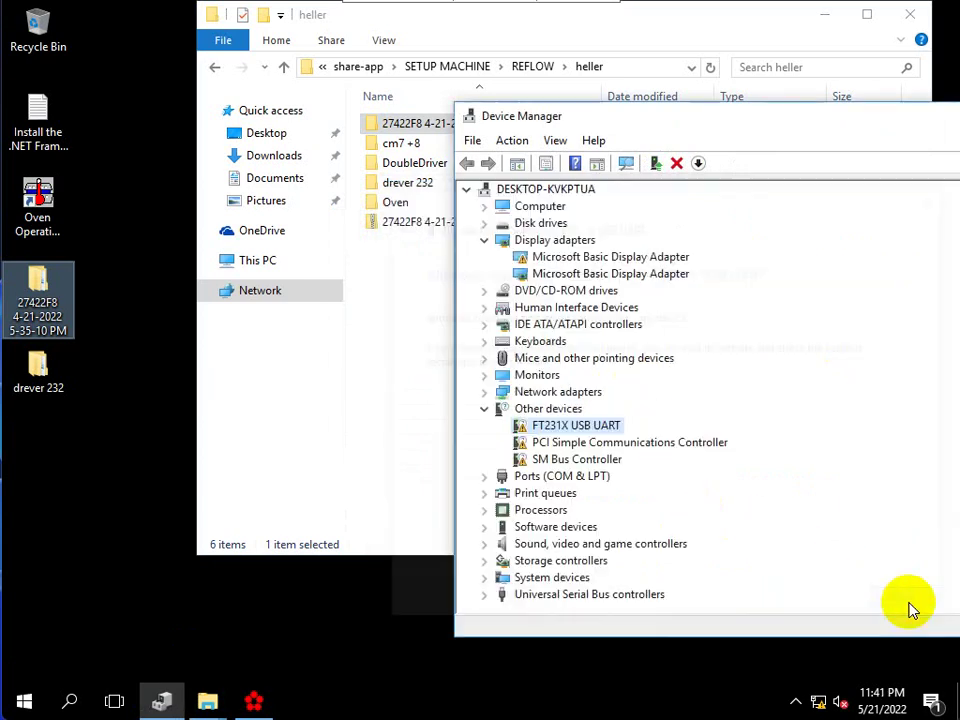
pyautogui.click(484, 410)
pyautogui.click(485, 411)
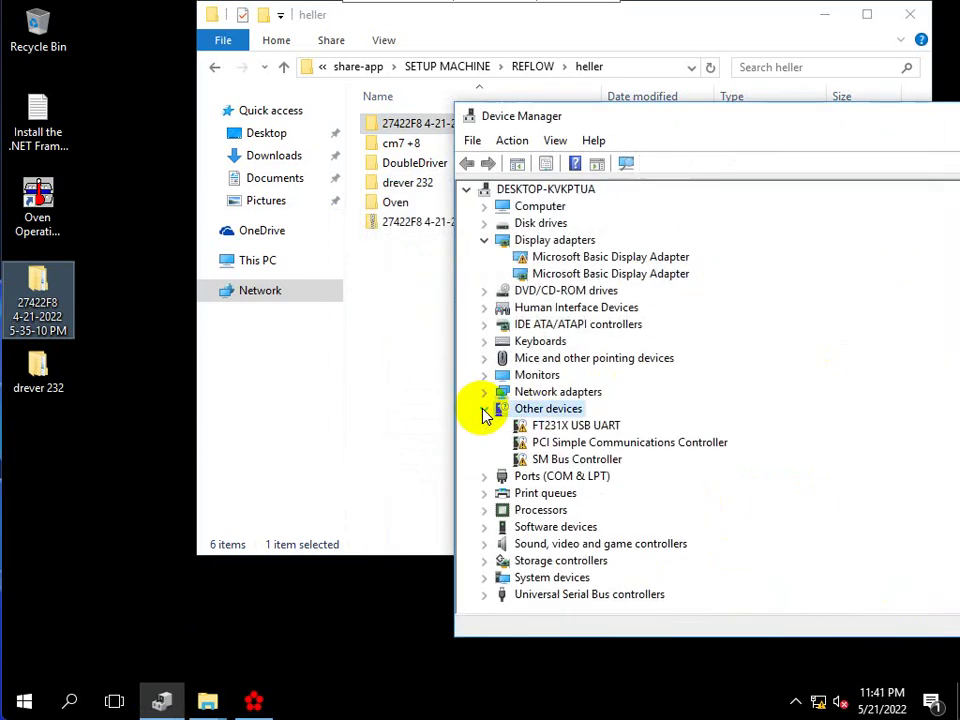
pyautogui.click(535, 425)
pyautogui.rightClick(590, 428)
pyautogui.click(592, 437)
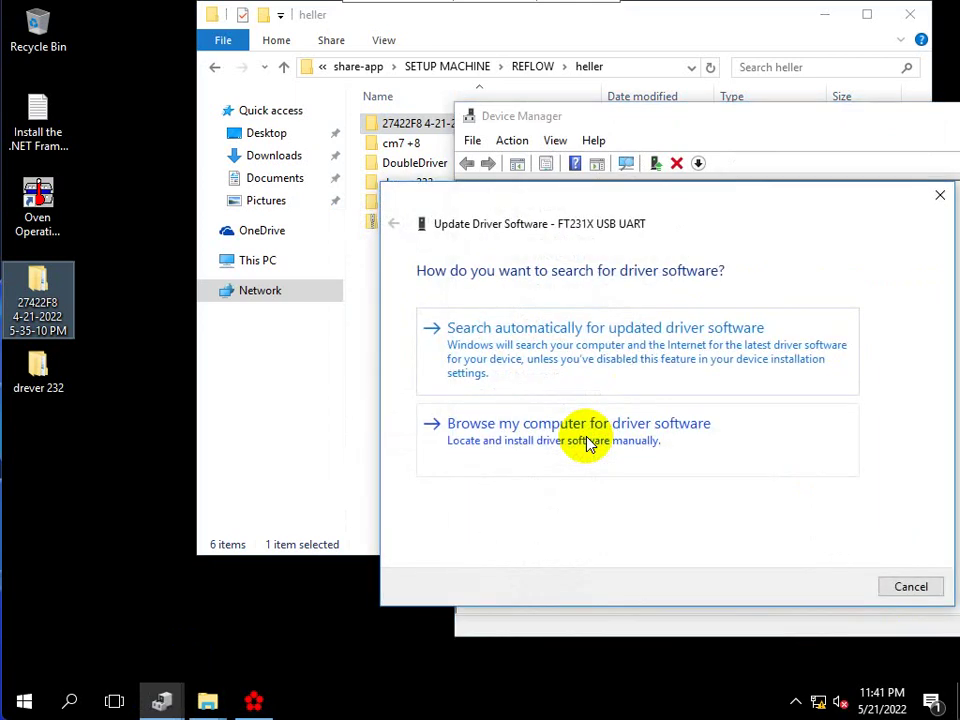
pyautogui.click(588, 443)
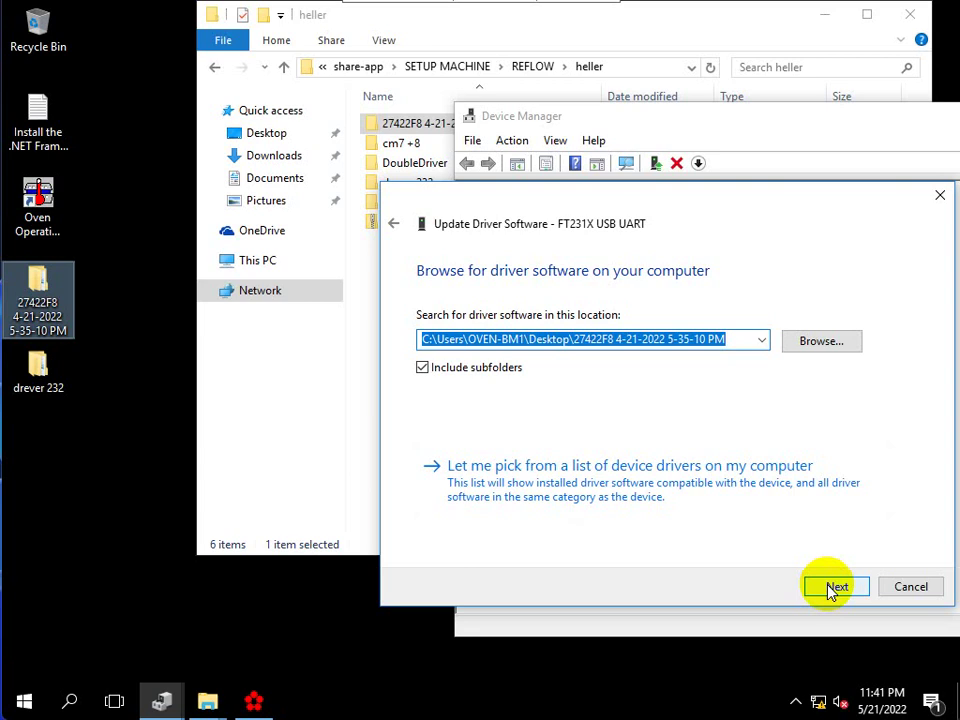
pyautogui.click(937, 197)
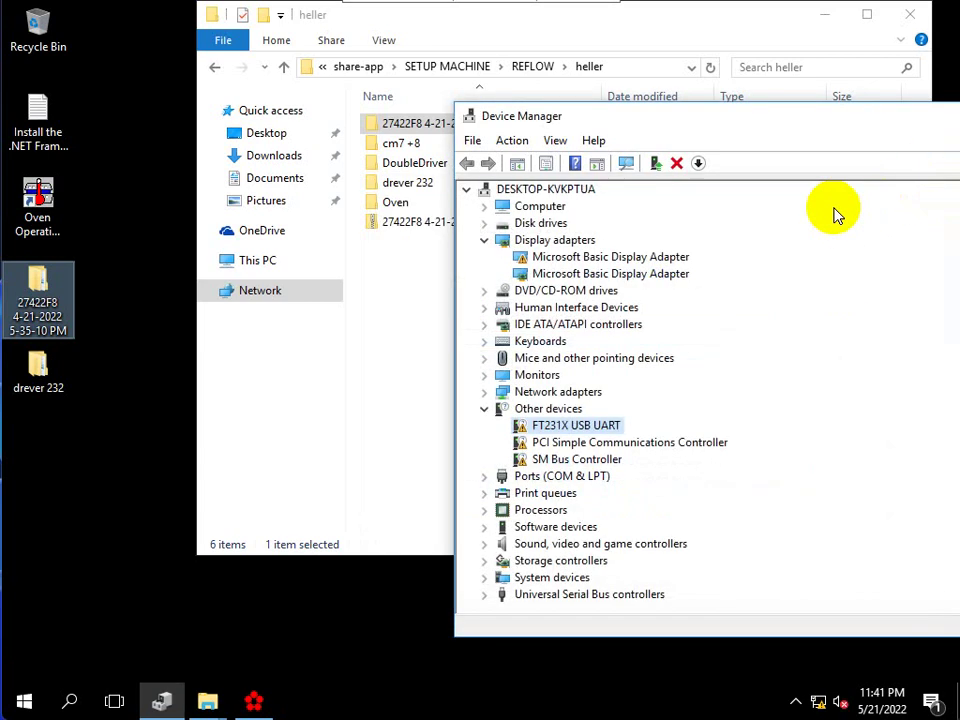
# Step: Move the Device Manager window up and to the left on the desktop
pyautogui.moveTo(759, 118); pyautogui.dragTo(453, 78)
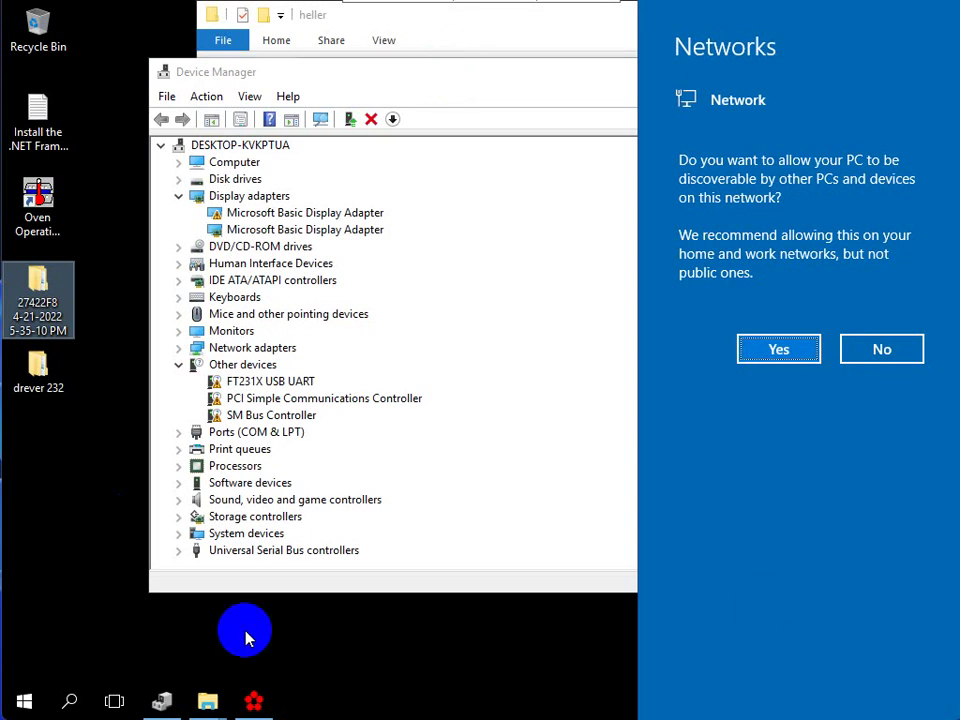
# Step: Allow the PC to be discoverable on the network and start an automatic driver search for FT231X USB UART, moving the wizard aside
pyautogui.click(760, 346)
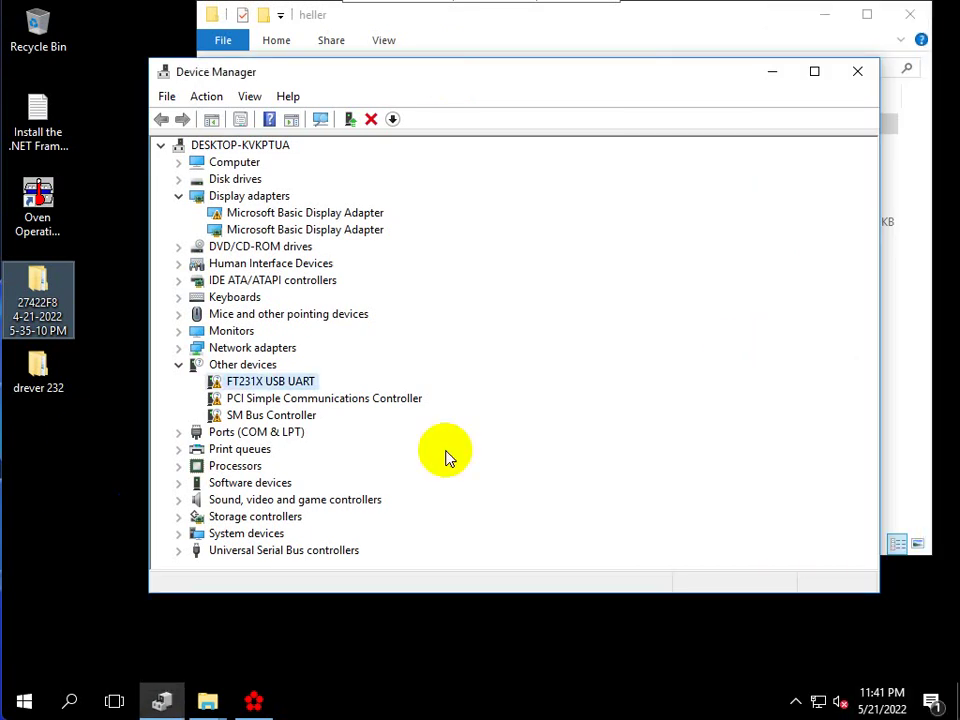
pyautogui.rightClick(240, 383)
pyautogui.click(266, 391)
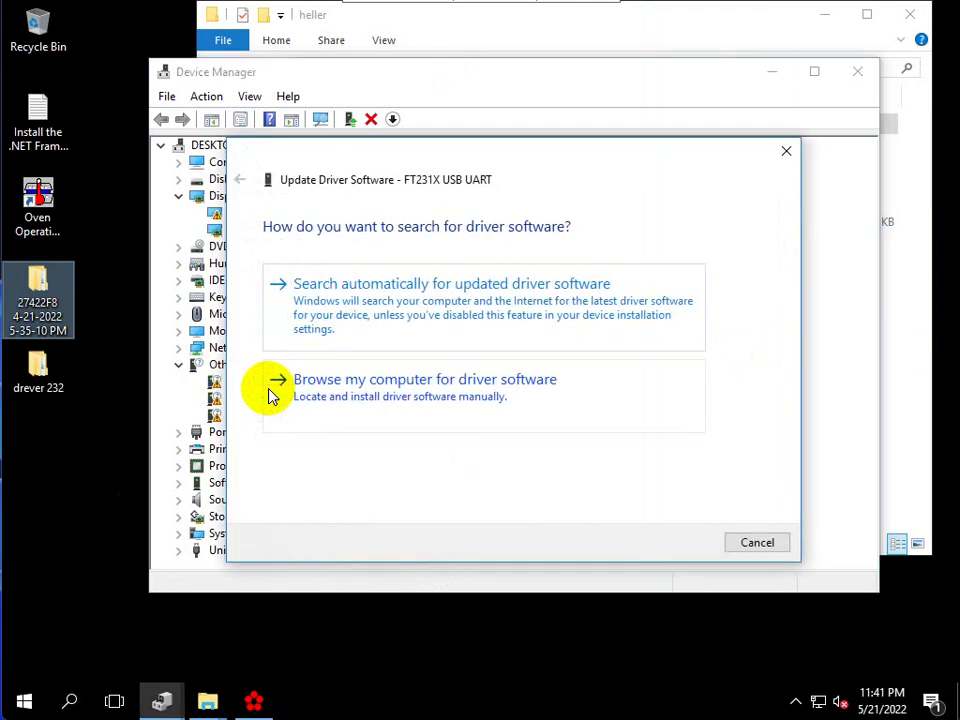
pyautogui.click(394, 304)
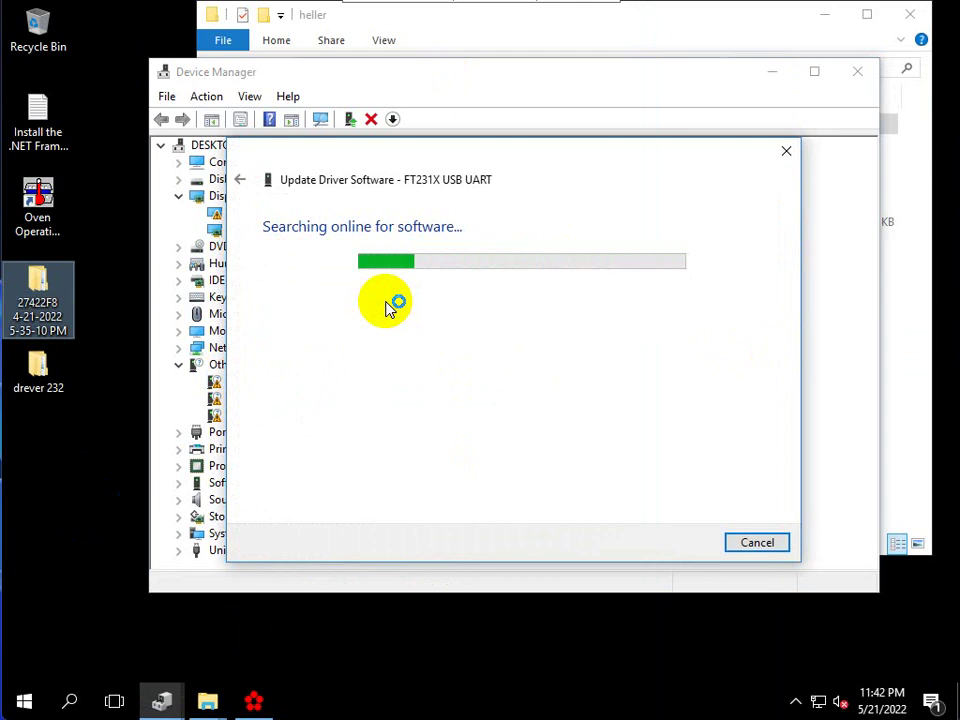
pyautogui.moveTo(409, 156); pyautogui.dragTo(537, 183)
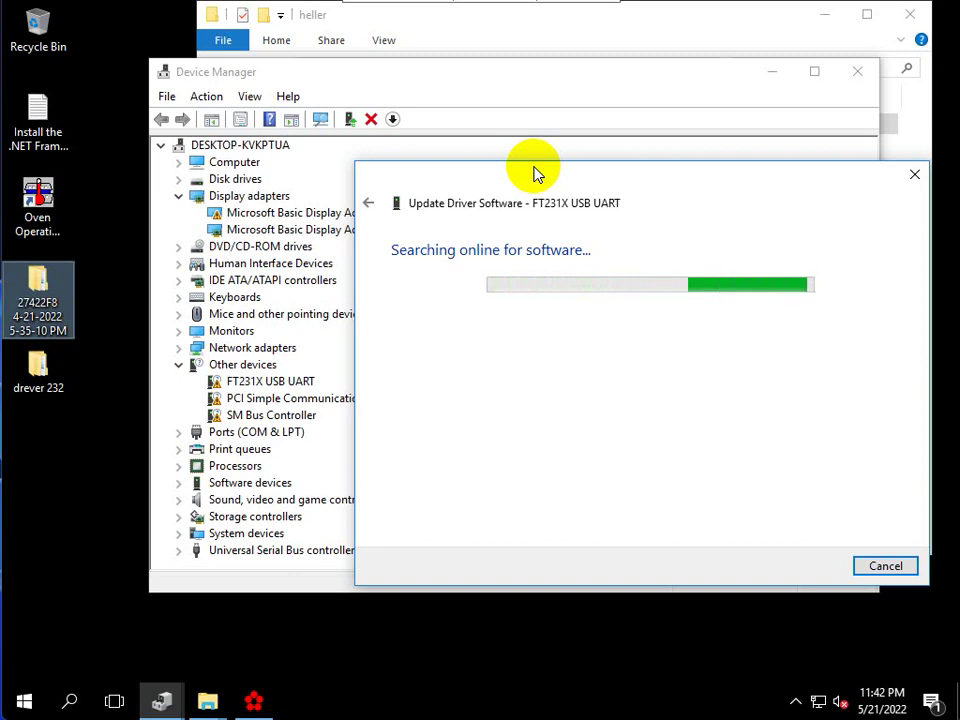
pyautogui.click(621, 176)
pyautogui.moveTo(621, 176); pyautogui.dragTo(587, 29)
# Step: Open the network location \\192.168.50.26 through Run and enter its share-app folder
pyautogui.click(82, 567)
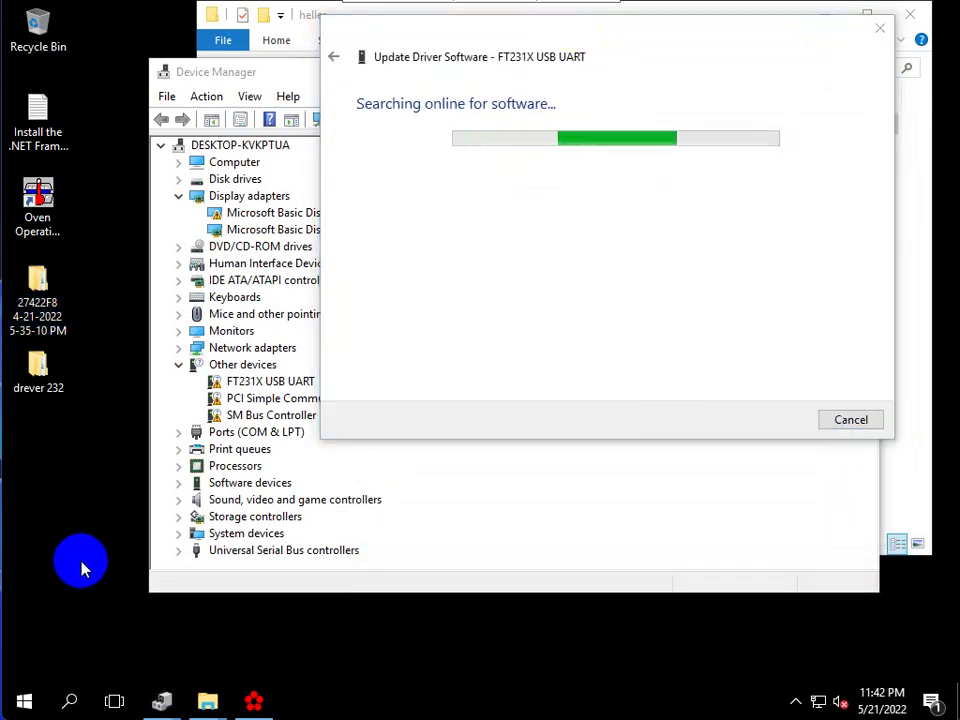
pyautogui.press('super+r')
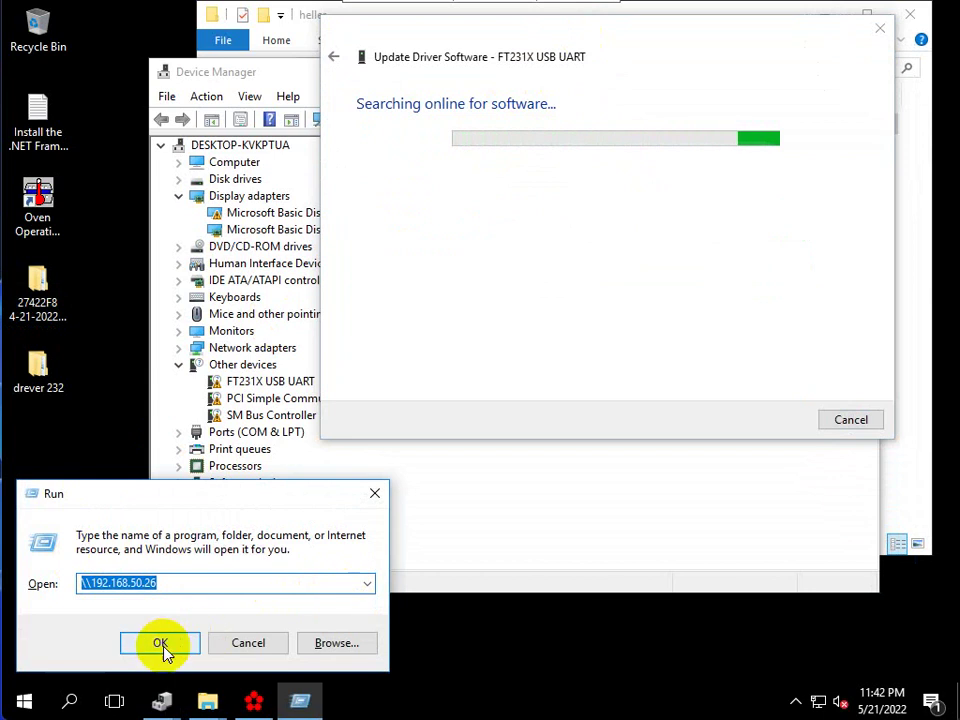
pyautogui.click(162, 645)
pyautogui.moveTo(318, 28); pyautogui.dragTo(296, 165)
pyautogui.click(258, 452)
pyautogui.doubleClick(258, 452)
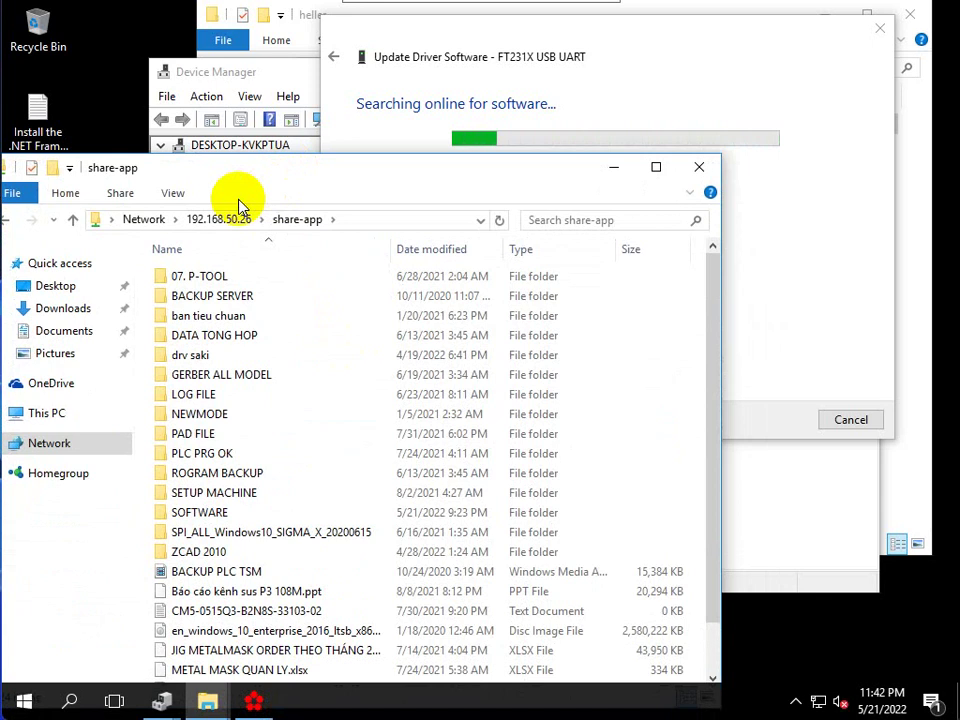
pyautogui.click(220, 220)
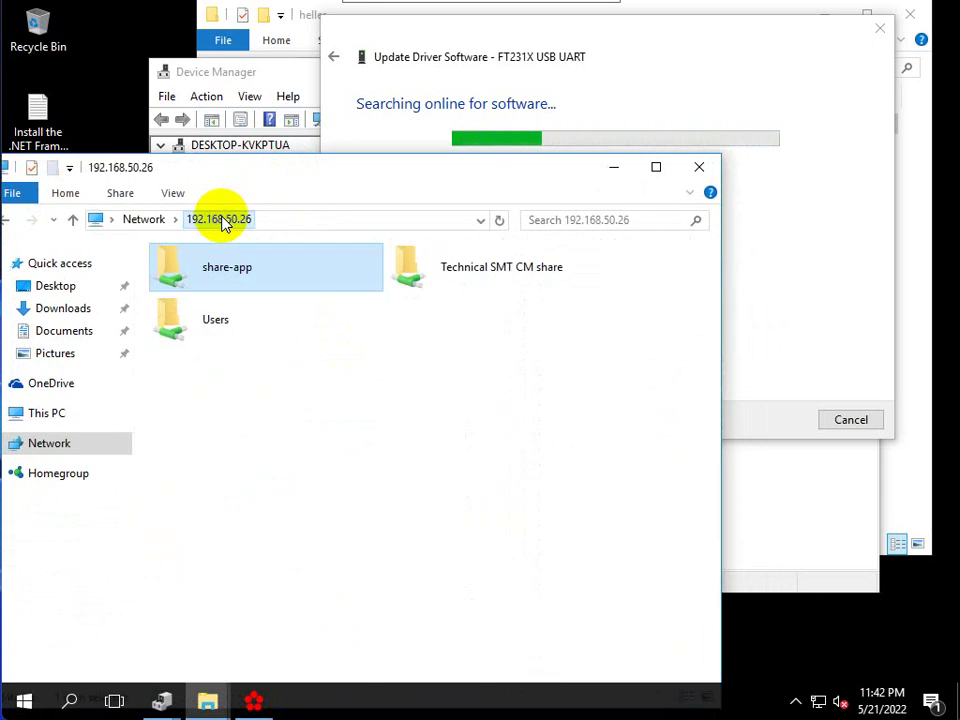
pyautogui.doubleClick(300, 279)
# Step: Go to the REFLOW folder inside SETUP MACHINE on the share
pyautogui.scroll(-1, 235, 510)
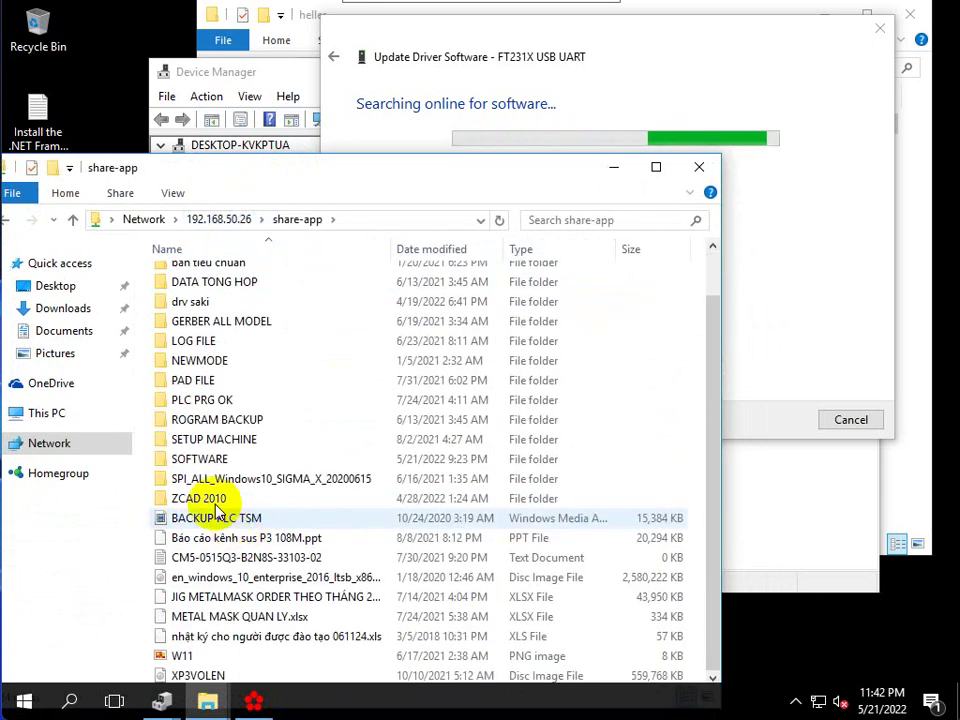
pyautogui.doubleClick(214, 440)
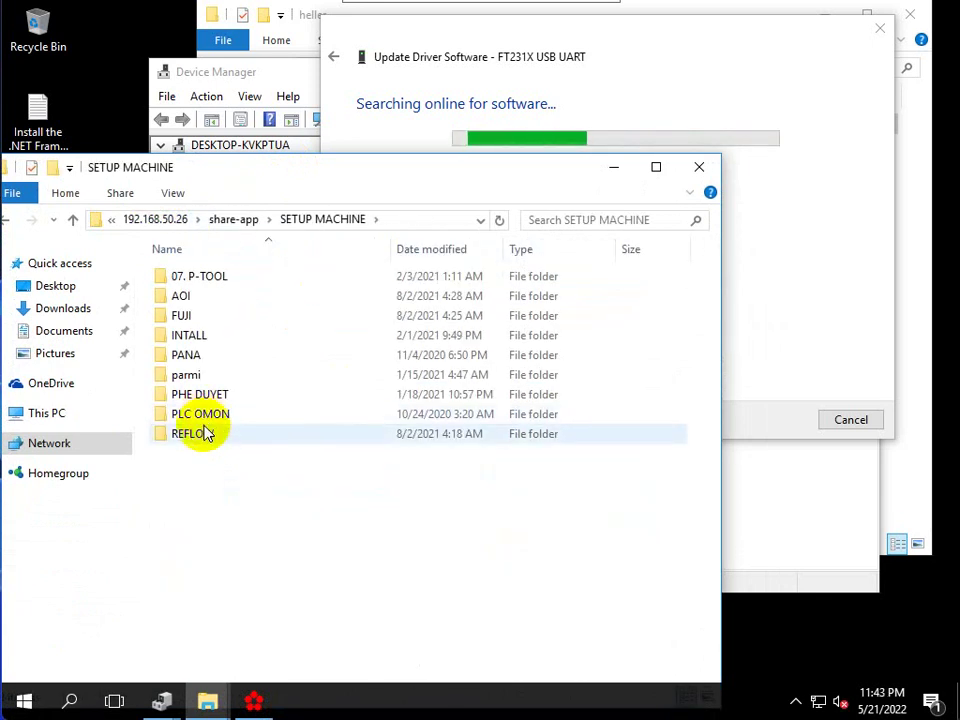
pyautogui.doubleClick(192, 433)
pyautogui.scroll(-1, 205, 438)
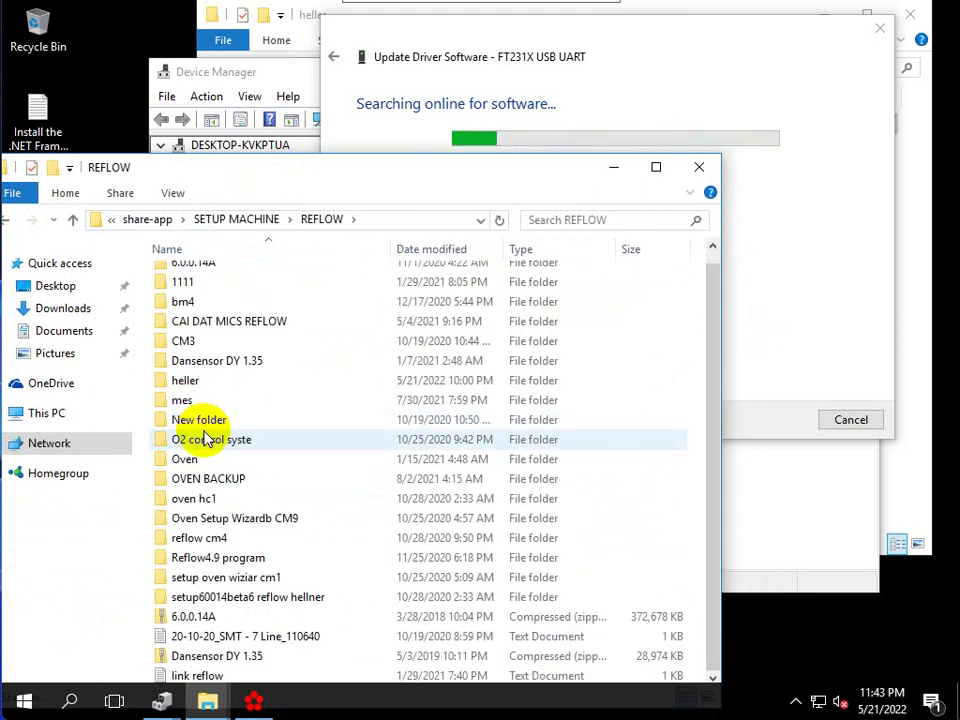
# Step: Examine the contents of the bm4 and CAI DAT MICS REFLOW folders in REFLOW
pyautogui.doubleClick(196, 302)
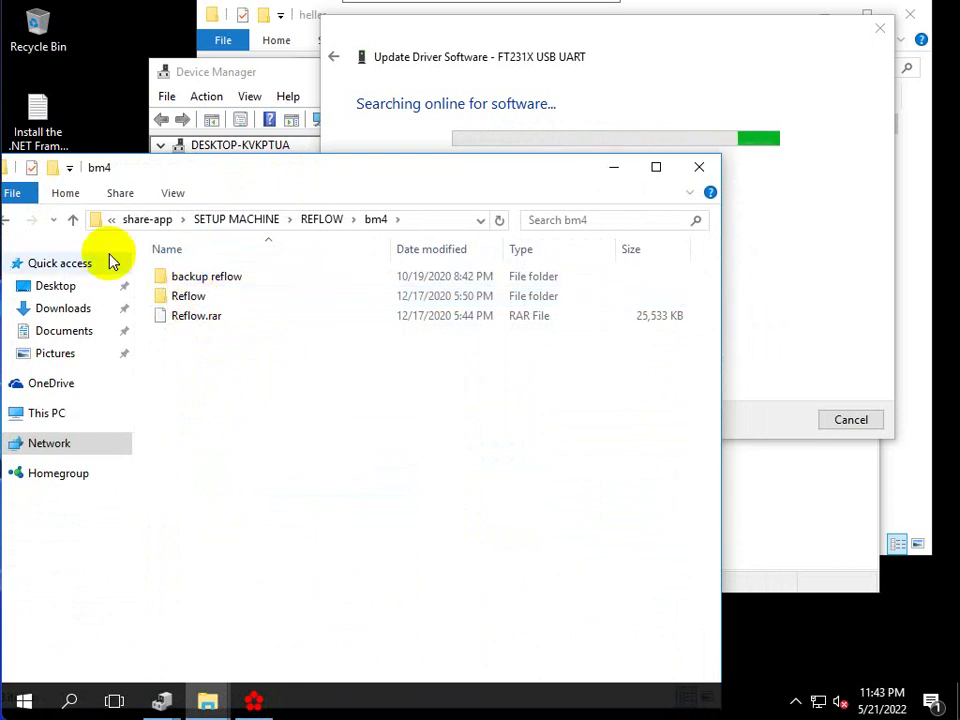
pyautogui.click(14, 224)
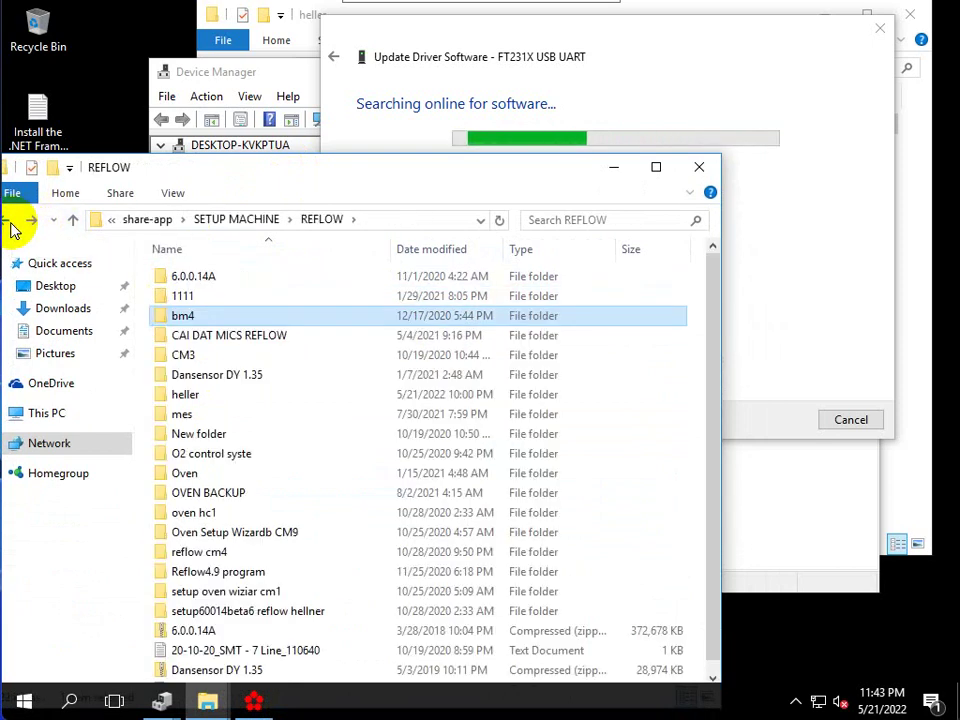
pyautogui.doubleClick(203, 340)
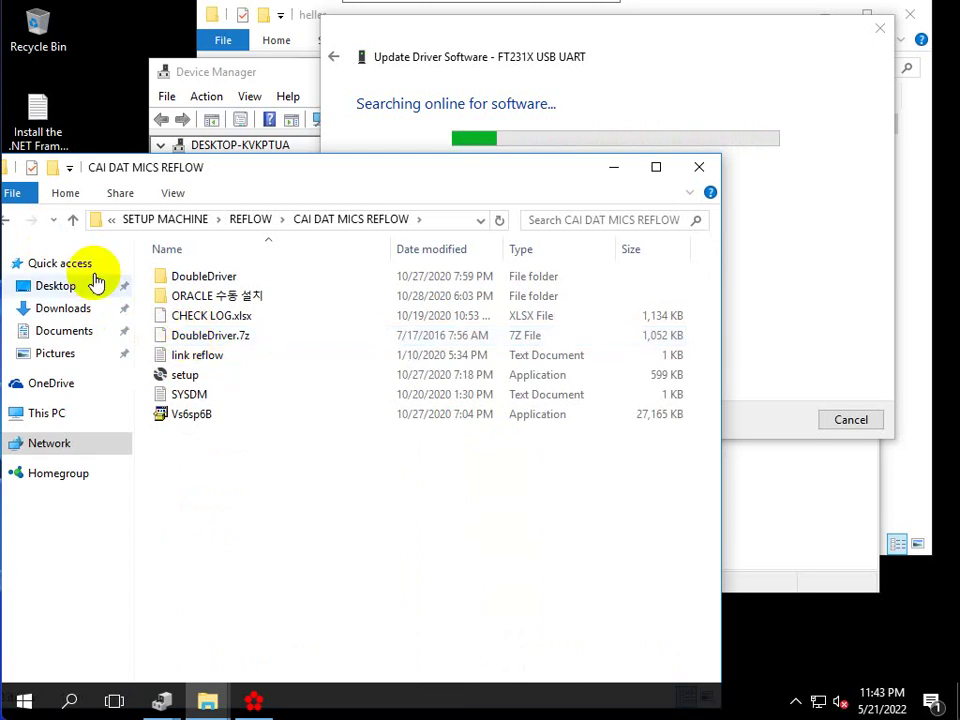
pyautogui.click(10, 224)
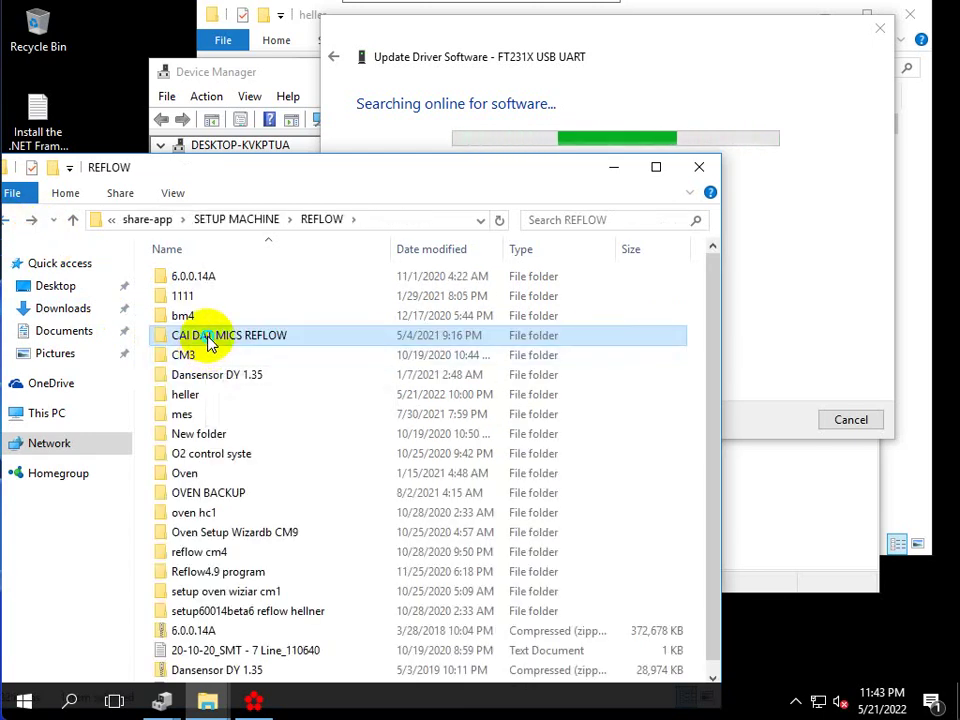
# Step: Copy the CAI DAT MICS REFLOW folder from the share to the desktop
pyautogui.rightClick(214, 336)
pyautogui.click(280, 553)
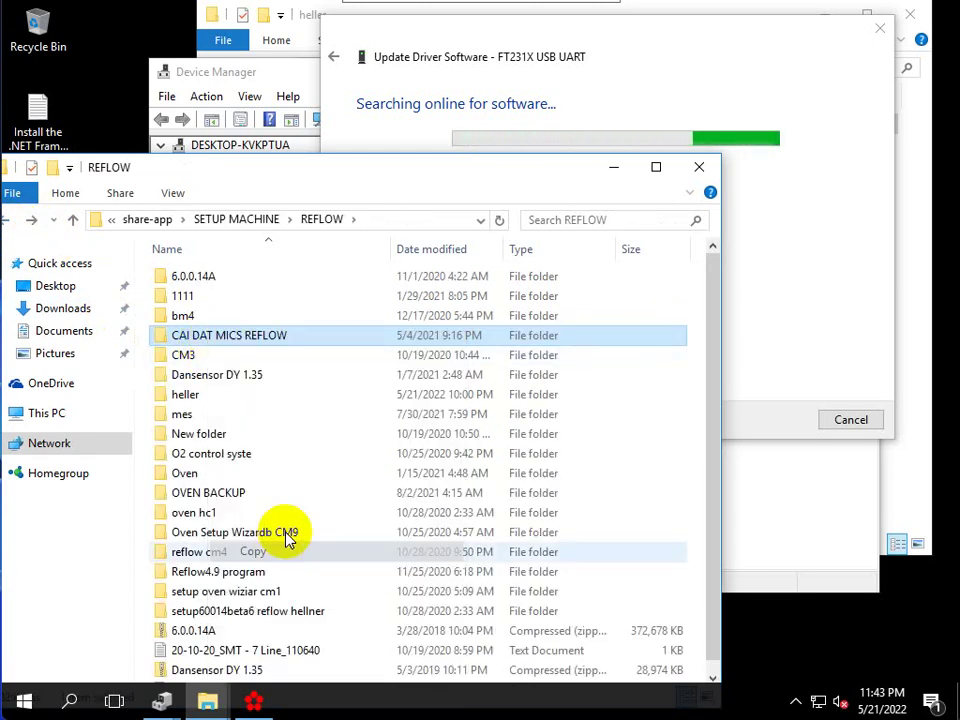
pyautogui.click(614, 167)
pyautogui.rightClick(87, 440)
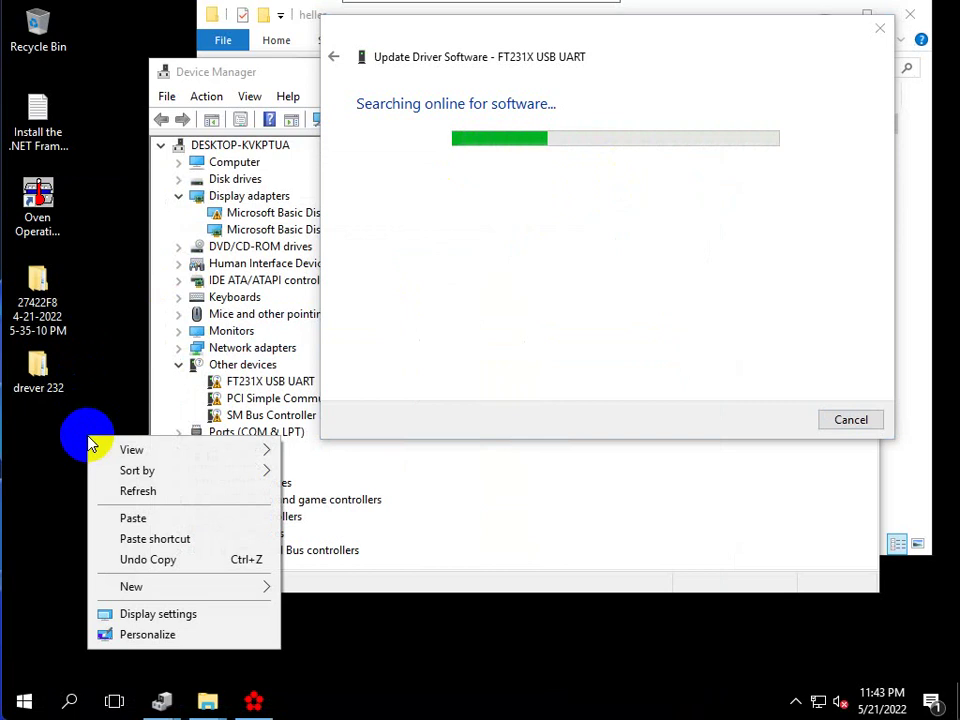
pyautogui.click(134, 519)
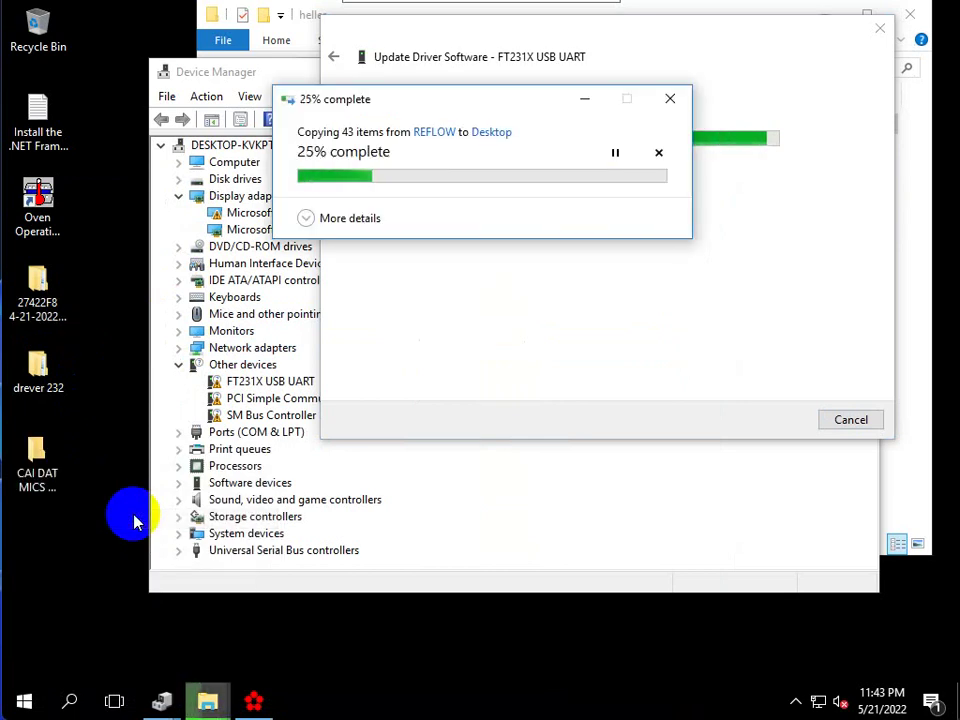
pyautogui.moveTo(398, 106); pyautogui.dragTo(484, 397)
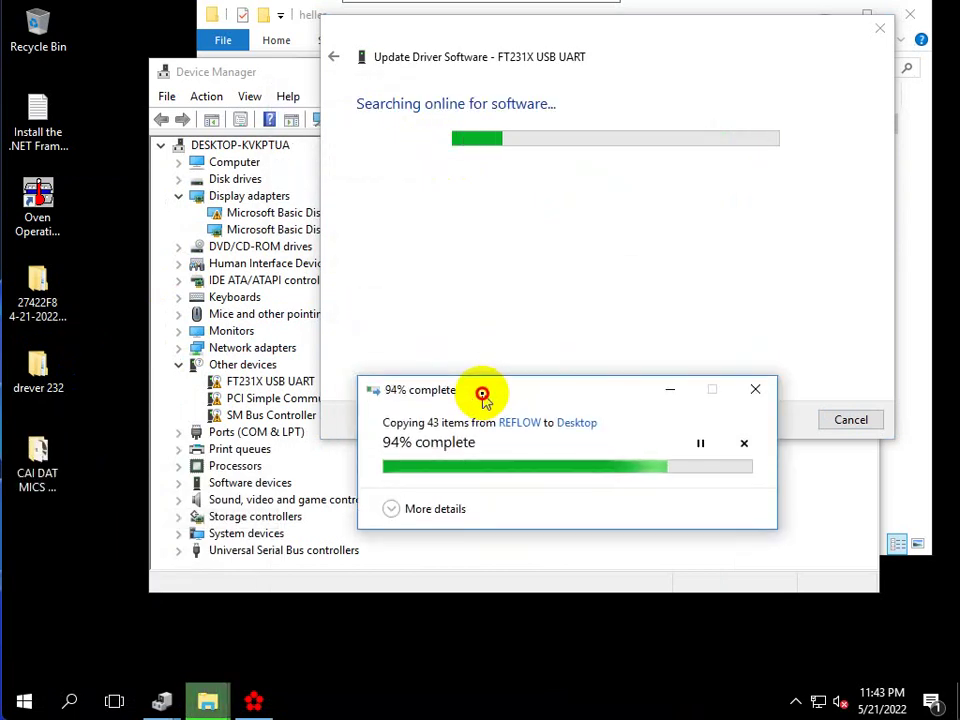
# Step: Open the link reflow text file from the desktop folder CAI DAT MICS REFLOW and bring its text fully into view
pyautogui.rightClick(115, 365)
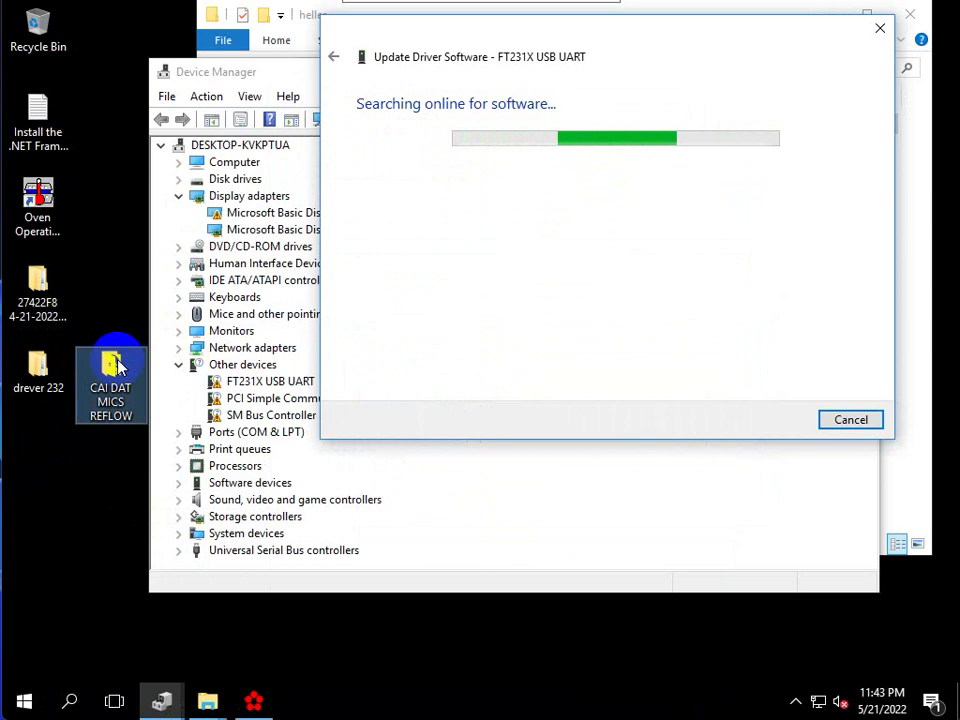
pyautogui.doubleClick(115, 365)
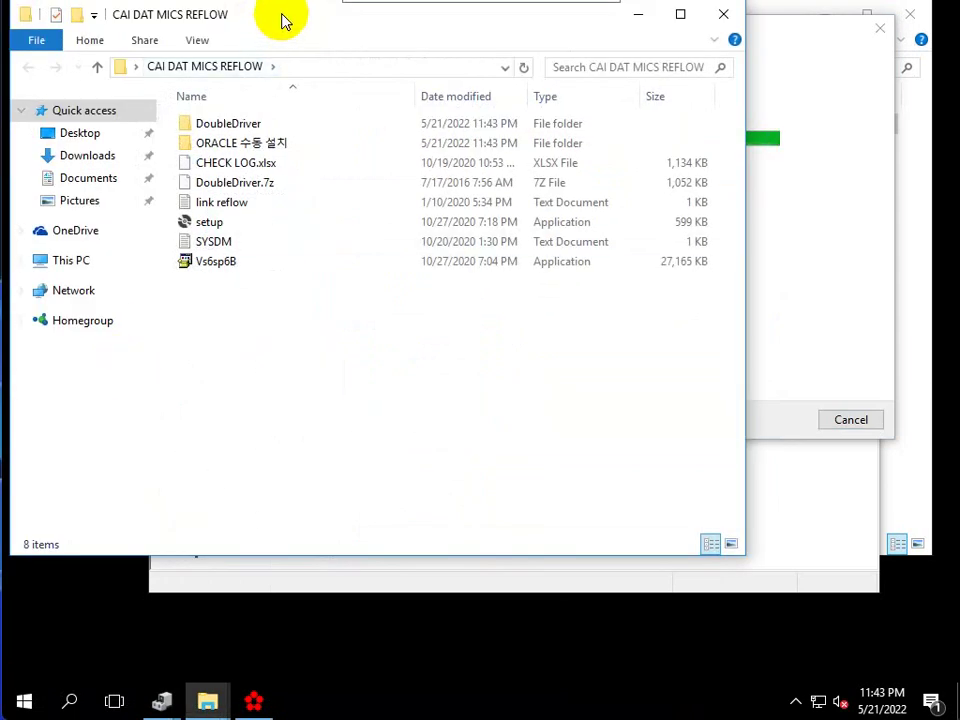
pyautogui.moveTo(283, 20); pyautogui.dragTo(333, 131)
pyautogui.click(260, 314)
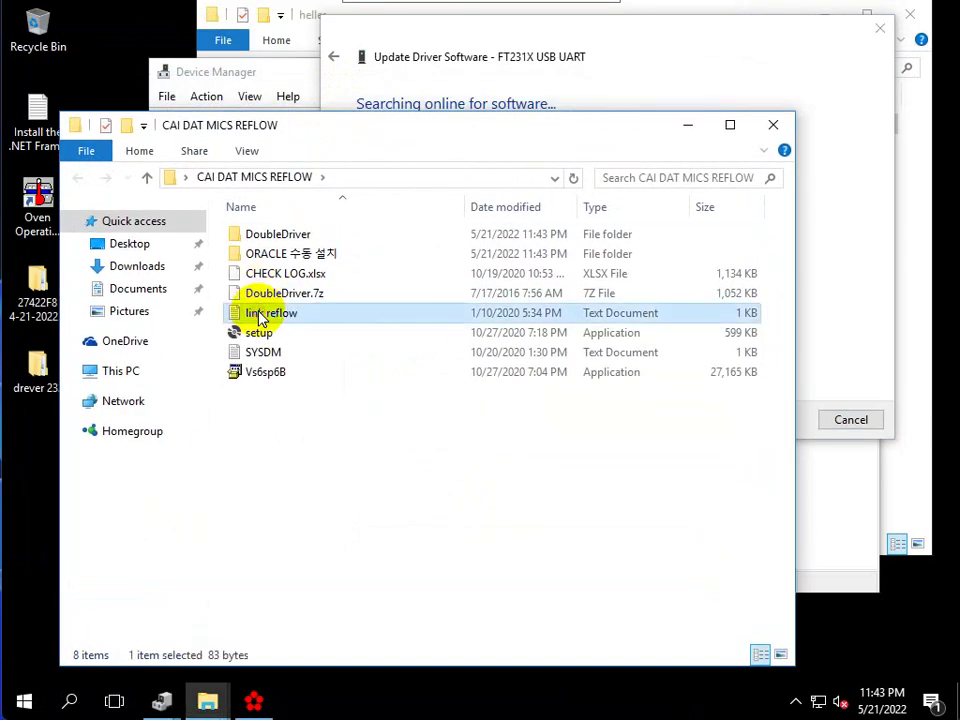
pyautogui.doubleClick(260, 314)
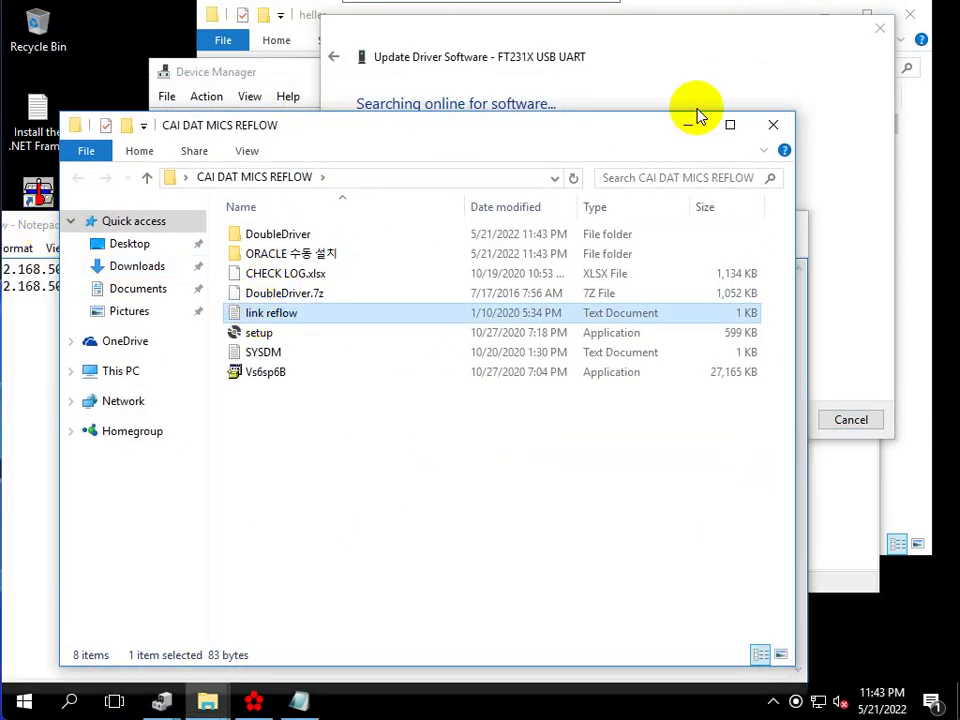
pyautogui.click(686, 124)
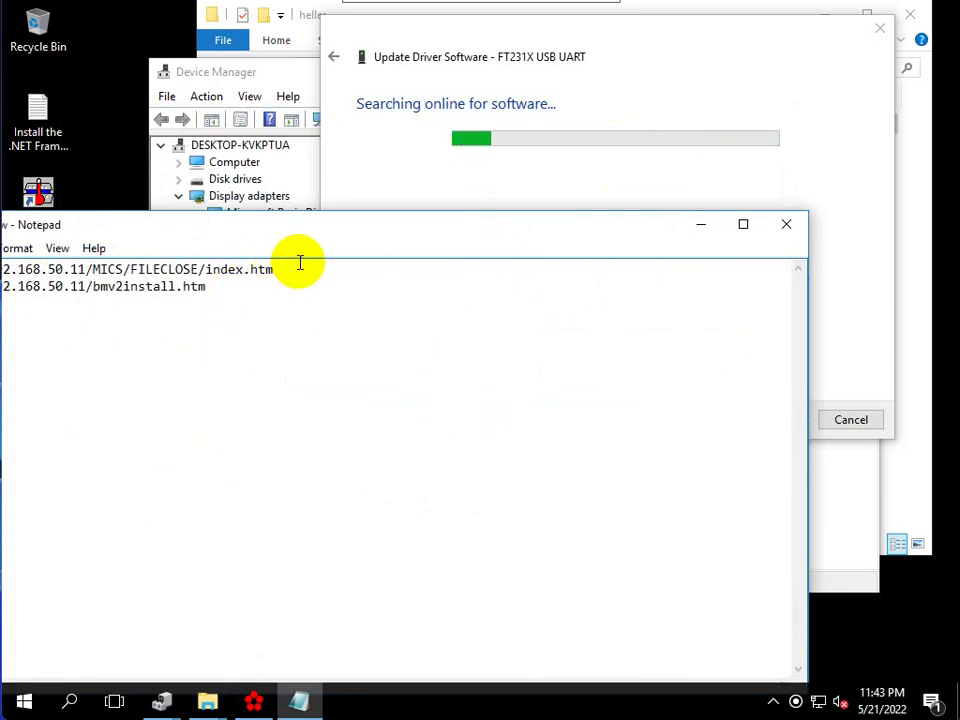
pyautogui.moveTo(362, 223); pyautogui.dragTo(524, 220)
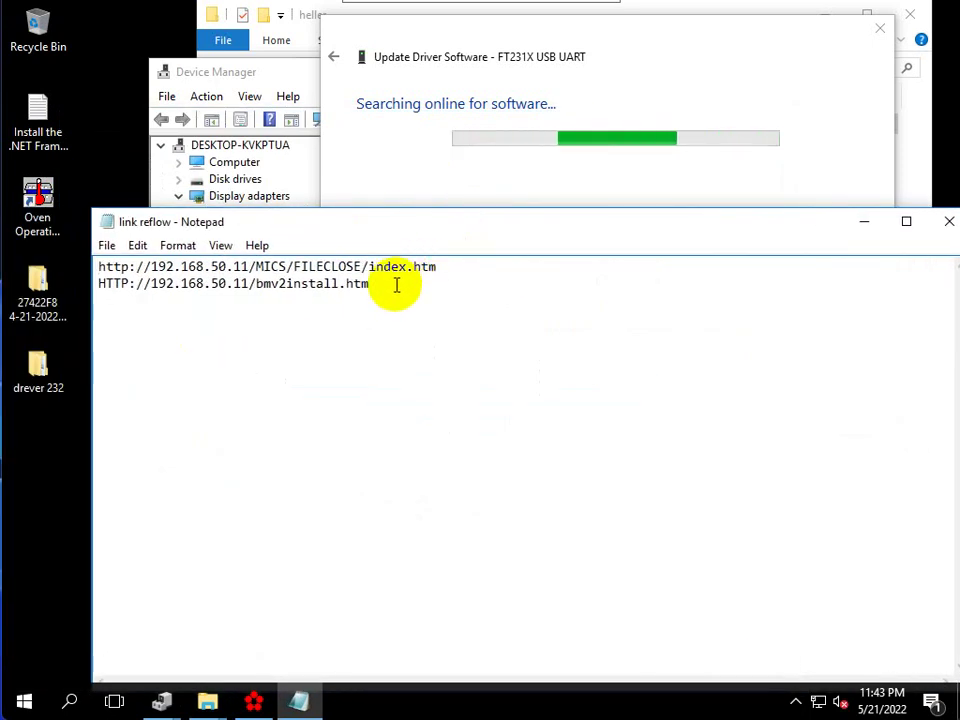
pyautogui.moveTo(456, 268); pyautogui.dragTo(106, 263)
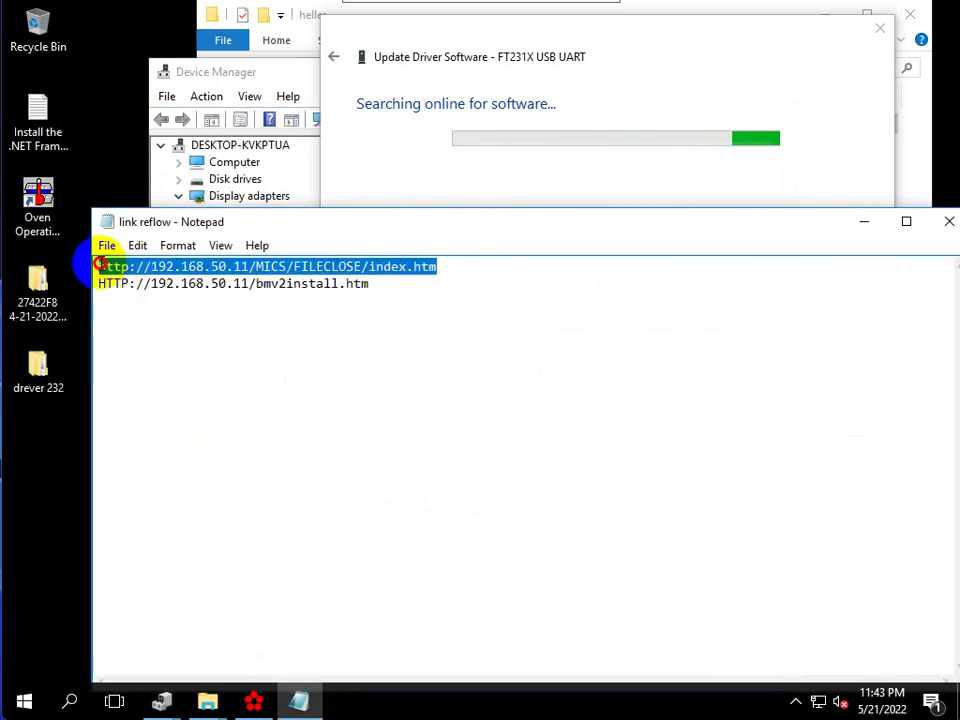
pyautogui.rightClick(112, 268)
pyautogui.click(165, 326)
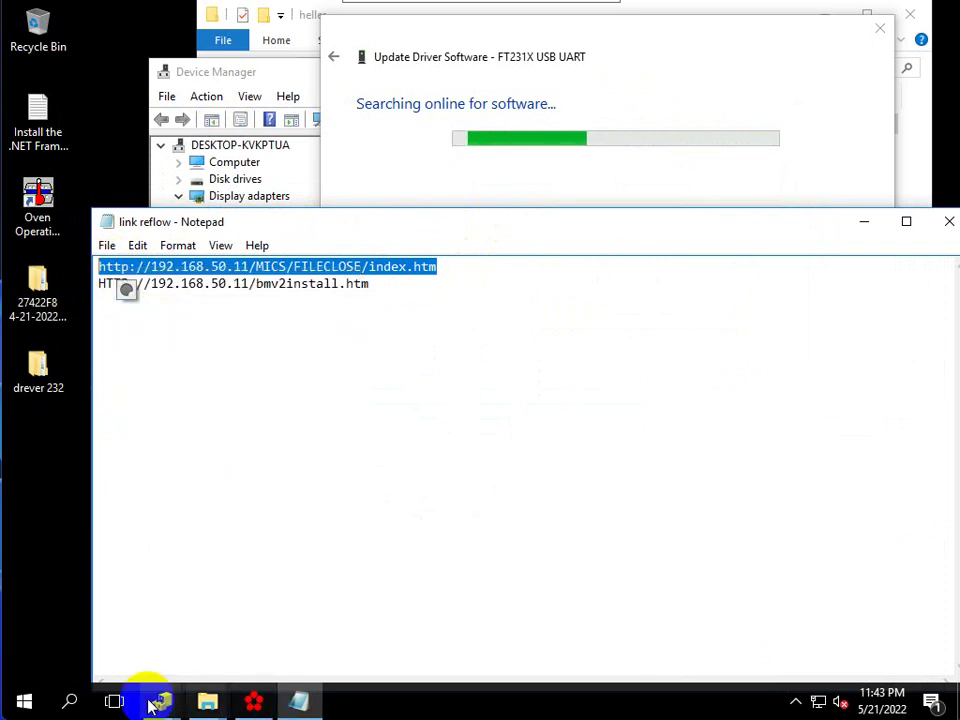
# Step: Find and launch Internet Explorer, and complete its first-run setup without using the recommended settings
pyautogui.click(63, 706)
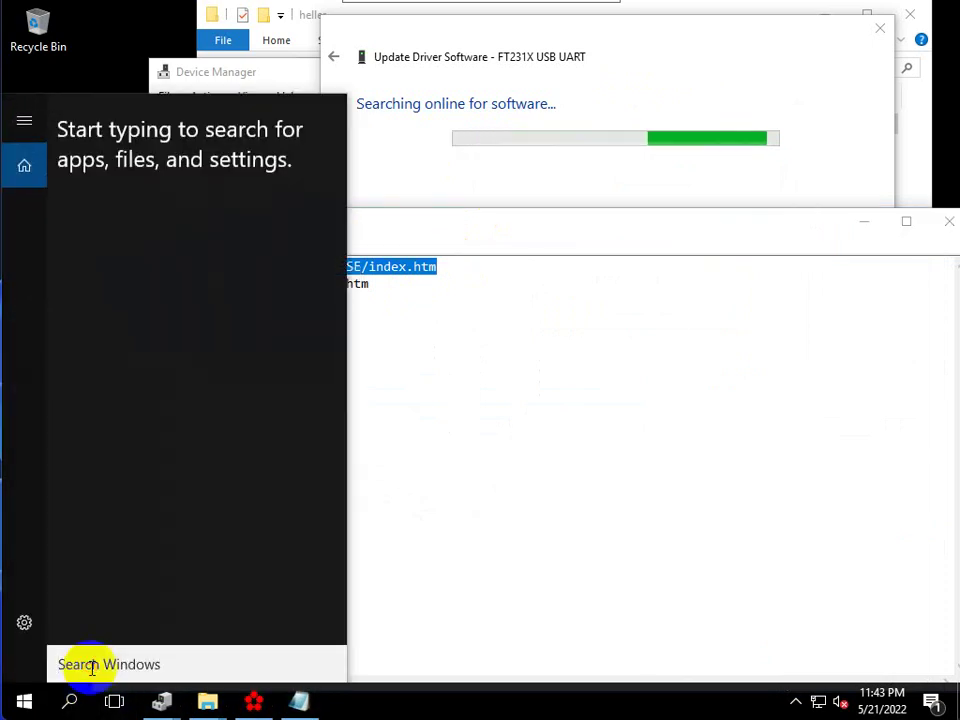
pyautogui.write('in')
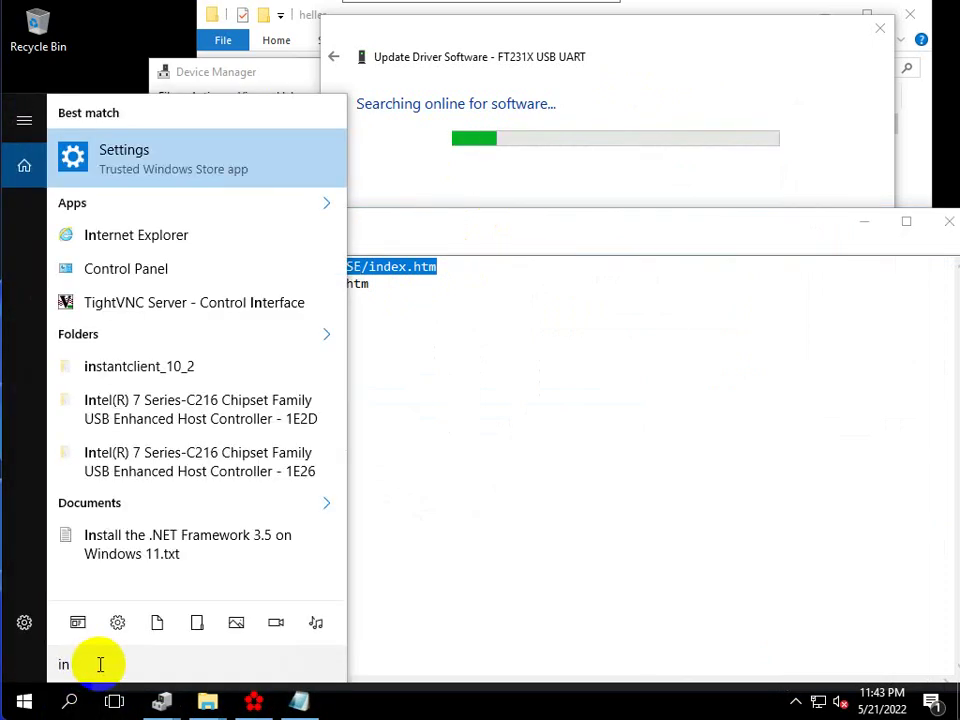
pyautogui.click(112, 235)
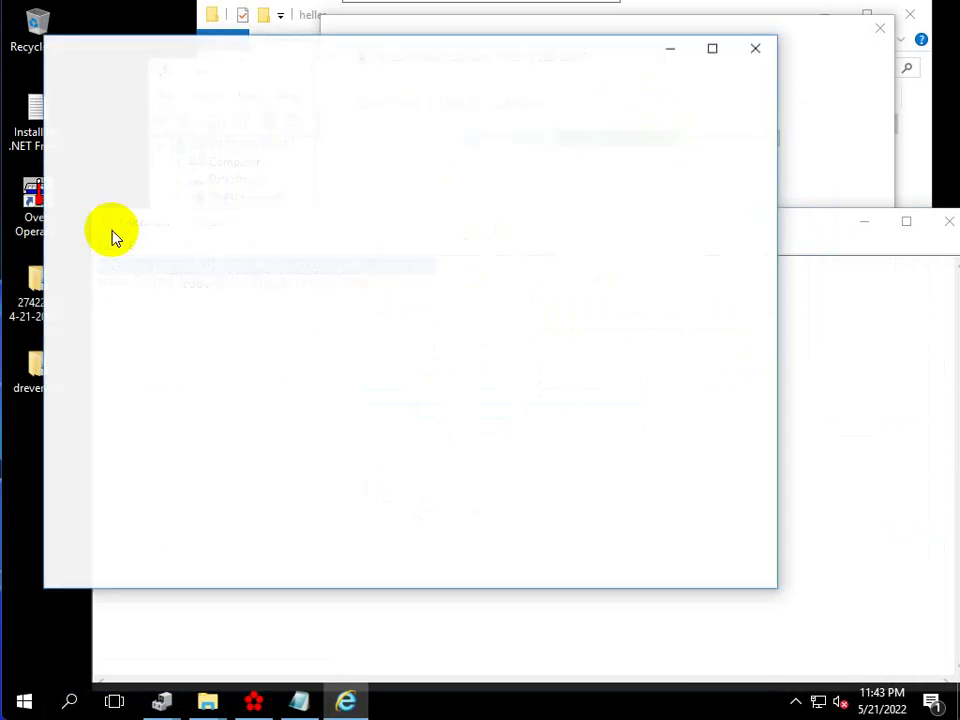
pyautogui.moveTo(242, 50); pyautogui.dragTo(317, 225)
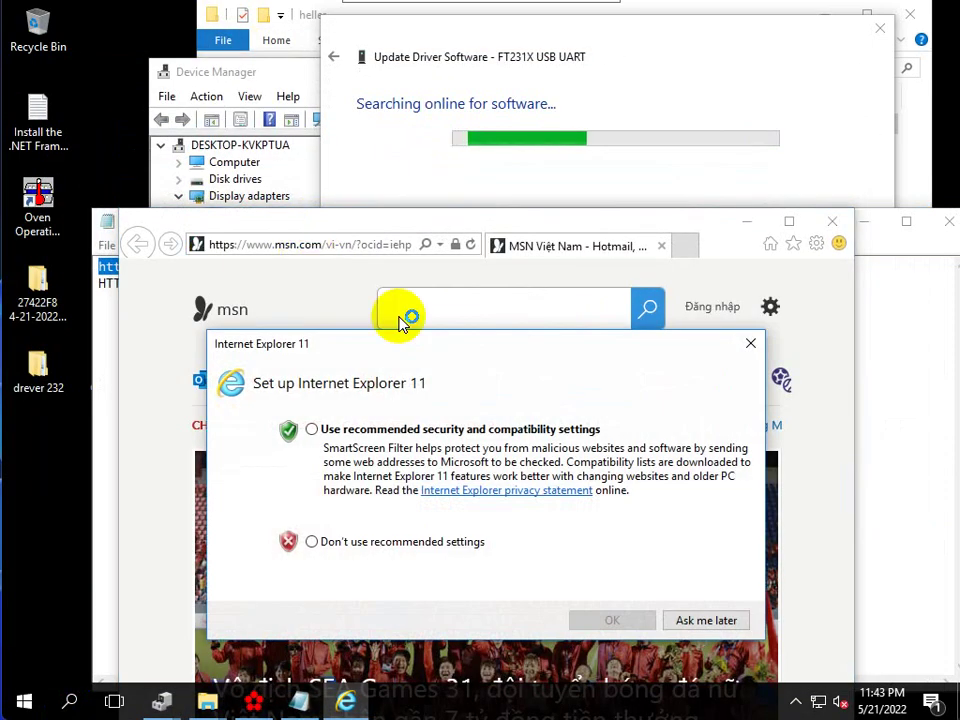
pyautogui.click(312, 543)
pyautogui.click(608, 620)
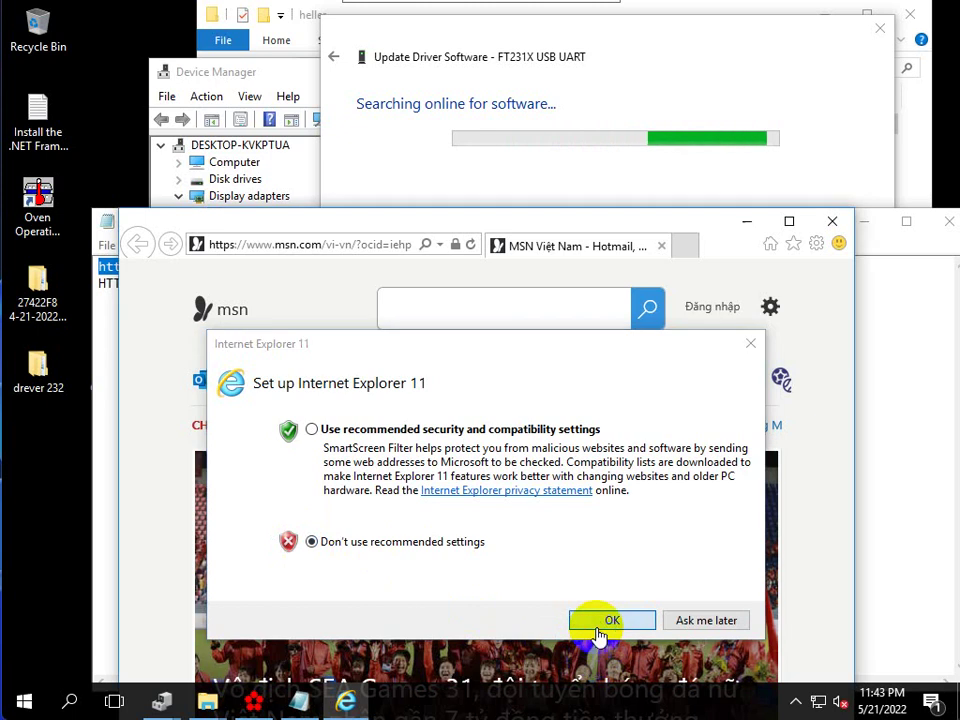
pyautogui.click(312, 248)
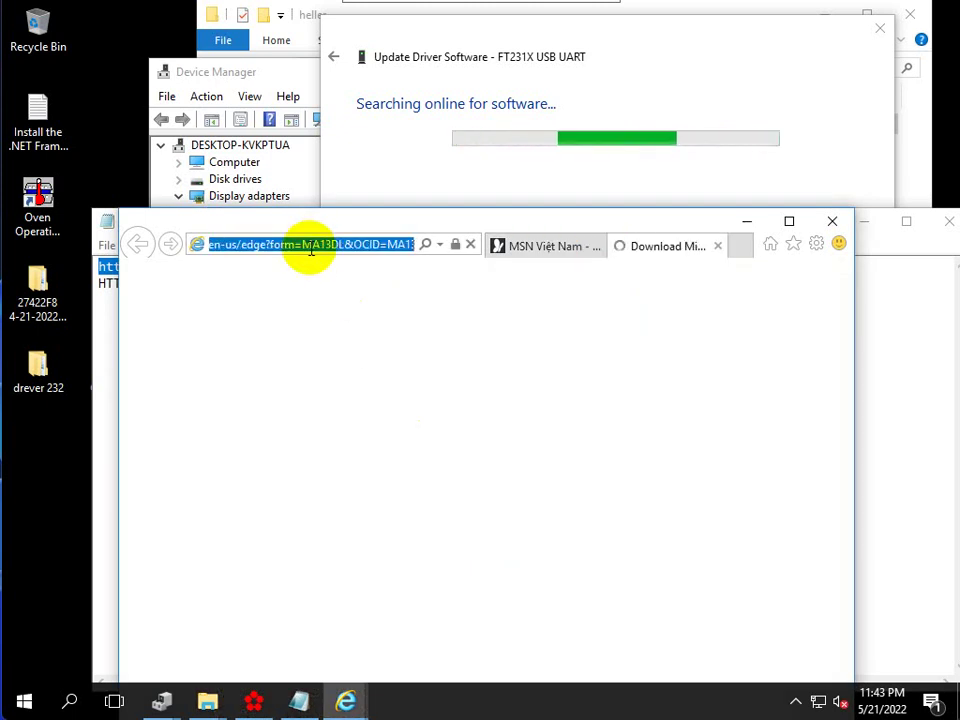
pyautogui.press('super')
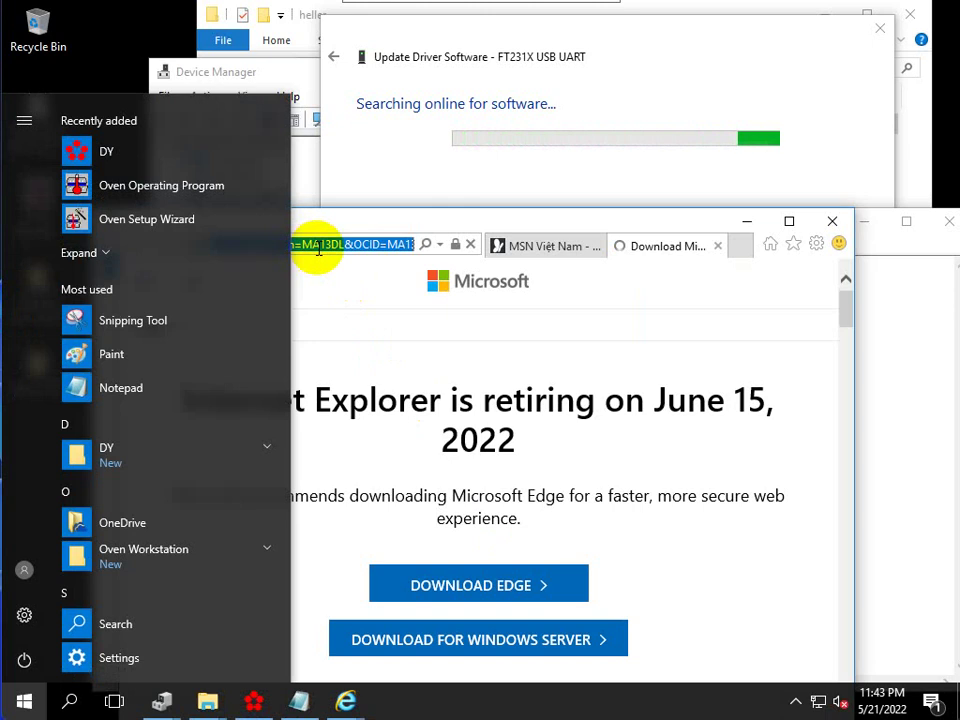
pyautogui.click(36, 686)
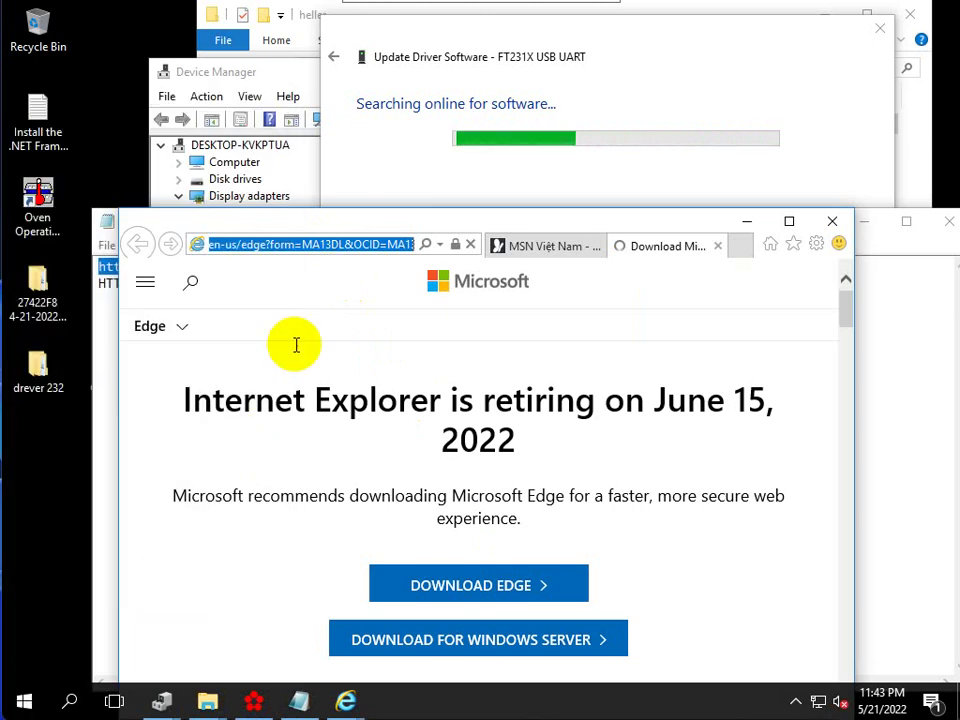
pyautogui.hotkey('ctrl', 'v')
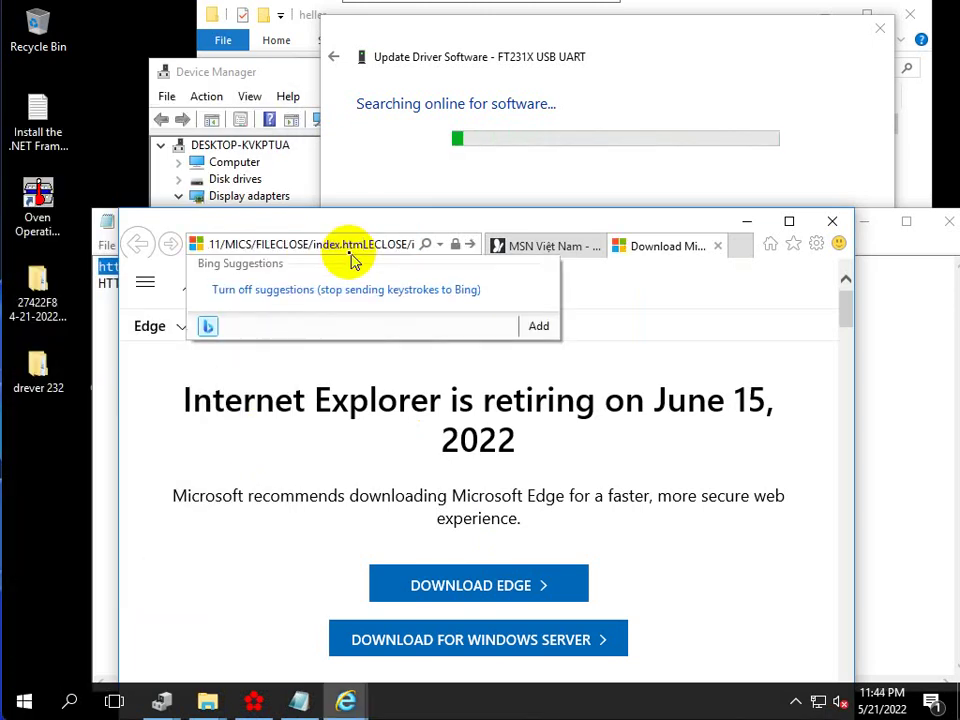
pyautogui.hotkey('ctrl', 's')
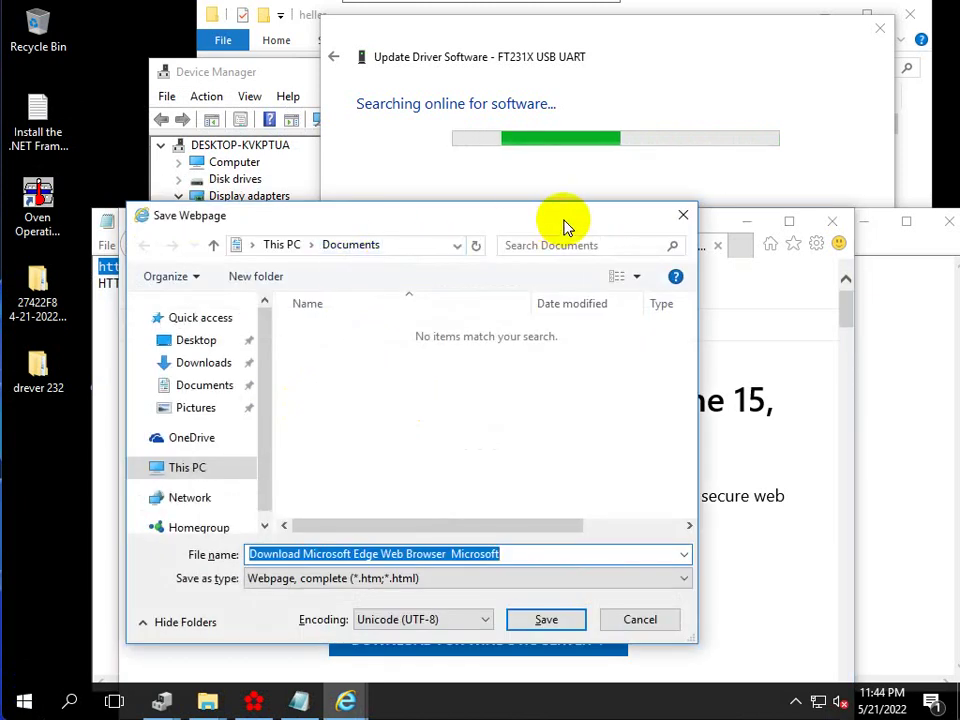
pyautogui.click(686, 219)
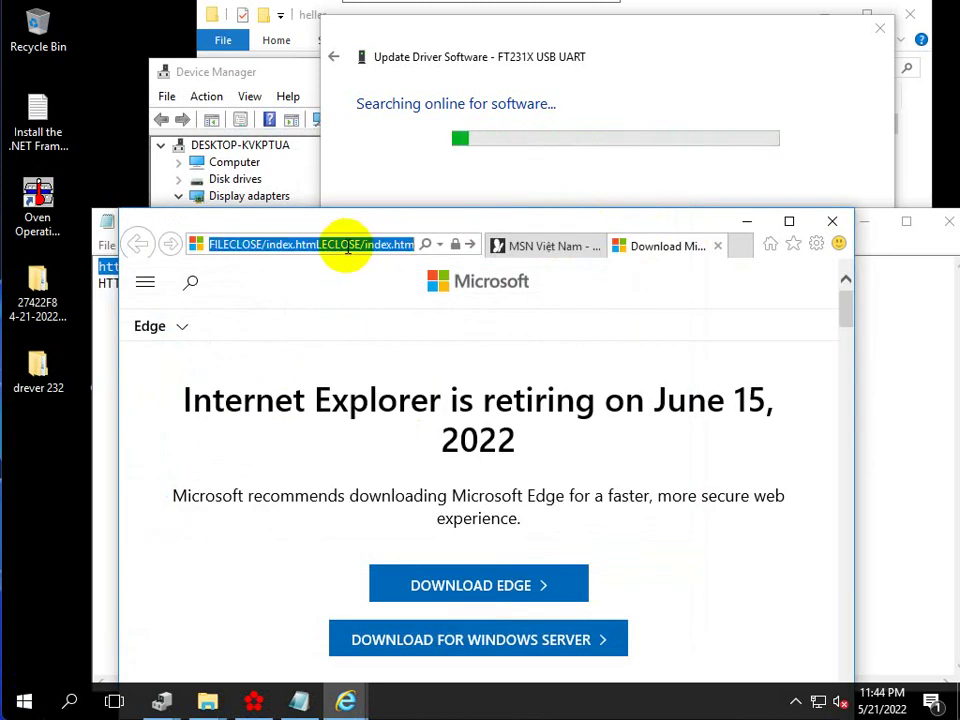
pyautogui.click(347, 247)
pyautogui.press('Return')
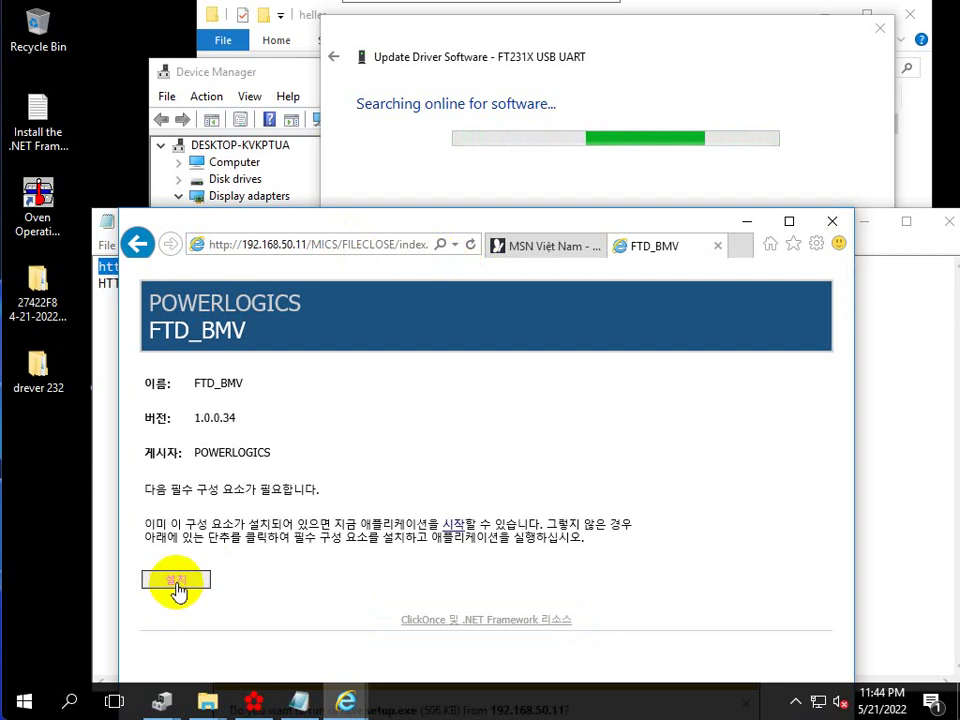
# Step: Run setup.exe from the FTD_BMV page despite the unverified publisher and SmartScreen warnings, and install the FTD_BMV application
pyautogui.moveTo(409, 228); pyautogui.dragTo(390, 75)
pyautogui.click(547, 589)
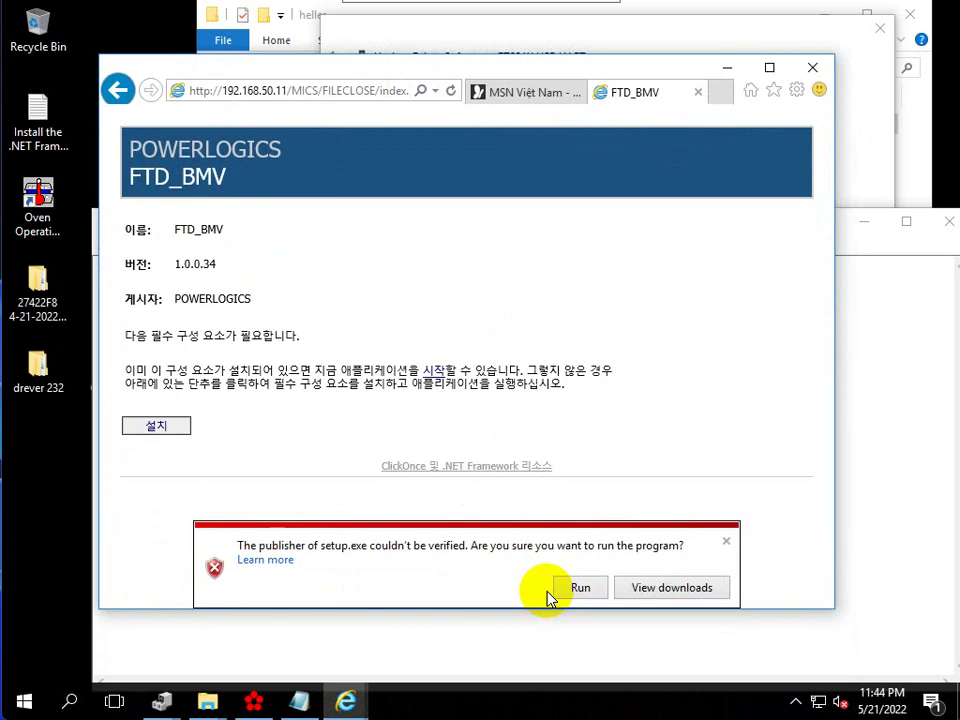
pyautogui.click(565, 588)
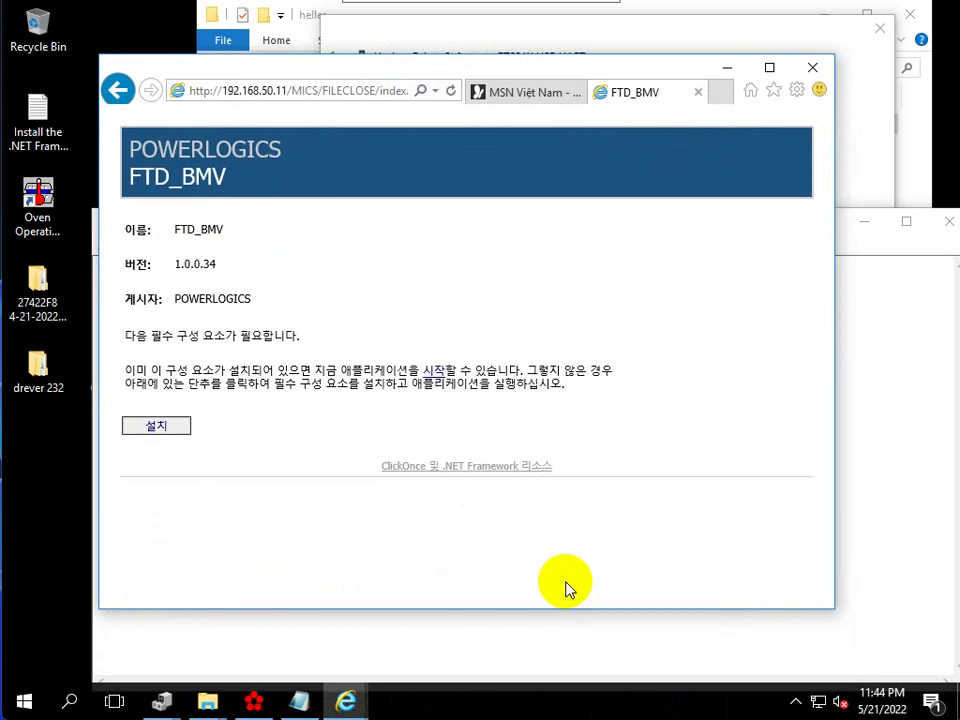
pyautogui.click(280, 345)
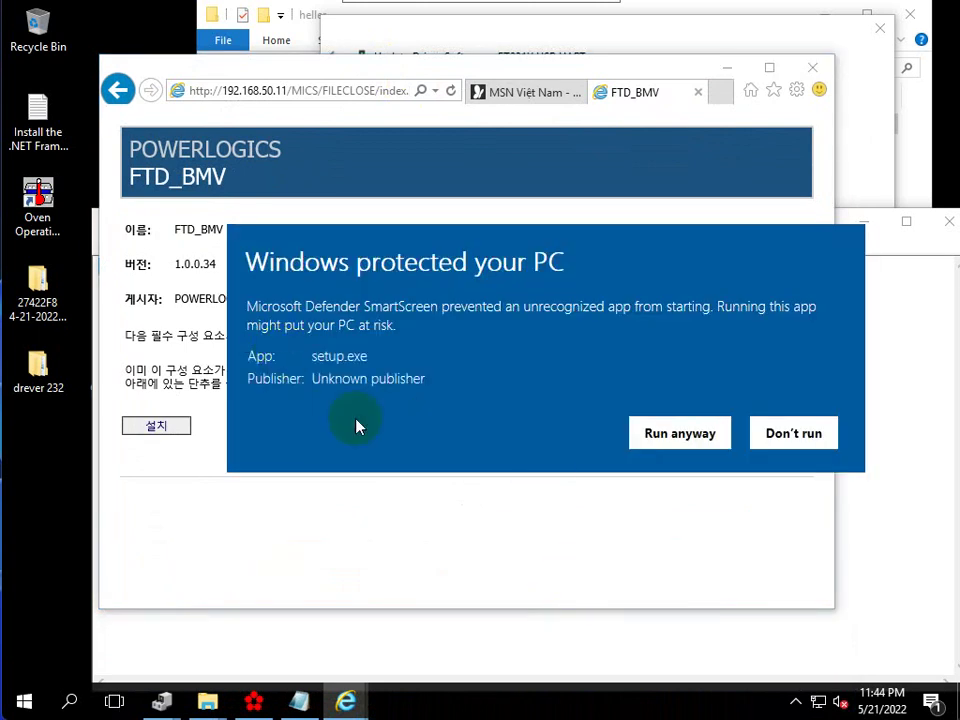
pyautogui.click(655, 435)
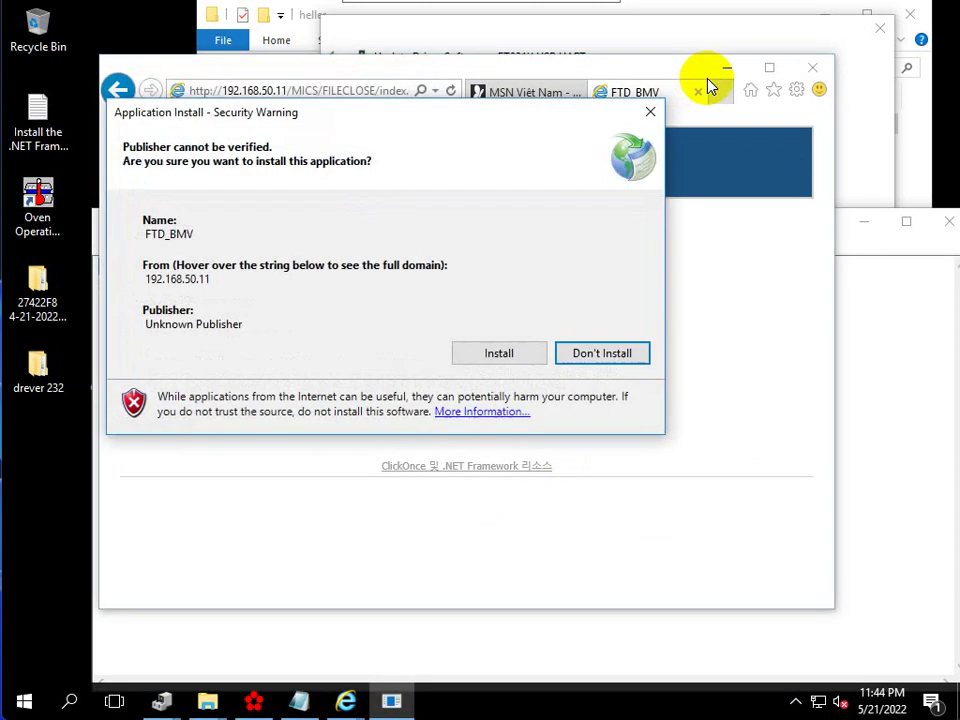
pyautogui.click(490, 352)
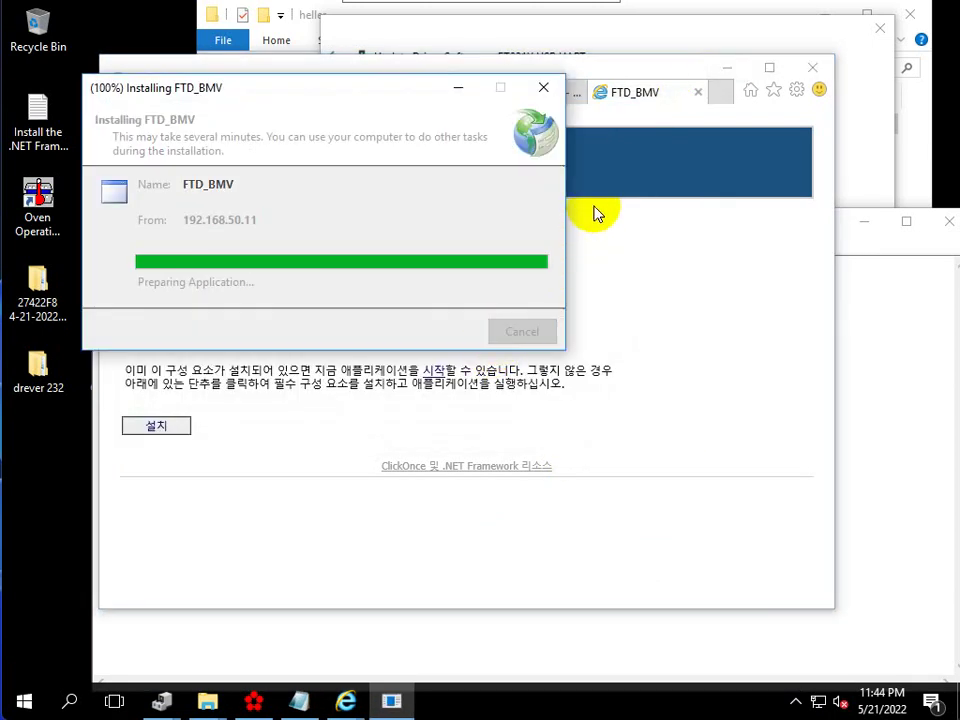
# Step: Minimize the browser and let the SmartScreen-blocked FTD_BMV application run anyway
pyautogui.click(727, 72)
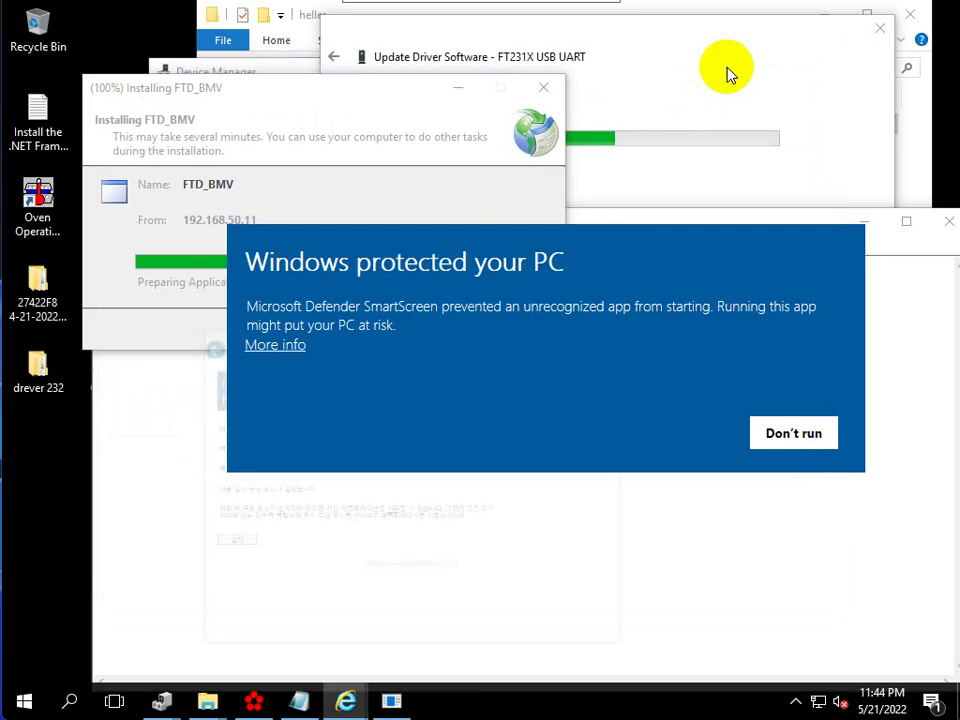
pyautogui.click(298, 343)
pyautogui.click(673, 438)
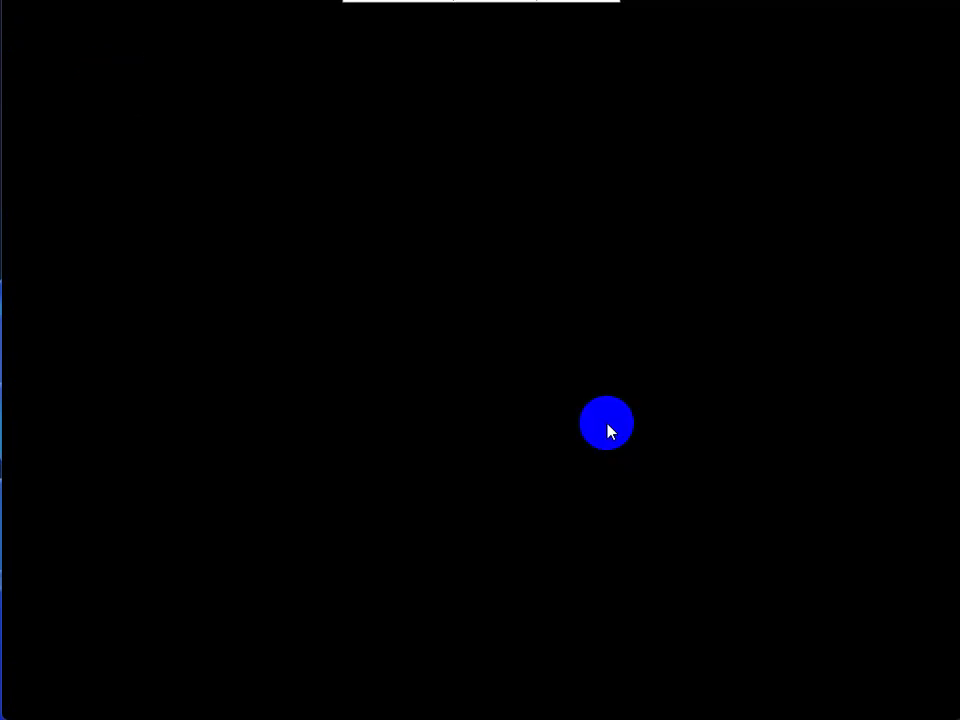
# Step: Move the link reflow window clear of the desktop icons and cancel the problem check for FTD_BMV
pyautogui.click(420, 486)
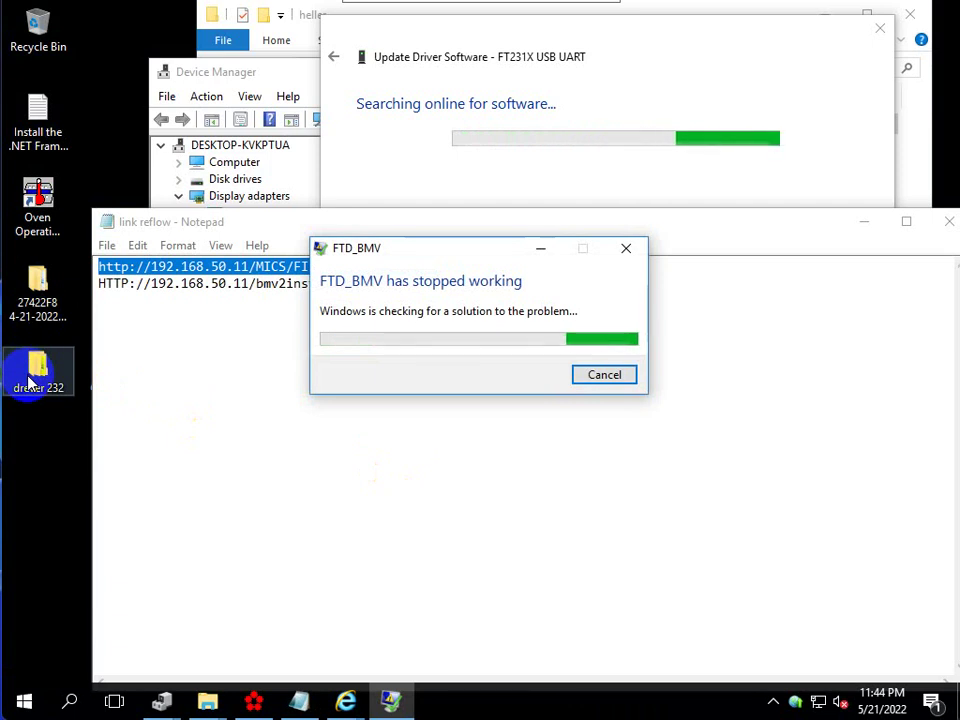
pyautogui.click(278, 231)
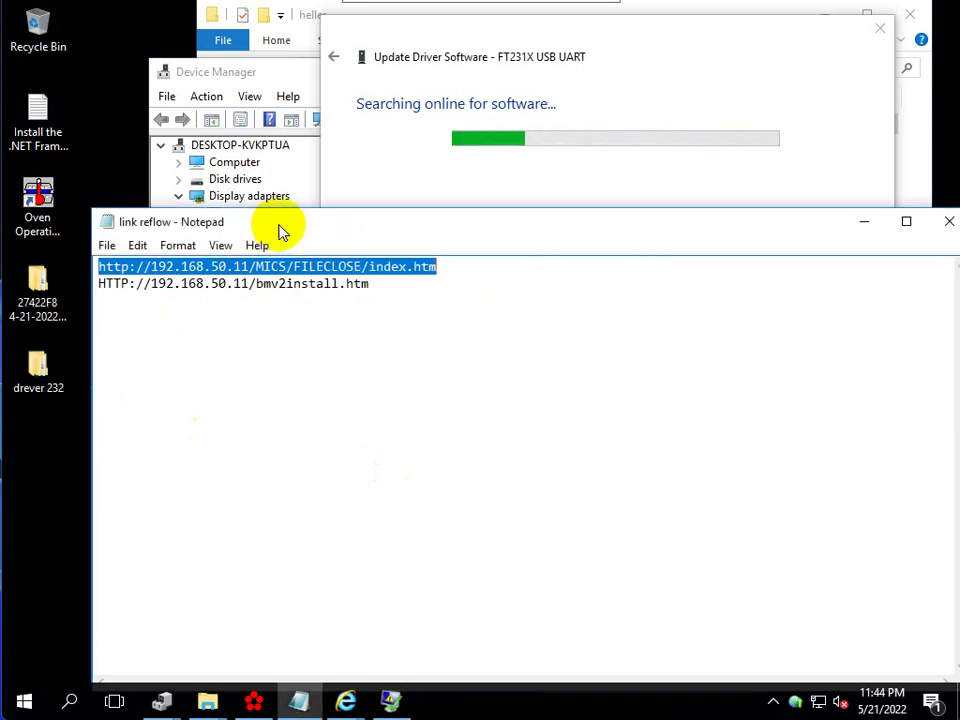
pyautogui.moveTo(278, 231); pyautogui.dragTo(476, 422)
pyautogui.click(583, 375)
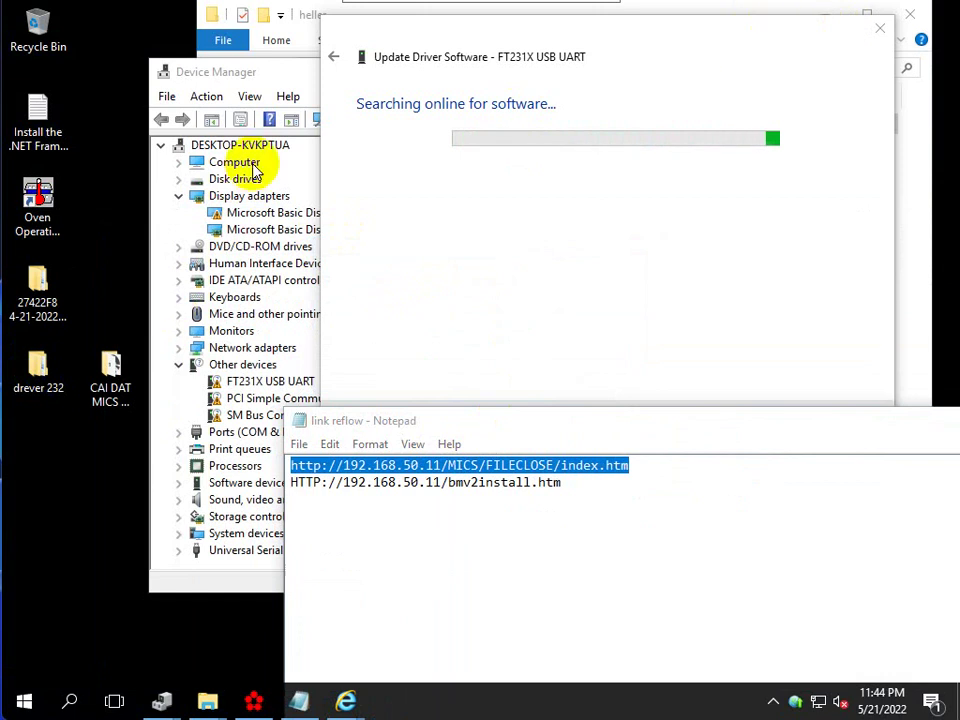
# Step: Open the SYSDM text file from the desktop folder CAI DAT MICS REFLOW and bring its text fully into view
pyautogui.click(79, 381)
pyautogui.doubleClick(110, 375)
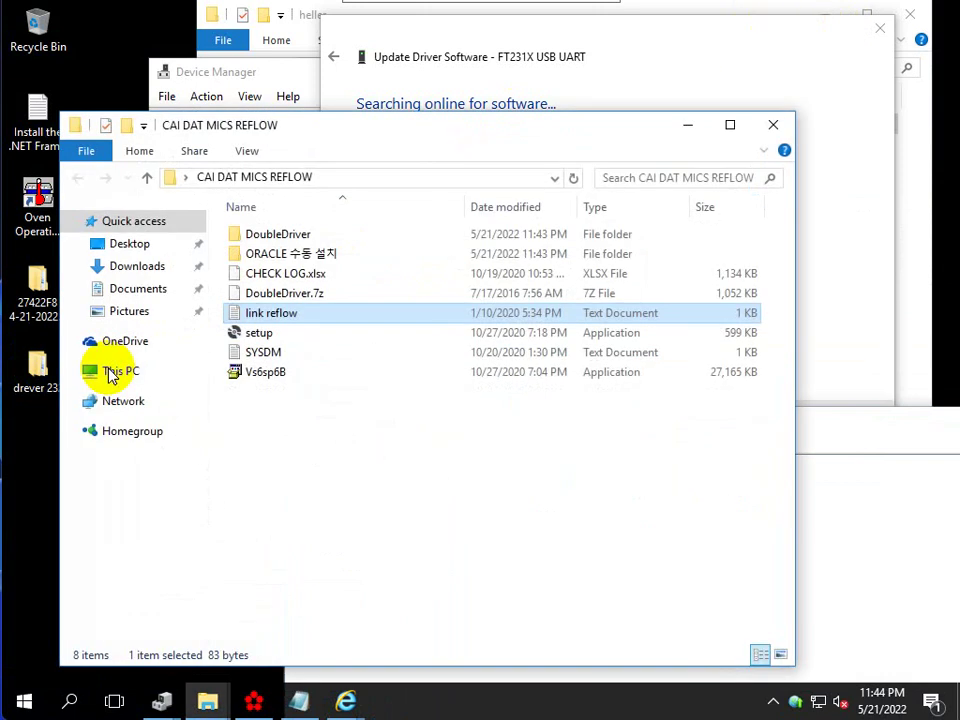
pyautogui.doubleClick(264, 354)
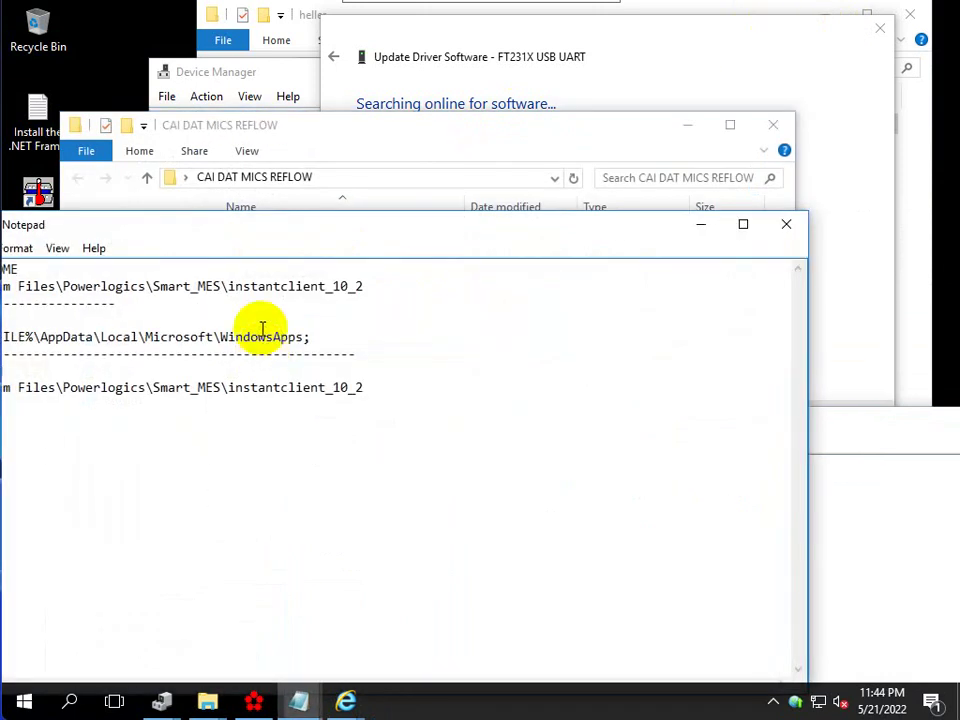
pyautogui.moveTo(237, 232); pyautogui.dragTo(627, 87)
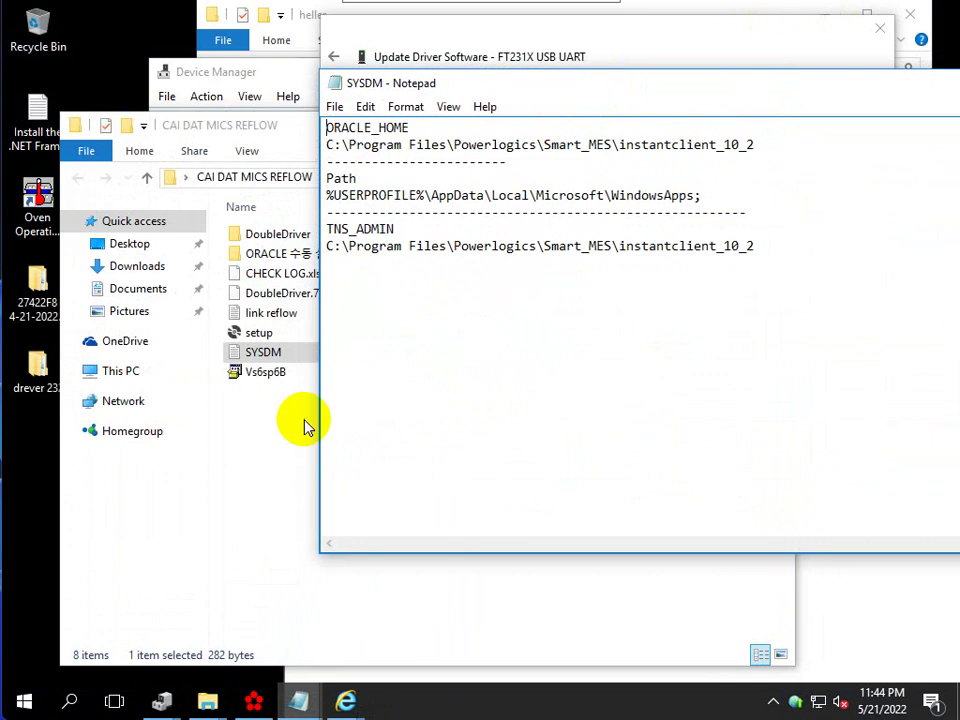
# Step: Open System Properties by running sysdm.cpl and place its window below the text in the SYSDM file
pyautogui.rightClick(20, 698)
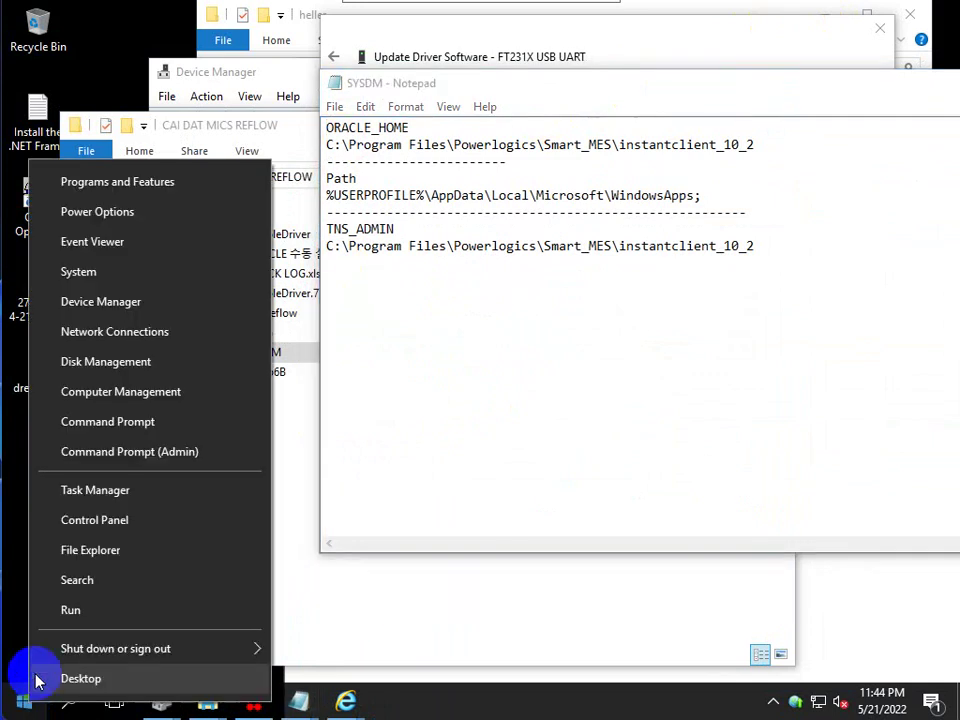
pyautogui.click(66, 614)
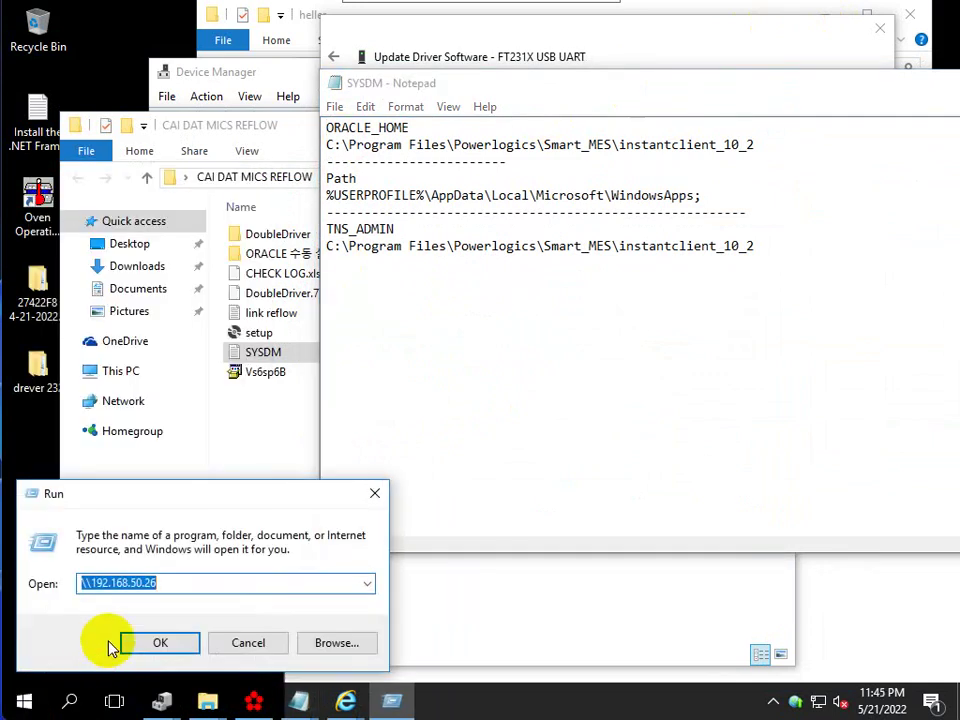
pyautogui.write('devmgmt')
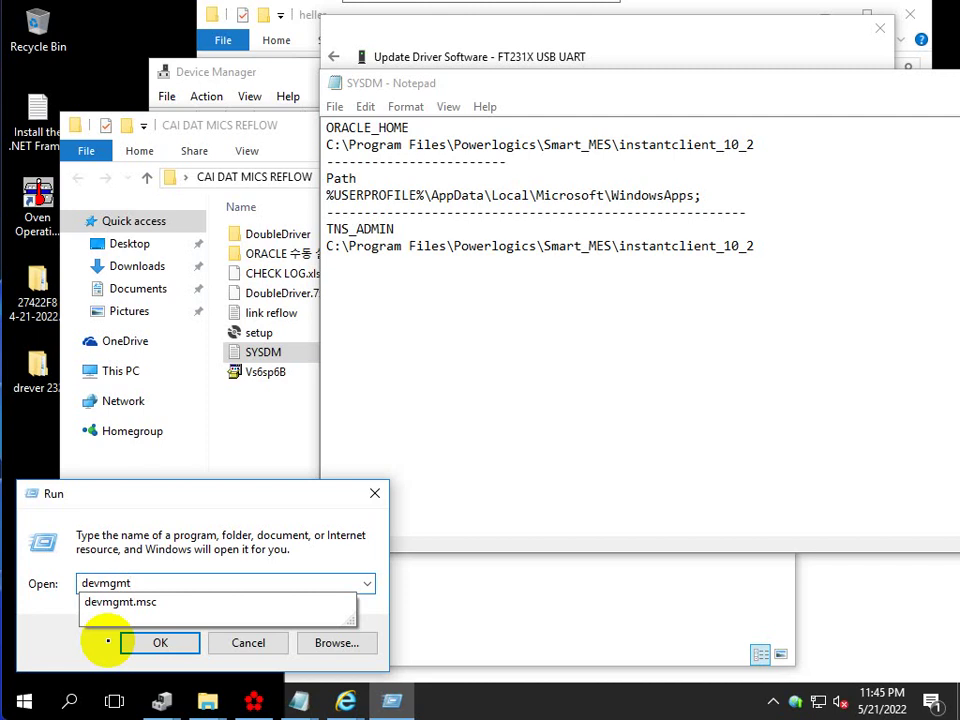
pyautogui.press('BackSpace')
pyautogui.press('BackSpace')
pyautogui.press('BackSpace')
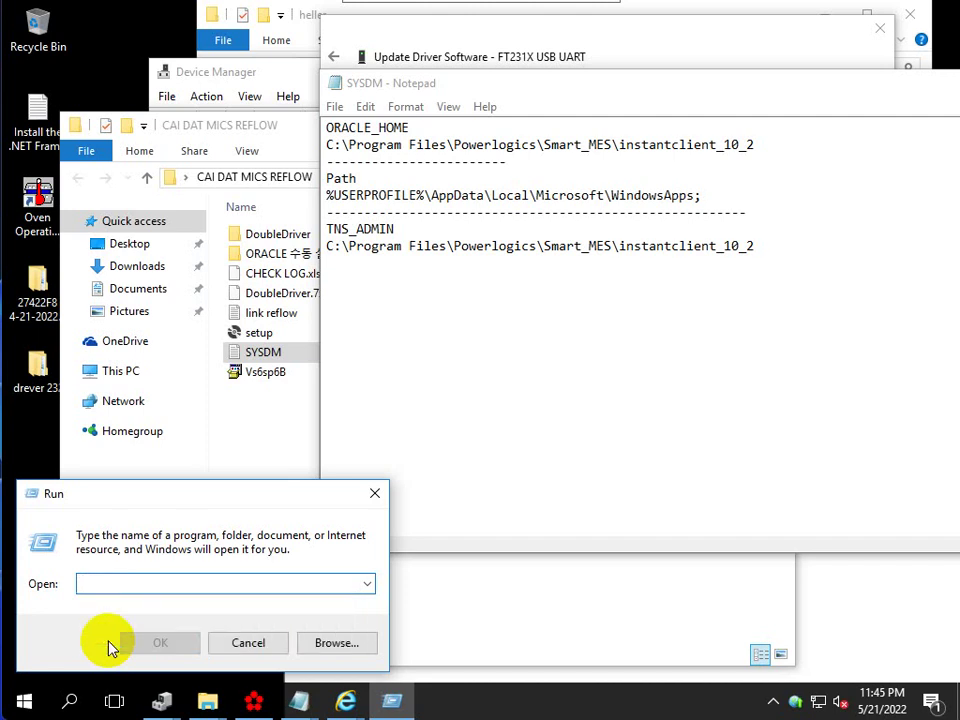
pyautogui.write('sysdm.cpl')
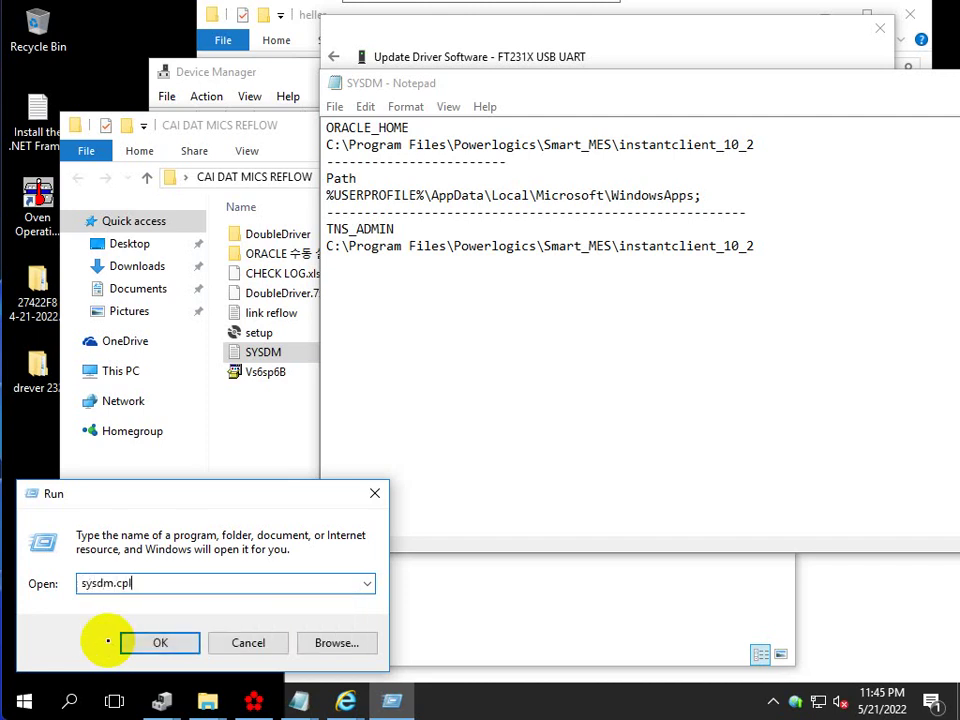
pyautogui.press('Return')
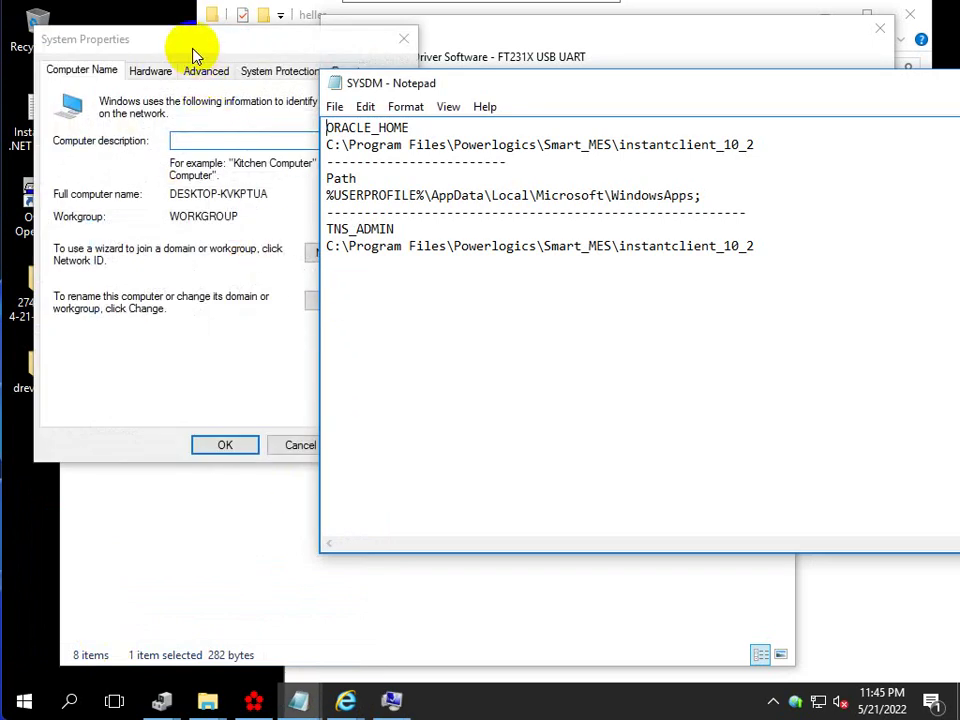
pyautogui.moveTo(195, 55); pyautogui.dragTo(421, 297)
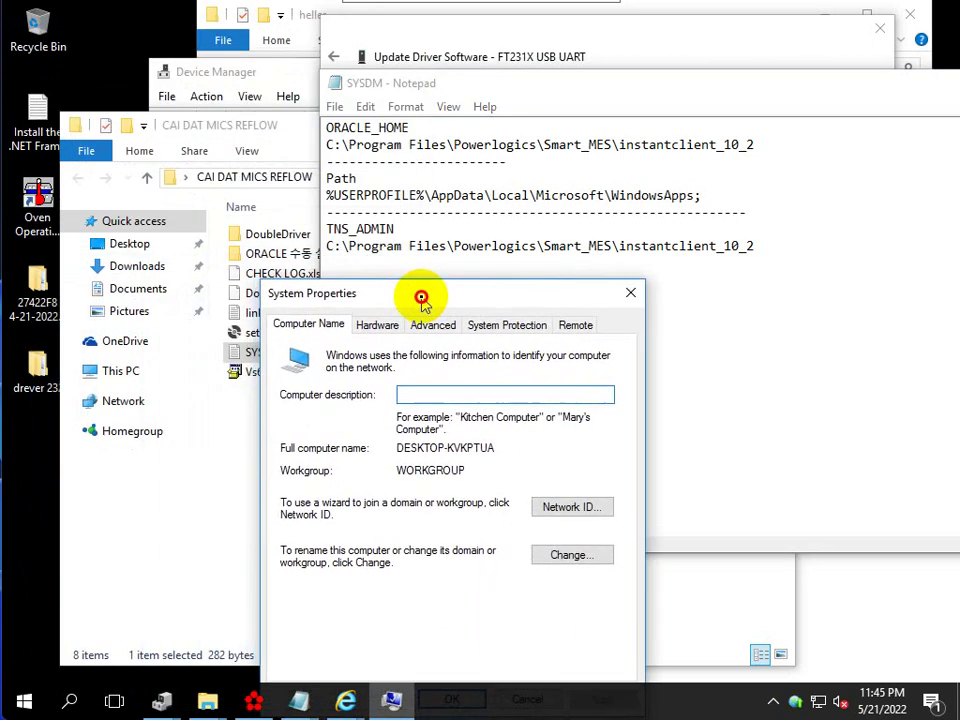
# Step: Look through System Properties for the environment variables, checking the Startup and Recovery and Device Installation settings without changing them
pyautogui.click(372, 326)
pyautogui.click(434, 325)
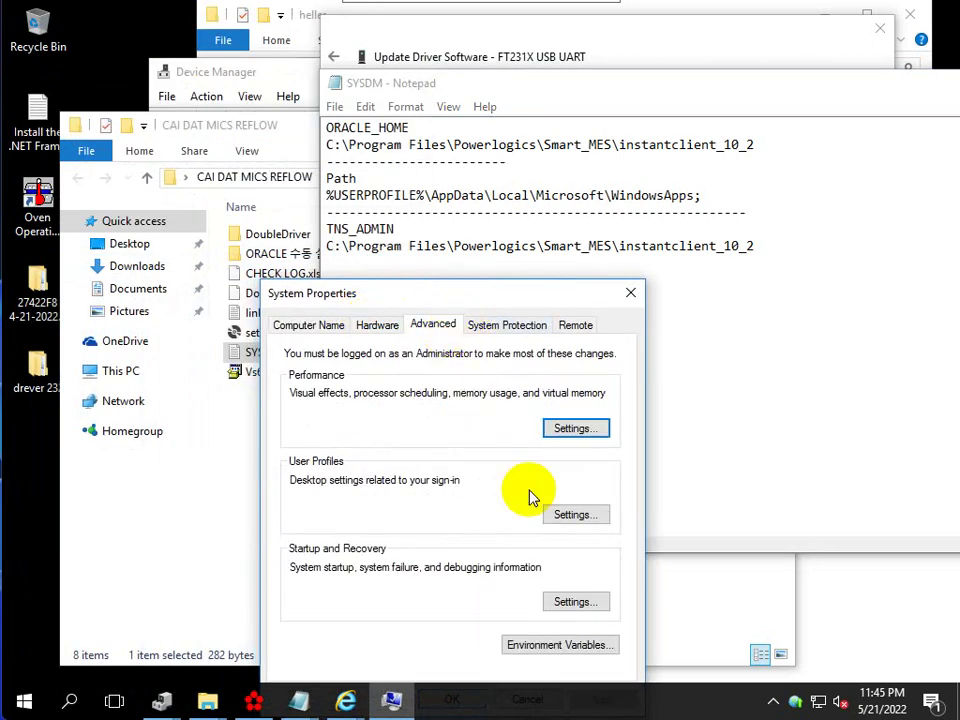
pyautogui.click(586, 608)
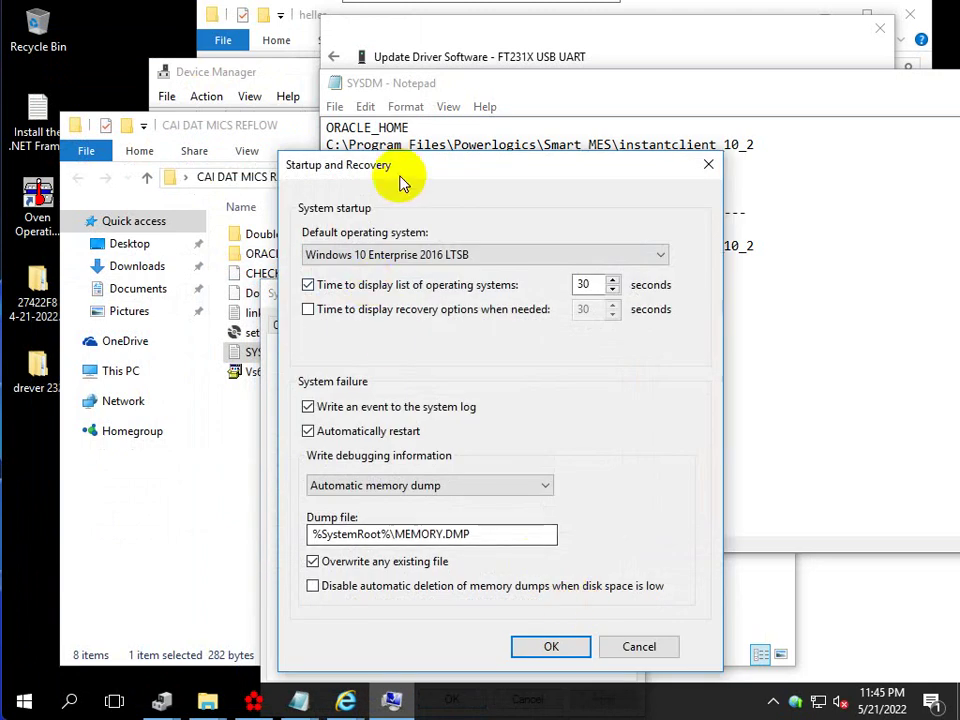
pyautogui.moveTo(407, 182); pyautogui.dragTo(283, 141)
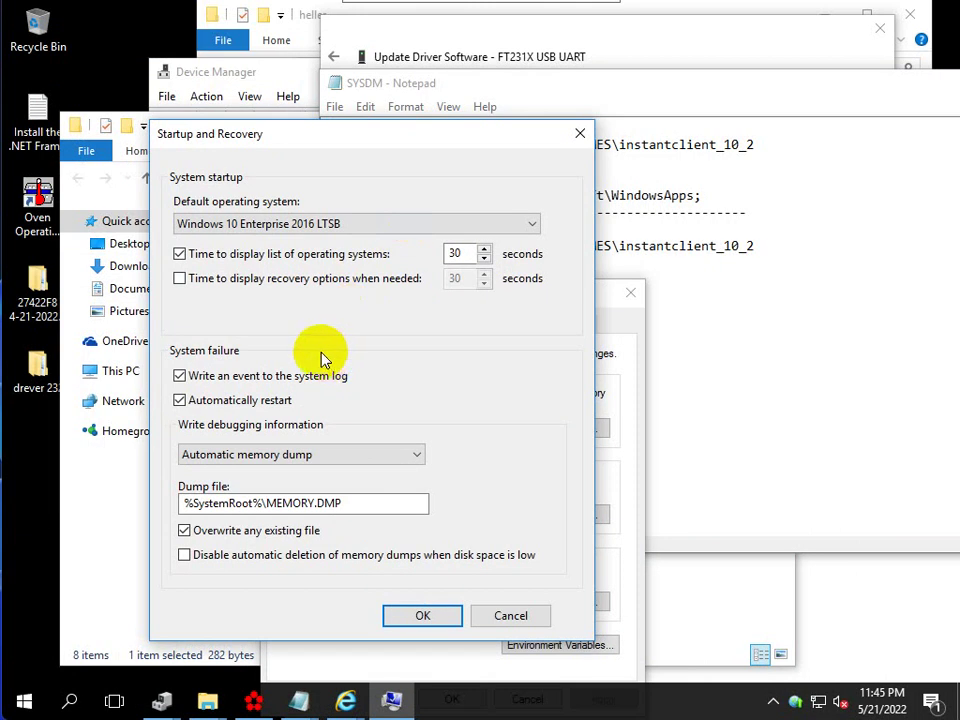
pyautogui.click(580, 133)
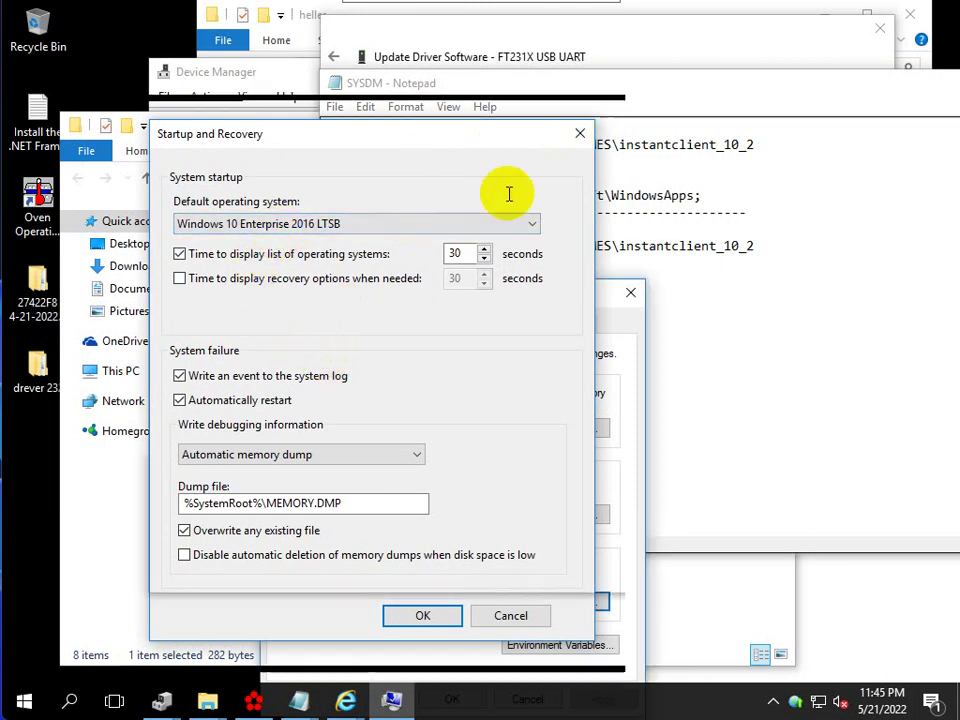
pyautogui.click(484, 326)
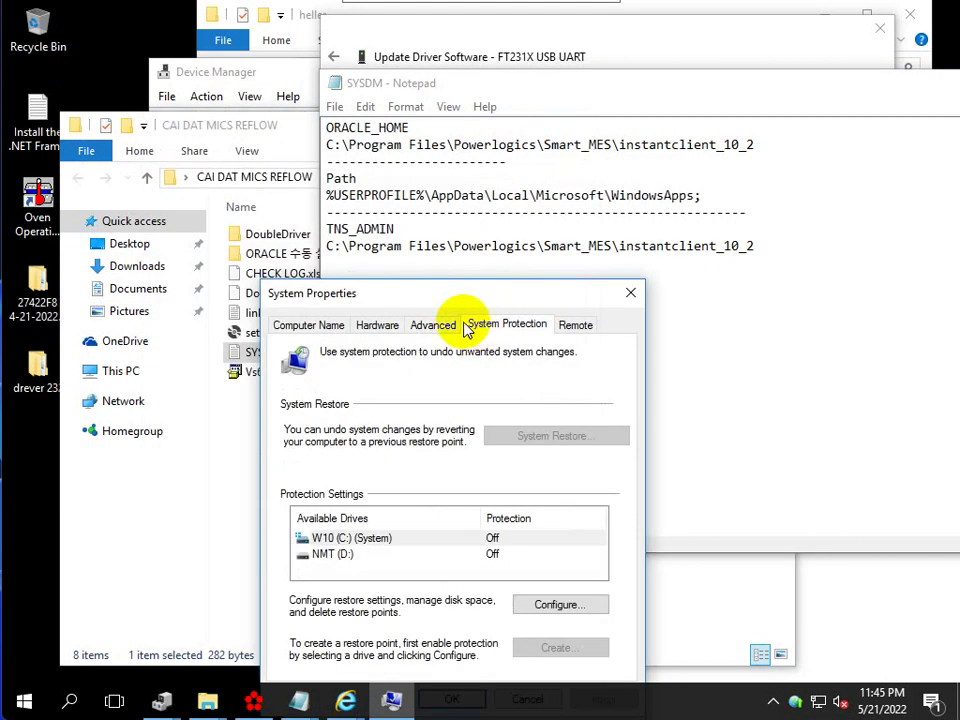
pyautogui.click(575, 325)
pyautogui.click(308, 325)
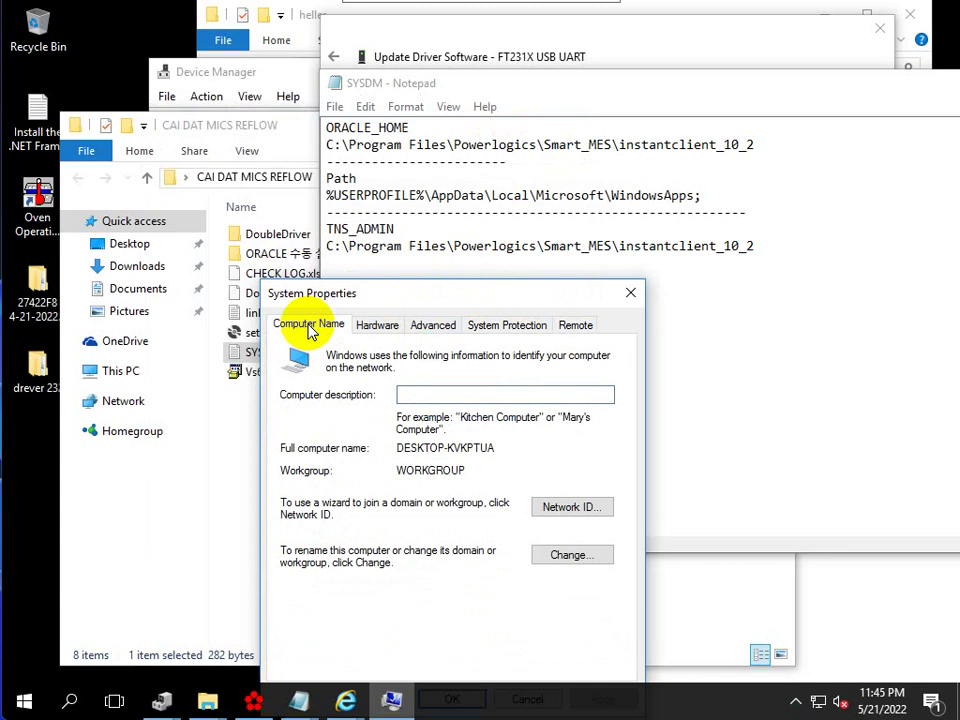
pyautogui.click(376, 326)
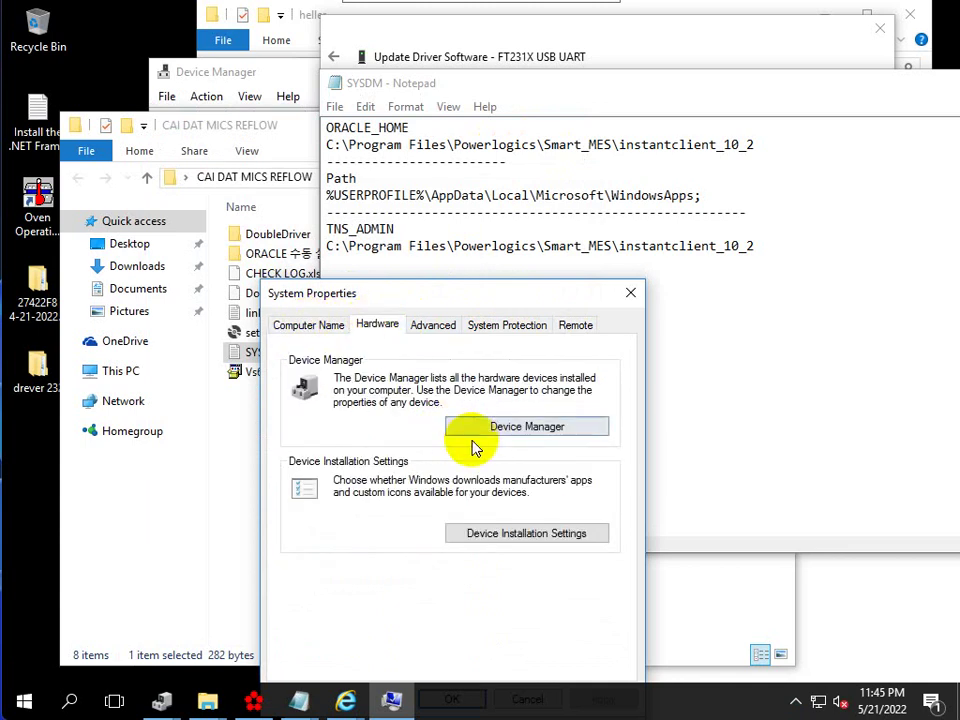
pyautogui.click(511, 535)
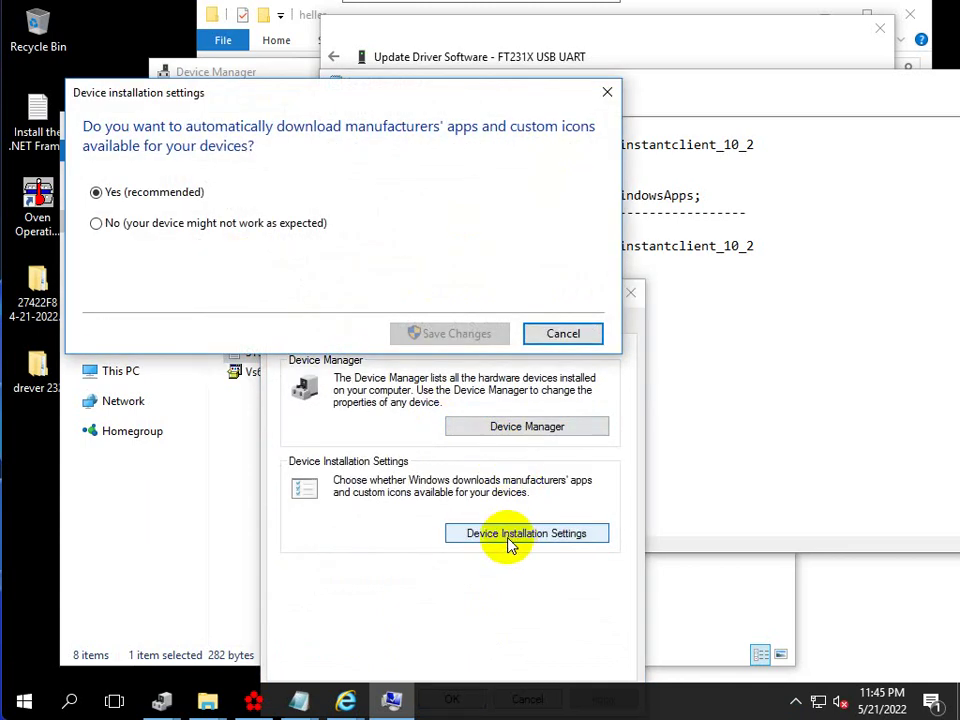
pyautogui.click(603, 93)
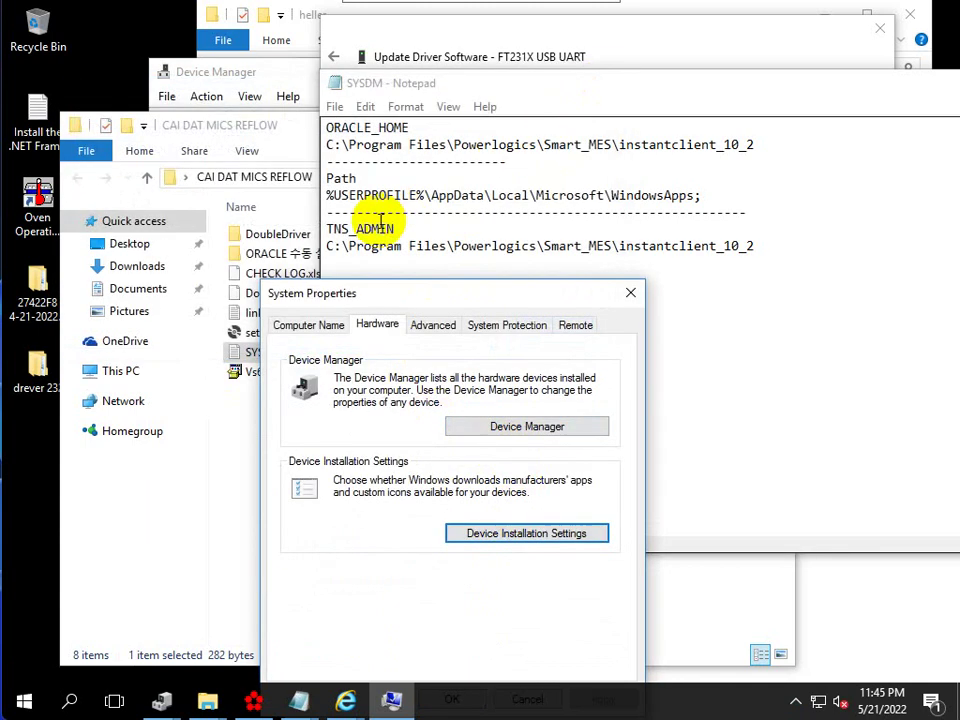
# Step: Check the Performance Options and User Profiles settings in the advanced system properties for the environment variables, leaving both unchanged
pyautogui.click(430, 325)
pyautogui.click(553, 428)
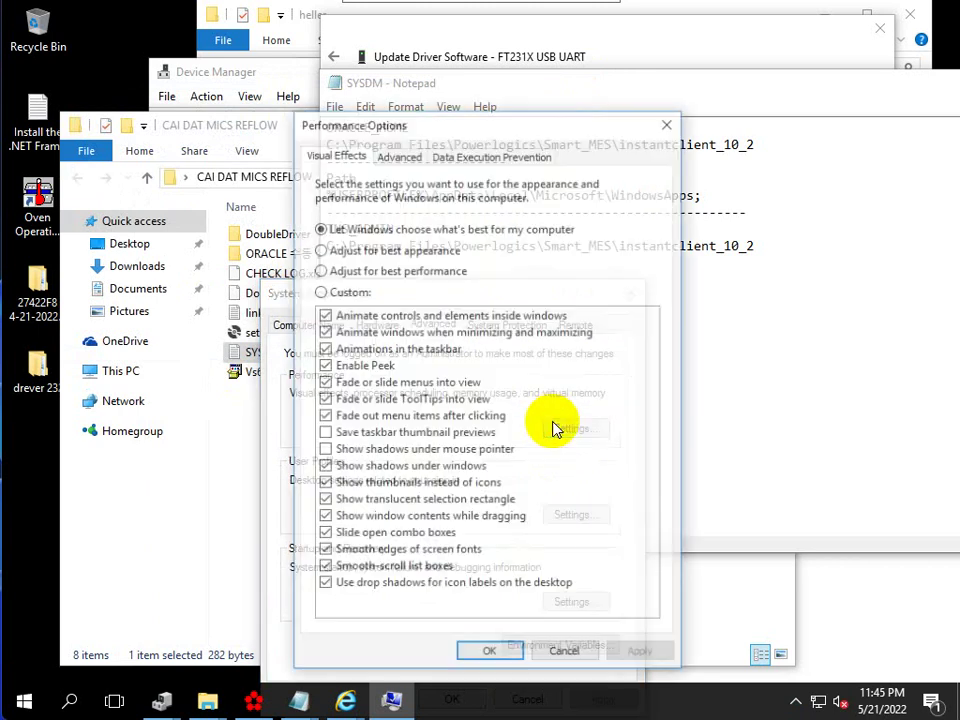
pyautogui.click(401, 154)
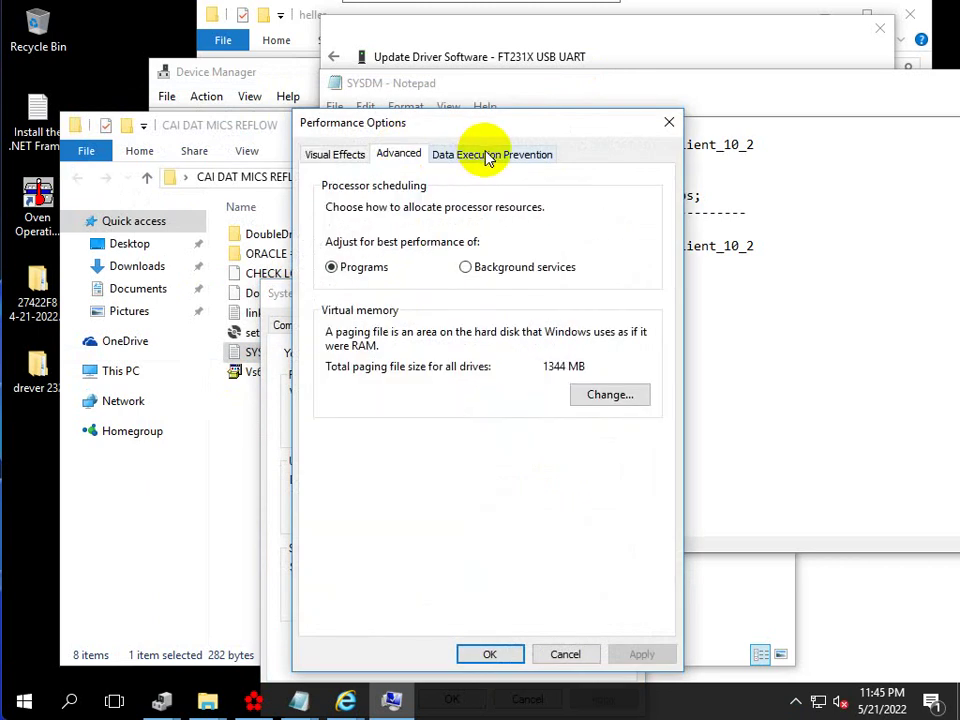
pyautogui.click(491, 155)
pyautogui.click(669, 122)
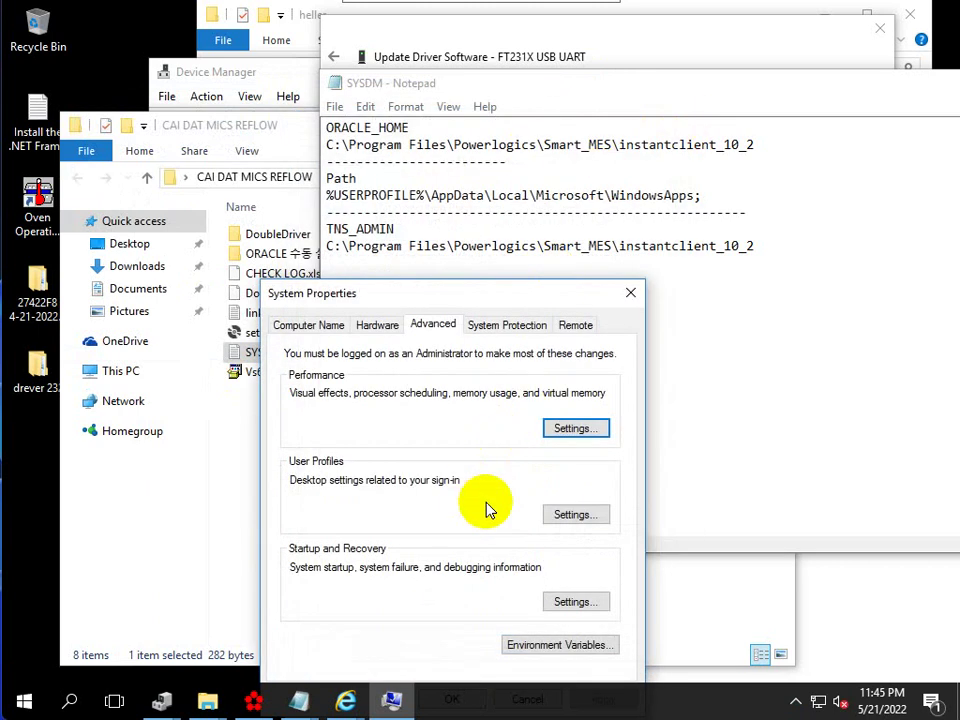
pyautogui.click(540, 512)
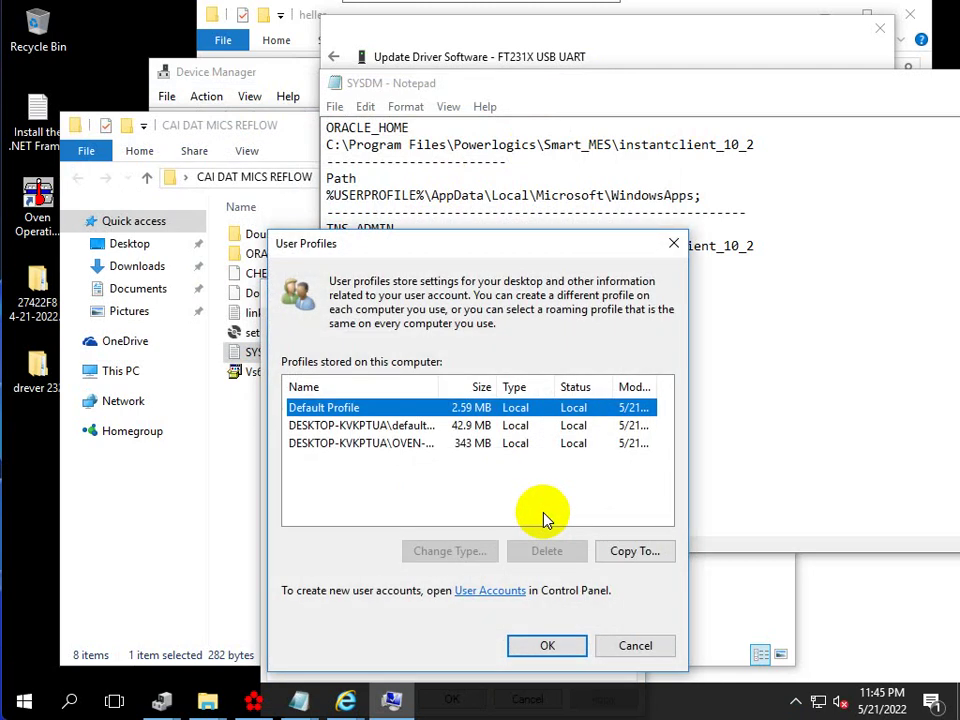
pyautogui.click(674, 243)
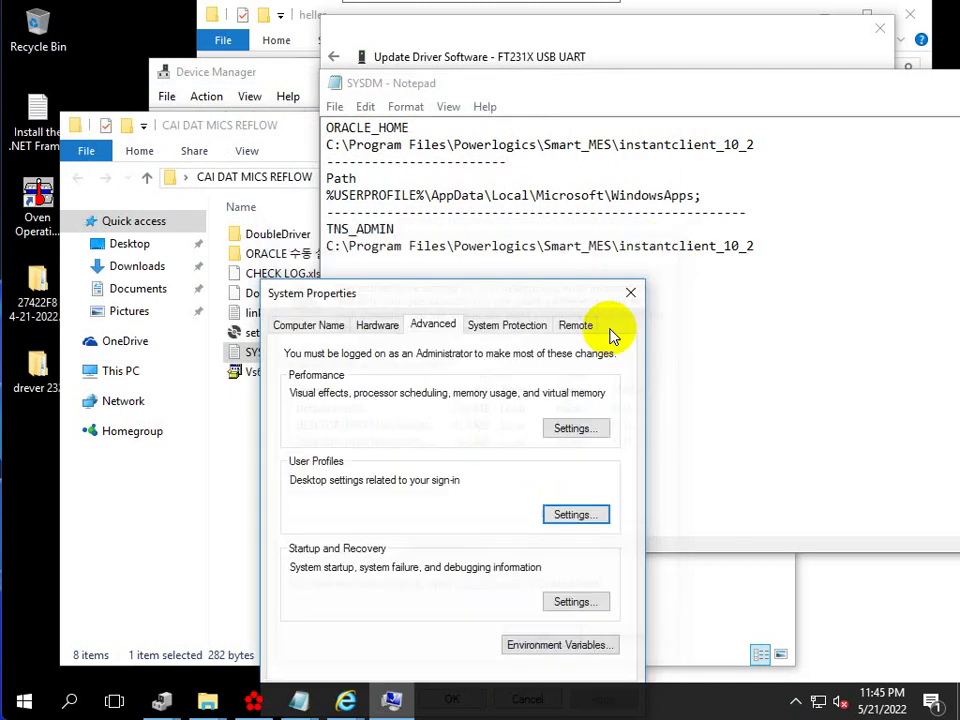
# Step: Open the Environment Variables dialog and arrange it beside the SYSDM text so both can be used together
pyautogui.click(555, 642)
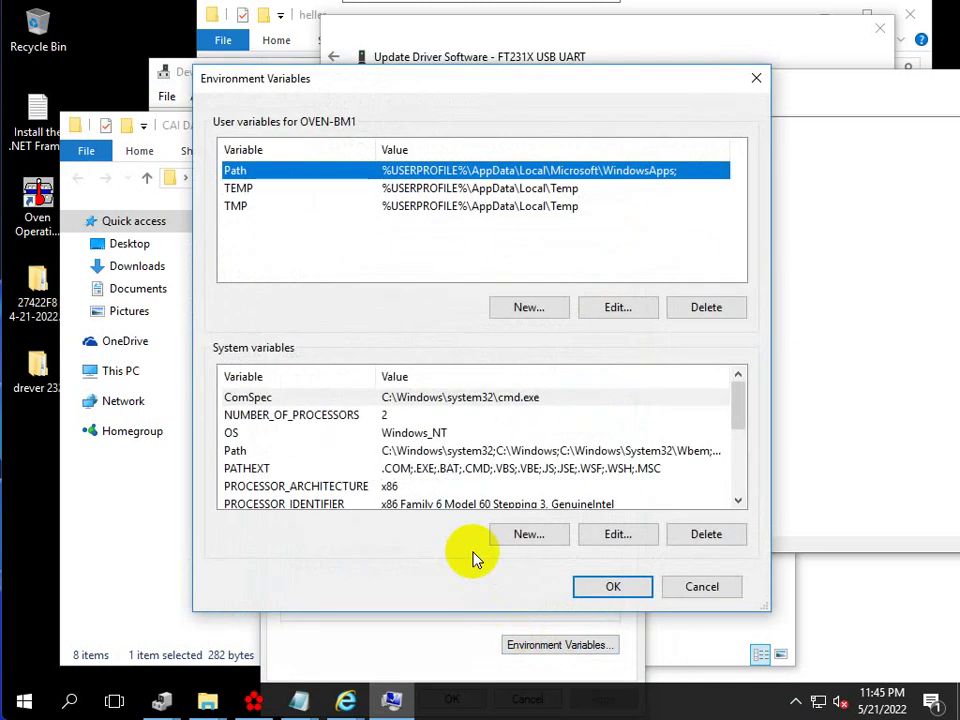
pyautogui.moveTo(396, 92); pyautogui.dragTo(214, 116)
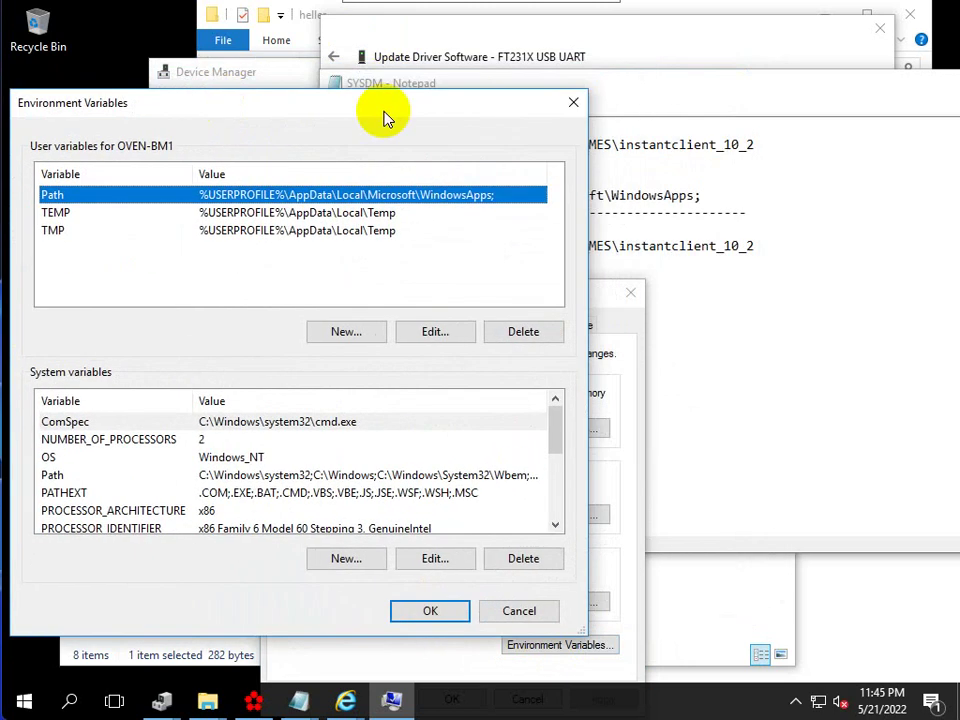
pyautogui.click(634, 96)
pyautogui.moveTo(595, 86); pyautogui.dragTo(836, 108)
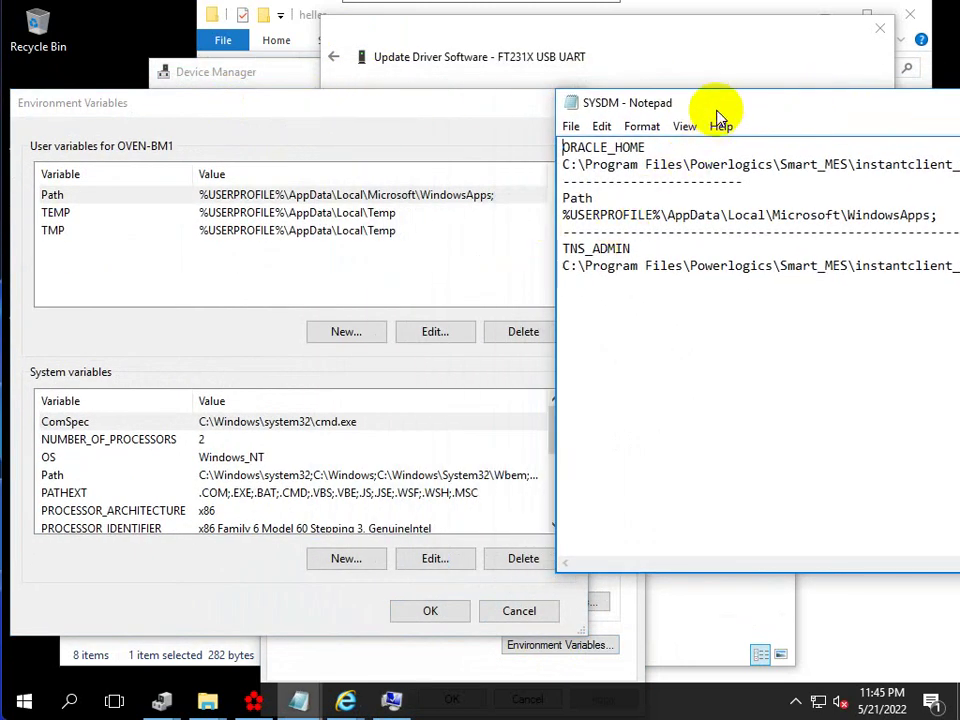
pyautogui.moveTo(728, 103); pyautogui.dragTo(636, 78)
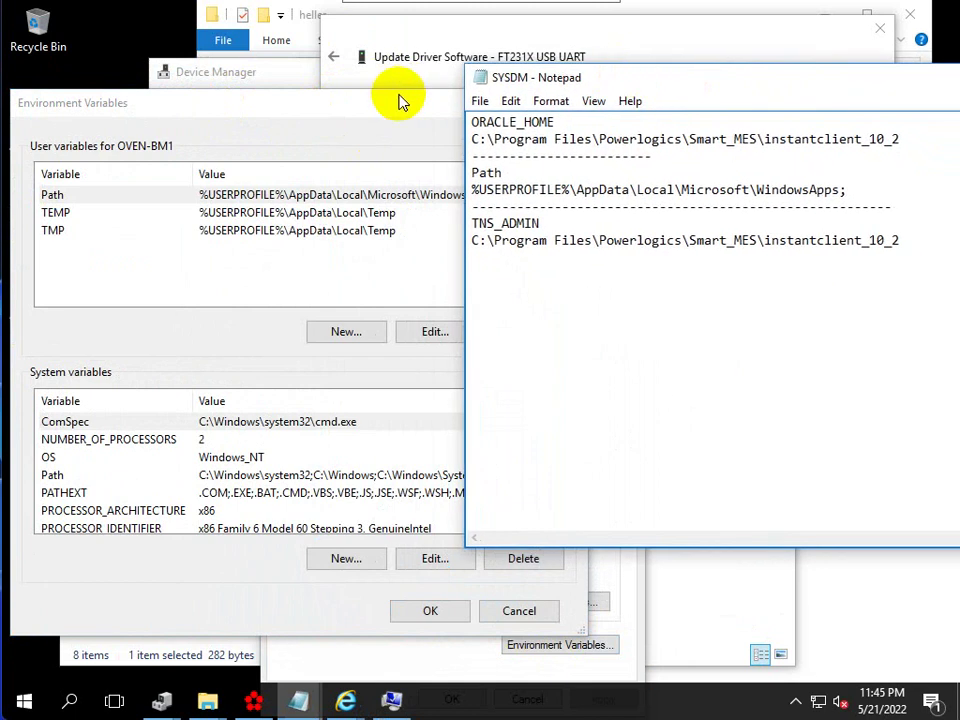
pyautogui.click(399, 101)
# Step: Start a new system variable and name it ORACLE_HOME, copying the name from the SYSDM text
pyautogui.click(348, 563)
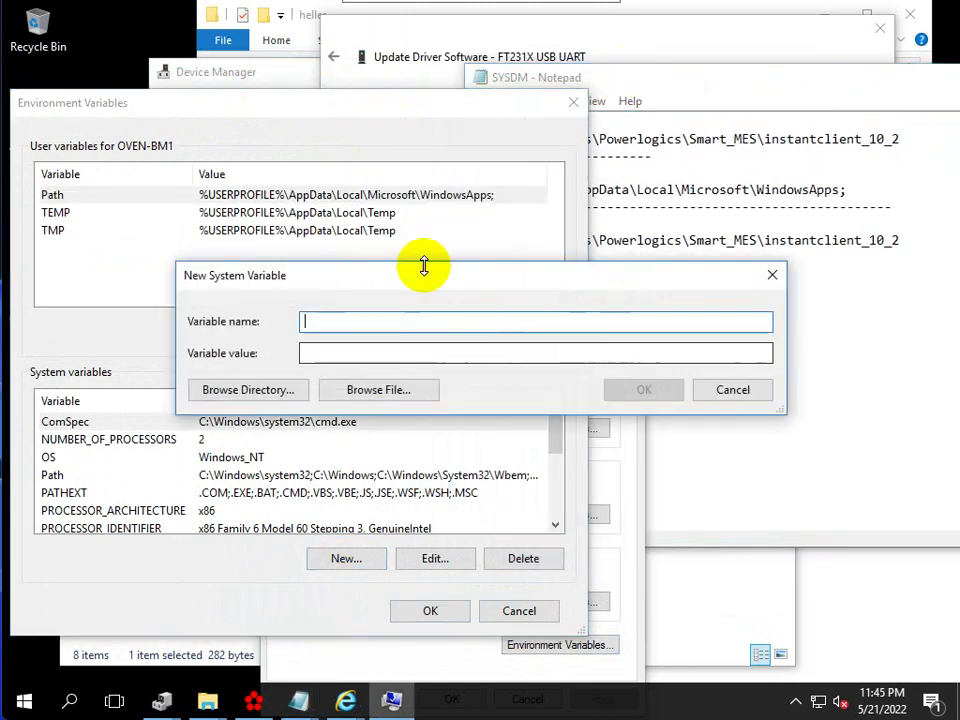
pyautogui.moveTo(423, 277); pyautogui.dragTo(348, 322)
pyautogui.click(643, 154)
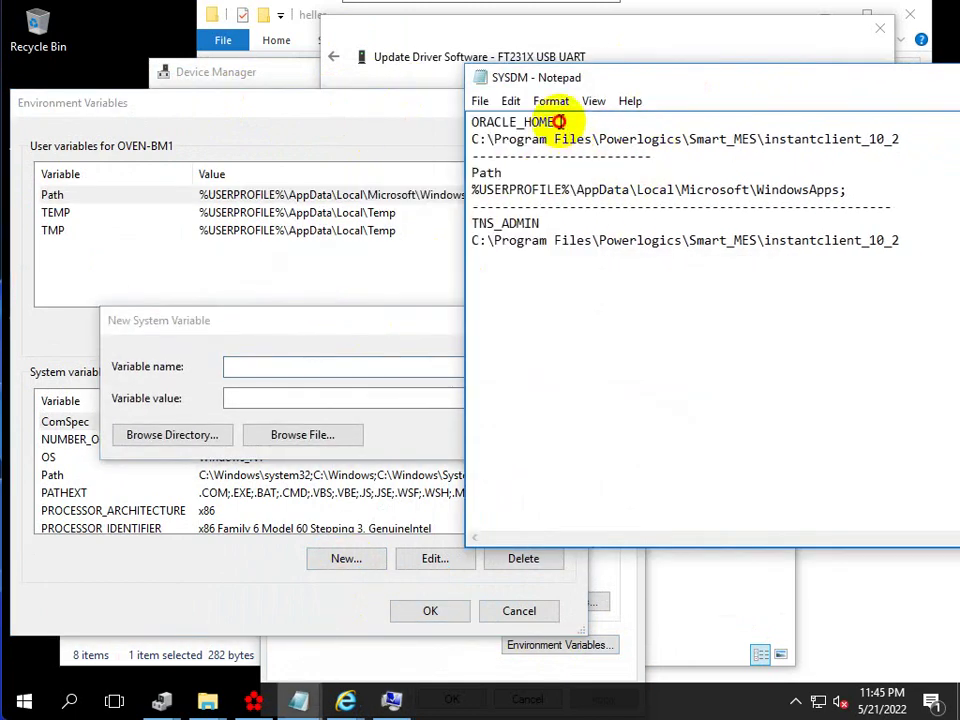
pyautogui.moveTo(556, 122); pyautogui.dragTo(466, 124)
pyautogui.rightClick(488, 122)
pyautogui.click(521, 177)
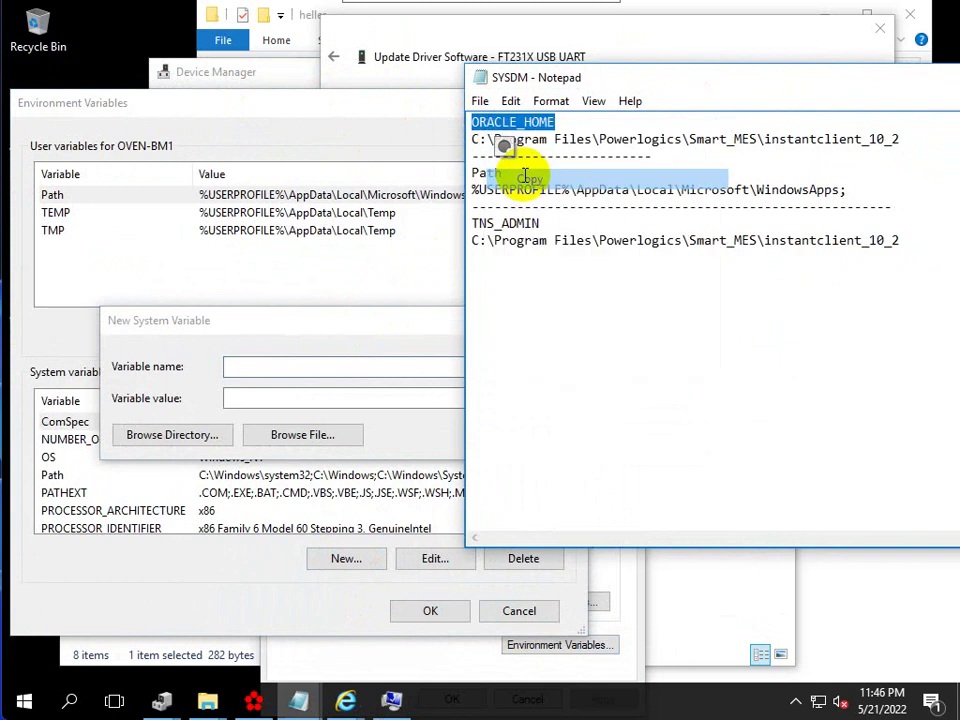
pyautogui.click(350, 369)
pyautogui.rightClick(350, 368)
pyautogui.click(392, 430)
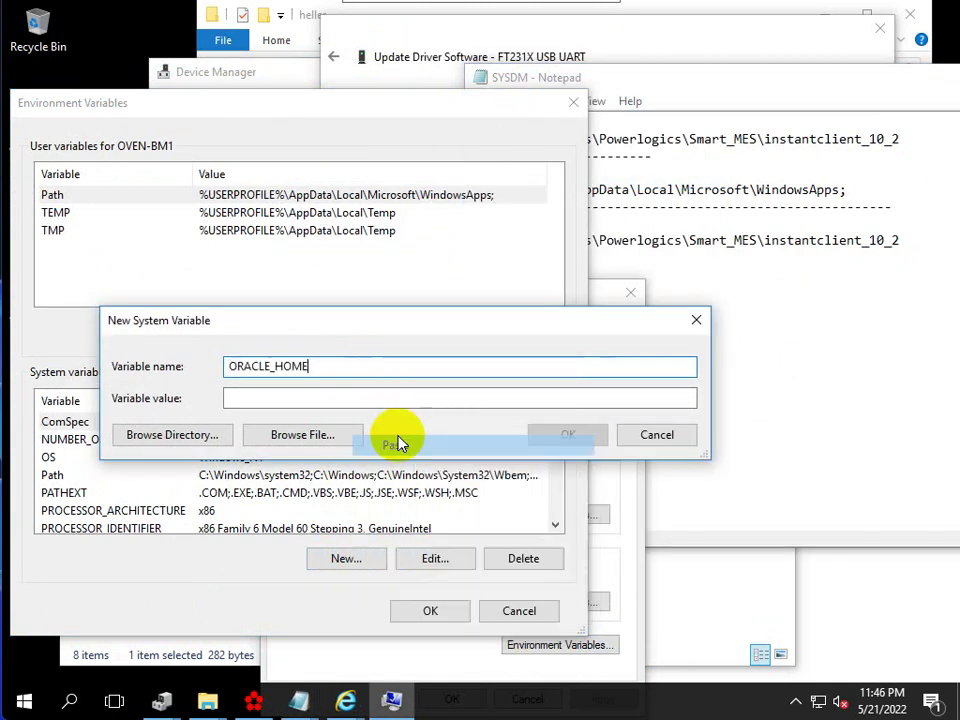
# Step: Set the ORACLE_HOME value to C:\Program Files\Powerlogics\Smart_MES\instantclient_10_2 from the SYSDM text and save the variable
pyautogui.click(647, 156)
pyautogui.moveTo(903, 138); pyautogui.dragTo(480, 143)
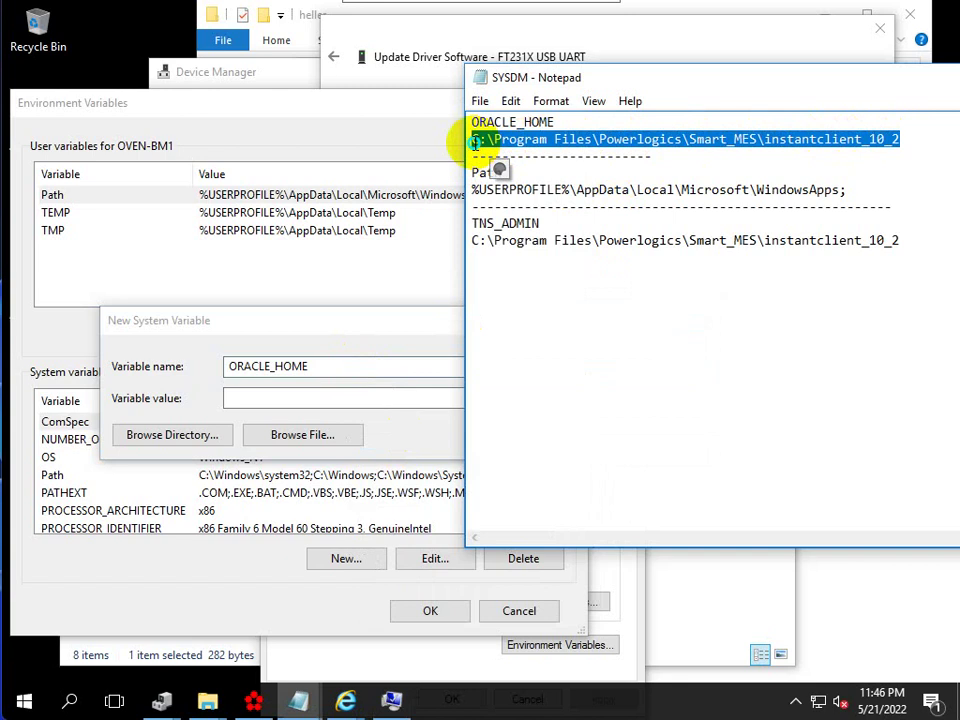
pyautogui.rightClick(482, 146)
pyautogui.click(526, 203)
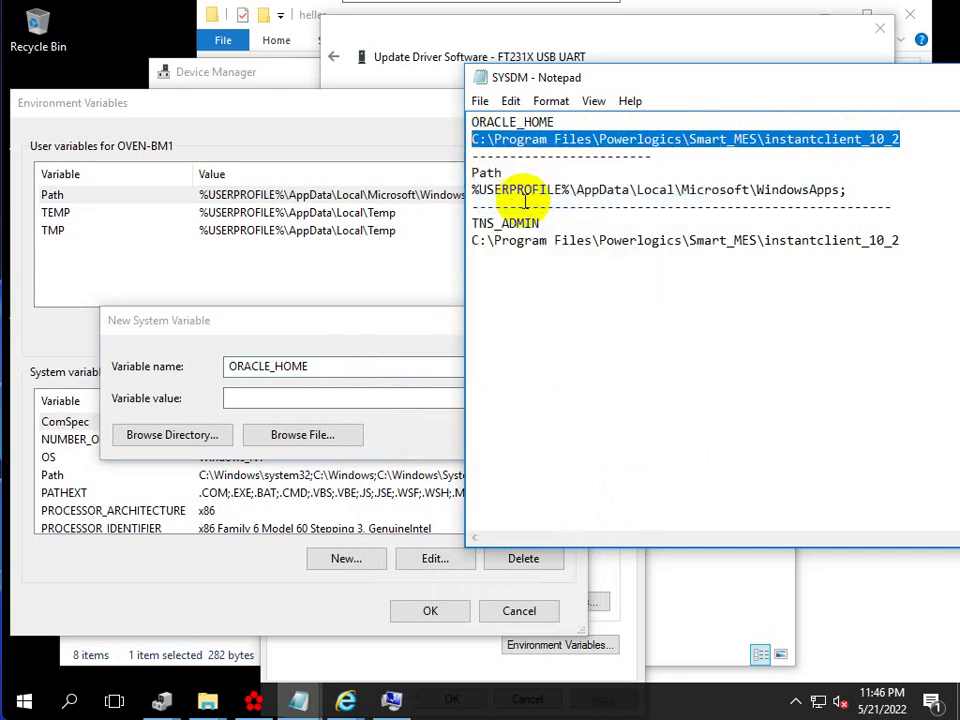
pyautogui.click(306, 400)
pyautogui.rightClick(309, 402)
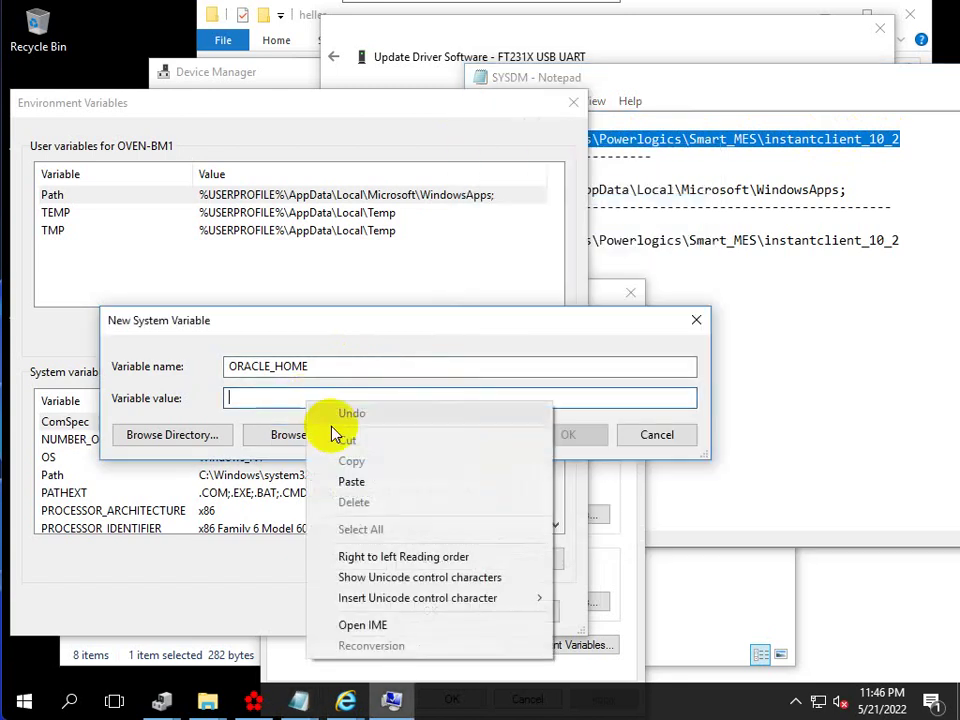
pyautogui.click(351, 481)
pyautogui.click(563, 435)
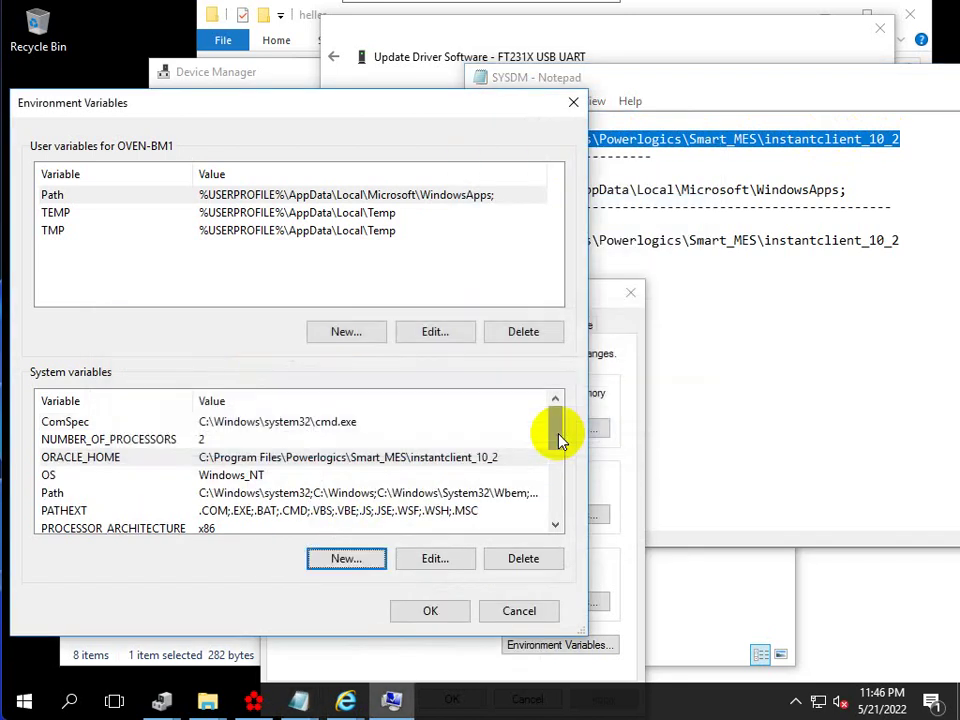
# Step: Start another new system variable and name it Path, copying the name from the SYSDM text
pyautogui.click(700, 288)
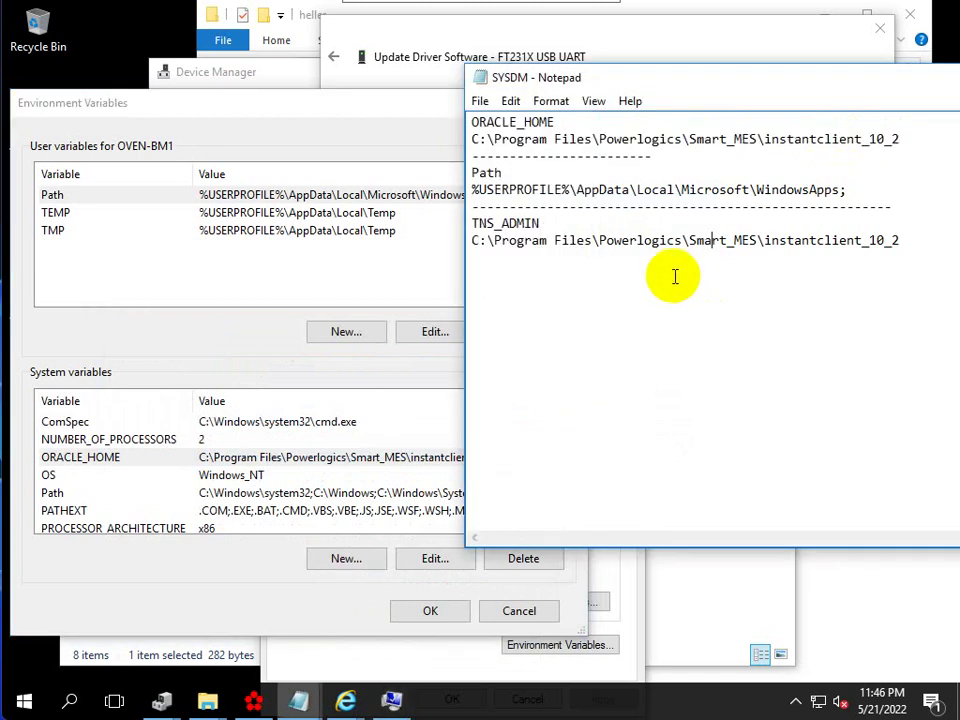
pyautogui.rightClick(480, 172)
pyautogui.click(521, 227)
pyautogui.click(366, 565)
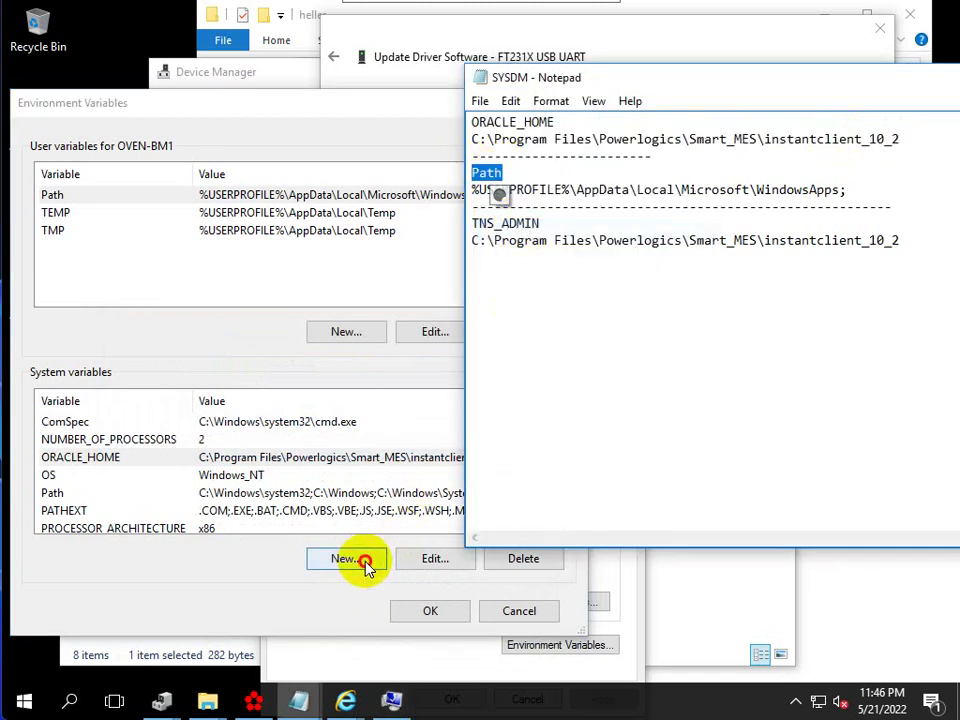
pyautogui.rightClick(373, 322)
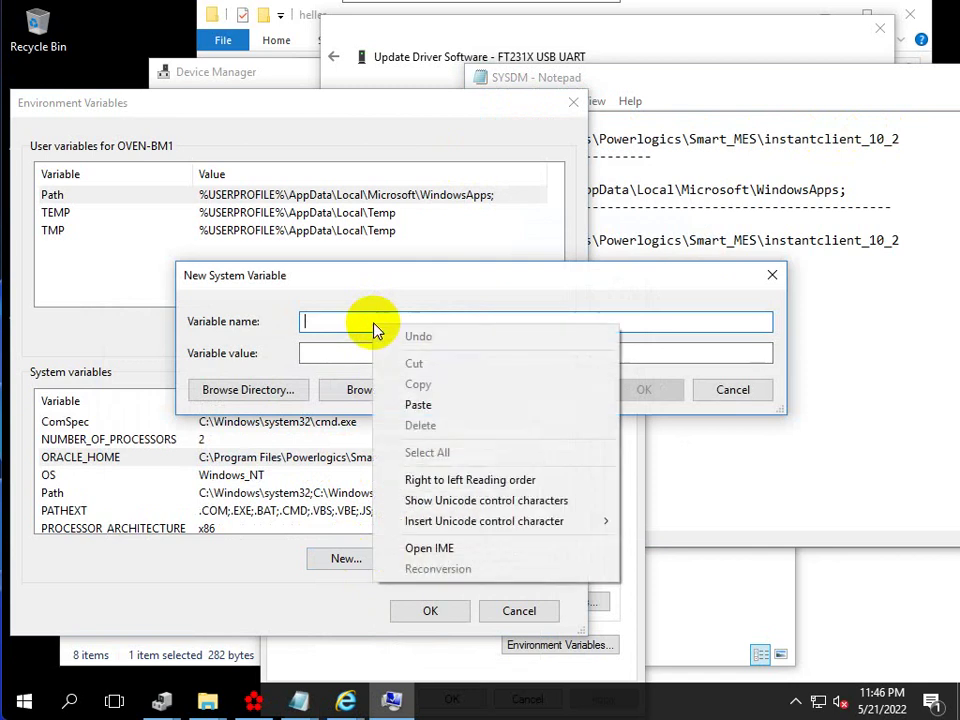
pyautogui.click(418, 405)
# Step: Set the system Path value to %USERPROFILE%\AppData\Local\Microsoft\WindowsApps; from the SYSDM text and save the variable
pyautogui.click(673, 222)
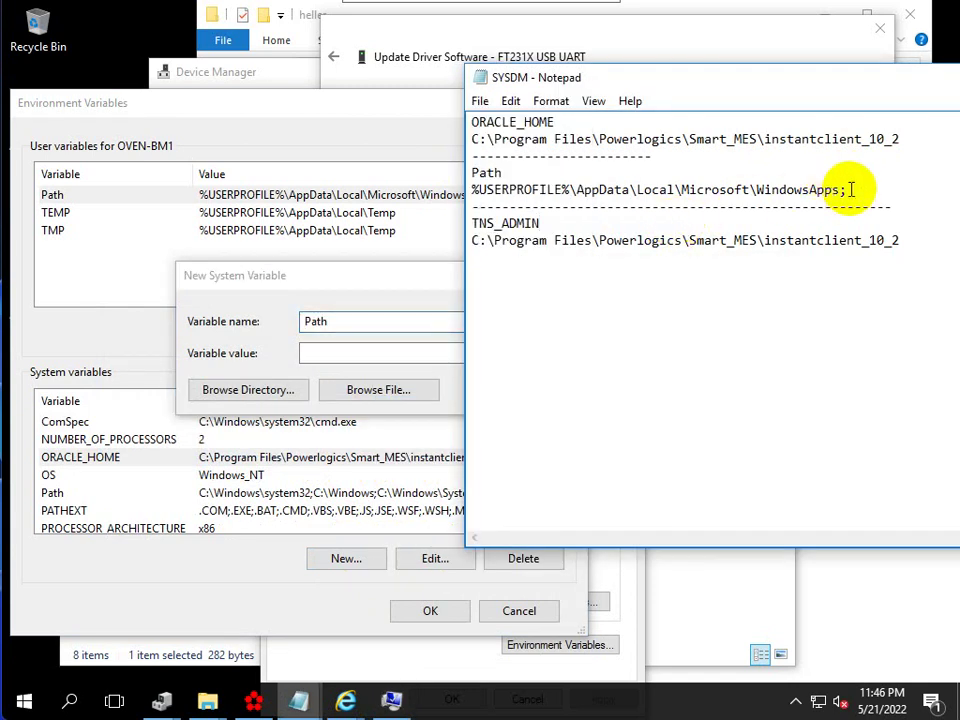
pyautogui.moveTo(849, 190); pyautogui.dragTo(478, 186)
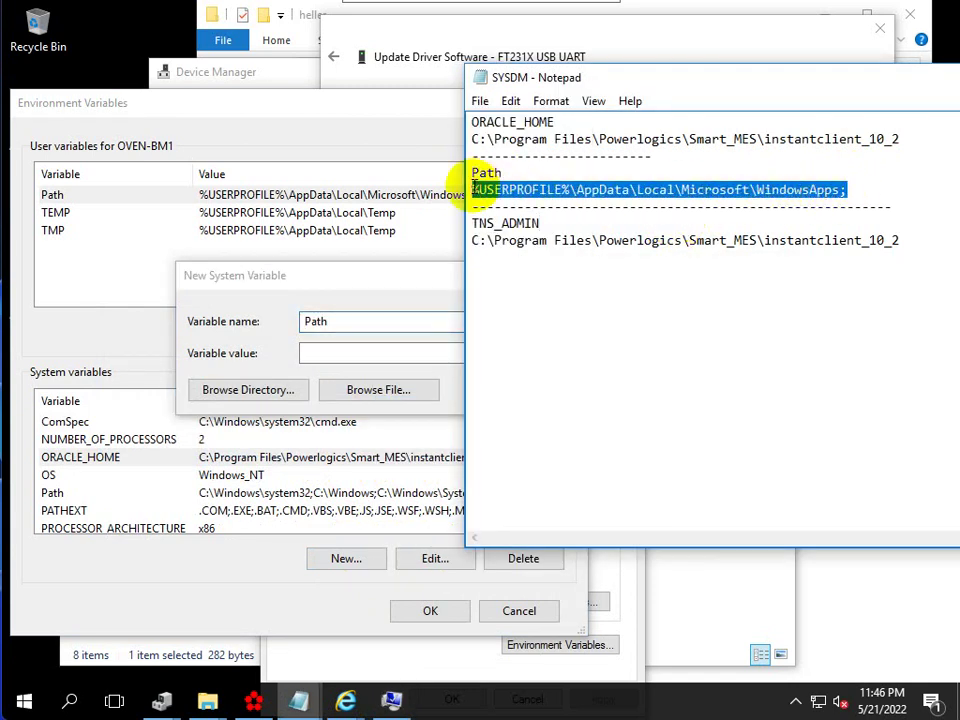
pyautogui.rightClick(476, 190)
pyautogui.click(518, 247)
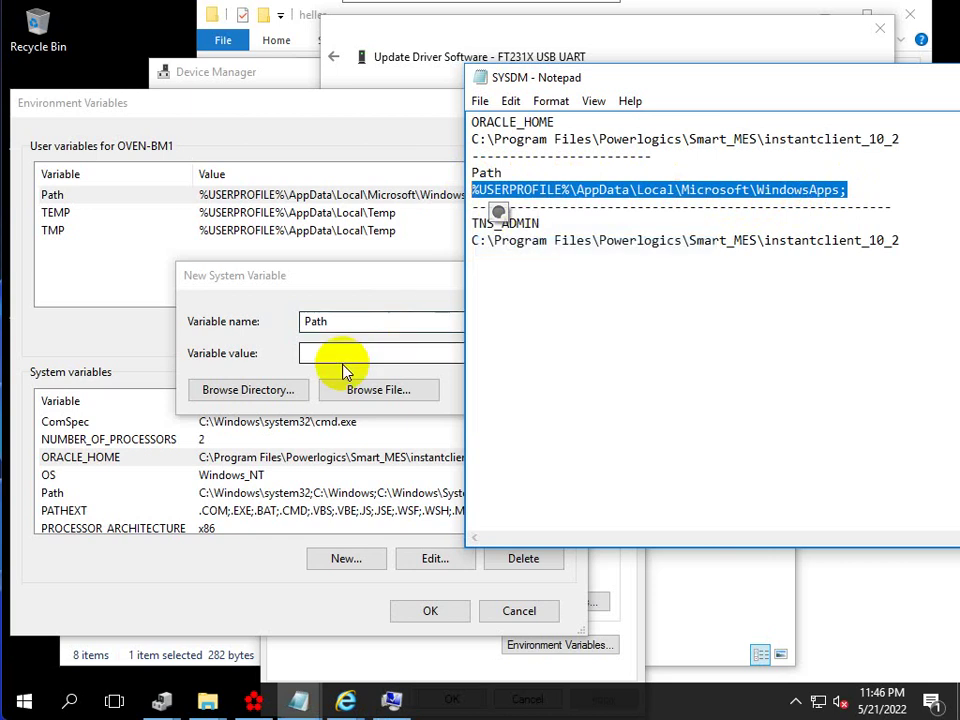
pyautogui.click(343, 354)
pyautogui.rightClick(345, 356)
pyautogui.click(416, 443)
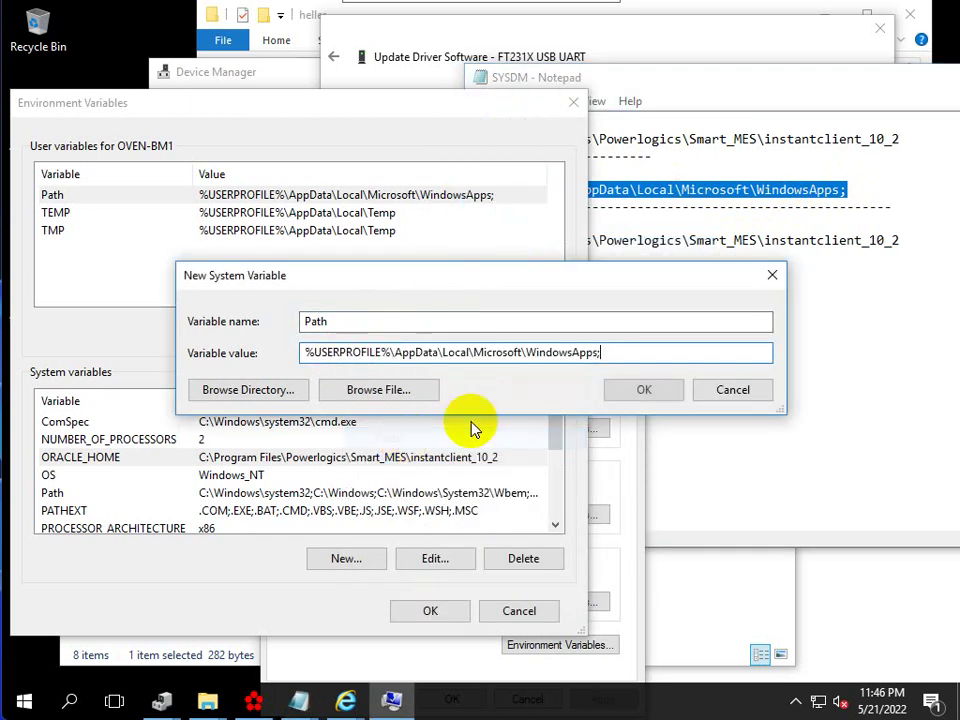
pyautogui.click(627, 391)
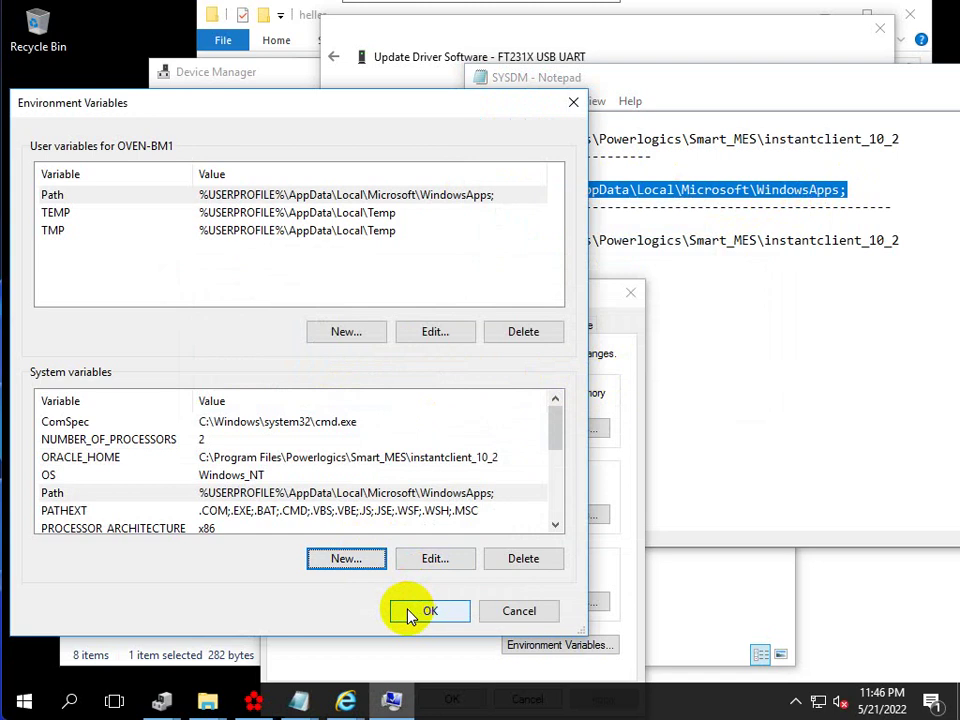
# Step: Start a new system variable and name it TNS_ADMIN, copying the name from the SYSDM text
pyautogui.click(339, 560)
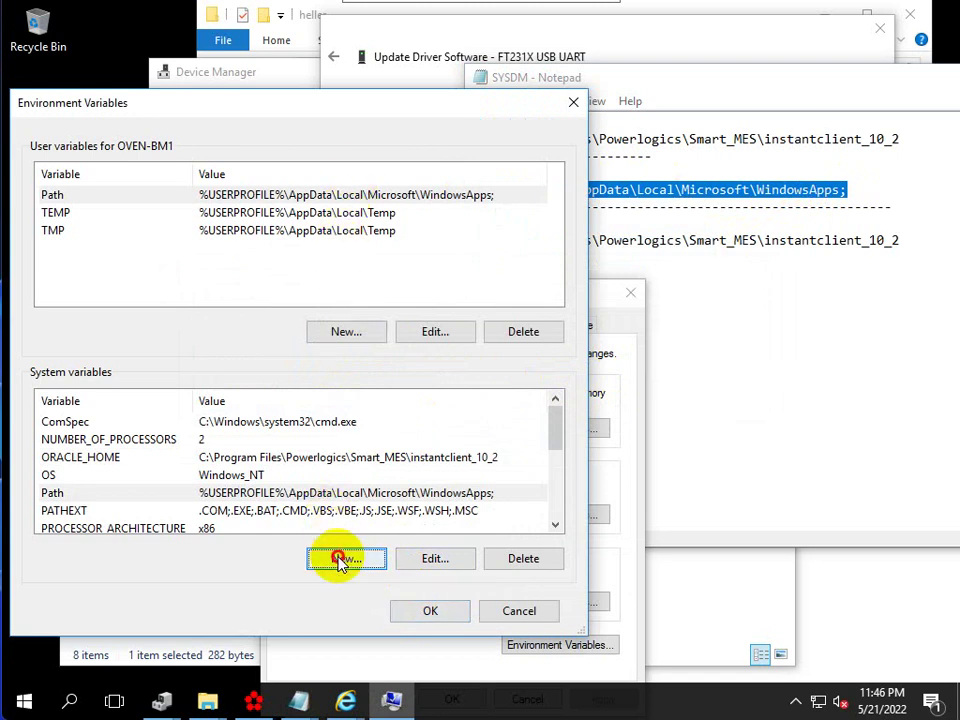
pyautogui.moveTo(490, 282); pyautogui.dragTo(377, 280)
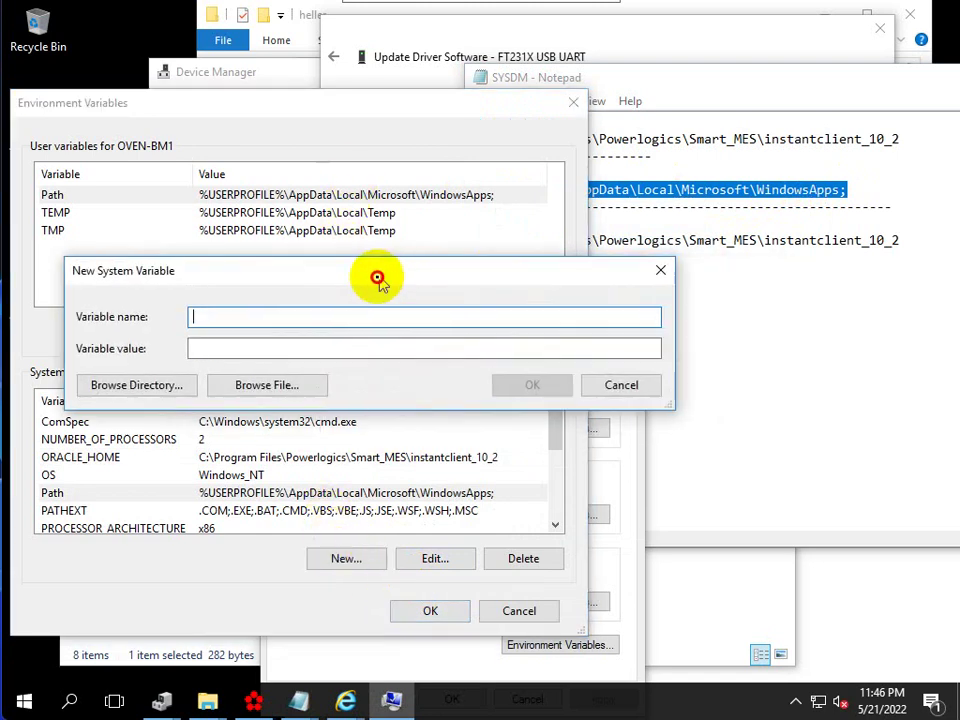
pyautogui.click(703, 287)
pyautogui.moveTo(541, 222); pyautogui.dragTo(476, 221)
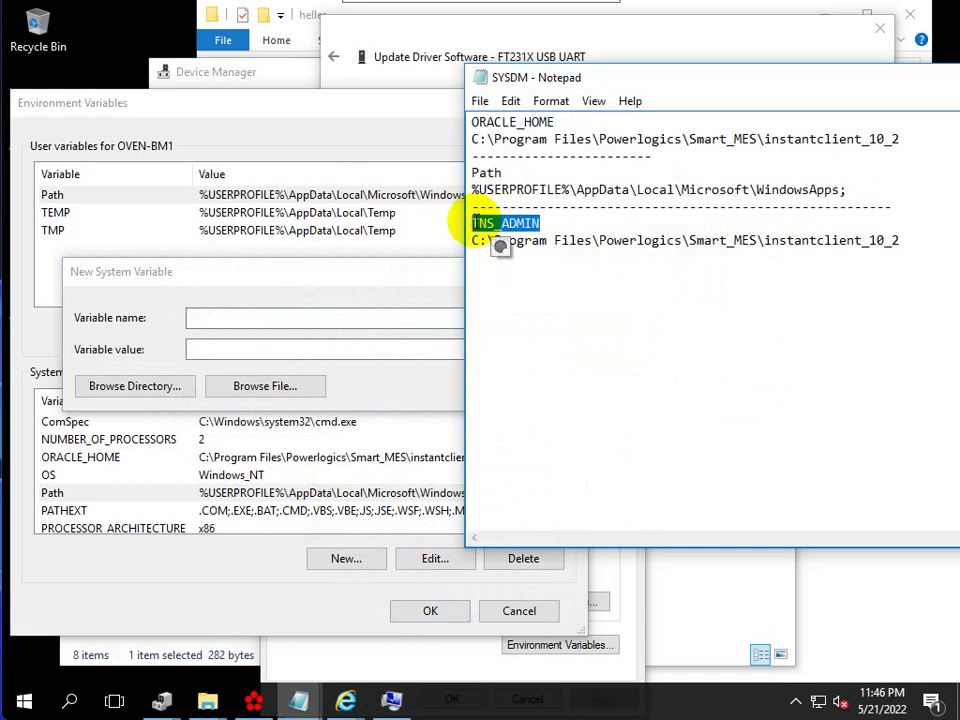
pyautogui.rightClick(490, 222)
pyautogui.click(527, 274)
pyautogui.click(289, 318)
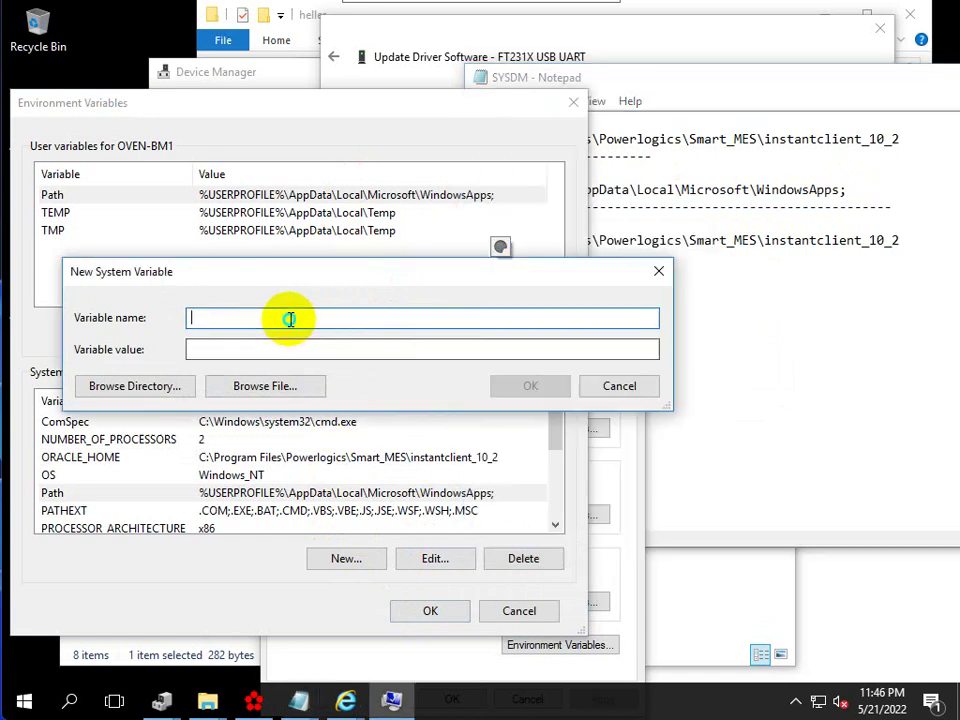
pyautogui.rightClick(289, 318)
pyautogui.click(343, 397)
# Step: Set the TNS_ADMIN value to C:\Program Files\Powerlogics\Smart_MES\instantclient_10_2 from the SYSDM text and save the variable
pyautogui.click(690, 223)
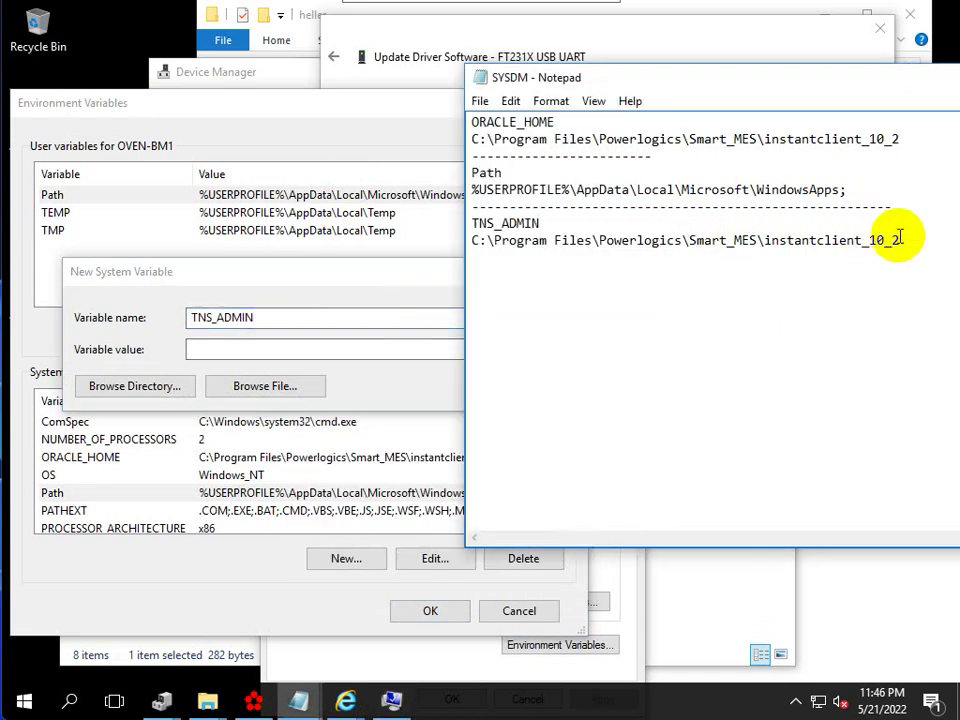
pyautogui.moveTo(900, 237); pyautogui.dragTo(474, 246)
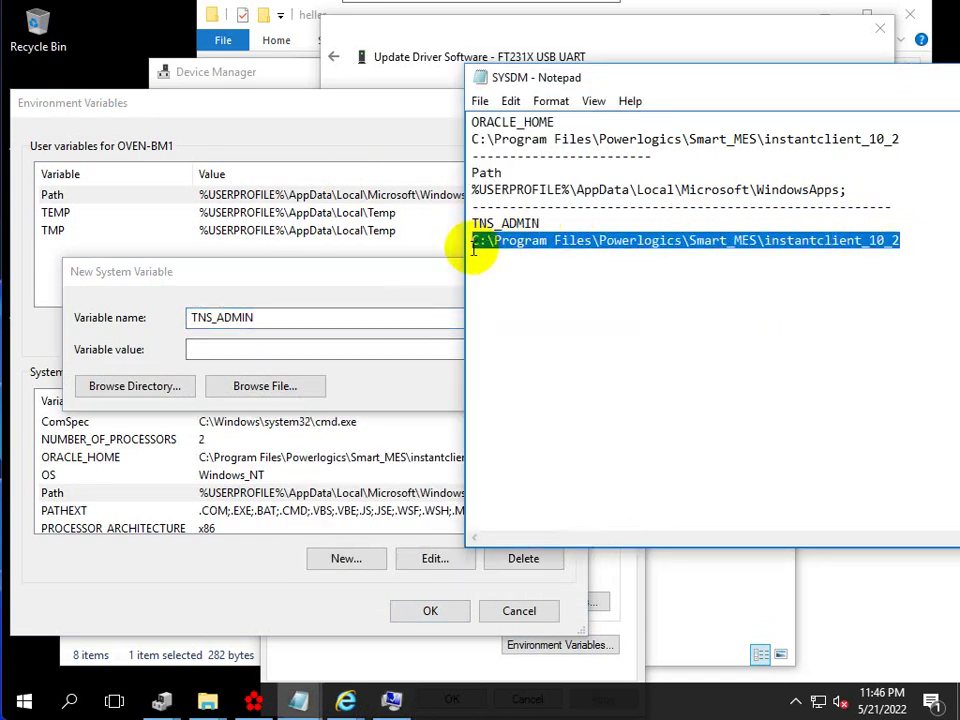
pyautogui.rightClick(478, 244)
pyautogui.click(503, 304)
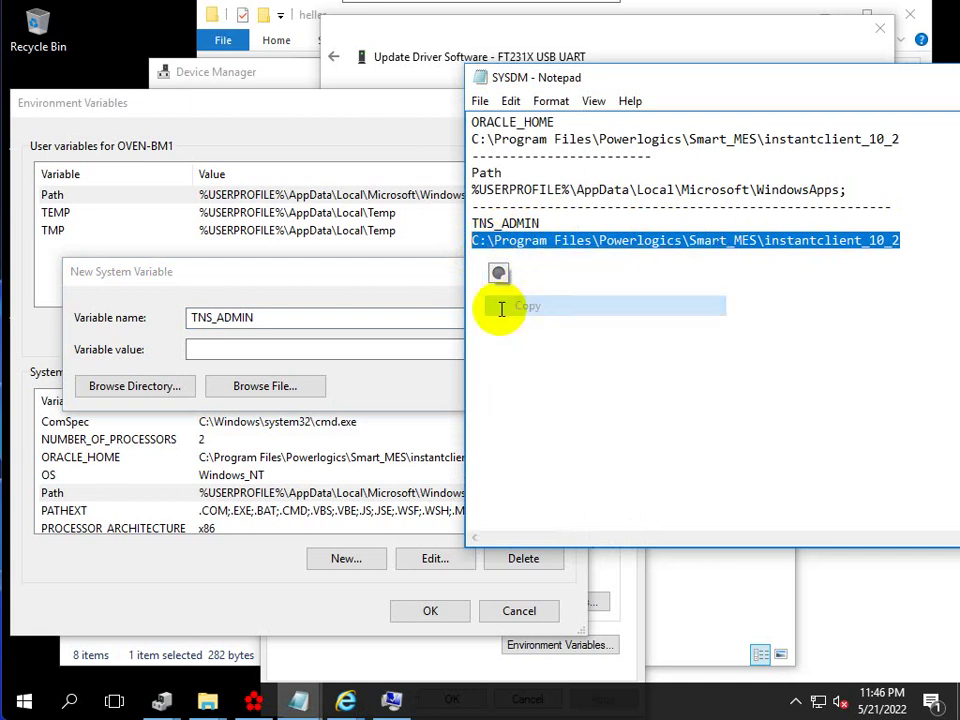
pyautogui.rightClick(347, 357)
pyautogui.click(412, 438)
pyautogui.click(525, 388)
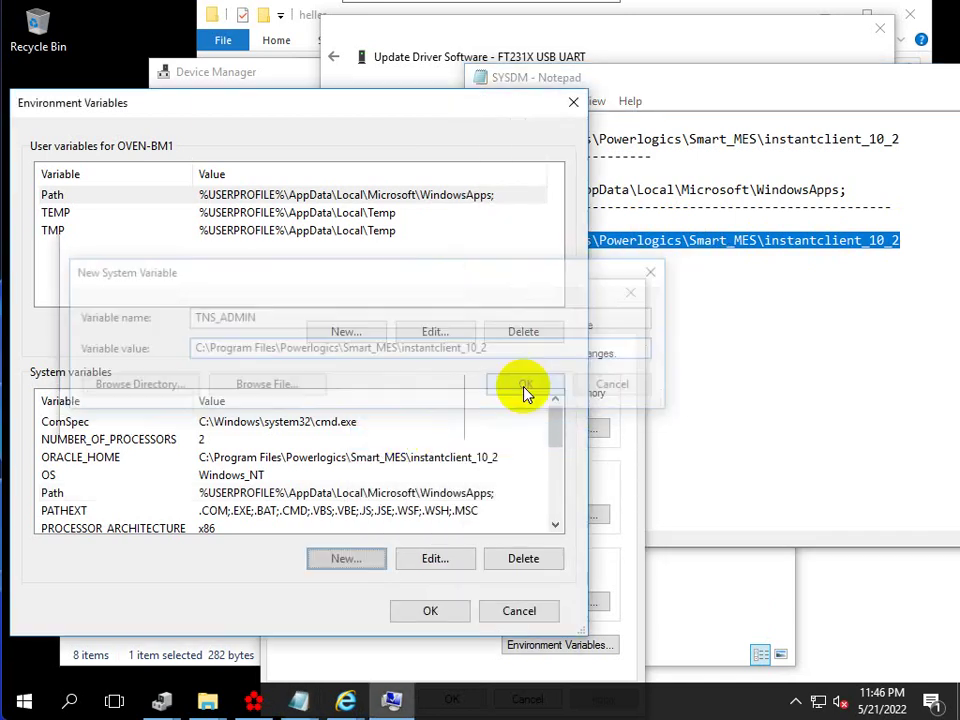
# Step: Confirm the environment variables, close System Properties, and clear the windows covering the link reflow note
pyautogui.click(430, 611)
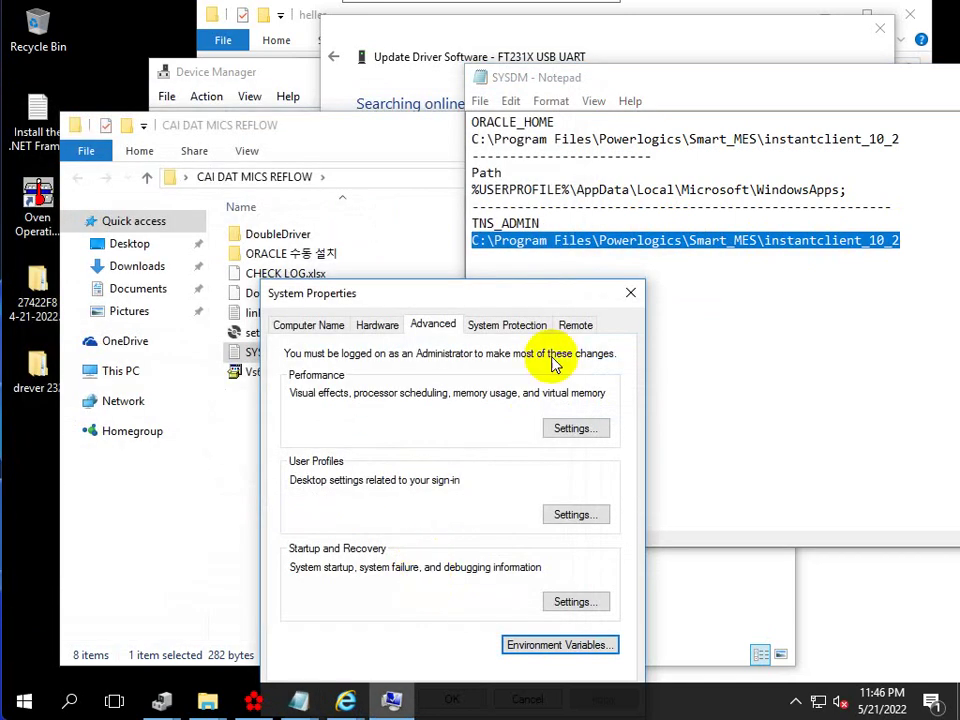
pyautogui.click(630, 292)
pyautogui.click(413, 156)
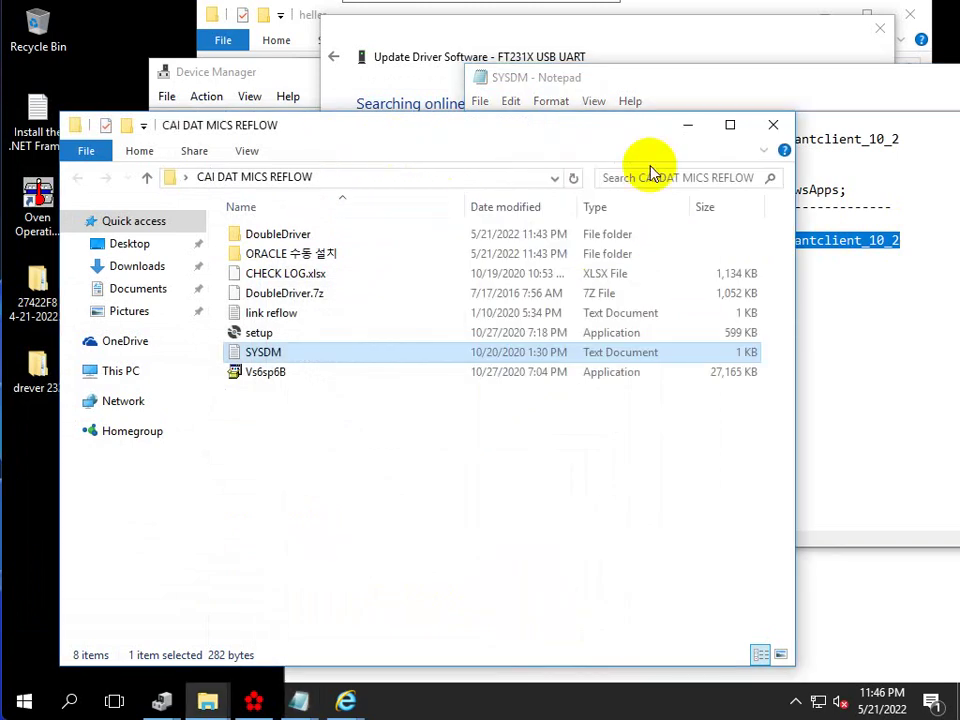
pyautogui.click(684, 126)
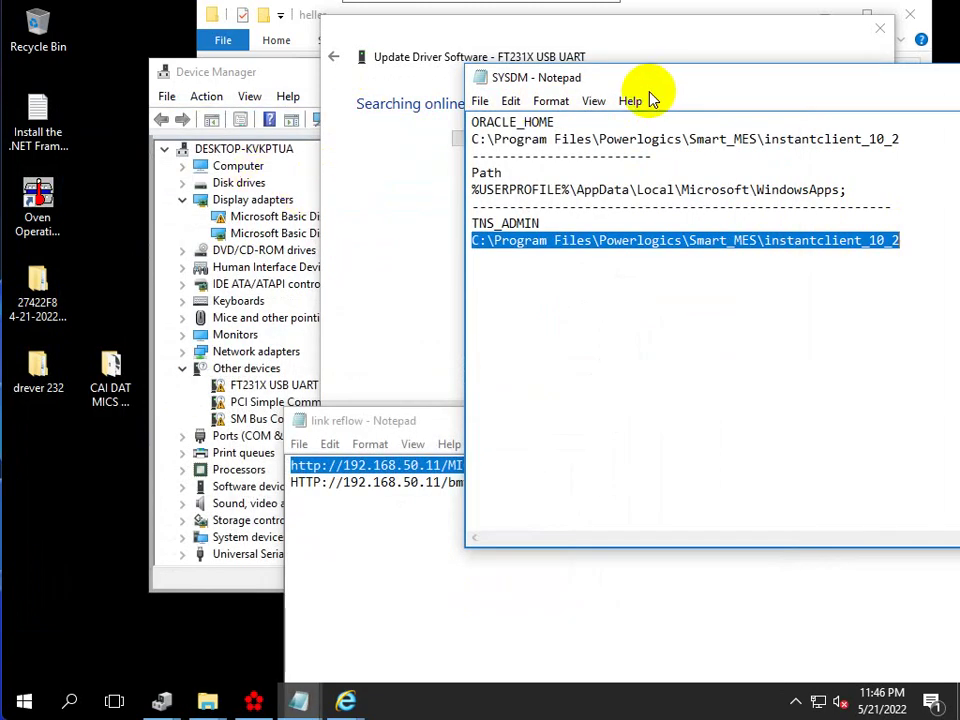
pyautogui.moveTo(650, 78); pyautogui.dragTo(804, 122)
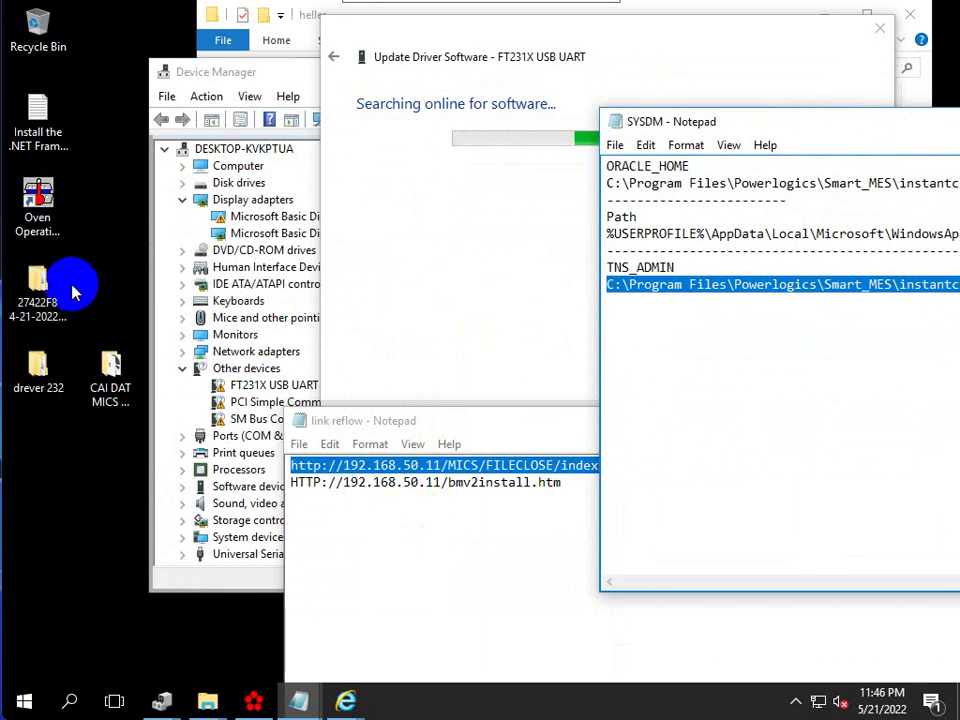
pyautogui.moveTo(561, 484); pyautogui.dragTo(295, 484)
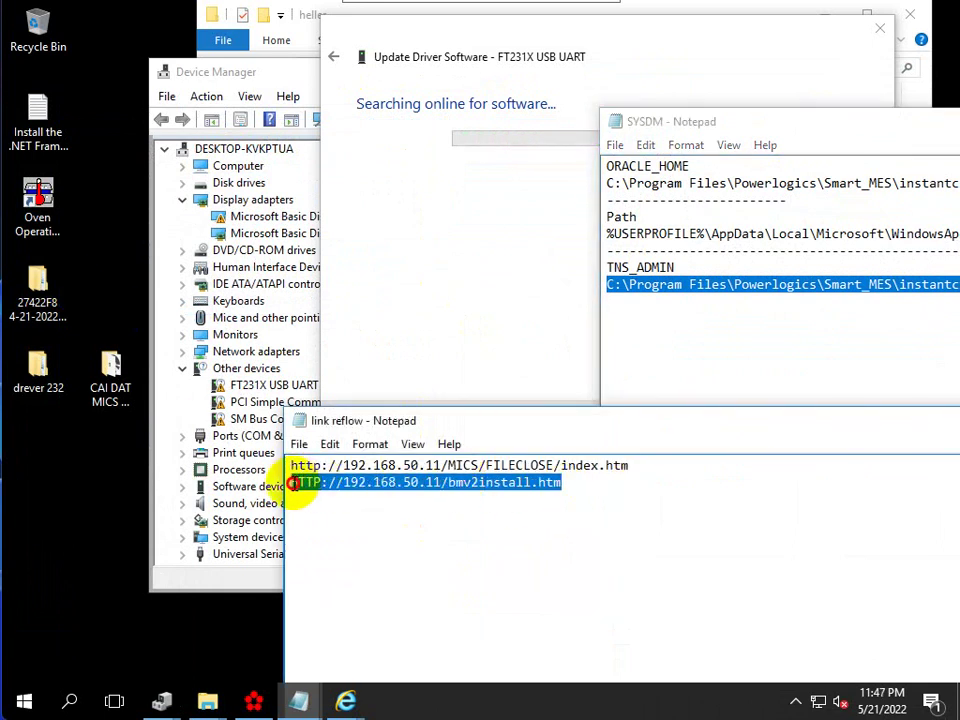
pyautogui.rightClick(296, 483)
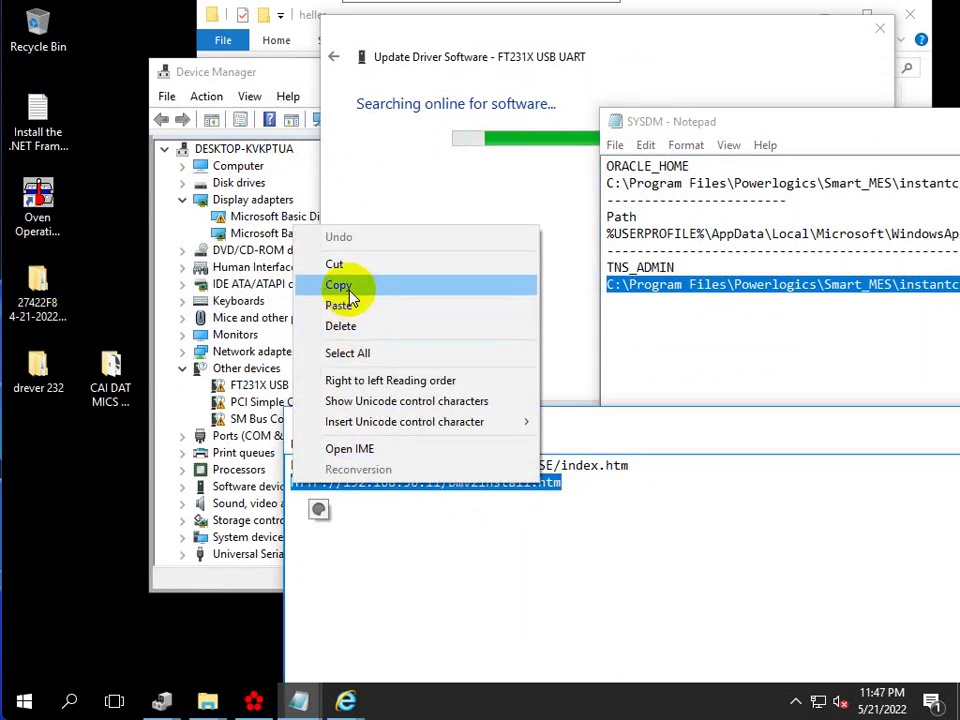
pyautogui.click(340, 286)
pyautogui.moveTo(343, 695)
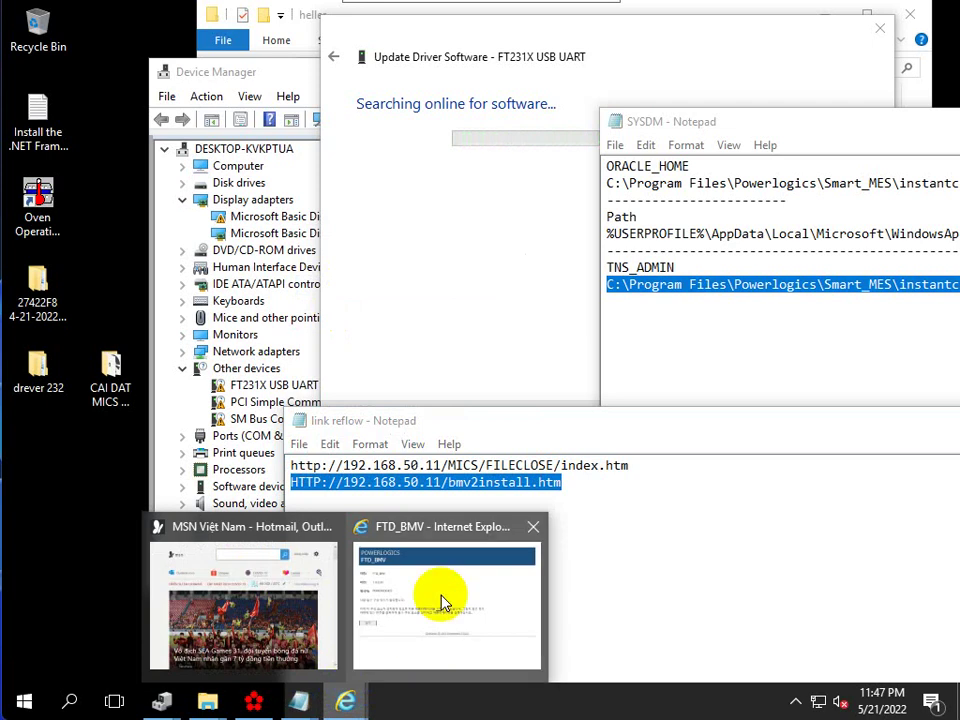
pyautogui.click(445, 603)
pyautogui.click(330, 90)
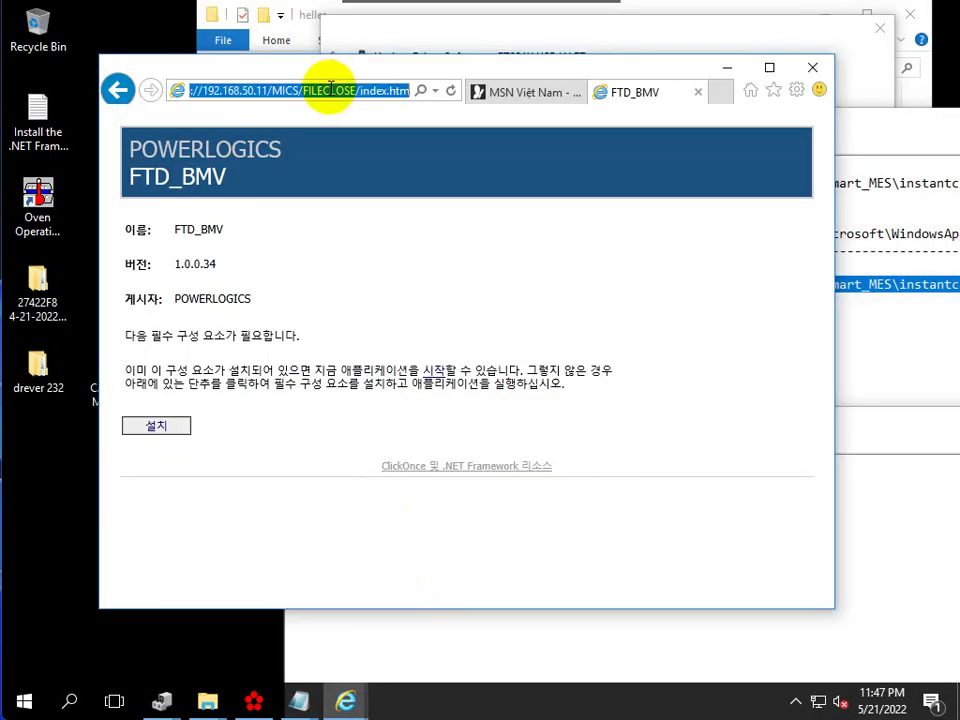
pyautogui.hotkey('ctrl', 'v')
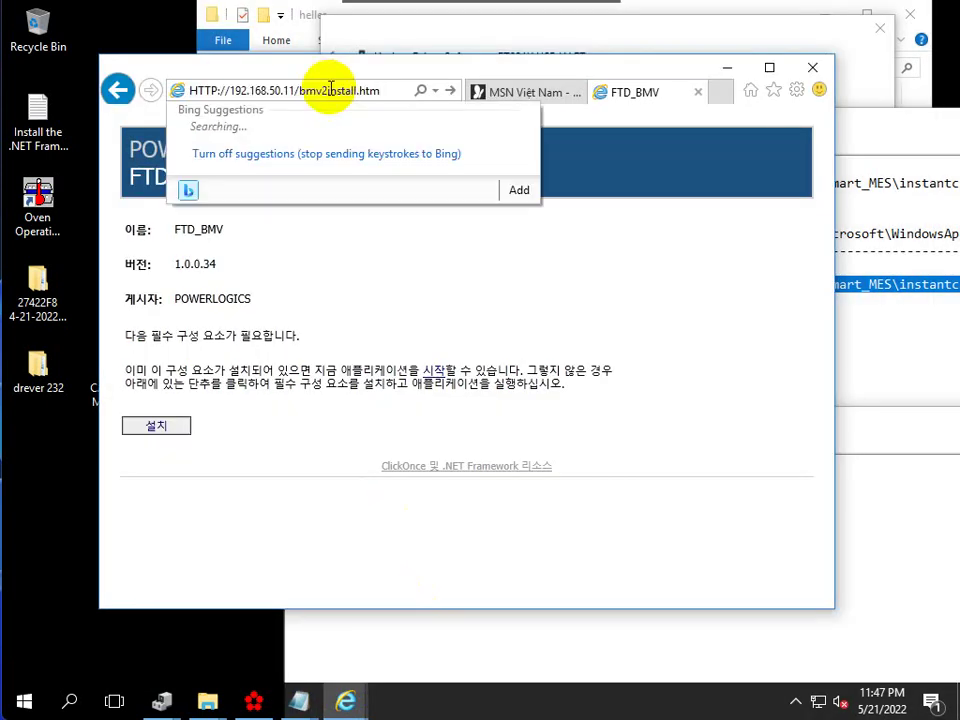
pyautogui.press('Return')
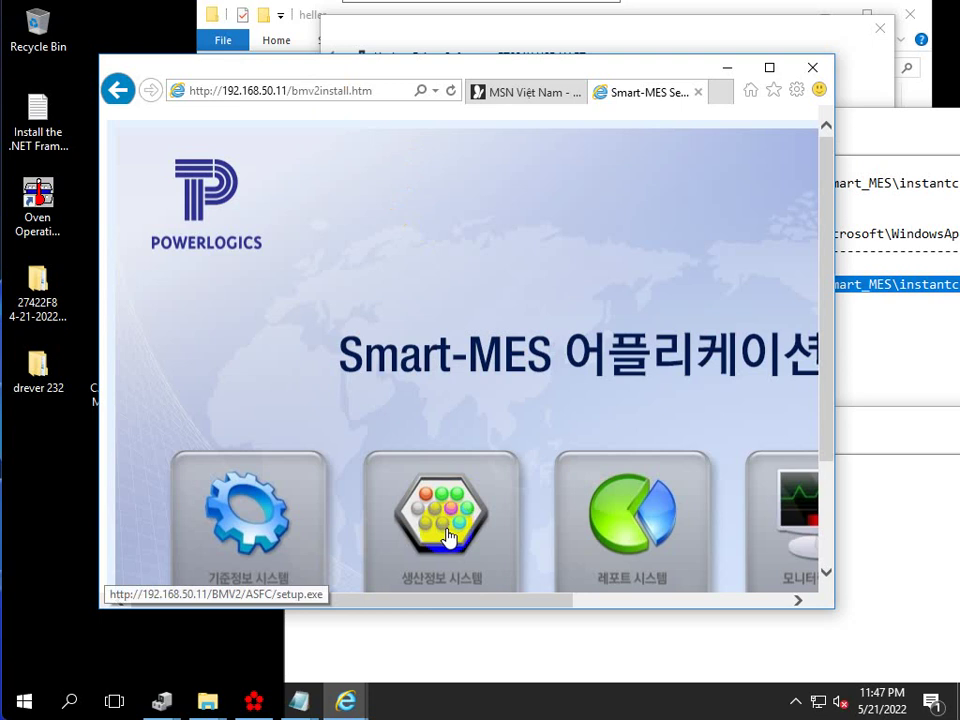
# Step: Run the 환경설정 setup.exe from the Smart-MES install page, allowing it past the SmartScreen and permission prompts
pyautogui.moveTo(435, 600); pyautogui.dragTo(718, 595)
pyautogui.click(686, 556)
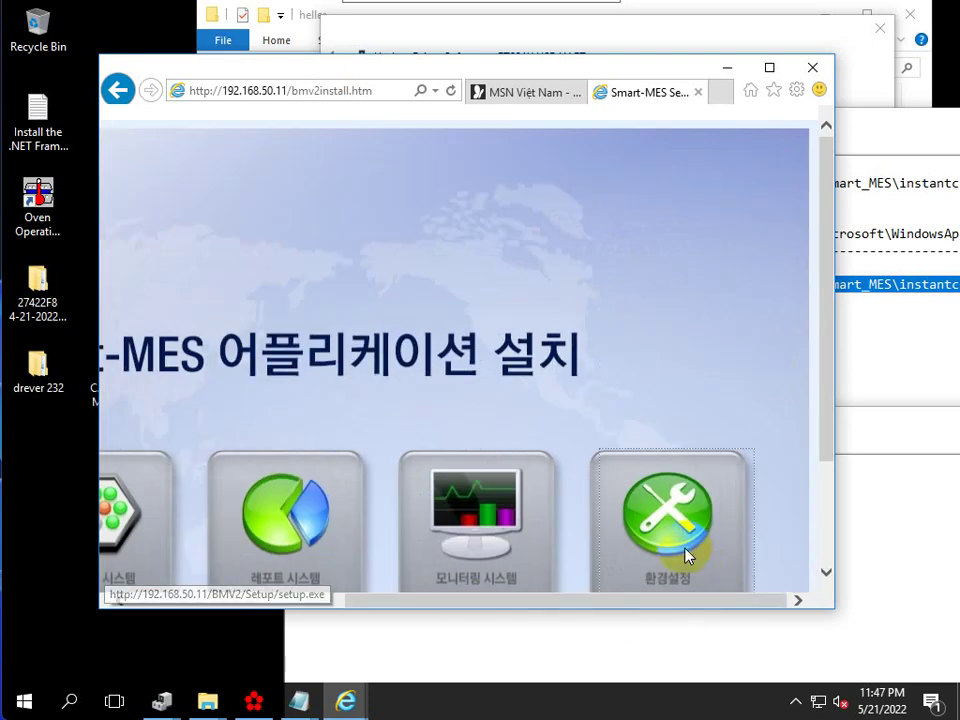
pyautogui.click(540, 585)
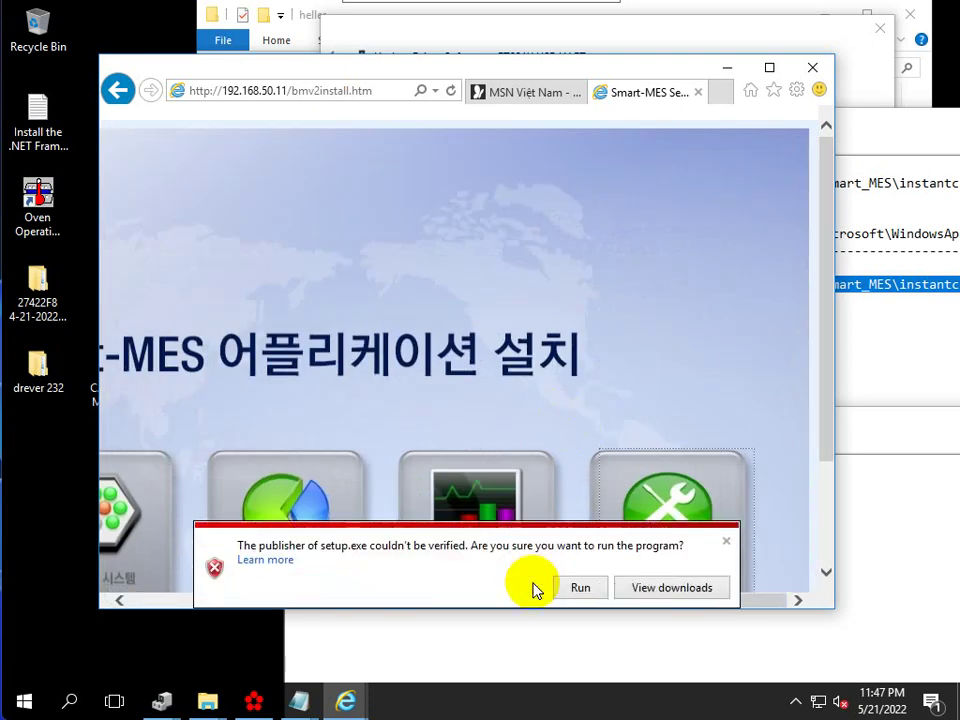
pyautogui.click(576, 586)
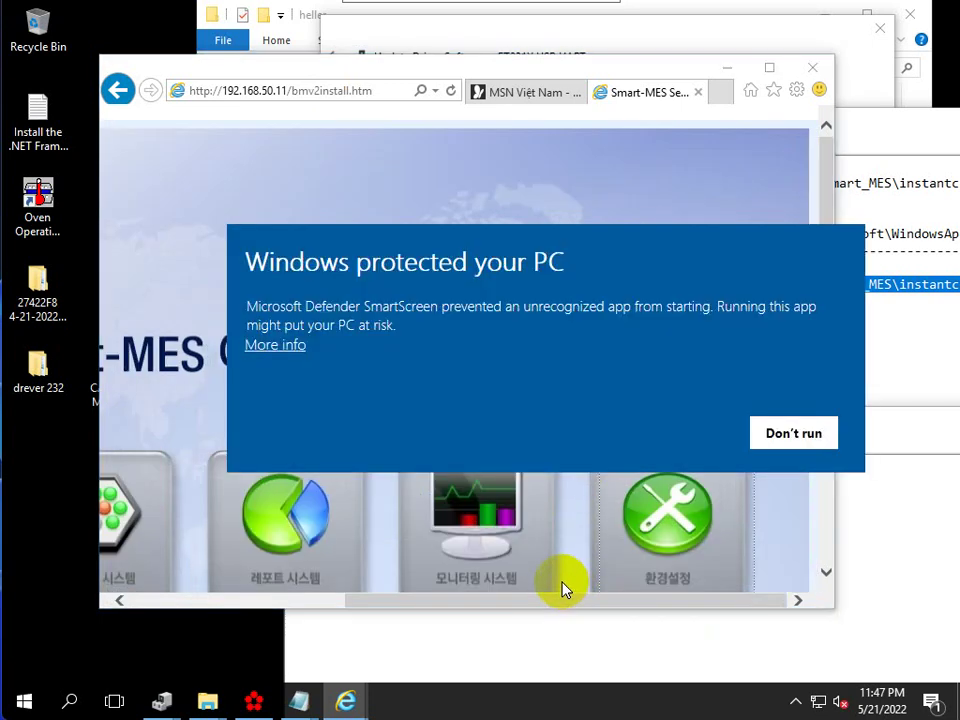
pyautogui.click(292, 345)
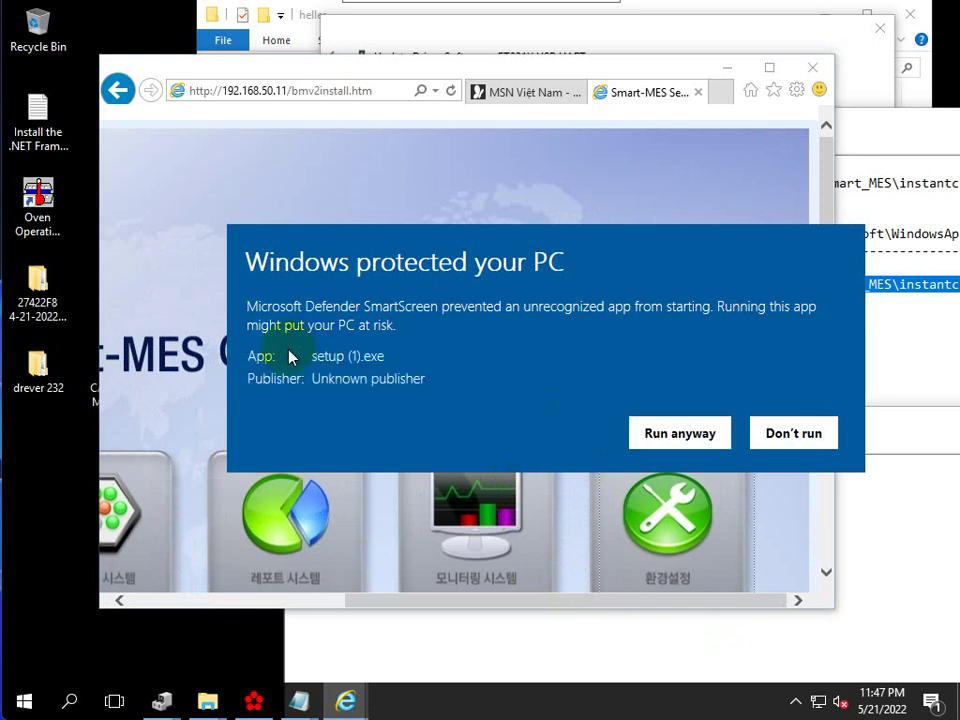
pyautogui.click(676, 433)
pyautogui.click(411, 489)
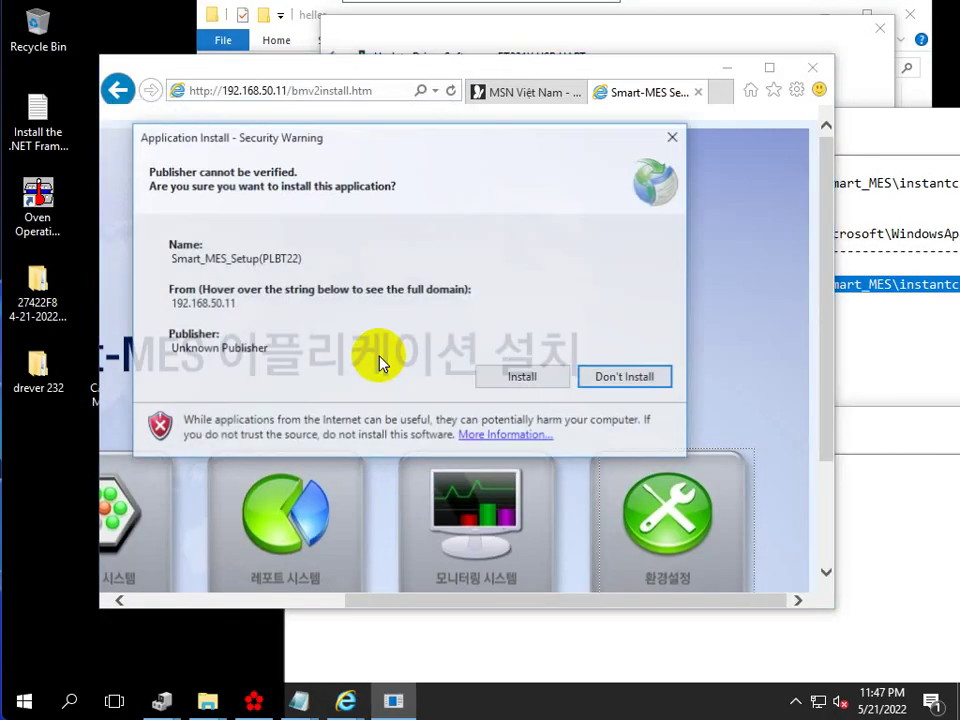
# Step: Install Smart_MES_Setup(PLBT22) and allow MIGHTY.Setup.exe to run despite the SmartScreen block
pyautogui.click(500, 380)
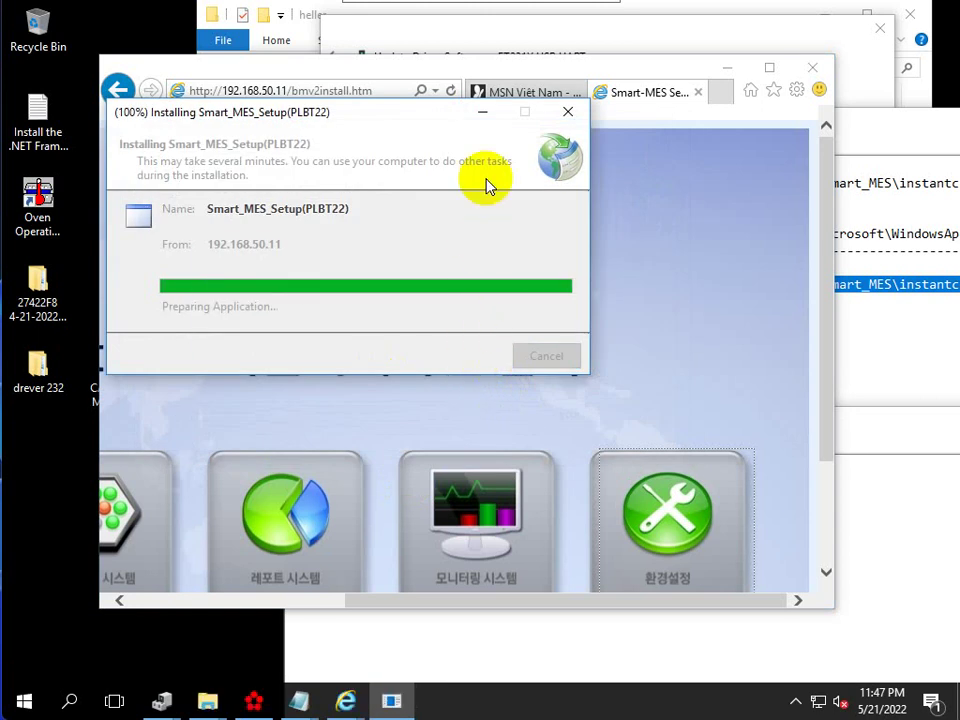
pyautogui.click(290, 343)
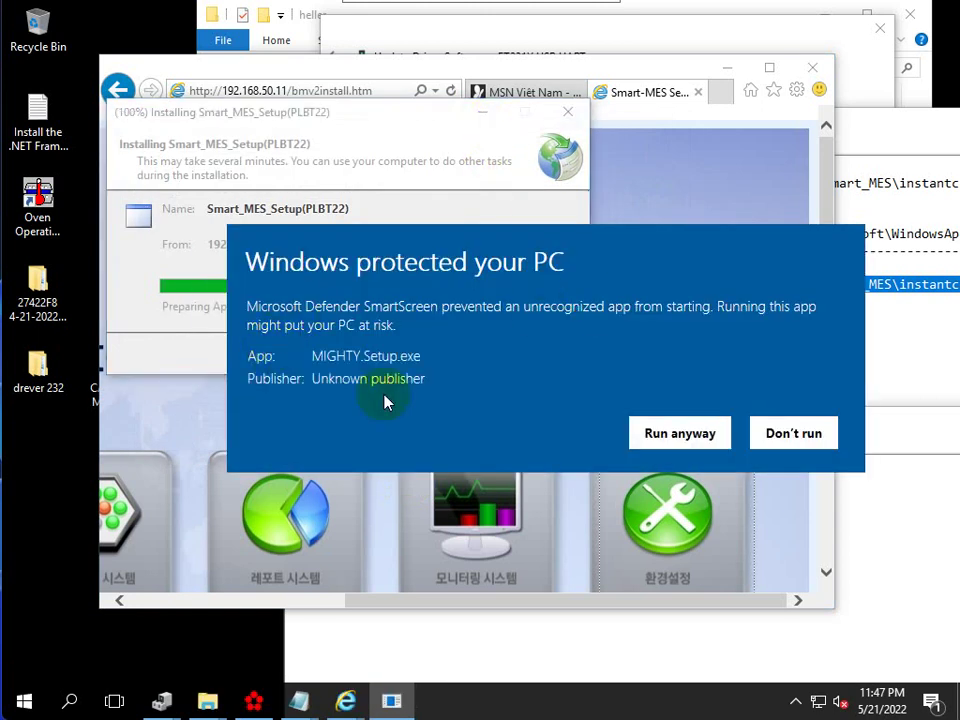
pyautogui.click(680, 430)
pyautogui.click(426, 476)
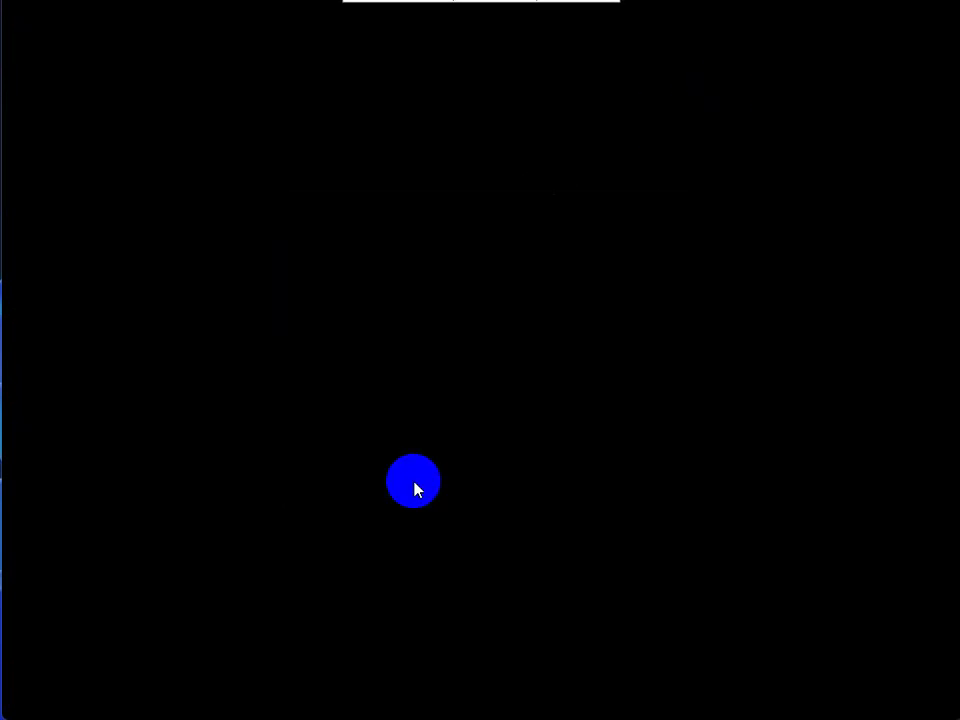
pyautogui.click(558, 300)
# Step: Copy the instantclient_10_2 folder from the ORACLE 수동 설치 folder inside CAI DAT MICS REFLOW on the desktop
pyautogui.click(727, 67)
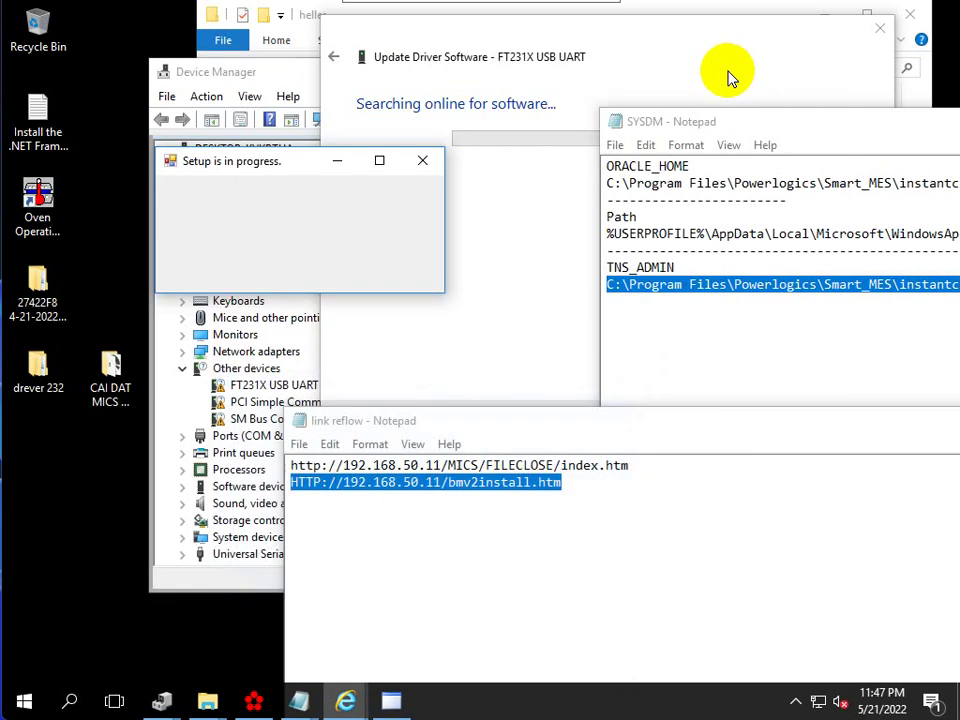
pyautogui.doubleClick(112, 385)
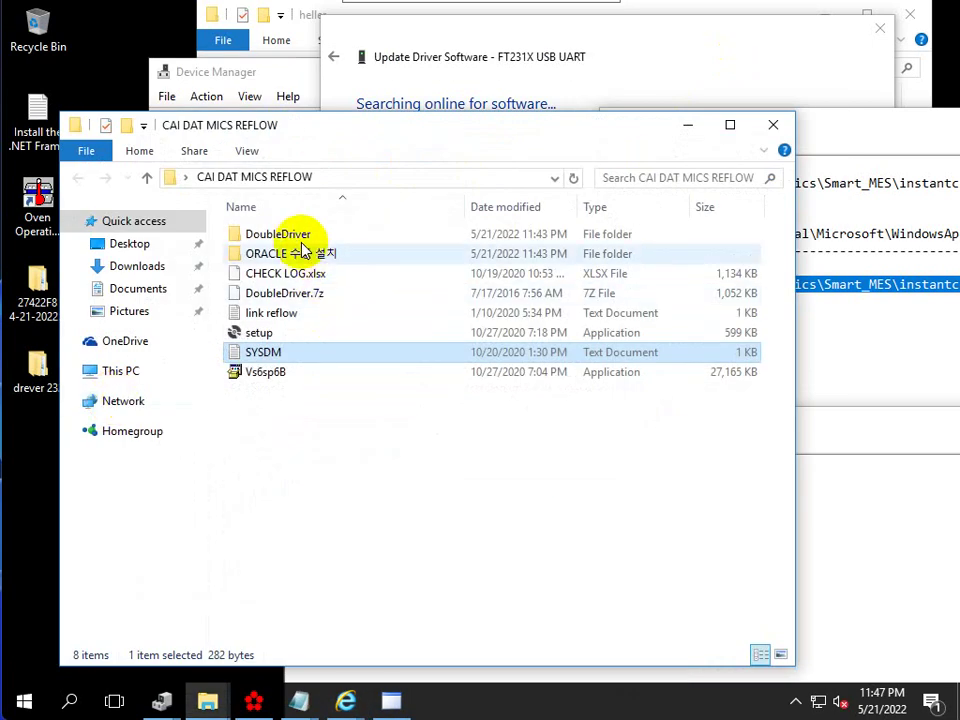
pyautogui.doubleClick(295, 253)
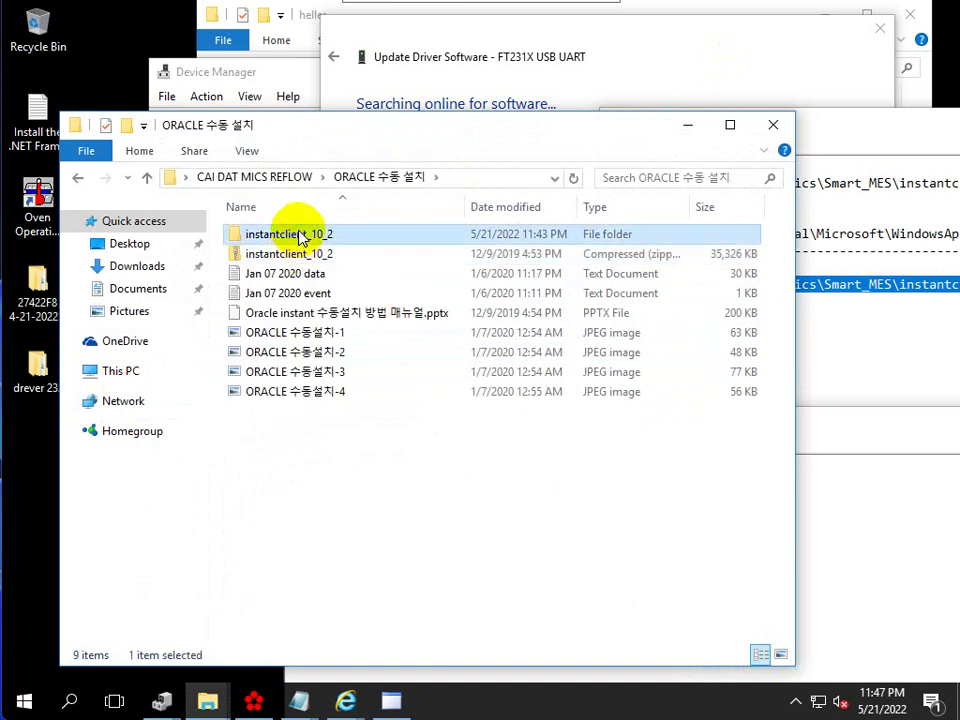
pyautogui.rightClick(297, 234)
pyautogui.click(343, 491)
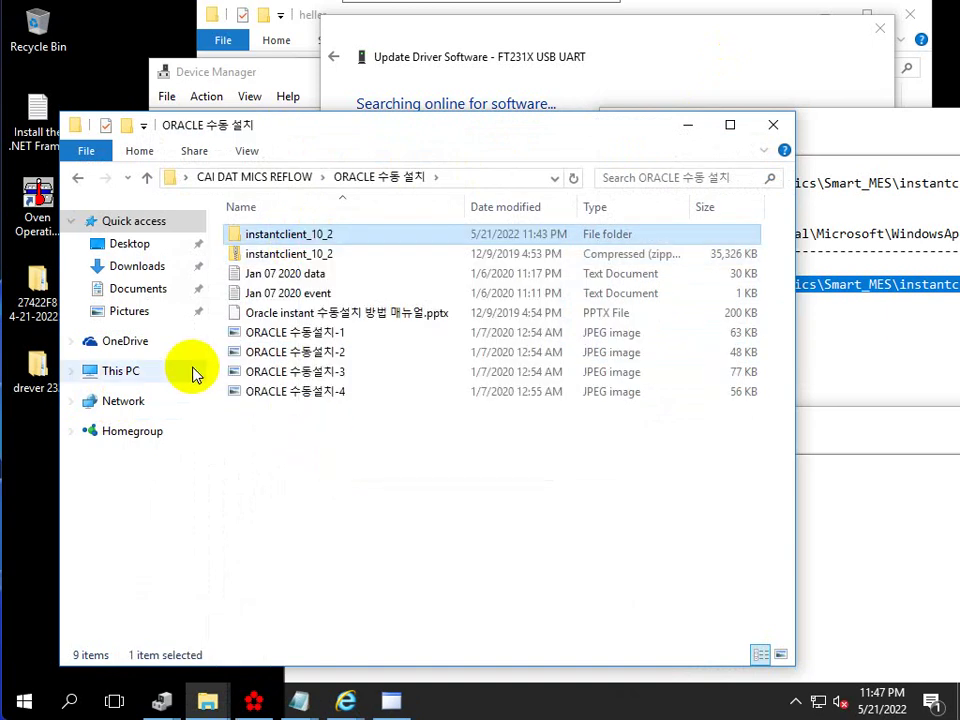
# Step: Paste the instantclient_10_2 folder into C:\Program Files\Powerlogics\Smart_MES, granting administrator permission for the copy
pyautogui.click(120, 371)
pyautogui.doubleClick(362, 428)
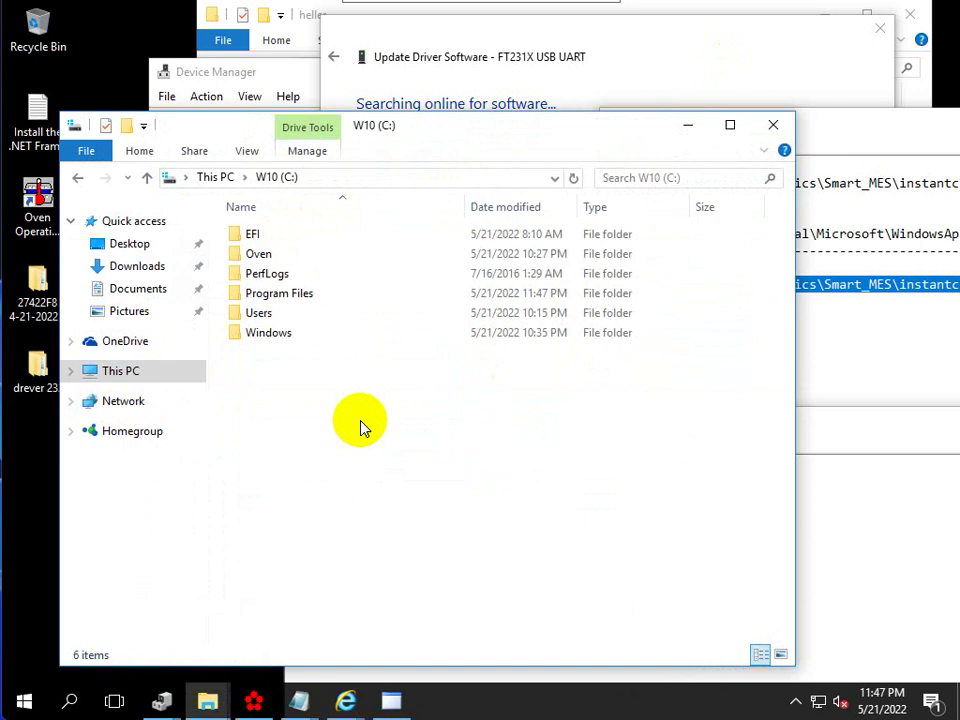
pyautogui.doubleClick(268, 296)
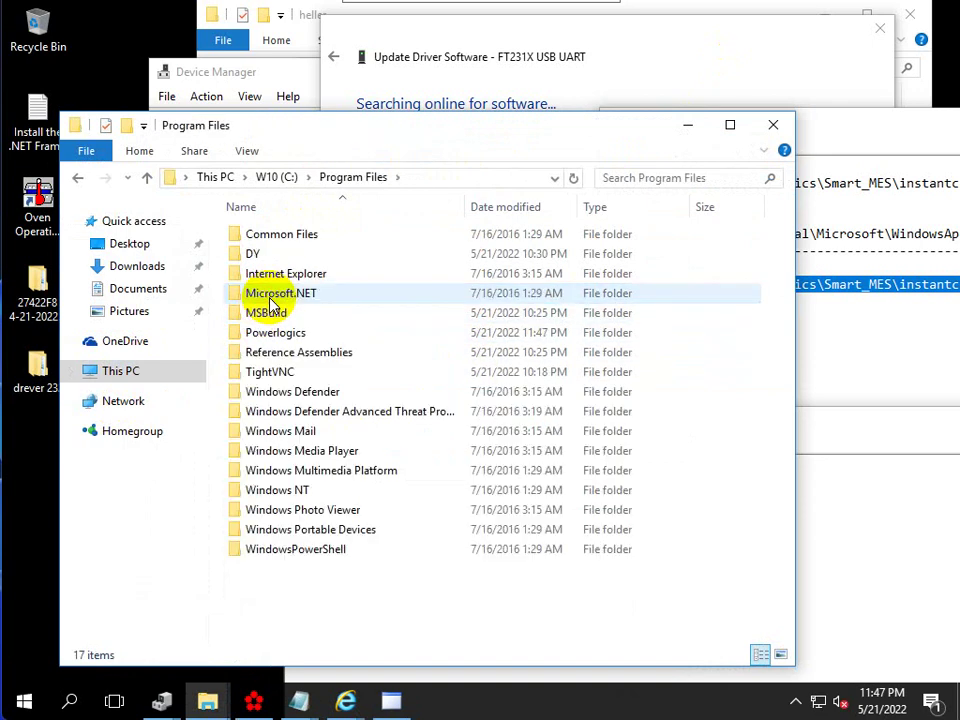
pyautogui.doubleClick(279, 332)
pyautogui.doubleClick(277, 238)
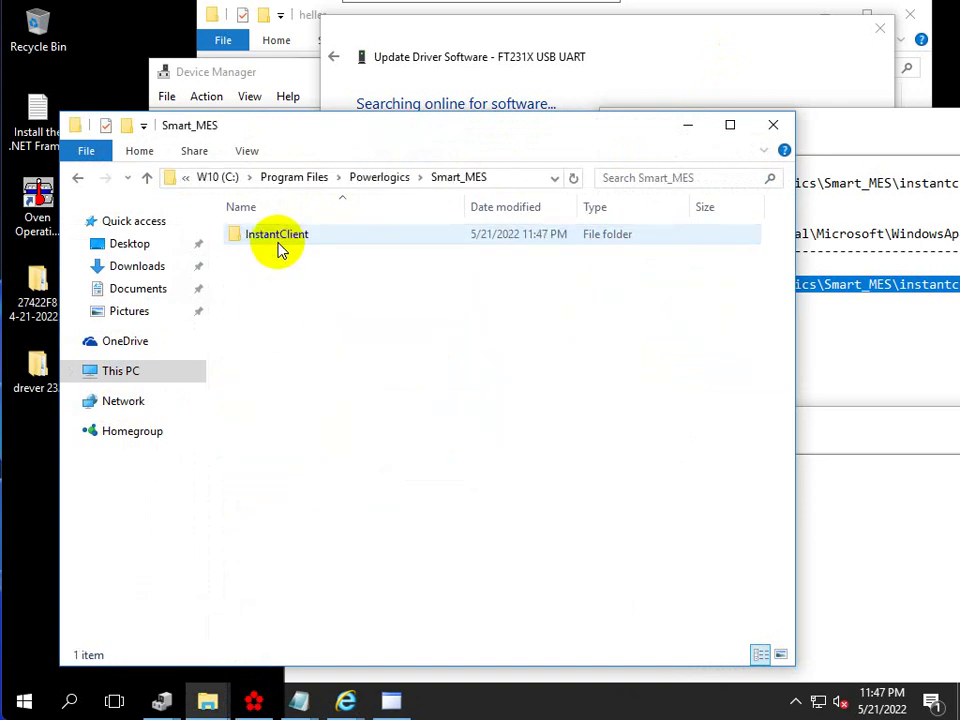
pyautogui.rightClick(290, 267)
pyautogui.click(333, 394)
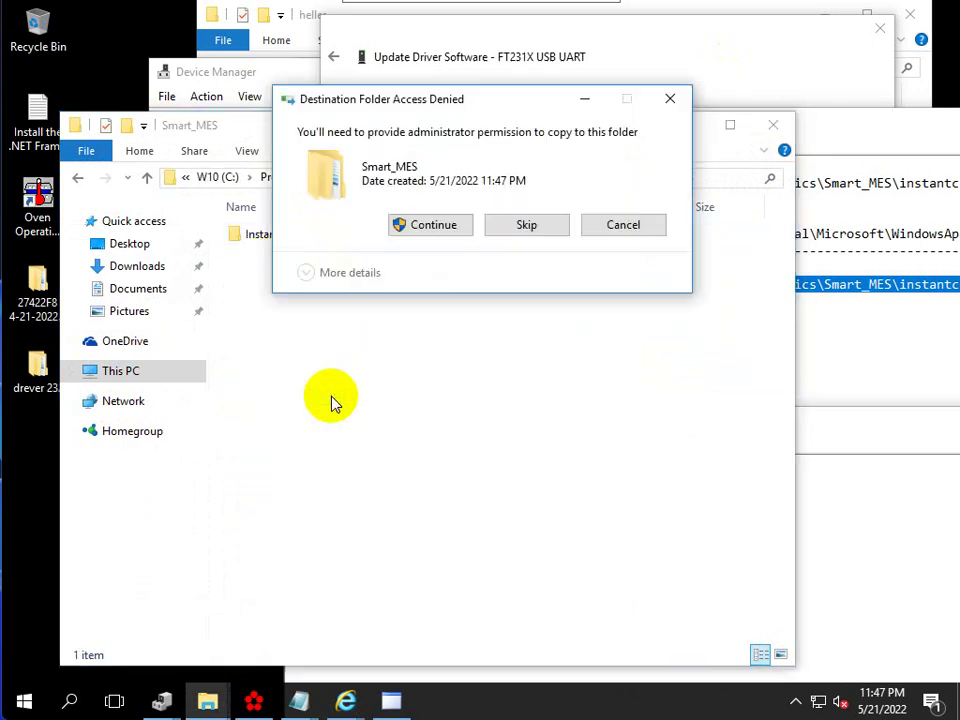
pyautogui.click(432, 232)
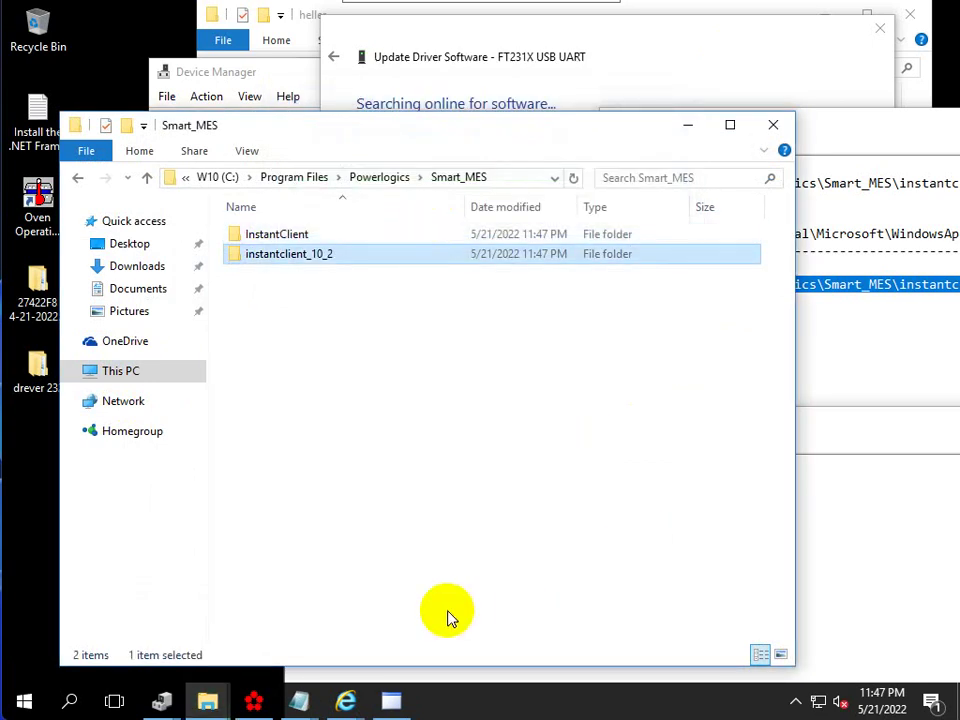
pyautogui.click(33, 704)
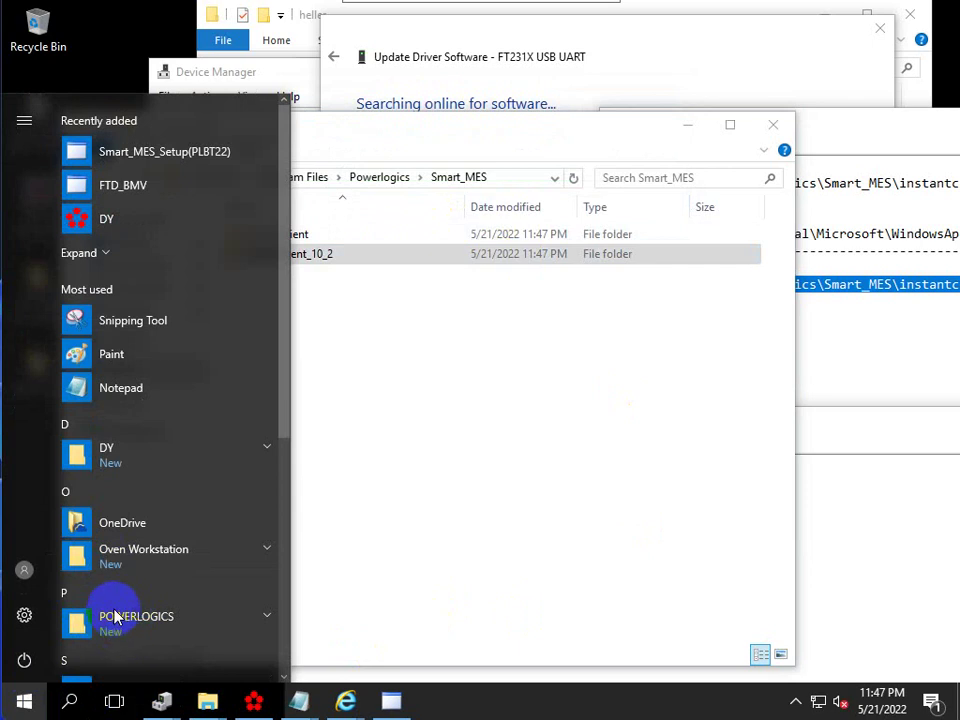
pyautogui.scroll(-3, 118, 612)
pyautogui.scroll(3, 110, 600)
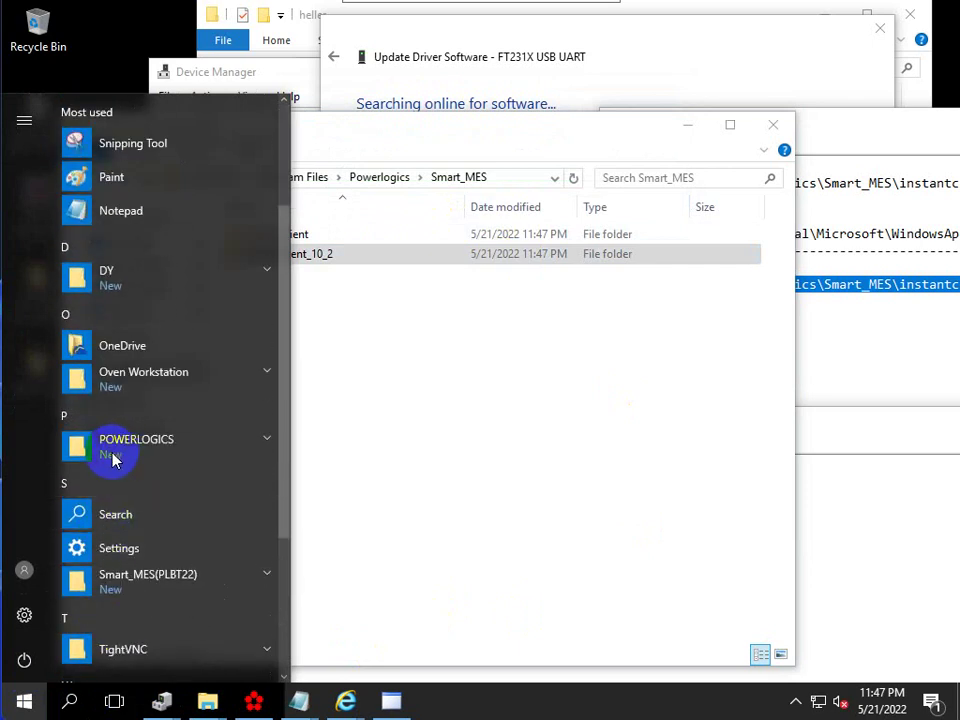
pyautogui.click(294, 442)
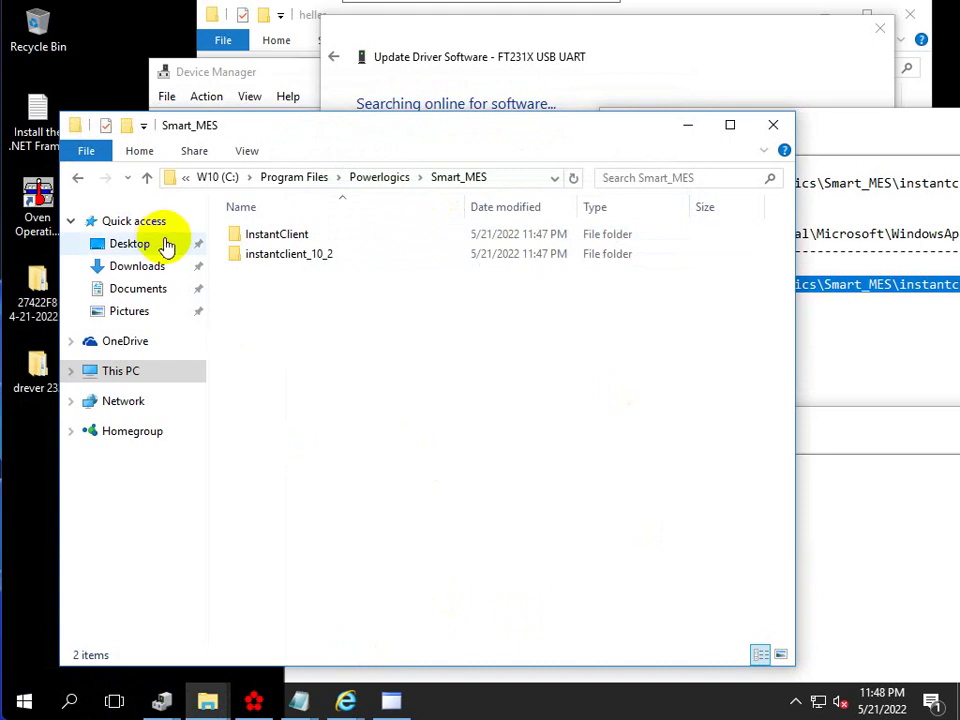
# Step: Close the Smart-MES Setup and MSN browser windows
pyautogui.click(345, 704)
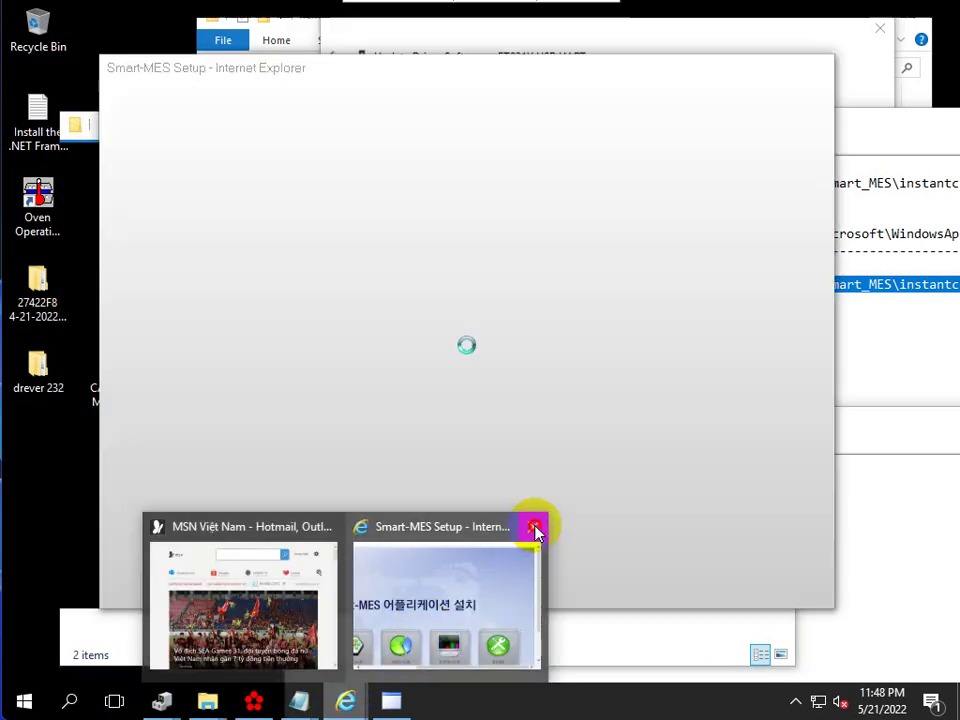
pyautogui.click(534, 527)
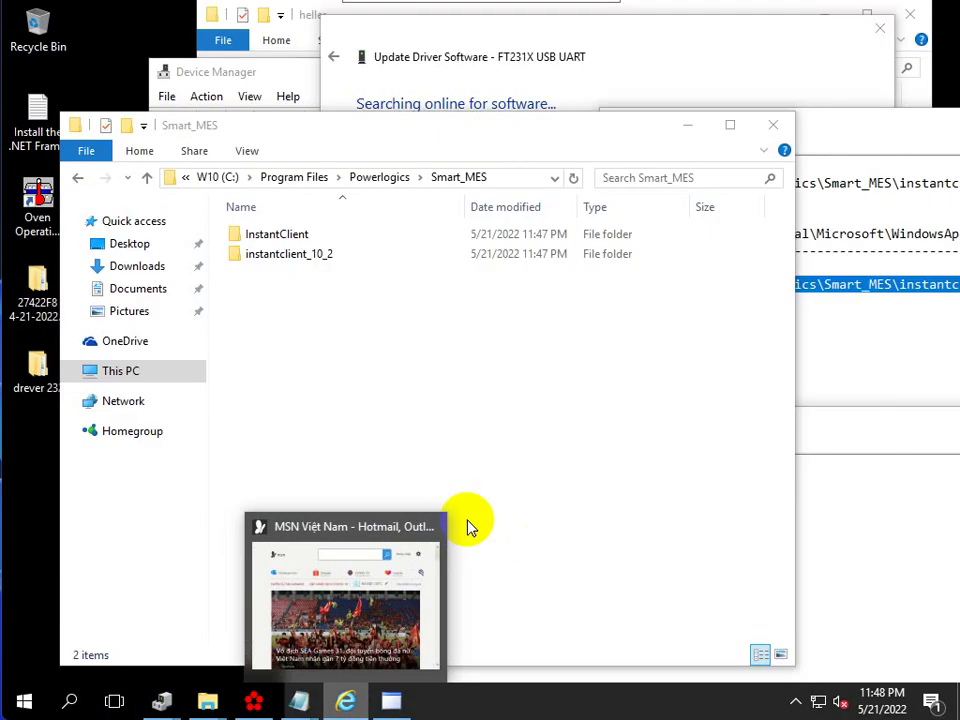
pyautogui.click(433, 527)
# Step: Put the Smart_MES folder window away and acknowledge the Setup Success message
pyautogui.click(724, 127)
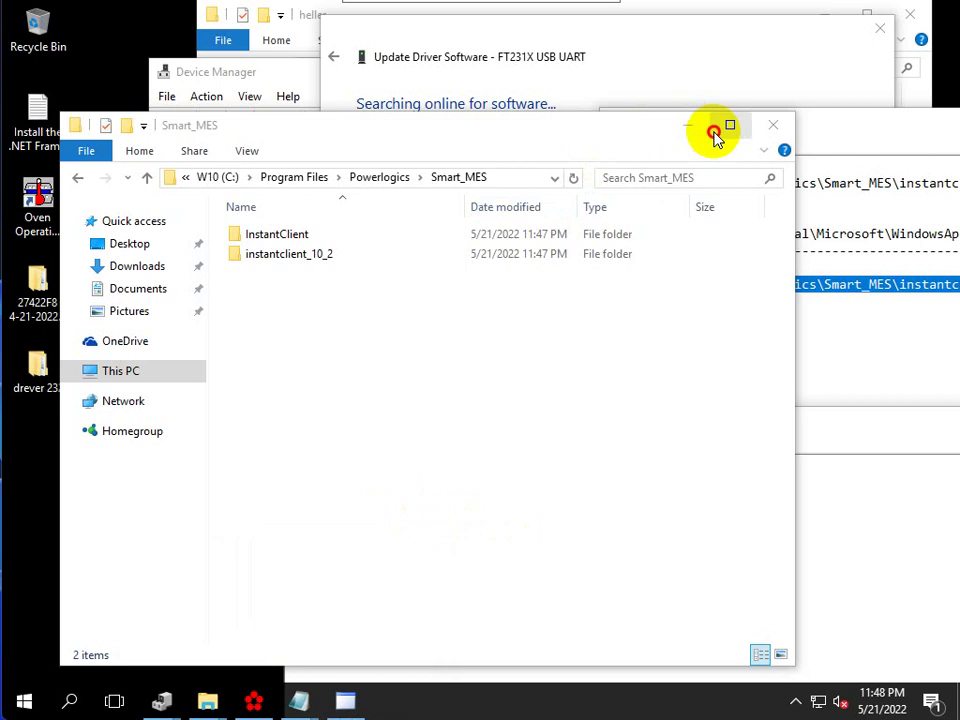
pyautogui.click(852, 12)
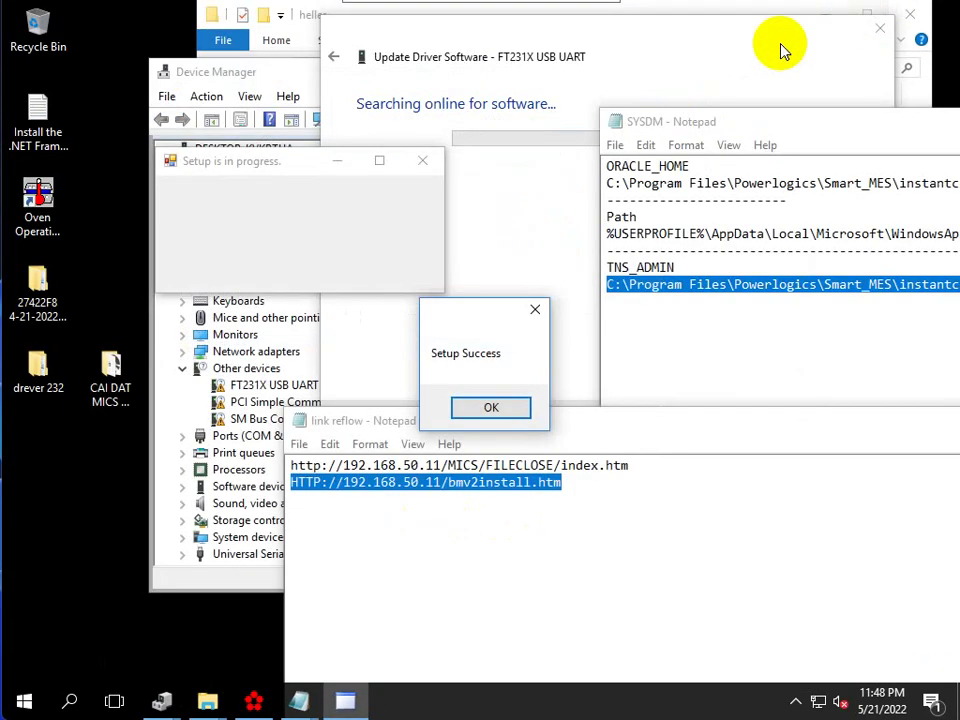
pyautogui.click(491, 408)
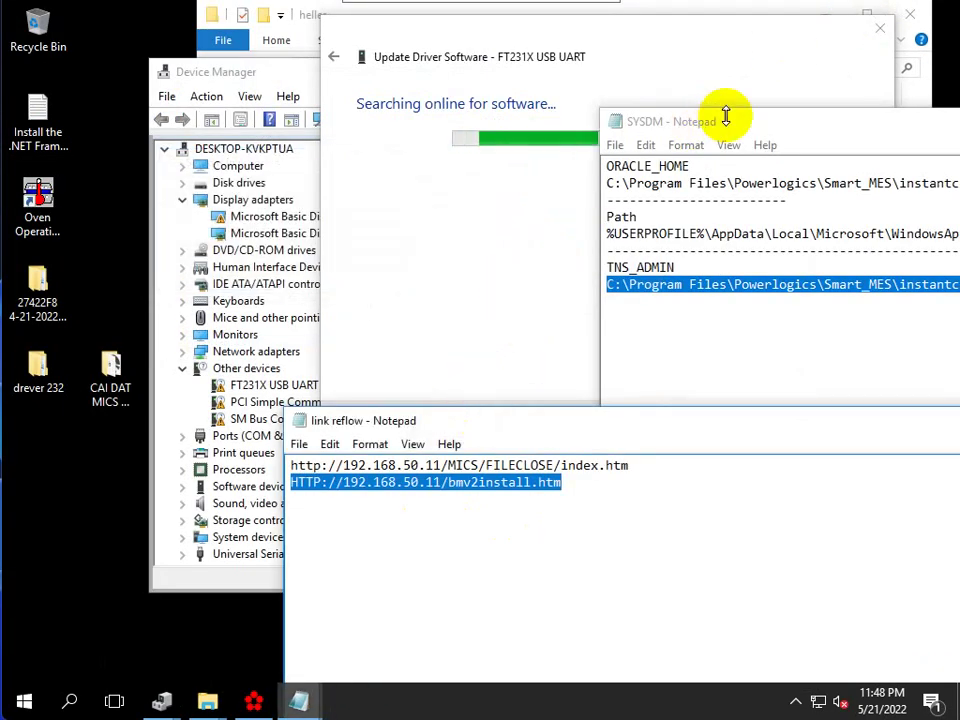
# Step: Close the SYSDM notes and move the FT231X driver update window clear of the Device Manager list
pyautogui.moveTo(724, 120); pyautogui.dragTo(171, 128)
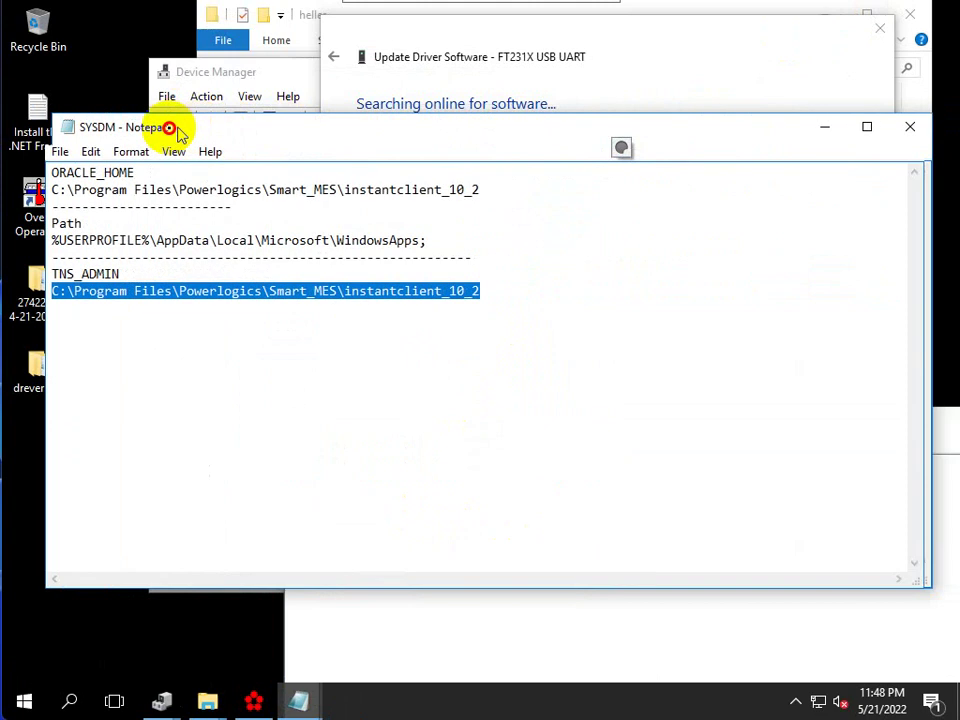
pyautogui.click(899, 128)
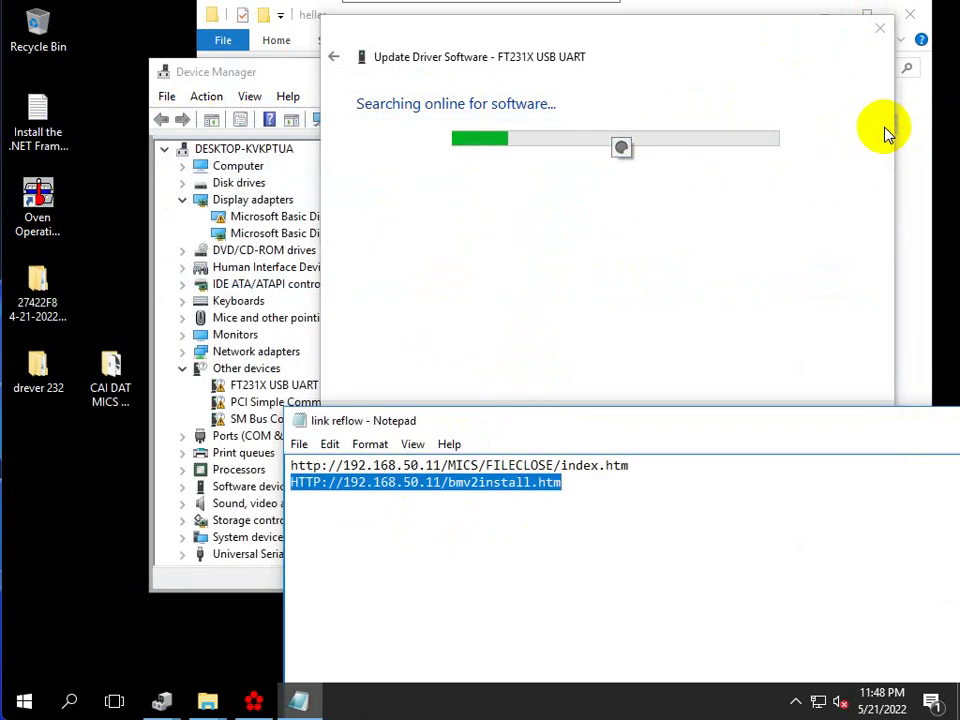
pyautogui.moveTo(544, 26); pyautogui.dragTo(590, 405)
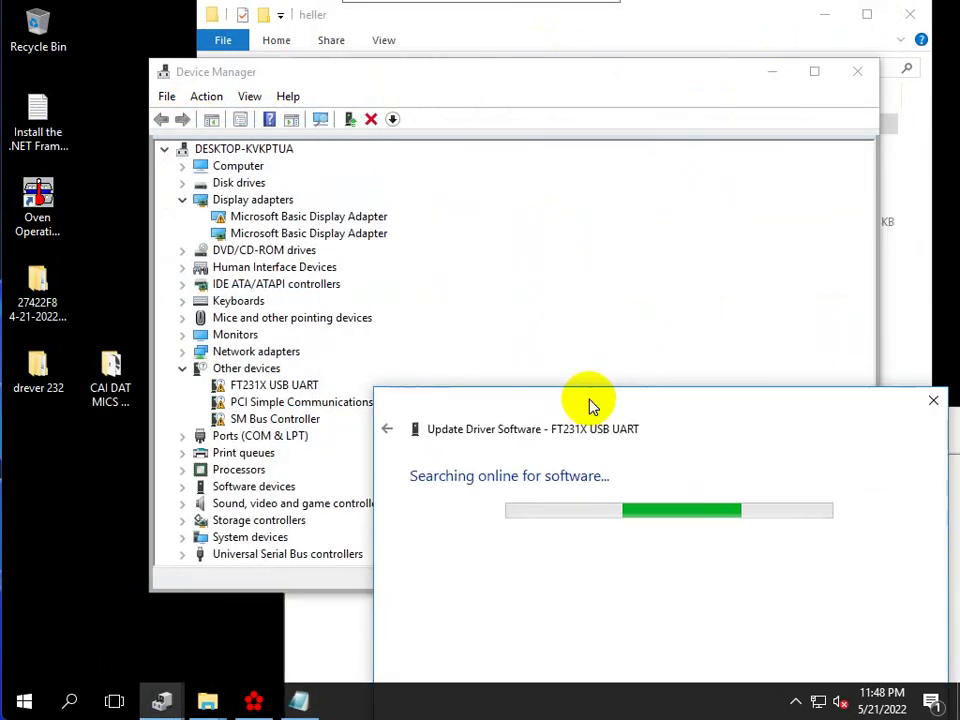
pyautogui.click(258, 386)
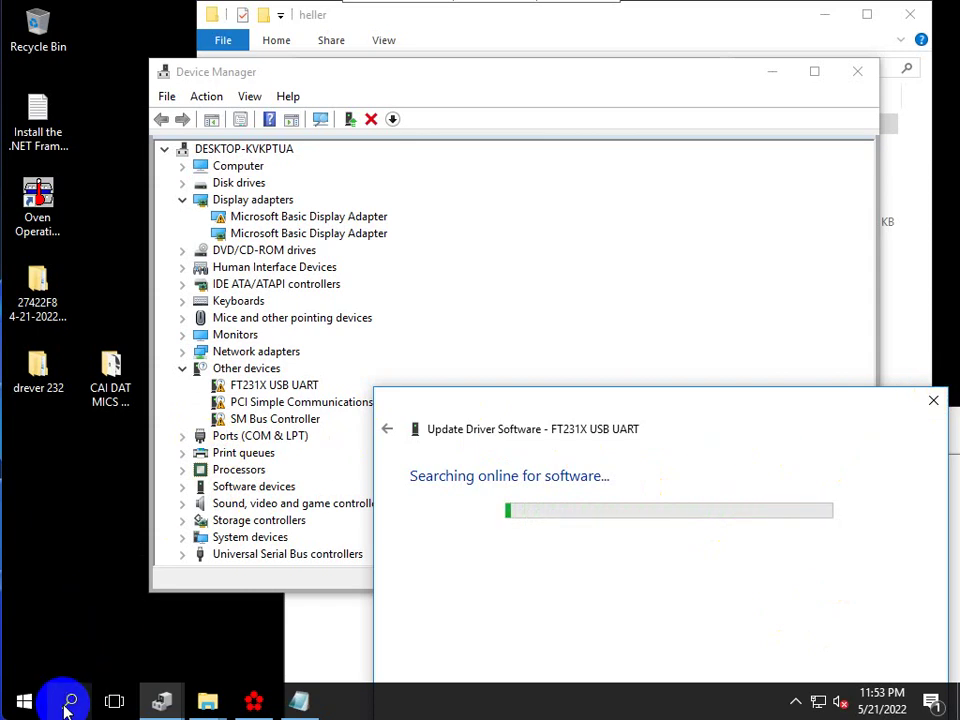
# Step: Open the network location \\192.168.50.26 from the previously used Run commands
pyautogui.rightClick(22, 700)
pyautogui.click(70, 620)
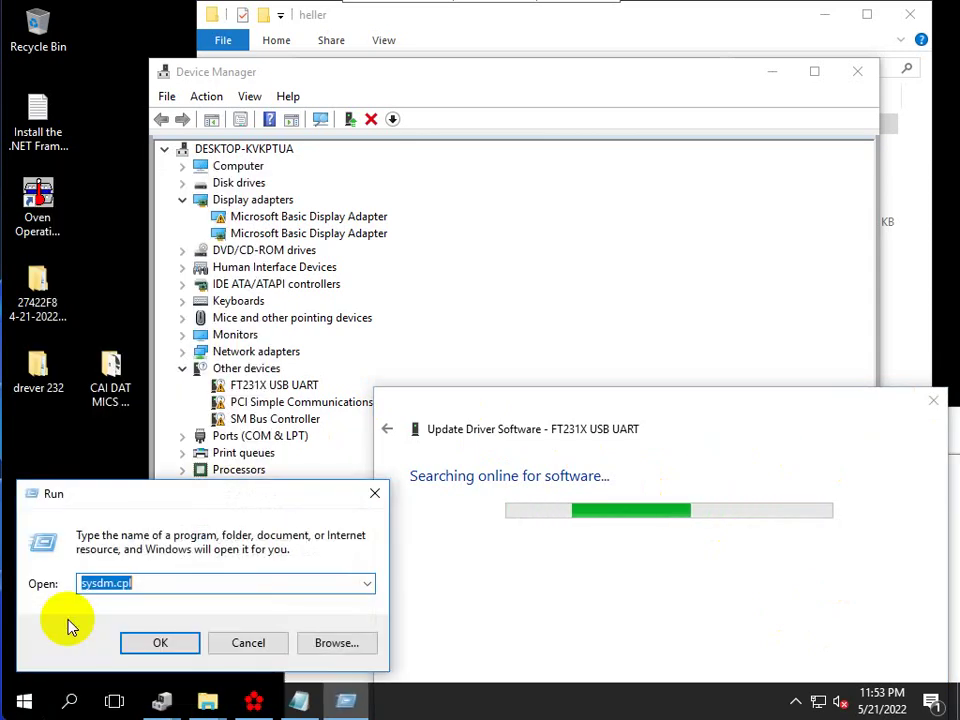
pyautogui.click(366, 582)
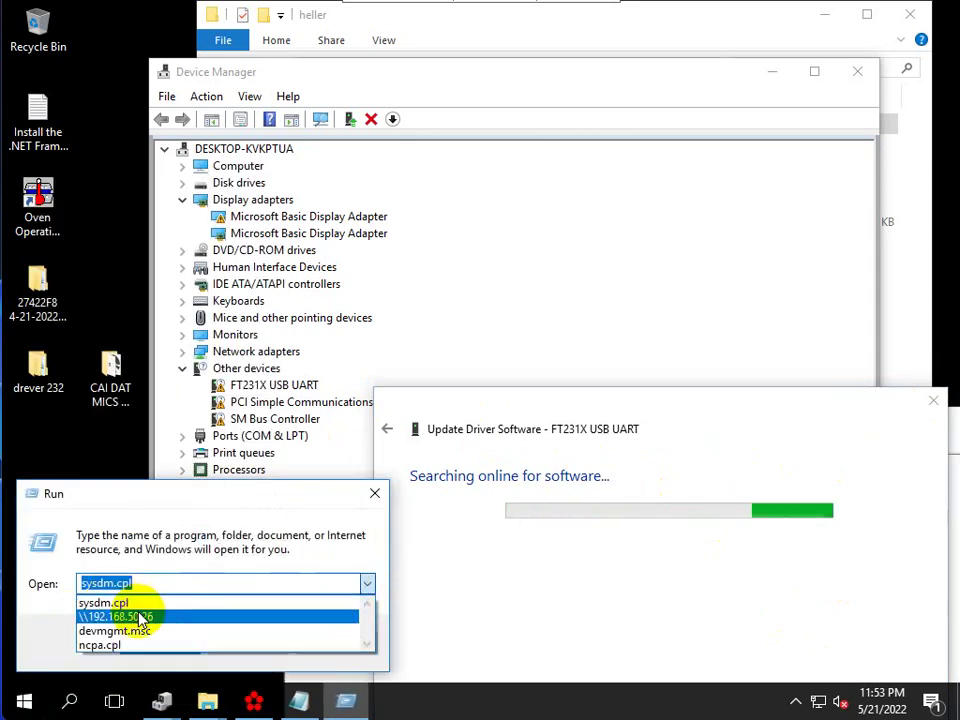
pyautogui.click(139, 617)
pyautogui.click(152, 645)
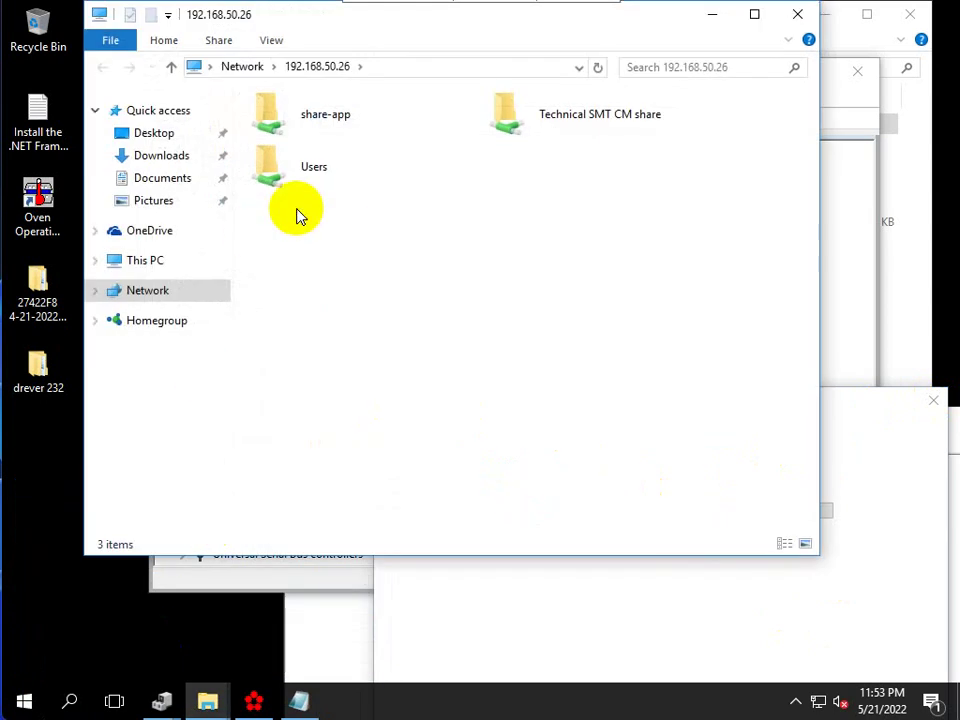
# Step: Copy the 111 folder from Technical SMT CM share and paste it onto the desktop
pyautogui.doubleClick(515, 135)
pyautogui.click(289, 124)
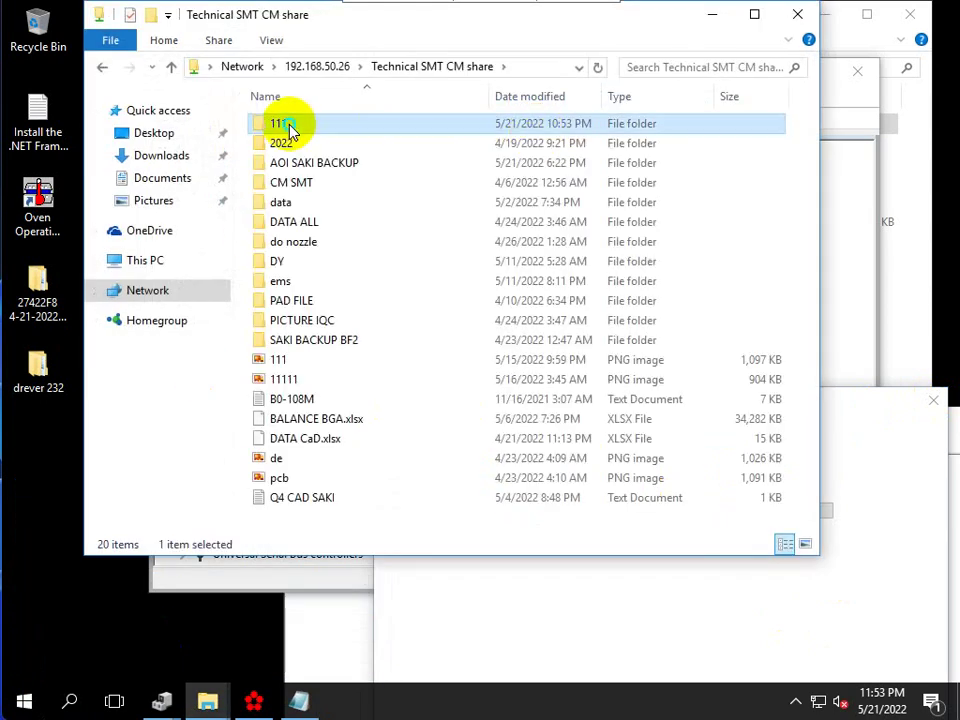
pyautogui.rightClick(289, 124)
pyautogui.click(343, 343)
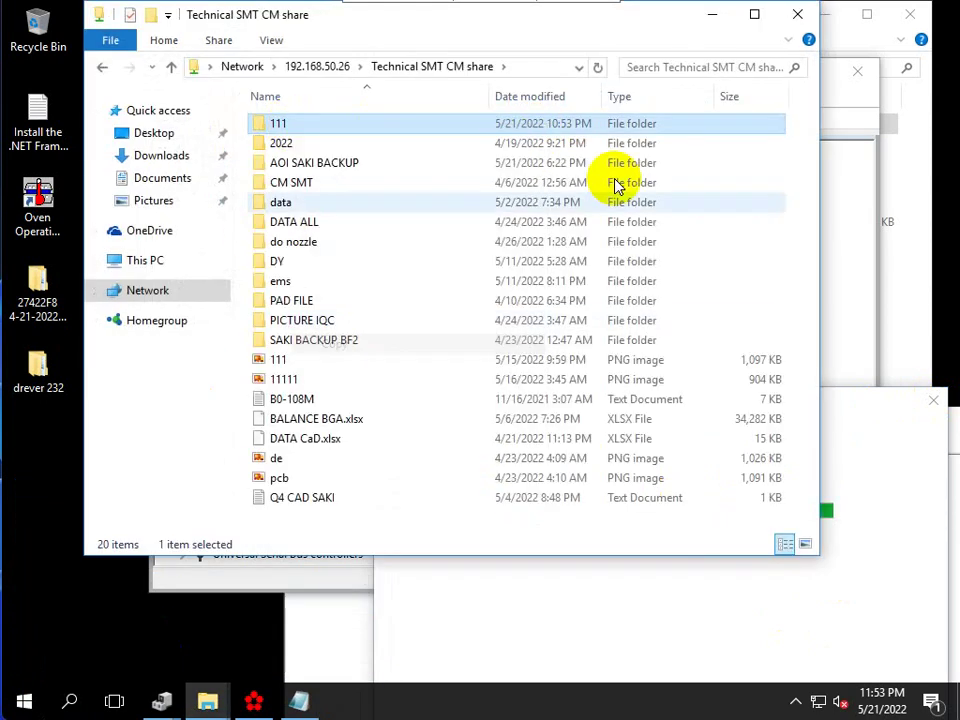
pyautogui.click(711, 14)
pyautogui.rightClick(82, 490)
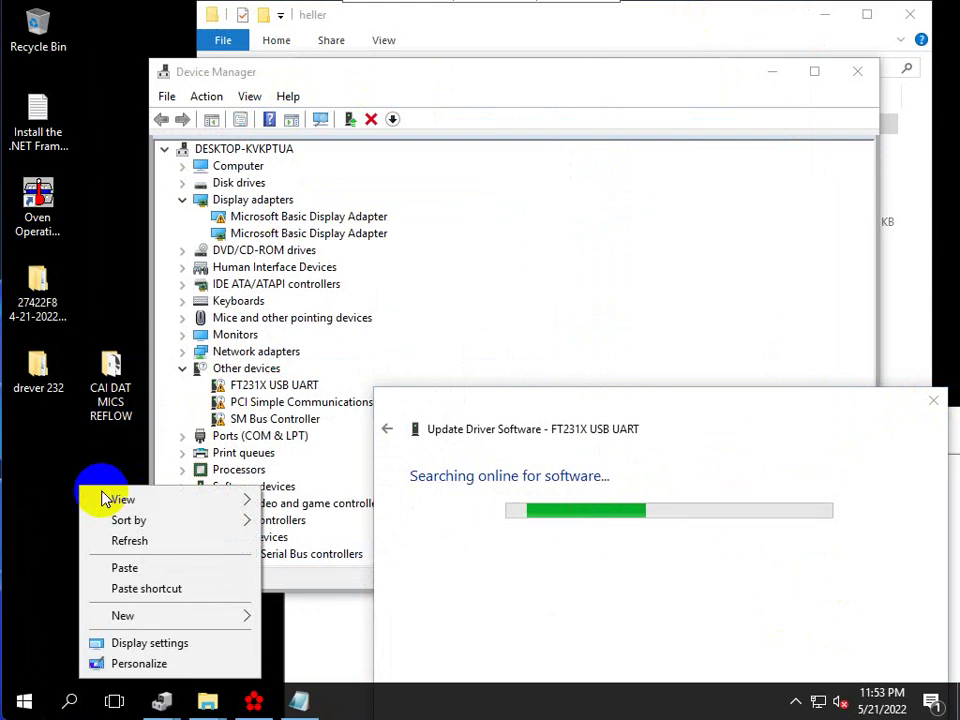
pyautogui.click(140, 570)
pyautogui.moveTo(38, 455); pyautogui.dragTo(60, 462)
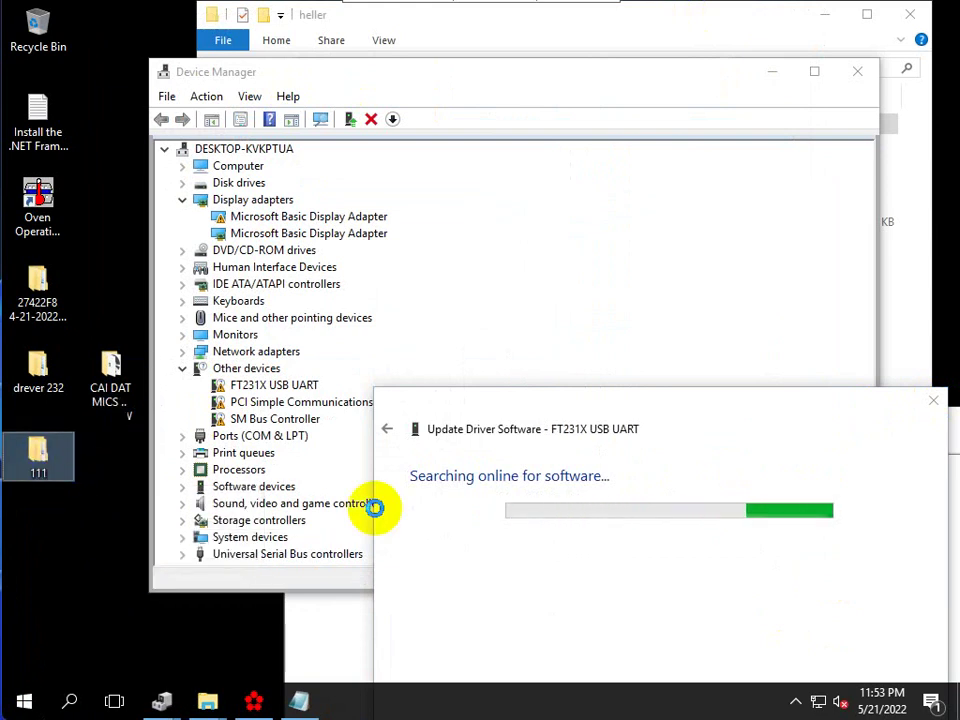
# Step: End the Microsoft Management Console task to stop the online driver search, and close Task Manager
pyautogui.moveTo(664, 407); pyautogui.dragTo(414, 184)
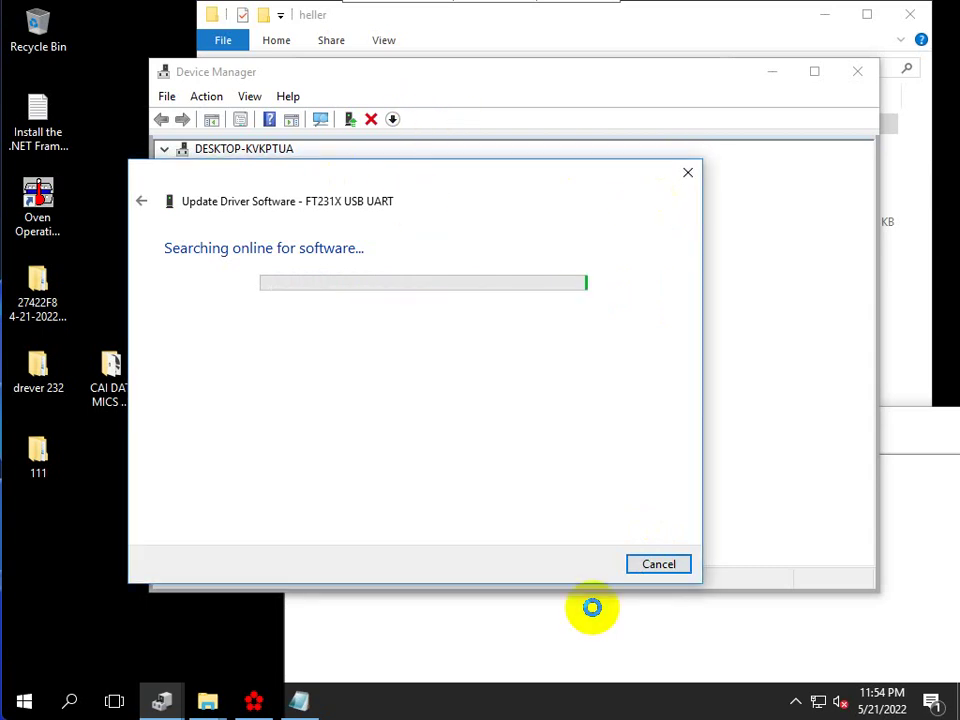
pyautogui.rightClick(469, 695)
pyautogui.click(500, 610)
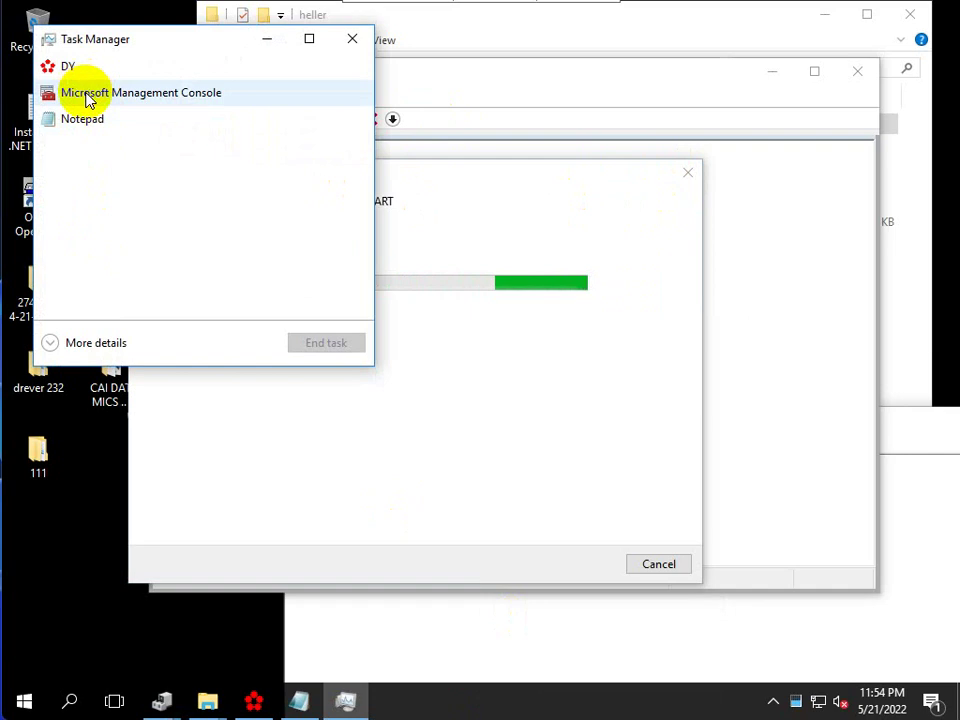
pyautogui.click(88, 94)
pyautogui.click(340, 346)
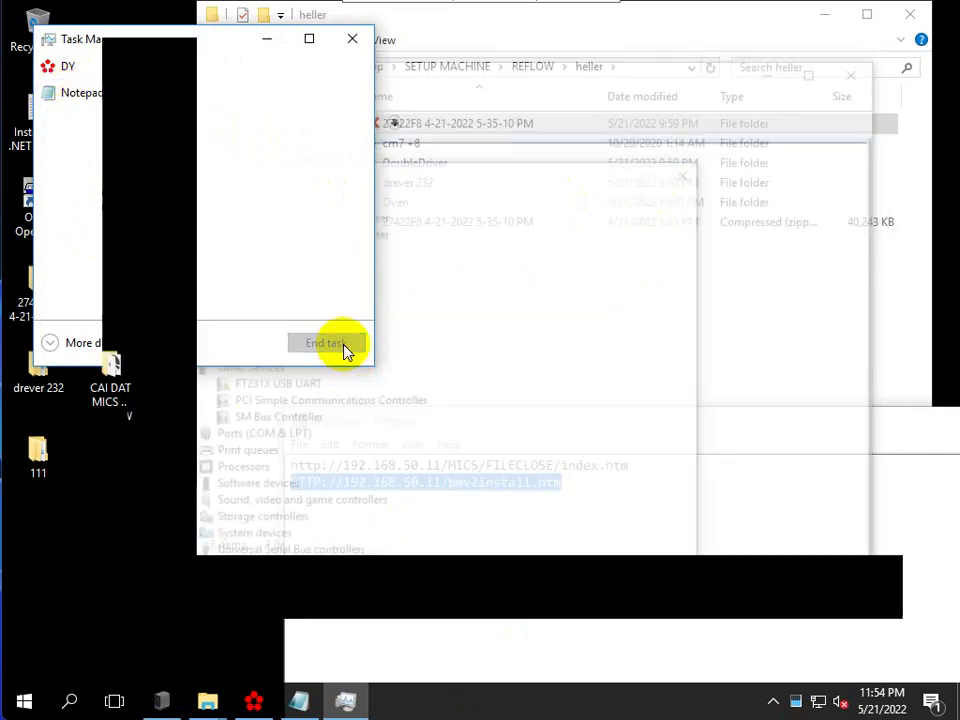
pyautogui.click(352, 38)
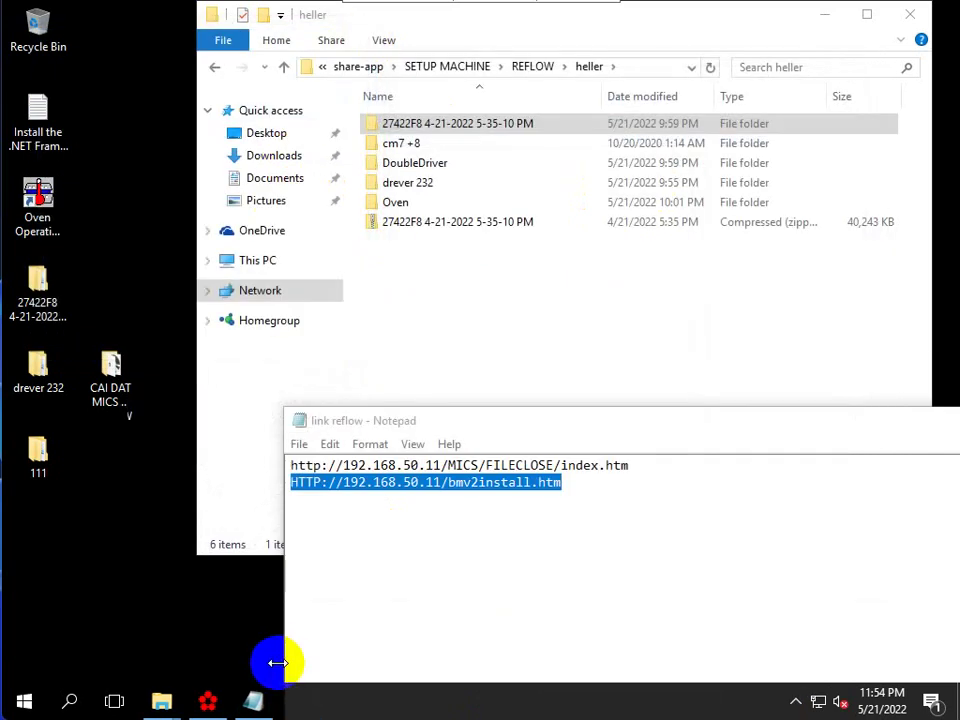
# Step: Reopen Device Manager by running devmgmt.msc and move its window clear of the desktop icons
pyautogui.rightClick(23, 700)
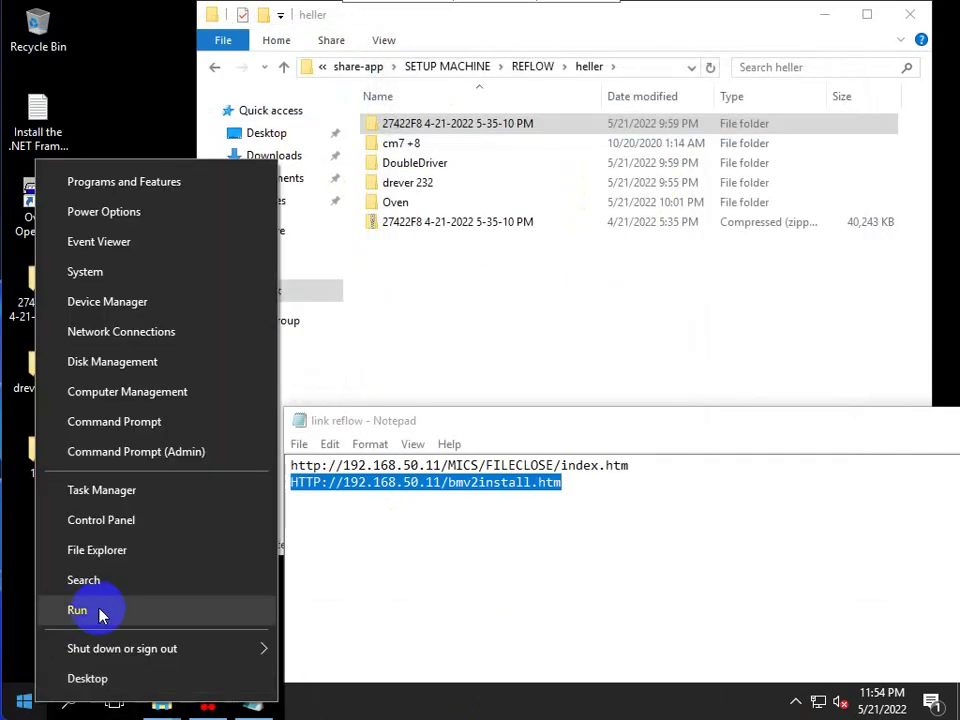
pyautogui.click(100, 615)
pyautogui.write('de')
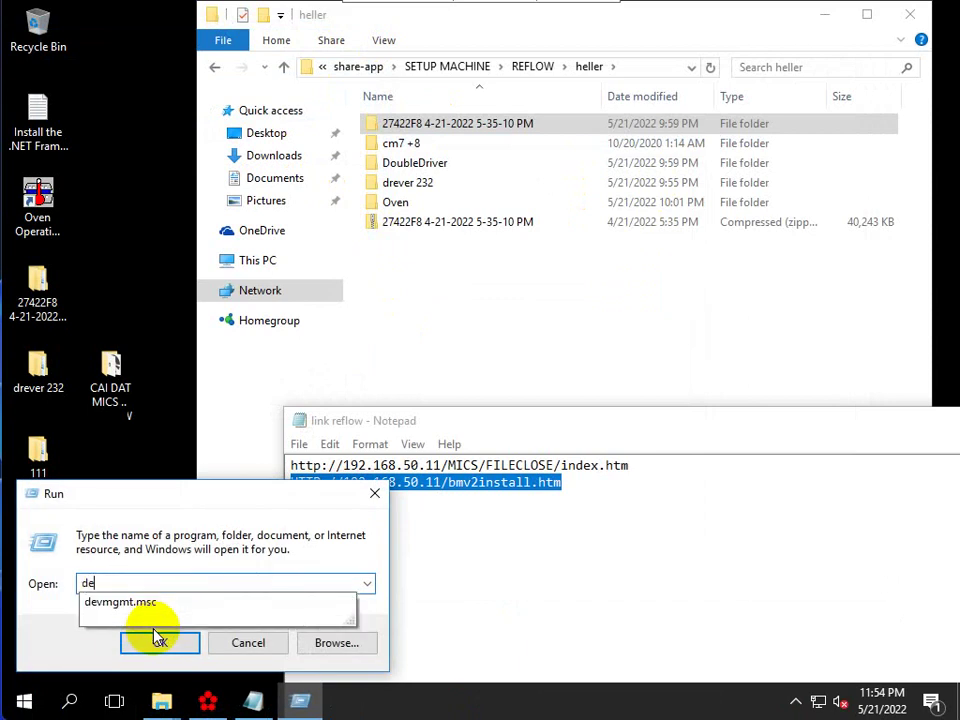
pyautogui.click(157, 643)
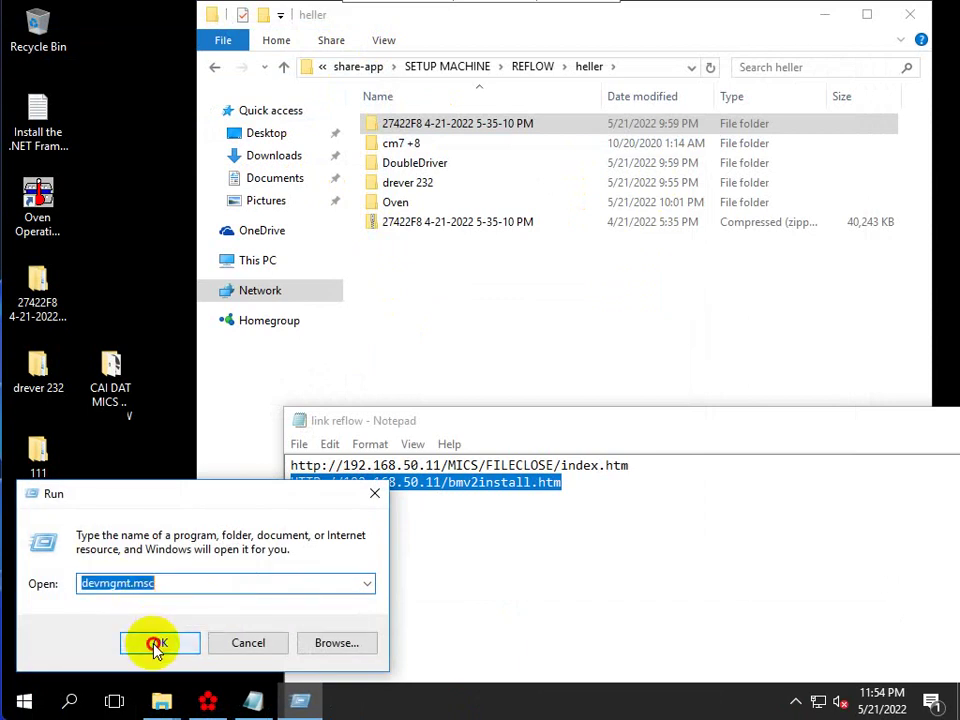
pyautogui.moveTo(263, 57); pyautogui.dragTo(494, 99)
# Step: Extract the 476de283f333d032132f661e0bf62ba1 archive inside the desktop's 111 folder and put the folder windows away
pyautogui.doubleClick(38, 452)
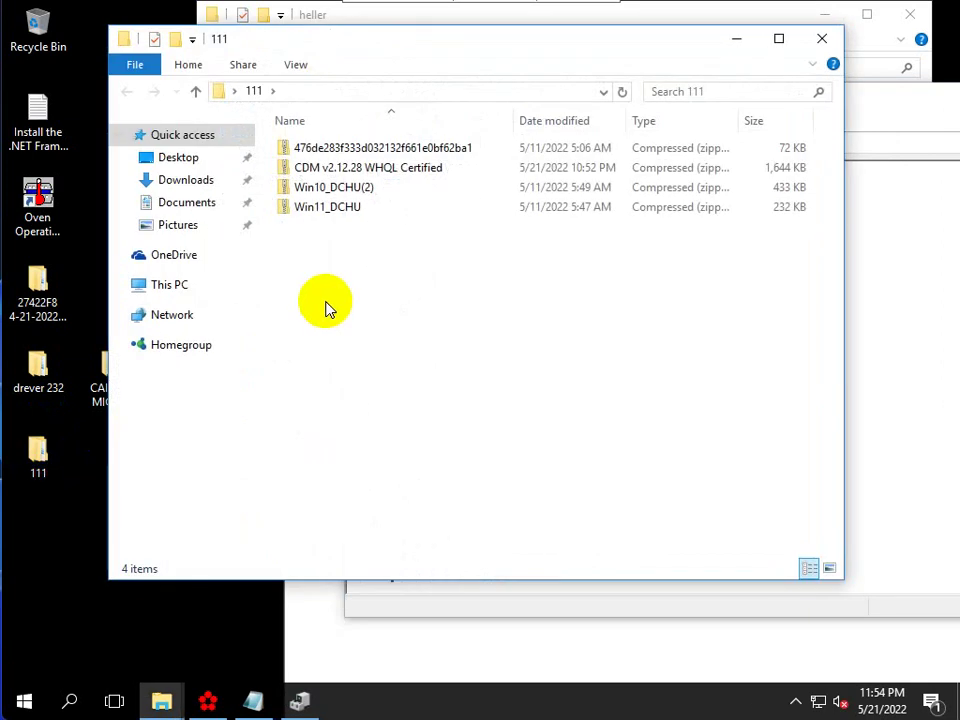
pyautogui.moveTo(255, 285); pyautogui.dragTo(430, 140)
pyautogui.rightClick(434, 146)
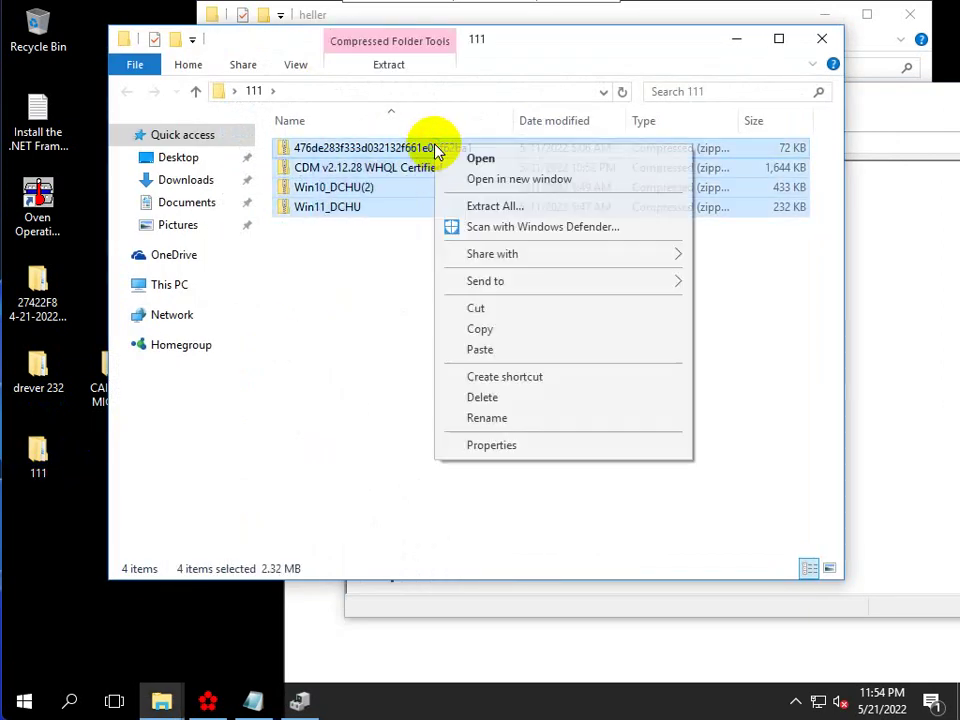
pyautogui.click(510, 205)
pyautogui.click(645, 533)
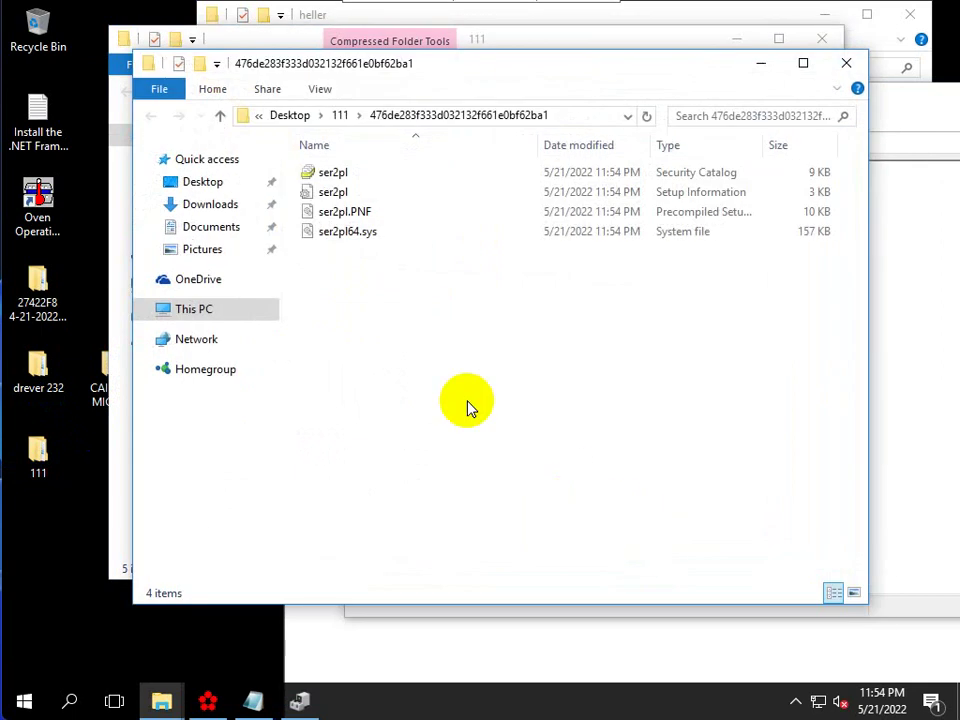
pyautogui.click(342, 118)
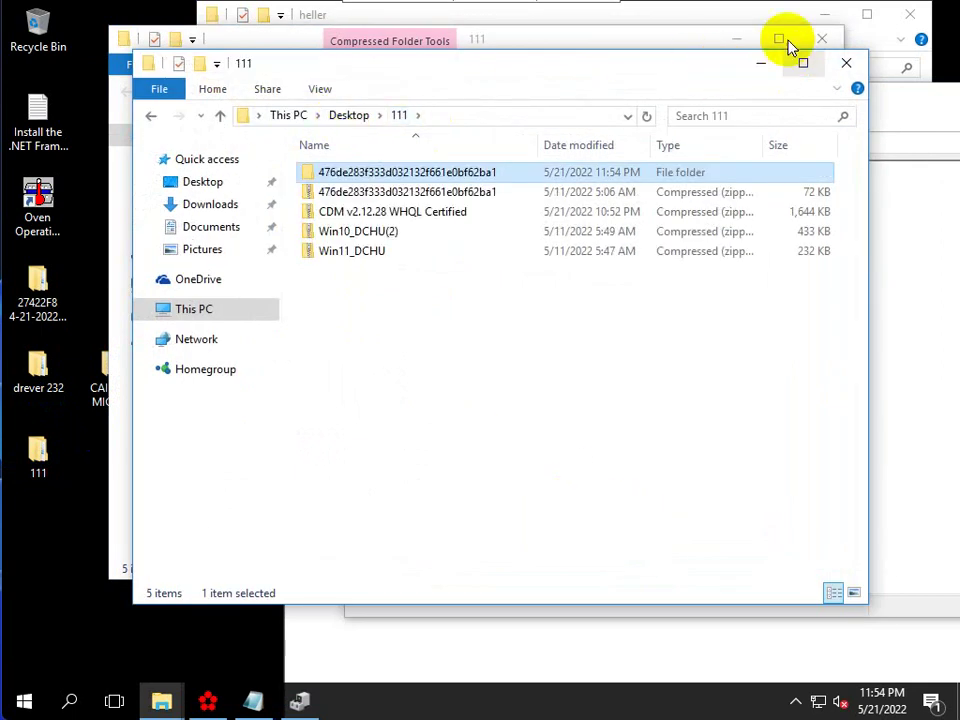
pyautogui.click(746, 64)
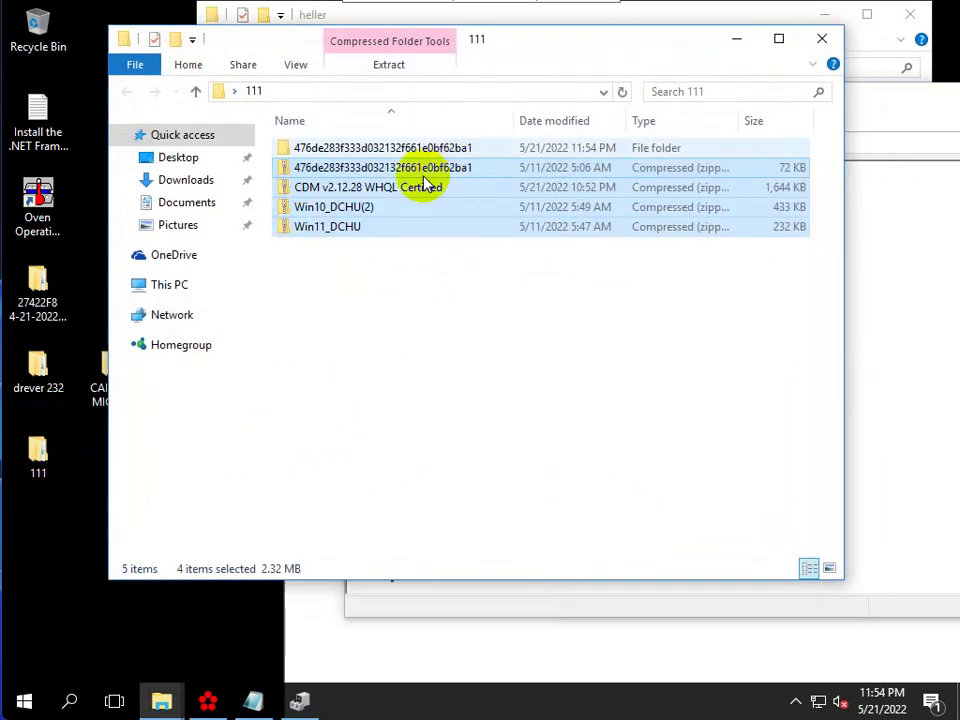
pyautogui.click(730, 42)
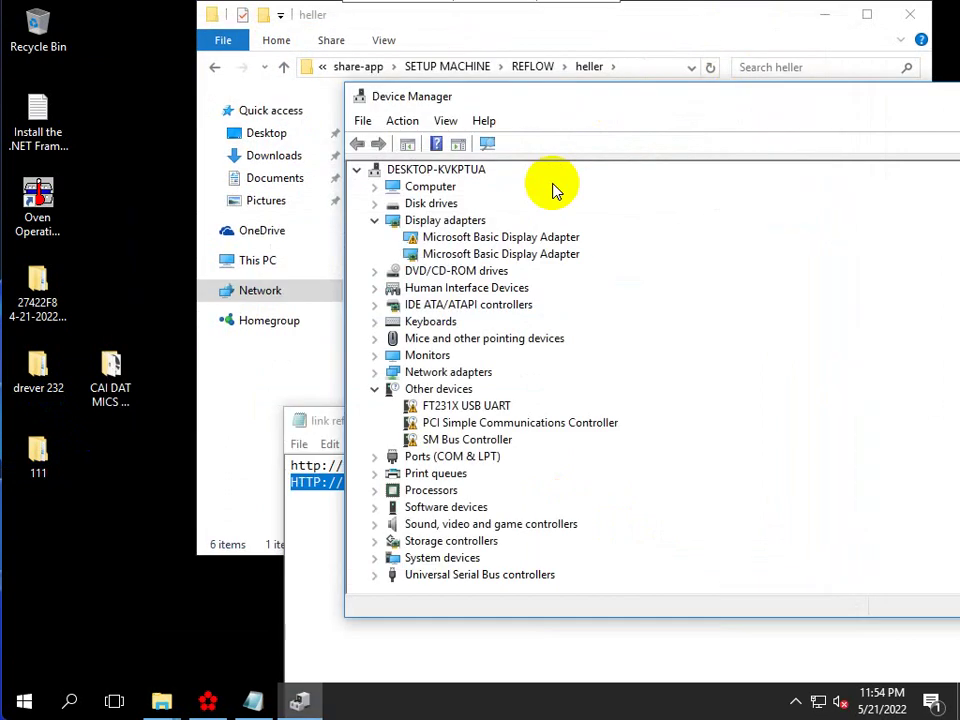
# Step: Try to install the FT231X USB UART driver from the 476de283f333d032132f661e0bf62ba1 folder inside the desktop's 111 folder, and close the wizard
pyautogui.rightClick(470, 416)
pyautogui.click(499, 419)
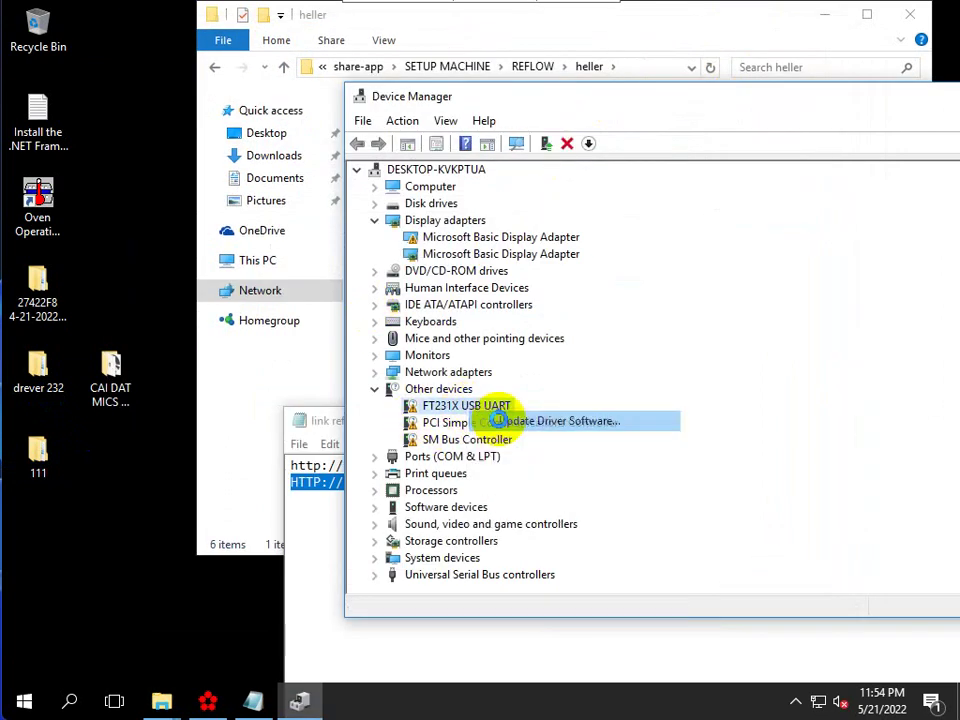
pyautogui.click(527, 428)
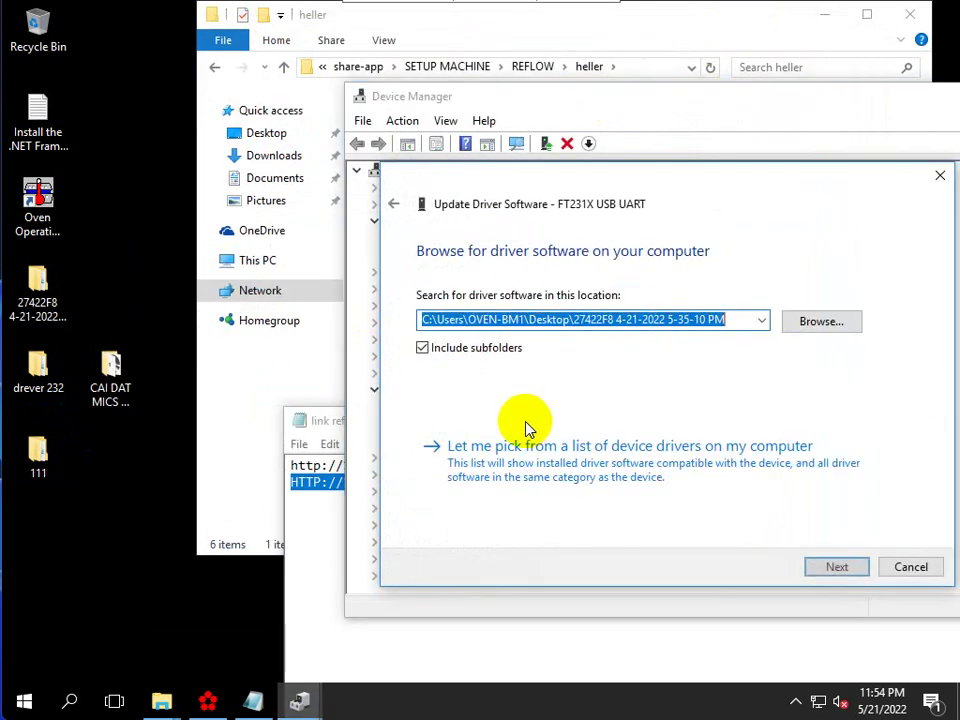
pyautogui.click(810, 324)
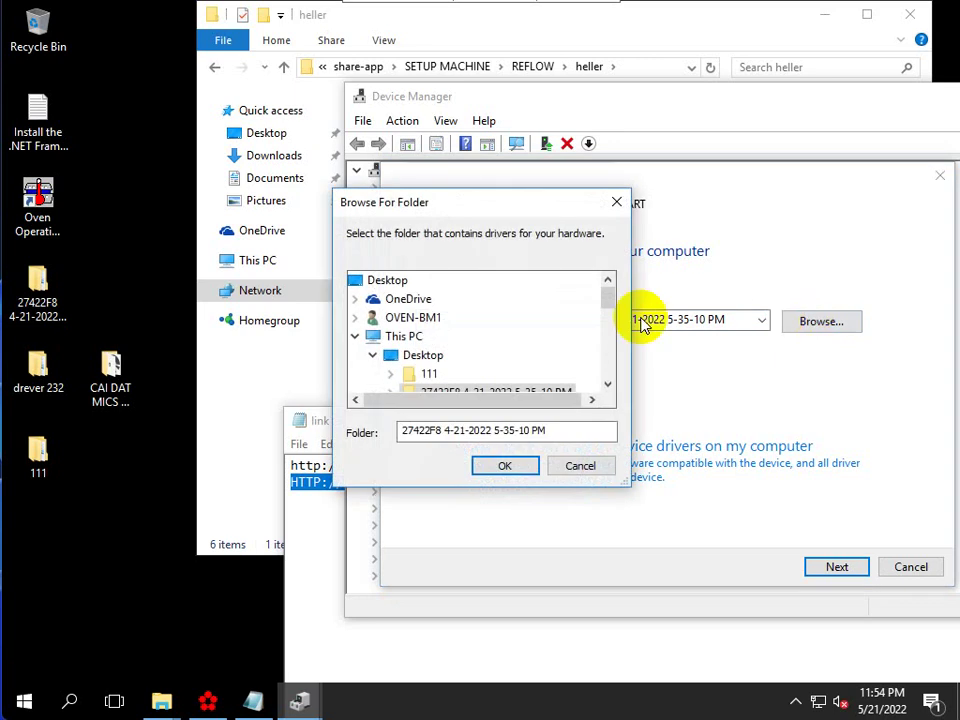
pyautogui.click(432, 374)
pyautogui.click(489, 376)
pyautogui.click(510, 465)
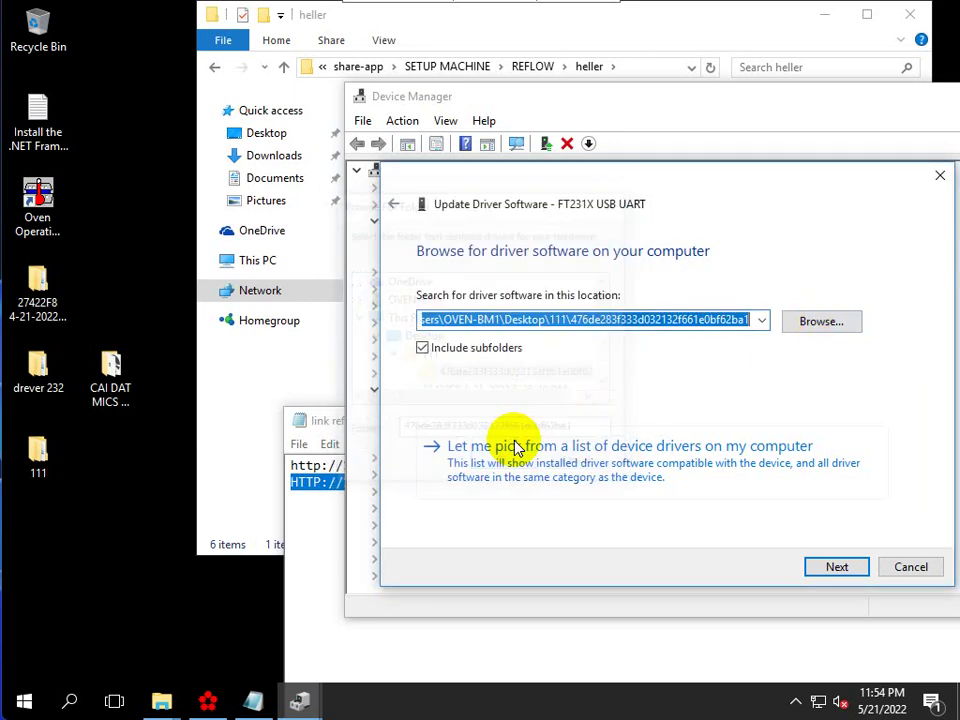
pyautogui.click(821, 565)
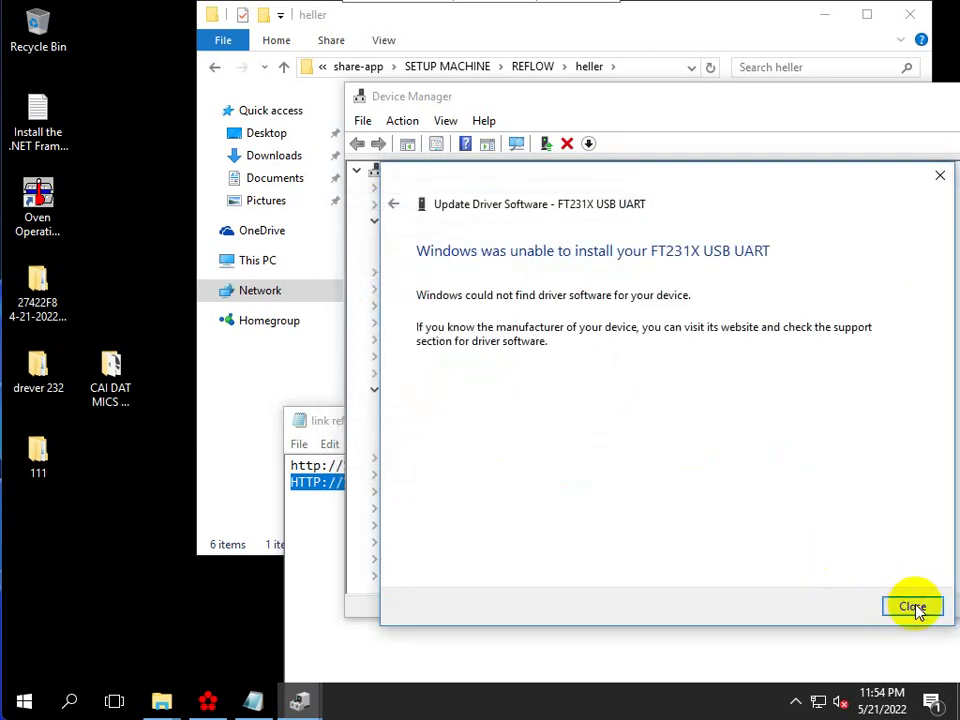
pyautogui.click(911, 605)
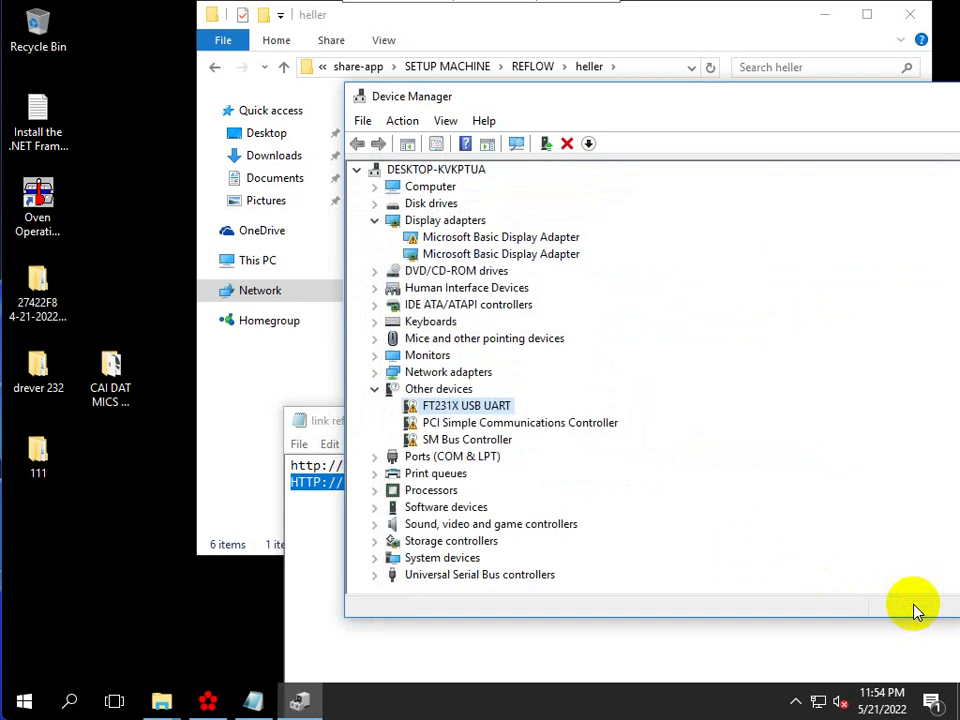
pyautogui.rightClick(436, 412)
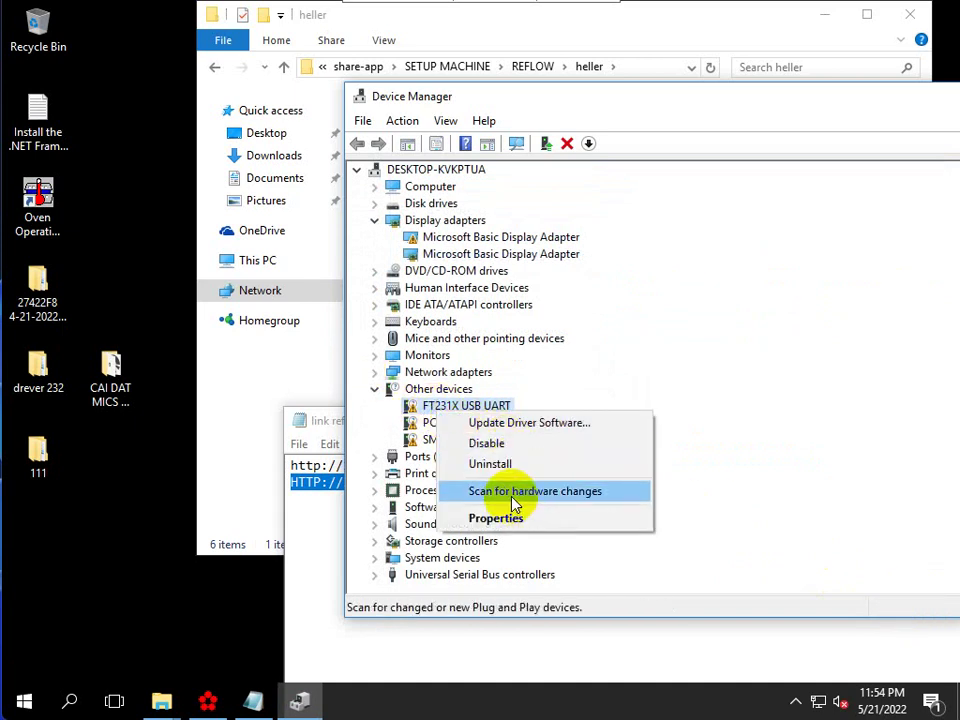
pyautogui.click(456, 423)
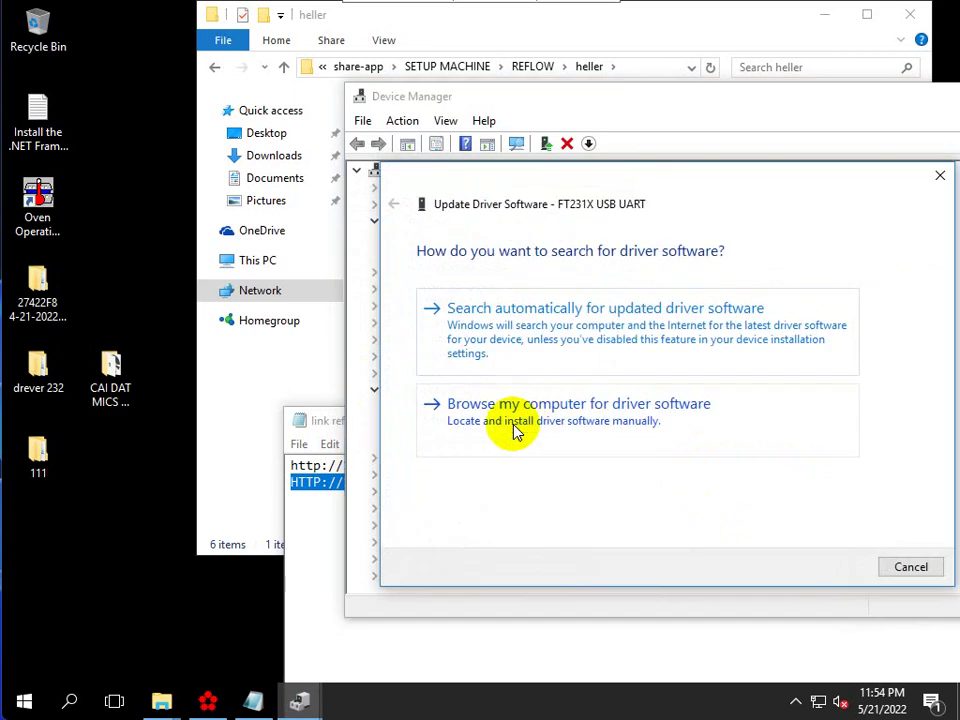
pyautogui.click(515, 430)
pyautogui.click(806, 324)
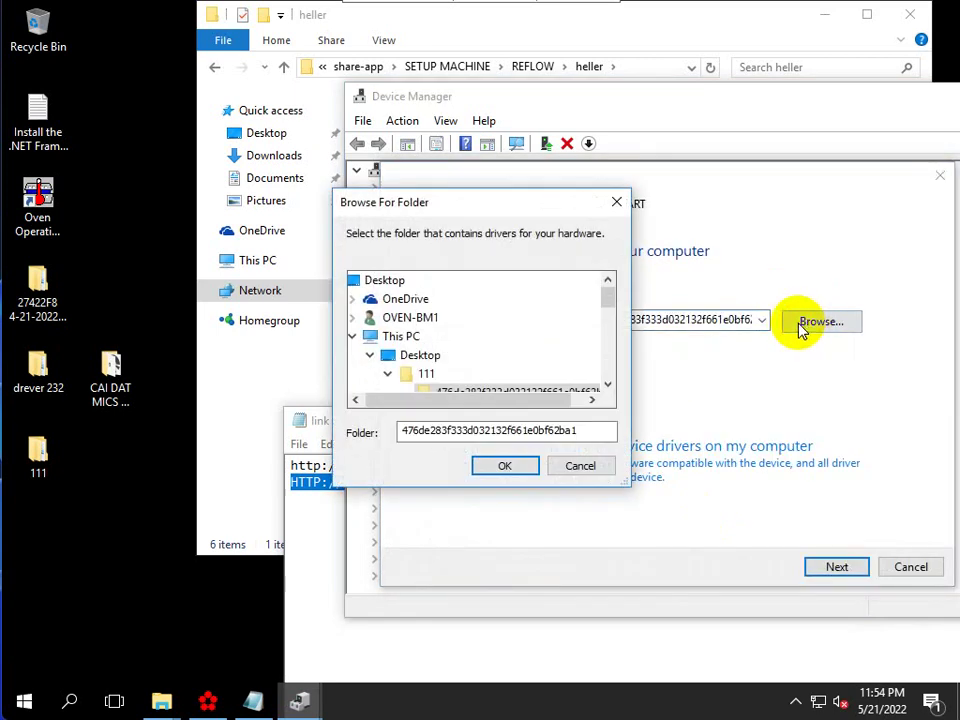
pyautogui.click(607, 385)
pyautogui.click(607, 385)
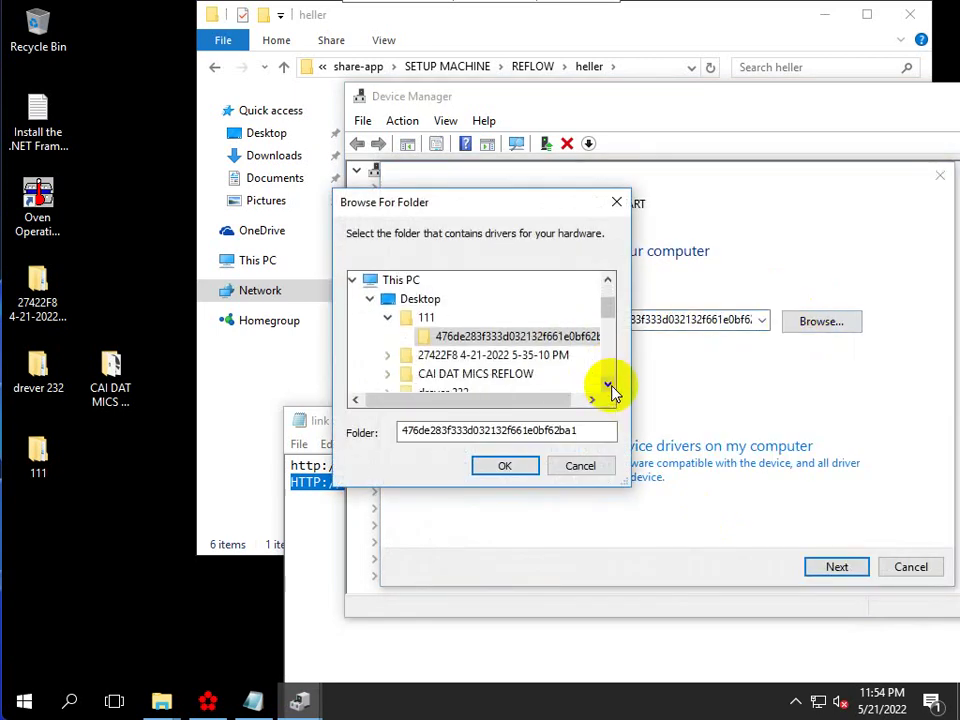
pyautogui.click(607, 385)
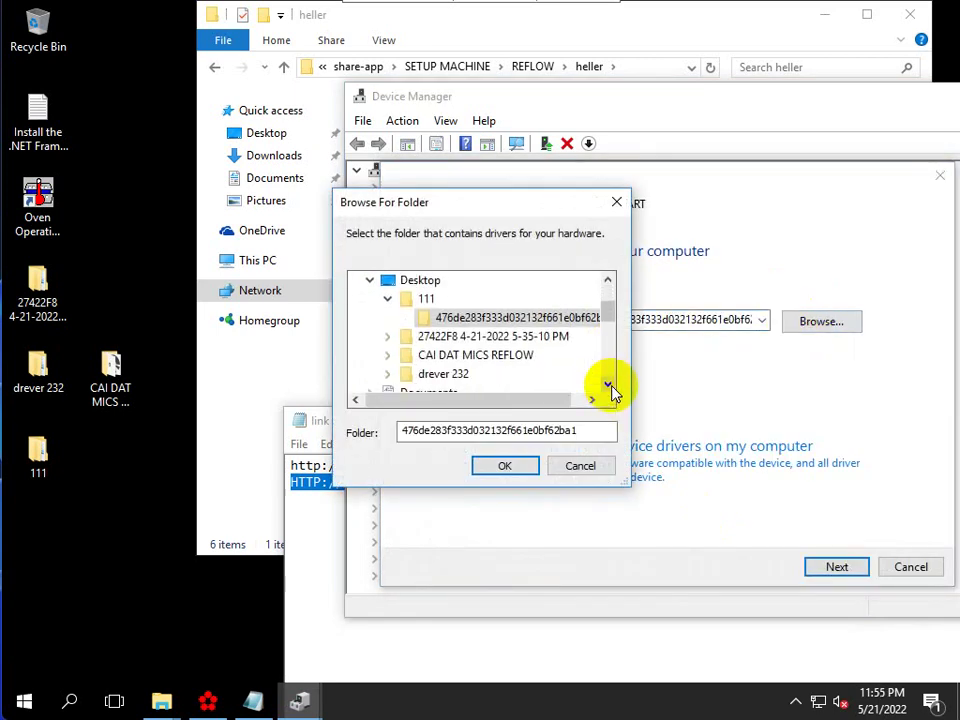
pyautogui.doubleClick(535, 344)
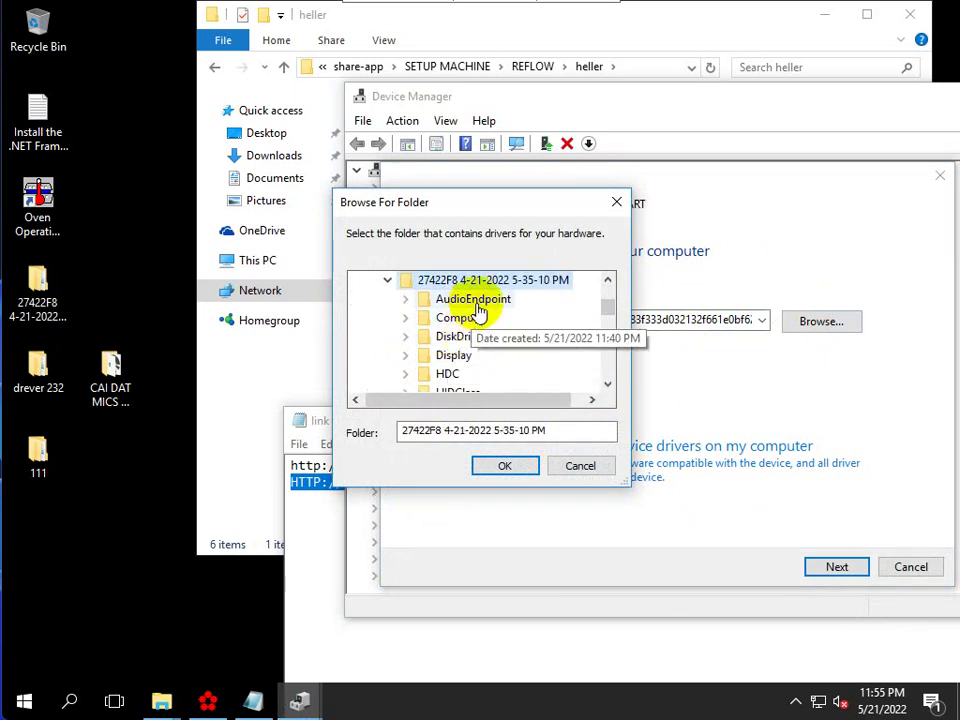
# Step: Try to install the driver from the USB subfolder of the 27422F8 folder, and close the wizard
pyautogui.click(607, 385)
pyautogui.click(607, 385)
pyautogui.click(607, 385)
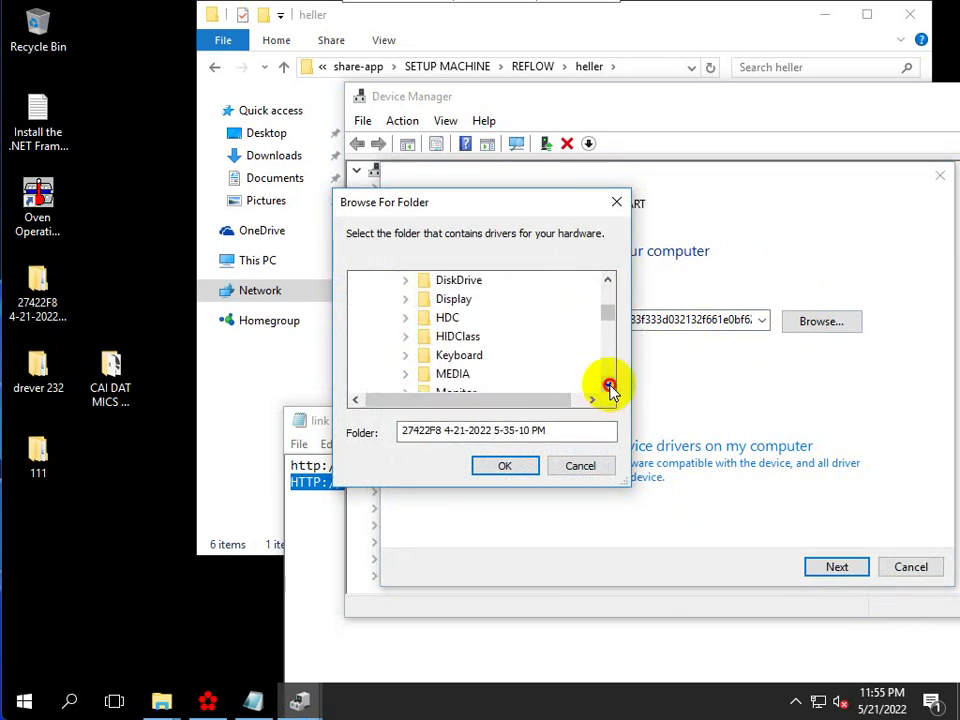
pyautogui.click(607, 385)
pyautogui.click(607, 385)
pyautogui.click(607, 385)
pyautogui.click(607, 385)
pyautogui.click(607, 385)
pyautogui.click(607, 385)
pyautogui.click(607, 385)
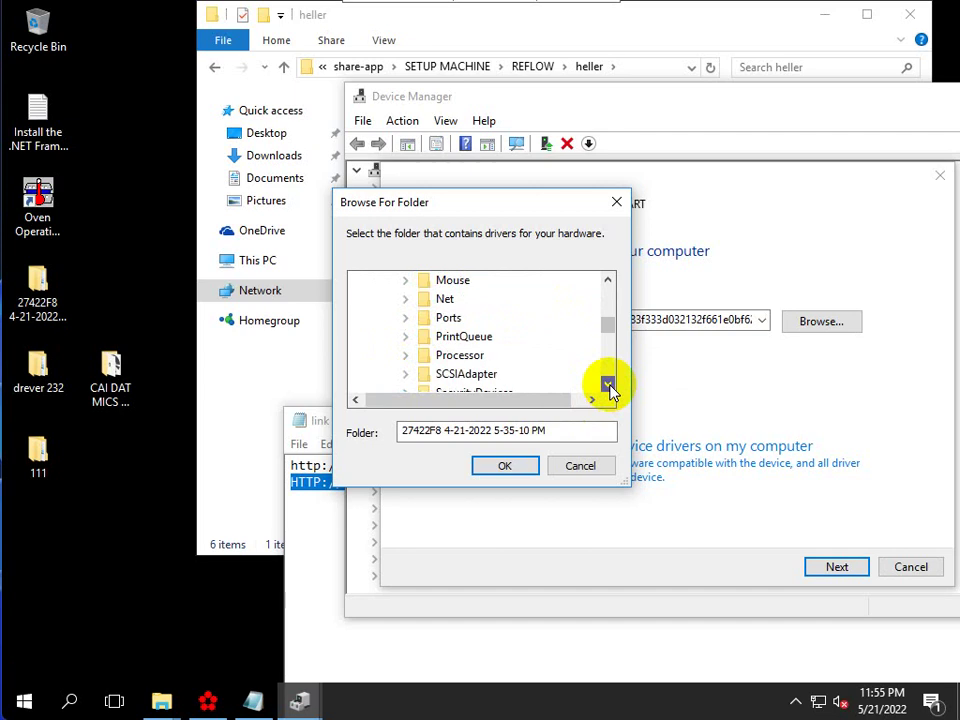
pyautogui.click(607, 385)
pyautogui.click(607, 385)
pyautogui.click(607, 385)
pyautogui.click(607, 385)
pyautogui.click(607, 385)
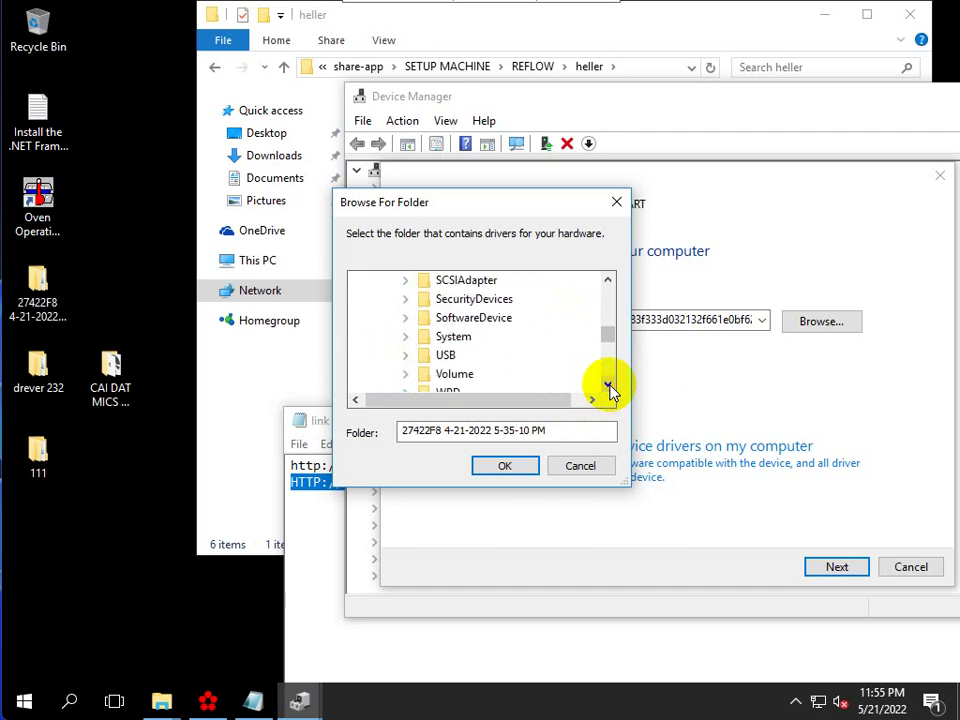
pyautogui.doubleClick(418, 354)
pyautogui.click(499, 466)
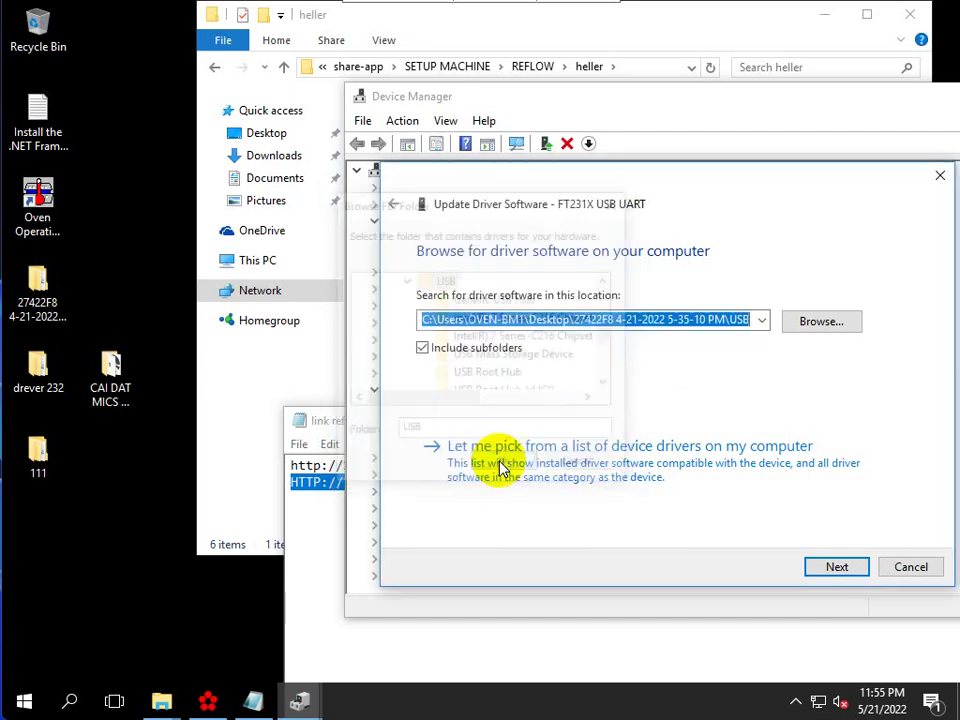
pyautogui.click(842, 570)
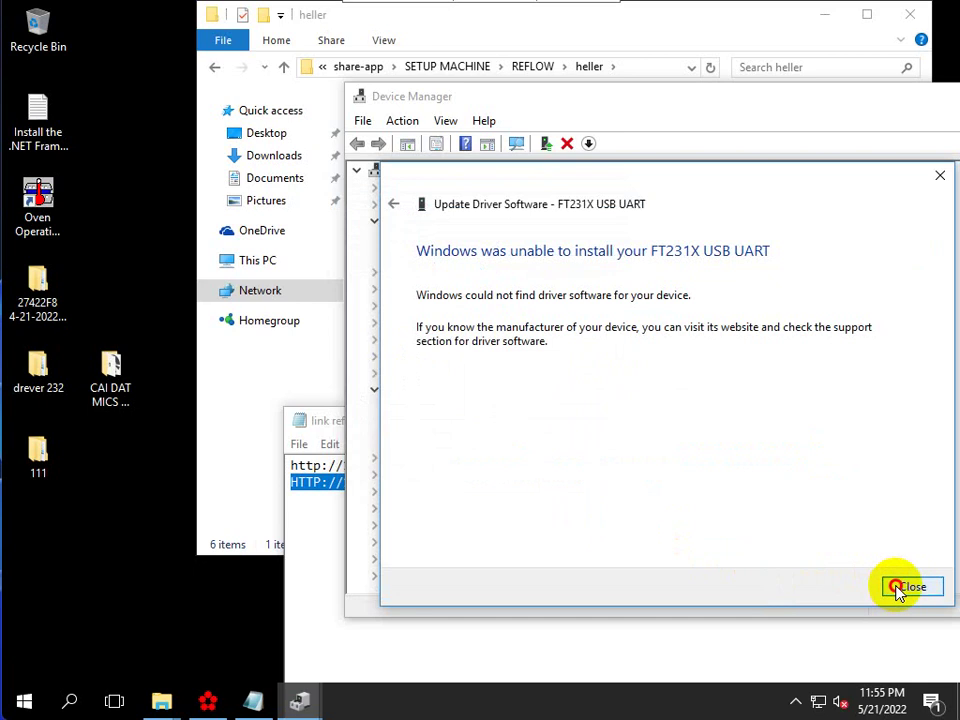
pyautogui.click(905, 587)
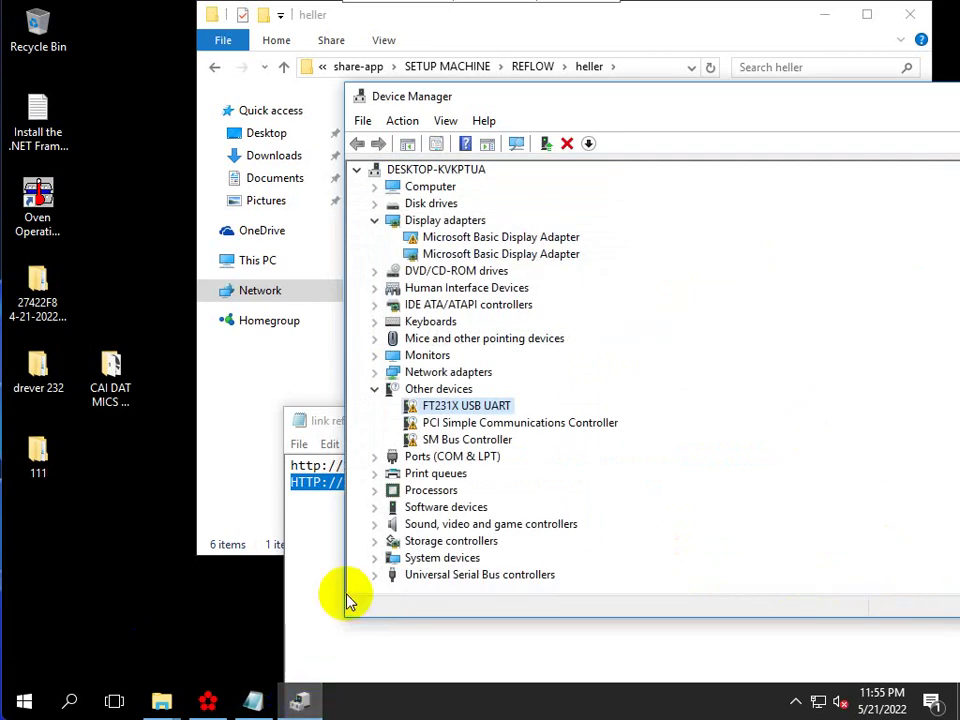
# Step: Switch to Internet Explorer and go to the Google home page by way of a google.cpm search
pyautogui.click(69, 702)
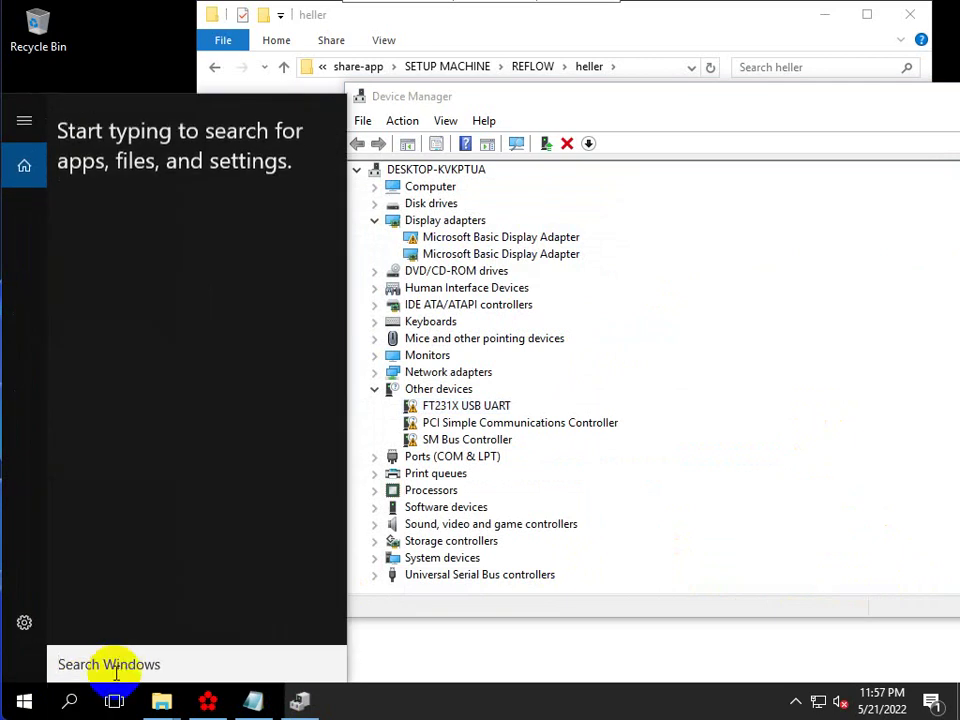
pyautogui.write('in')
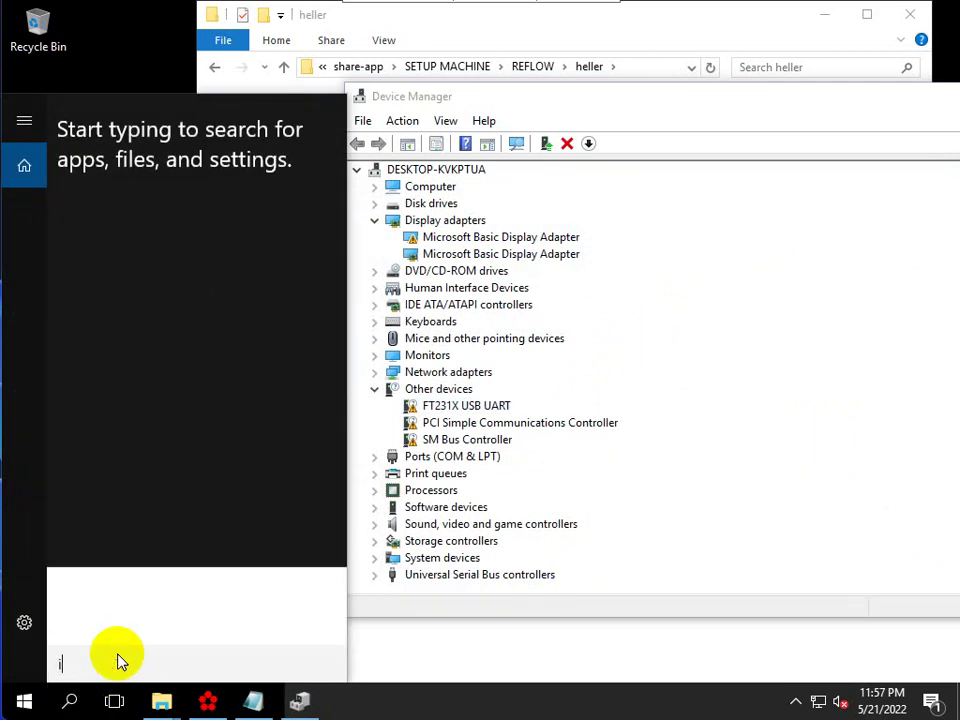
pyautogui.click(193, 165)
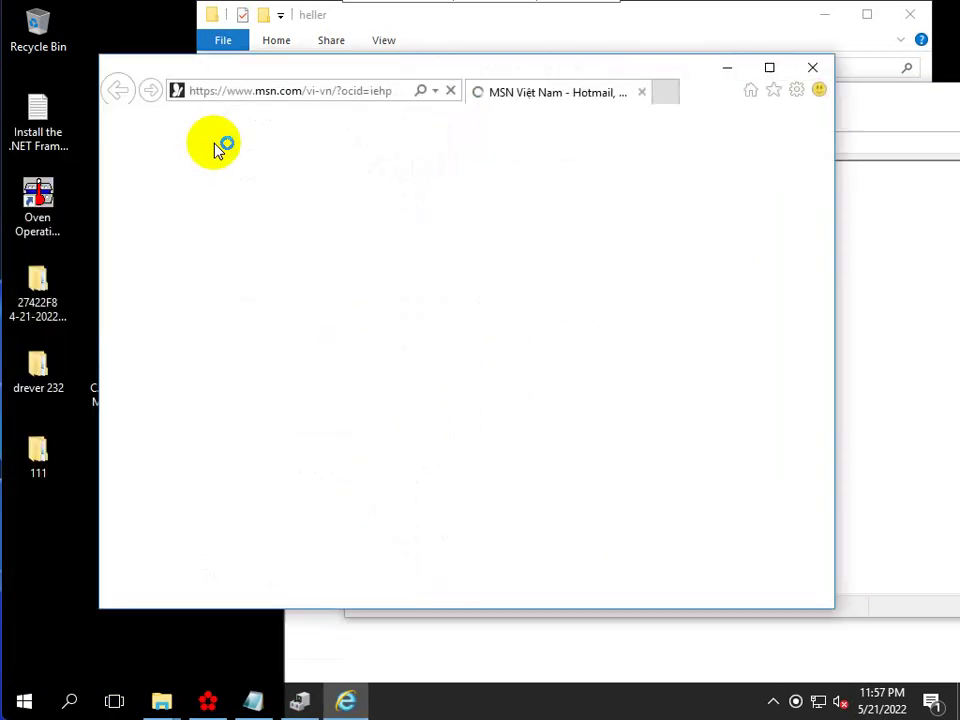
pyautogui.click(330, 90)
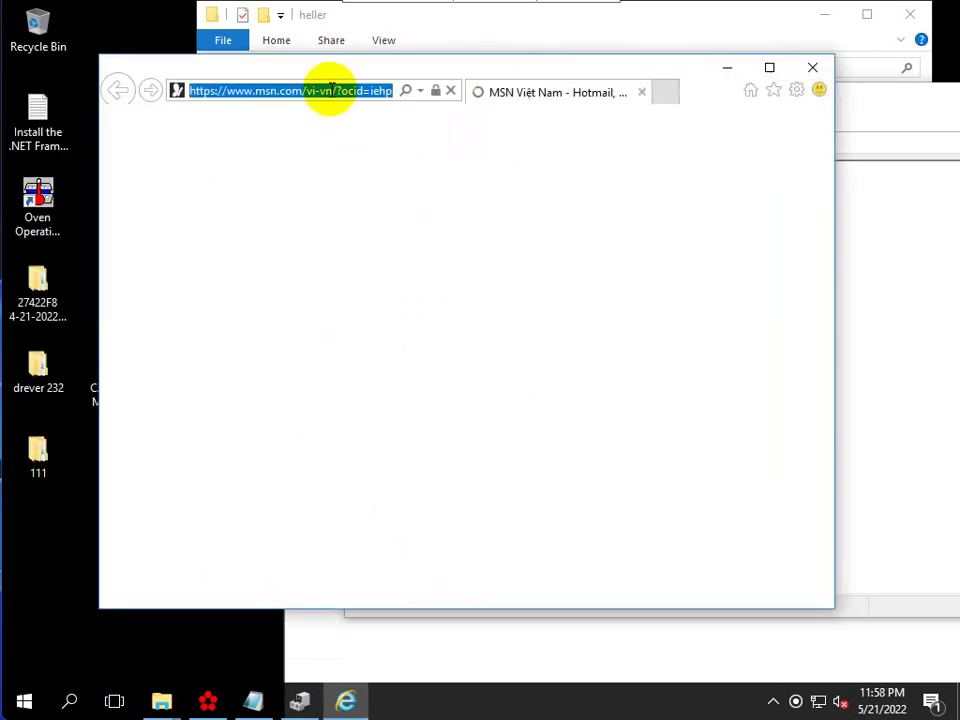
pyautogui.write('goog')
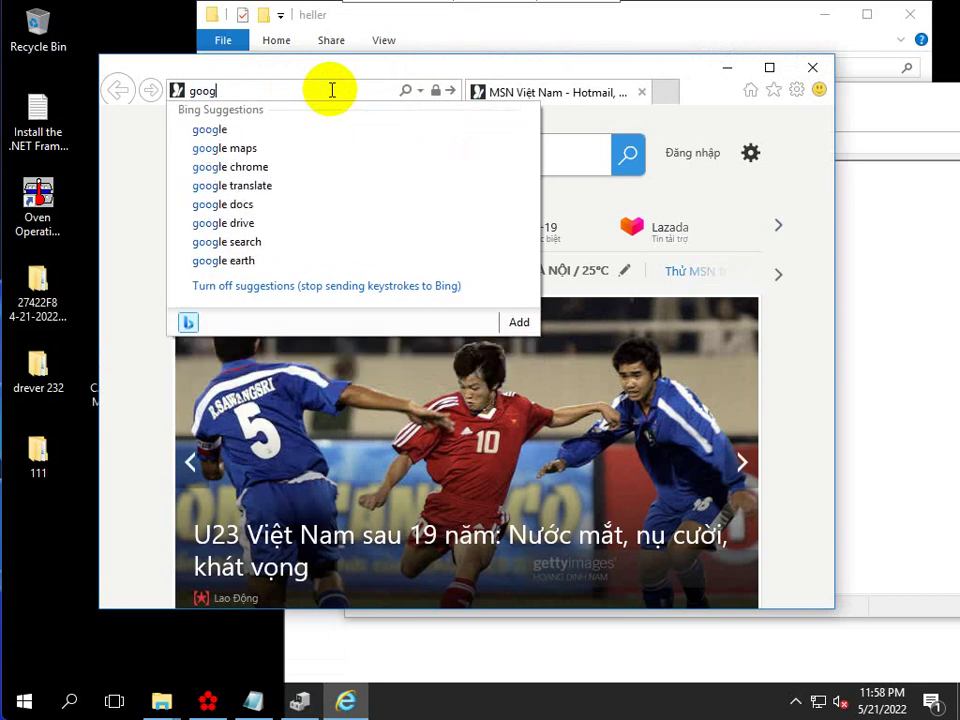
pyautogui.write('le.cpm')
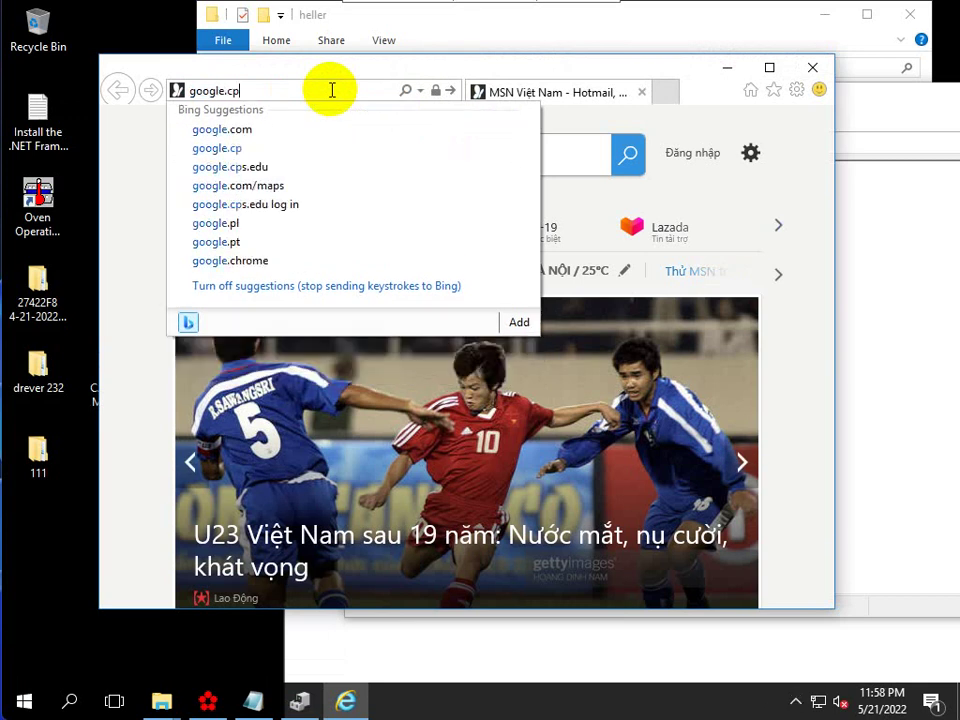
pyautogui.press('Return')
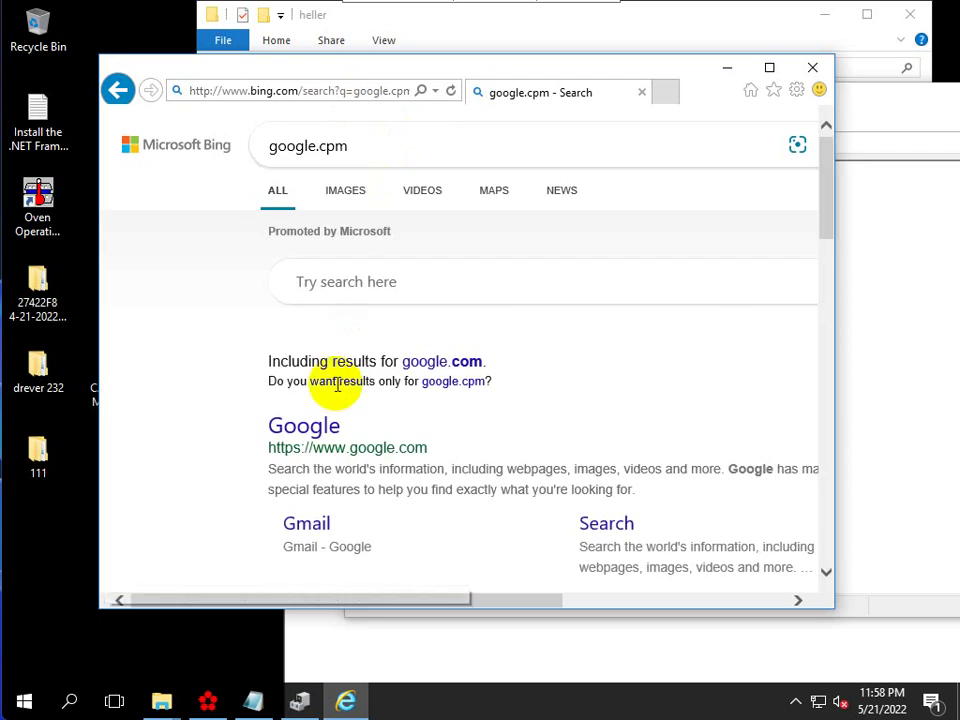
pyautogui.click(321, 424)
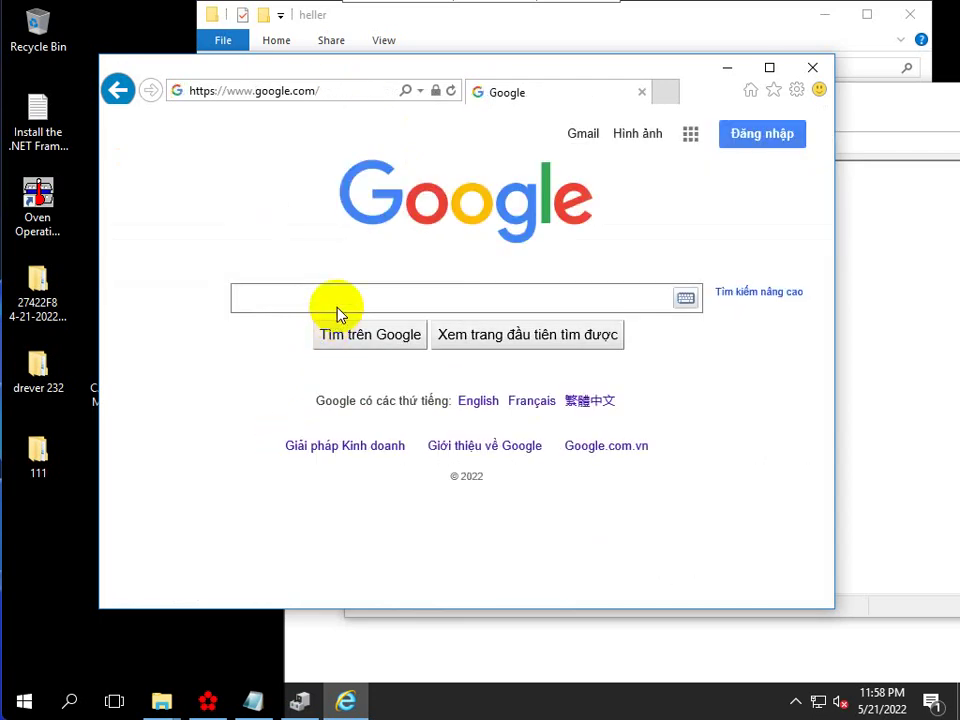
# Step: Search Google for multi-1/usb rs232
pyautogui.click(343, 300)
pyautogui.click(787, 207)
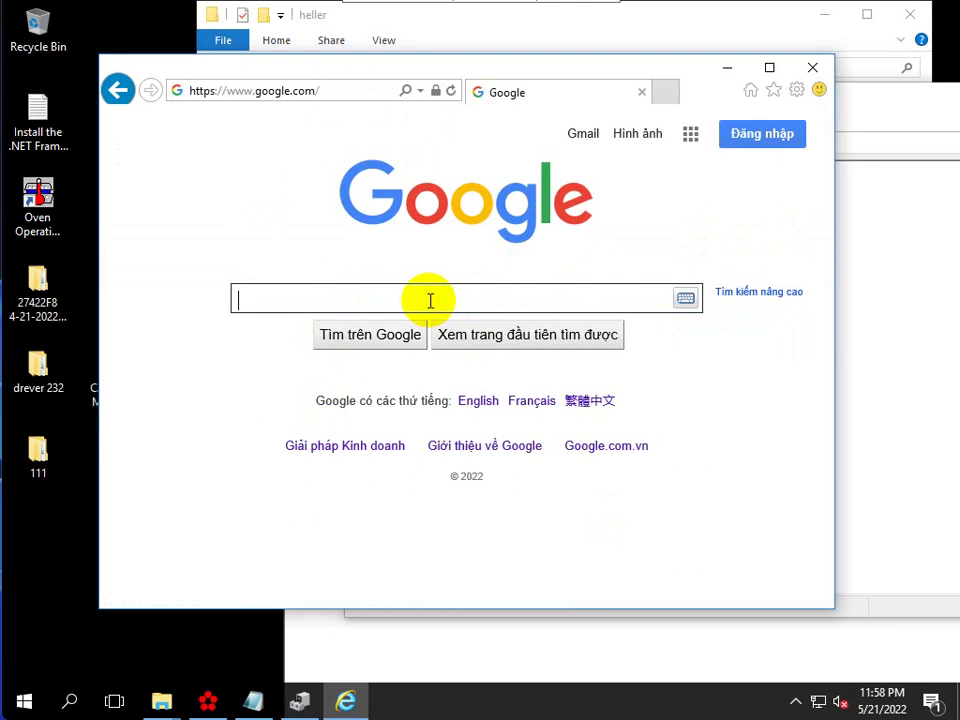
pyautogui.write('mut')
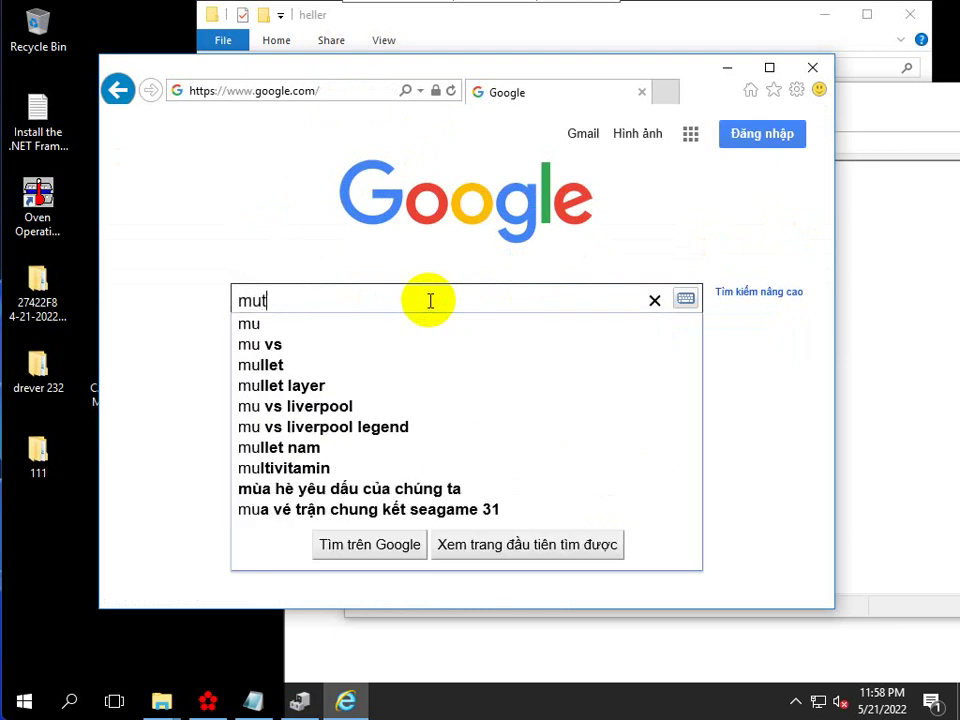
pyautogui.write('il')
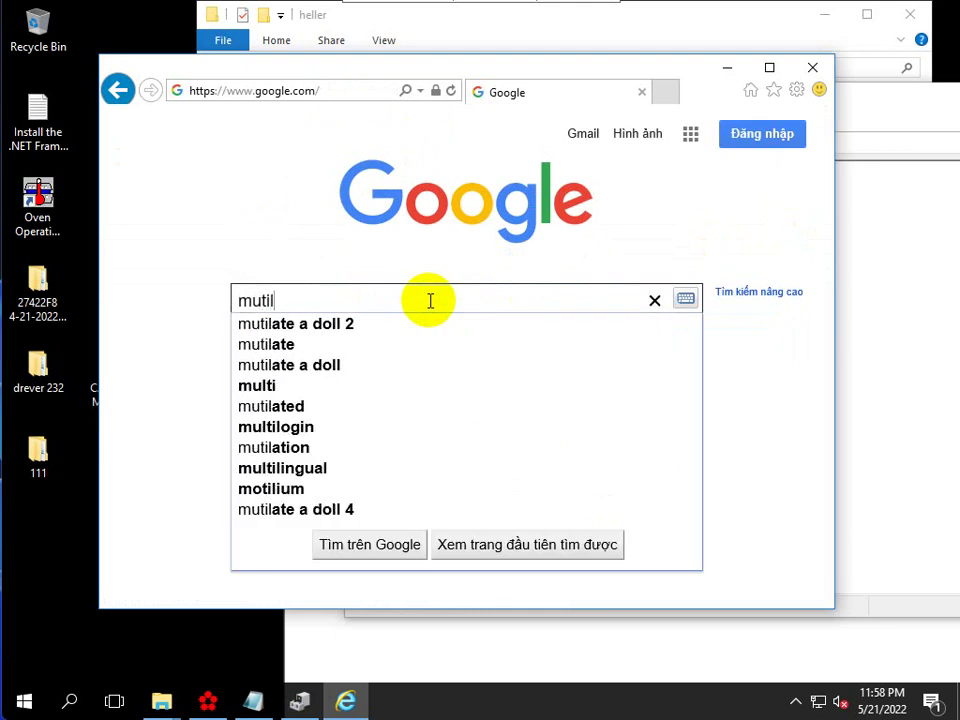
pyautogui.write(' 1 u')
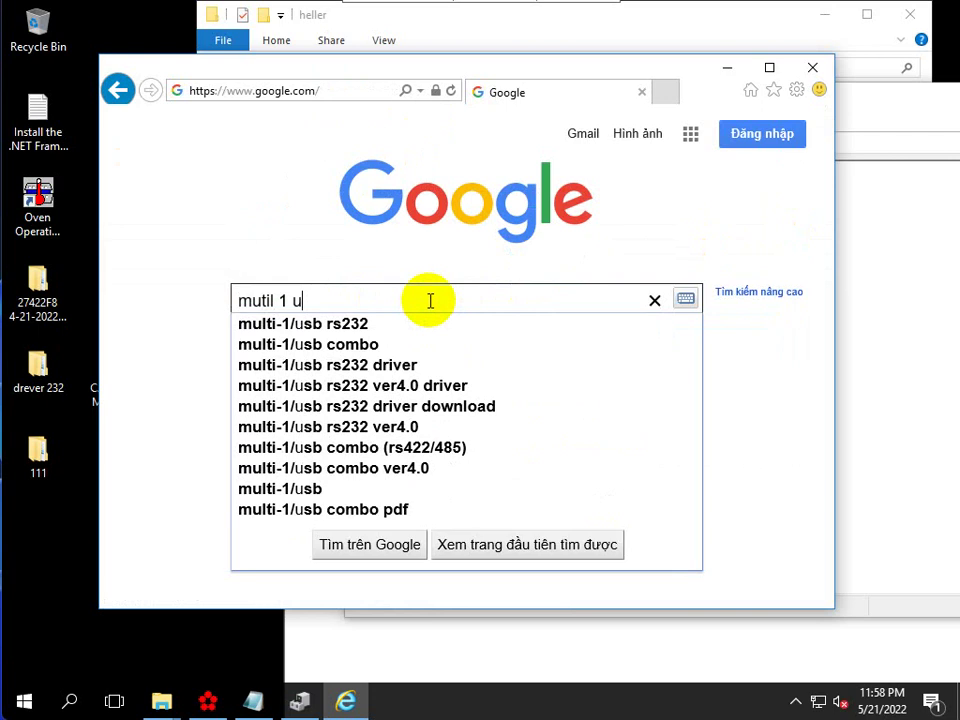
pyautogui.click(357, 323)
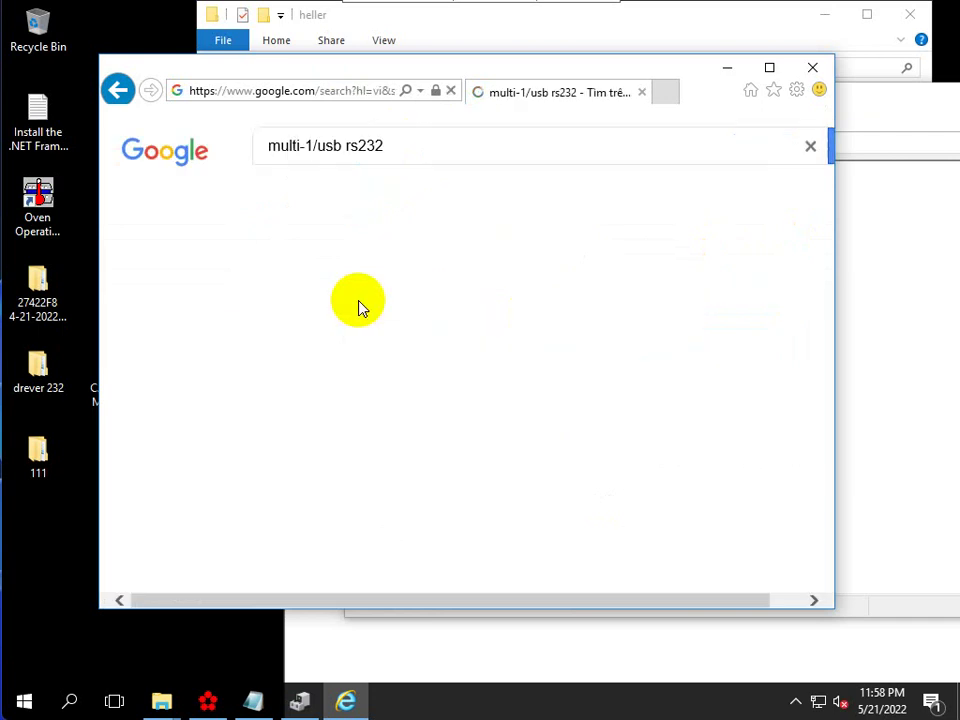
# Step: Search Google for multi-1/usb rs232 driver and open the SystemBase Multi-1/USB RS232 result
pyautogui.click(420, 146)
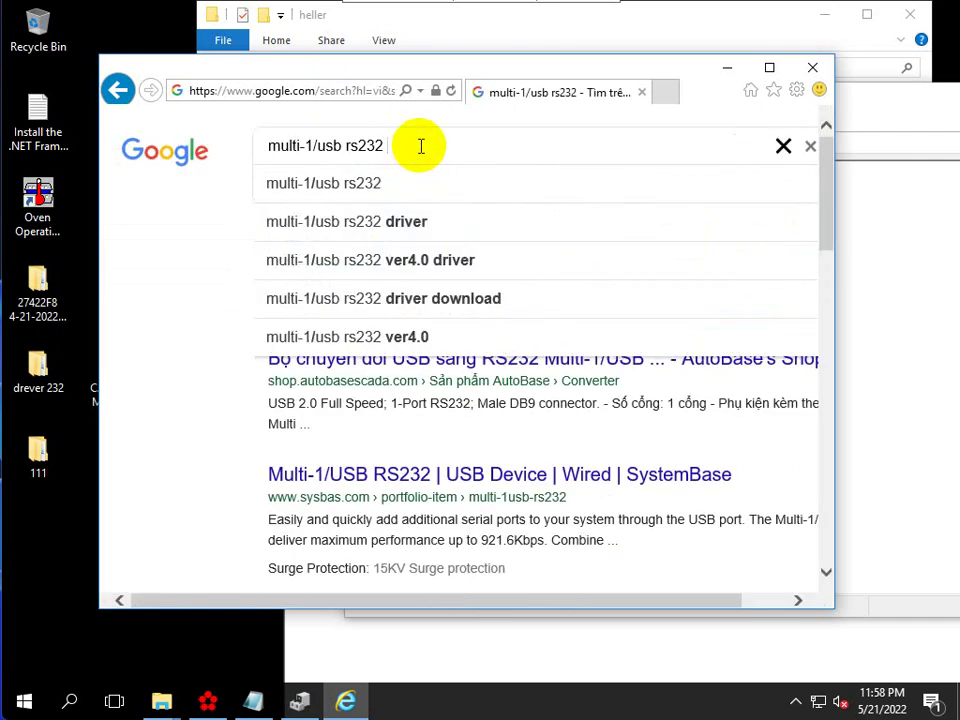
pyautogui.write('driver')
pyautogui.click(413, 184)
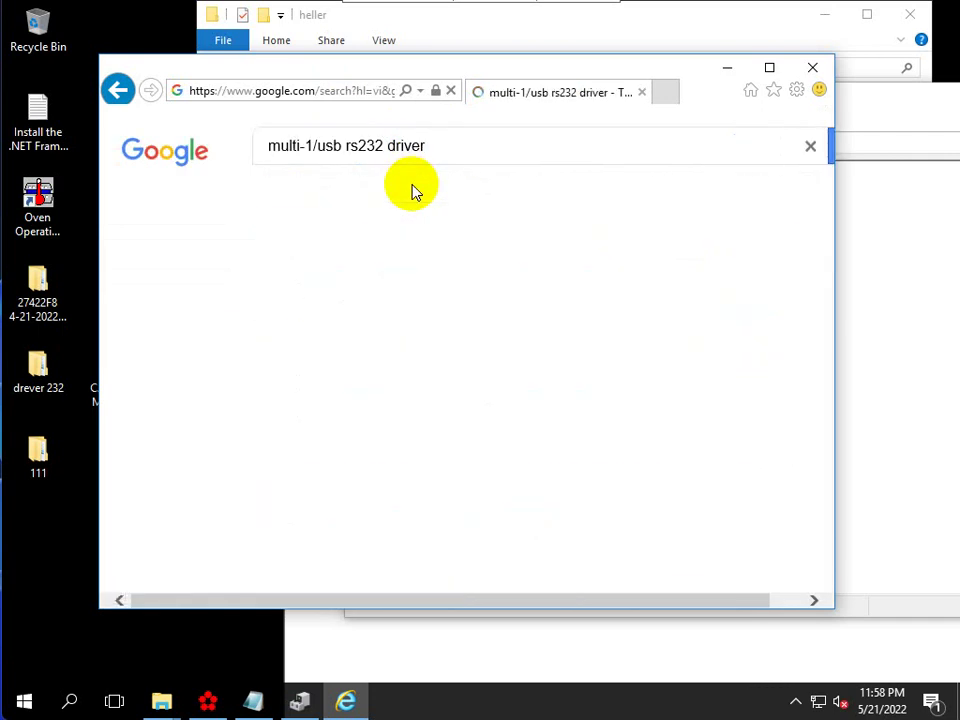
pyautogui.click(372, 335)
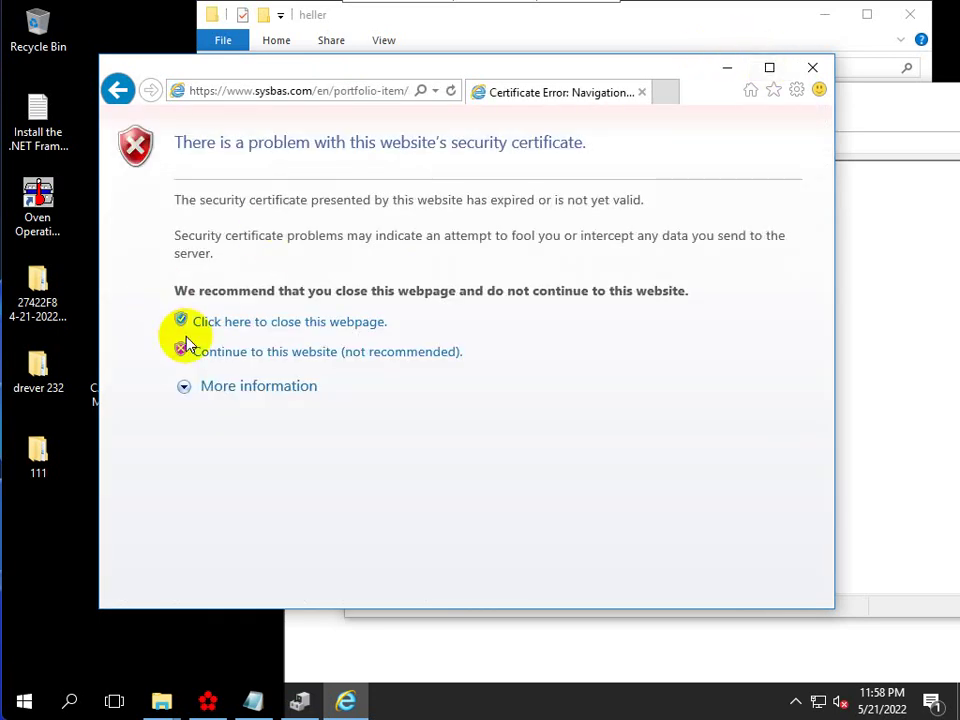
# Step: Expand the details of the website's certificate warning and close the webpage as recommended
pyautogui.click(236, 390)
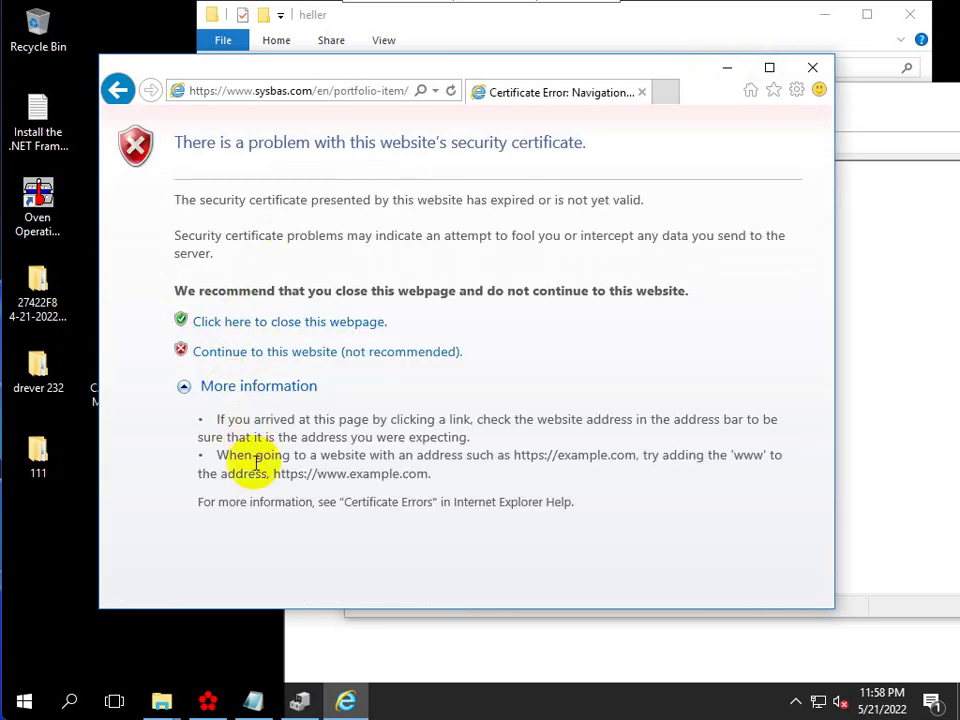
pyautogui.click(262, 323)
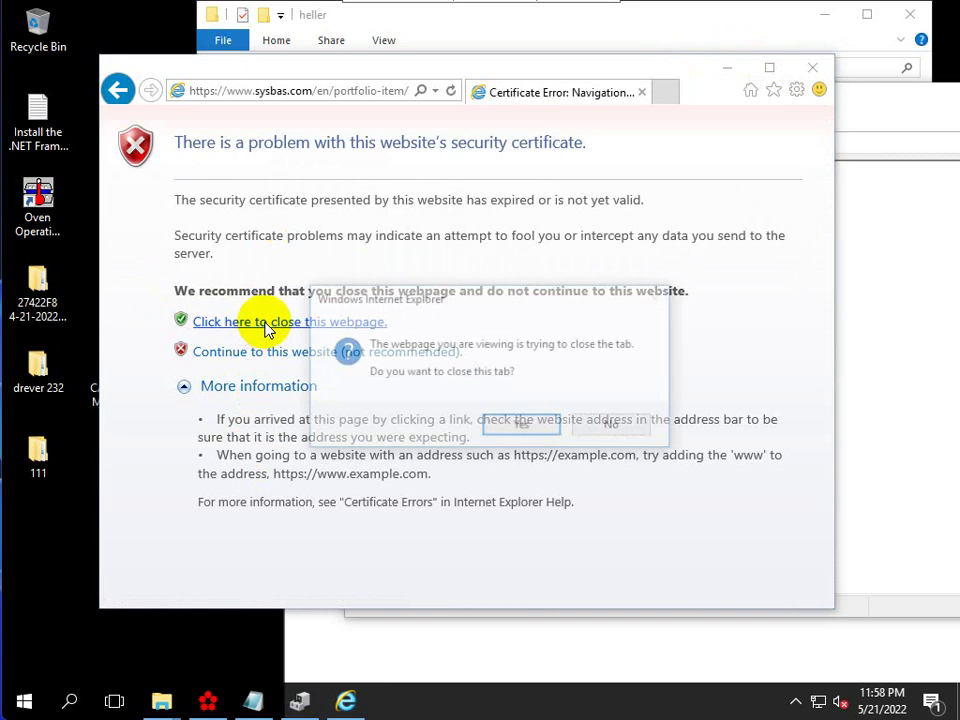
pyautogui.click(522, 425)
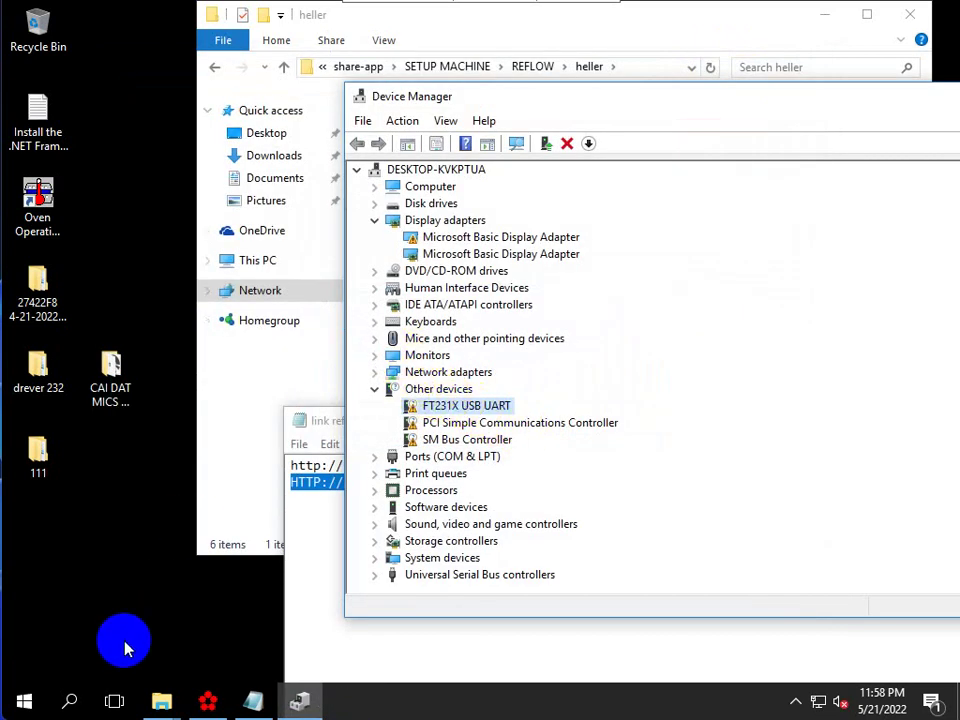
# Step: Find Internet Explorer with the Windows search and open it again
pyautogui.rightClick(65, 703)
pyautogui.click(75, 701)
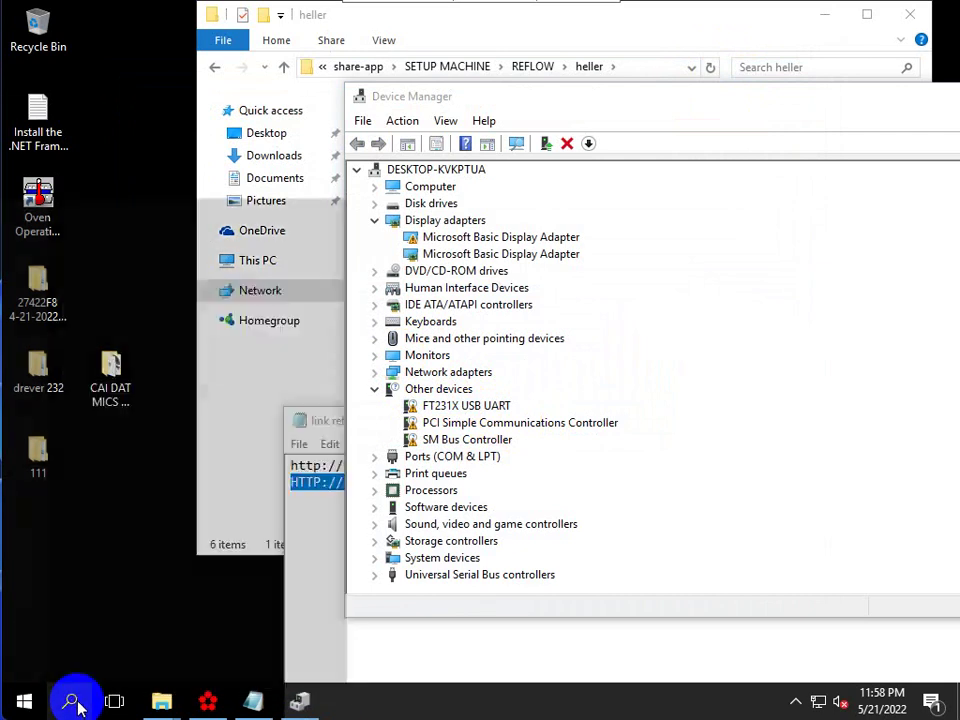
pyautogui.write('i')
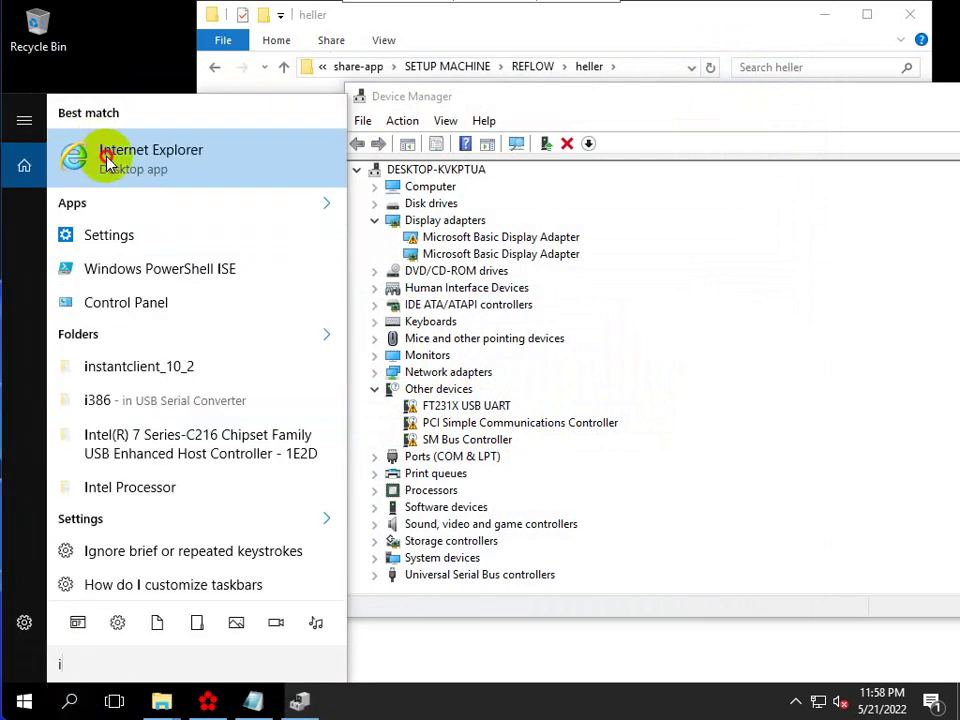
pyautogui.click(107, 214)
# Step: Go to the Google home page by way of a suggested google search, and decline the Chrome offer
pyautogui.click(436, 90)
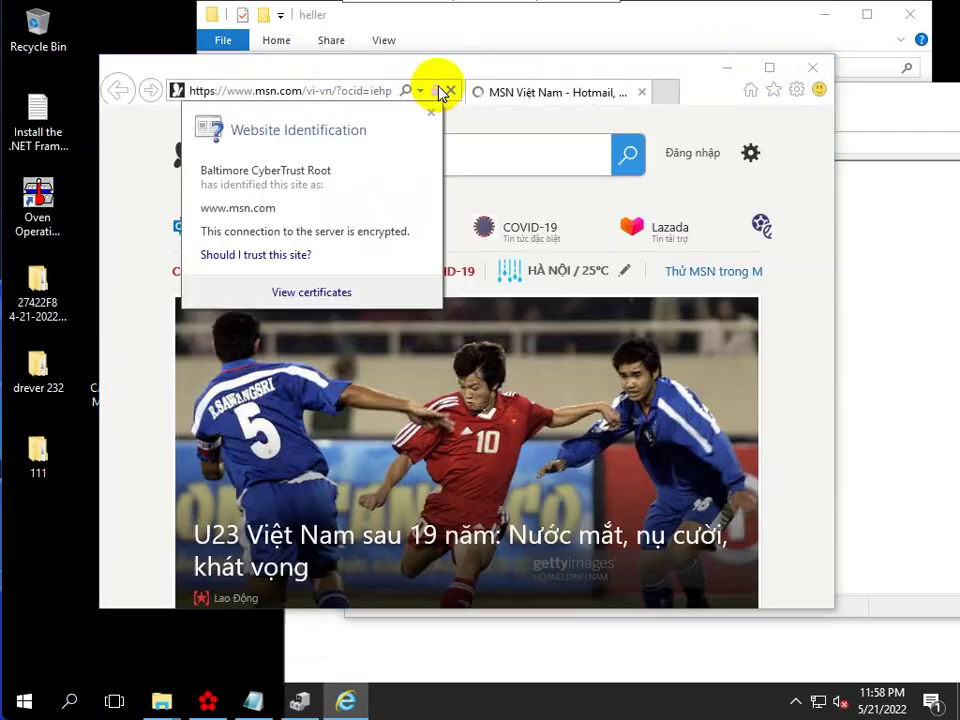
pyautogui.click(313, 95)
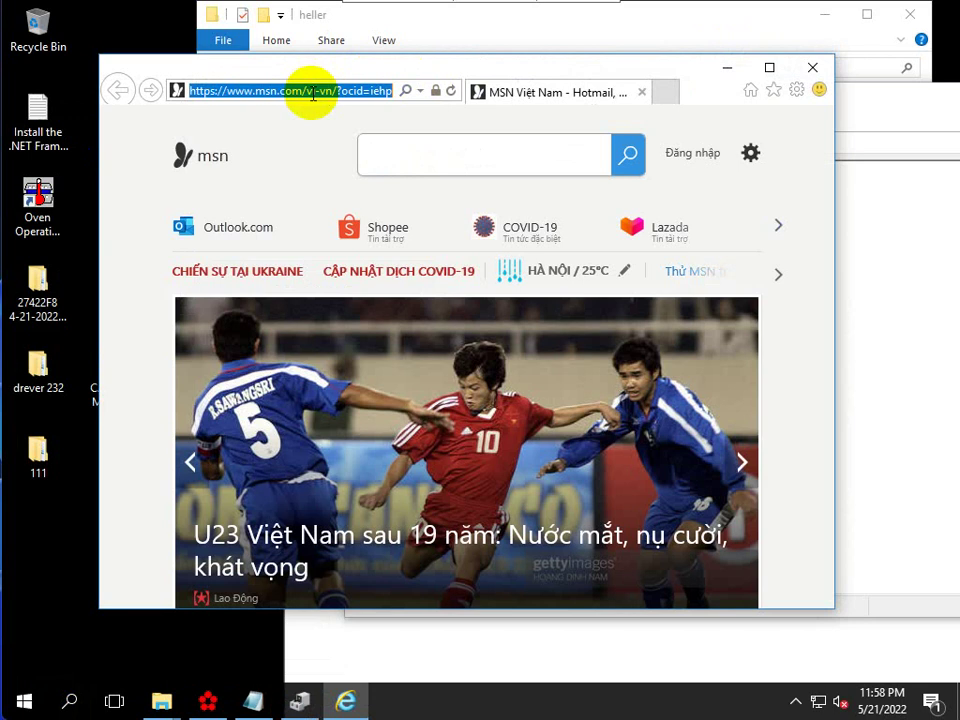
pyautogui.write('go.microsoft.com/')
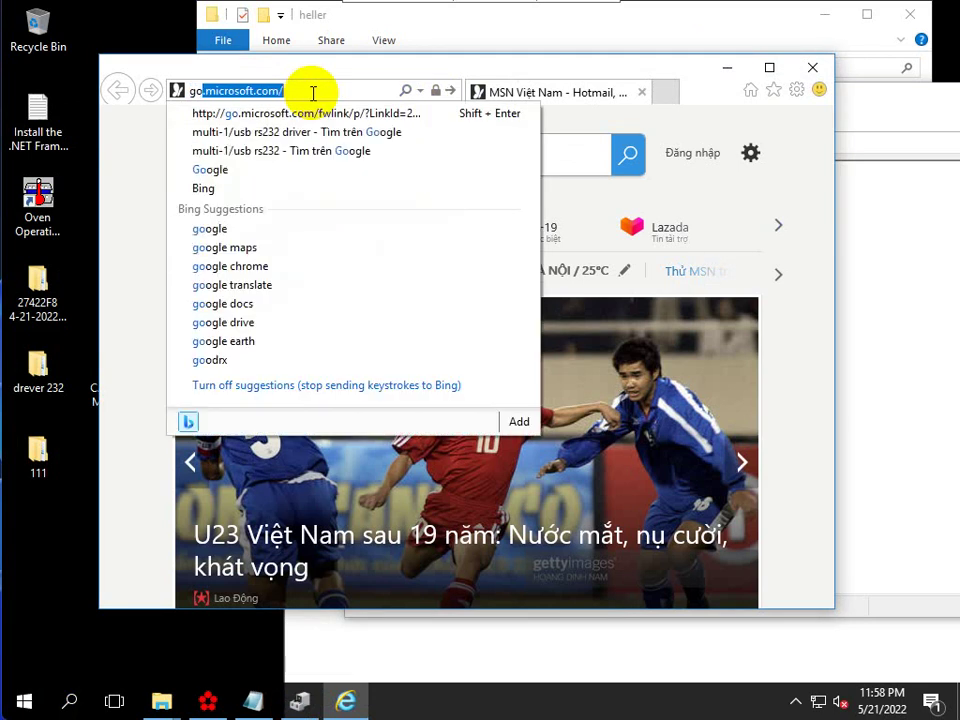
pyautogui.click(209, 228)
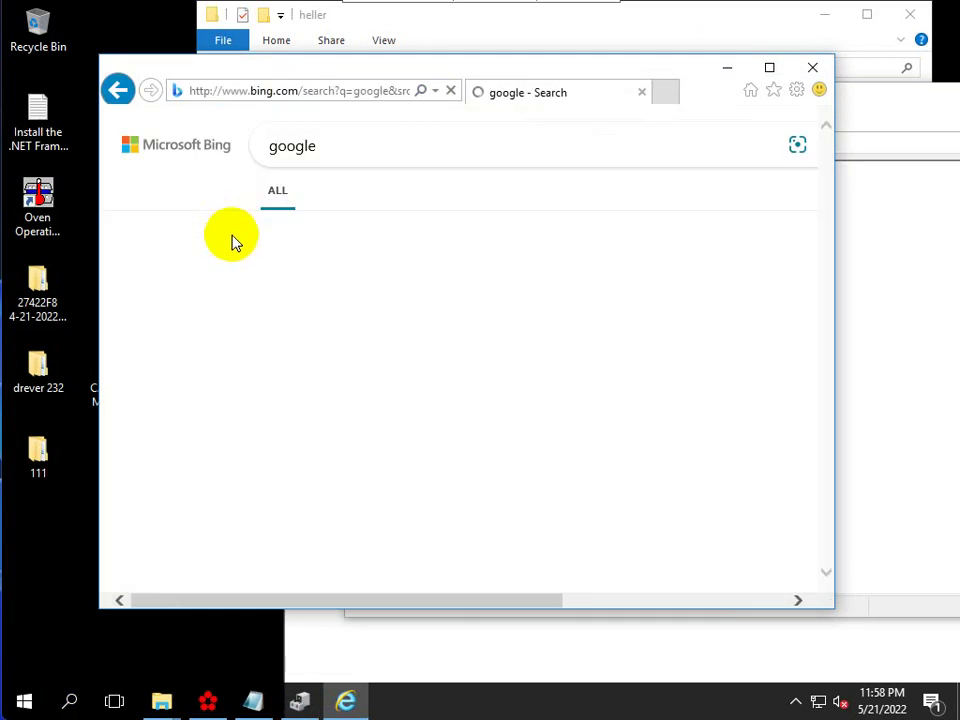
pyautogui.click(302, 364)
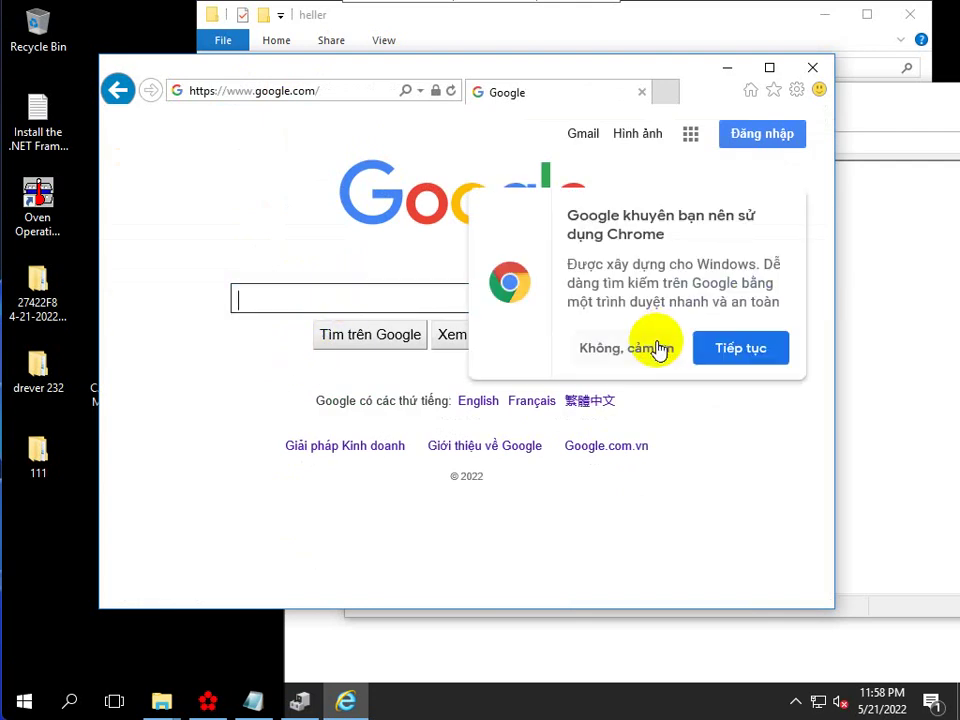
pyautogui.click(656, 347)
# Step: Search Google for multi-1/usb rs232 and refine the search to multi-1/usb rs232 driver
pyautogui.click(413, 302)
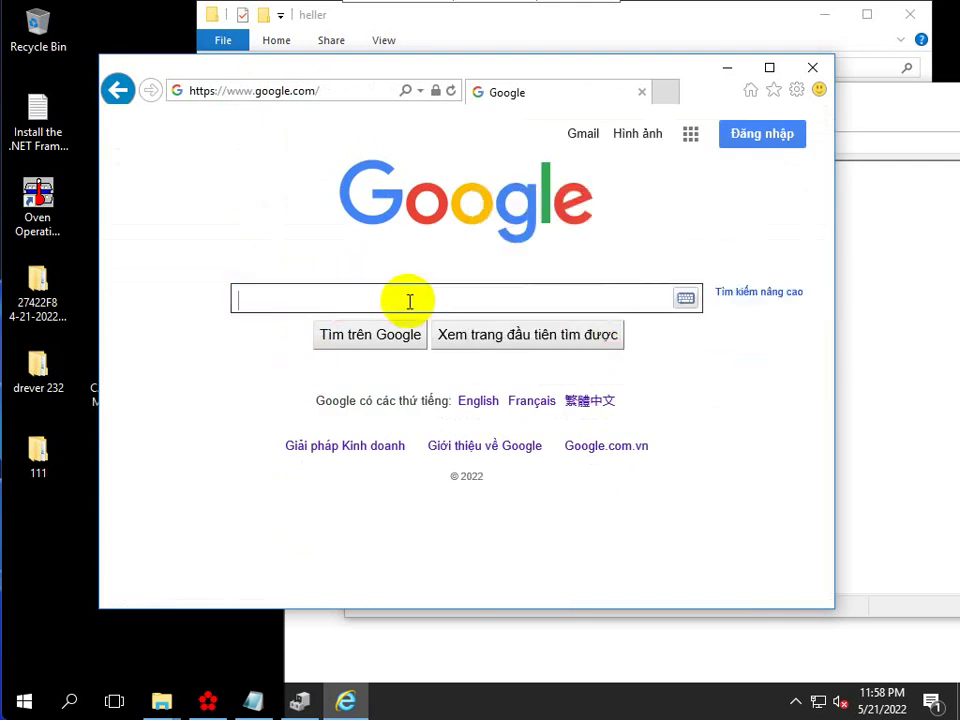
pyautogui.write('mu')
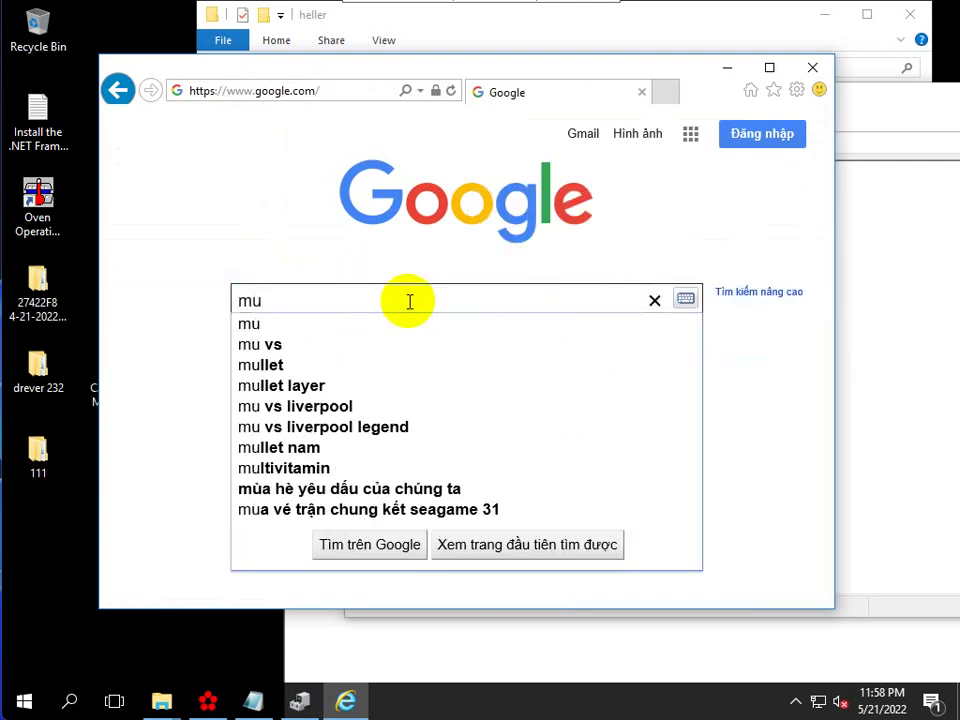
pyautogui.write('til 1')
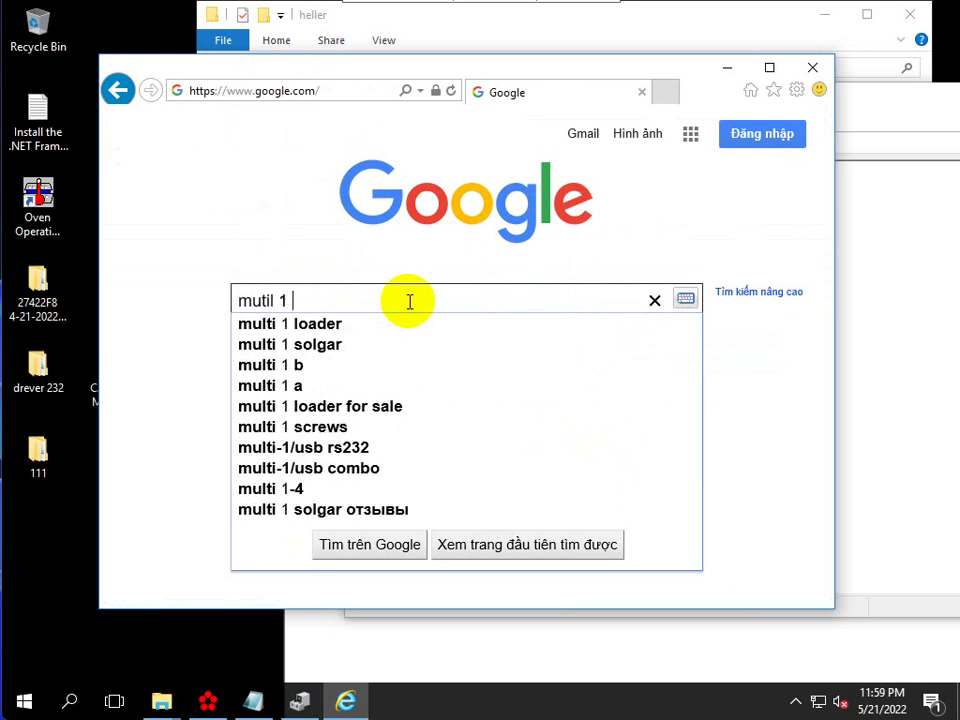
pyautogui.write(' ú')
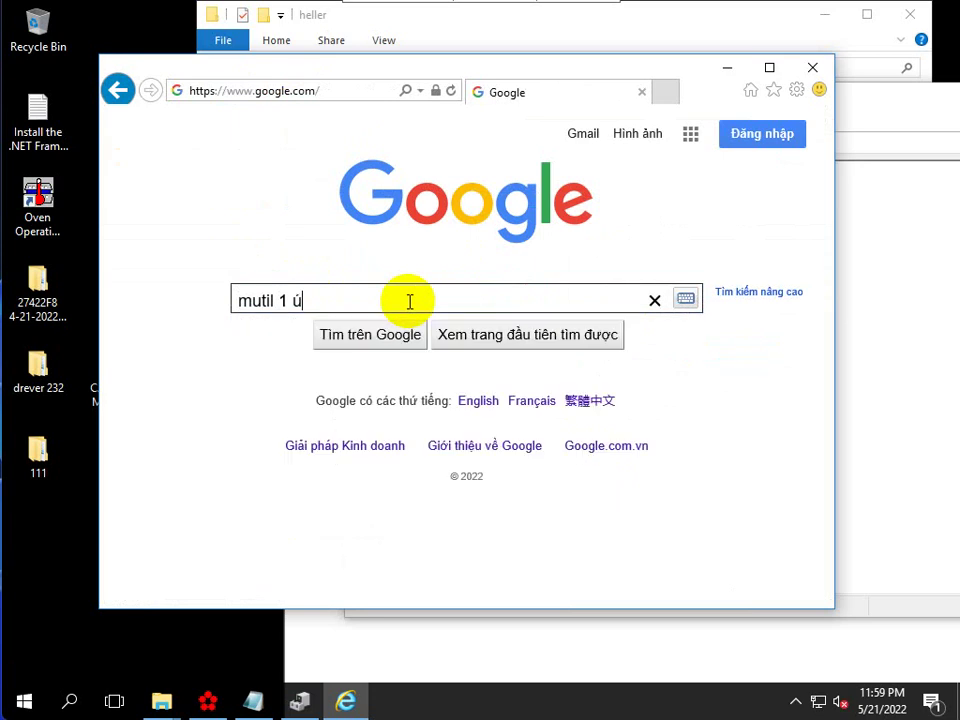
pyautogui.press('BackSpace')
pyautogui.write('us')
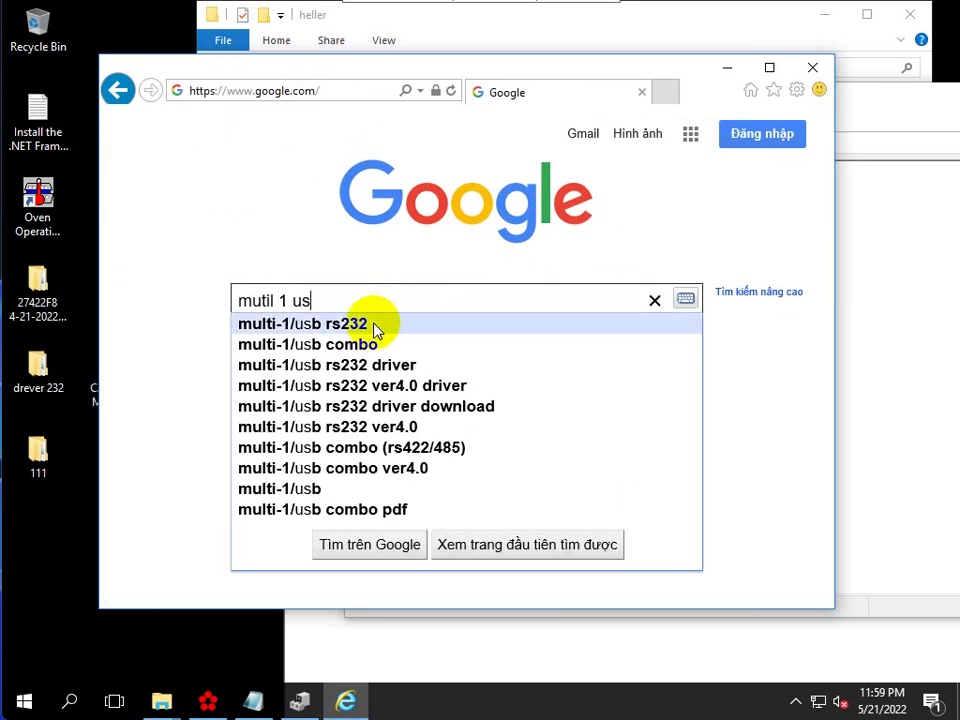
pyautogui.click(372, 326)
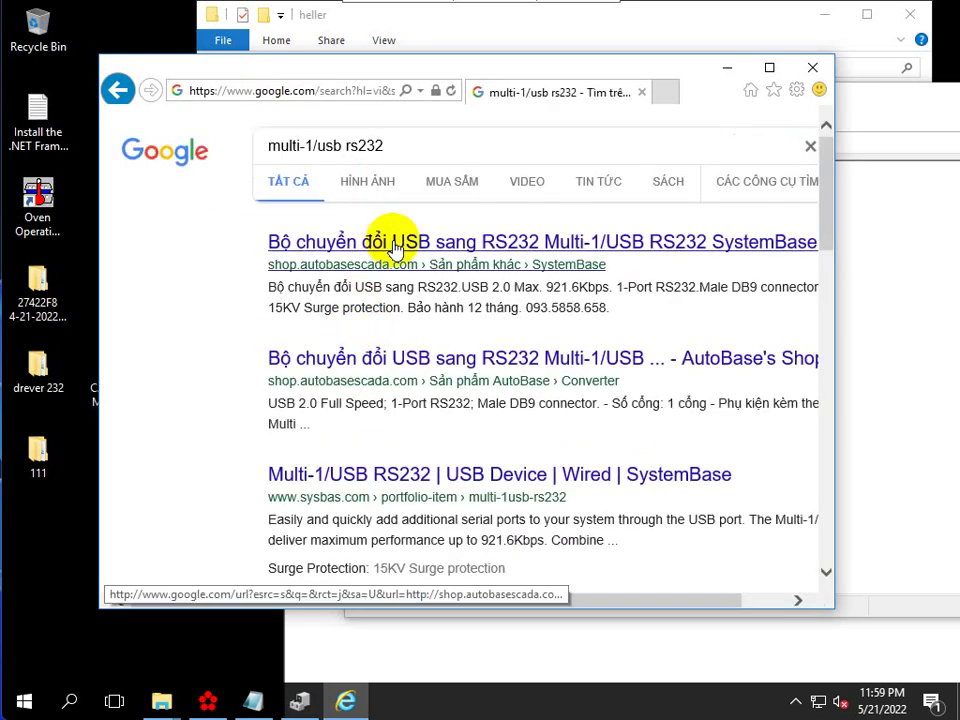
pyautogui.click(410, 145)
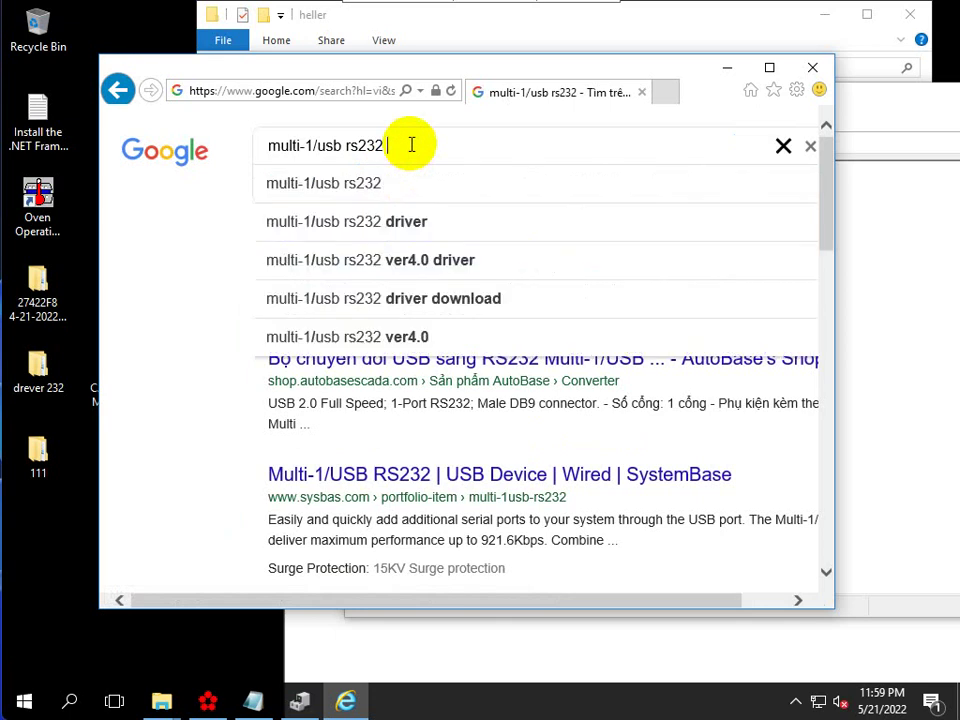
pyautogui.click(396, 218)
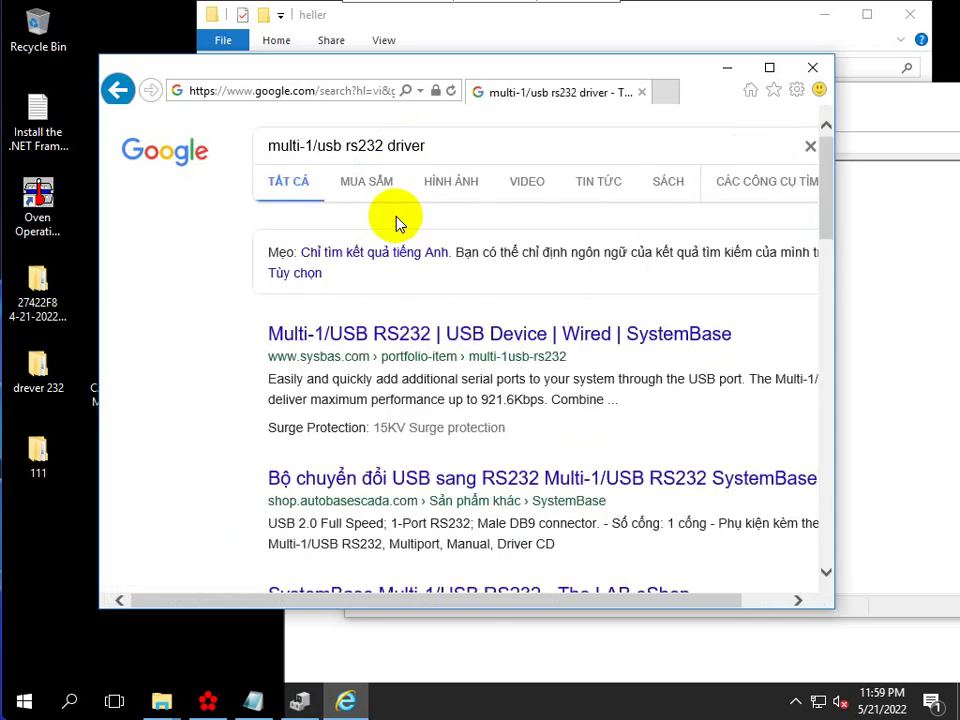
# Step: Open the SystemBase Multi-1/USB RS232 result, continue past the certificate warning, and maximize the browser window
pyautogui.rightClick(381, 332)
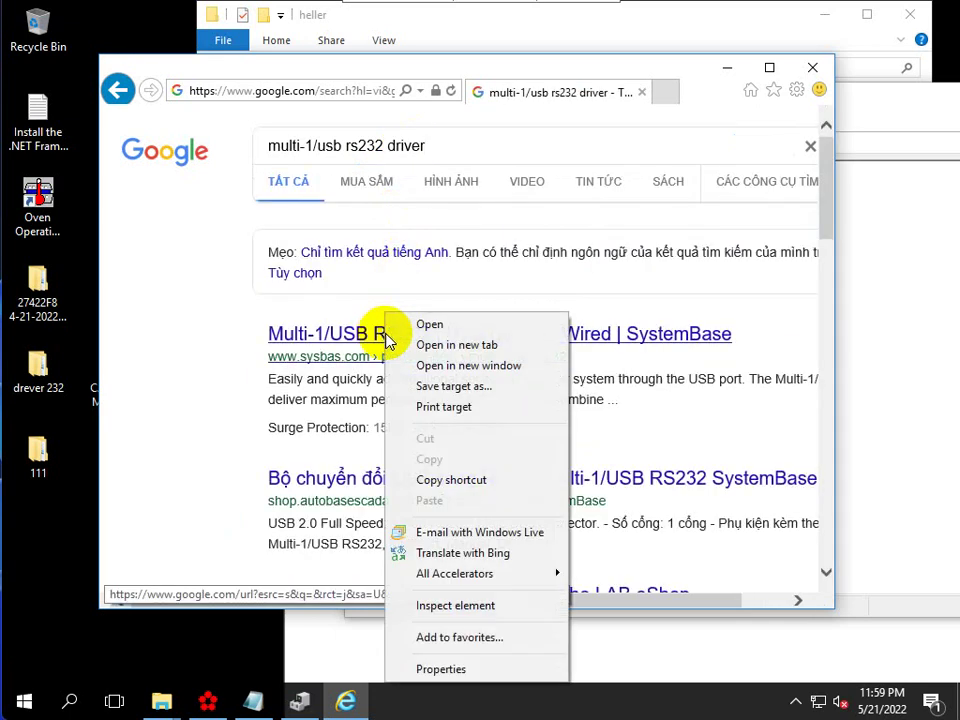
pyautogui.click(420, 329)
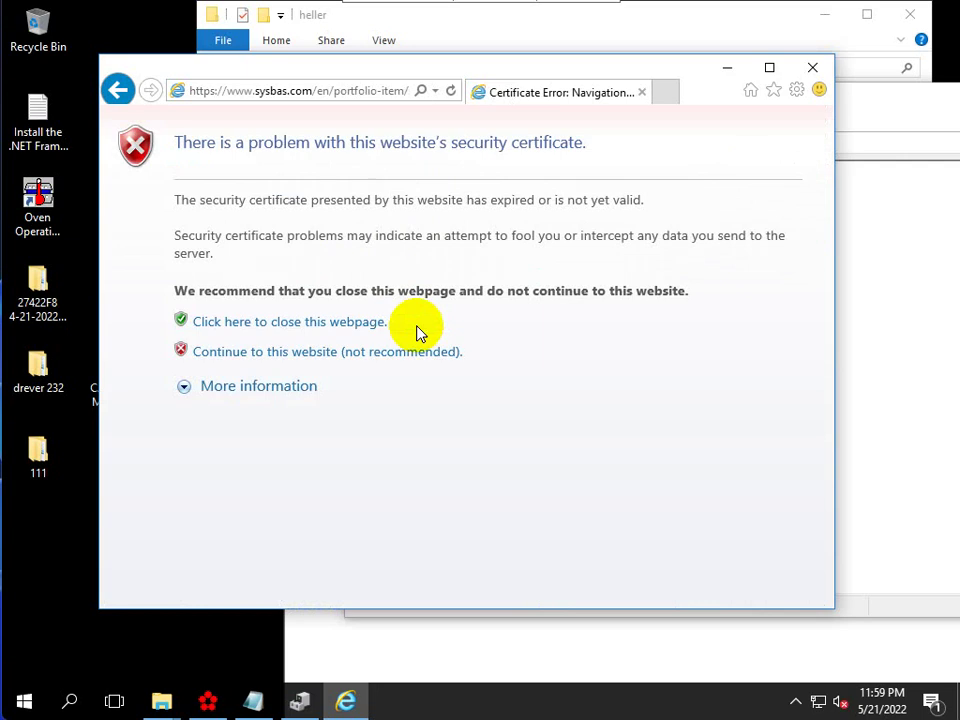
pyautogui.click(329, 356)
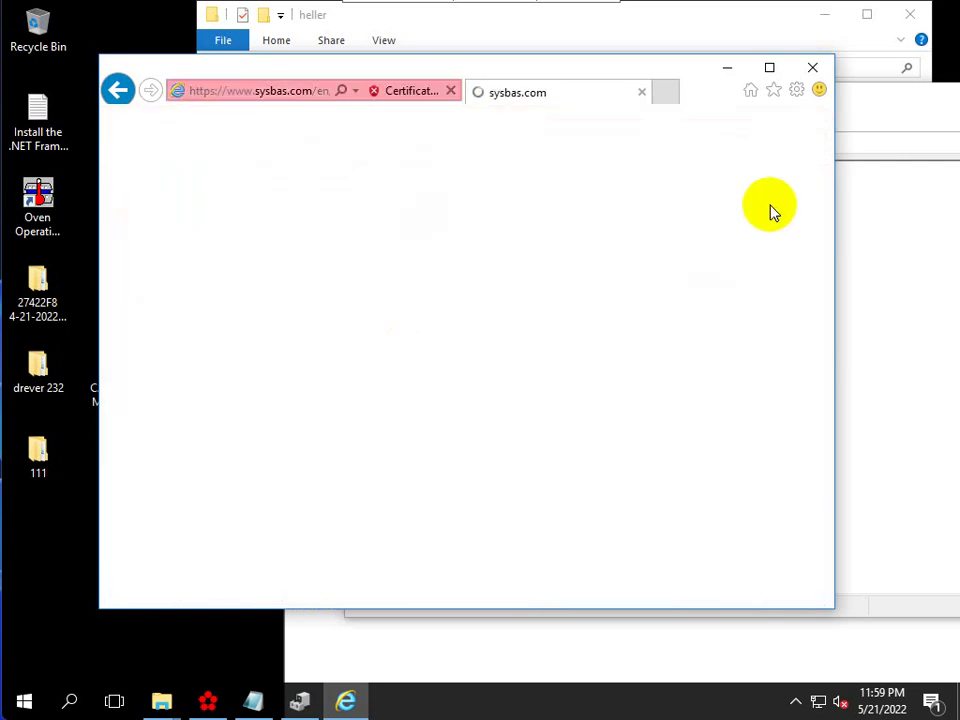
pyautogui.click(769, 67)
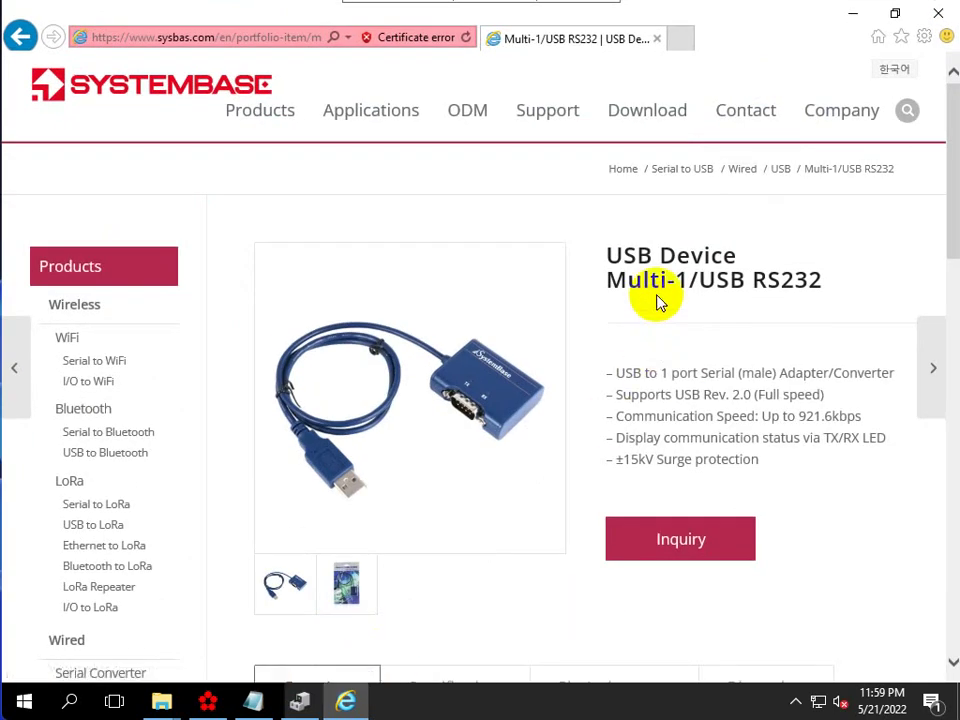
# Step: Show the download options for the Multi-1/USB RS232 device on its product page
pyautogui.scroll(-1, 601, 408)
pyautogui.scroll(-3, 601, 408)
pyautogui.click(754, 401)
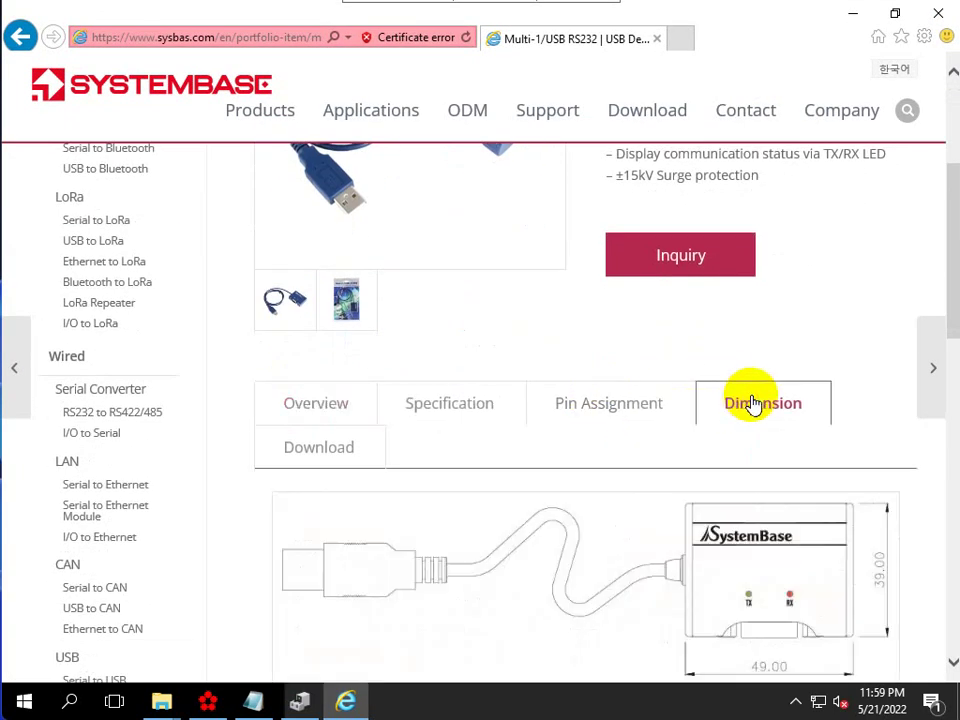
pyautogui.click(322, 447)
pyautogui.scroll(-3, 340, 445)
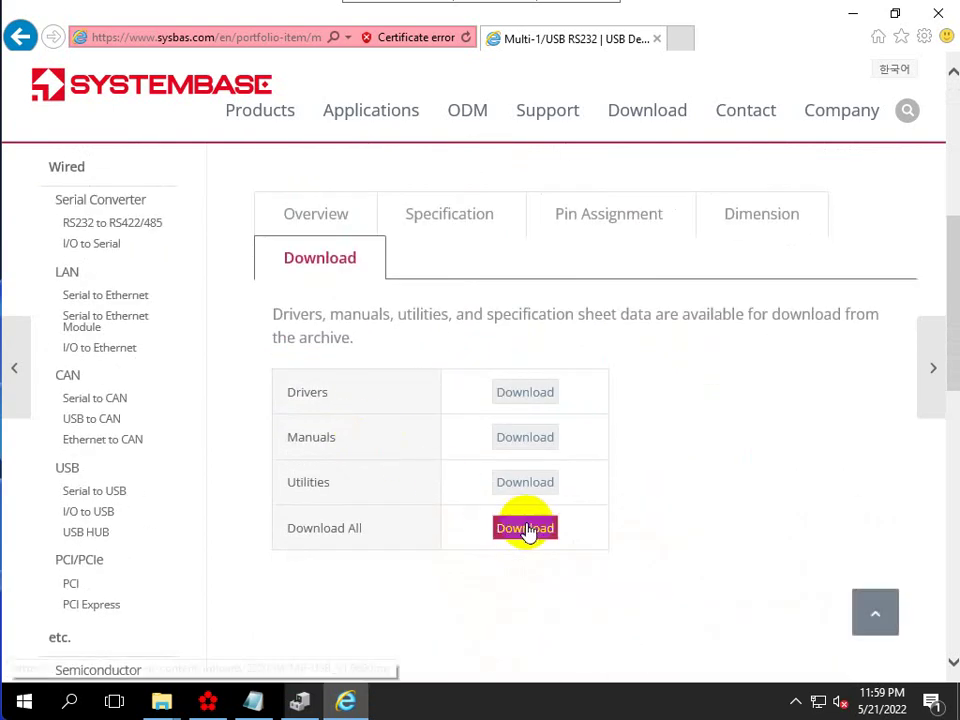
# Step: Download the complete Download All package and save it to the desktop as MP-USB_V1.0600
pyautogui.click(527, 530)
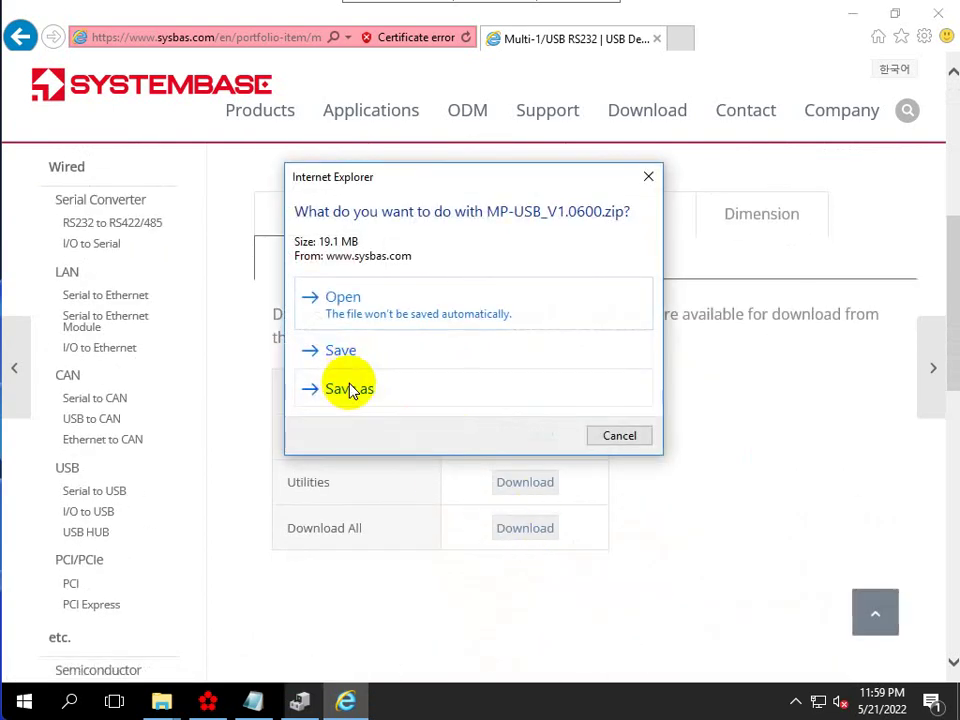
pyautogui.click(352, 392)
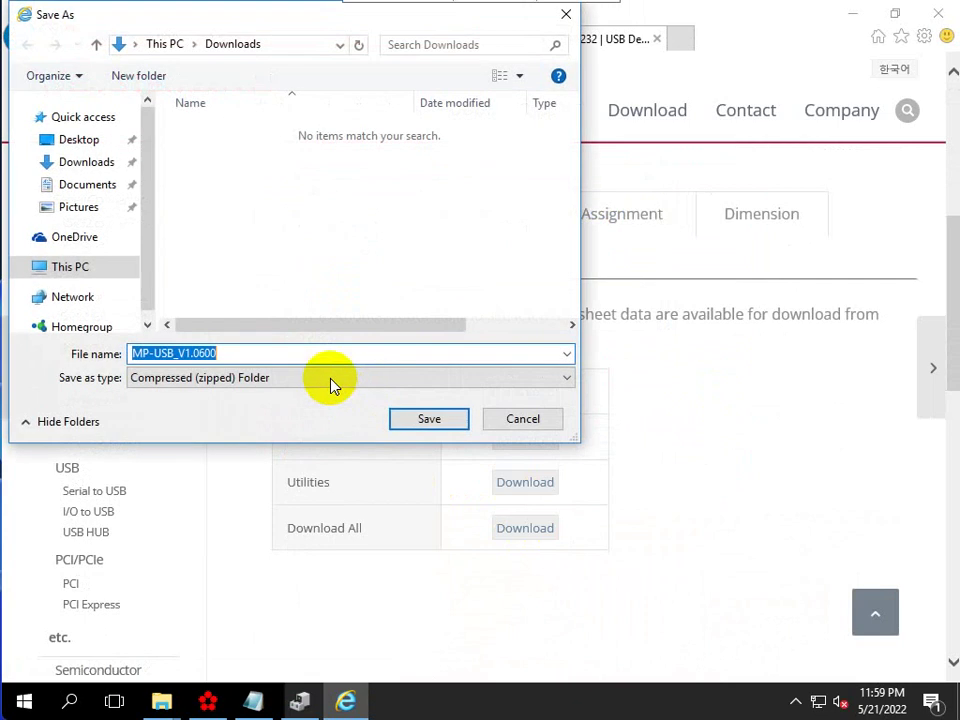
pyautogui.click(60, 145)
pyautogui.click(409, 419)
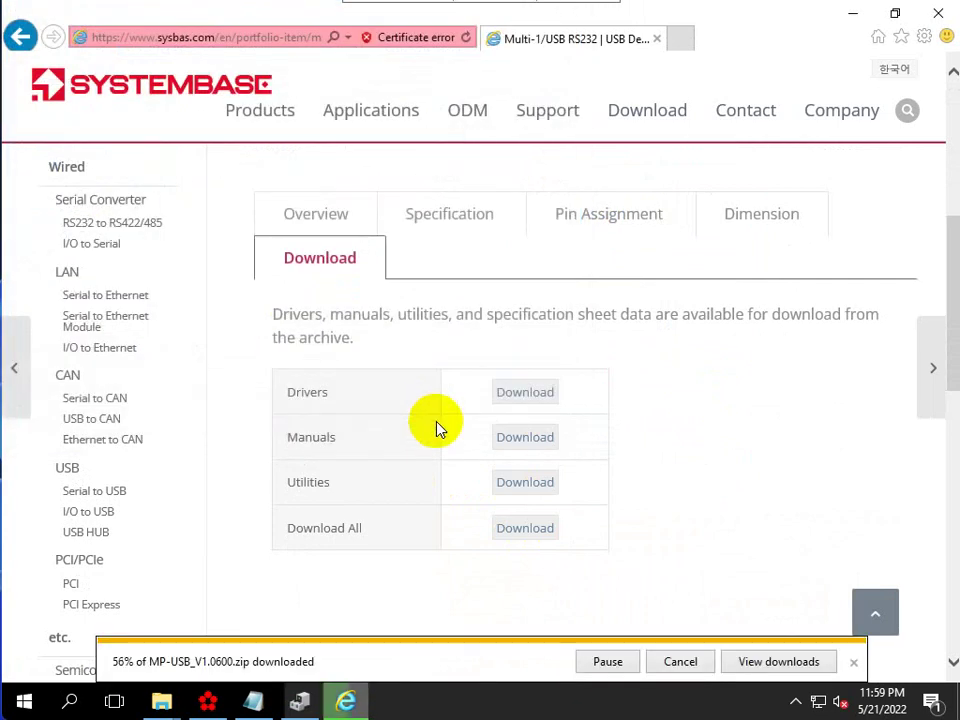
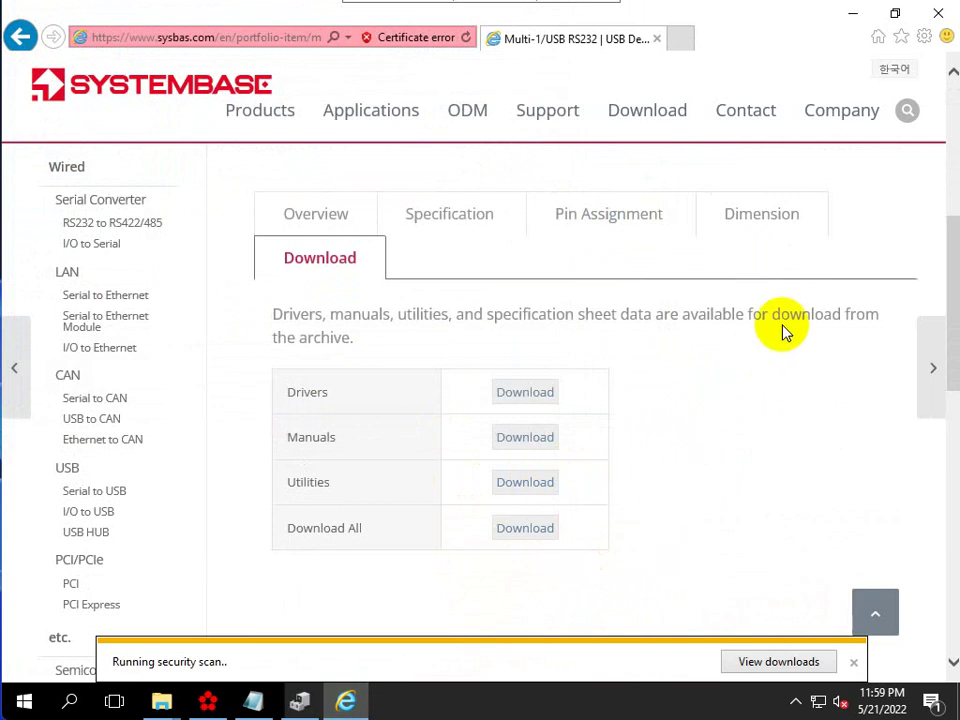
# Step: Minimize the browser and extract the MP-USB_V1.0600 archive into the desktop's MP-USB_V1.0600 folder
pyautogui.click(853, 17)
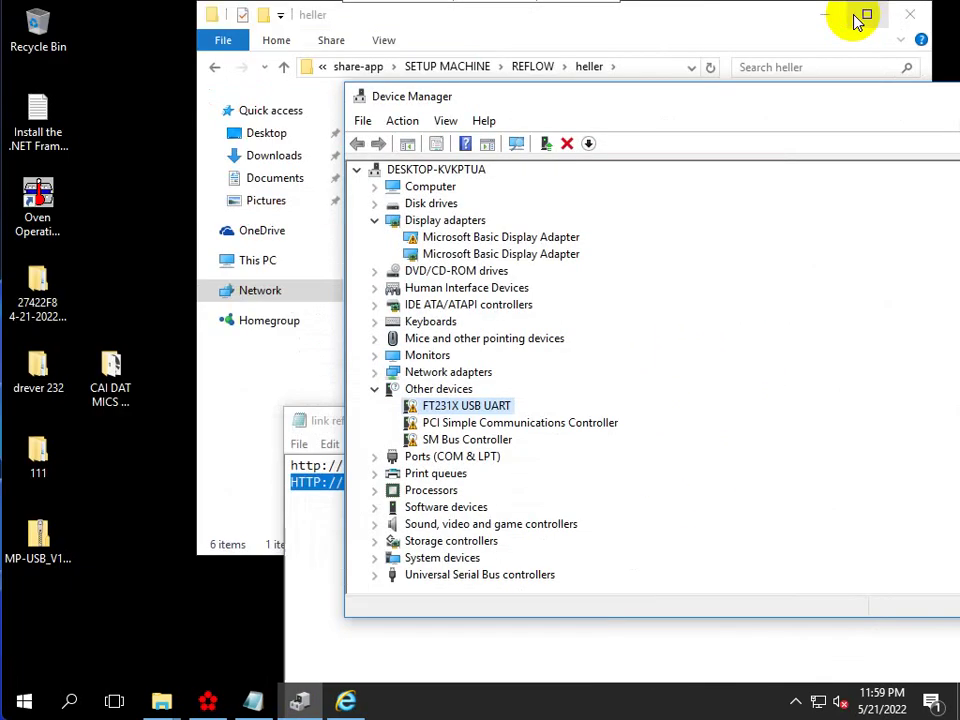
pyautogui.rightClick(38, 538)
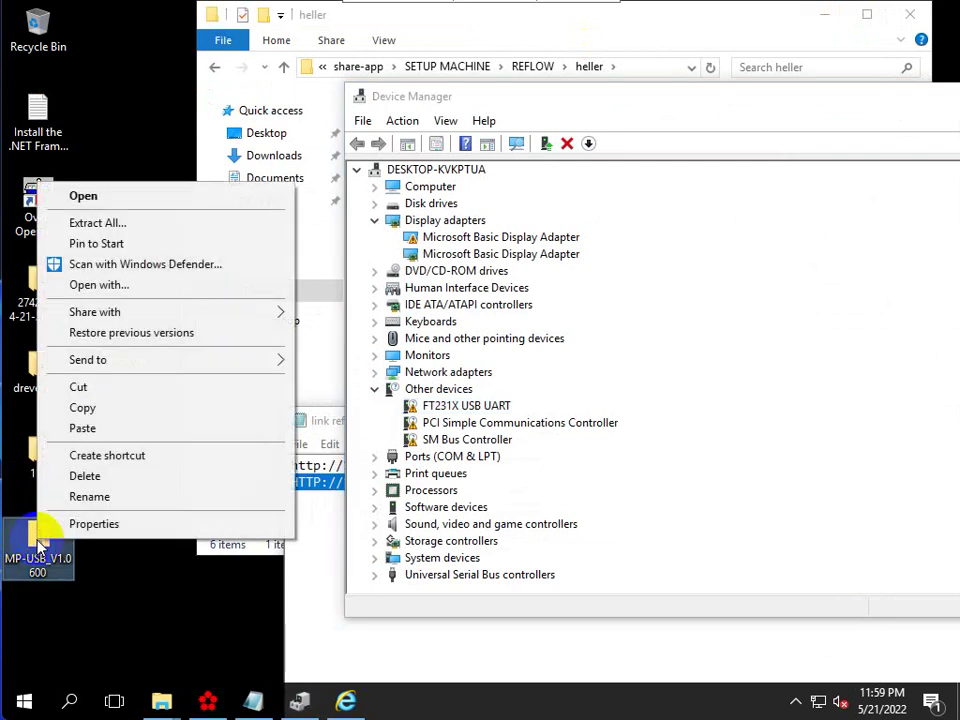
pyautogui.click(125, 228)
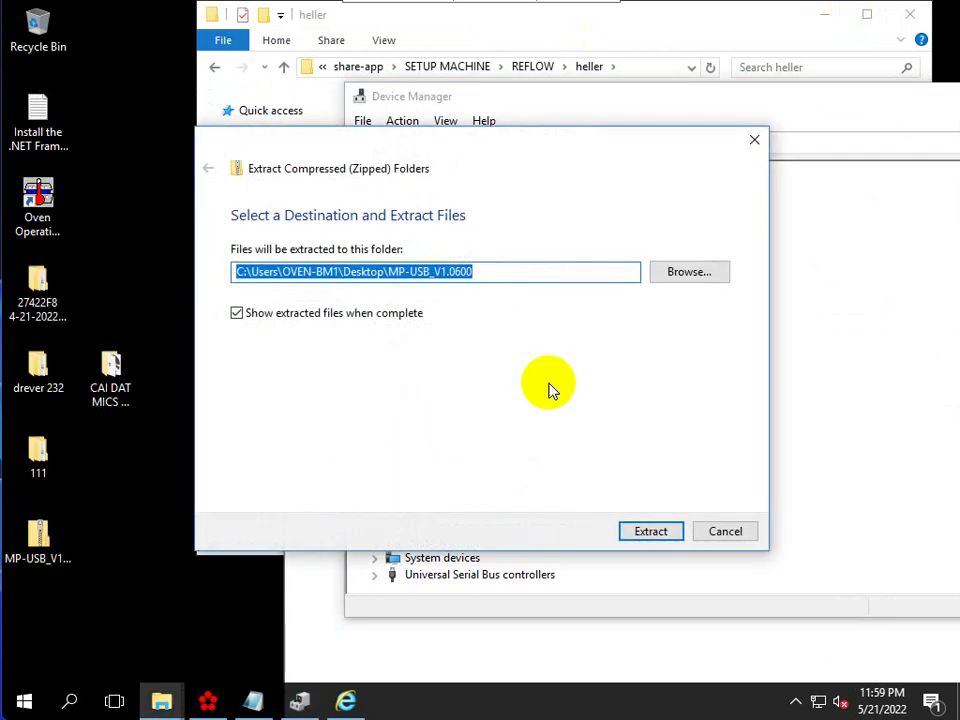
pyautogui.click(662, 531)
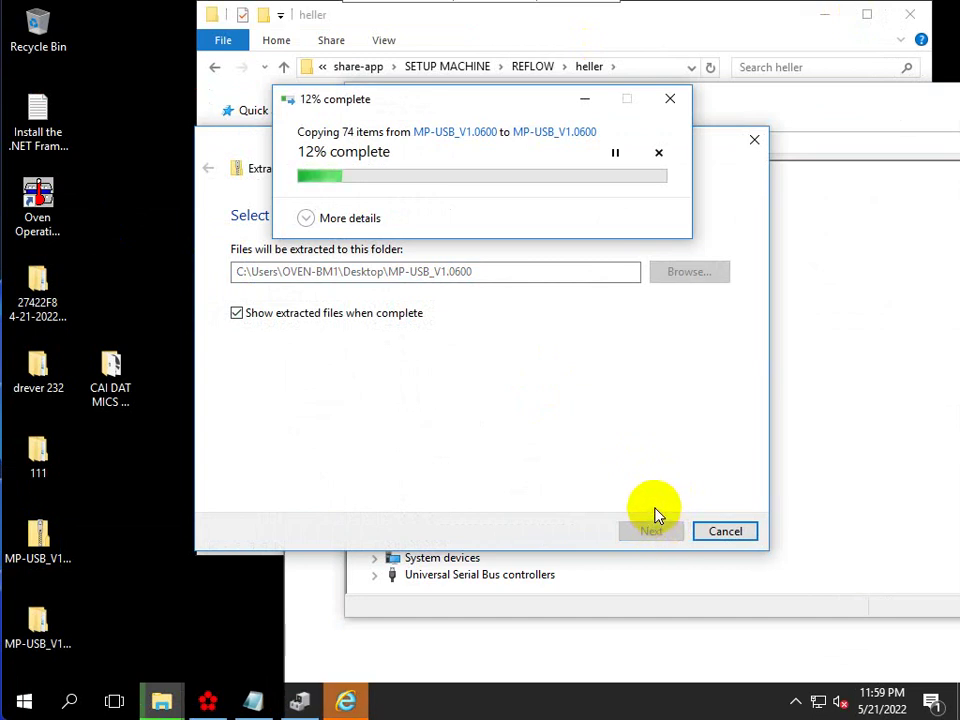
pyautogui.click(347, 702)
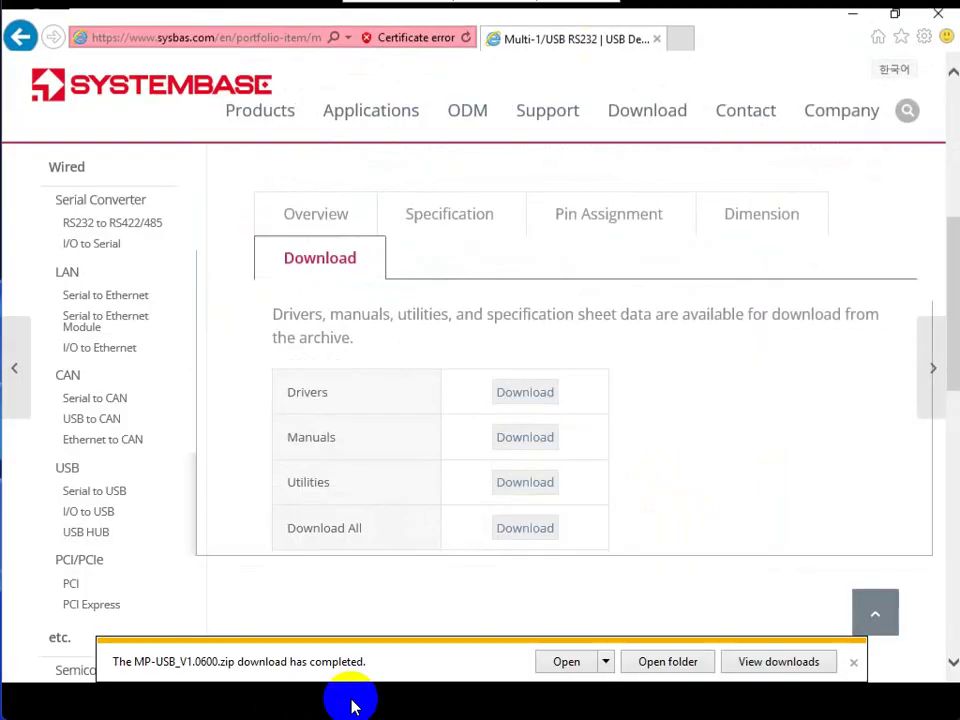
pyautogui.click(347, 702)
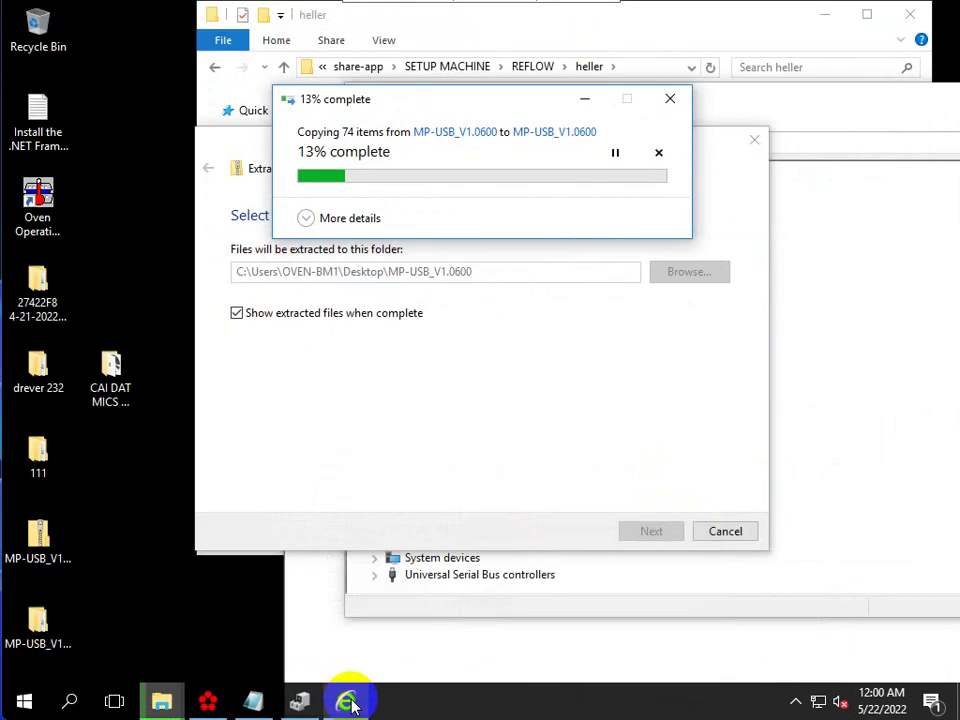
pyautogui.click(308, 221)
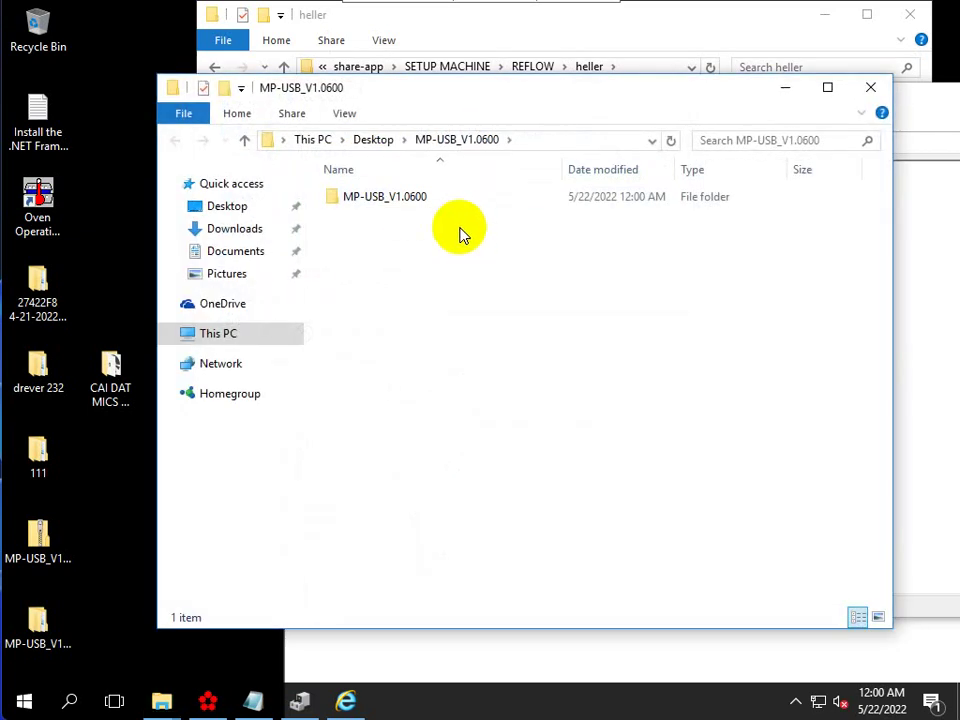
# Step: Close the extracted folder's window and start a manual driver update for the FT231X USB UART, browsing this computer for the driver
pyautogui.click(893, 92)
pyautogui.click(424, 403)
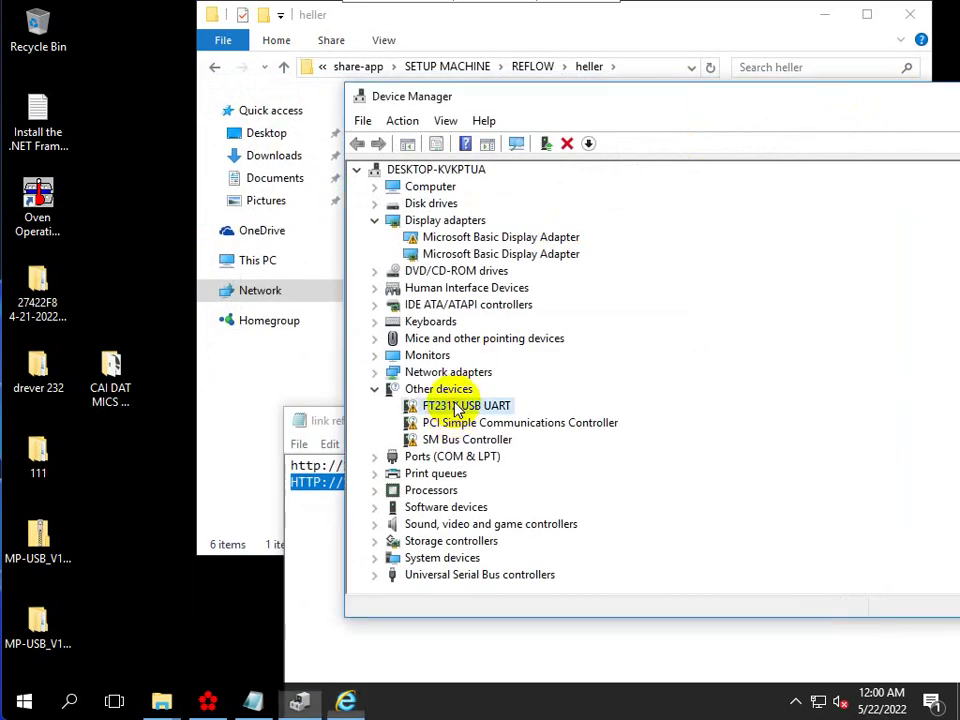
pyautogui.rightClick(455, 406)
pyautogui.click(490, 416)
pyautogui.click(497, 401)
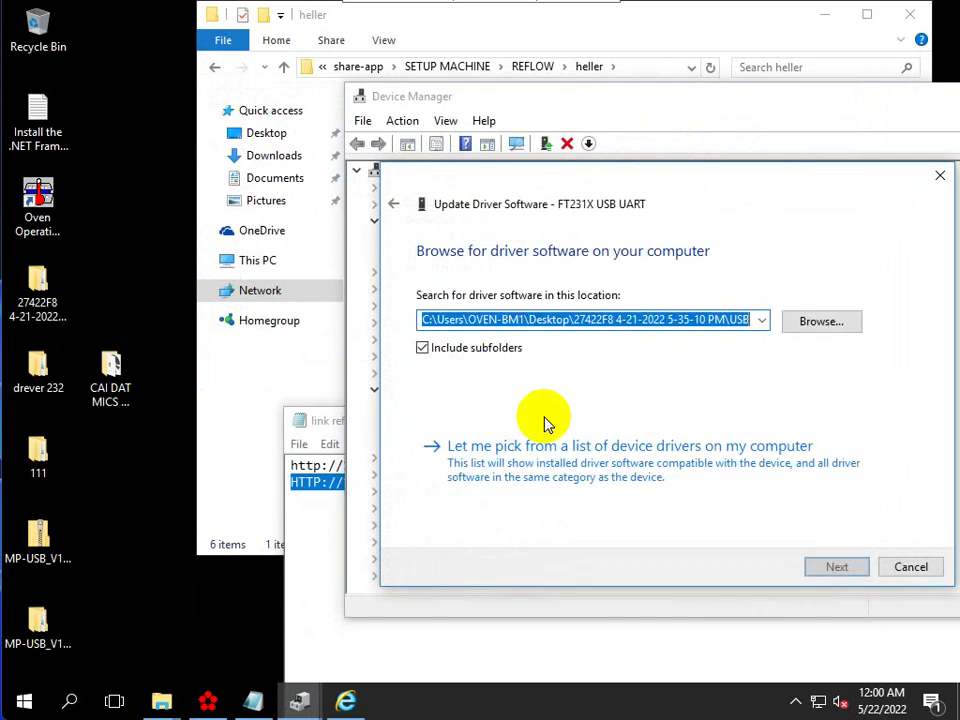
# Step: Set the desktop's MP-USB_V1.0600 folder as the driver search location, install the driver from it, and close the update wizard
pyautogui.click(820, 321)
pyautogui.click(422, 354)
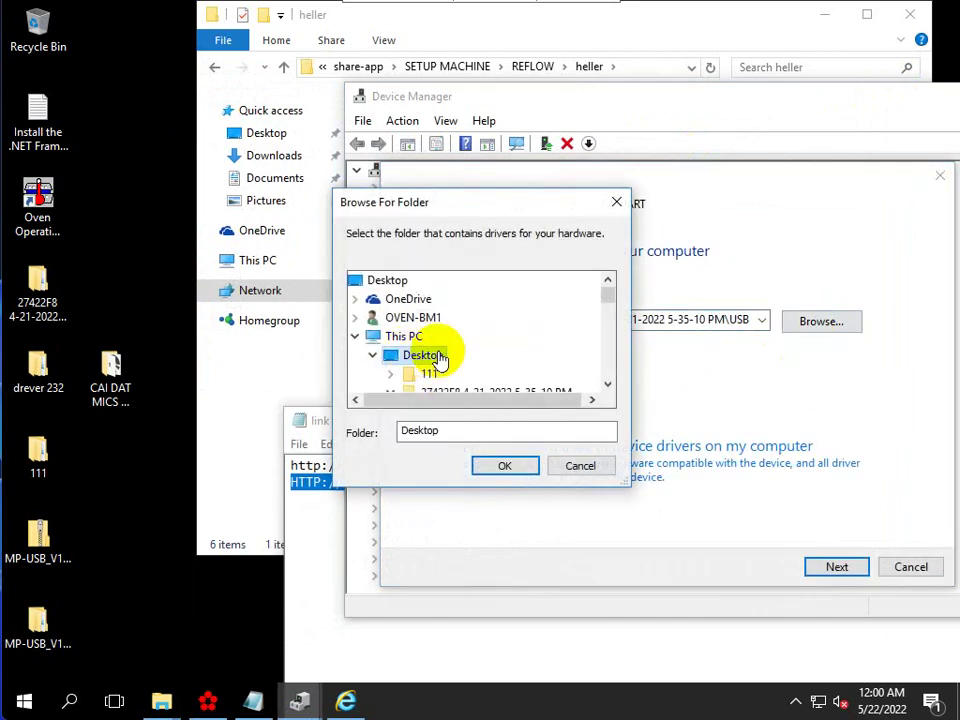
pyautogui.scroll(-1, 465, 340)
pyautogui.scroll(-6, 465, 340)
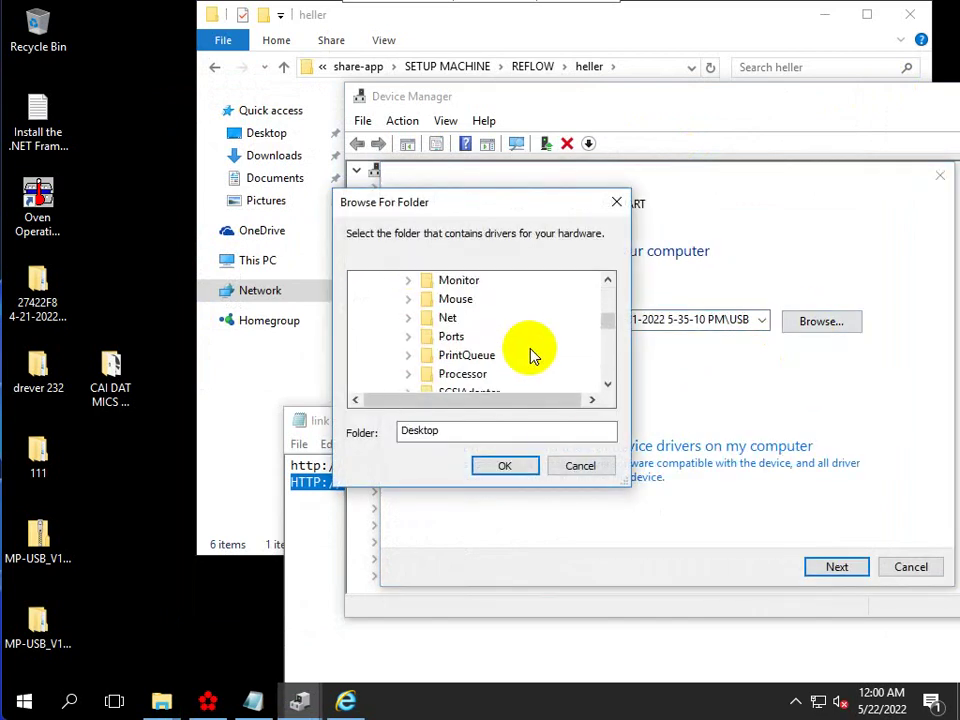
pyautogui.scroll(-2, 535, 355)
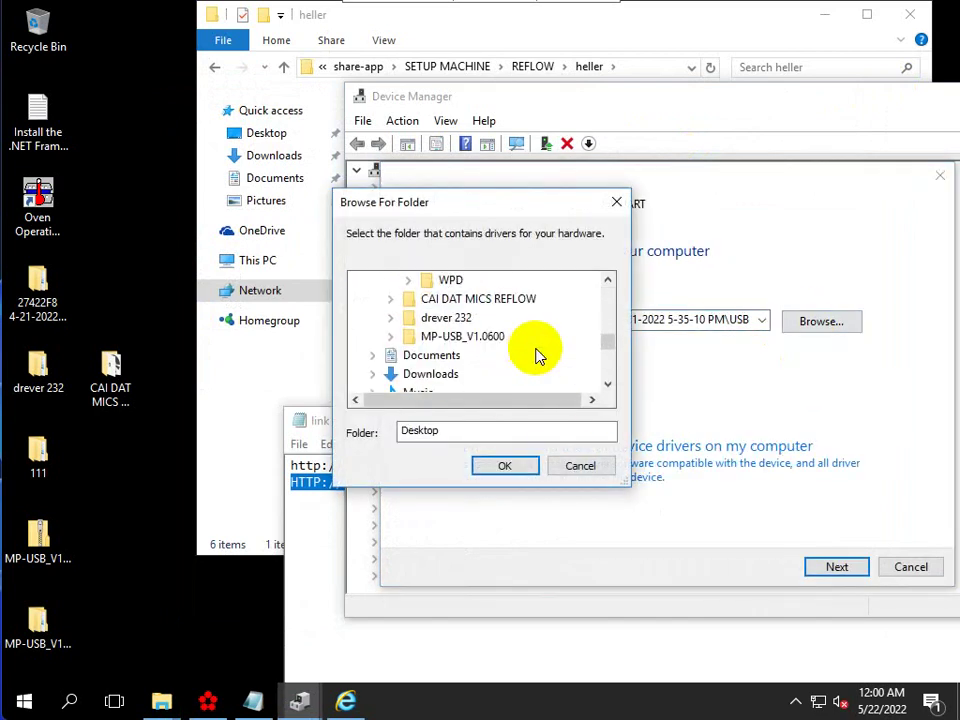
pyautogui.click(482, 338)
pyautogui.click(505, 466)
pyautogui.click(836, 567)
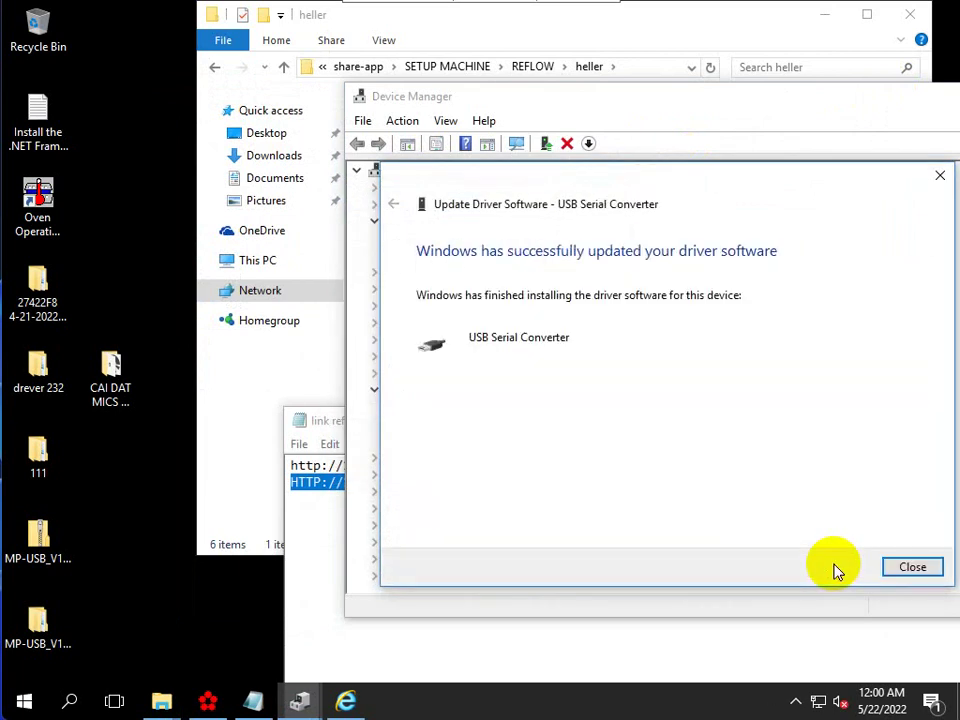
pyautogui.click(908, 566)
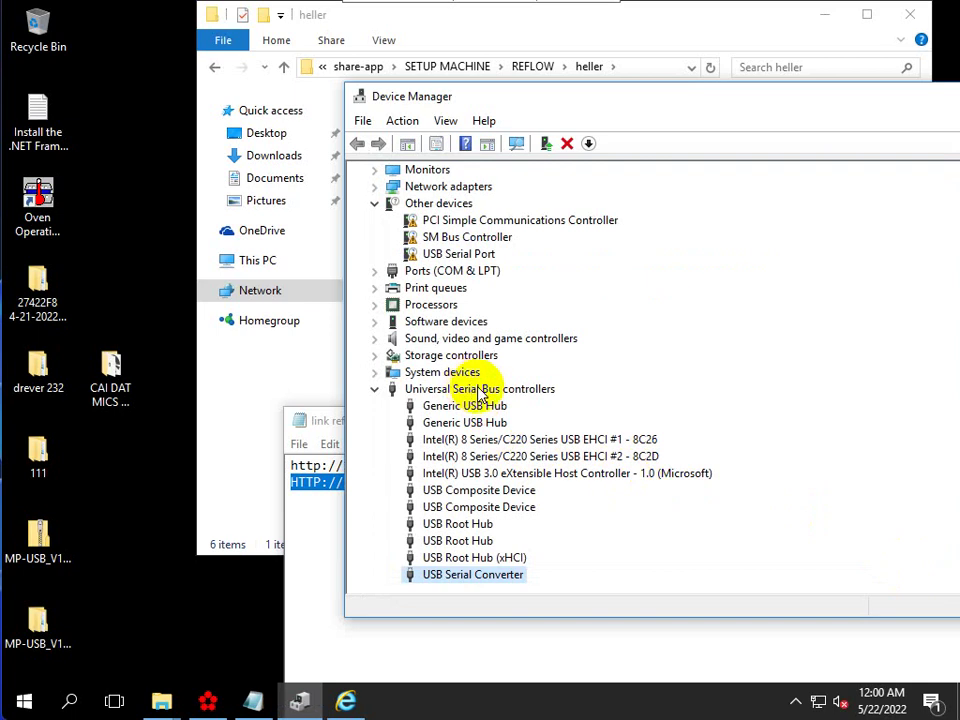
# Step: Expand the COM & LPT ports, install the USB Serial Port driver from the location already set, and select the installed port
pyautogui.scroll(4, 480, 393)
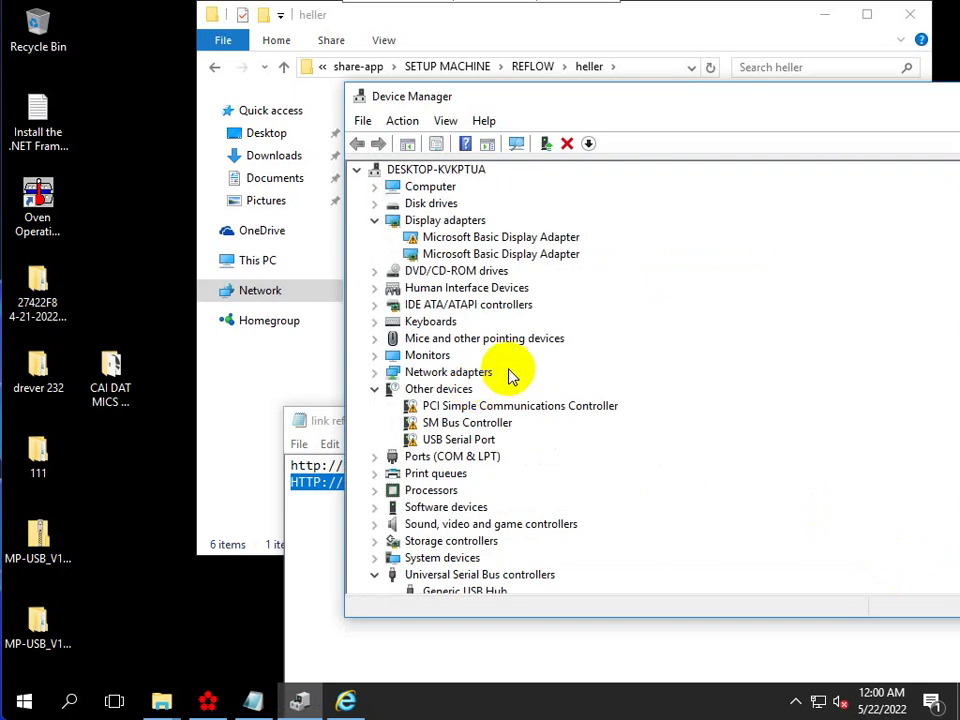
pyautogui.click(375, 456)
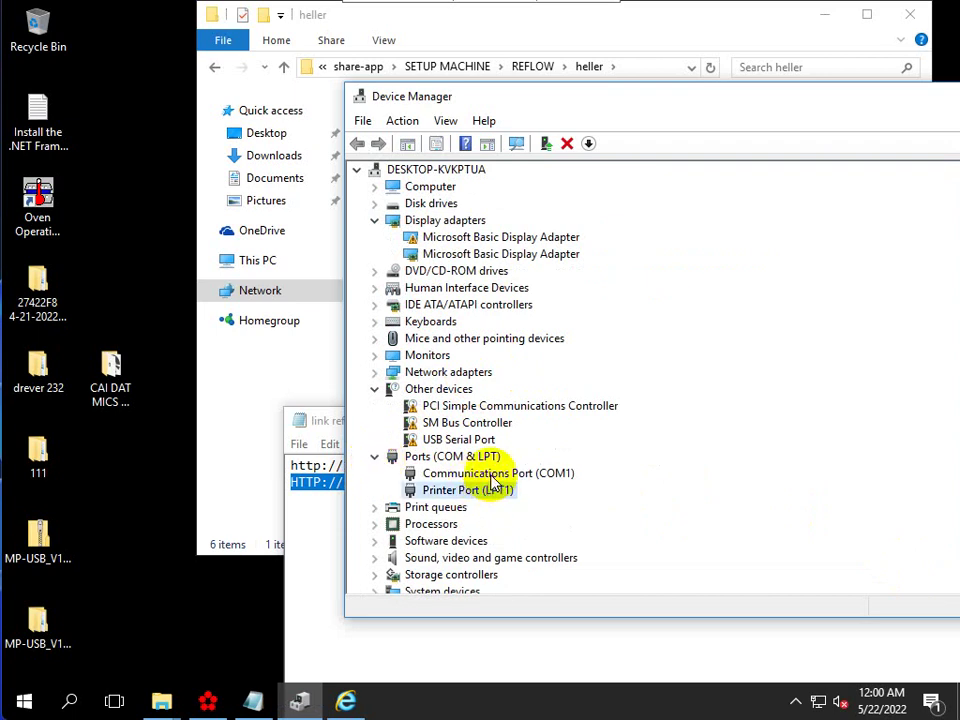
pyautogui.click(476, 441)
pyautogui.rightClick(495, 446)
pyautogui.click(517, 458)
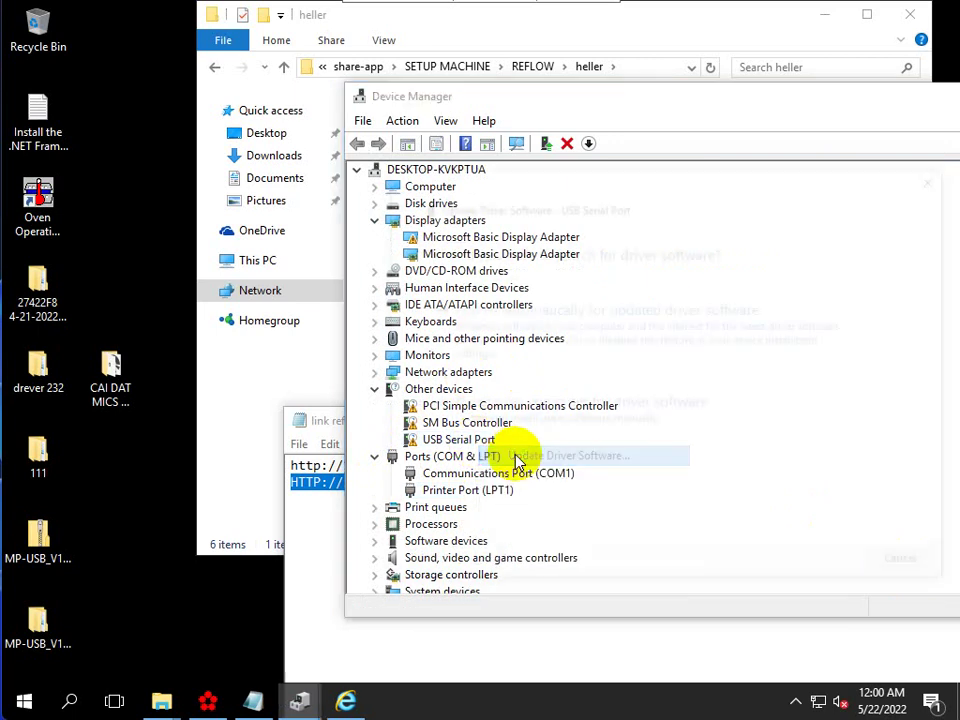
pyautogui.click(668, 412)
pyautogui.click(832, 567)
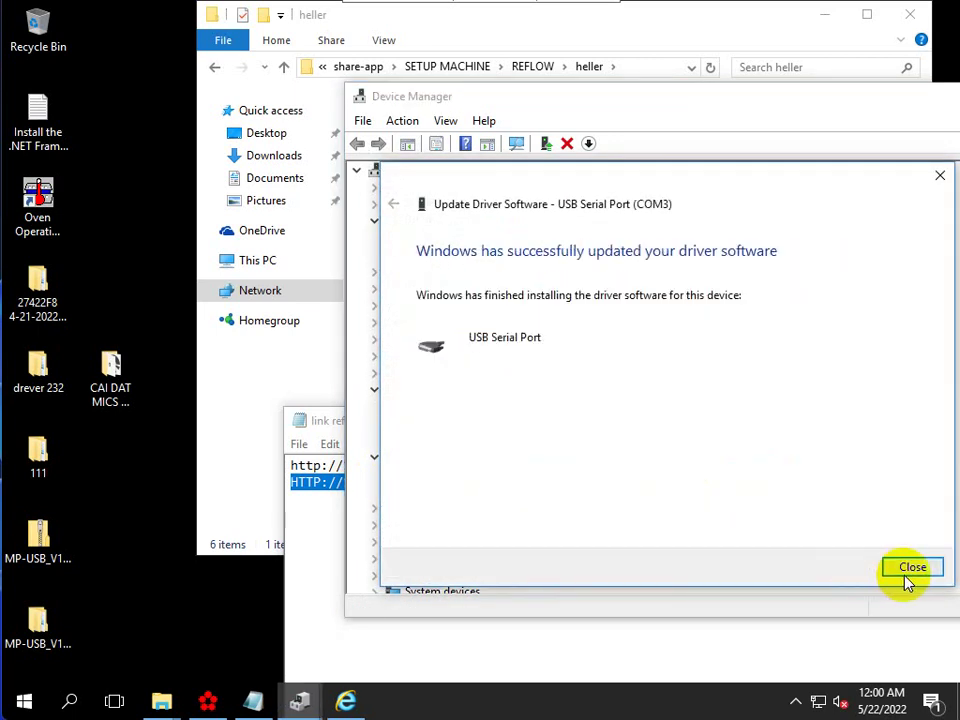
pyautogui.click(905, 570)
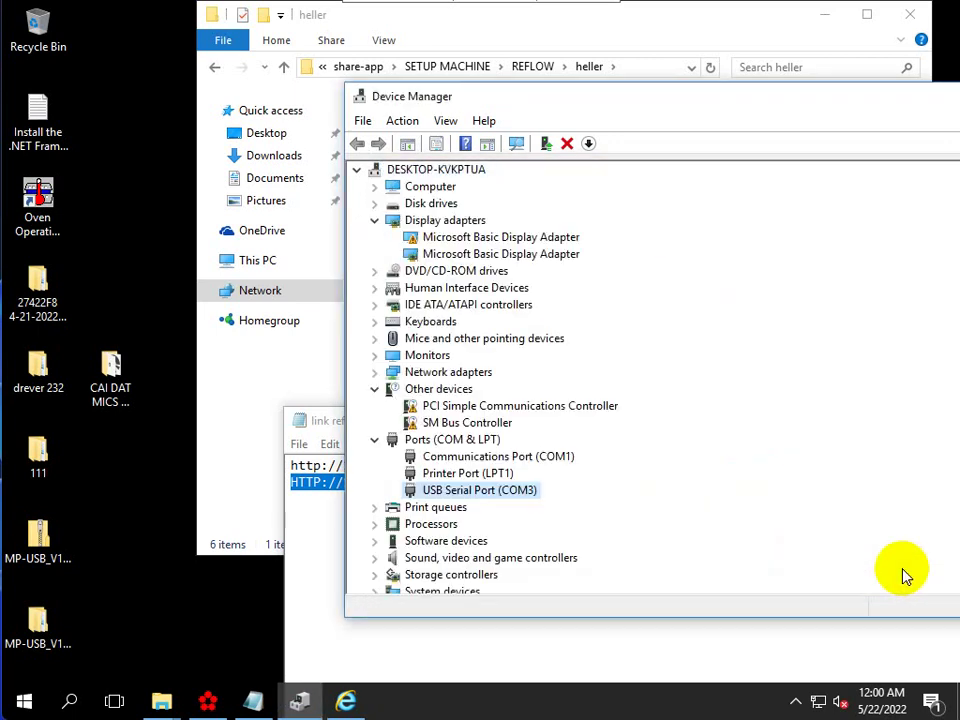
pyautogui.click(470, 463)
pyautogui.click(440, 489)
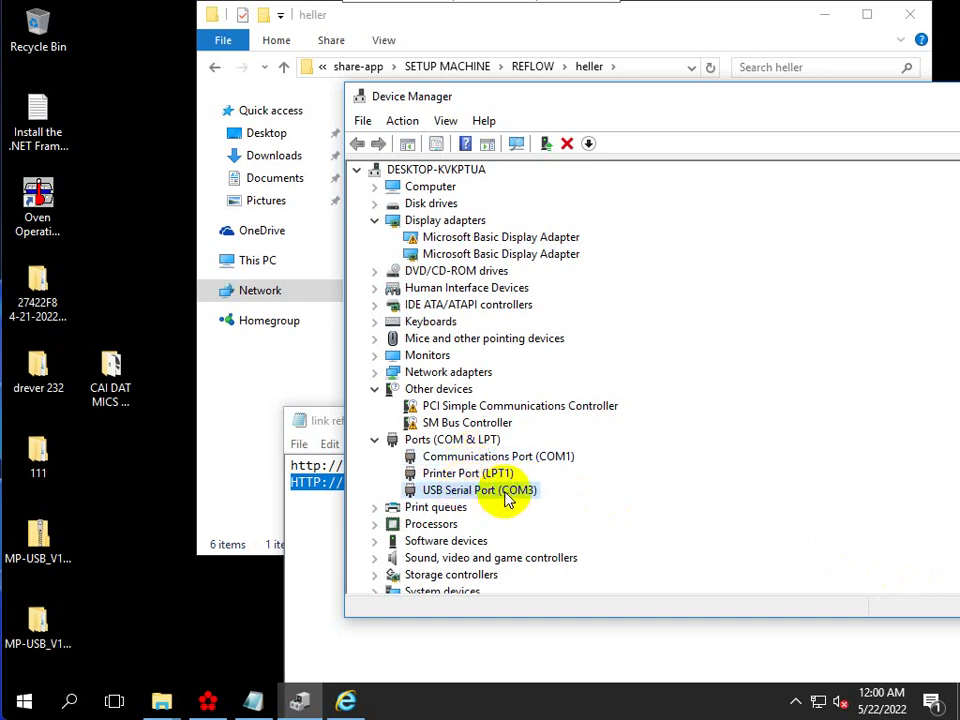
# Step: Switch to the Oxygen Controller program, exit it, and start it again
pyautogui.click(206, 703)
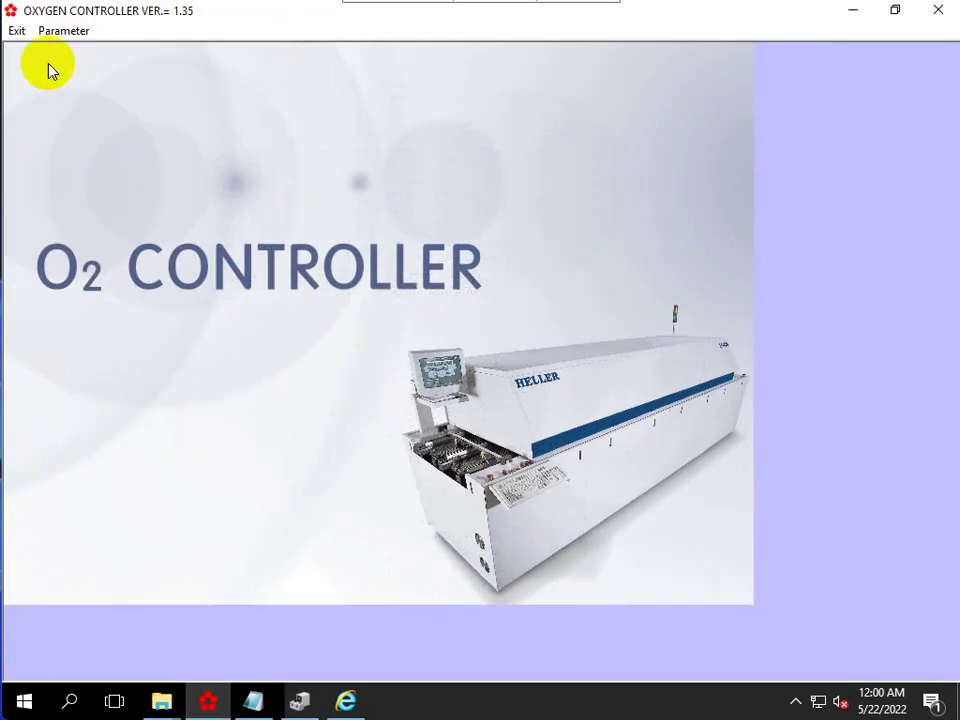
pyautogui.click(17, 31)
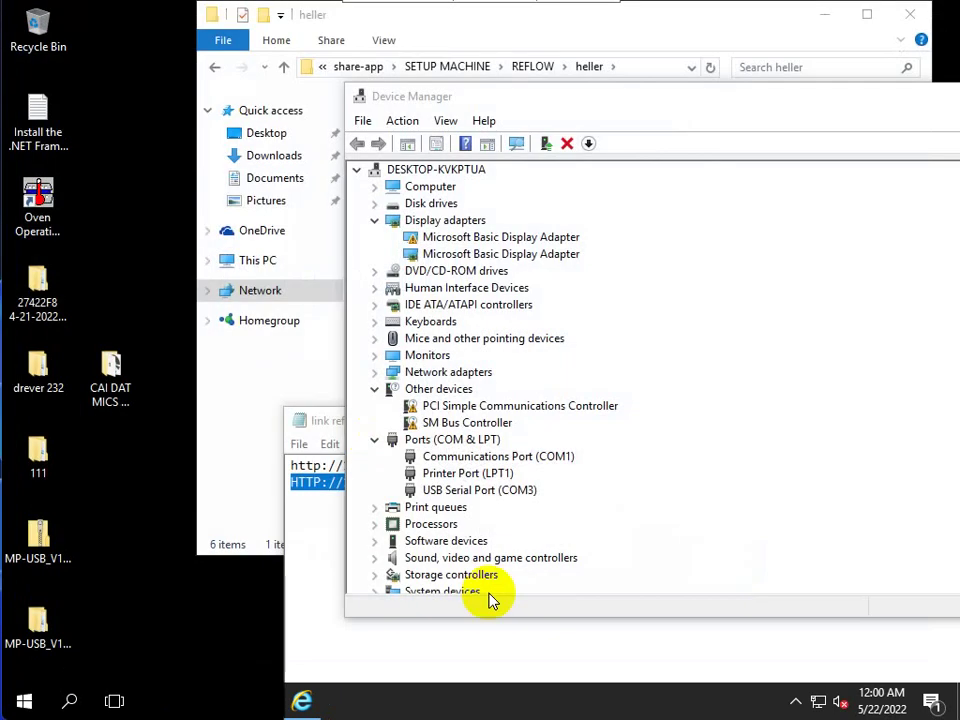
pyautogui.click(22, 700)
pyautogui.click(90, 222)
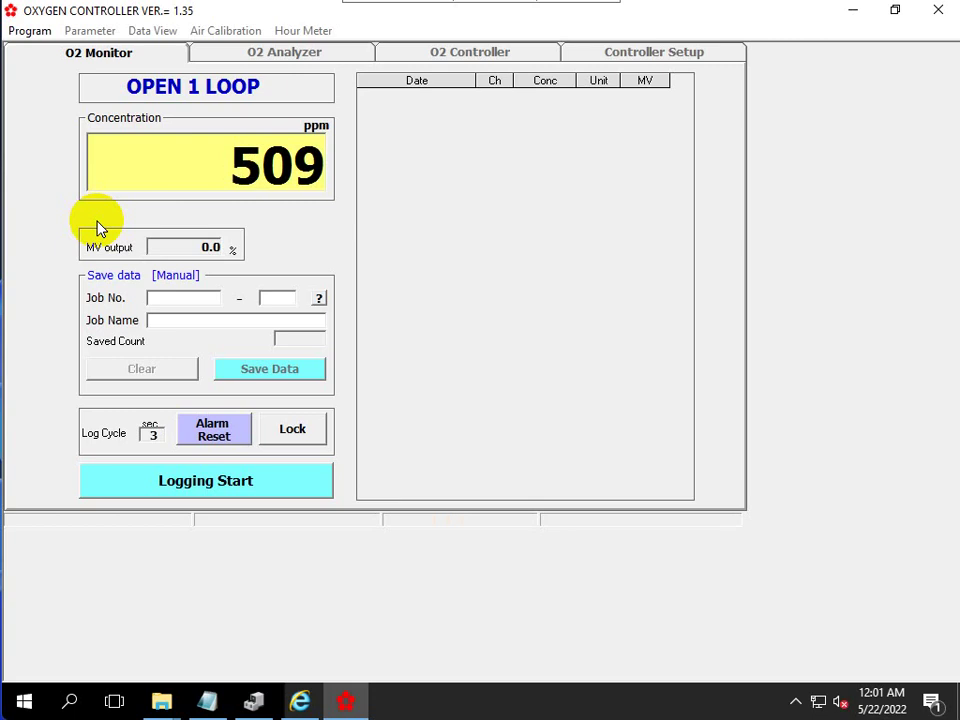
# Step: Enable Manager Mode in the Oxygen Controller by entering the manager password
pyautogui.click(26, 31)
pyautogui.click(60, 52)
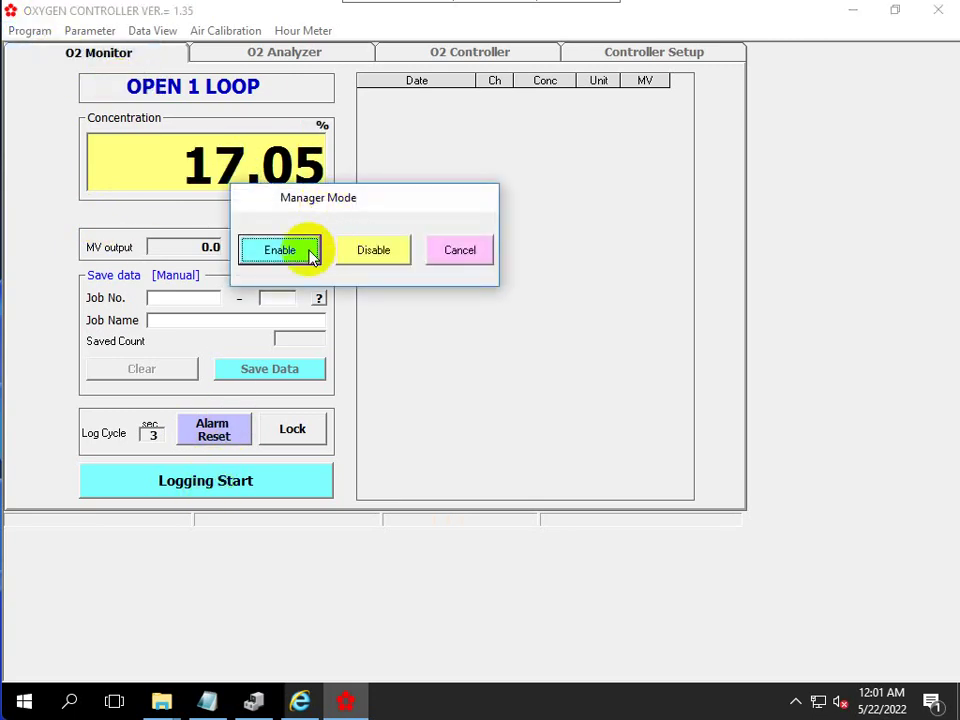
pyautogui.click(310, 252)
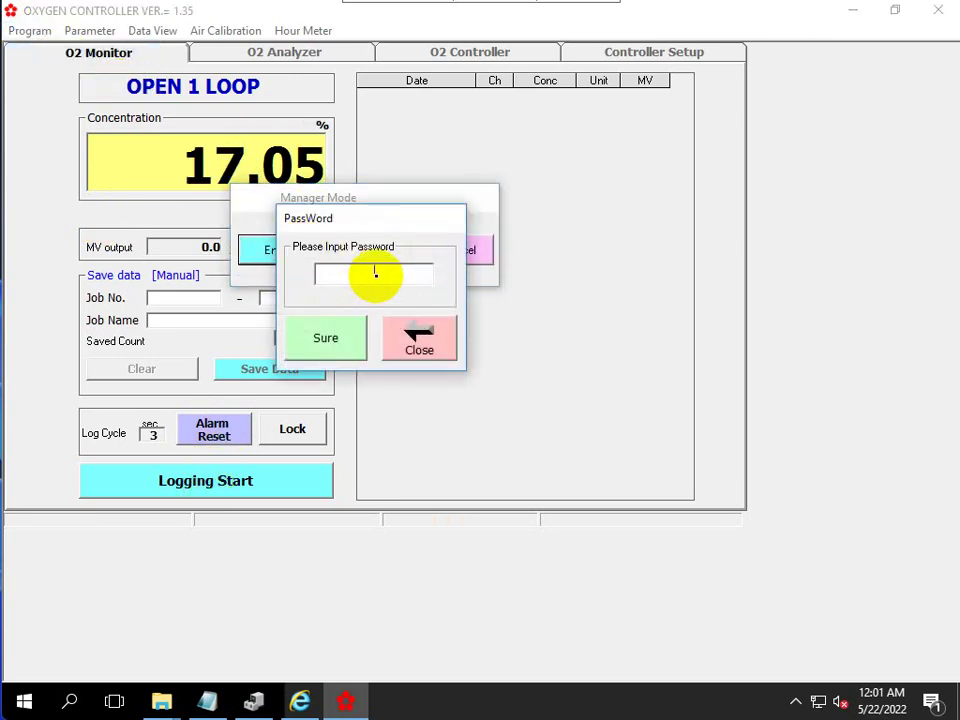
pyautogui.click(310, 346)
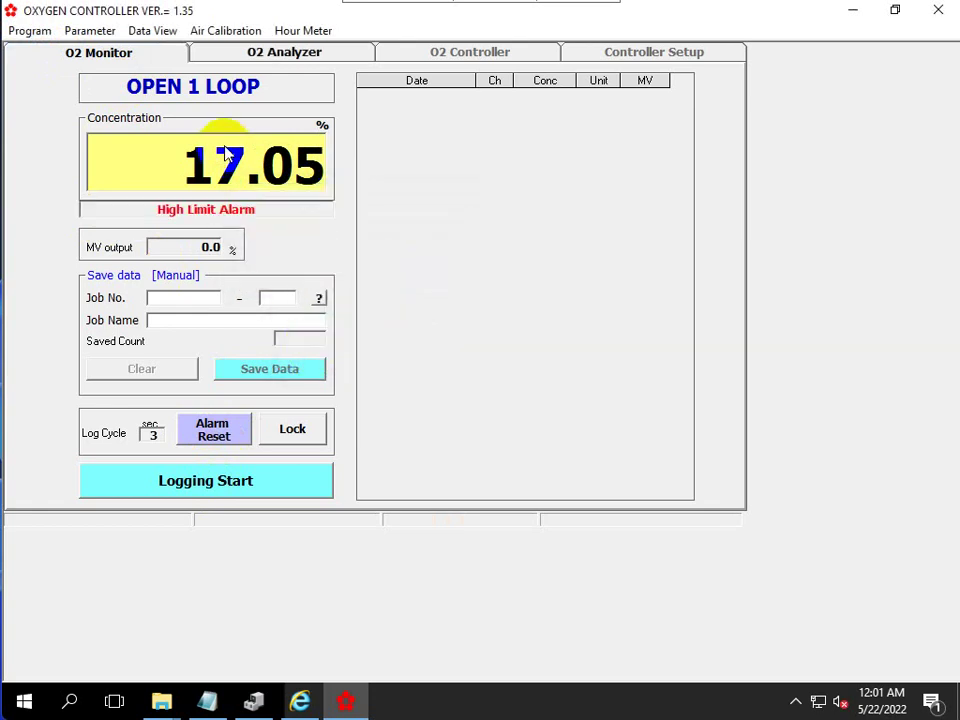
# Step: Compare the O2 analyzer's COM port number in the parameter settings with the USB Serial Port in Device Manager, then close the settings
pyautogui.click(90, 30)
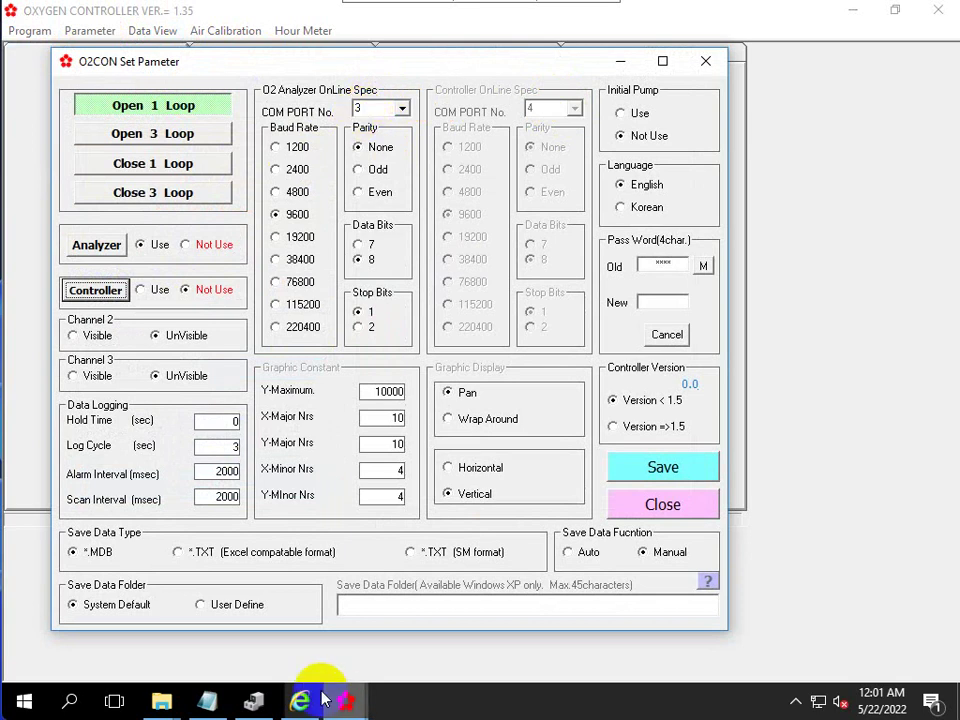
pyautogui.click(253, 703)
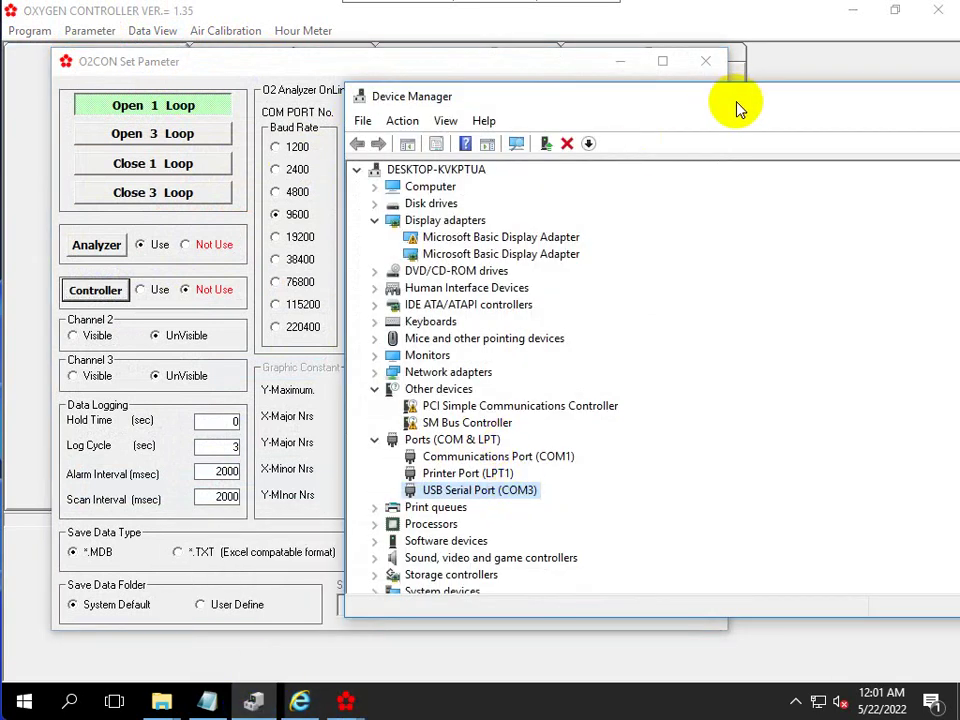
pyautogui.moveTo(739, 107); pyautogui.dragTo(375, 178)
pyautogui.click(601, 168)
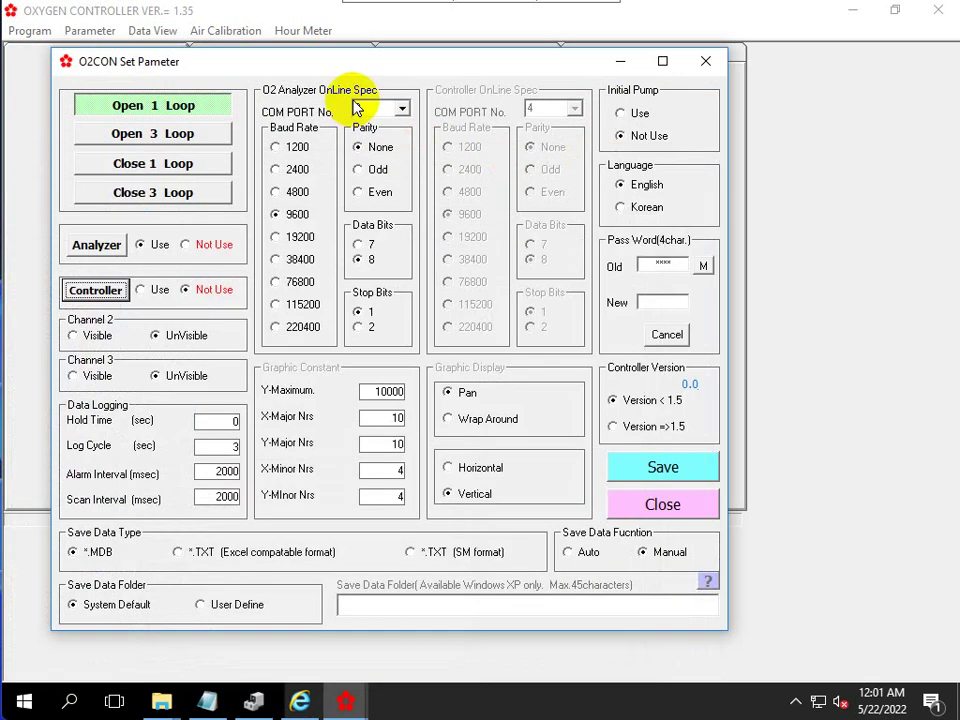
pyautogui.click(660, 505)
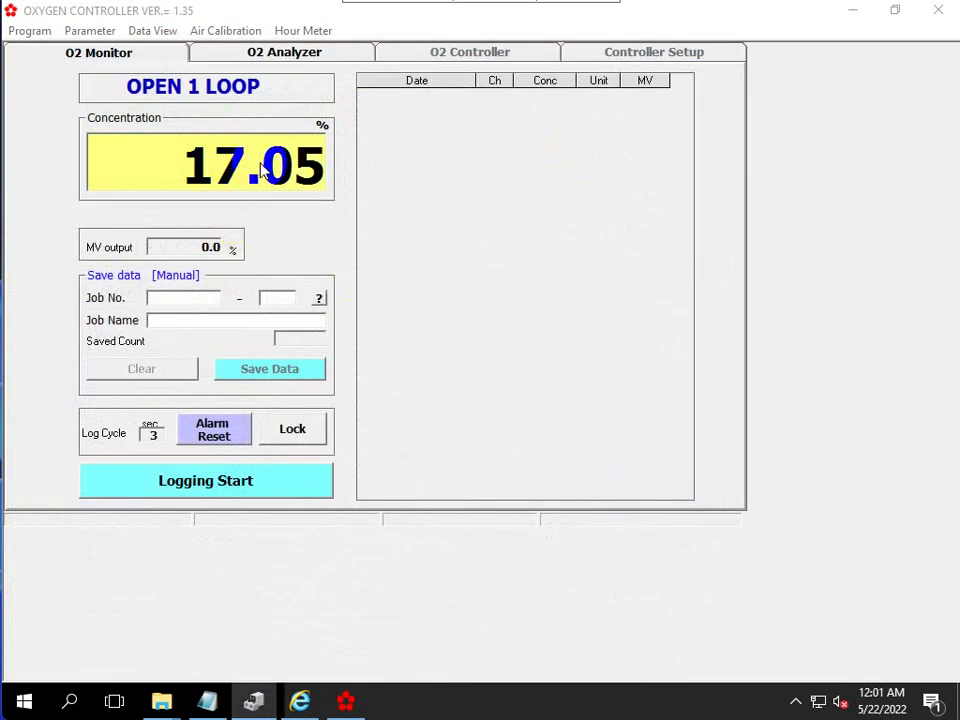
# Step: Review the O2 Analyzer alarm setup, start data logging on the O2 Monitor, and minimize the Oxygen Controller
pyautogui.click(272, 55)
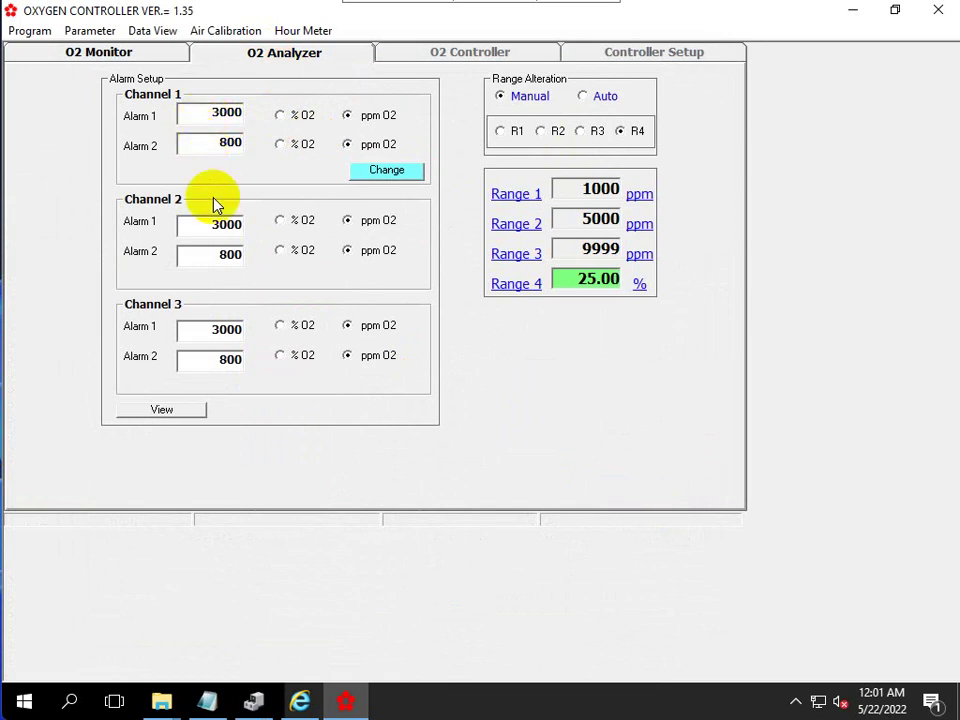
pyautogui.click(125, 52)
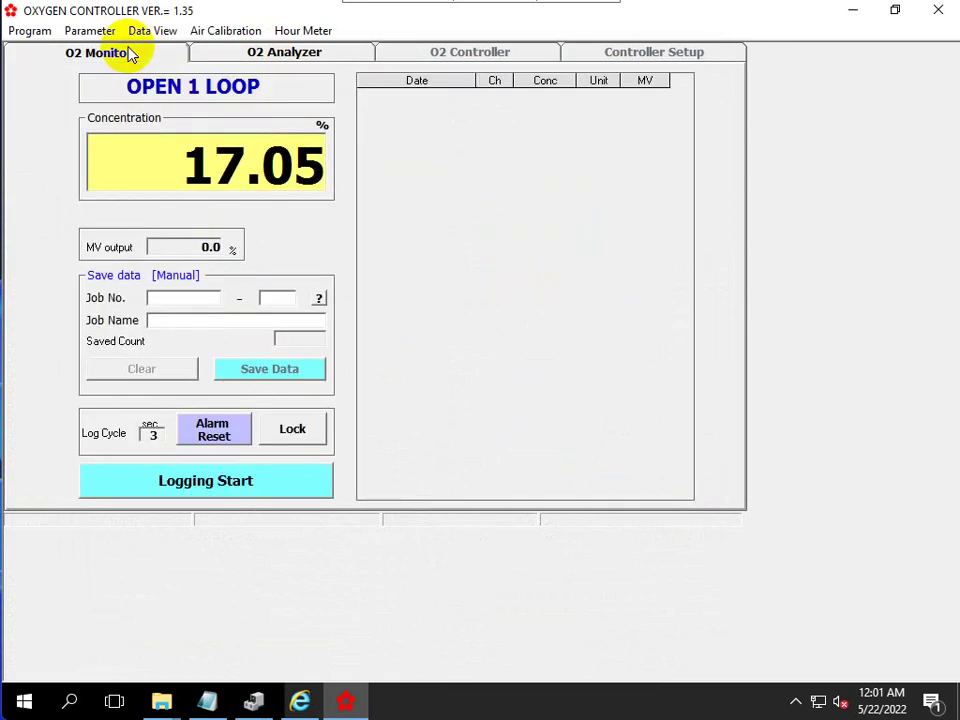
pyautogui.click(182, 478)
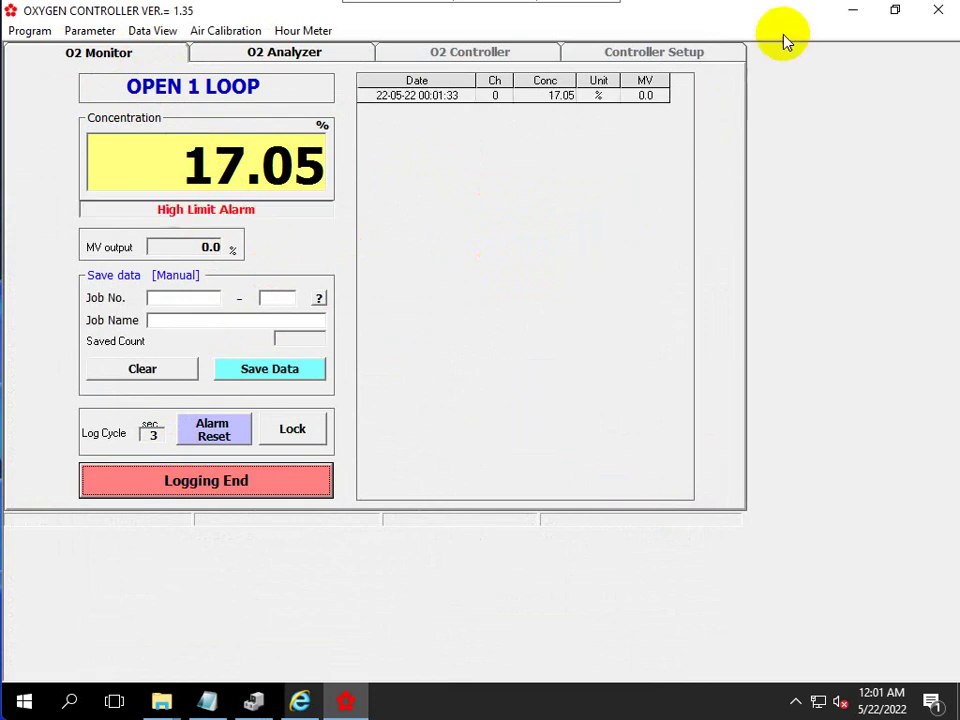
pyautogui.click(851, 11)
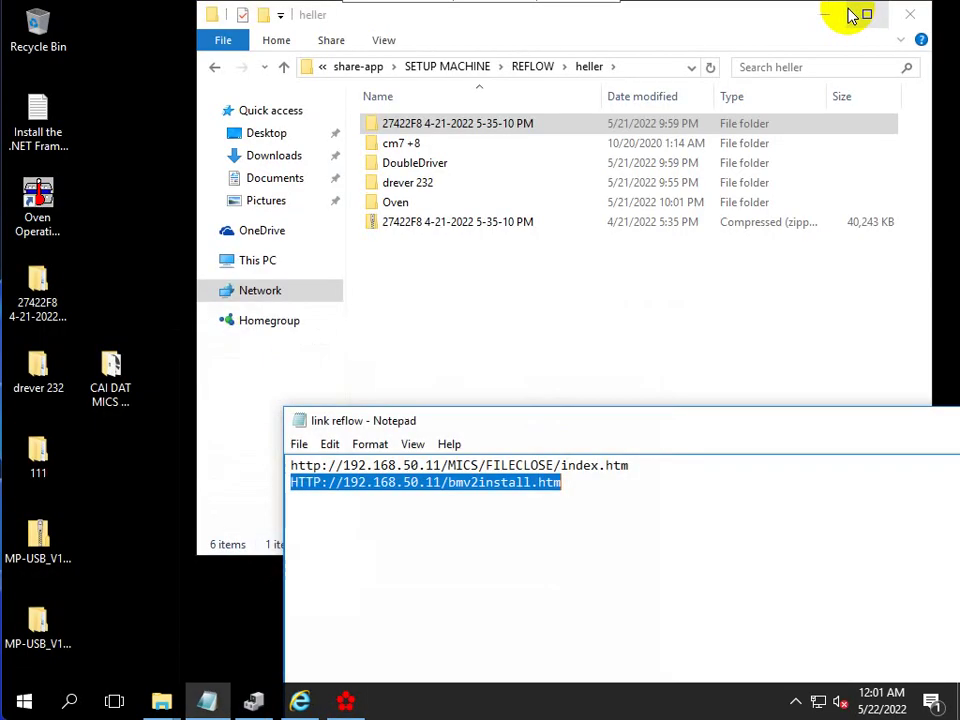
# Step: Close the heller folder window and try to start the Oven Operating Program from the desktop
pyautogui.click(910, 13)
pyautogui.doubleClick(41, 212)
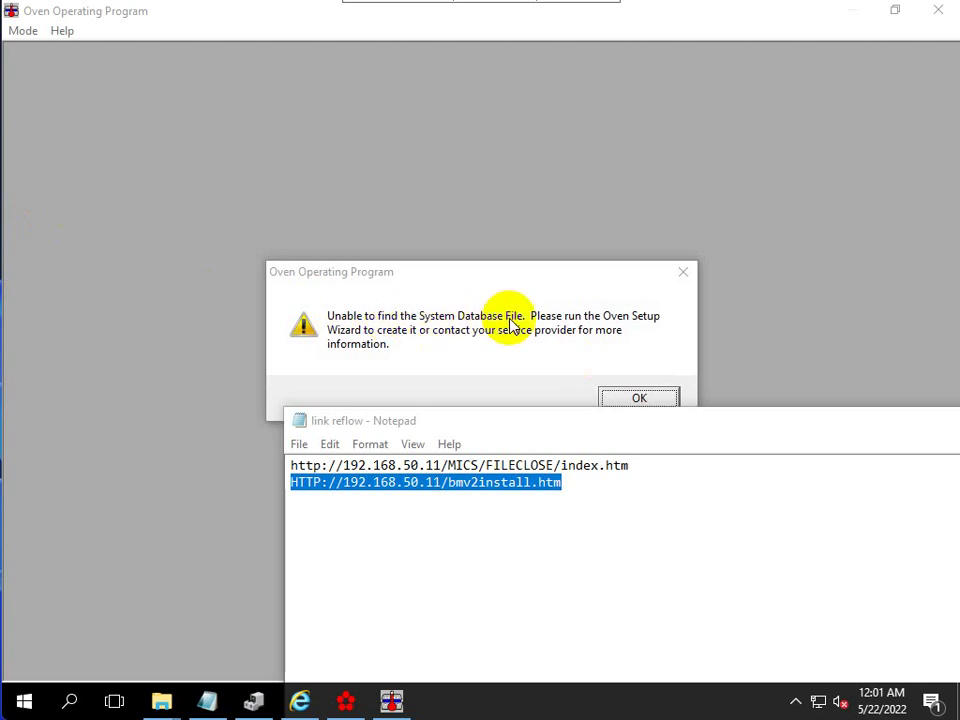
pyautogui.click(640, 400)
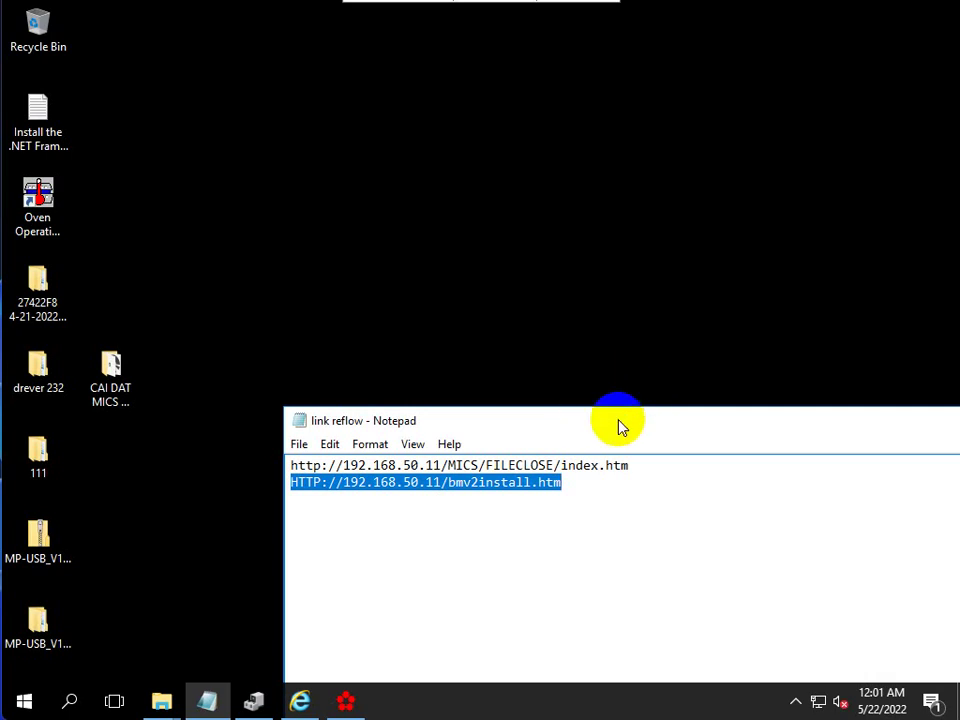
# Step: Close the link reflow text file
pyautogui.moveTo(618, 427); pyautogui.dragTo(365, 152)
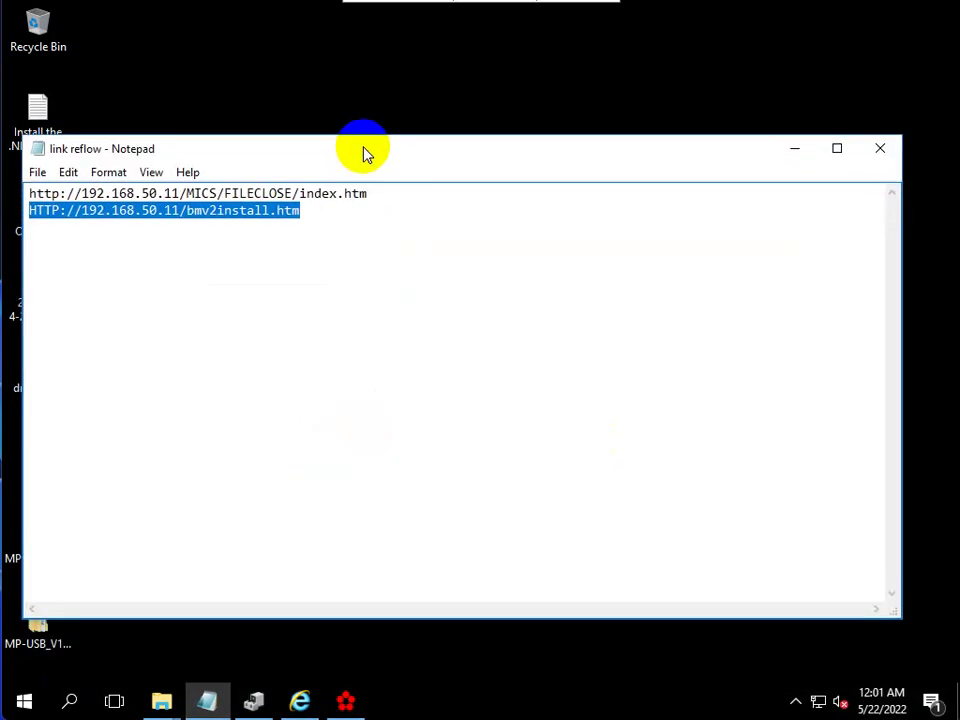
pyautogui.click(885, 152)
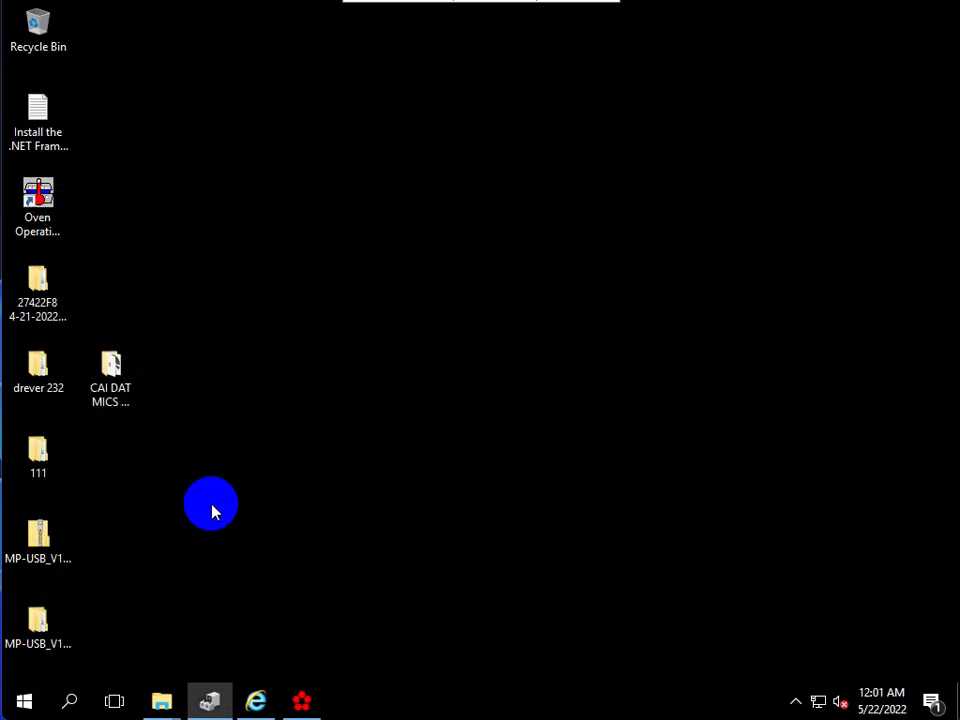
pyautogui.click(22, 701)
pyautogui.scroll(-5, 92, 538)
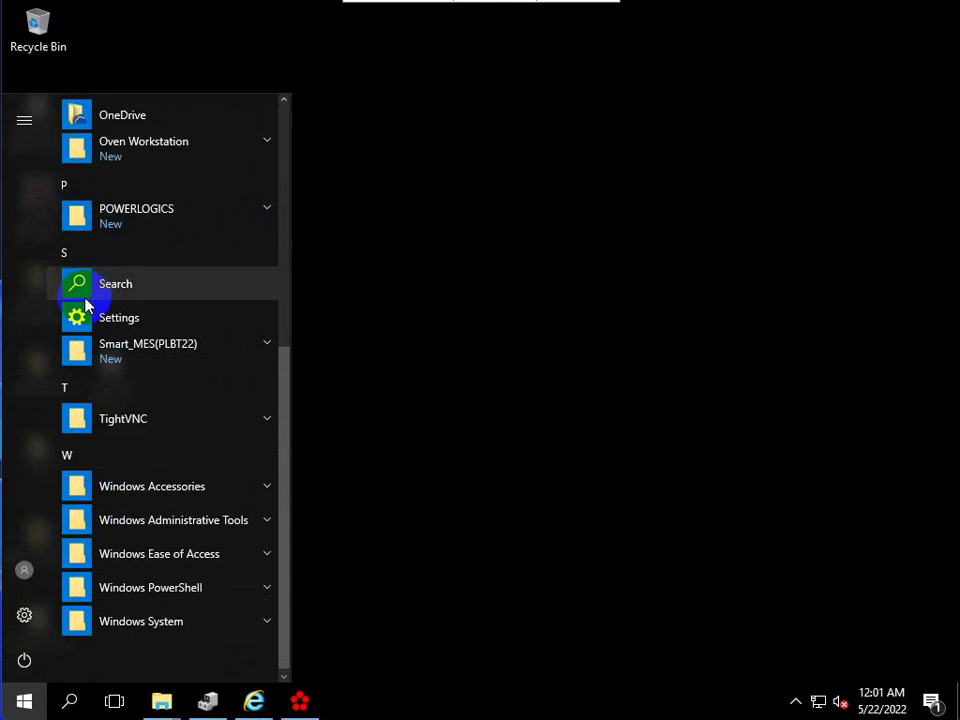
pyautogui.scroll(3, 88, 305)
pyautogui.scroll(-3, 88, 310)
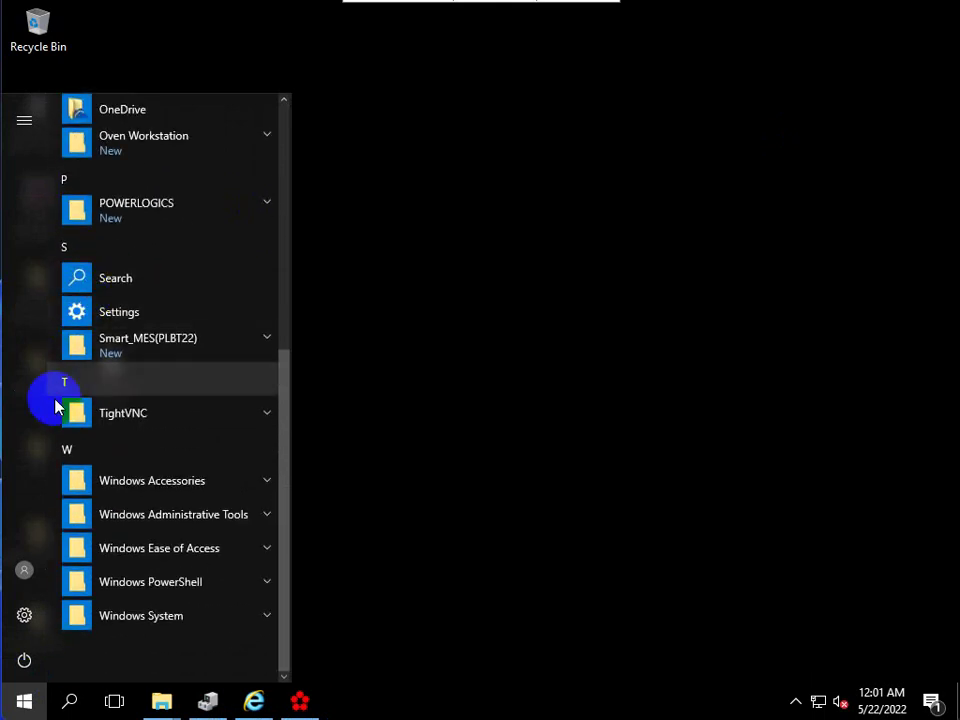
pyautogui.click(74, 452)
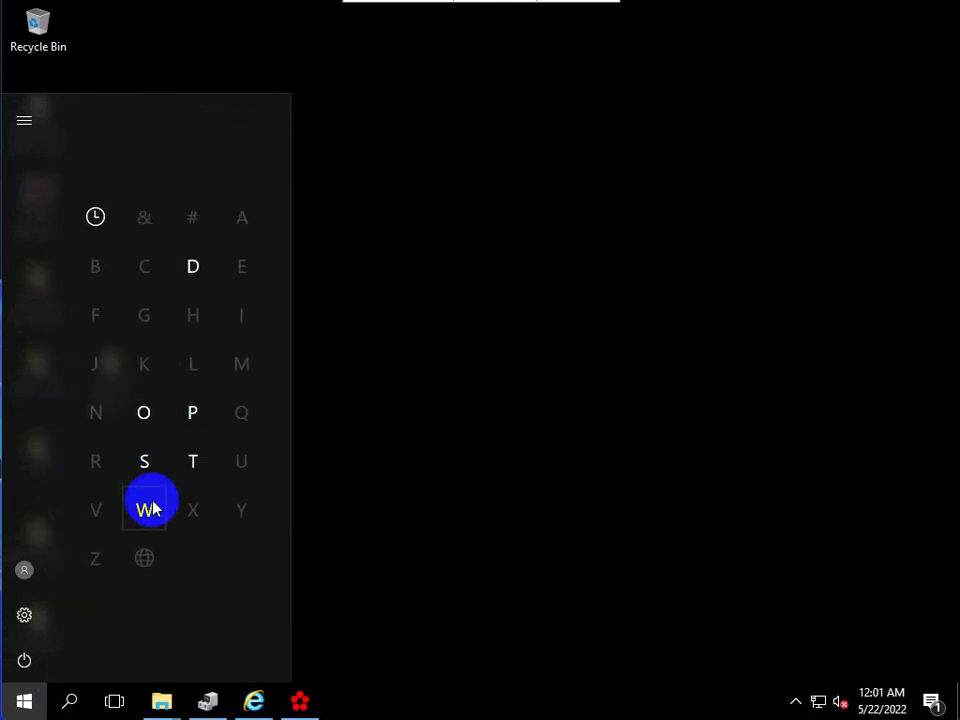
pyautogui.click(407, 326)
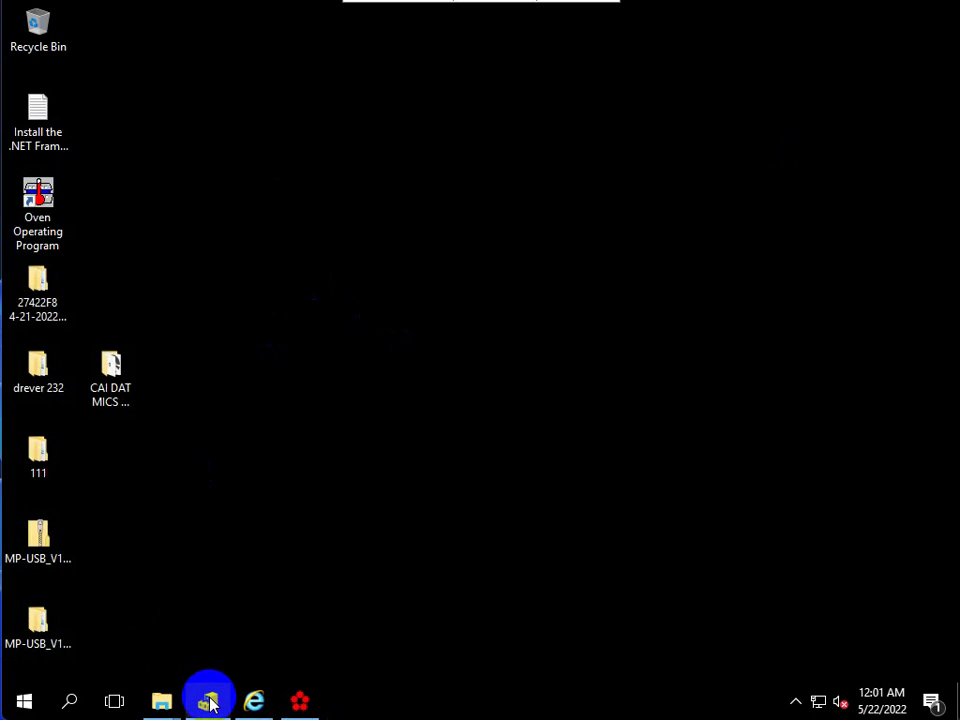
pyautogui.click(253, 701)
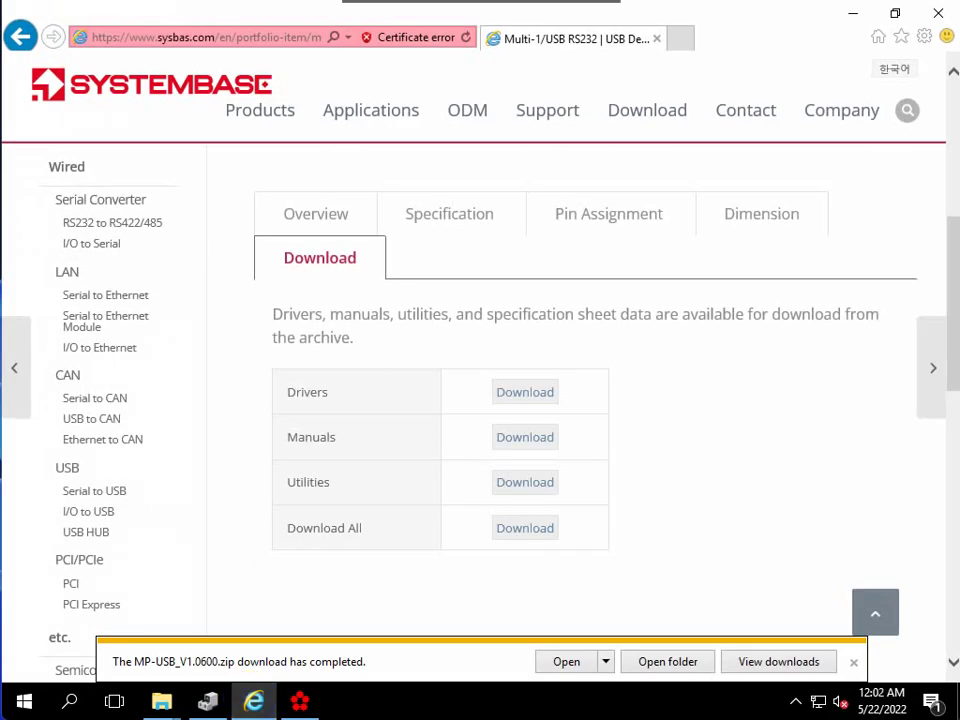
pyautogui.click(347, 40)
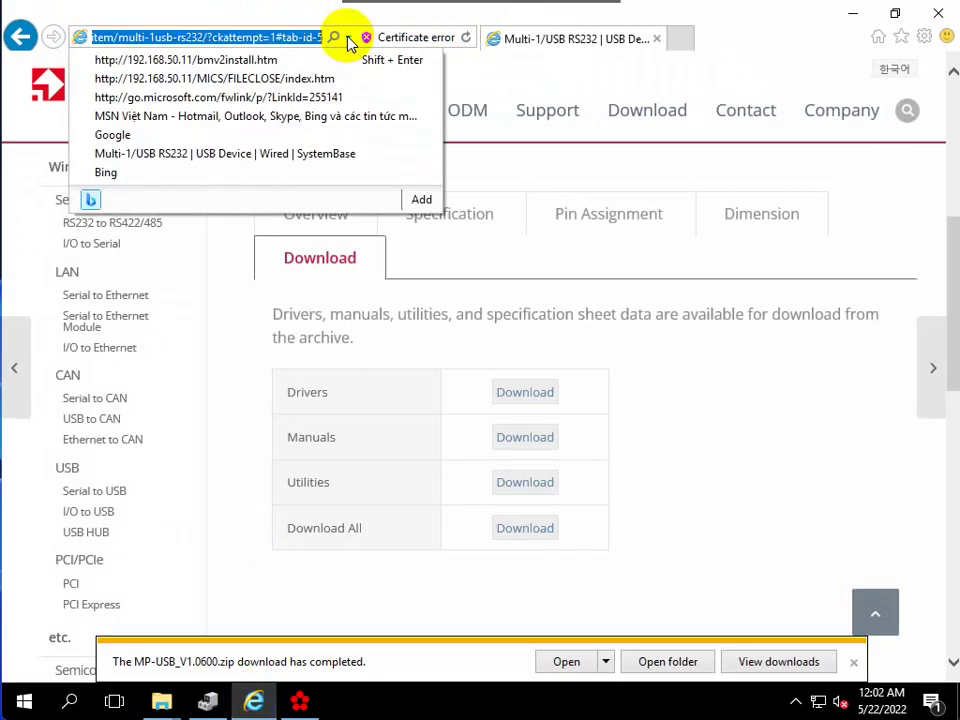
pyautogui.click(215, 86)
# Step: Run the FTD_BMV setup from the page, overriding the SmartScreen block and allowing the app to make changes
pyautogui.click(45, 375)
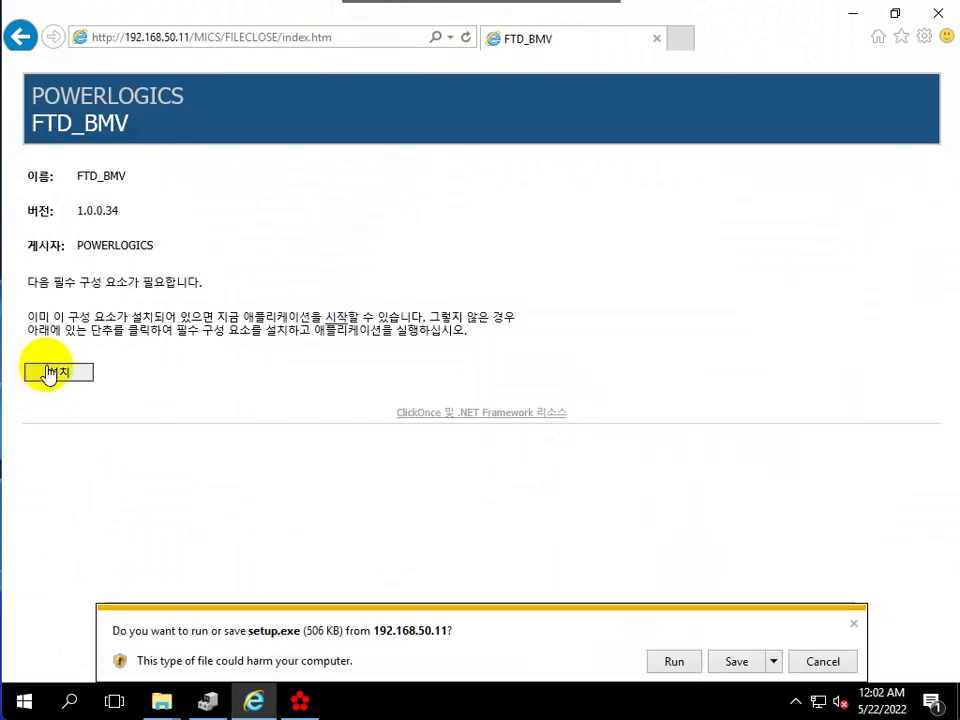
pyautogui.click(670, 662)
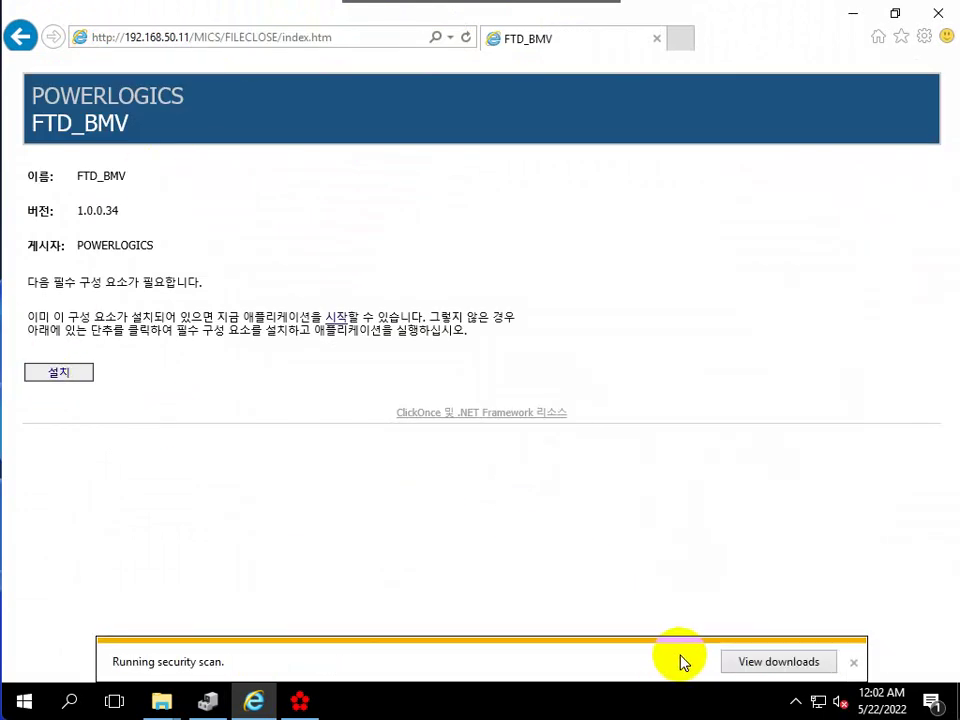
pyautogui.click(685, 666)
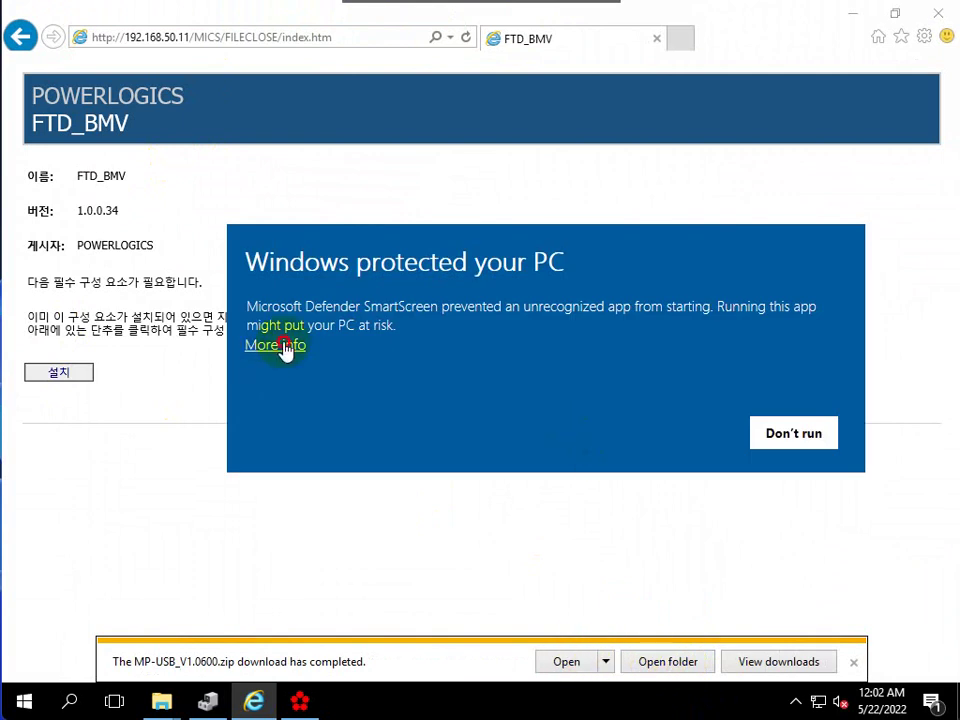
pyautogui.click(285, 346)
pyautogui.click(654, 437)
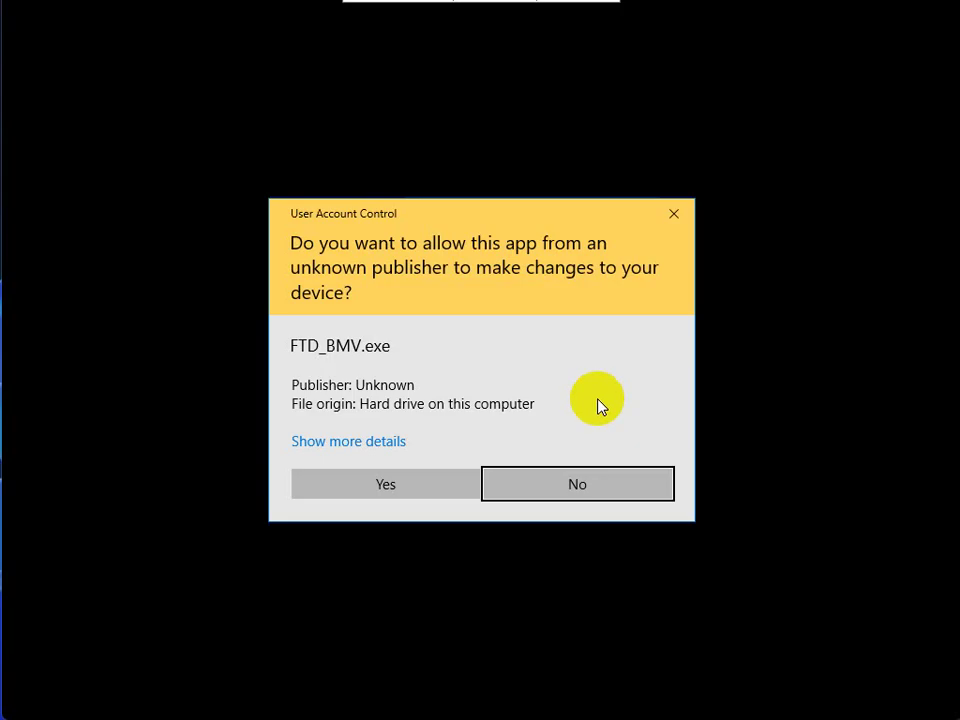
pyautogui.click(416, 478)
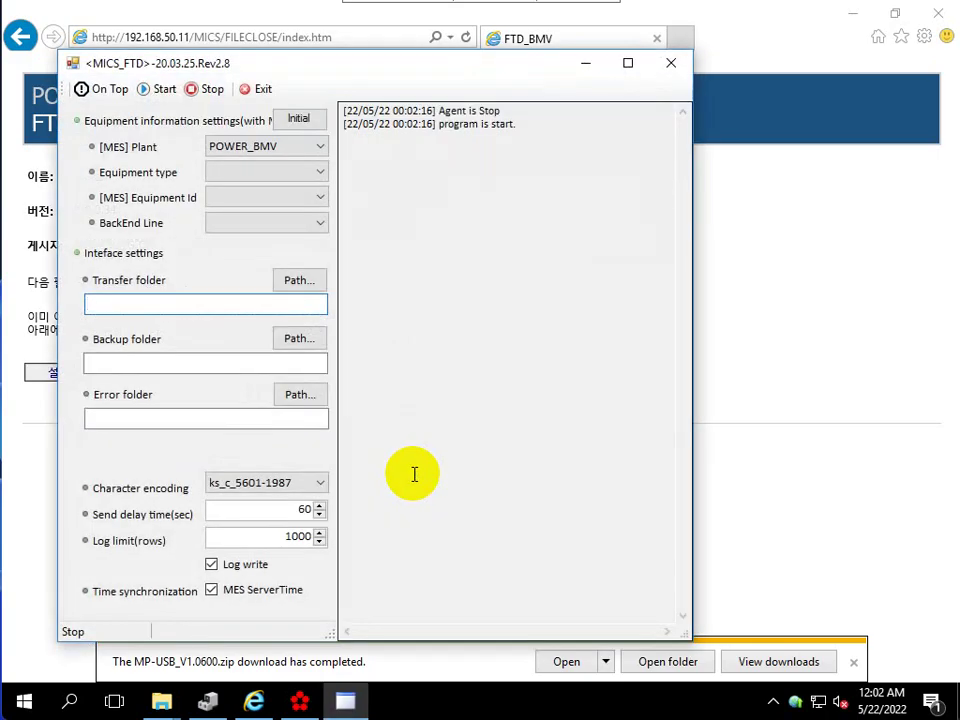
# Step: Check the plant and equipment type options in MICS_FTD without choosing any, close the program and minimize the browser
pyautogui.click(312, 148)
pyautogui.click(314, 150)
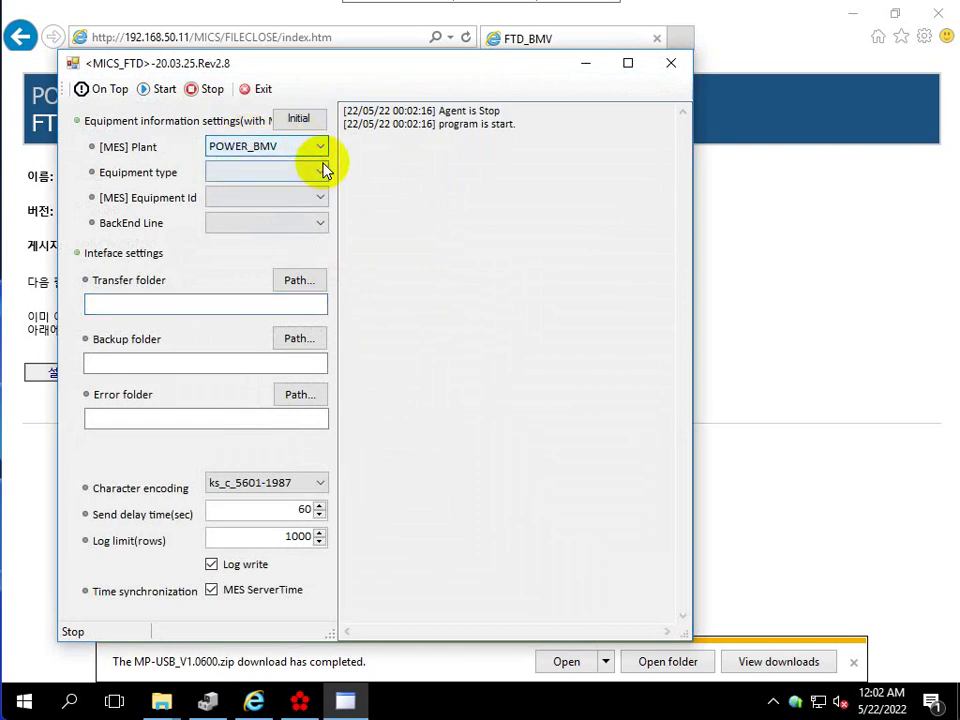
pyautogui.click(322, 150)
pyautogui.click(315, 150)
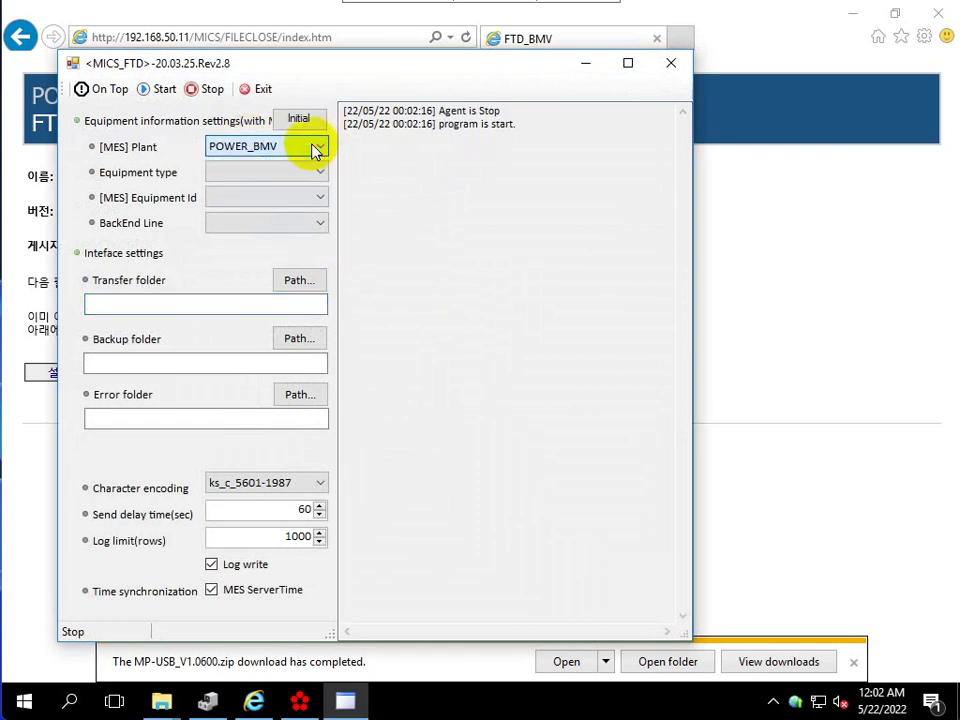
pyautogui.click(318, 170)
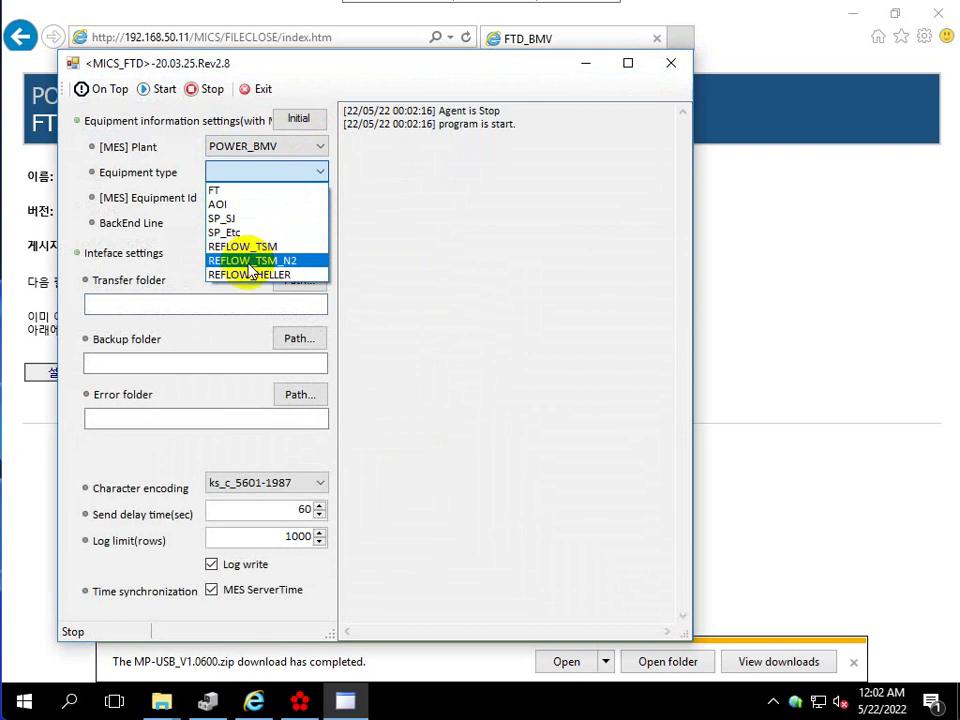
pyautogui.click(189, 193)
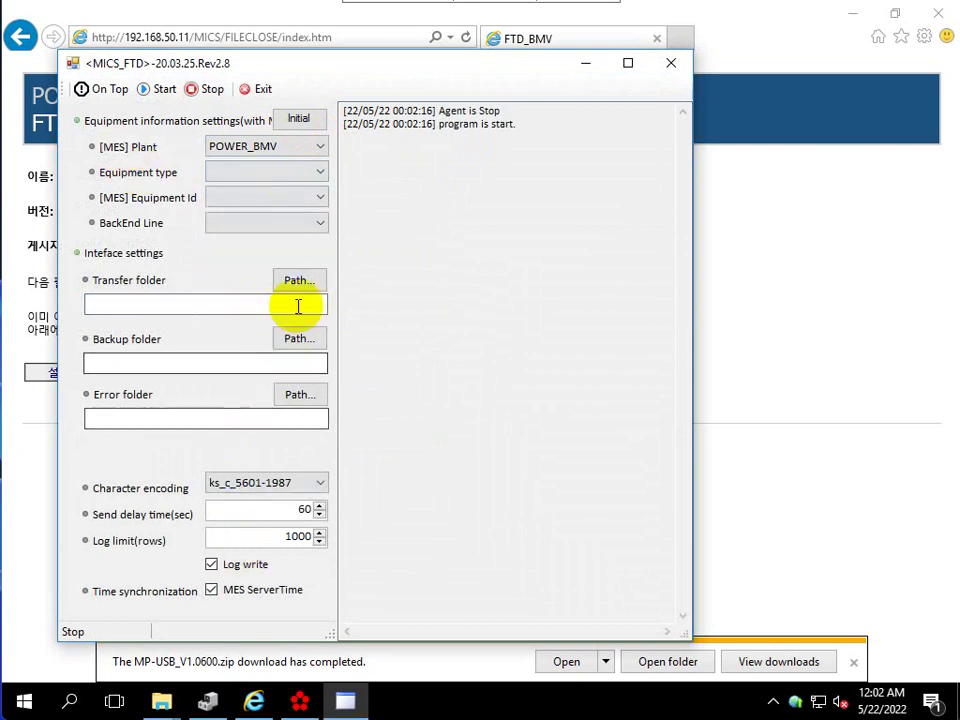
pyautogui.click(665, 65)
pyautogui.click(849, 15)
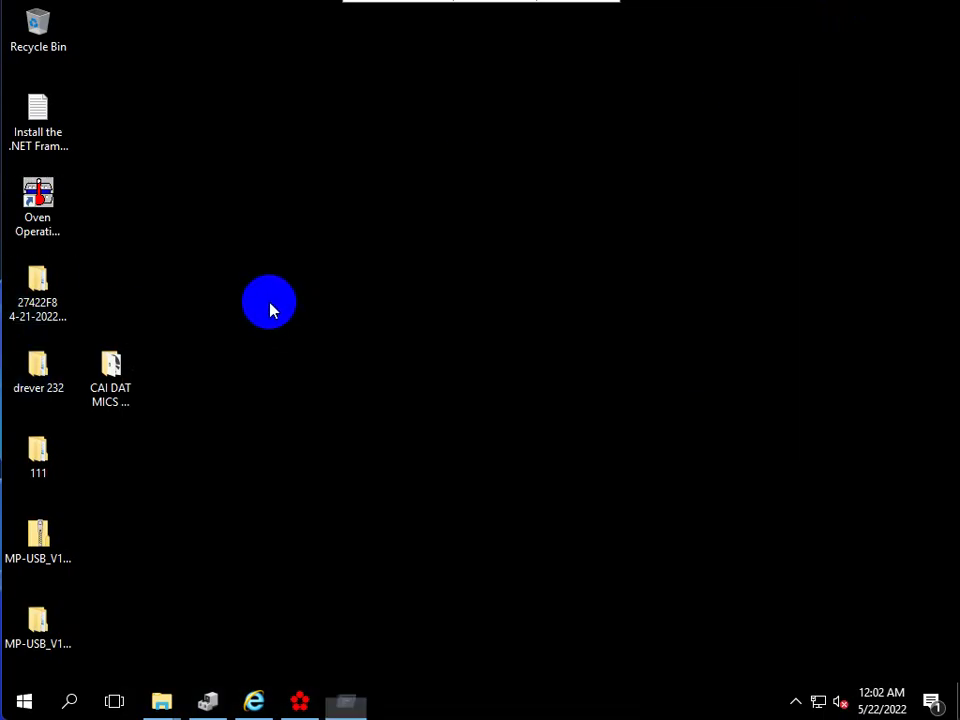
# Step: Open the network location \\192.168.50.26 from the Run history
pyautogui.press('super+r')
pyautogui.click(369, 584)
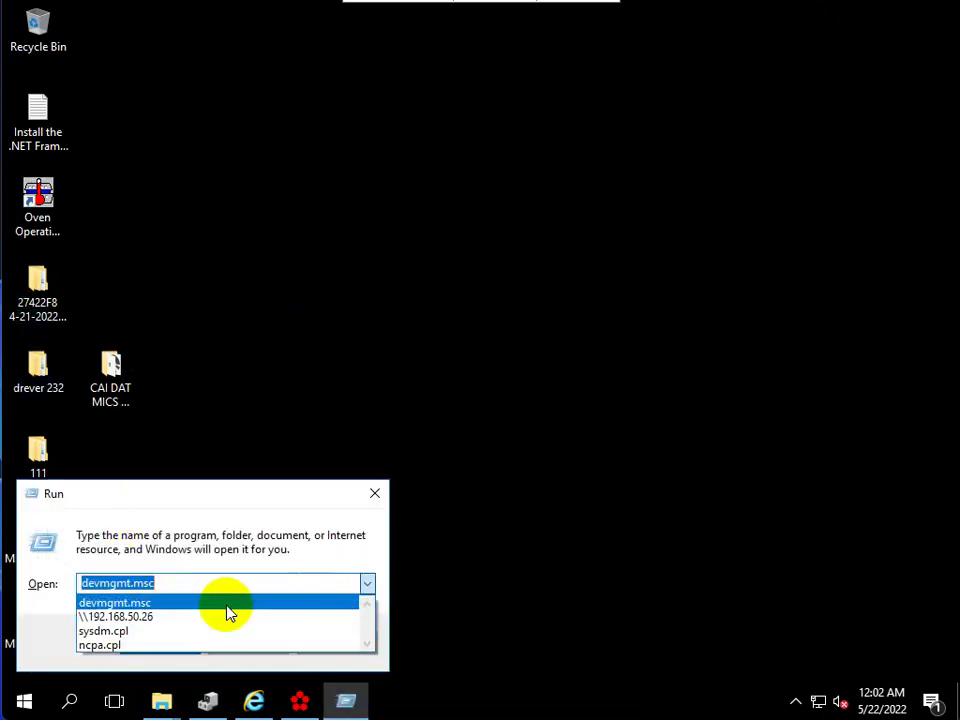
pyautogui.click(171, 618)
pyautogui.click(161, 641)
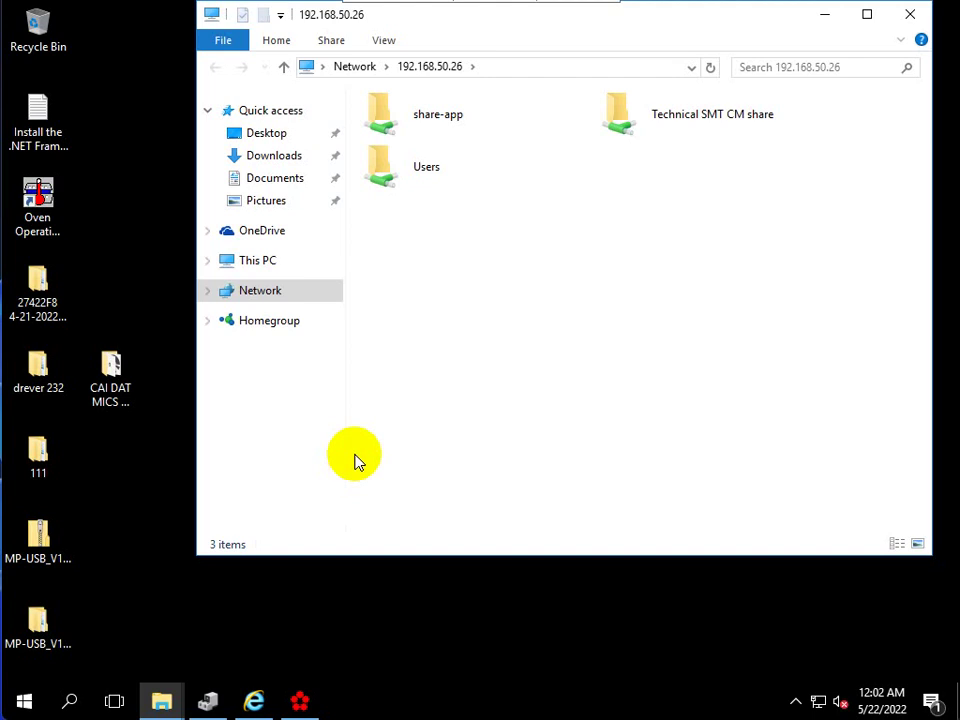
# Step: Go to share-app > SETUP MACHINE > REFLOW > heller and select the Oven folder
pyautogui.doubleClick(440, 115)
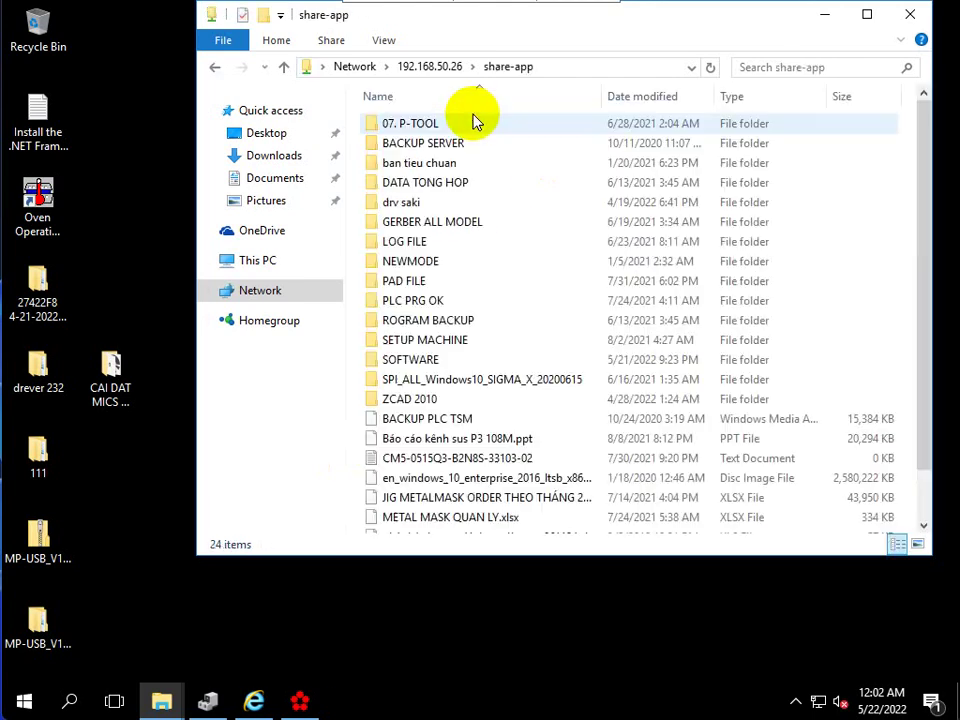
pyautogui.doubleClick(424, 340)
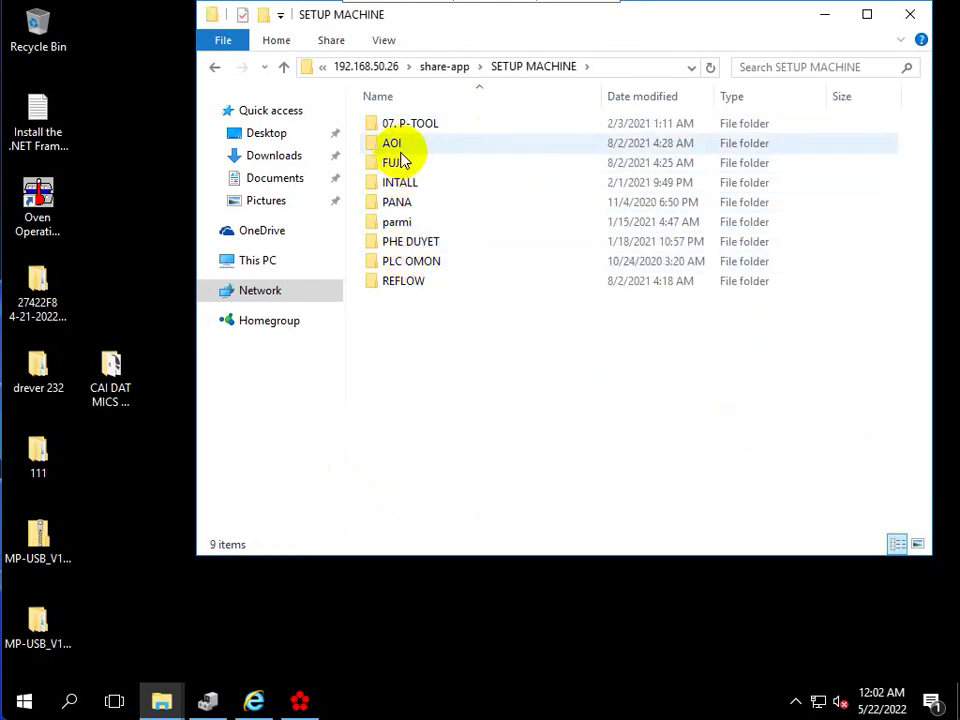
pyautogui.doubleClick(405, 283)
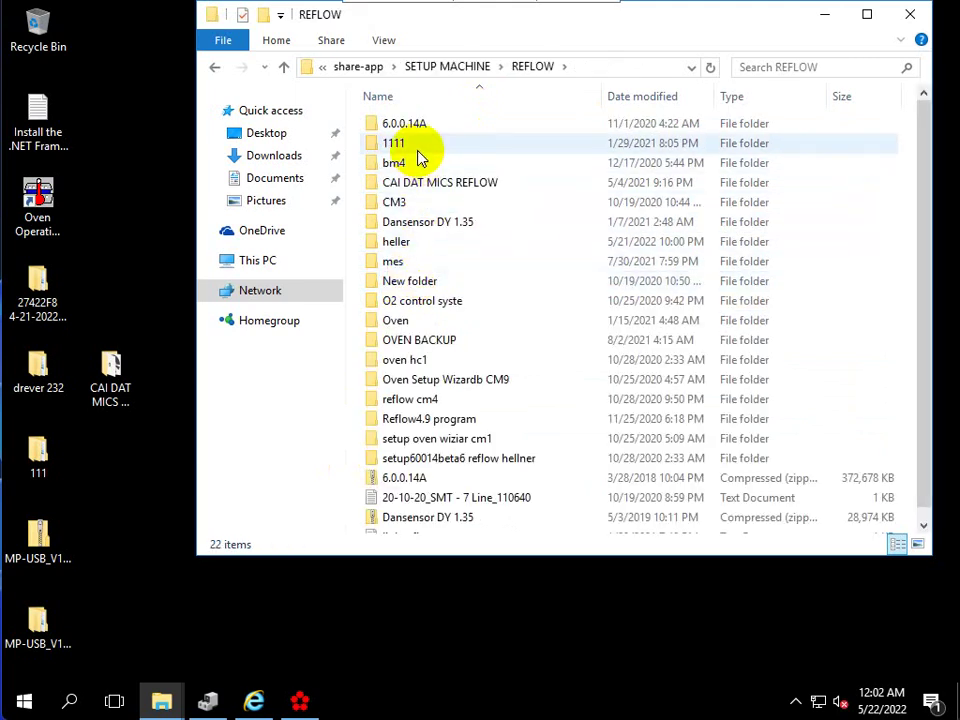
pyautogui.doubleClick(400, 241)
pyautogui.click(412, 210)
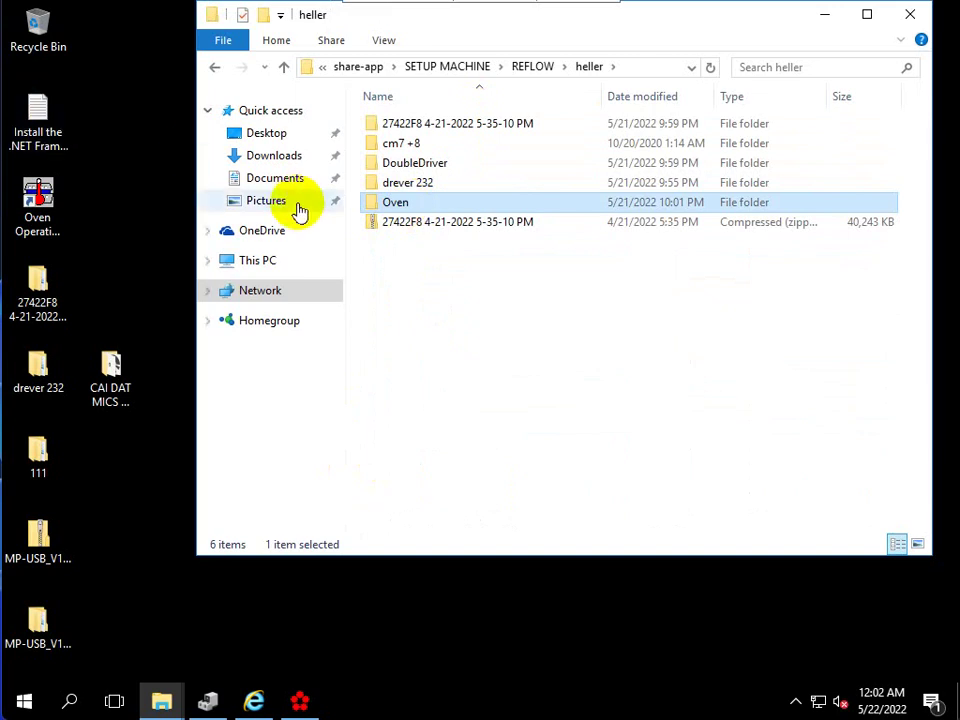
# Step: Open the root of the W10 (C:) drive in a second File Explorer window and delete its Oven folder
pyautogui.click(37, 470)
pyautogui.doubleClick(37, 470)
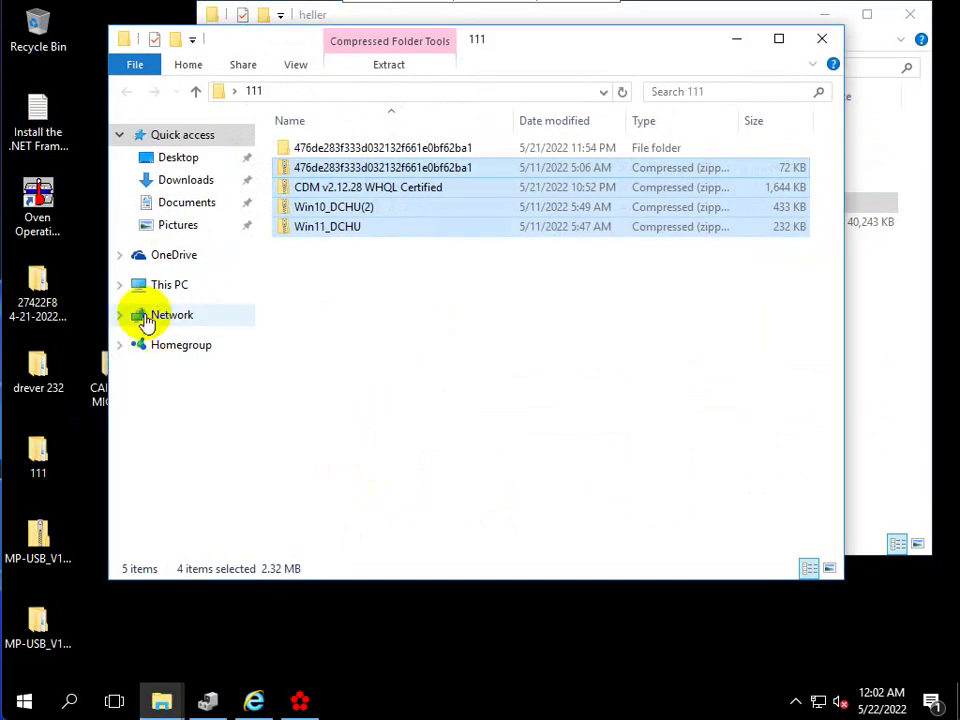
pyautogui.click(158, 286)
pyautogui.doubleClick(375, 332)
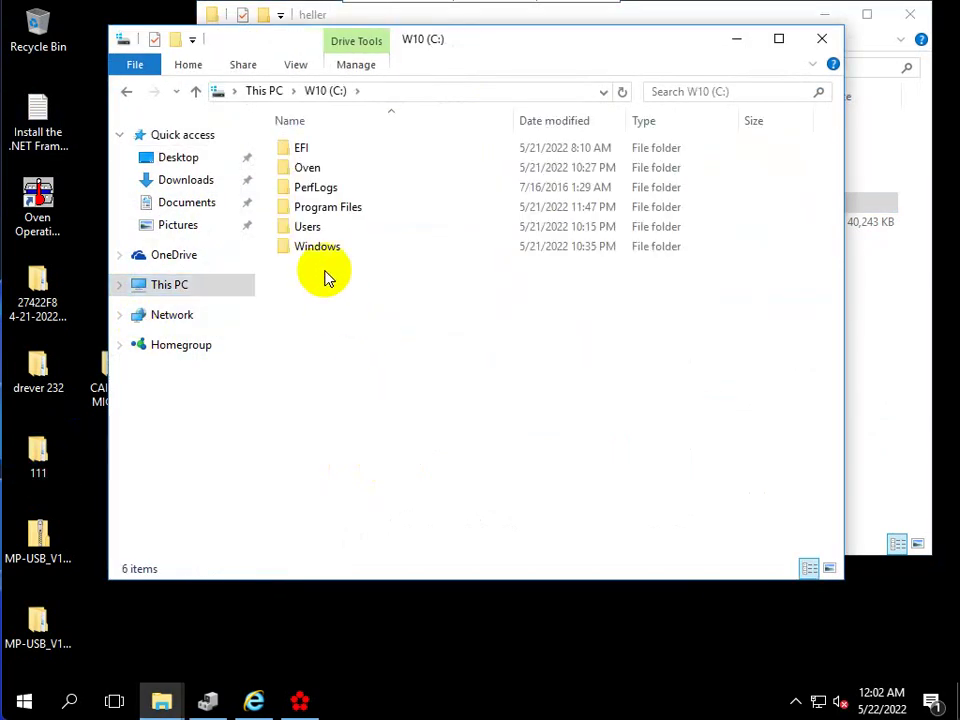
pyautogui.click(312, 172)
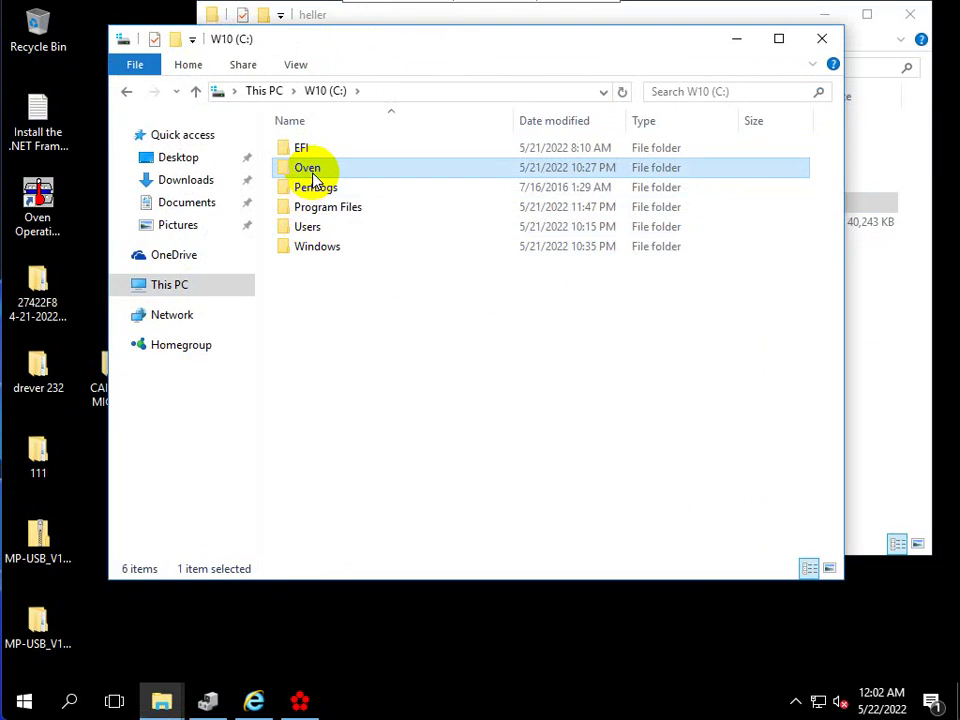
pyautogui.press('Delete')
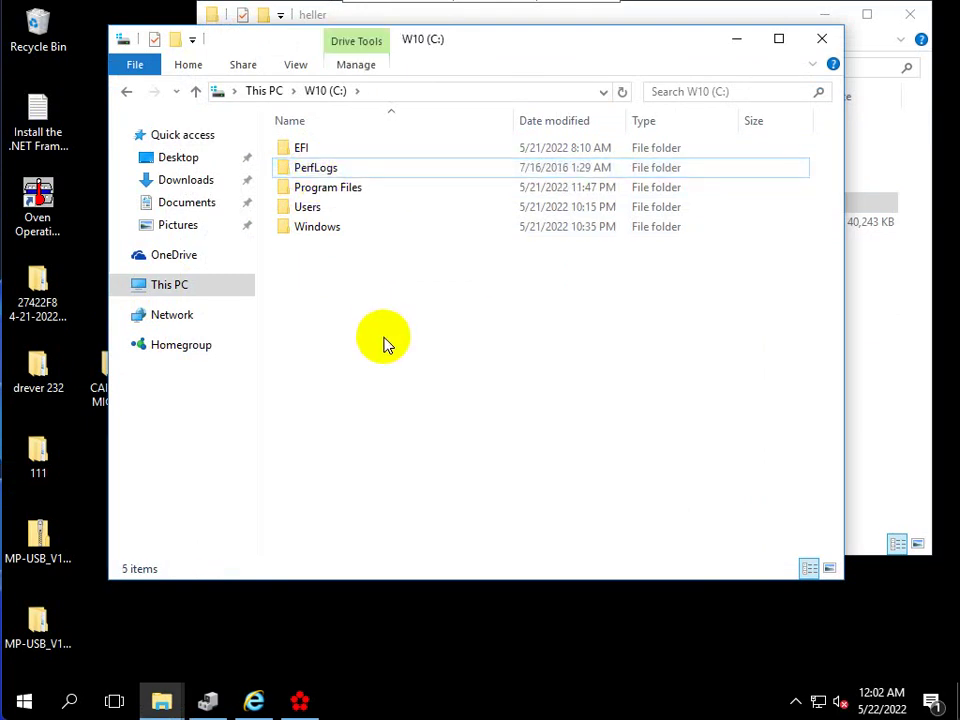
# Step: Paste the clipboard contents into the root of the C: drive, granting administrator permission for all items
pyautogui.hotkey('ctrl', 'v')
pyautogui.click(407, 259)
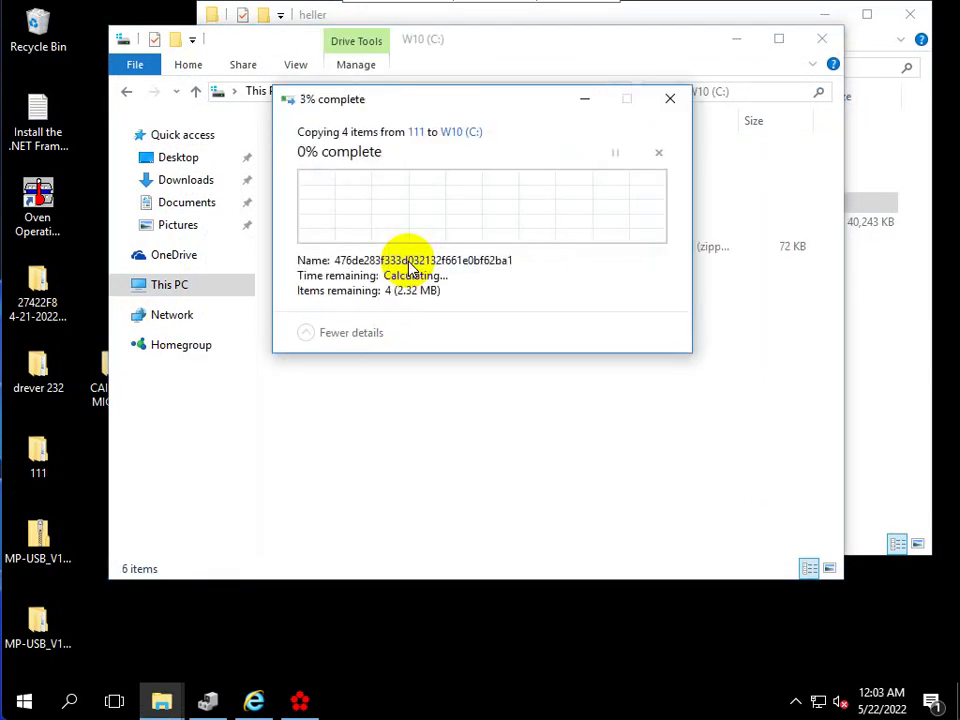
pyautogui.click(418, 258)
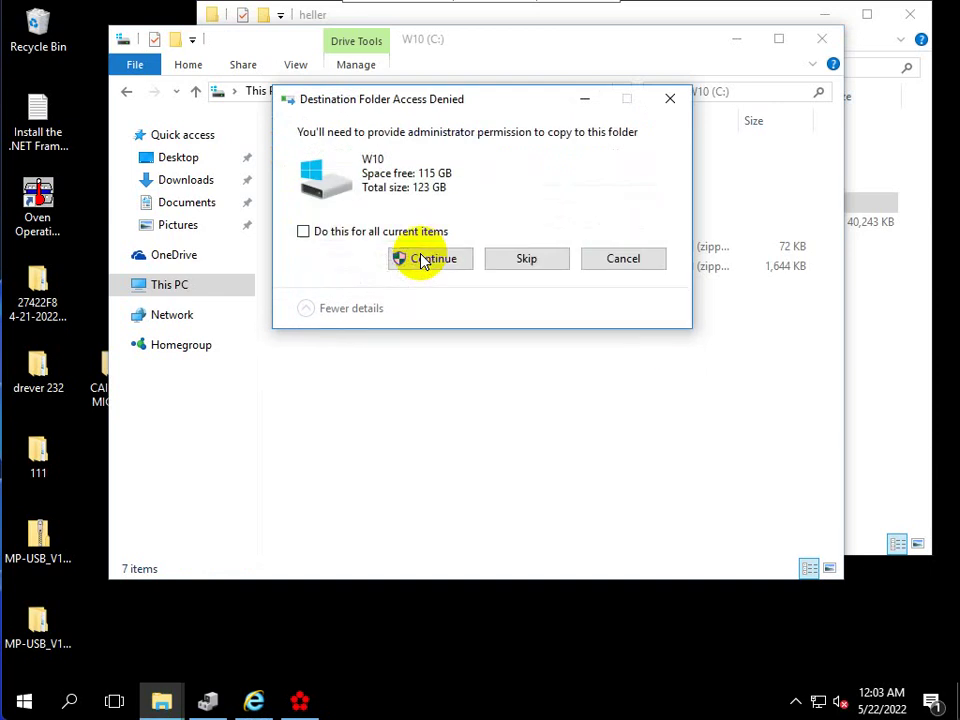
pyautogui.click(424, 260)
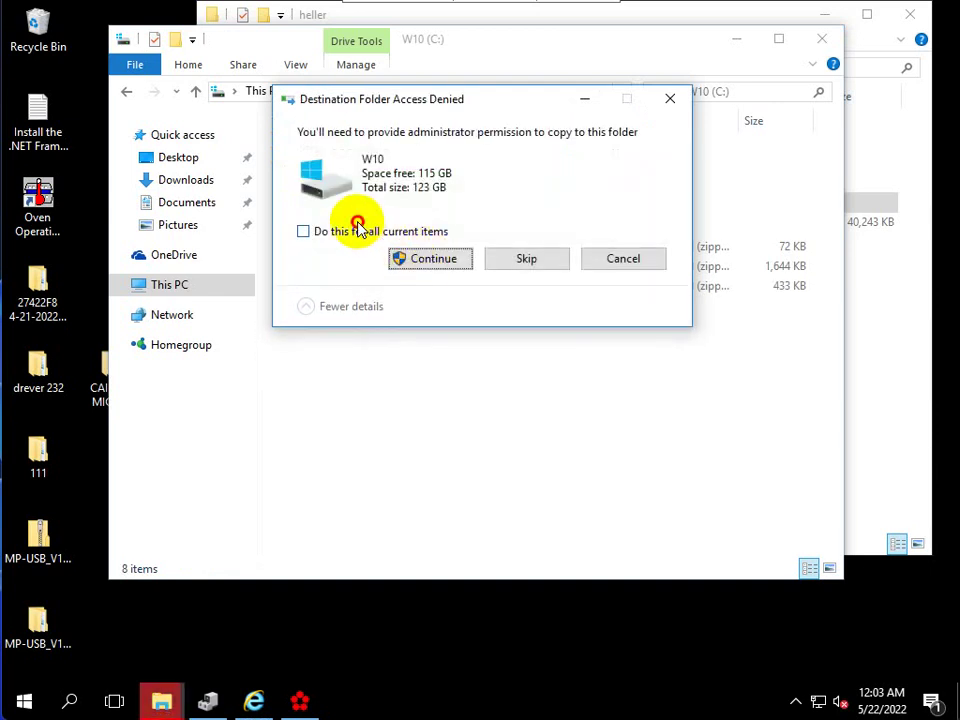
pyautogui.click(356, 229)
pyautogui.click(427, 260)
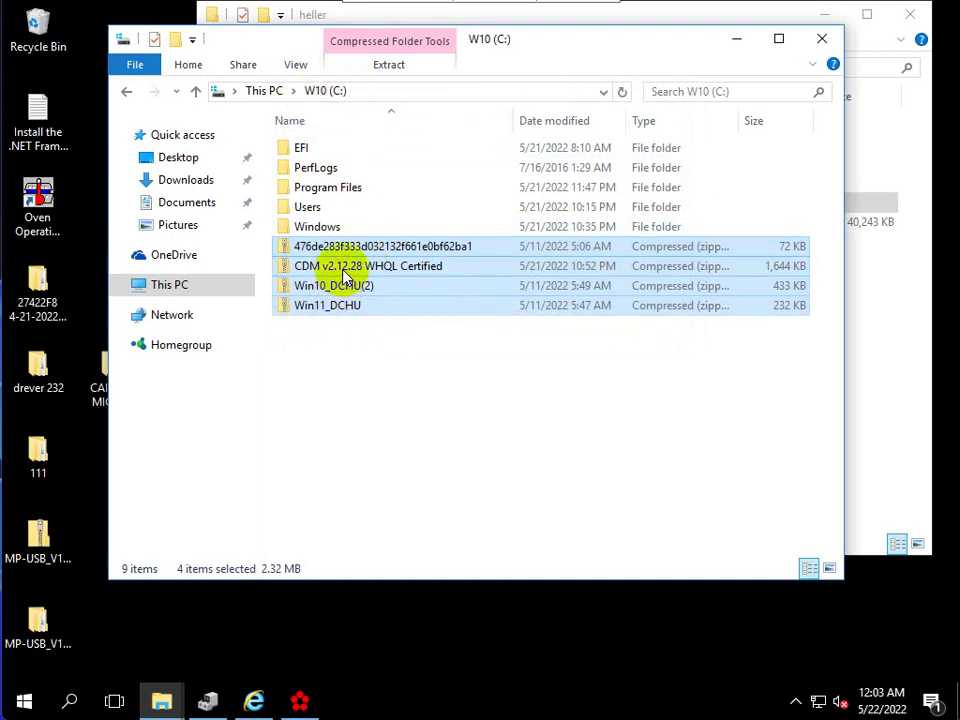
# Step: Delete the four pasted zip archives from the root of the C: drive
pyautogui.press('Delete')
pyautogui.click(428, 260)
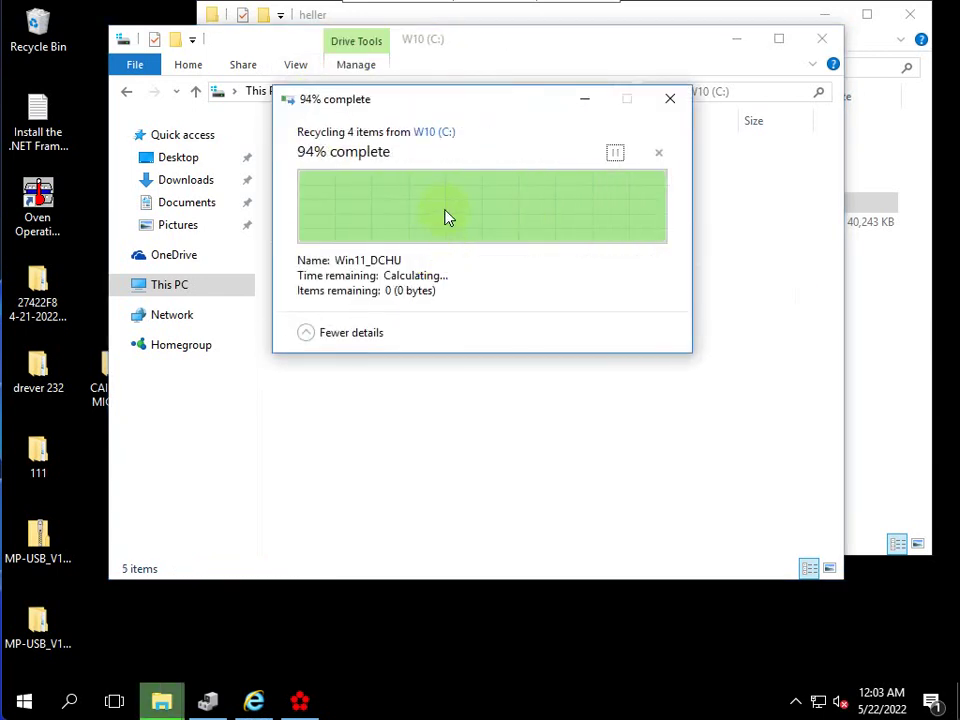
# Step: Copy the Oven folder from the heller network share into the root of the W10 (C:) drive
pyautogui.moveTo(535, 55); pyautogui.dragTo(546, 302)
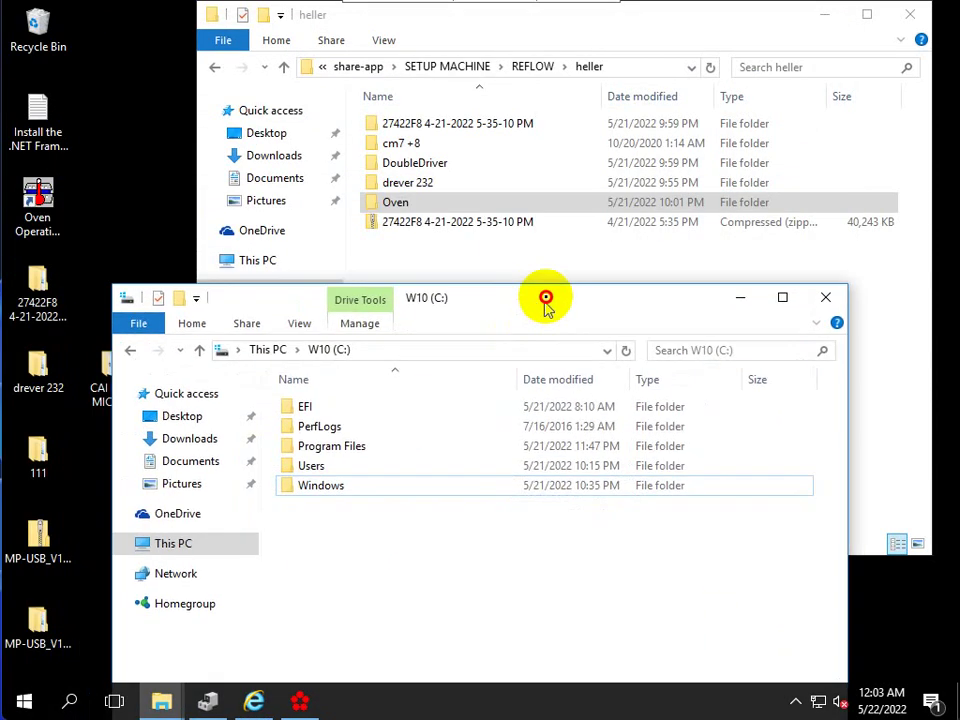
pyautogui.click(460, 208)
pyautogui.rightClick(462, 212)
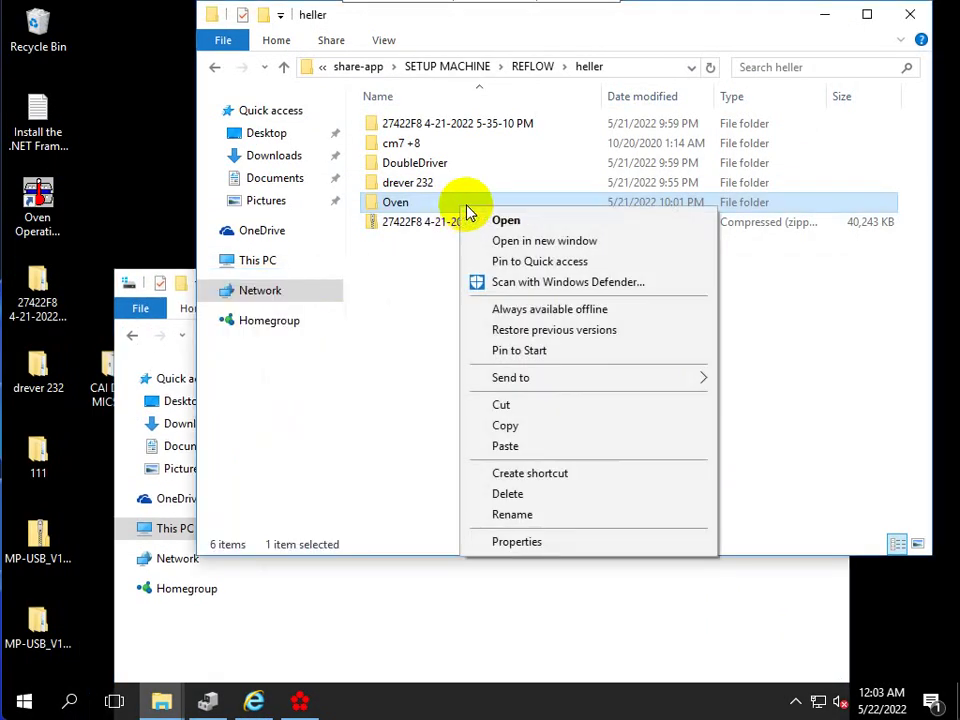
pyautogui.click(484, 425)
pyautogui.click(392, 600)
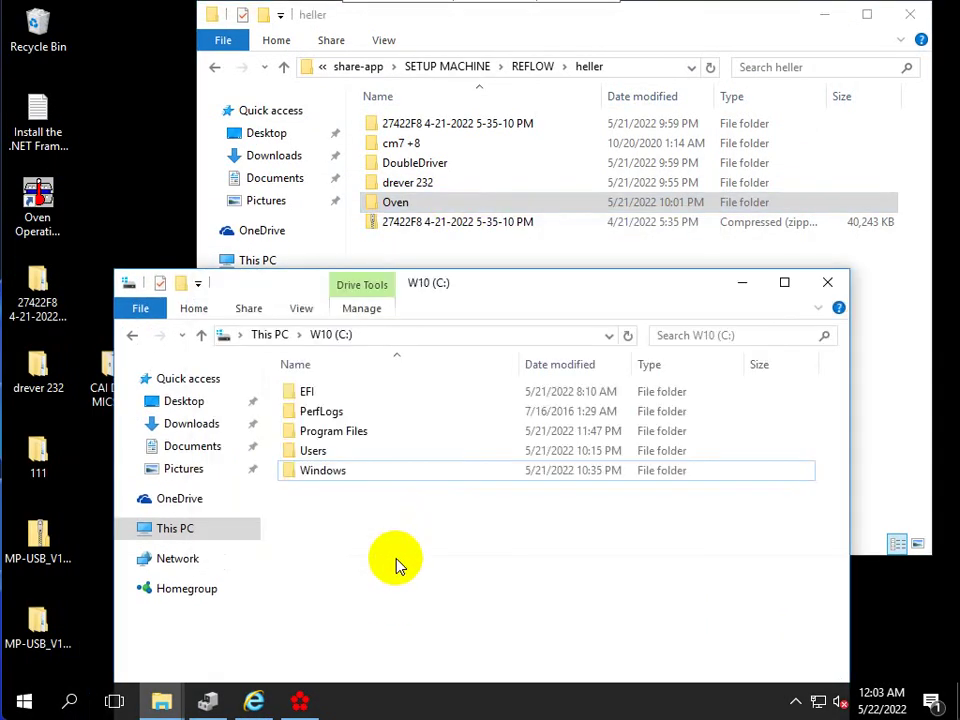
pyautogui.rightClick(400, 545)
pyautogui.click(443, 426)
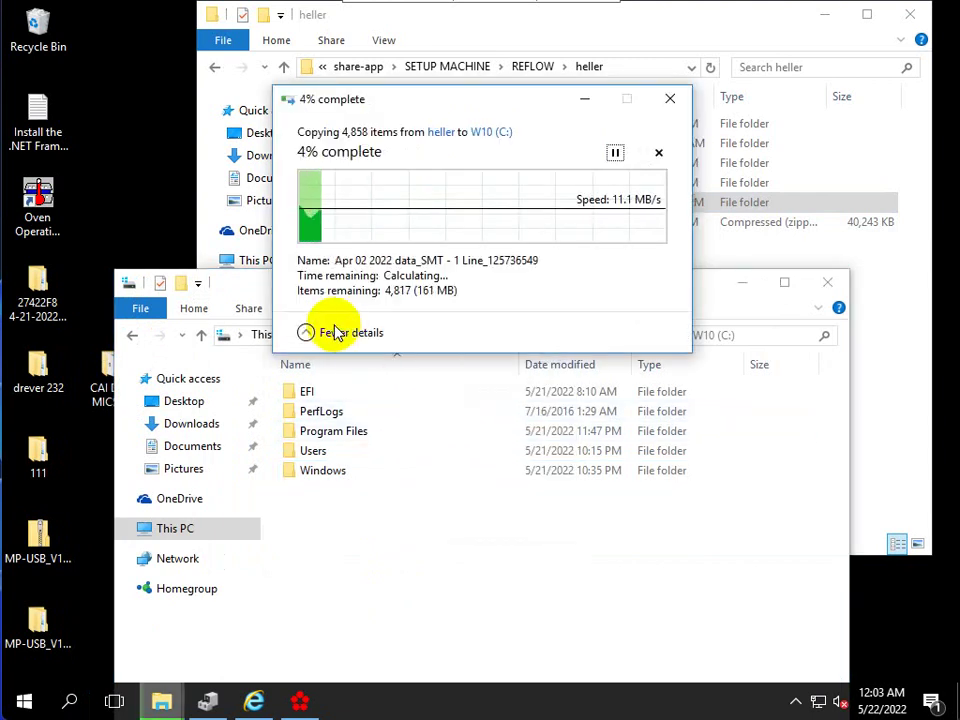
pyautogui.moveTo(400, 115); pyautogui.dragTo(585, 345)
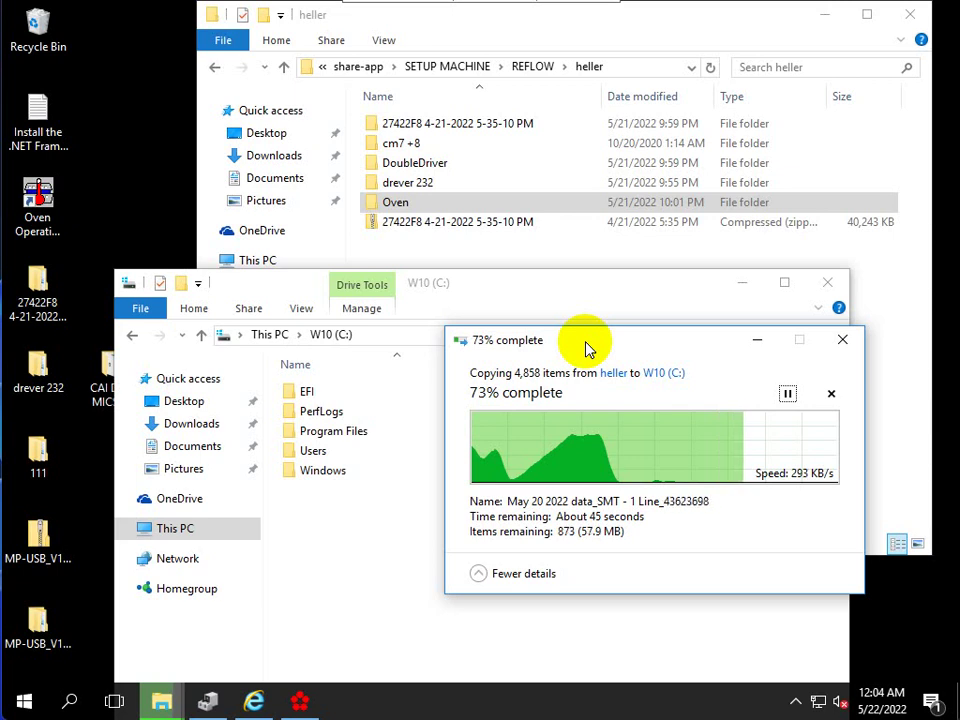
# Step: Open another File Explorer window and go to C:\Program Files\Powerlogics\Smart_MES\InstantClient
pyautogui.click(57, 410)
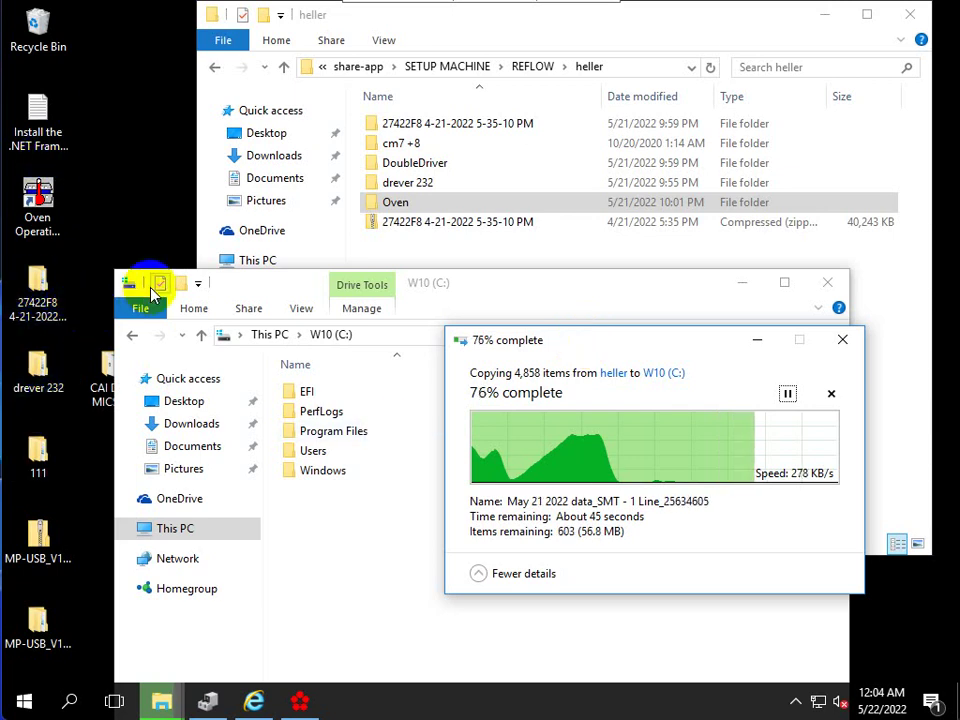
pyautogui.moveTo(511, 290); pyautogui.dragTo(639, 302)
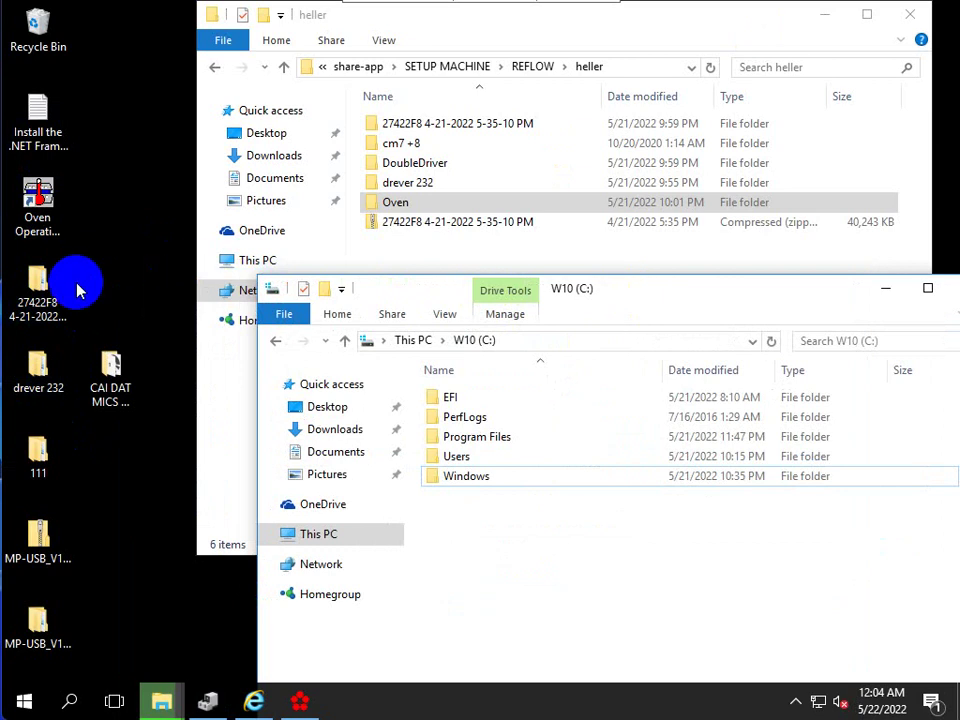
pyautogui.doubleClick(32, 290)
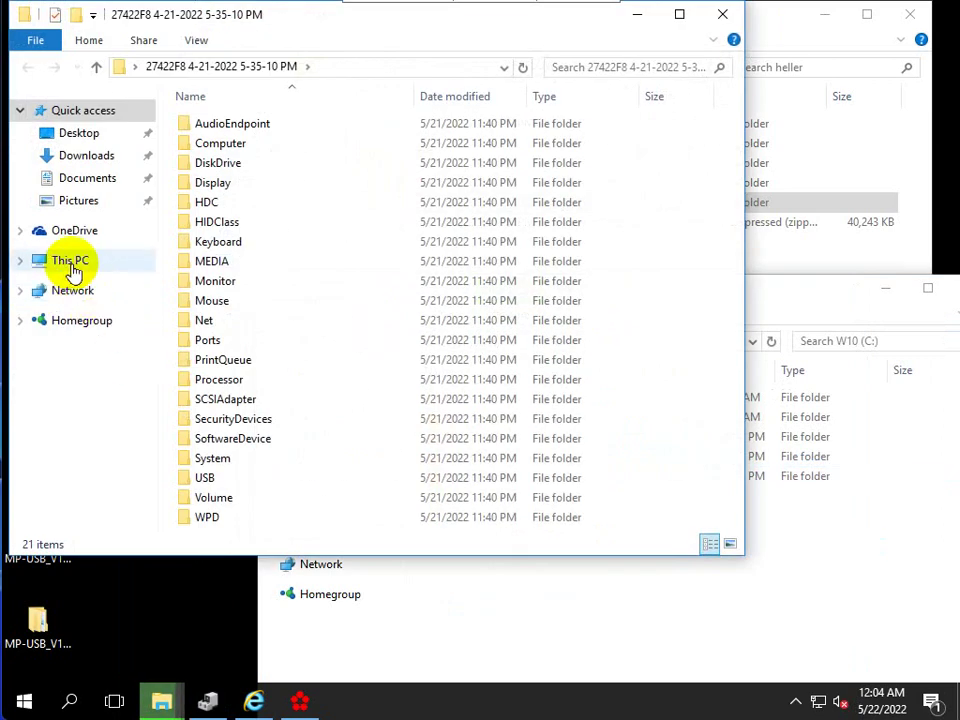
pyautogui.click(70, 262)
pyautogui.doubleClick(349, 312)
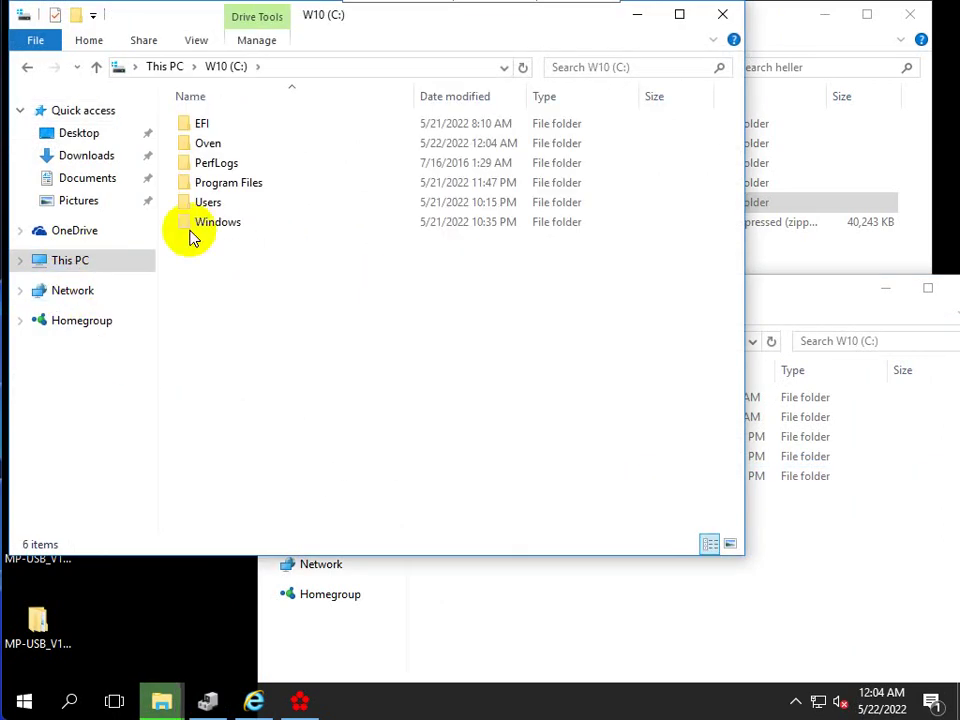
pyautogui.doubleClick(227, 188)
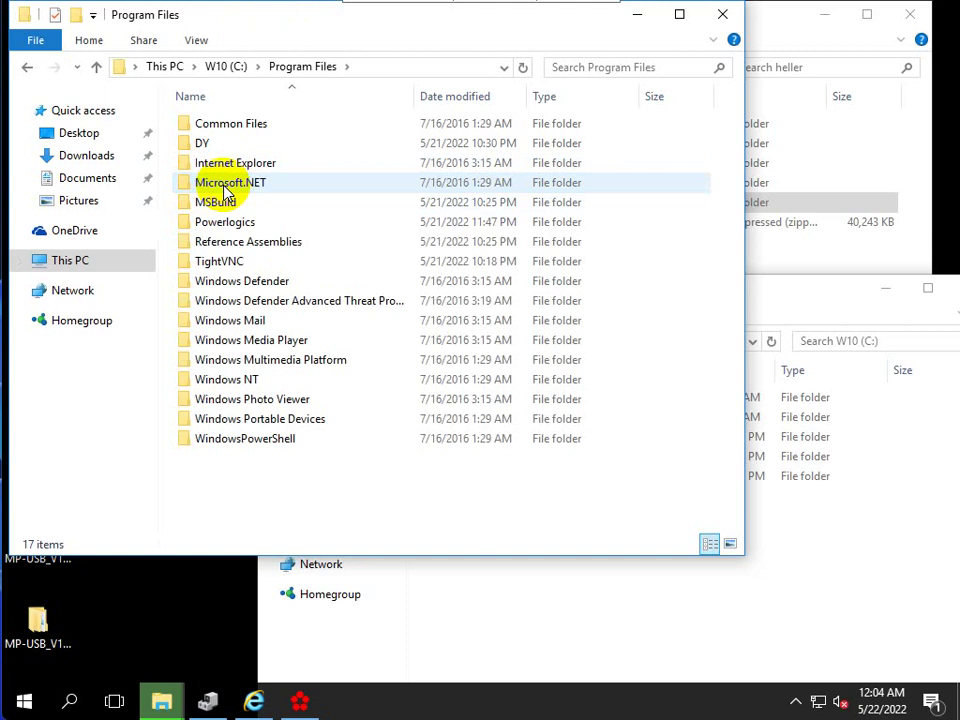
pyautogui.doubleClick(243, 222)
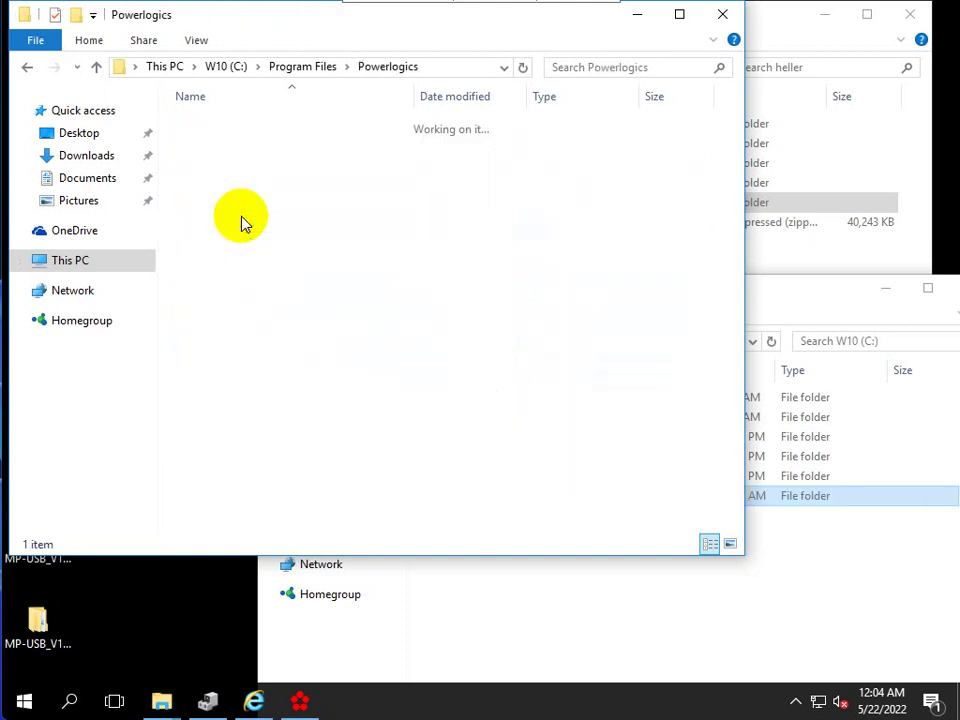
pyautogui.doubleClick(229, 130)
pyautogui.doubleClick(229, 130)
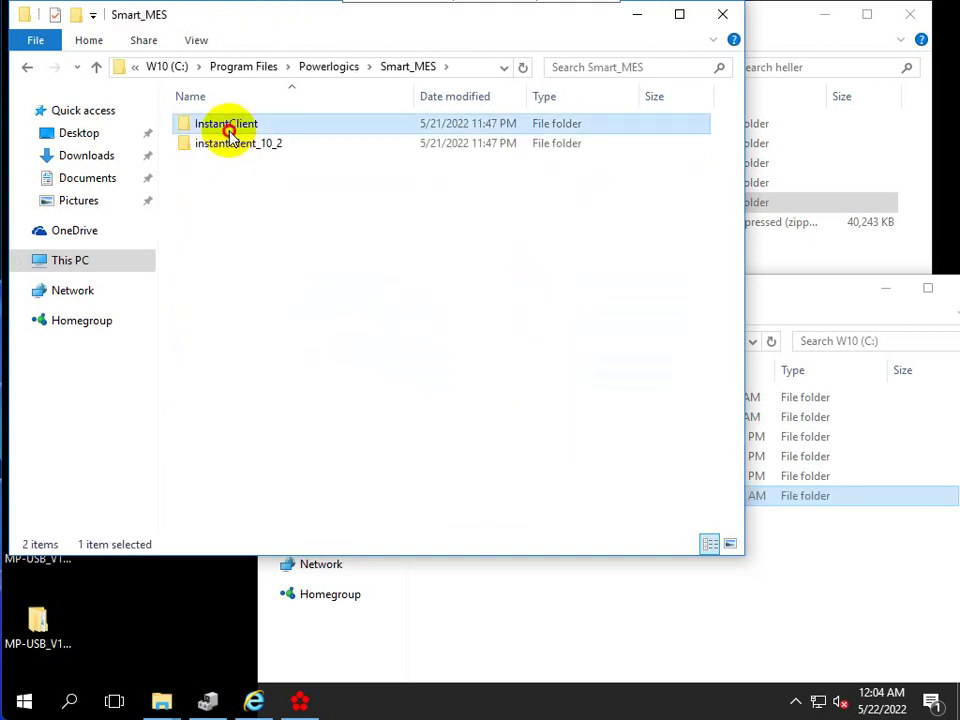
# Step: Open tnsnames.ora from the InstantClient folder in Notepad, making Notepad the default app for .ora files
pyautogui.scroll(-1, 229, 362)
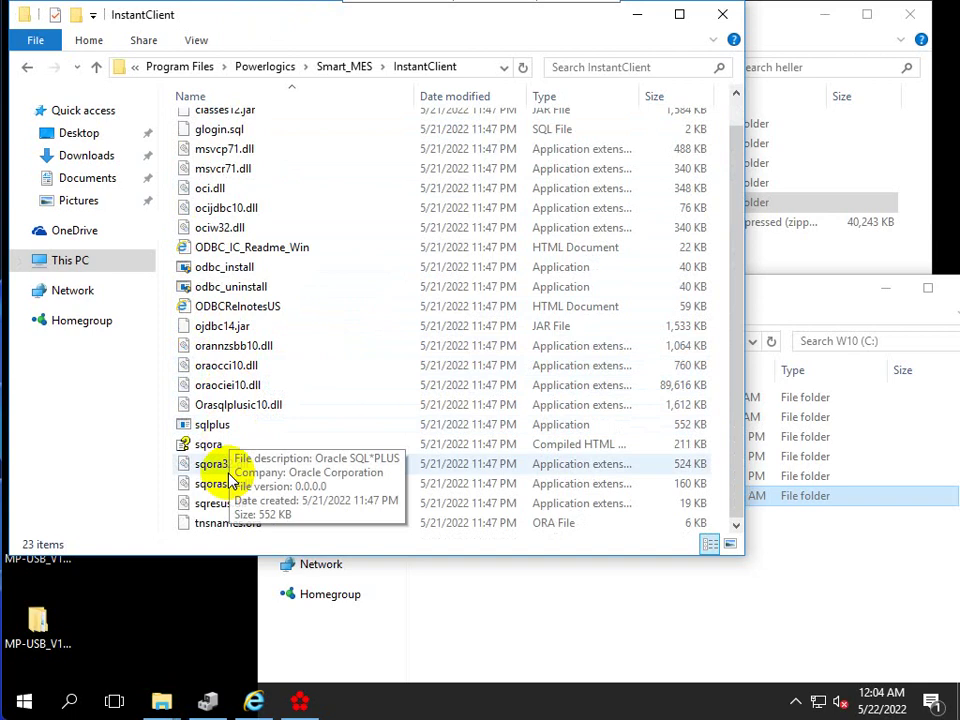
pyautogui.rightClick(232, 526)
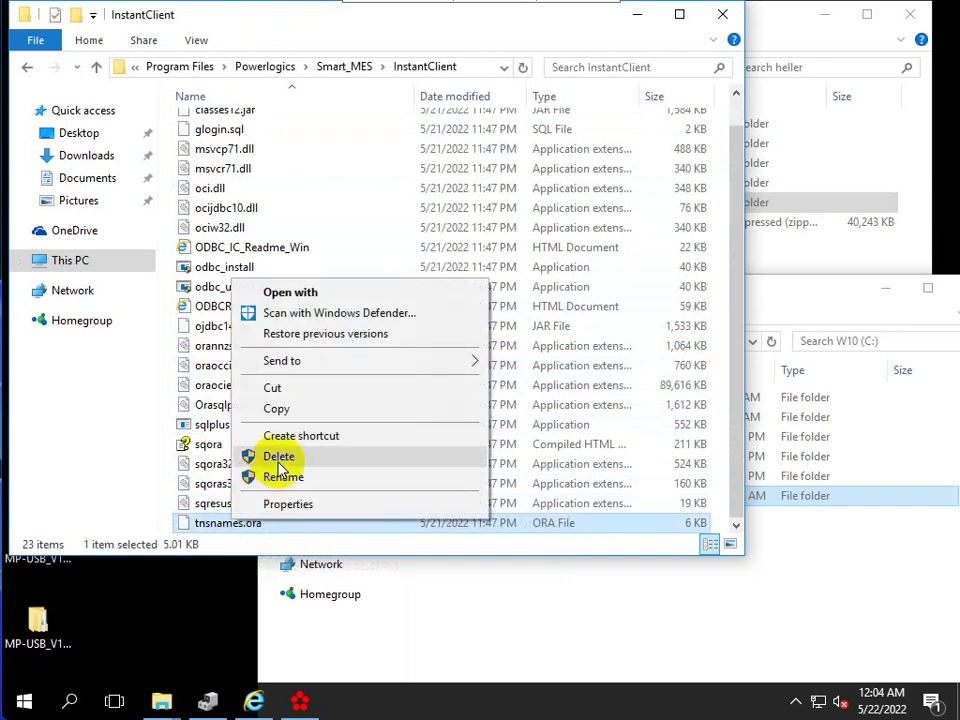
pyautogui.moveTo(366, 369)
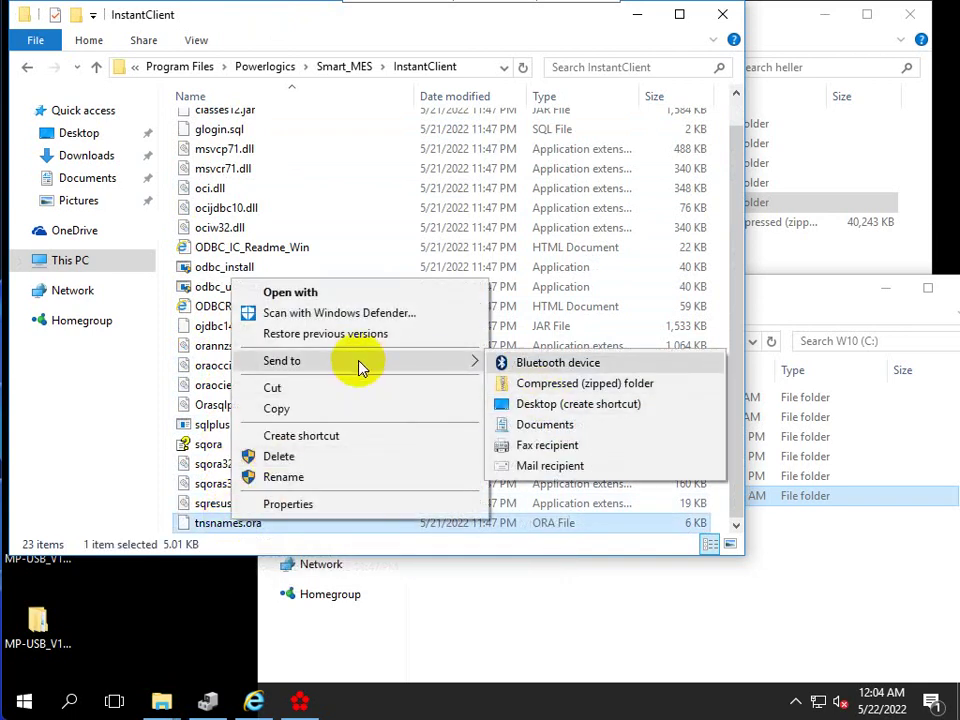
pyautogui.click(197, 527)
pyautogui.doubleClick(197, 527)
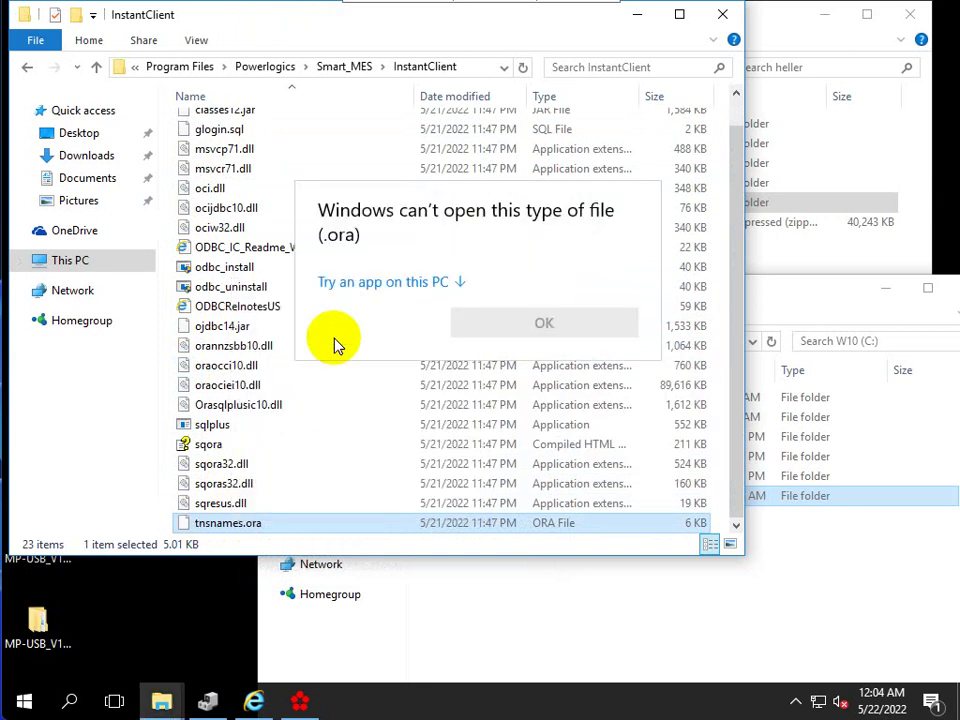
pyautogui.click(360, 282)
pyautogui.click(381, 305)
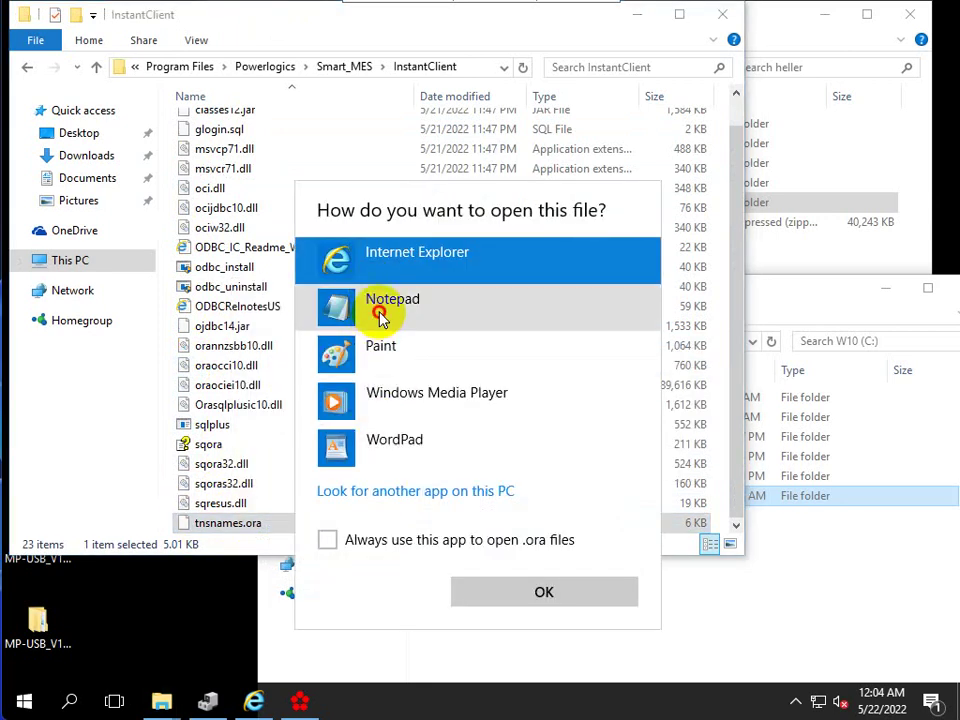
pyautogui.click(327, 539)
pyautogui.click(508, 593)
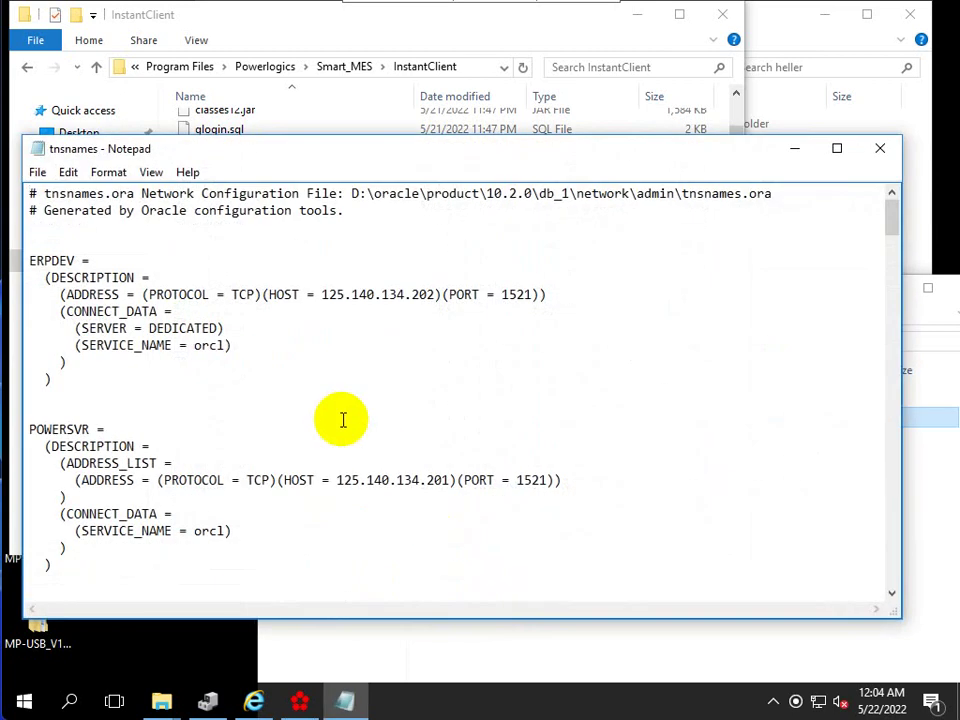
# Step: Change the host address of the ESDB entry at the end of tnsnames.ora to 192.168.50.14
pyautogui.scroll(-15, 343, 418)
pyautogui.moveTo(891, 312); pyautogui.dragTo(861, 594)
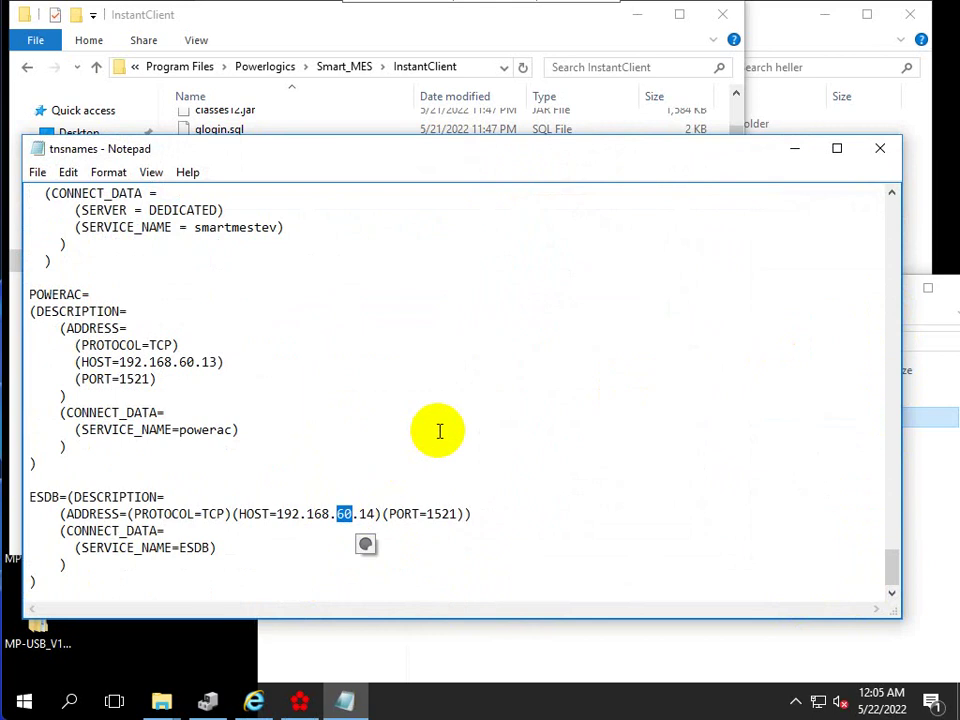
pyautogui.write('0')
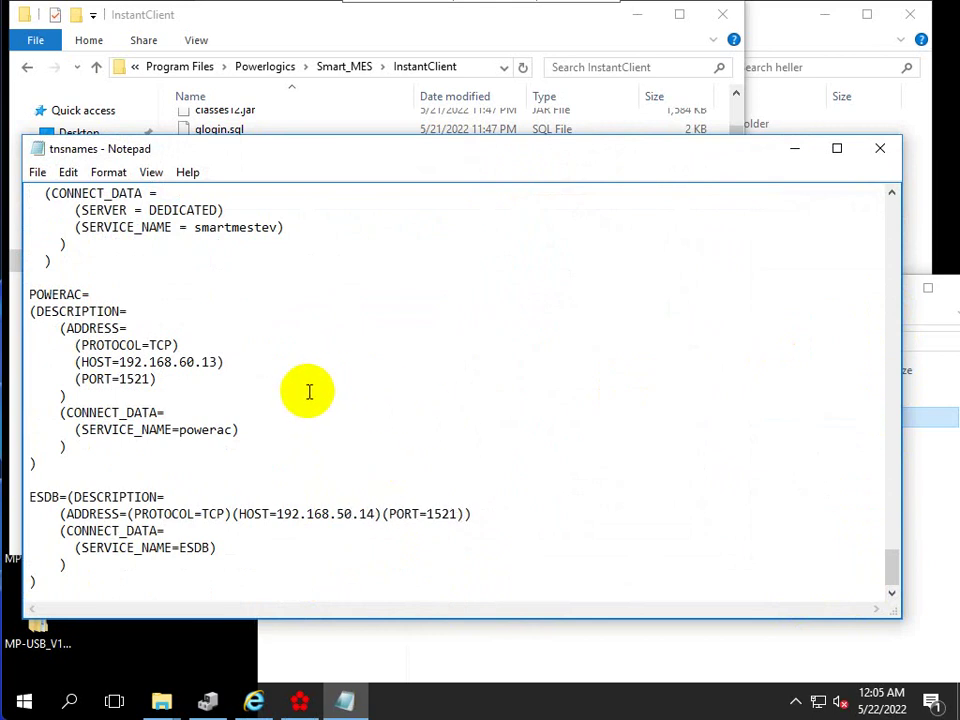
pyautogui.scroll(1, 155, 500)
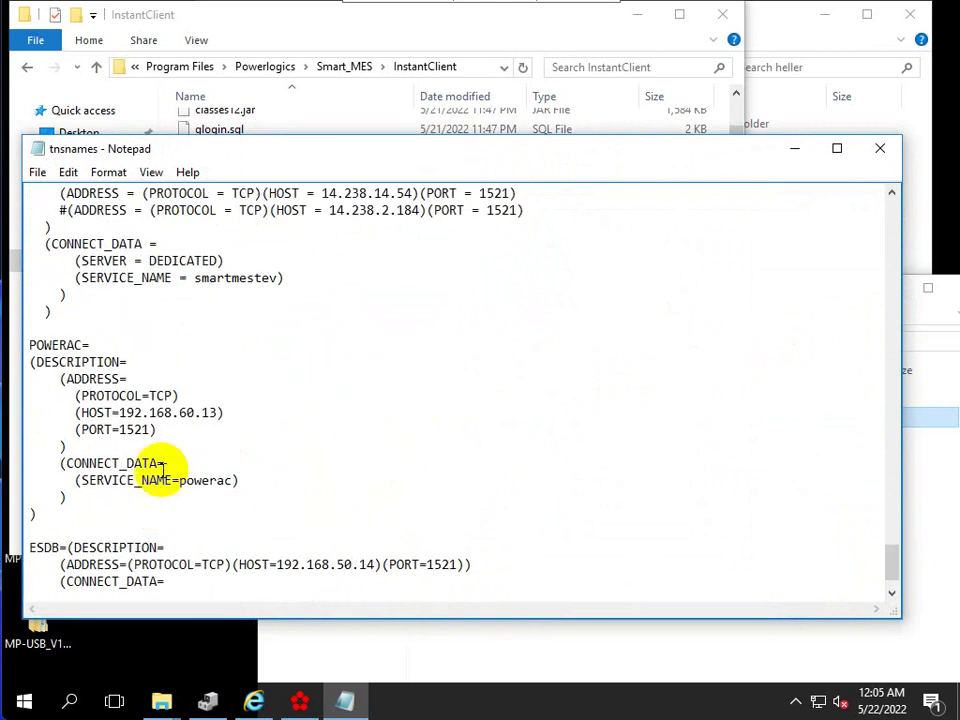
pyautogui.scroll(1, 186, 425)
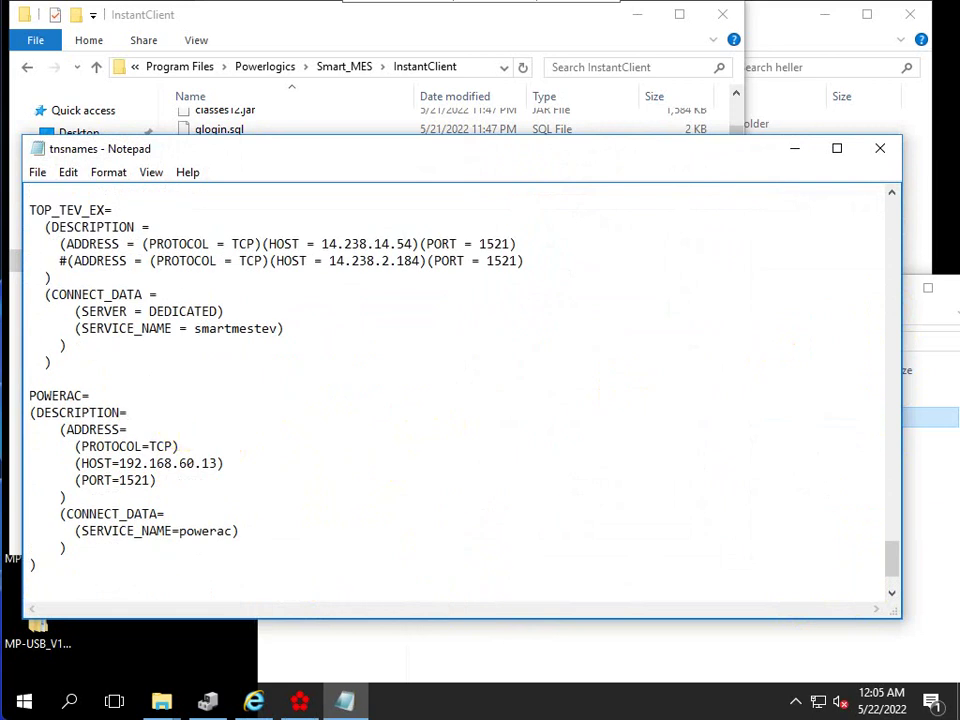
pyautogui.scroll(-2, 100, 360)
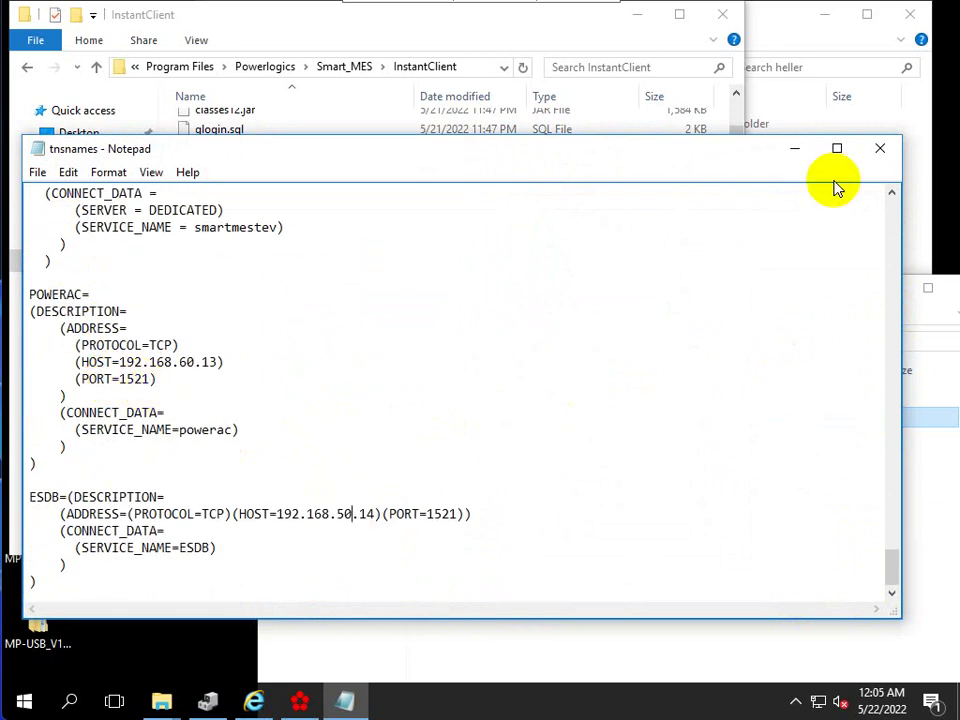
# Step: Try to save the edited tnsnames.ora, cancel the save and close the file without keeping the changes
pyautogui.click(880, 150)
pyautogui.click(450, 363)
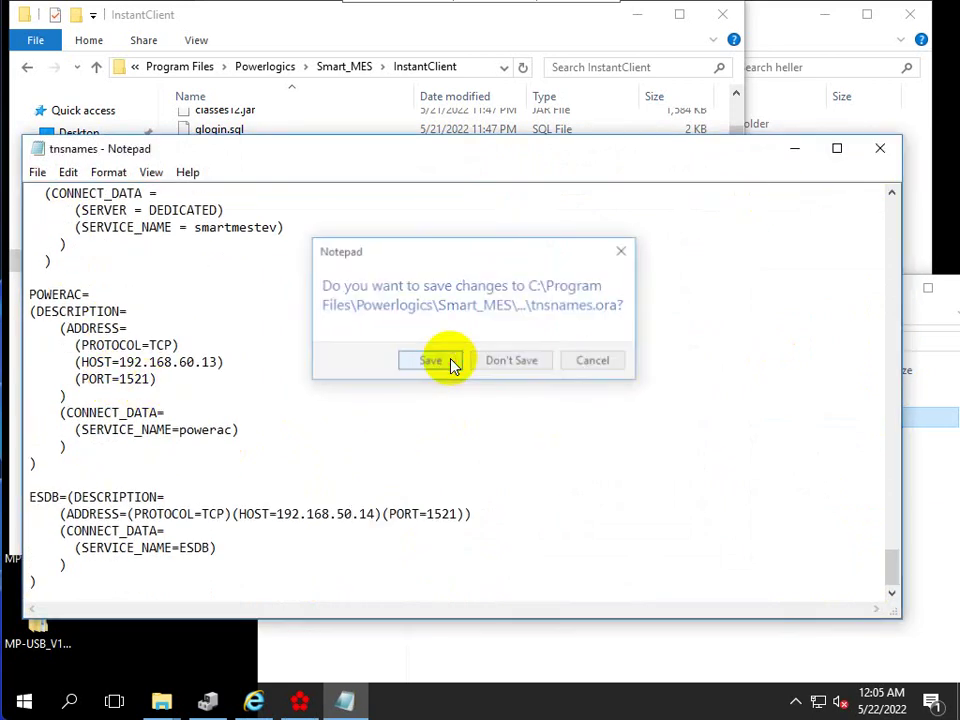
pyautogui.click(585, 196)
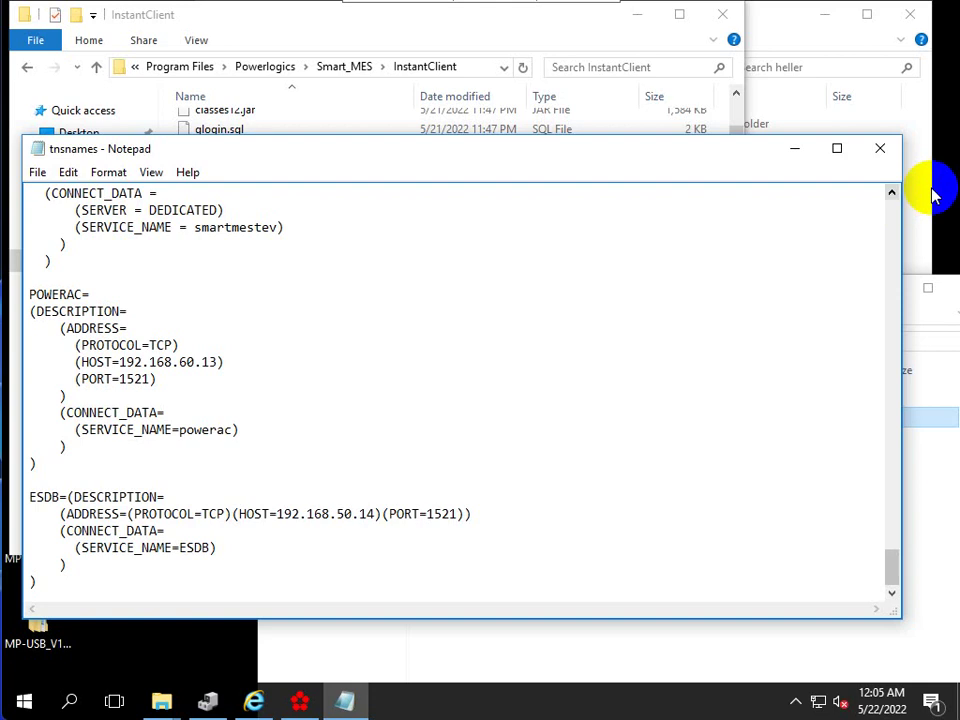
pyautogui.click(882, 148)
pyautogui.click(510, 364)
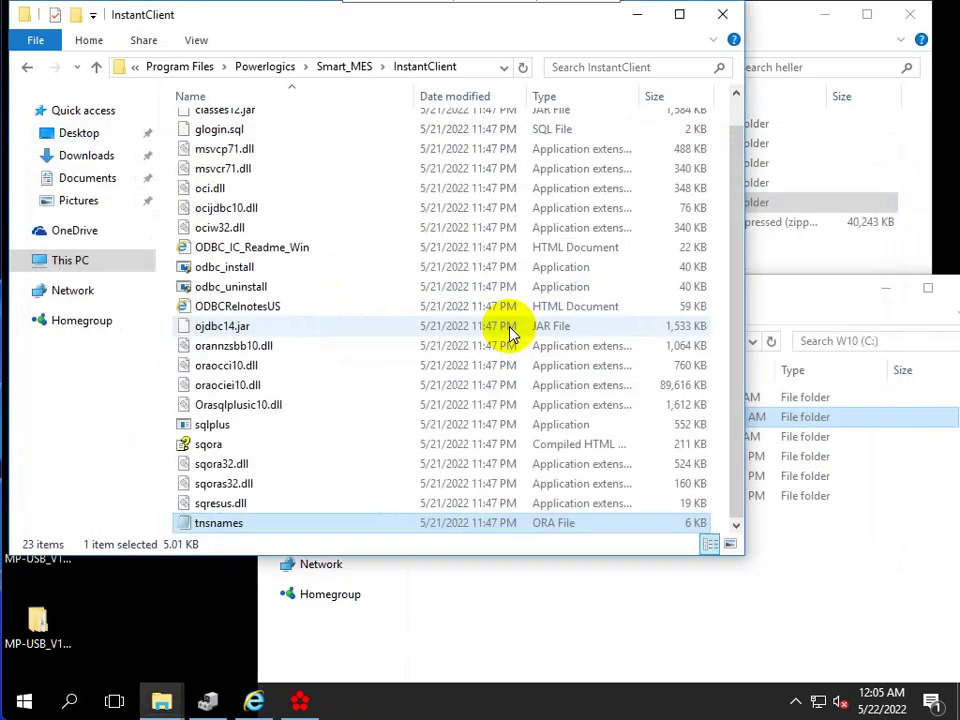
# Step: Go up to the Smart_MES folder and delete its InstantClient folder, granting administrator permission
pyautogui.click(345, 68)
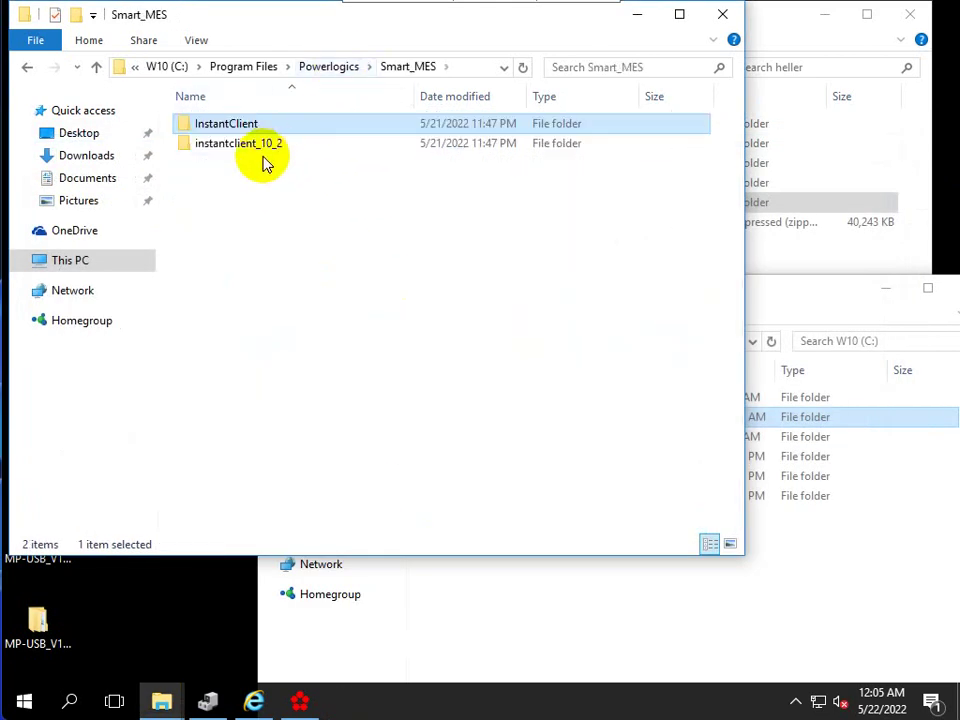
pyautogui.press('Delete')
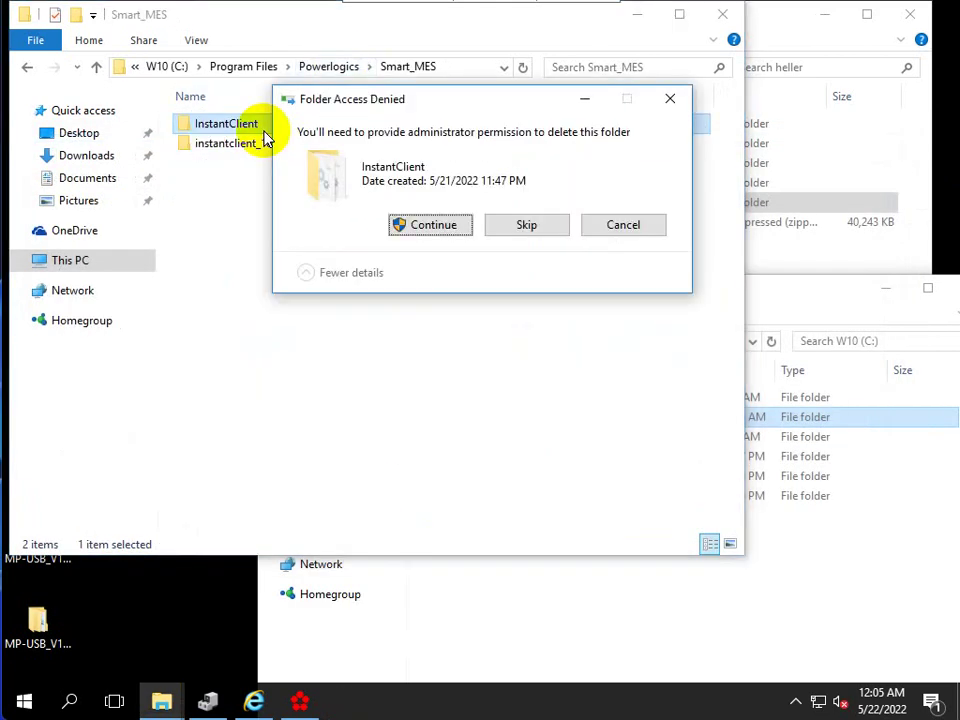
pyautogui.click(424, 223)
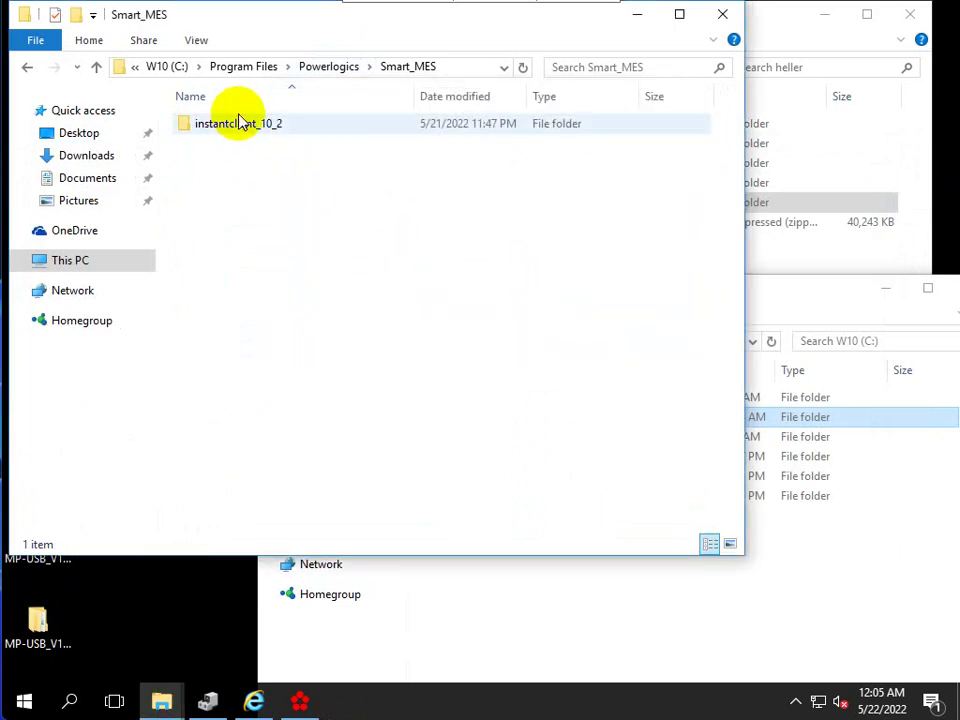
# Step: Open the tnsnames file in the instantclient_10_2 folder and edit the host address of the EIVT3 entry
pyautogui.doubleClick(238, 123)
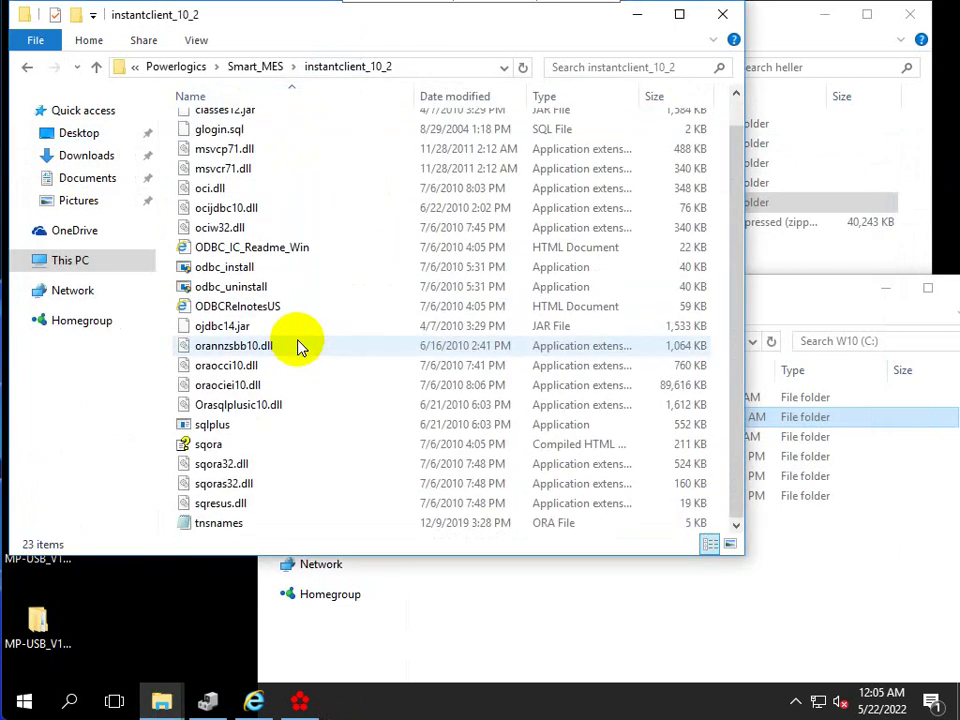
pyautogui.doubleClick(215, 523)
pyautogui.scroll(-4, 230, 470)
pyautogui.scroll(-10, 234, 464)
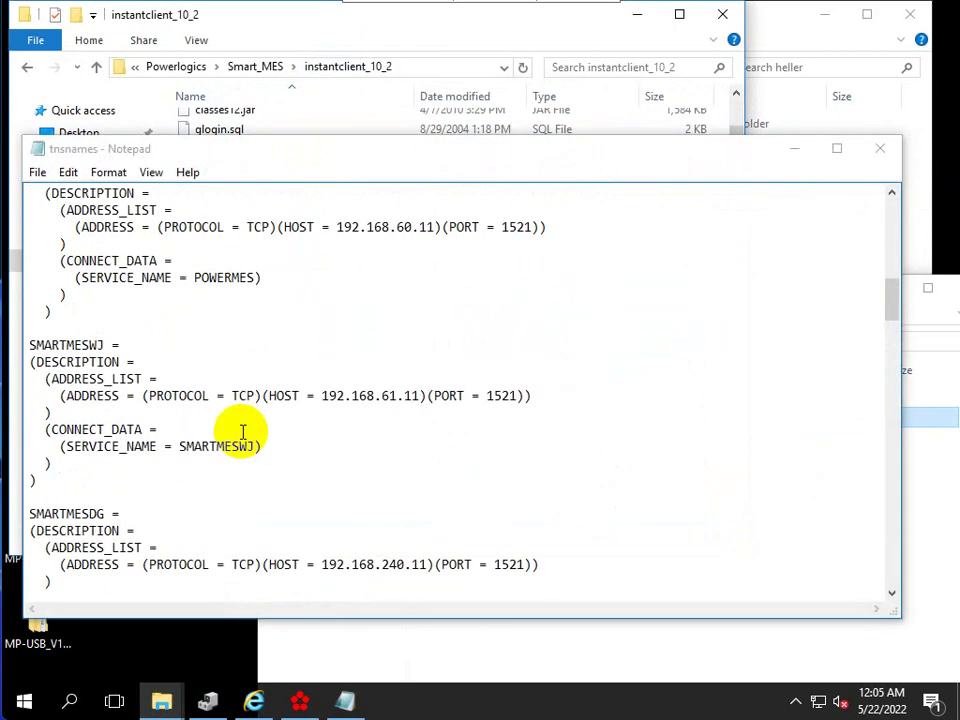
pyautogui.moveTo(893, 313); pyautogui.dragTo(866, 570)
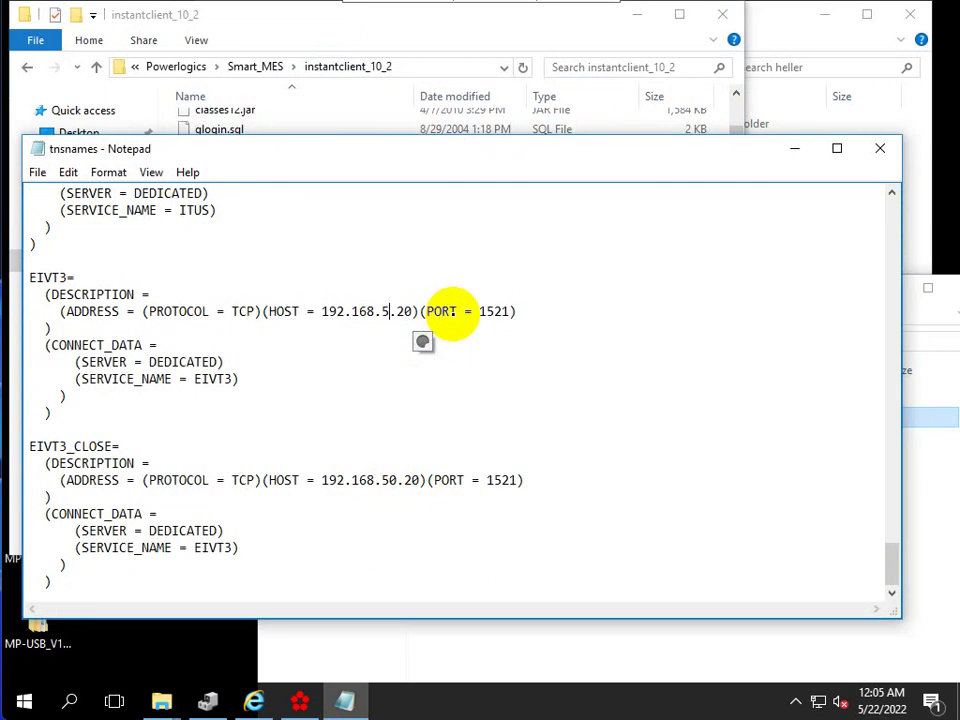
# Step: Save the edited tnsnames file, with EIVT3 host 192.168.50.20, to the Desktop and close it
pyautogui.click(866, 150)
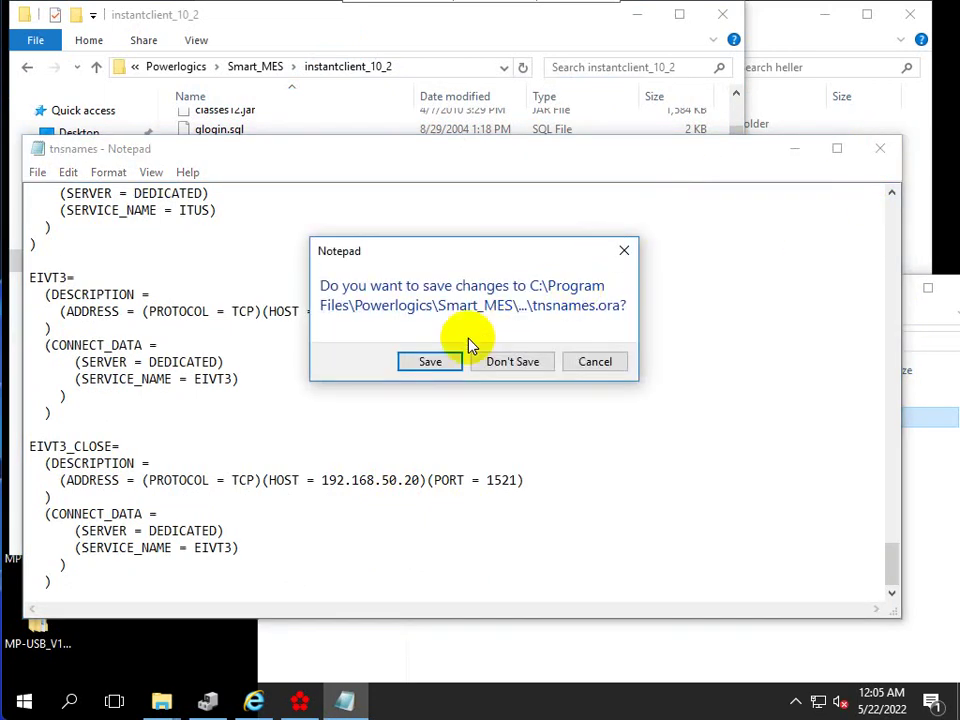
pyautogui.click(428, 365)
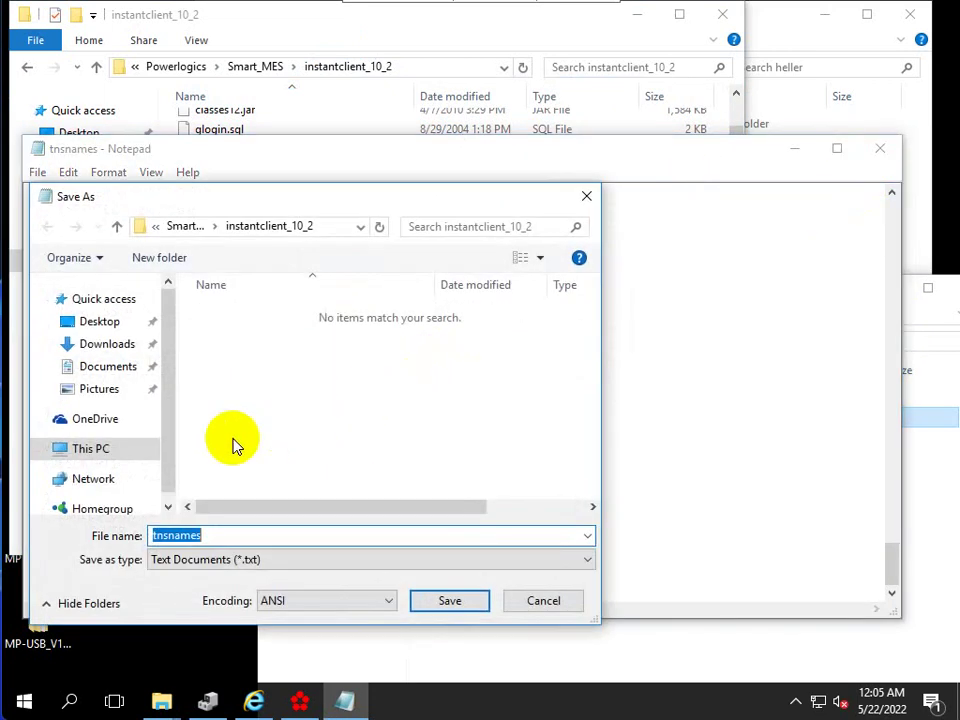
pyautogui.click(90, 322)
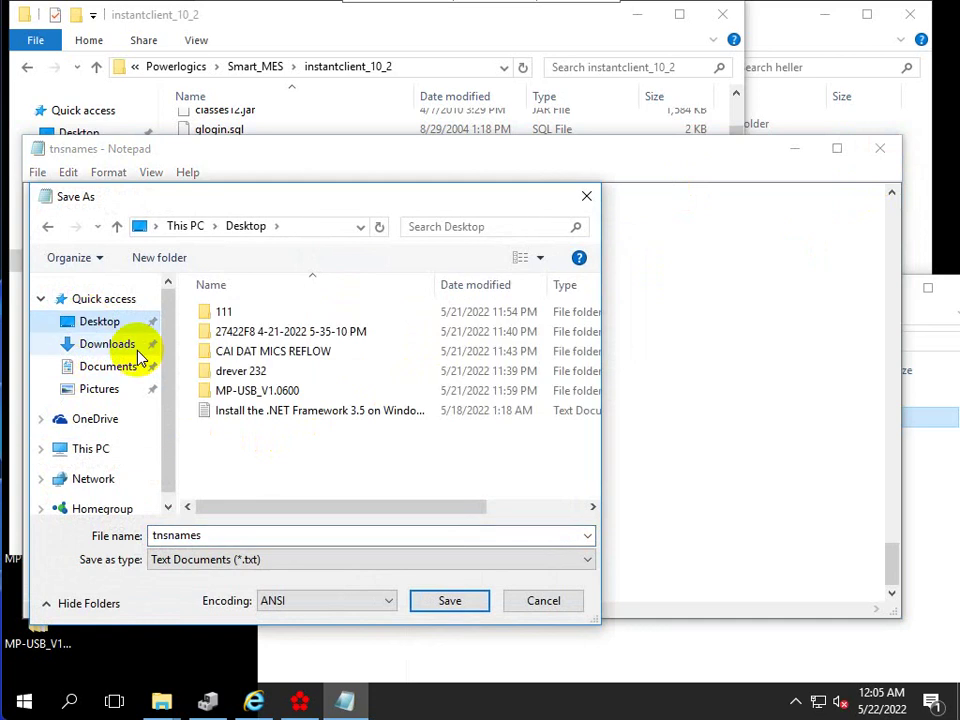
pyautogui.click(451, 601)
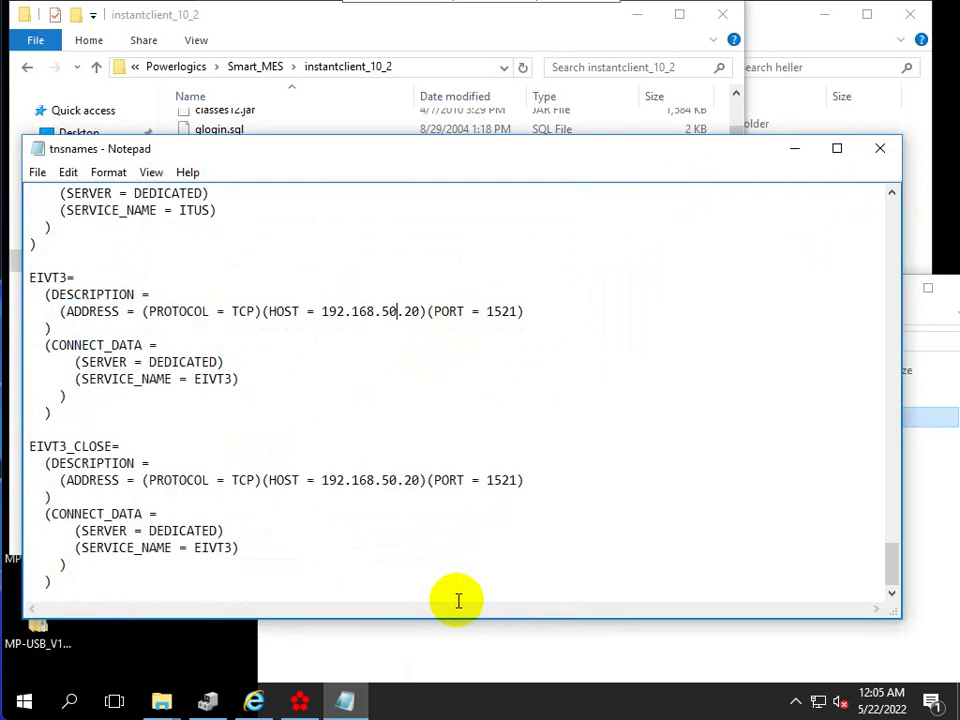
pyautogui.click(884, 151)
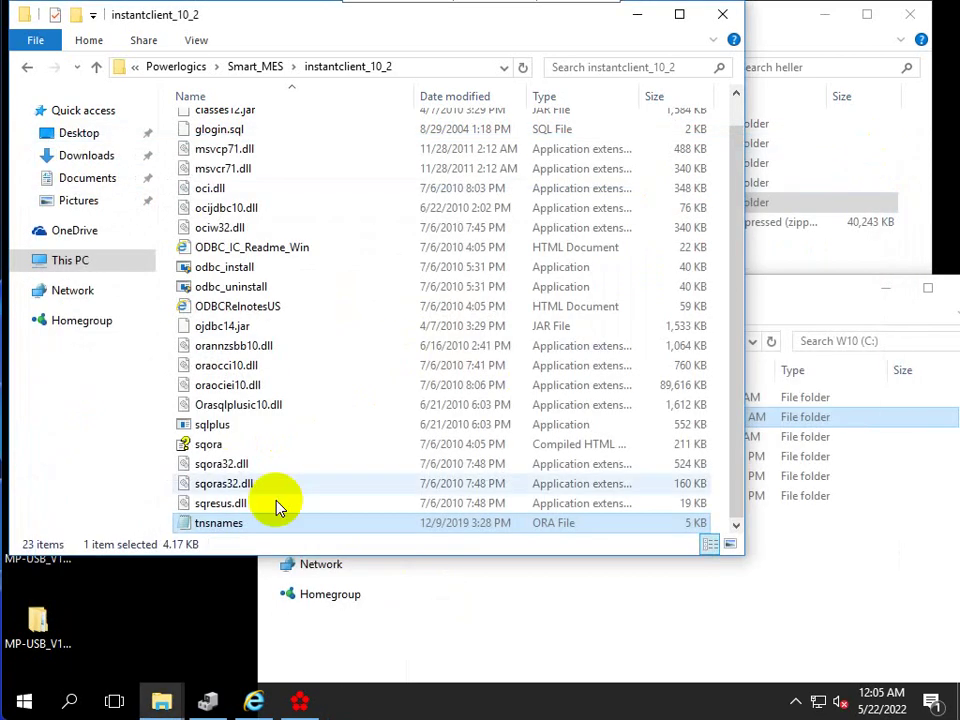
# Step: Turn off hiding of empty drives in the folder view options and apply the change
pyautogui.click(197, 41)
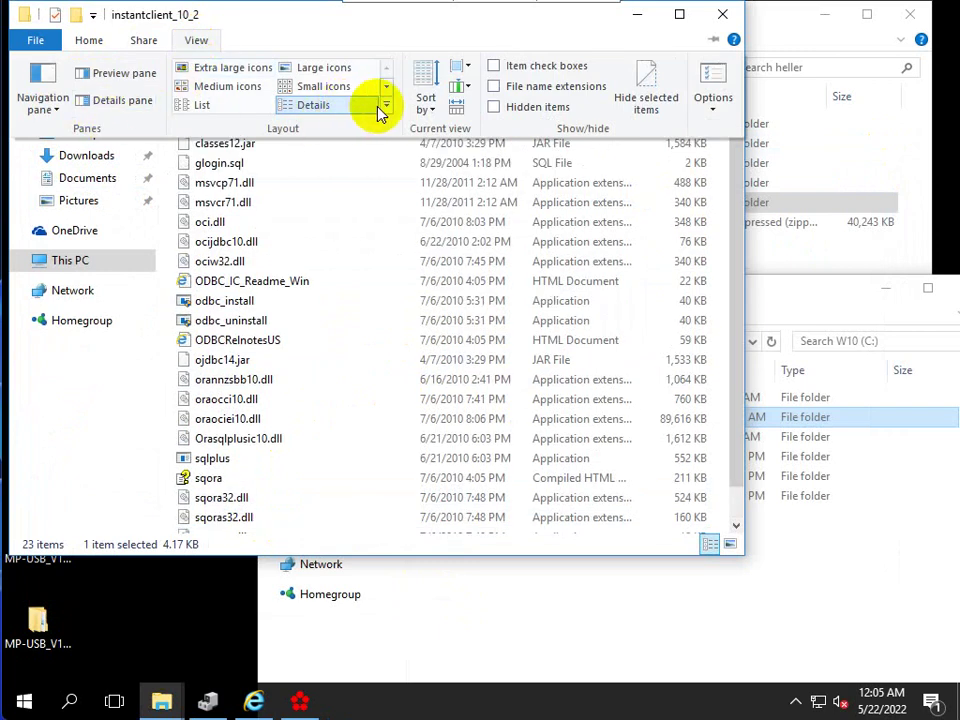
pyautogui.click(719, 108)
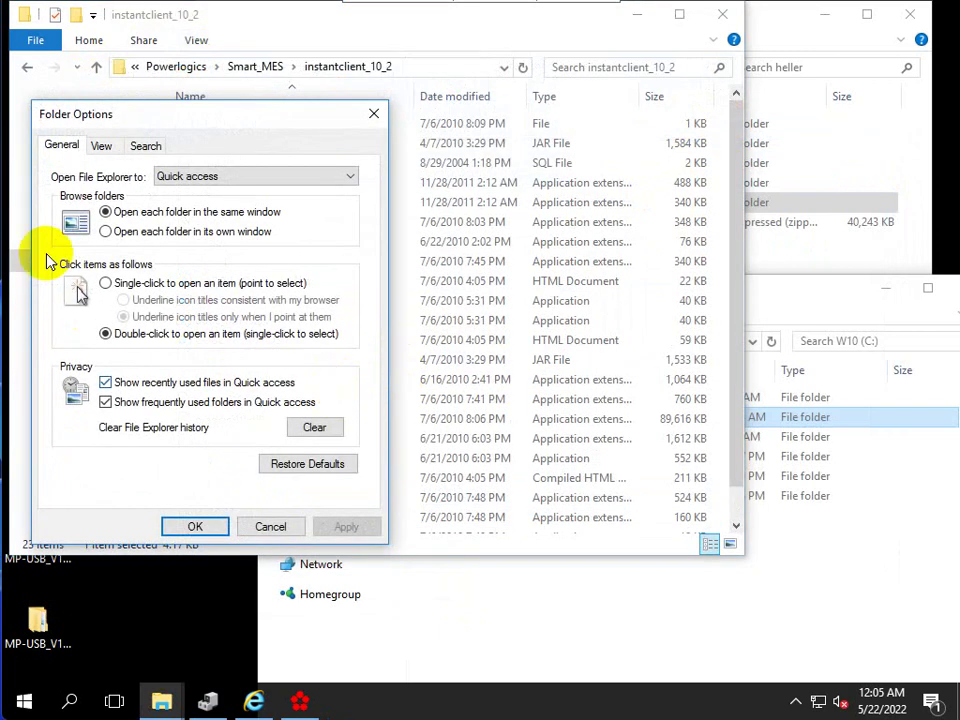
pyautogui.click(102, 146)
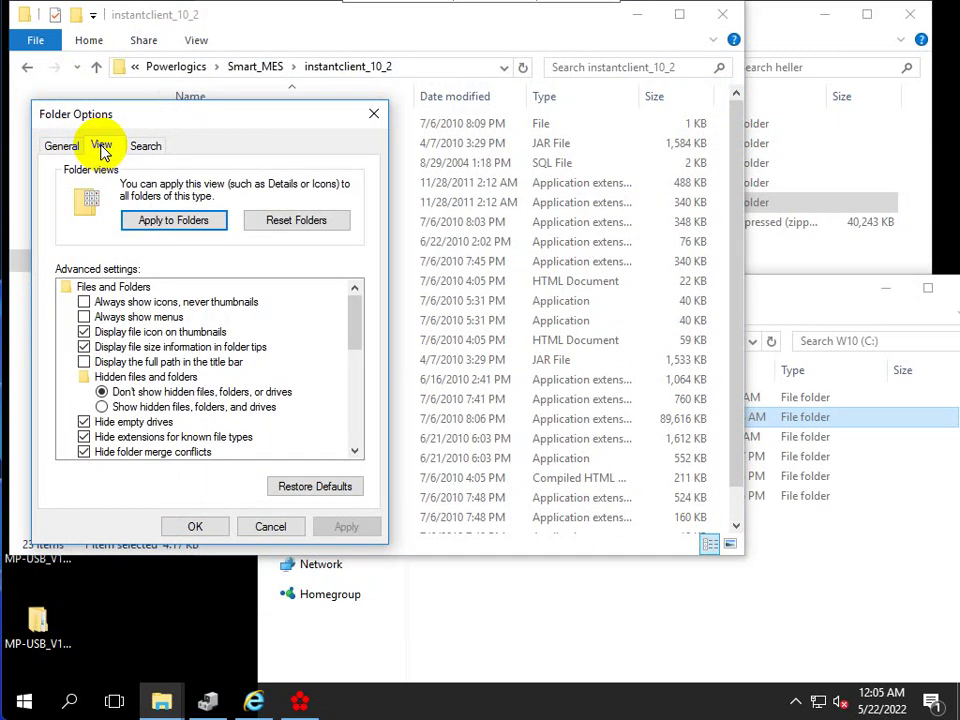
pyautogui.moveTo(356, 322); pyautogui.dragTo(362, 338)
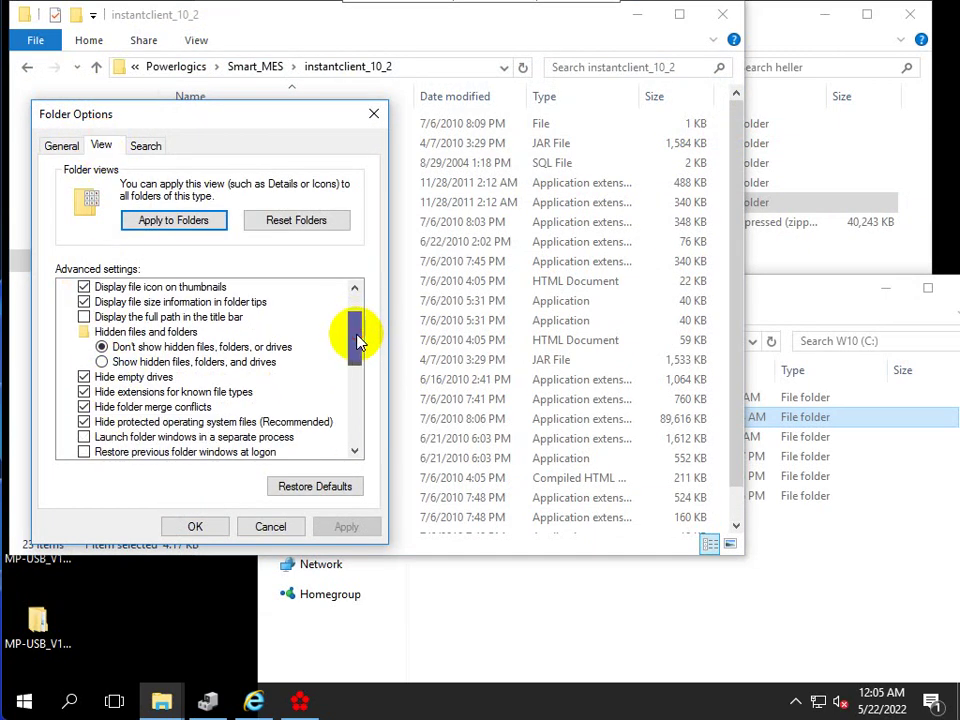
pyautogui.click(84, 377)
pyautogui.click(343, 525)
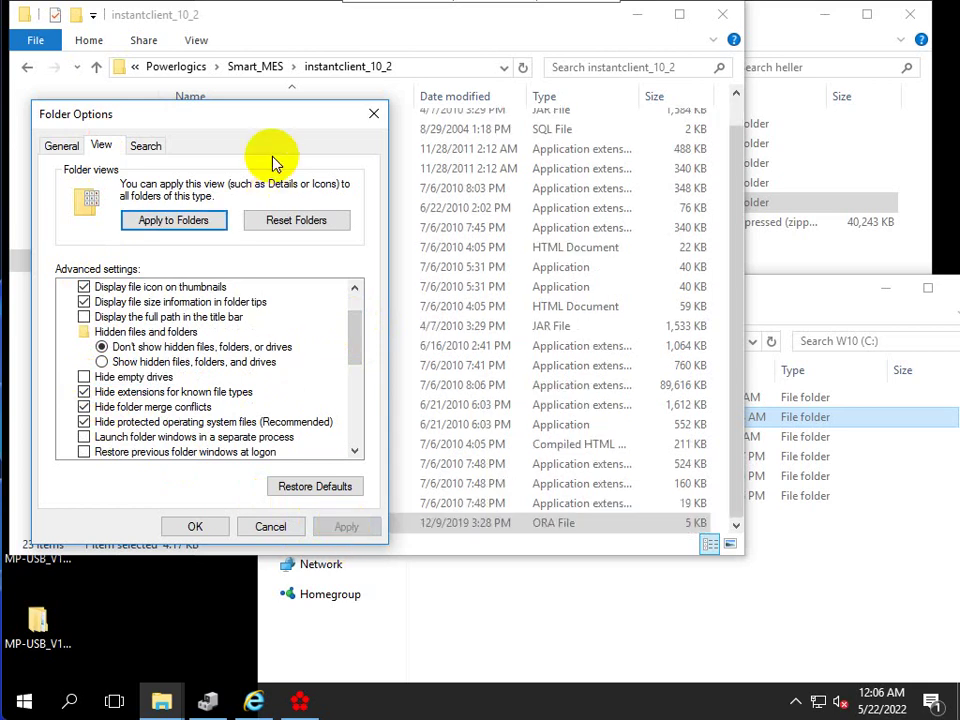
pyautogui.moveTo(250, 118); pyautogui.dragTo(850, 165)
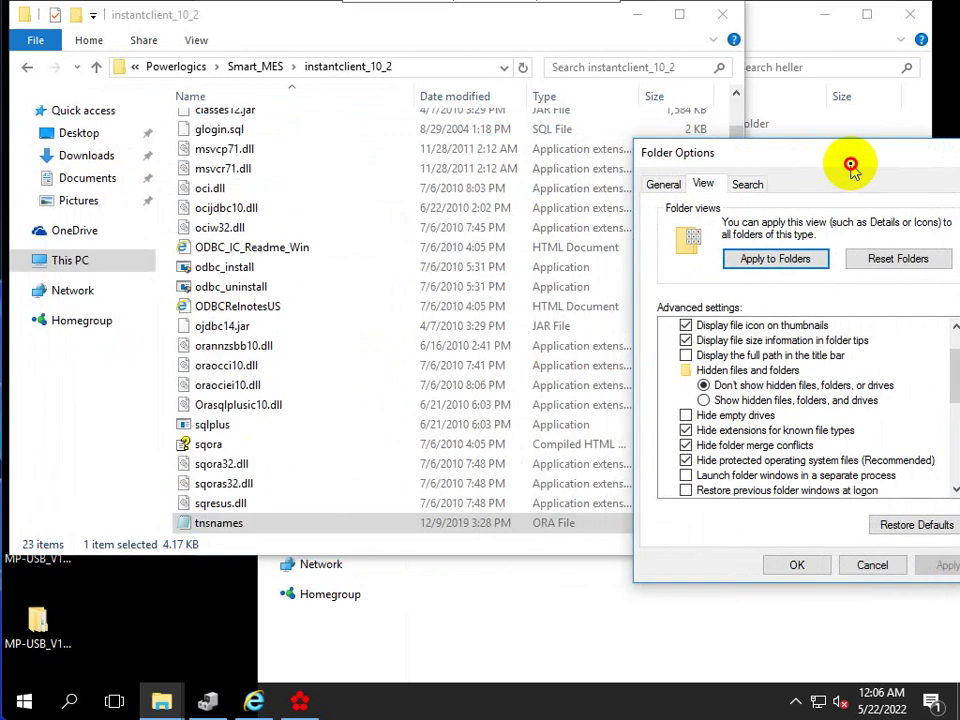
pyautogui.click(789, 570)
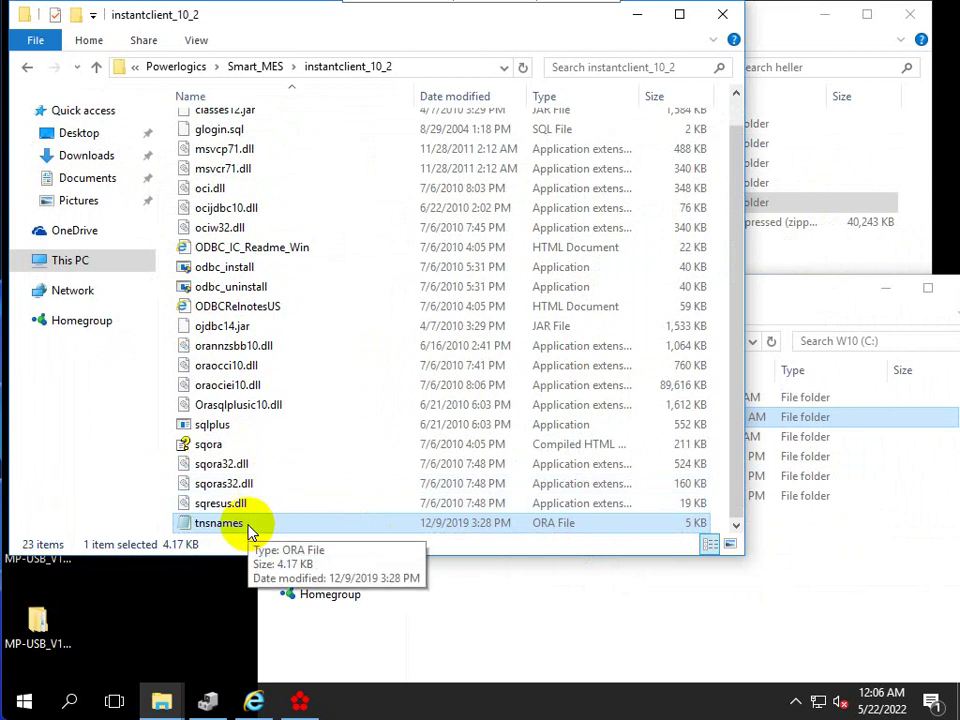
# Step: Check the file properties of tnsnames in the instantclient_10_2 folder, then close them
pyautogui.doubleClick(249, 531)
pyautogui.rightClick(249, 531)
pyautogui.click(272, 509)
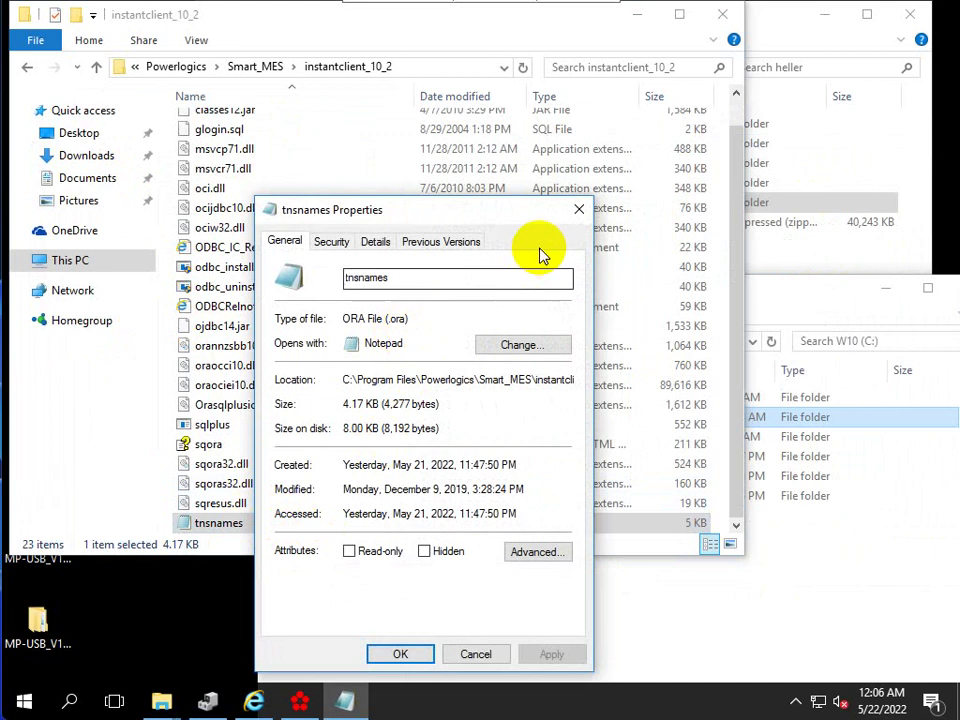
pyautogui.click(577, 210)
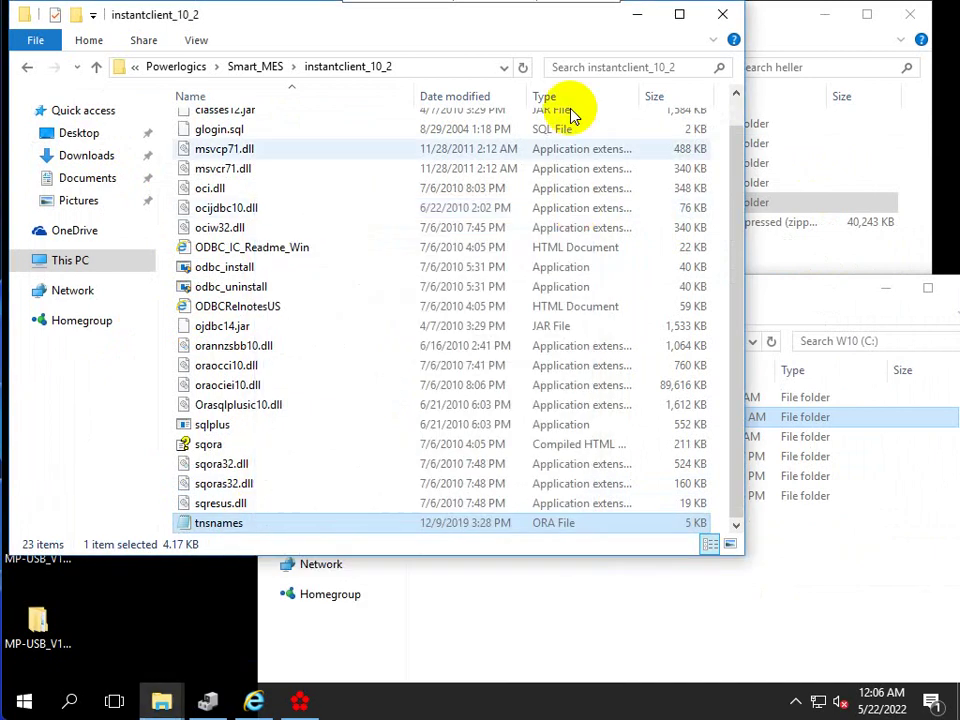
# Step: Set the folder view options to show extensions for known file types and hide empty drives again
pyautogui.click(197, 40)
pyautogui.click(714, 103)
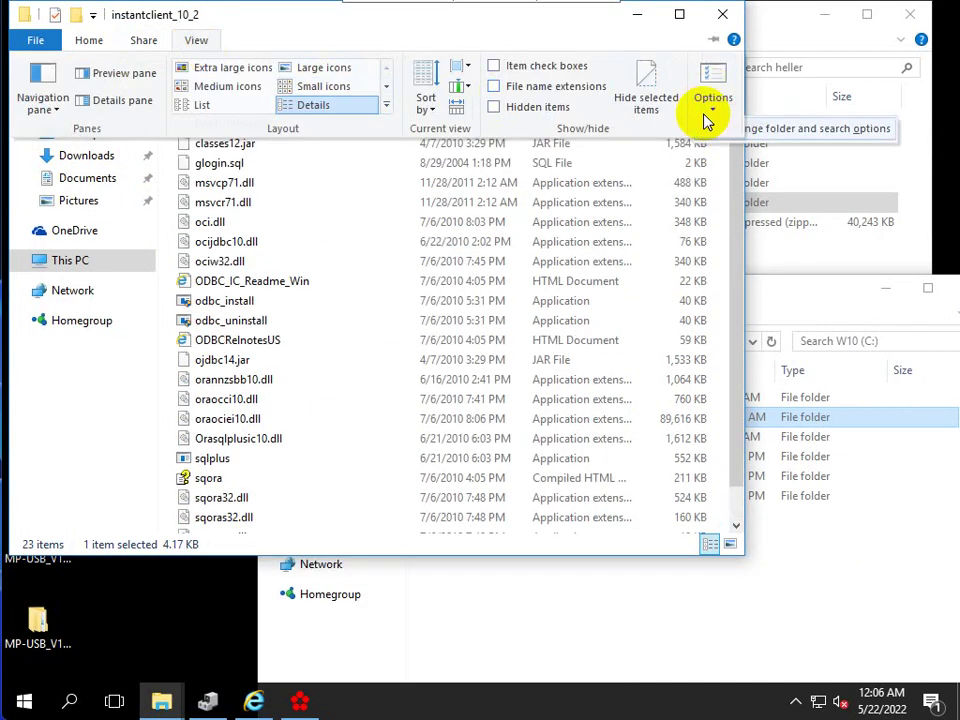
pyautogui.click(102, 146)
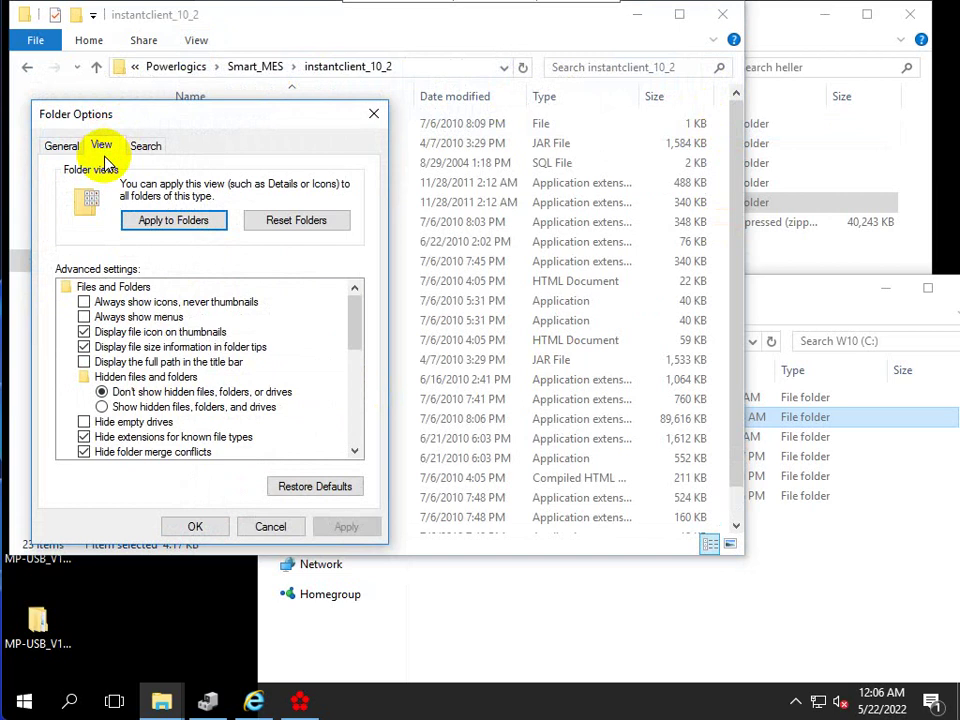
pyautogui.click(96, 423)
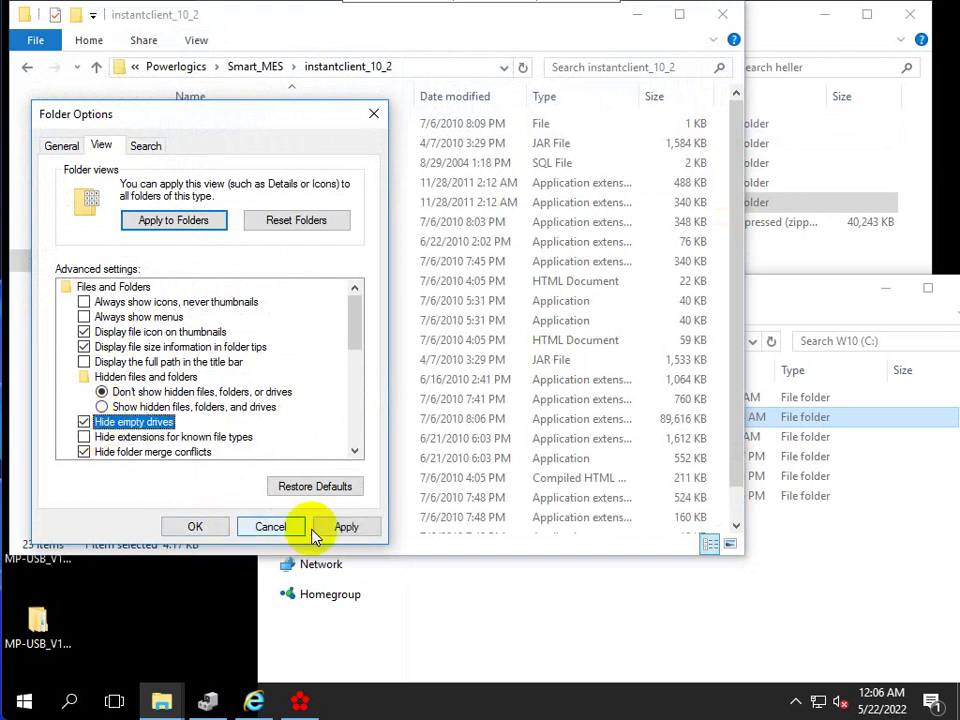
pyautogui.click(345, 526)
pyautogui.moveTo(233, 114); pyautogui.dragTo(849, 176)
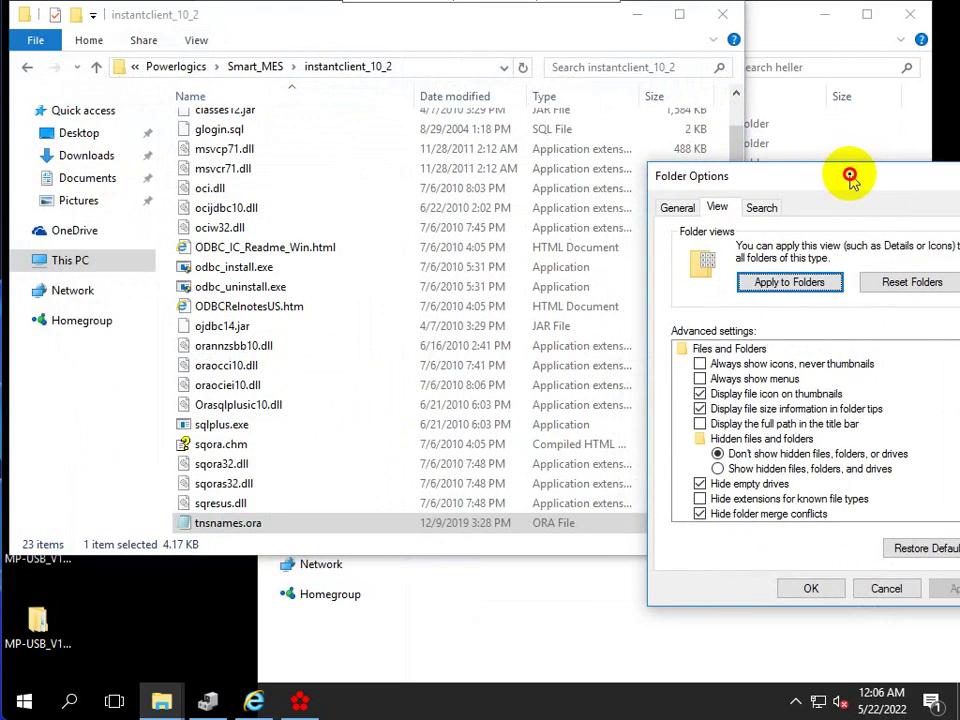
pyautogui.click(808, 589)
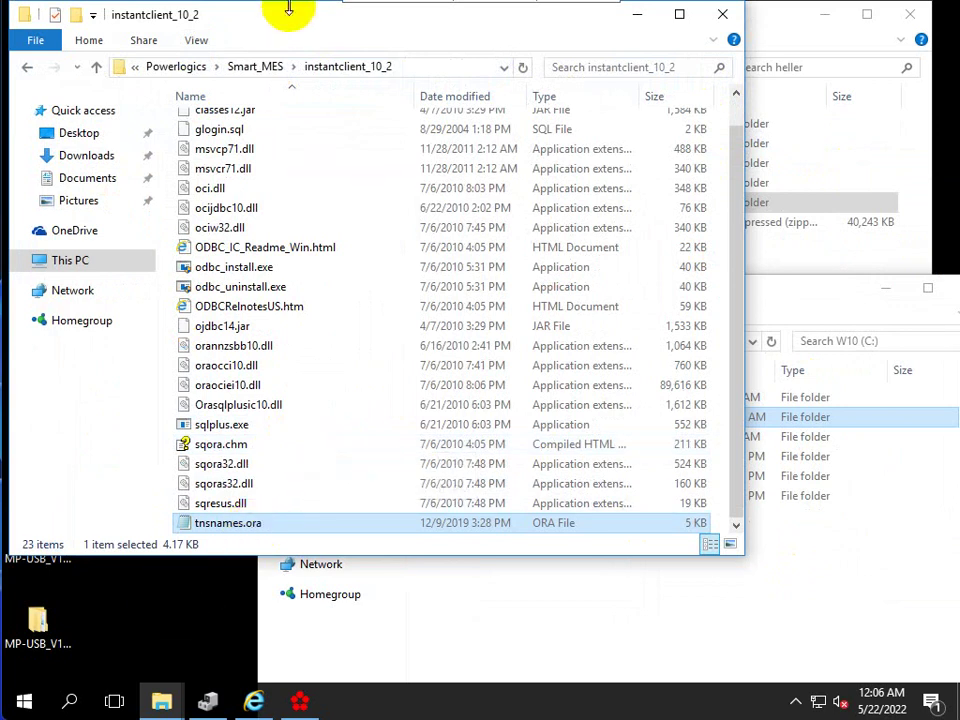
# Step: Open tnsnames.ora from the Desktop and check the EIVT3 and EIVT3_CLOSE host addresses at its end
pyautogui.moveTo(294, 12); pyautogui.dragTo(594, 86)
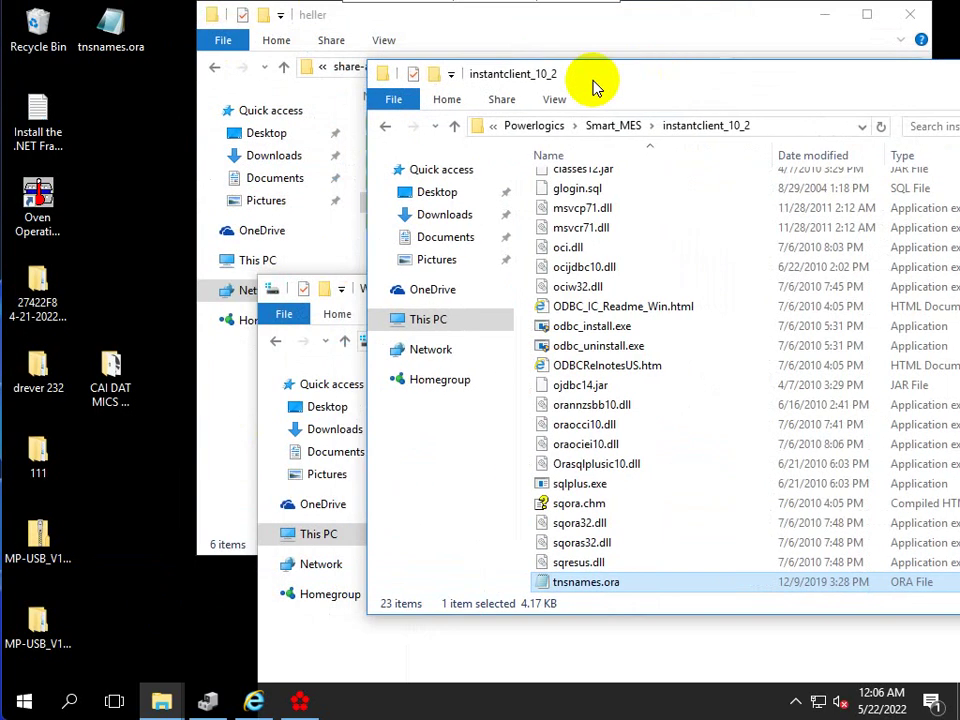
pyautogui.doubleClick(108, 35)
pyautogui.scroll(-9, 264, 424)
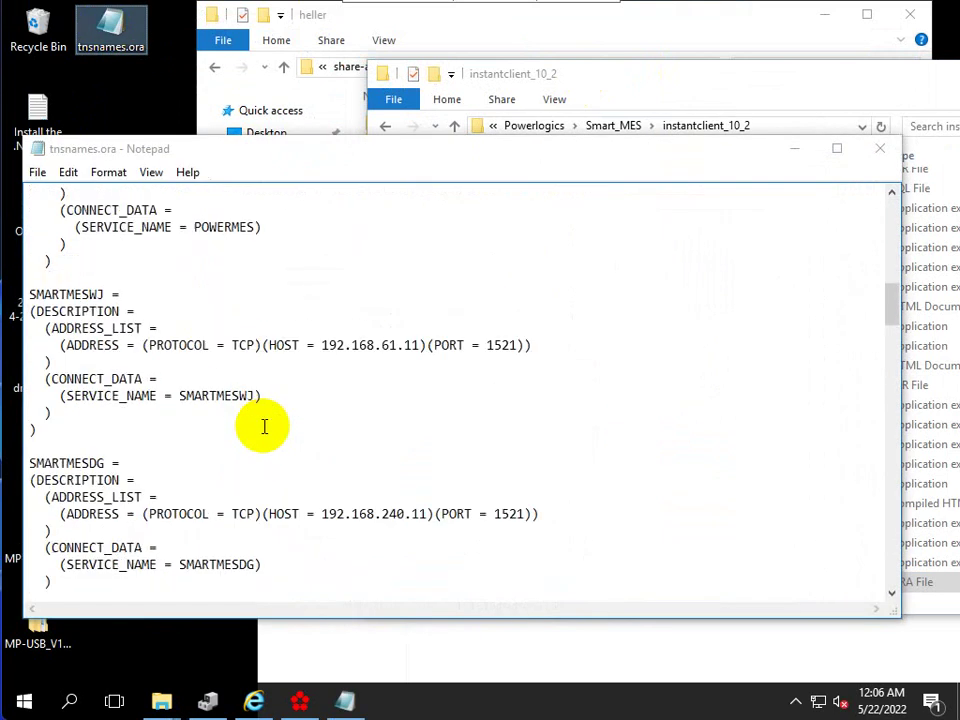
pyautogui.scroll(-20, 264, 424)
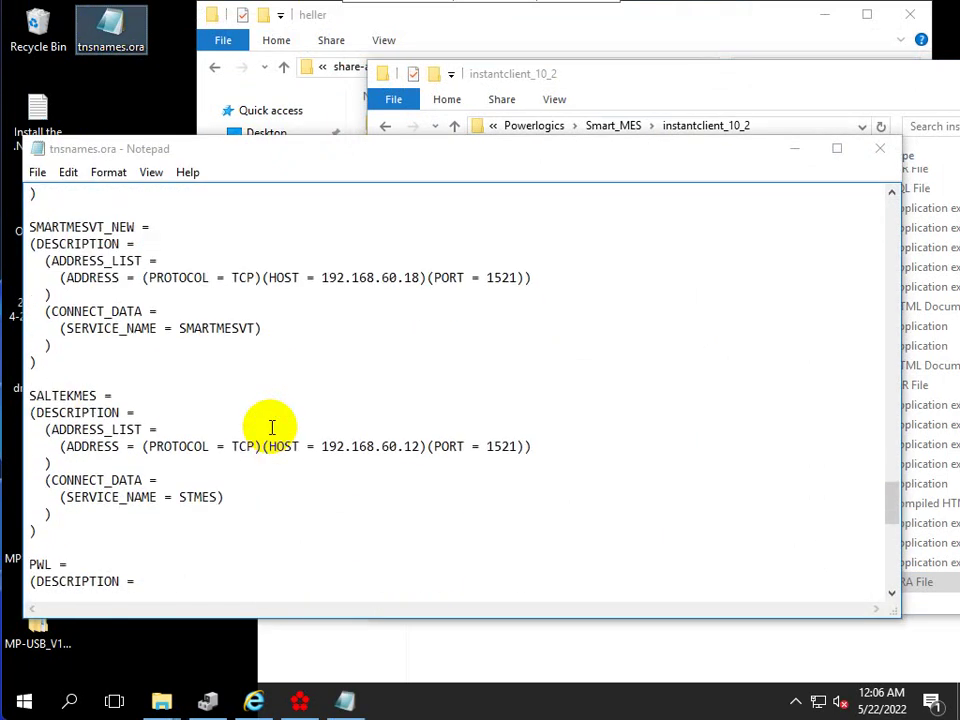
pyautogui.scroll(-12, 271, 427)
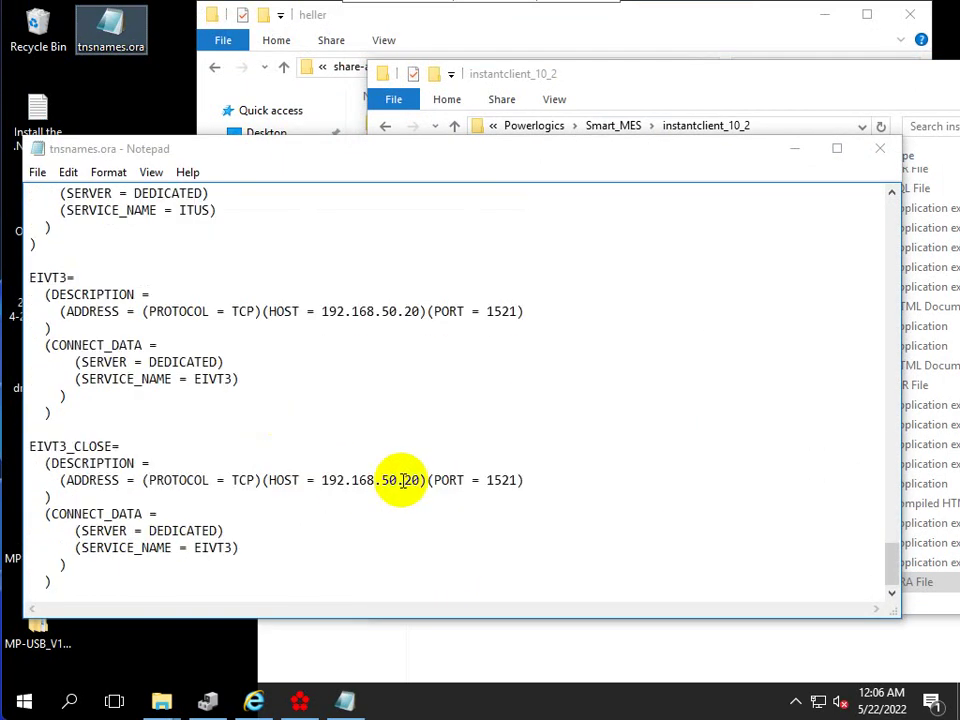
pyautogui.click(880, 148)
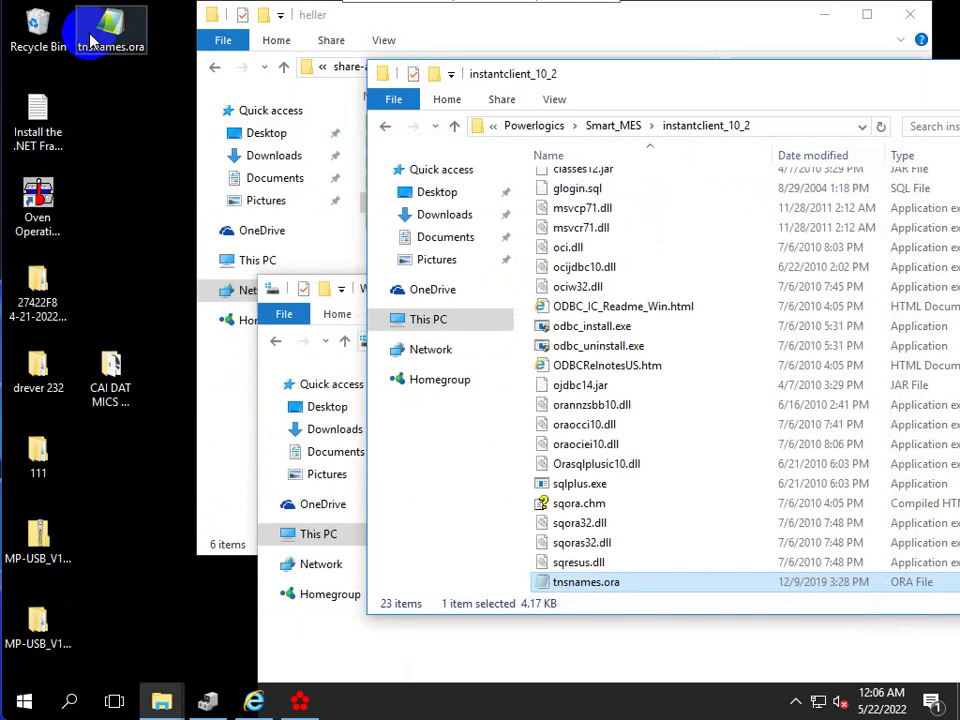
# Step: Move tnsnames.ora from the Desktop into the instantclient_10_2 folder, replacing the existing file and granting administrator permission
pyautogui.moveTo(90, 40); pyautogui.dragTo(720, 535)
pyautogui.click(418, 204)
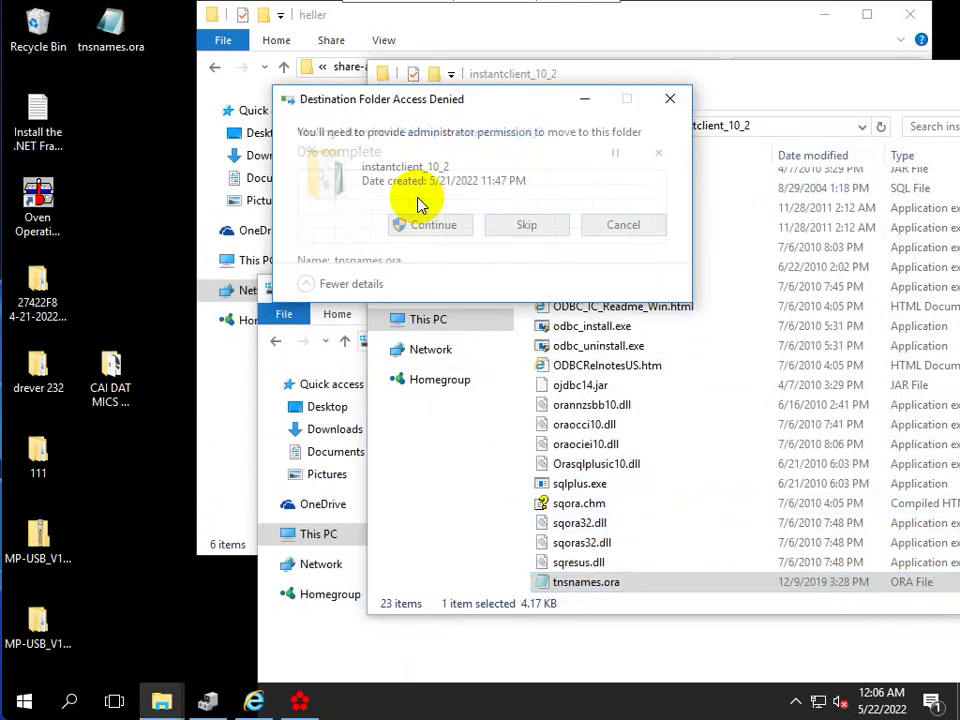
pyautogui.click(420, 224)
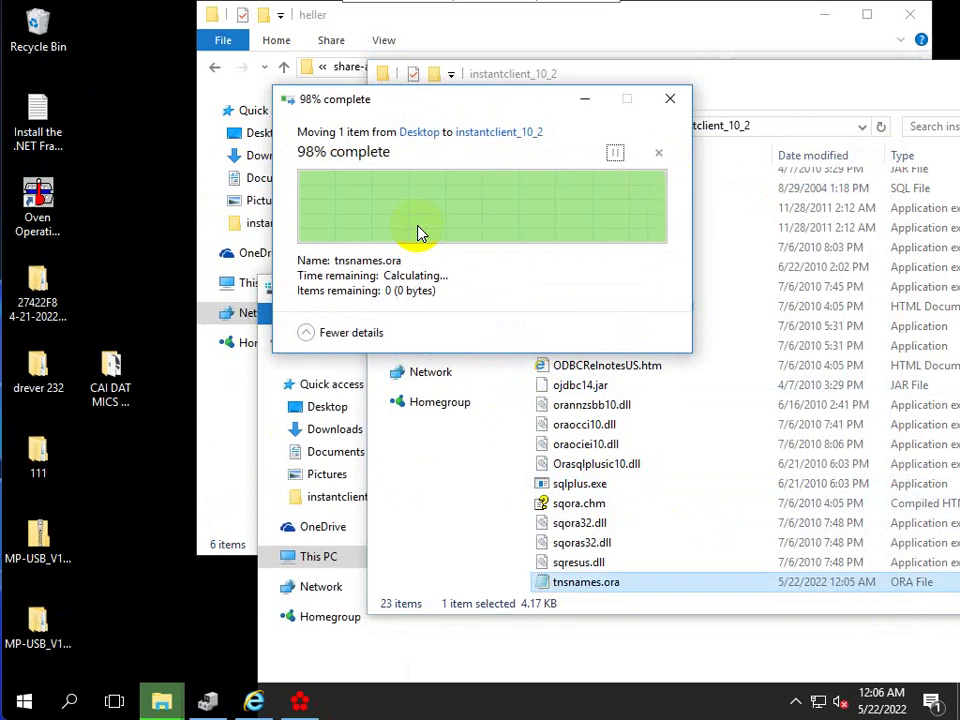
pyautogui.moveTo(711, 79); pyautogui.dragTo(398, 51)
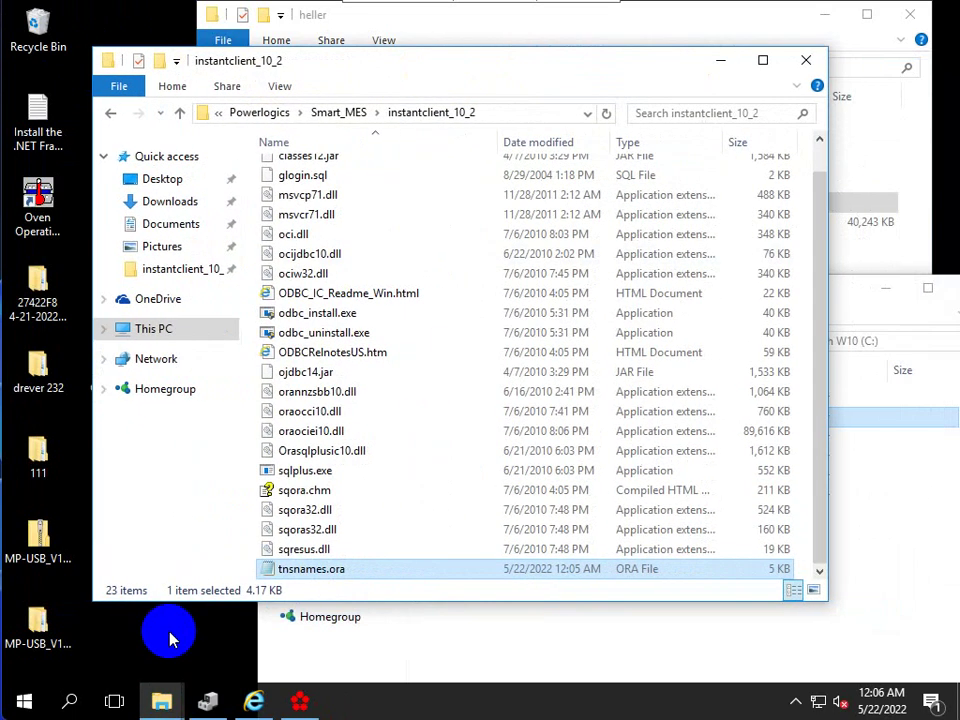
# Step: Run ncpa.cpl to list the network connections and check the details of the Ethernet connection
pyautogui.press('super+r')
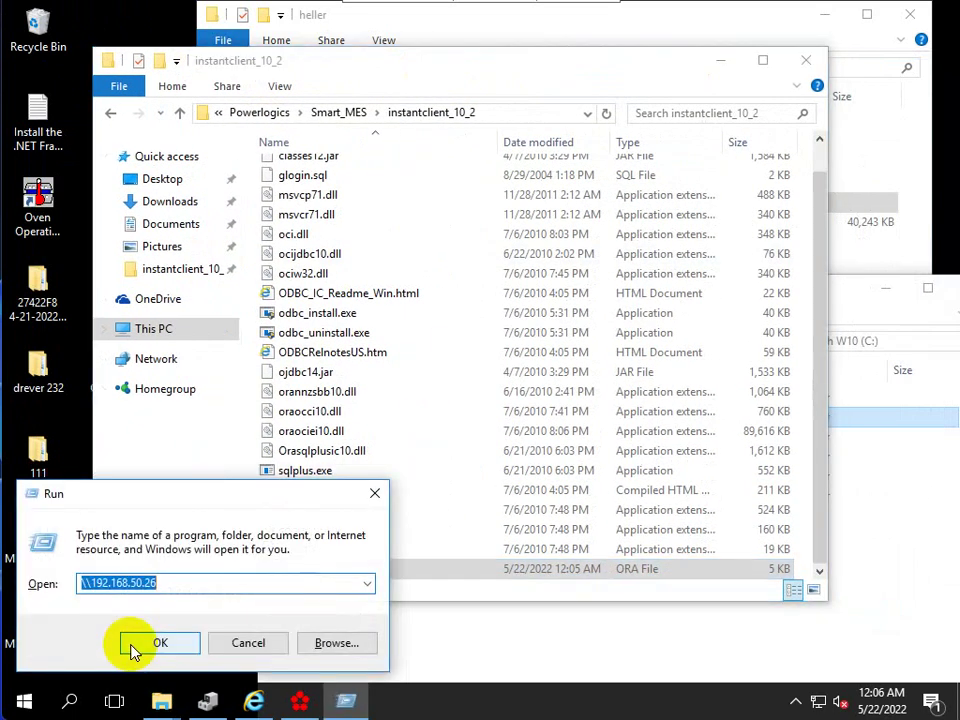
pyautogui.write('ncpa.cpl')
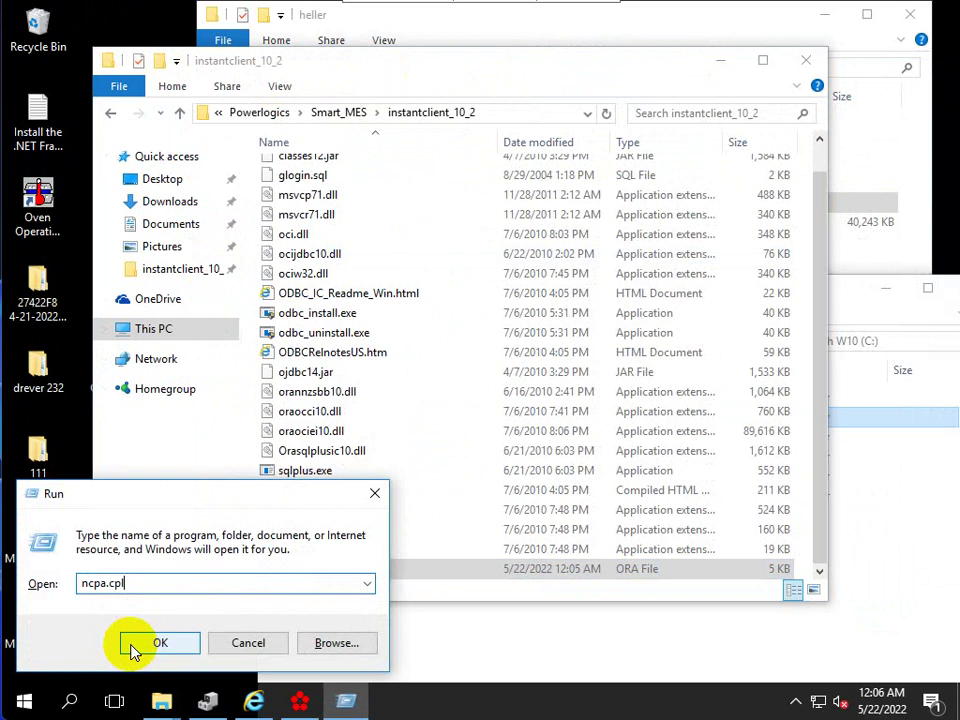
pyautogui.click(130, 643)
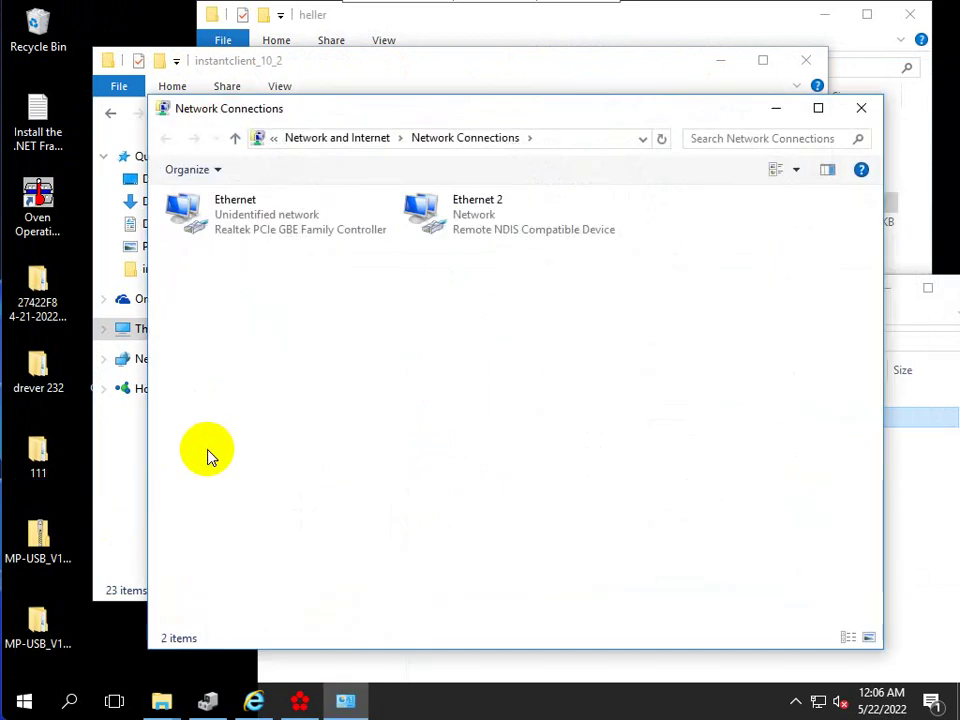
pyautogui.doubleClick(274, 223)
pyautogui.click(375, 341)
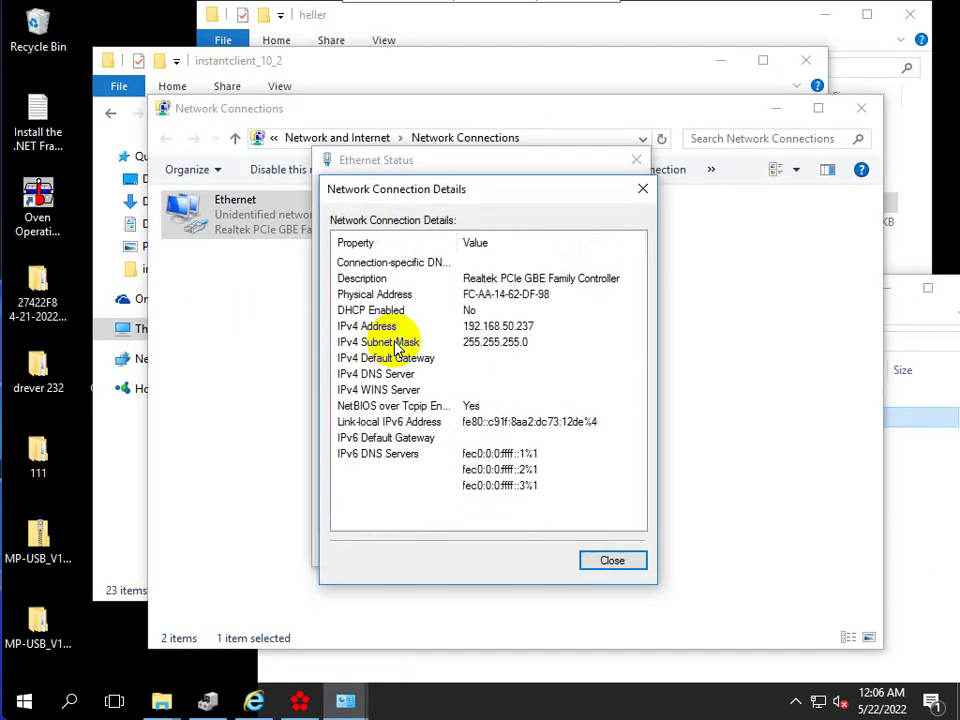
pyautogui.click(643, 188)
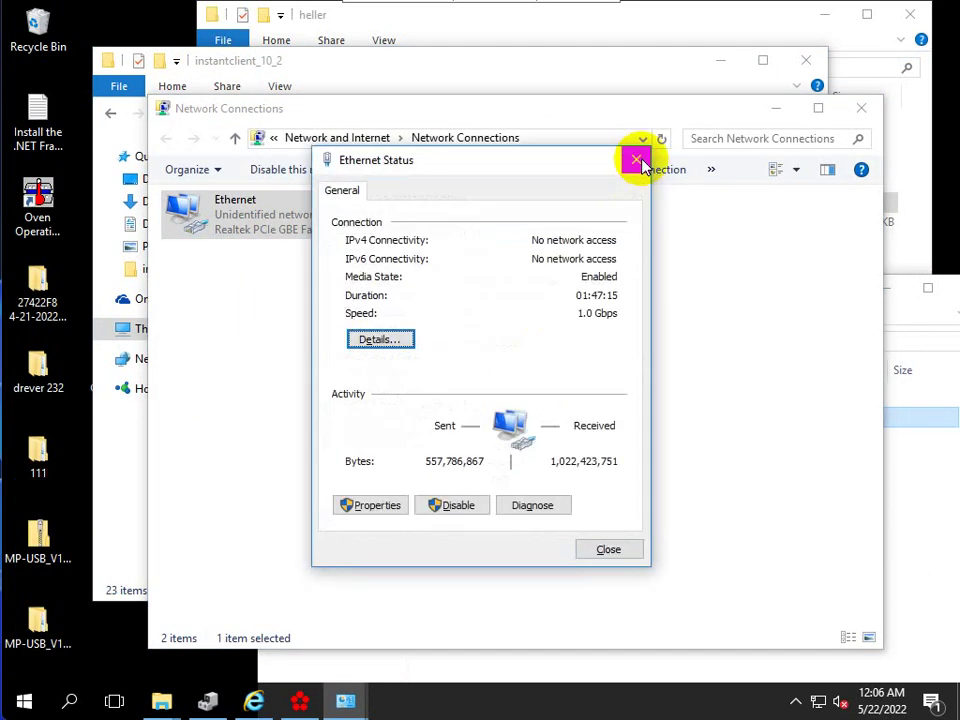
pyautogui.click(636, 159)
# Step: Disable the Ethernet 2 connection and minimize the Network Connections, instantclient_10_2 and W10 (C:) windows
pyautogui.rightClick(480, 220)
pyautogui.click(523, 228)
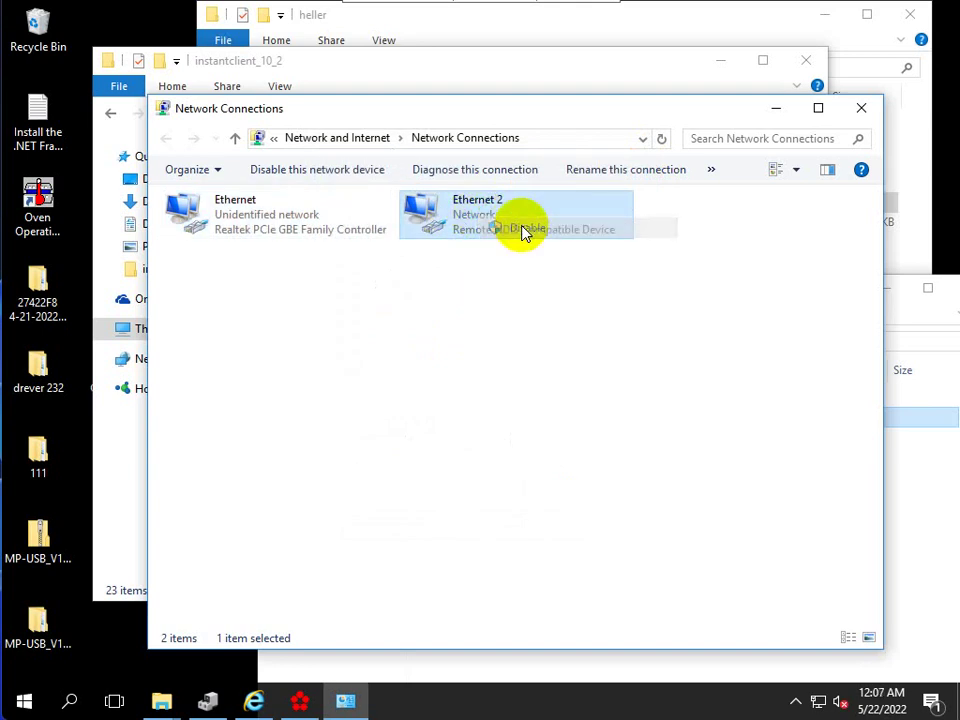
pyautogui.click(767, 111)
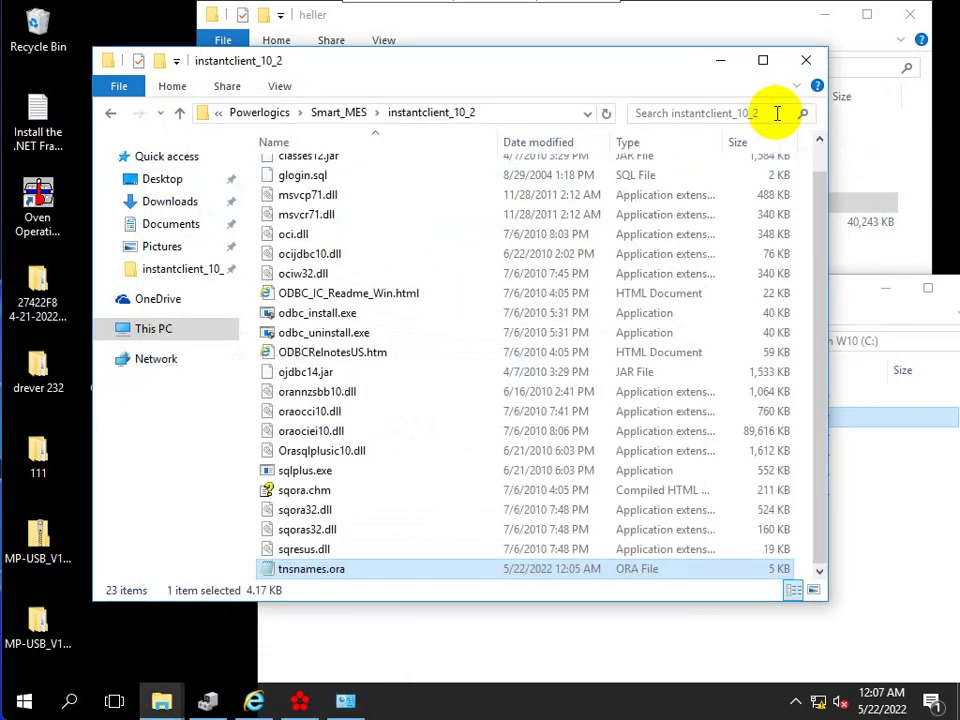
pyautogui.click(716, 62)
pyautogui.click(885, 290)
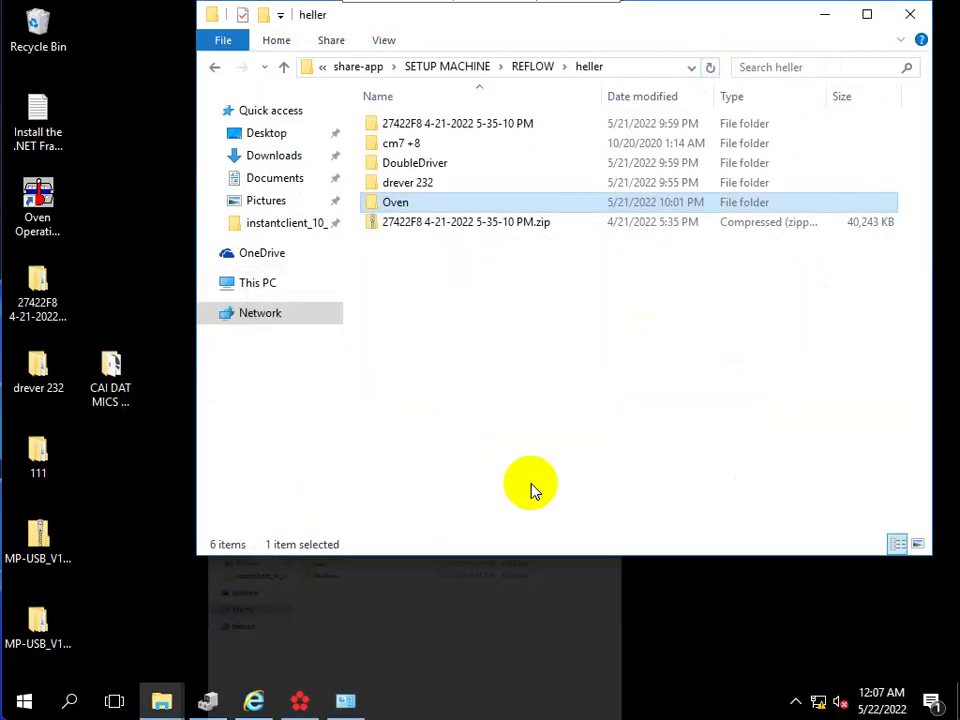
# Step: Look through the installed programs, including the Smart_MES(PLBT22) folder, the hidden notification icons and the recently added apps for the agent
pyautogui.click(30, 703)
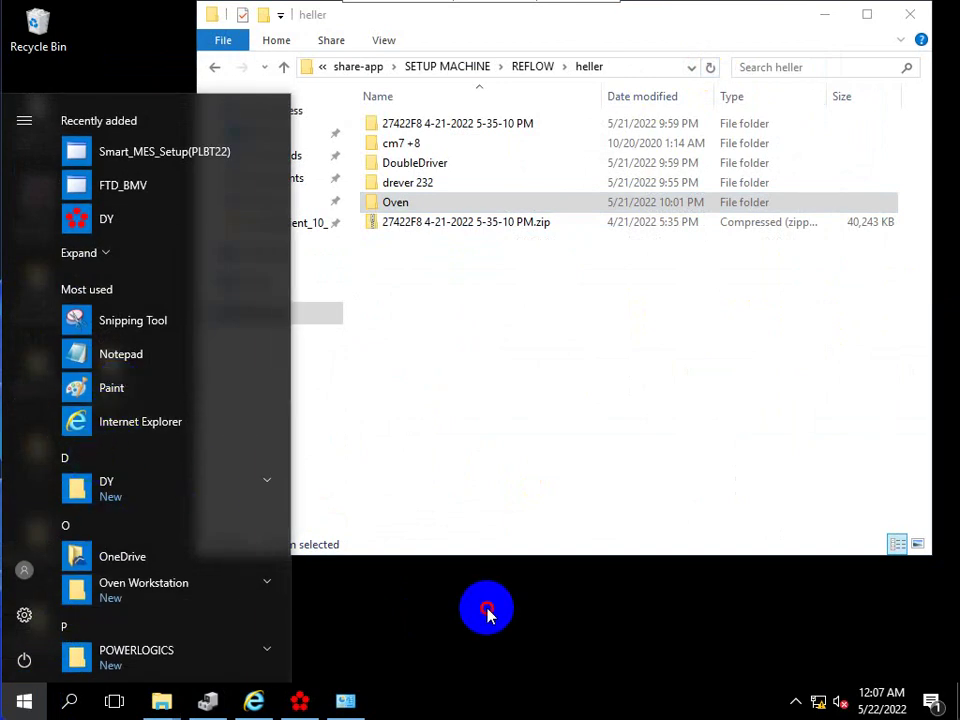
pyautogui.click(440, 605)
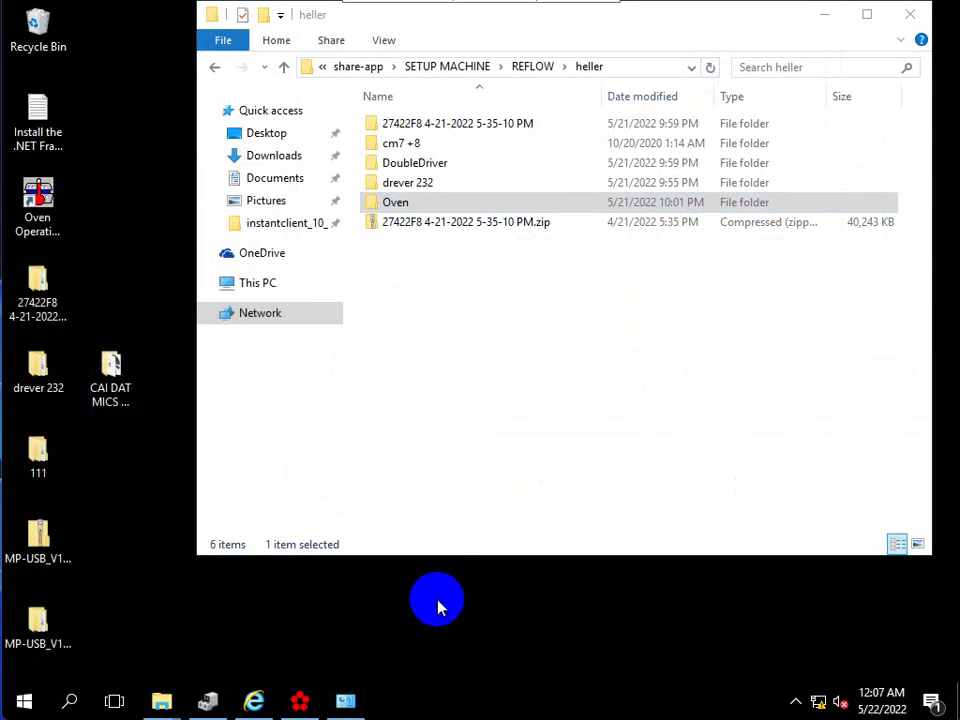
pyautogui.click(797, 703)
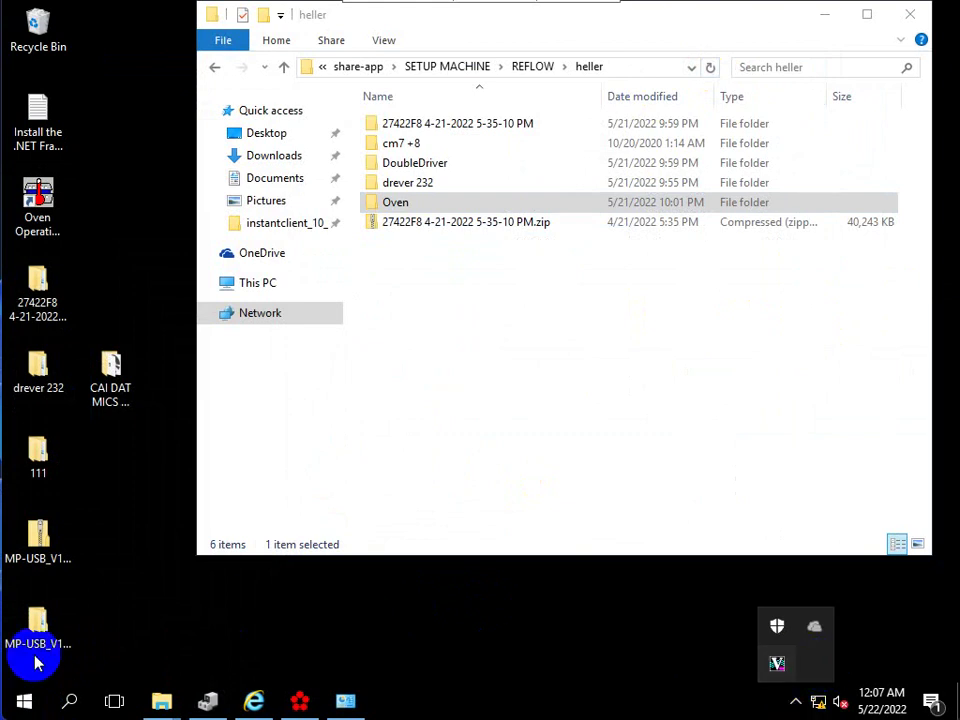
pyautogui.click(22, 700)
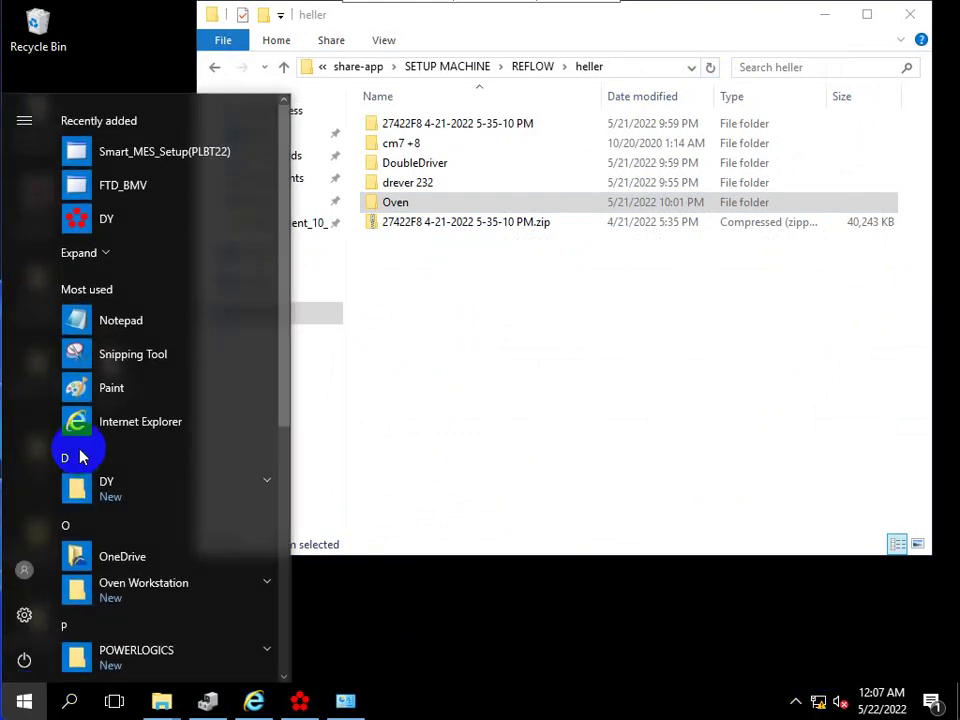
pyautogui.scroll(-3, 138, 525)
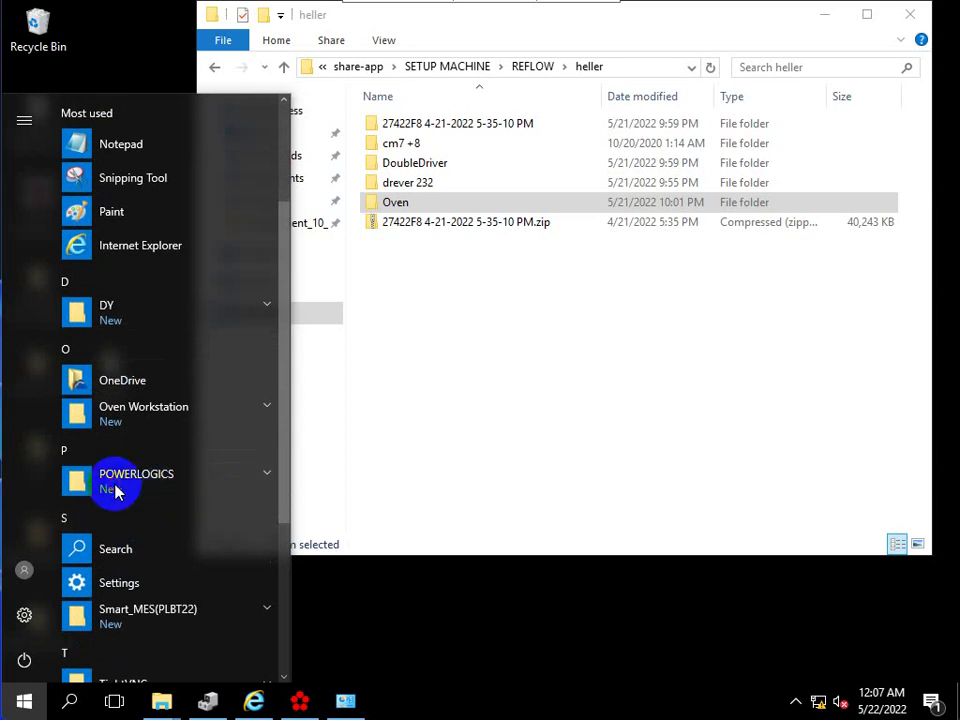
pyautogui.click(113, 624)
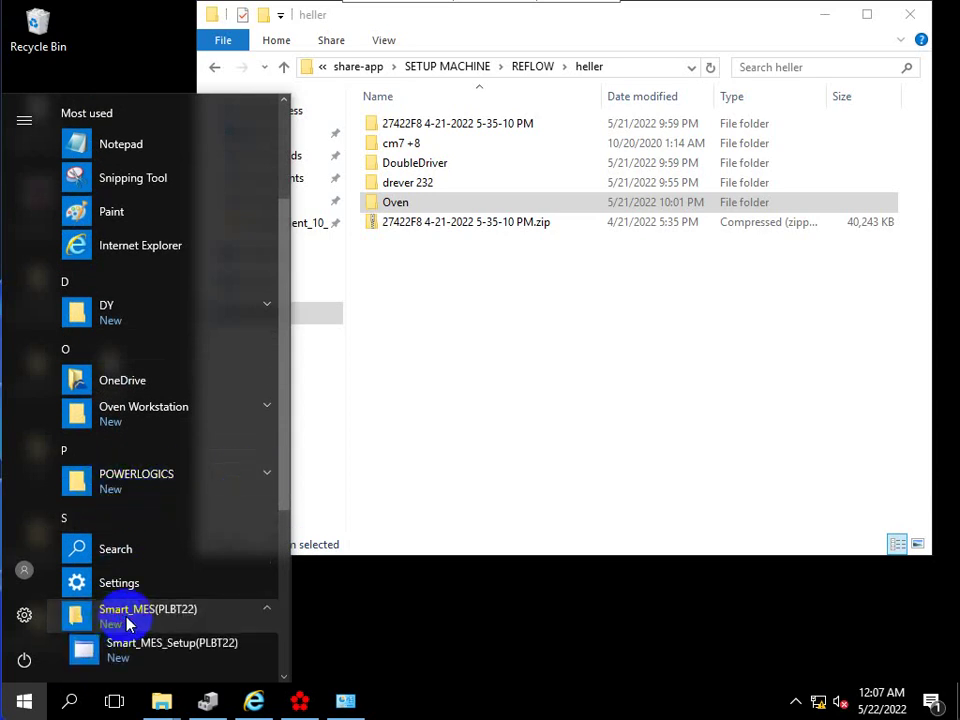
pyautogui.scroll(-3, 135, 625)
pyautogui.scroll(5, 131, 640)
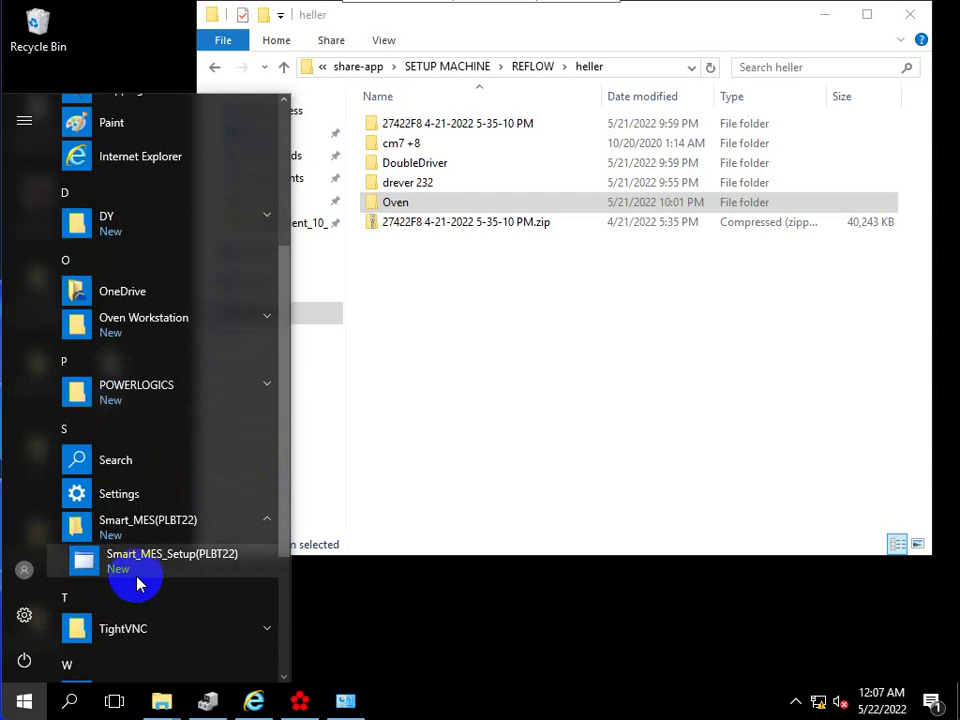
pyautogui.scroll(2, 133, 440)
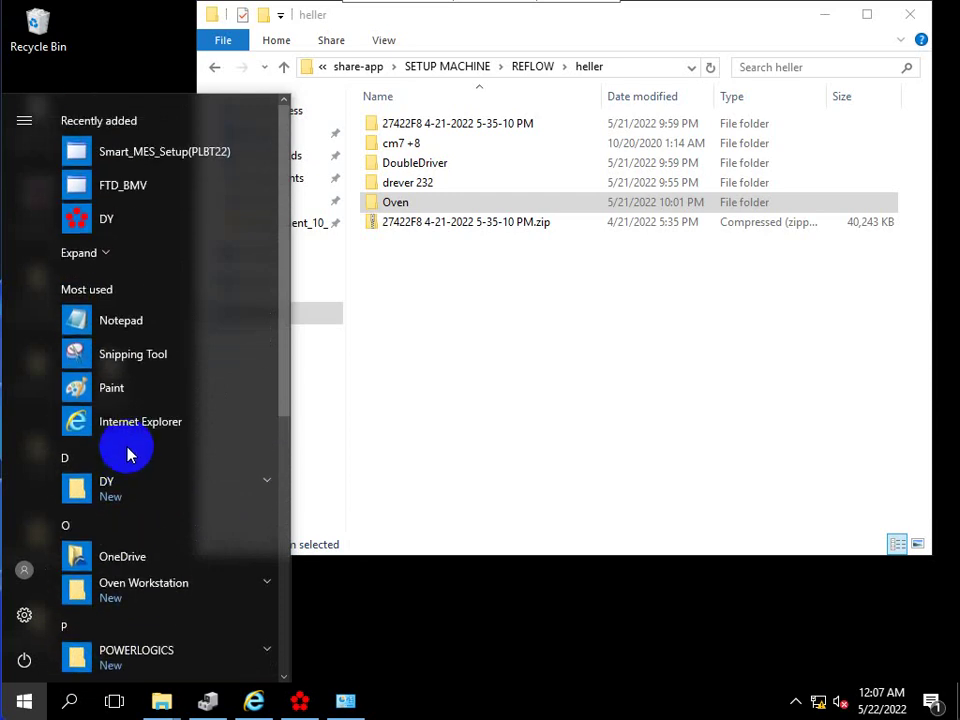
pyautogui.click(104, 252)
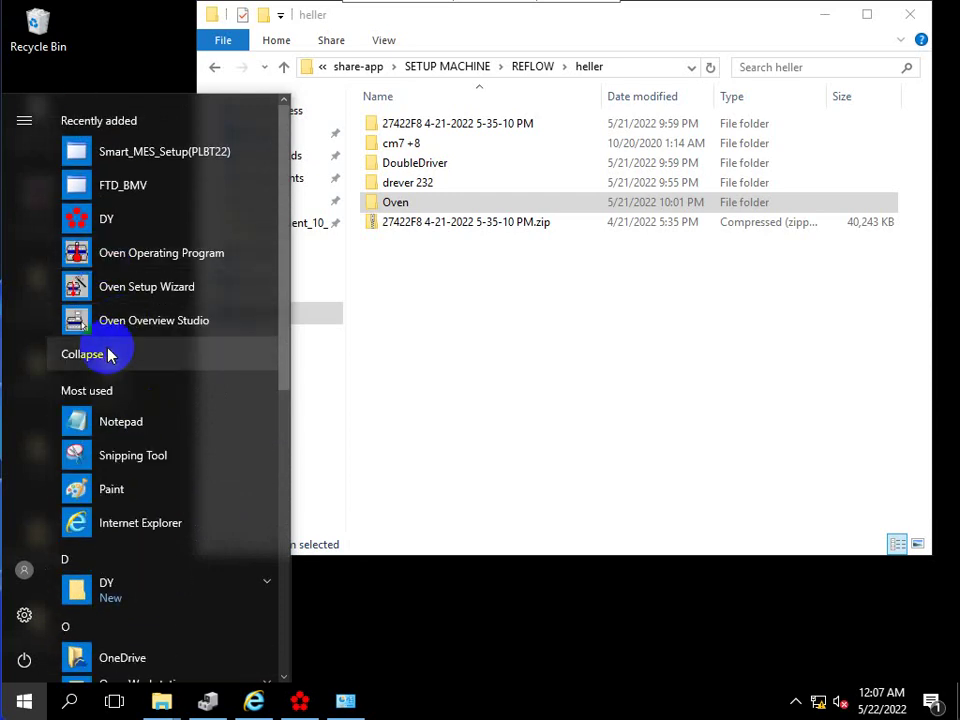
# Step: Search Windows for the agent program using the terms "mi", "bm" and "rs"
pyautogui.click(70, 700)
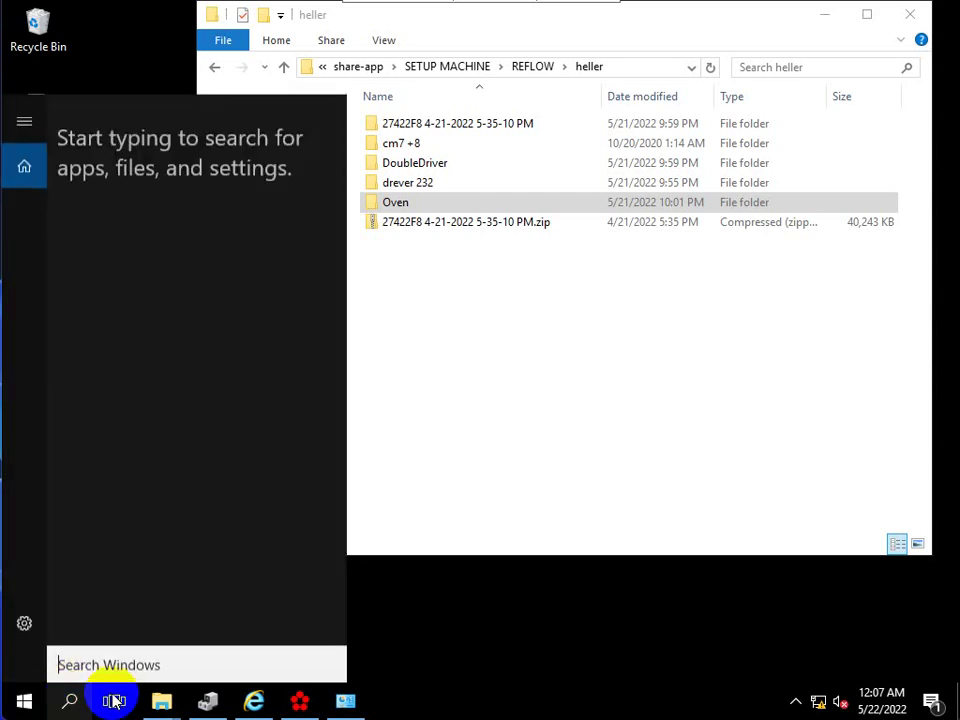
pyautogui.write('mi')
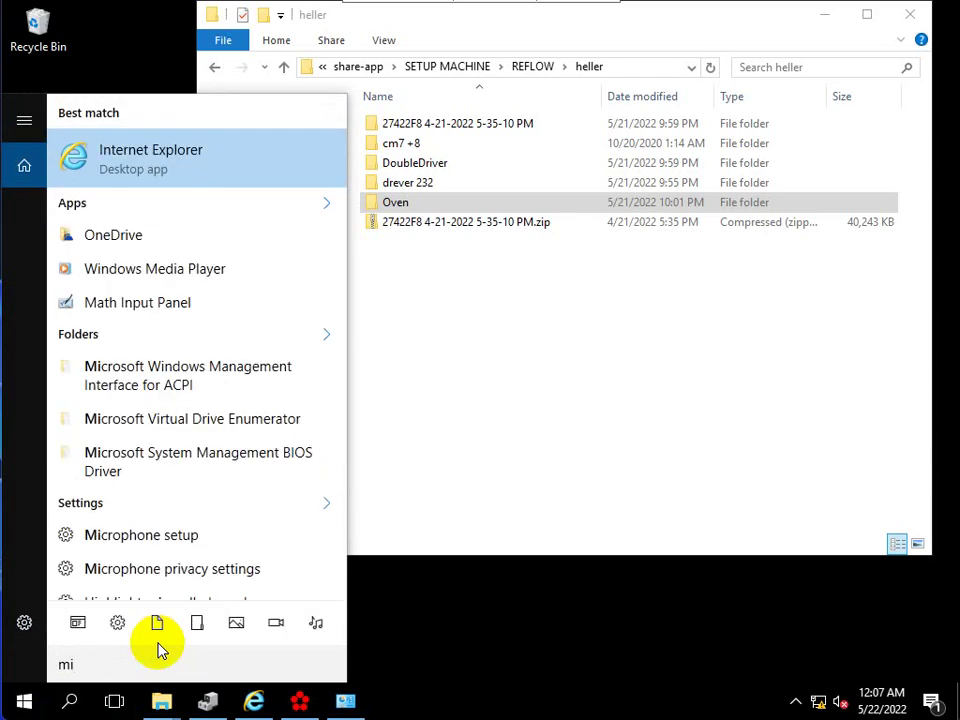
pyautogui.press('BackSpace')
pyautogui.press('BackSpace')
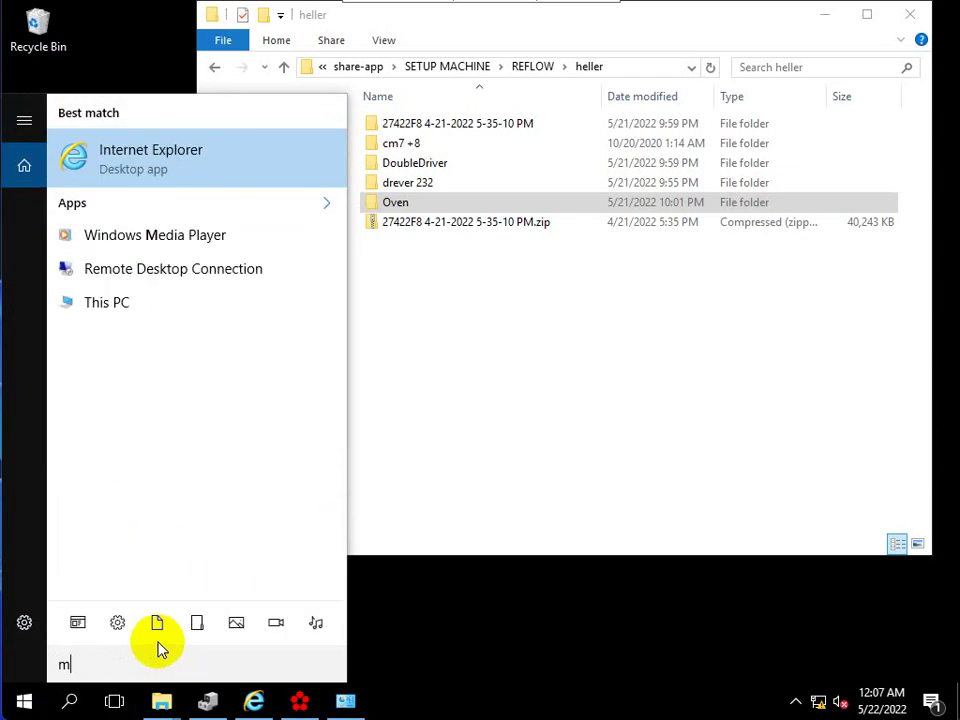
pyautogui.write('b')
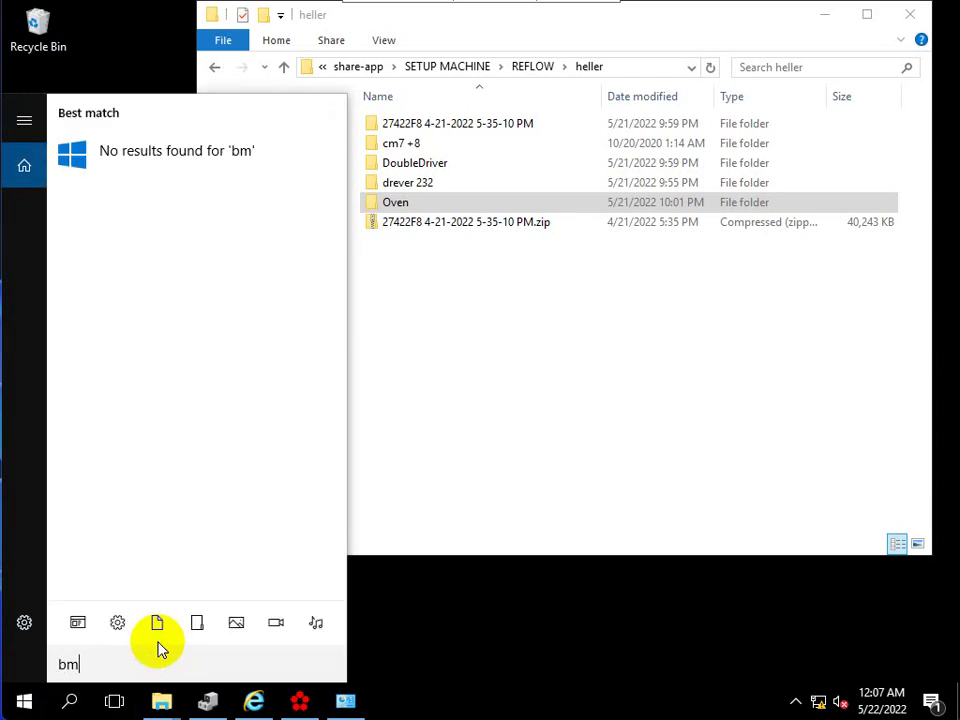
pyautogui.press('BackSpace')
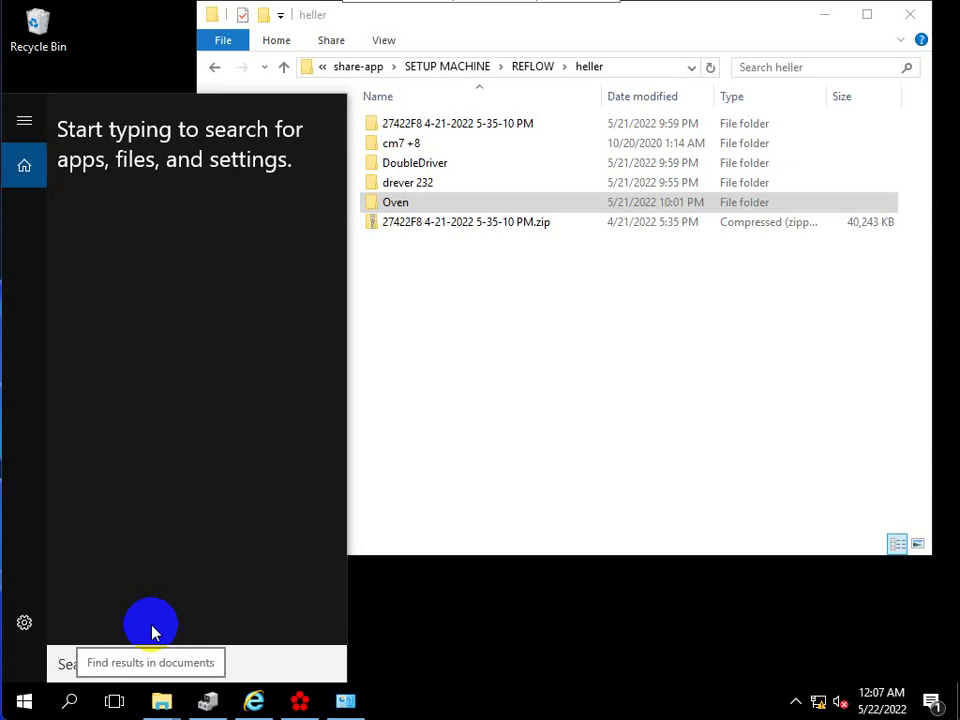
pyautogui.write('rs')
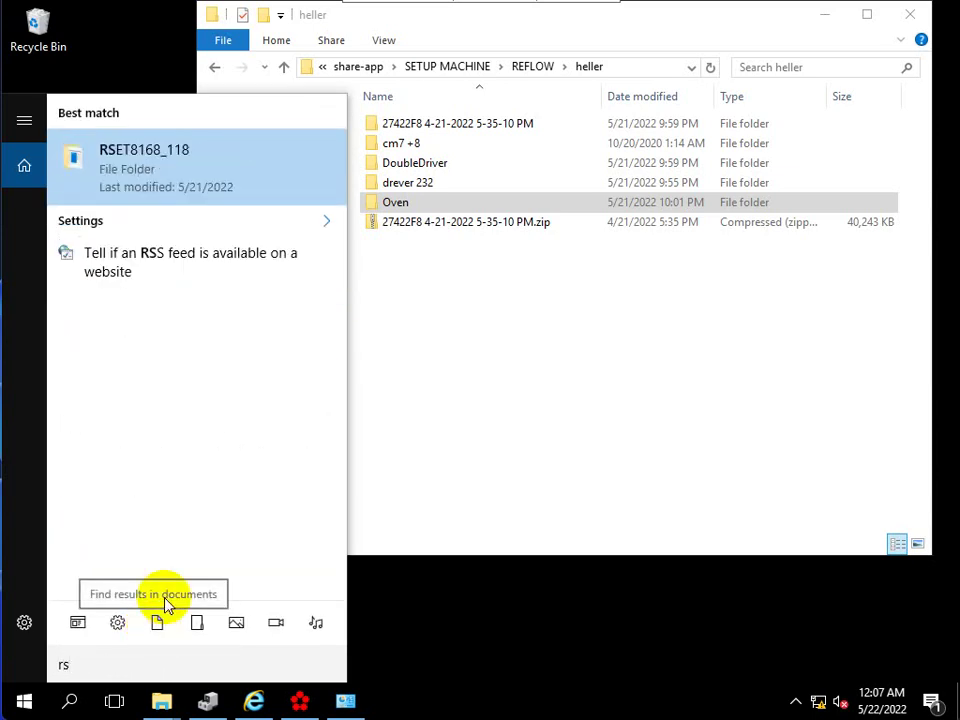
pyautogui.click(484, 612)
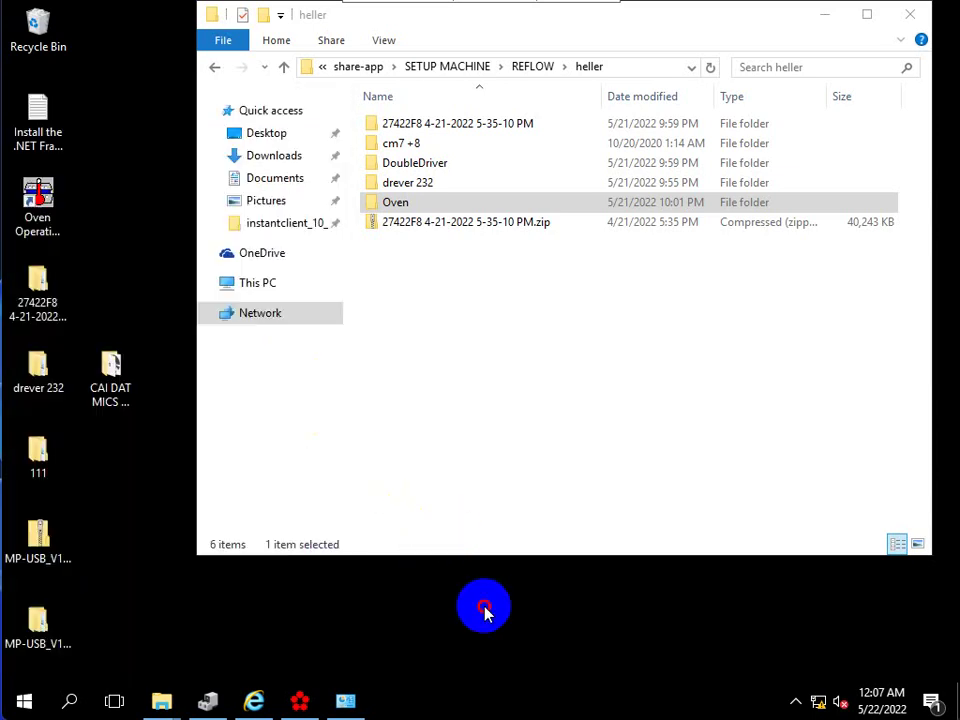
pyautogui.click(22, 700)
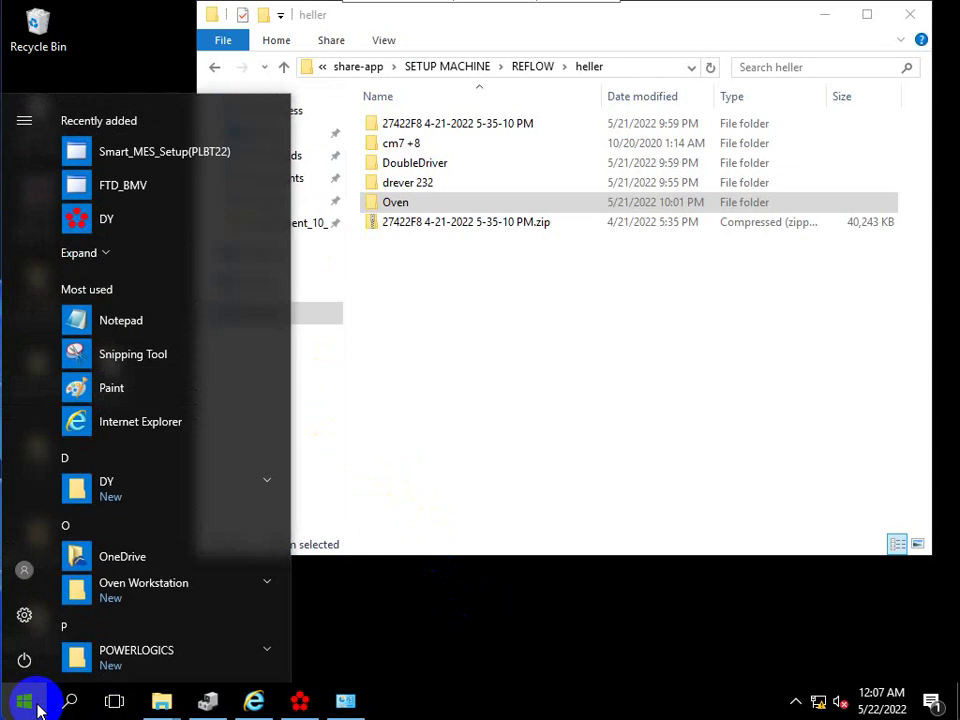
pyautogui.click(36, 706)
# Step: Check the agent's name on its Internet Explorer page, search Windows for "ftd" and open the file location of FTD_BMV
pyautogui.click(250, 700)
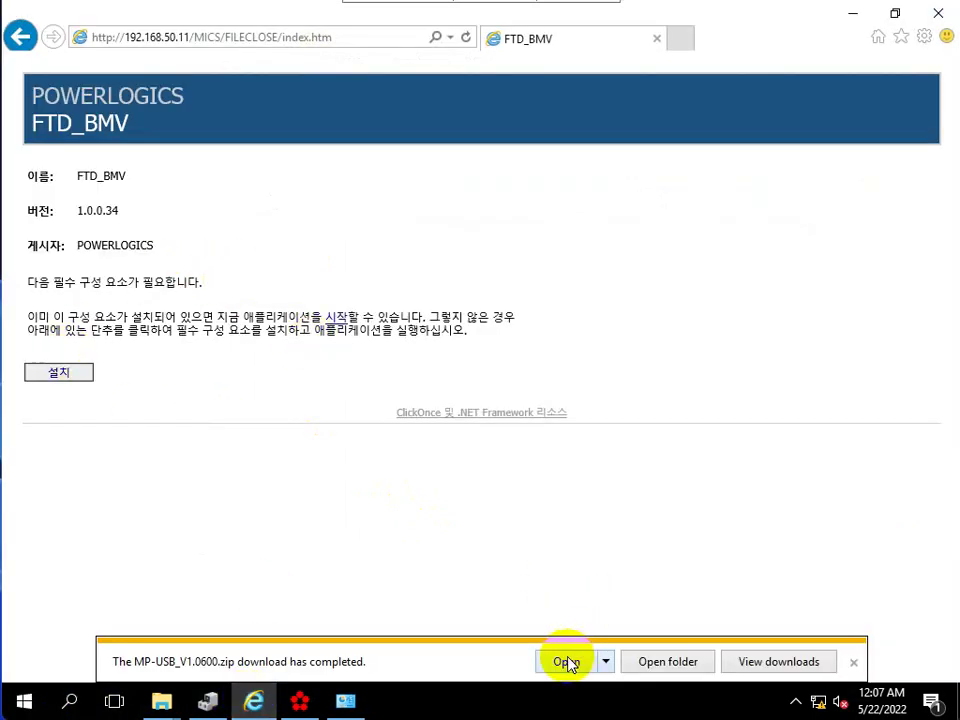
pyautogui.click(64, 376)
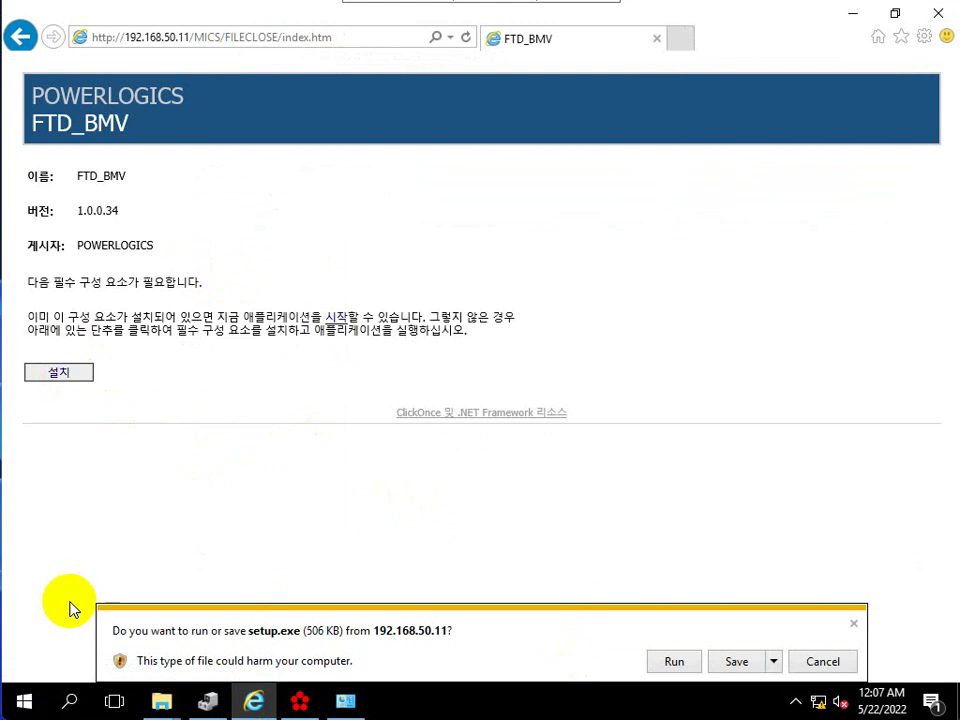
pyautogui.click(69, 700)
pyautogui.click(122, 657)
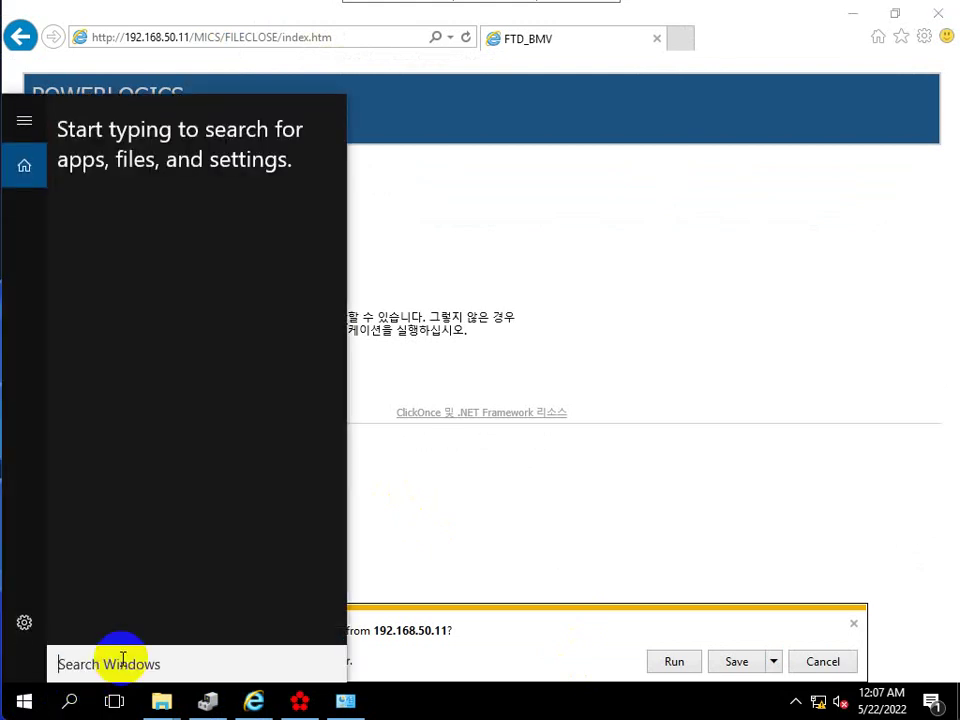
pyautogui.write('ftd')
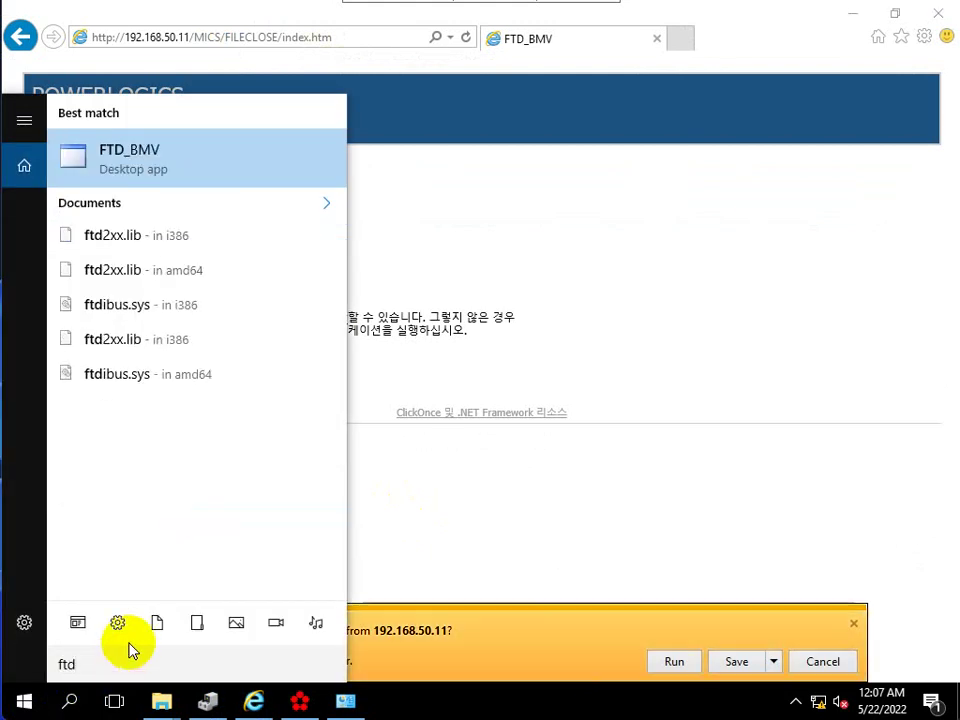
pyautogui.rightClick(150, 160)
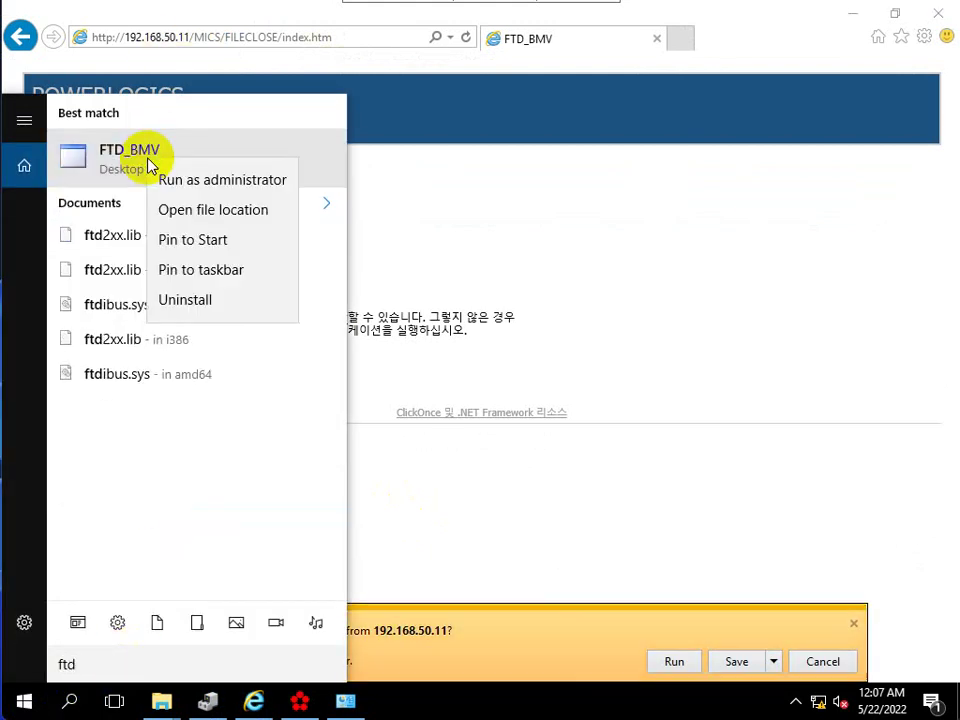
pyautogui.click(194, 206)
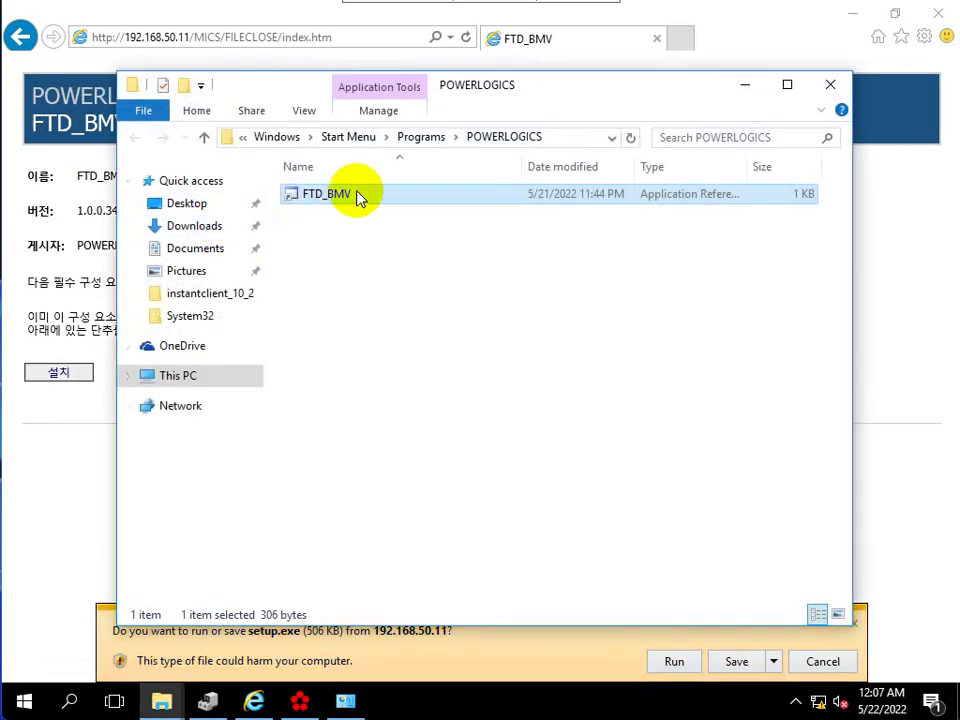
# Step: Run shell:startup to open the Startup folder and copy the FTD_BMV shortcut into it
pyautogui.rightClick(24, 700)
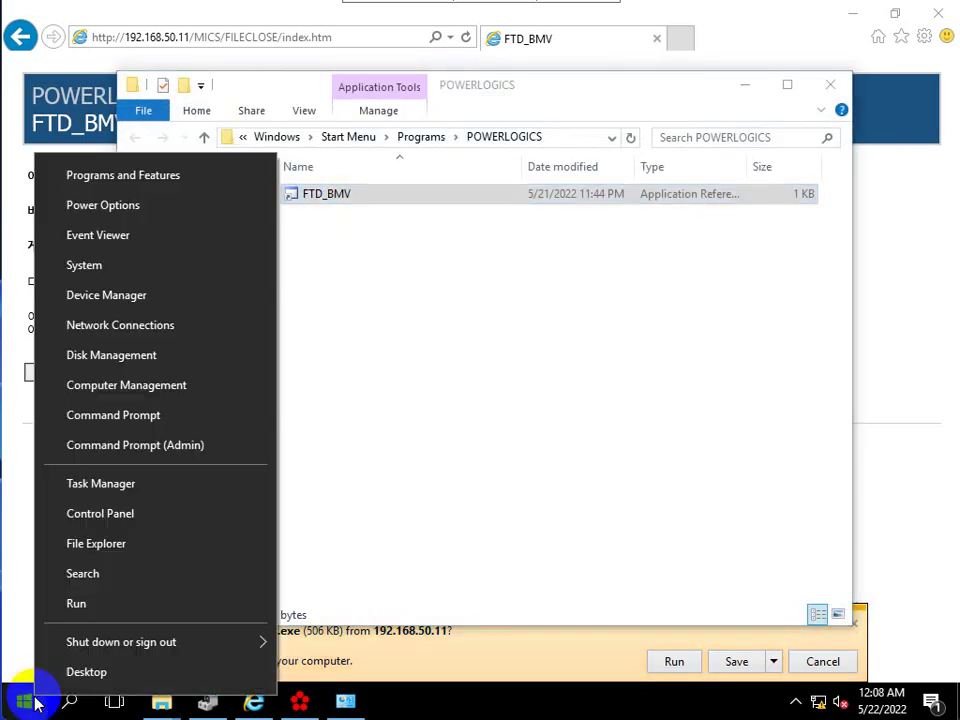
pyautogui.click(80, 606)
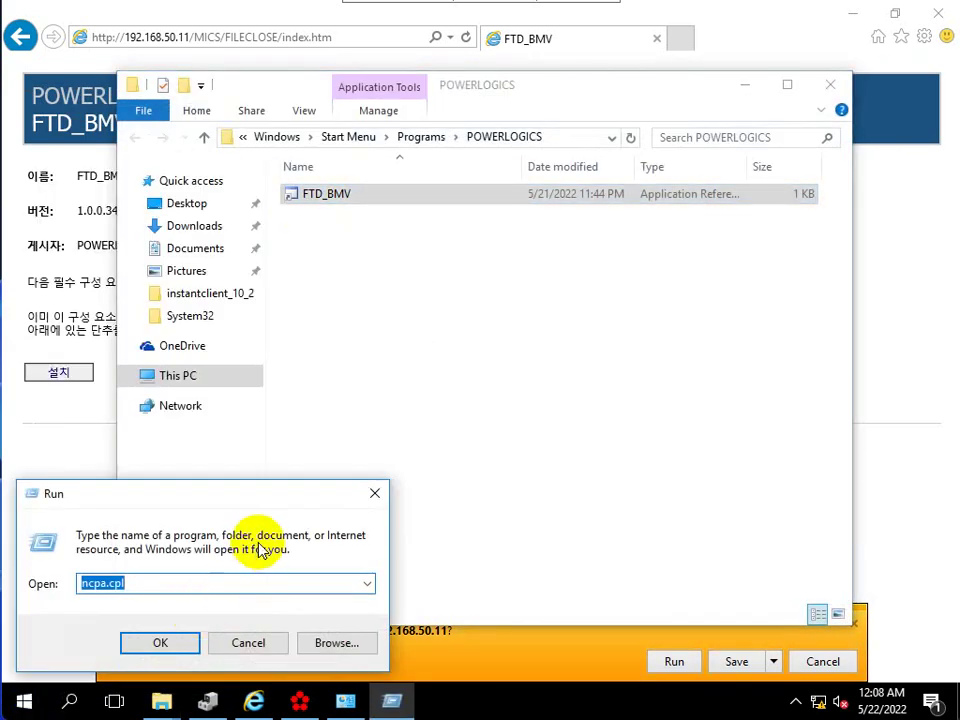
pyautogui.write('shell:startup')
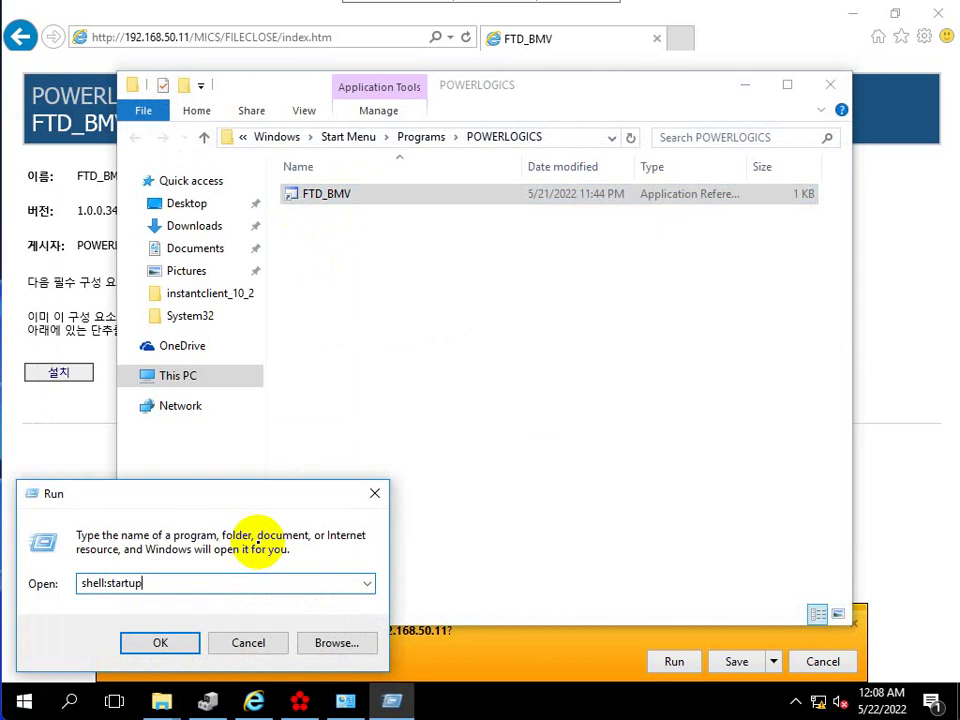
pyautogui.press('Return')
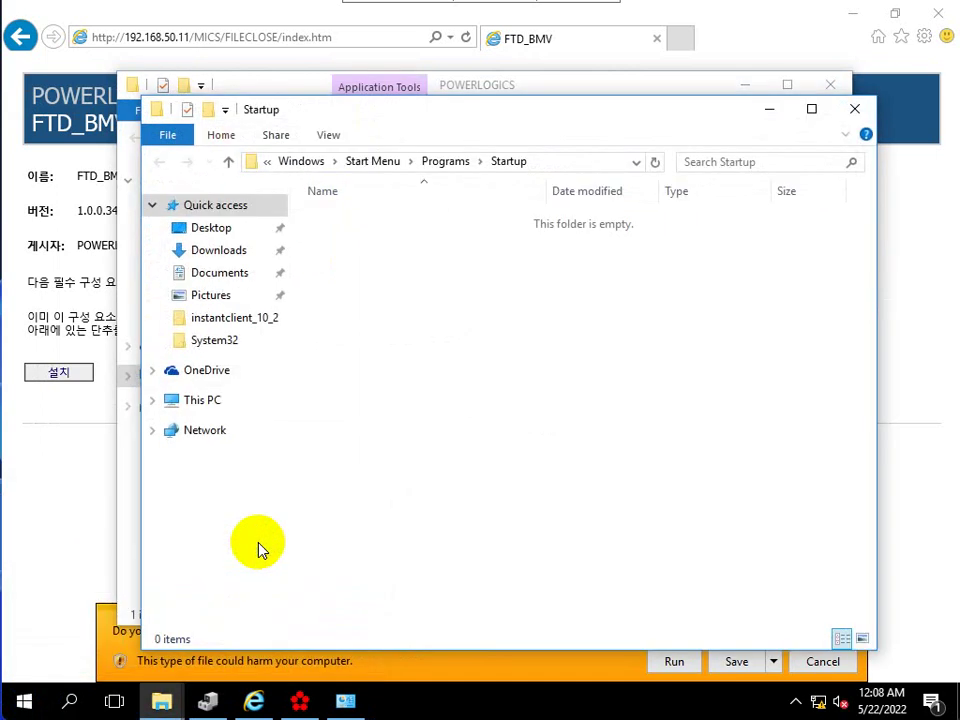
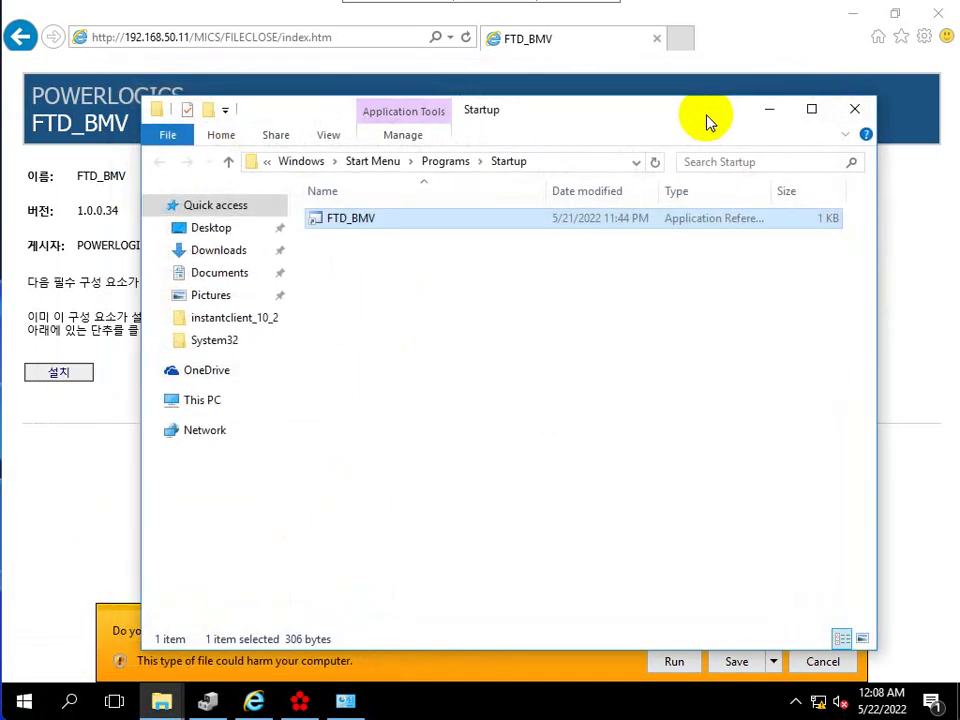
# Step: Move the Startup window aside and open the file location of the recently added DY app
pyautogui.moveTo(705, 115); pyautogui.dragTo(780, 106)
pyautogui.click(24, 703)
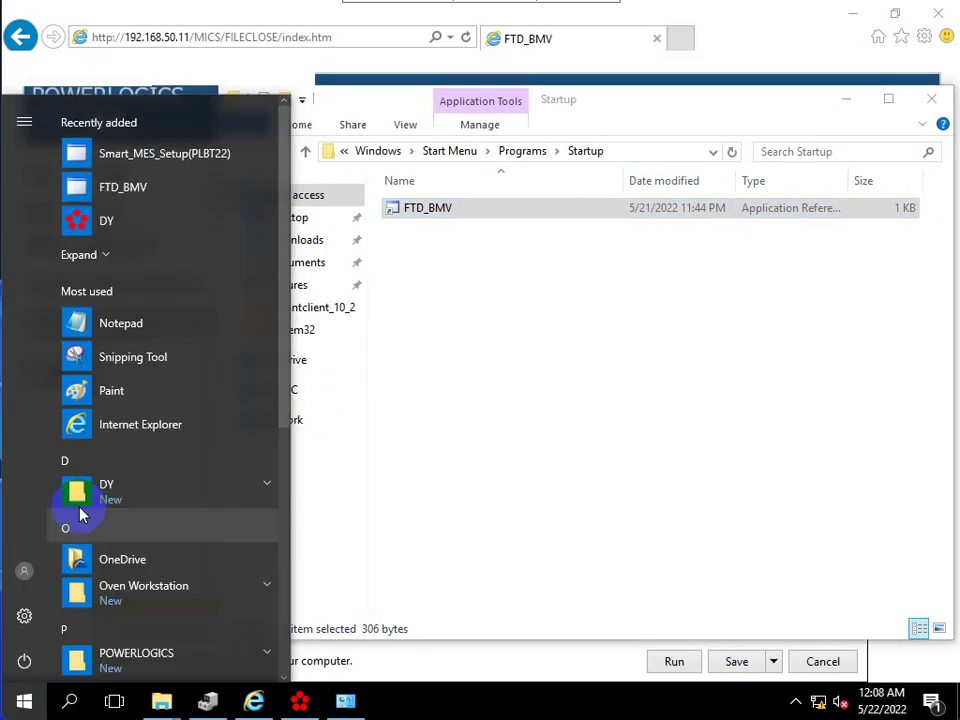
pyautogui.rightClick(97, 222)
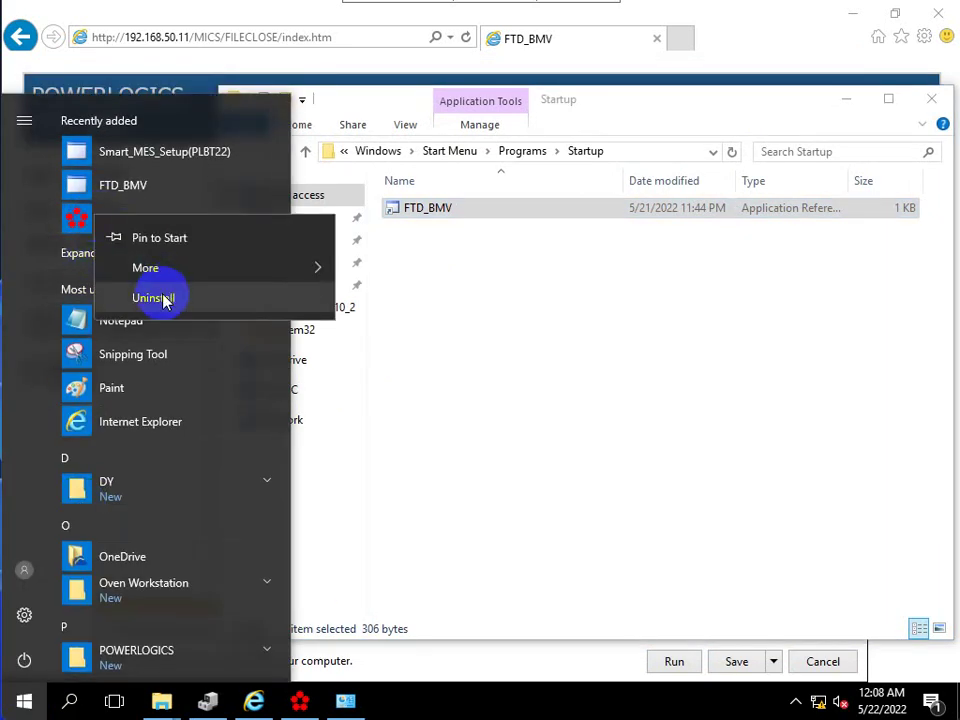
pyautogui.moveTo(321, 261)
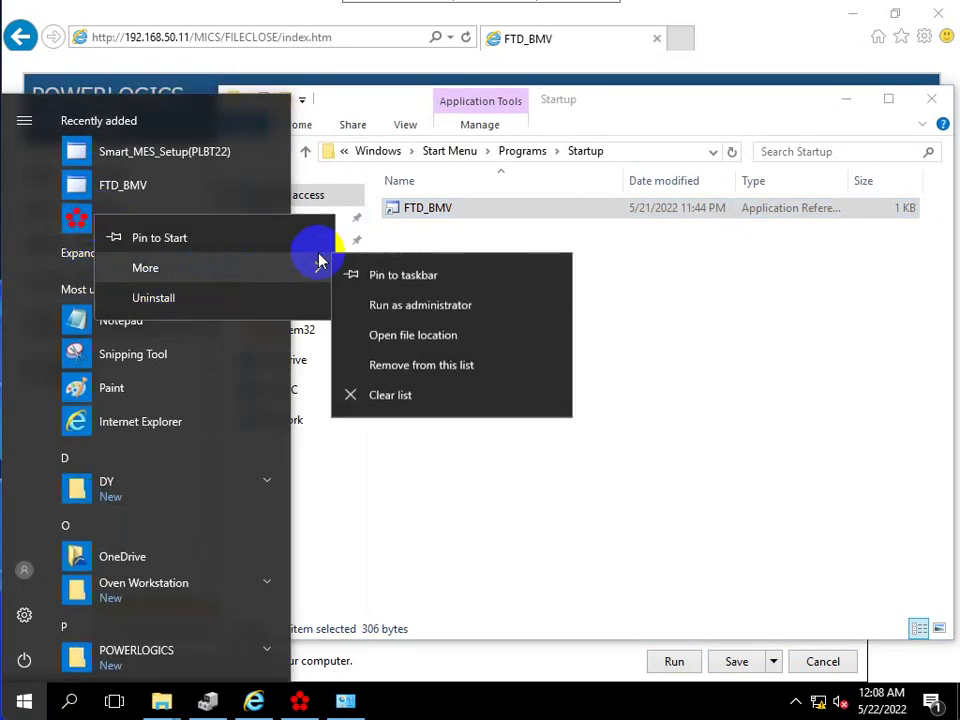
pyautogui.click(418, 340)
# Step: Copy the DY shortcut from its program folder into the Startup folder
pyautogui.rightClick(212, 131)
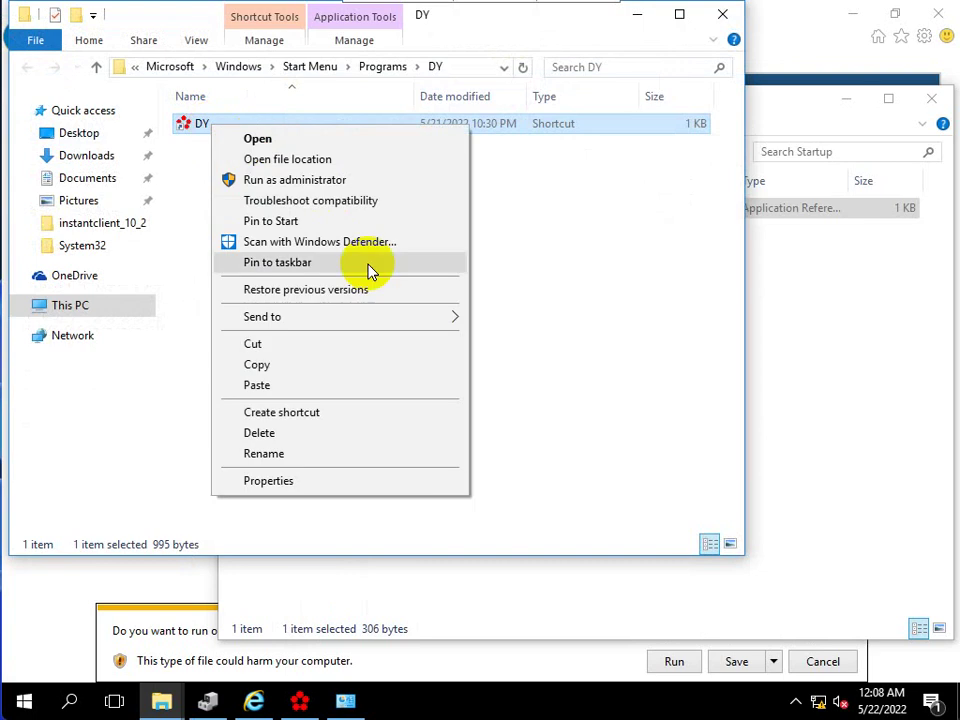
pyautogui.click(291, 364)
pyautogui.click(750, 335)
pyautogui.rightClick(681, 313)
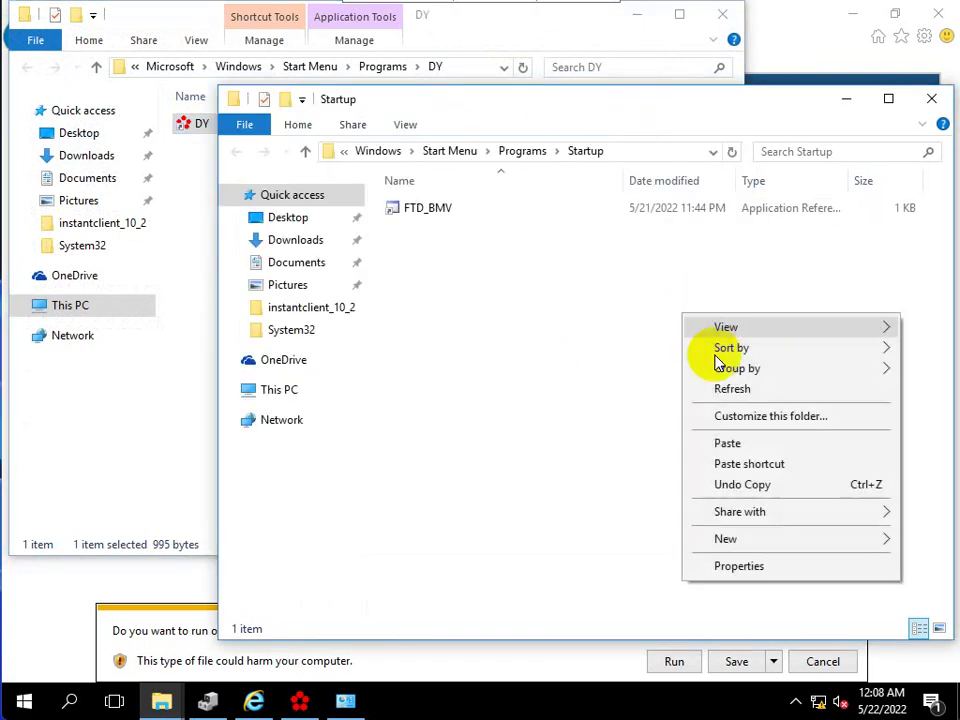
pyautogui.click(728, 446)
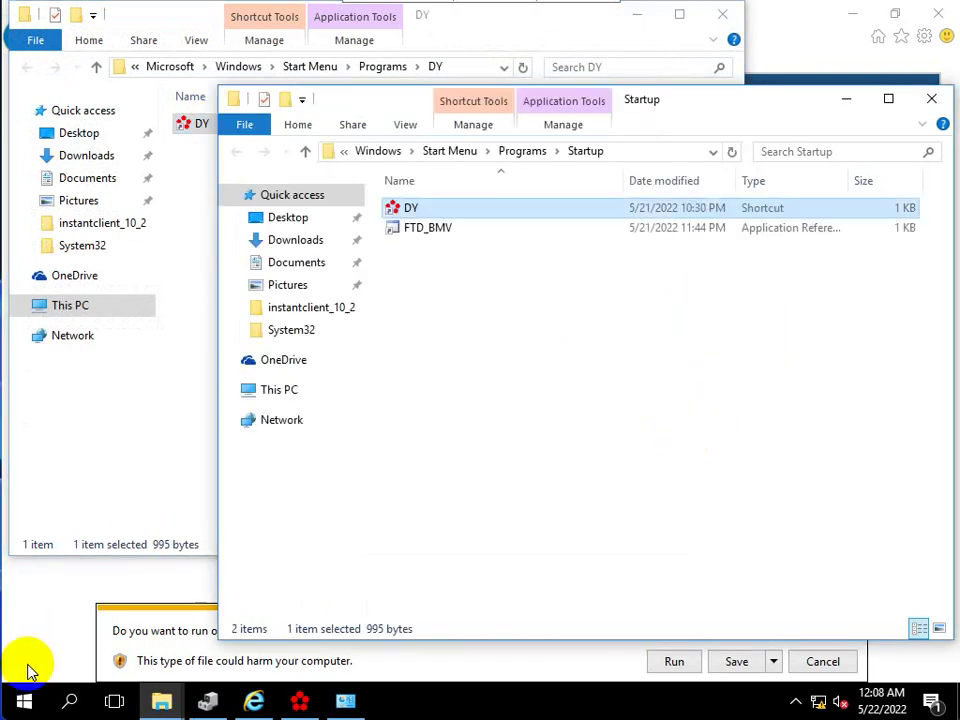
pyautogui.rightClick(21, 700)
pyautogui.click(376, 507)
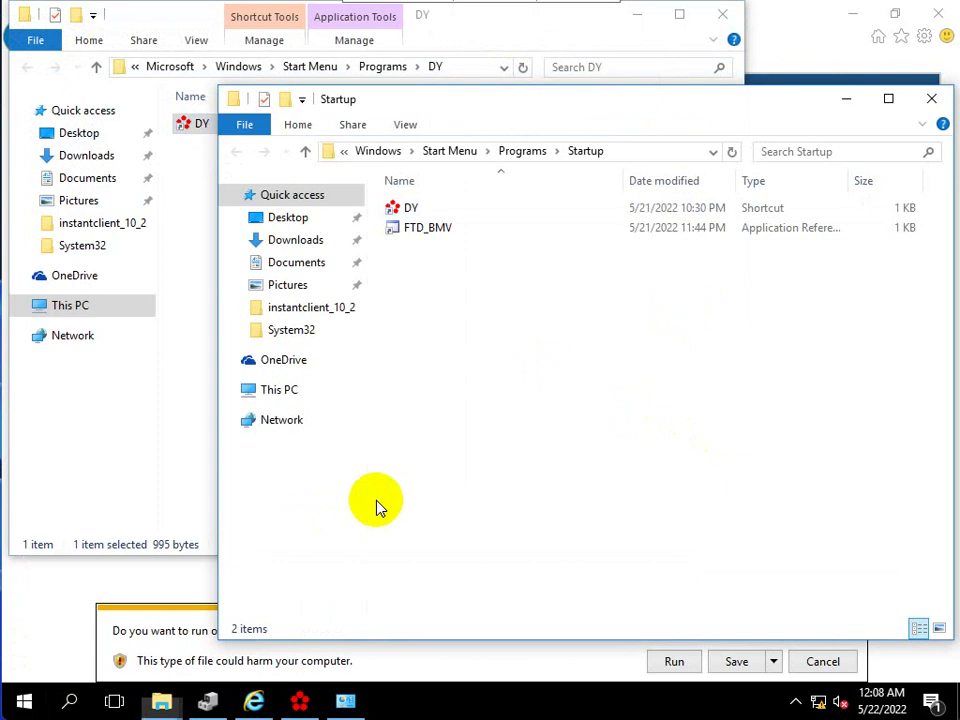
# Step: Copy the Oven Operating Program shortcut from the desktop into the Startup folder and close that folder window
pyautogui.press('super+d')
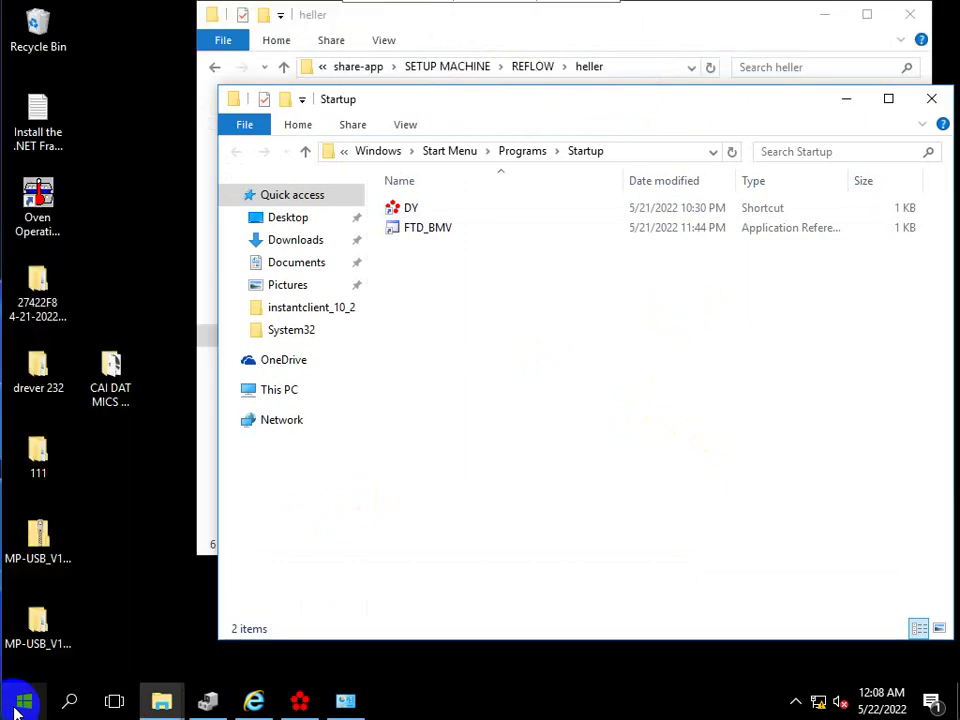
pyautogui.rightClick(36, 210)
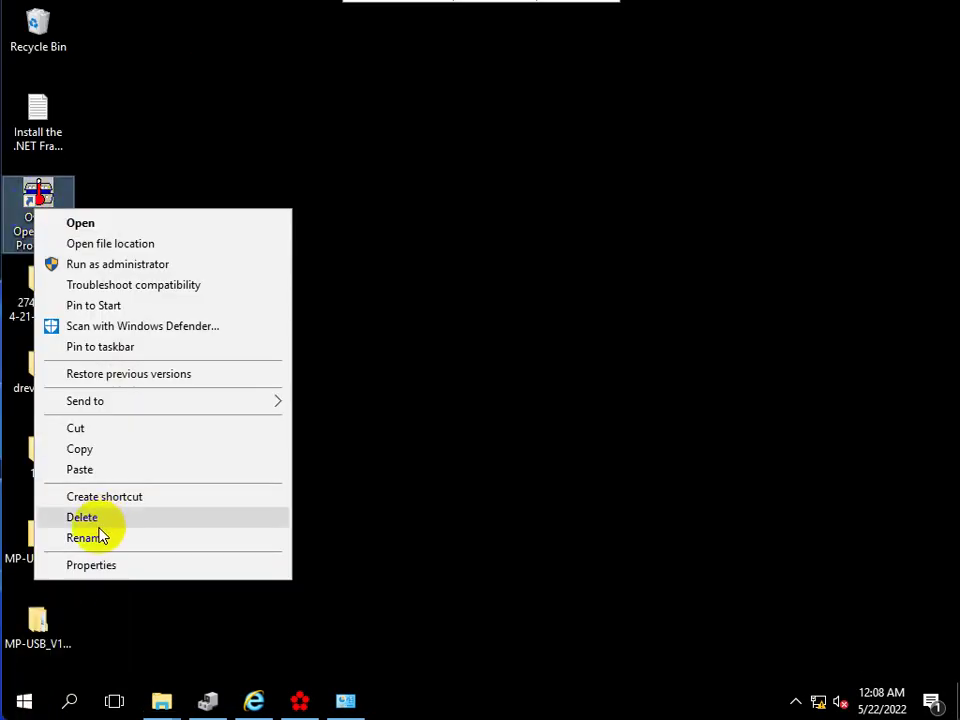
pyautogui.click(98, 451)
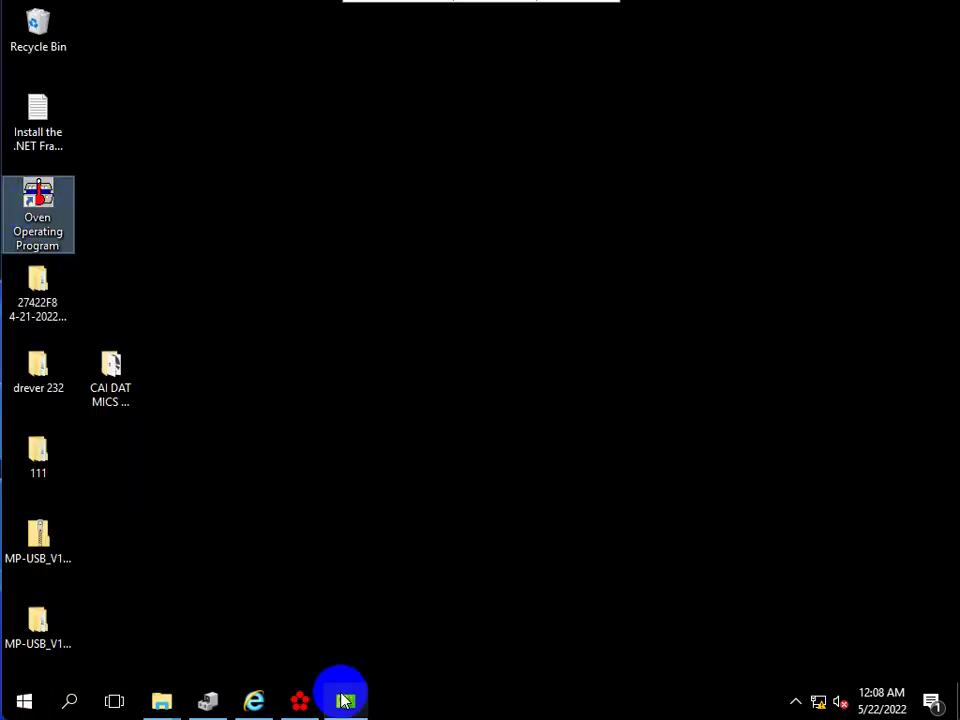
pyautogui.rightClick(161, 701)
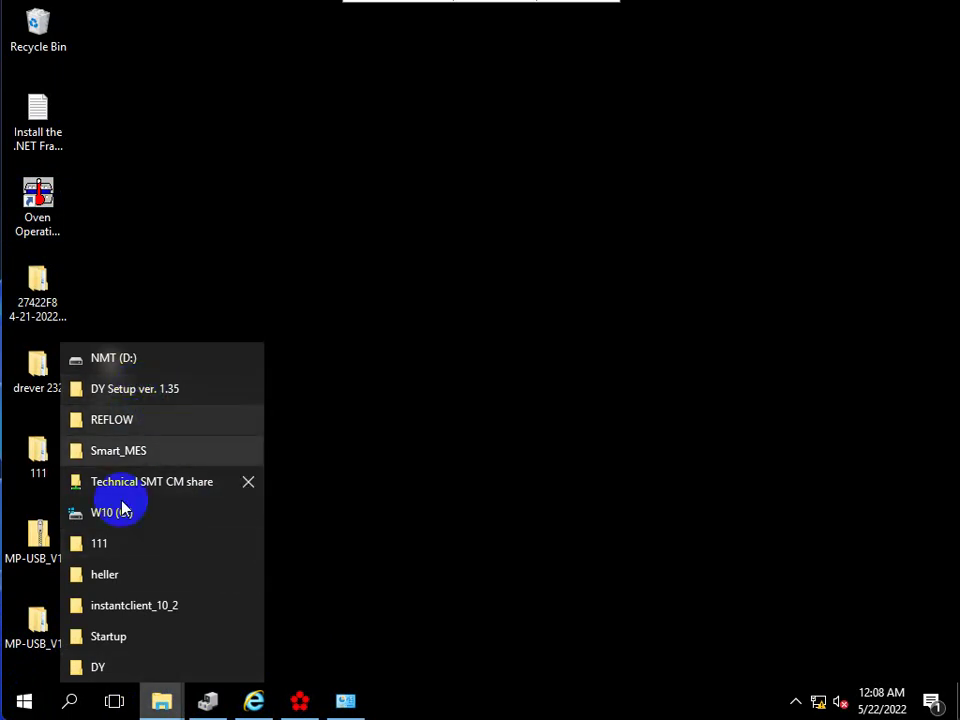
pyautogui.click(117, 646)
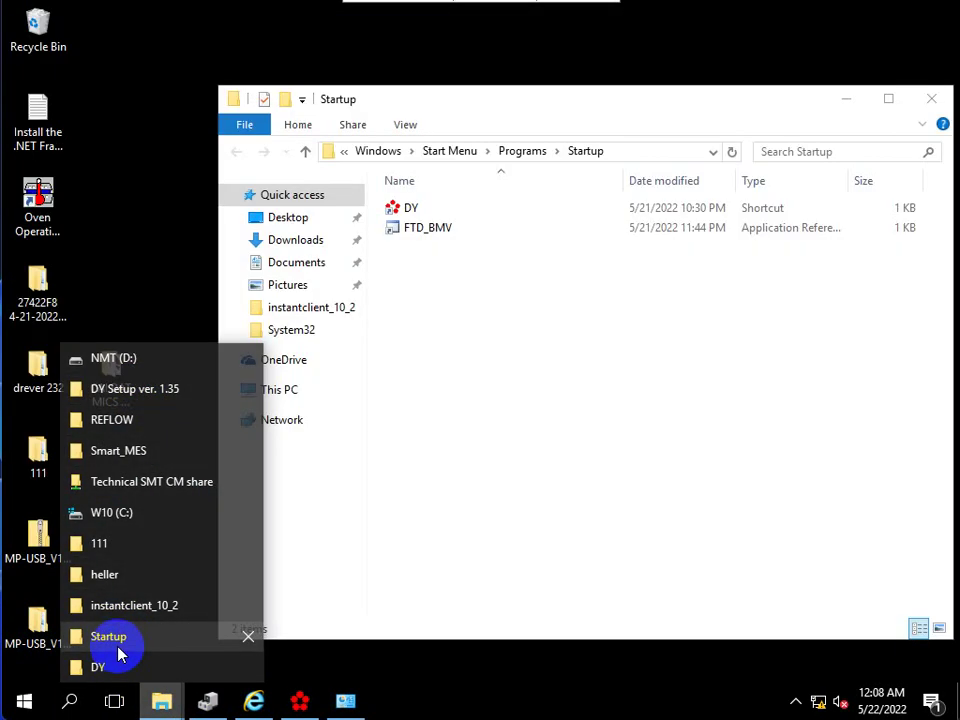
pyautogui.rightClick(475, 318)
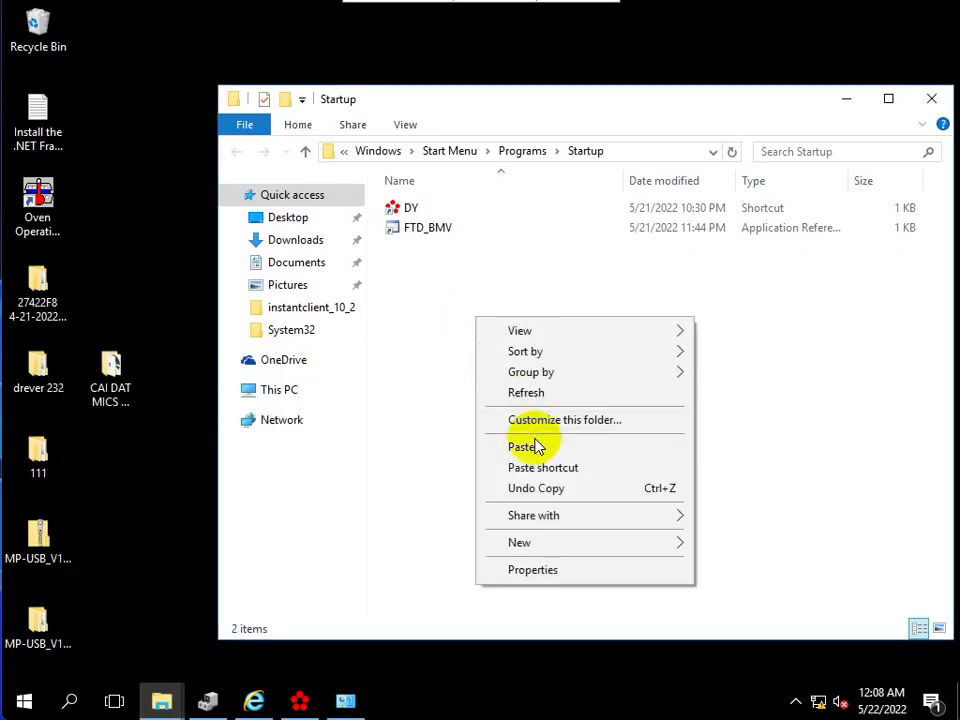
pyautogui.click(564, 474)
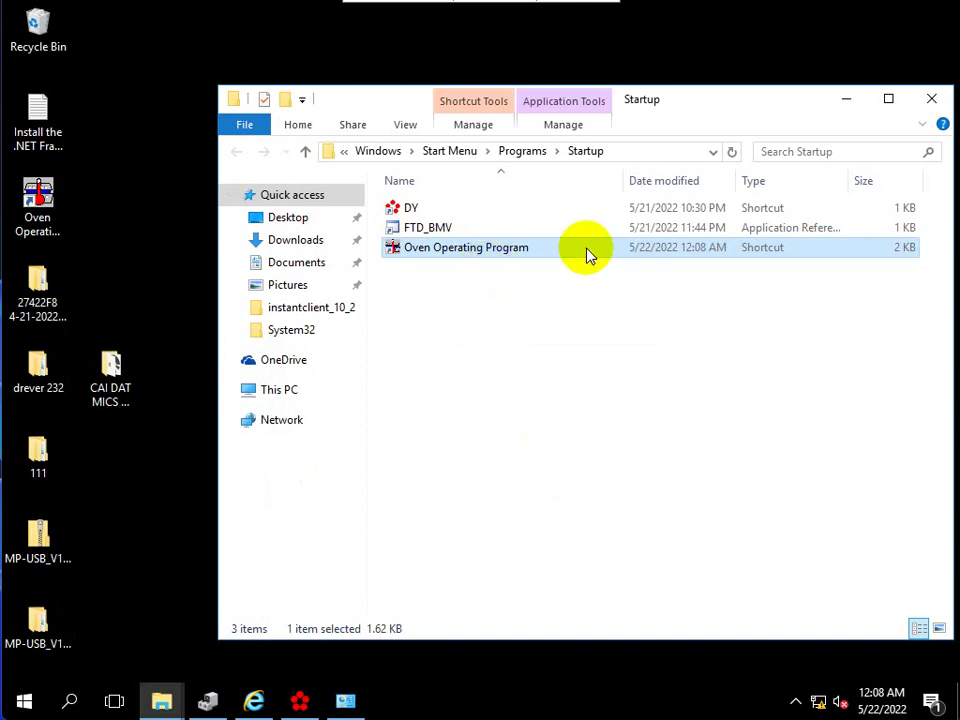
pyautogui.click(930, 100)
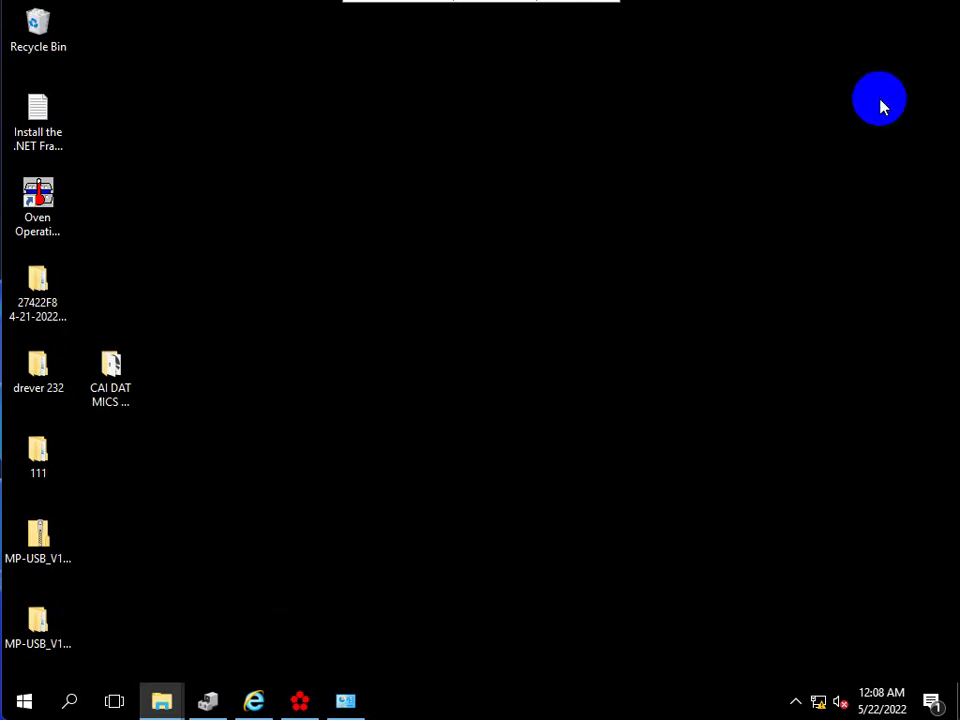
# Step: Bring the Oxygen Controller window to the front and restart Windows
pyautogui.click(305, 706)
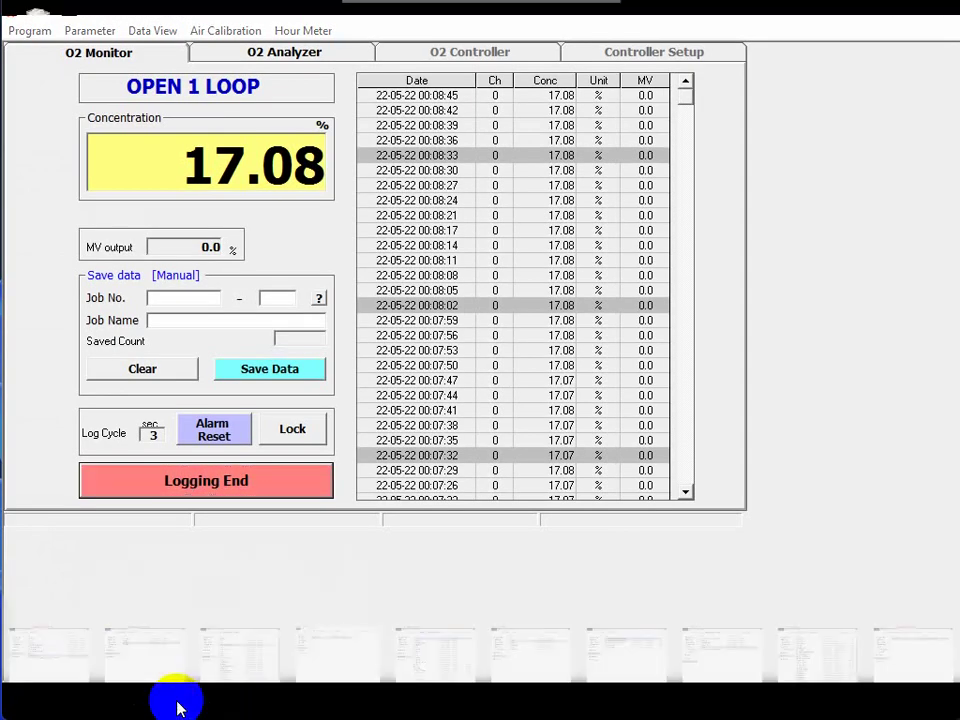
pyautogui.click(24, 701)
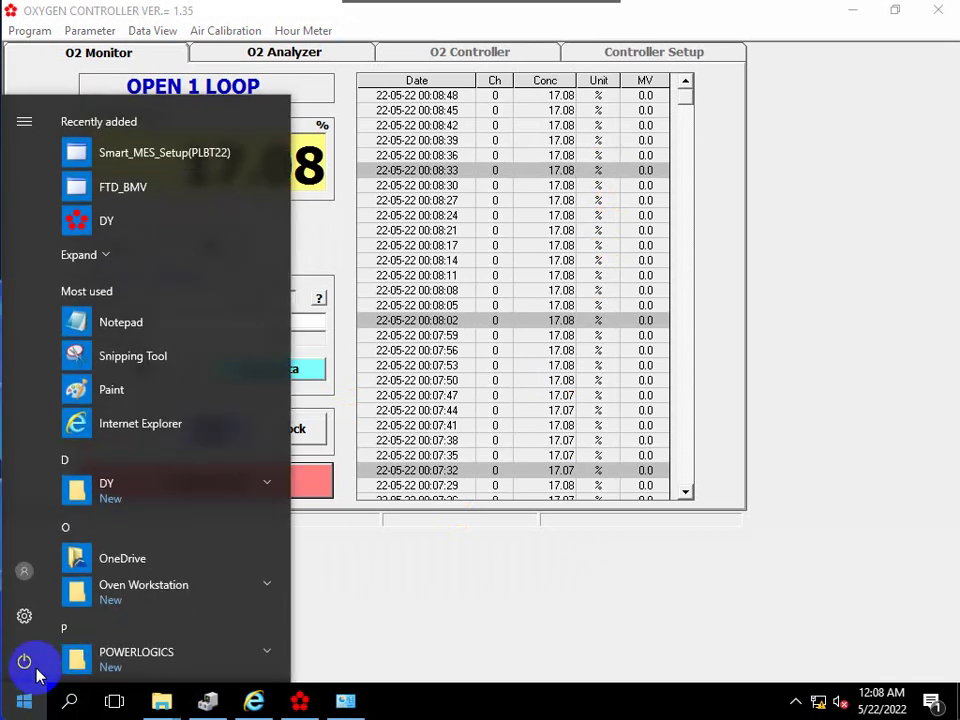
pyautogui.click(30, 668)
pyautogui.click(64, 616)
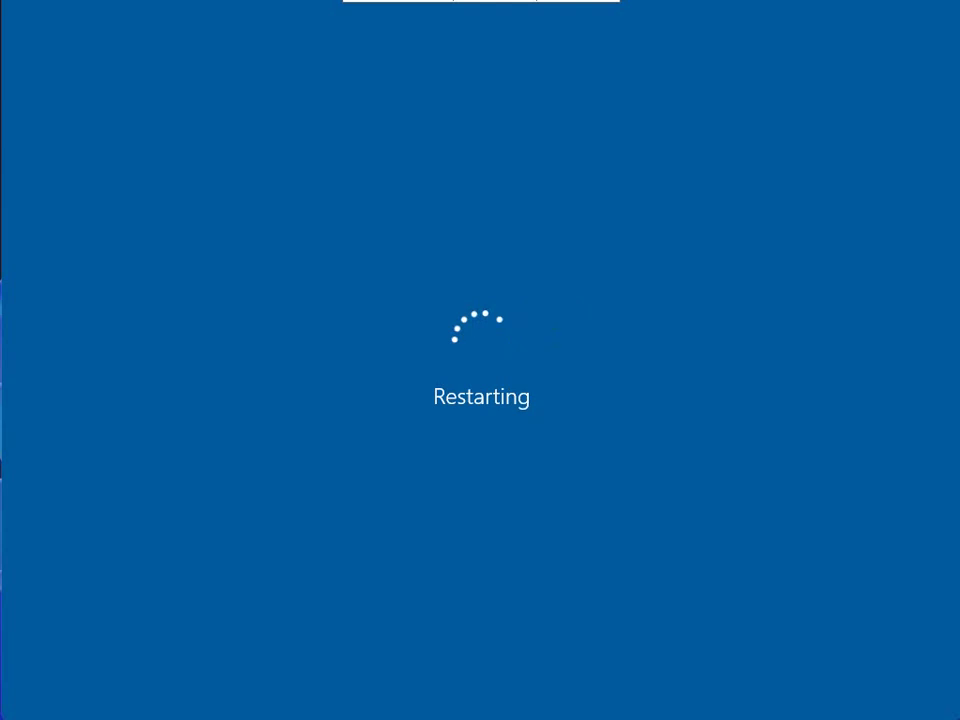
# Step: Allow FTD_BMV.exe to make changes to the device and start logging in the Oxygen Controller
pyautogui.rightClick(900, 204)
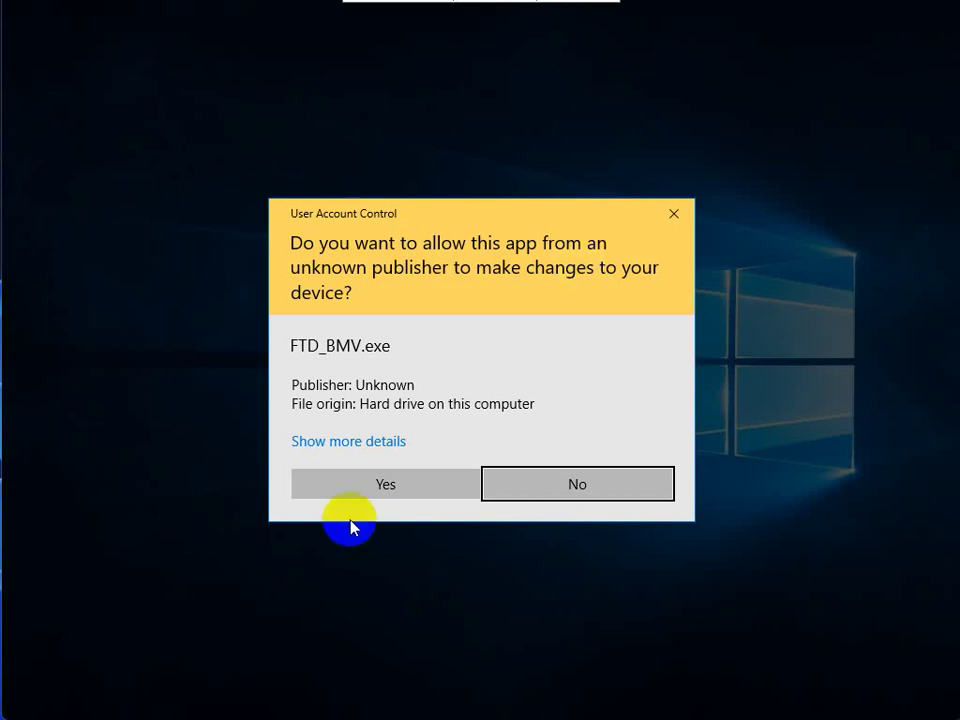
pyautogui.click(373, 490)
pyautogui.click(282, 487)
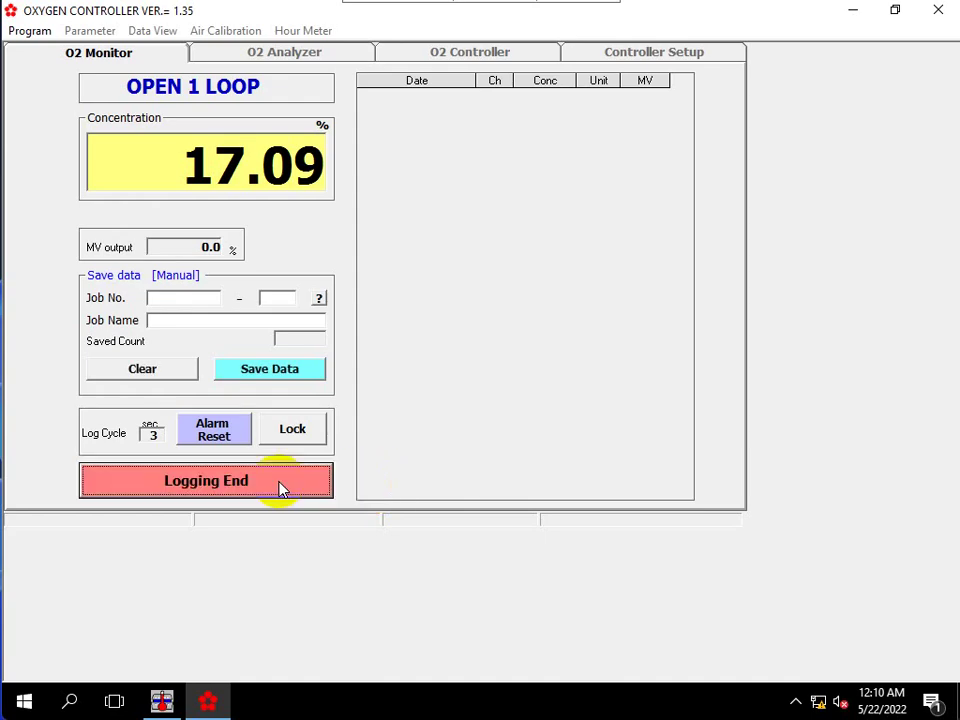
# Step: Minimize the Oxygen Controller and dismiss the FTD_BMV error report and the Oven Operating Program message
pyautogui.click(848, 18)
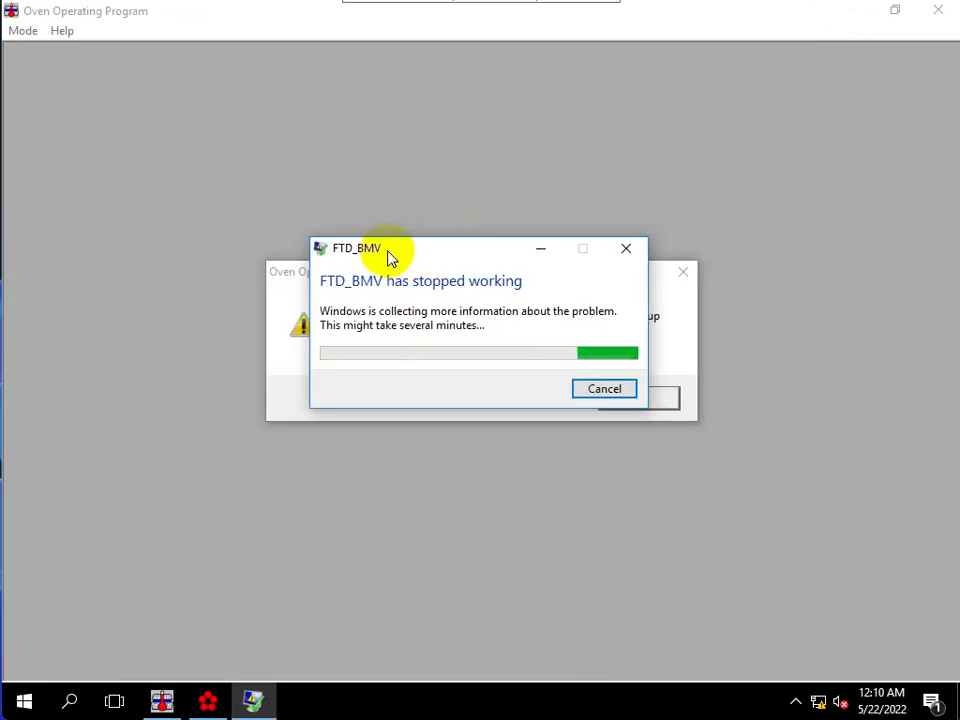
pyautogui.click(602, 390)
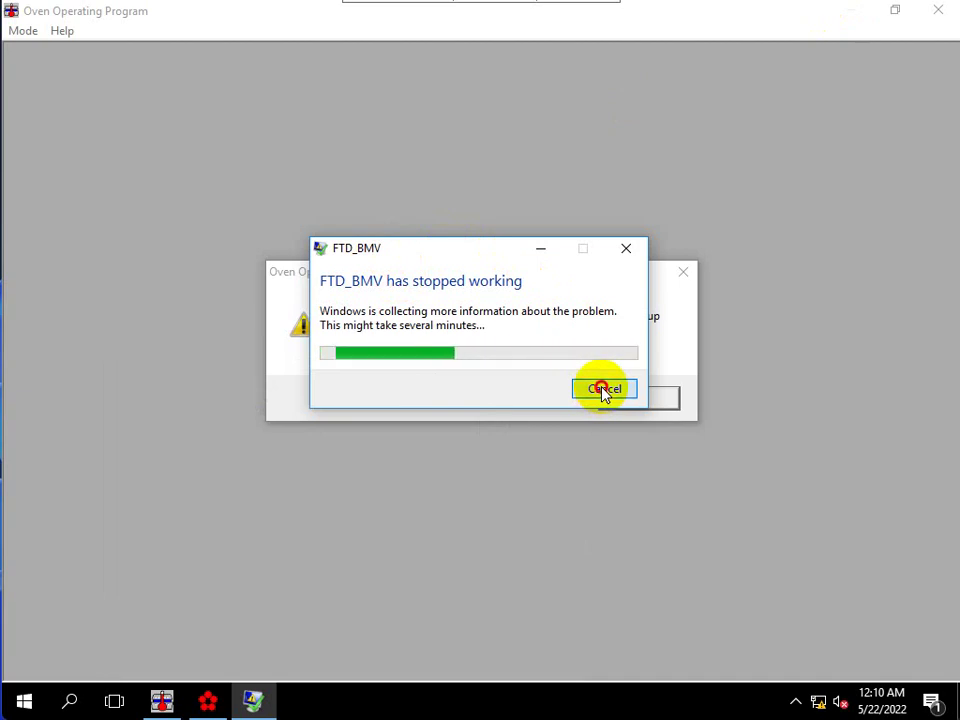
pyautogui.click(624, 400)
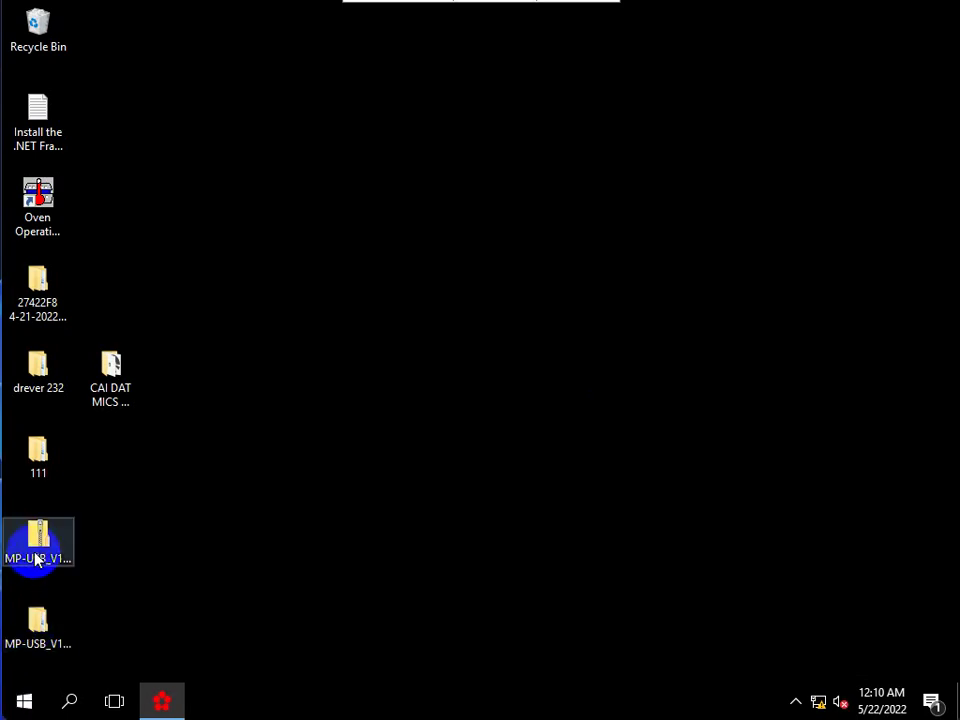
# Step: Open tnsnames.ora from the instantclient_10_2 folder under C:\Program Files\Powerlogics\Smart_MES
pyautogui.doubleClick(47, 377)
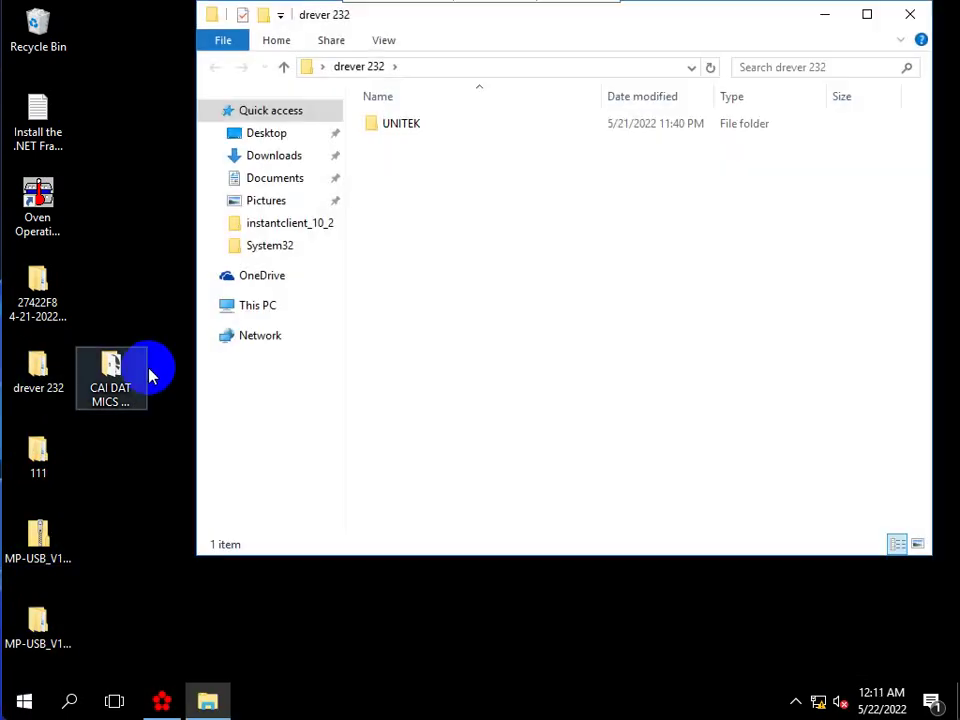
pyautogui.click(250, 307)
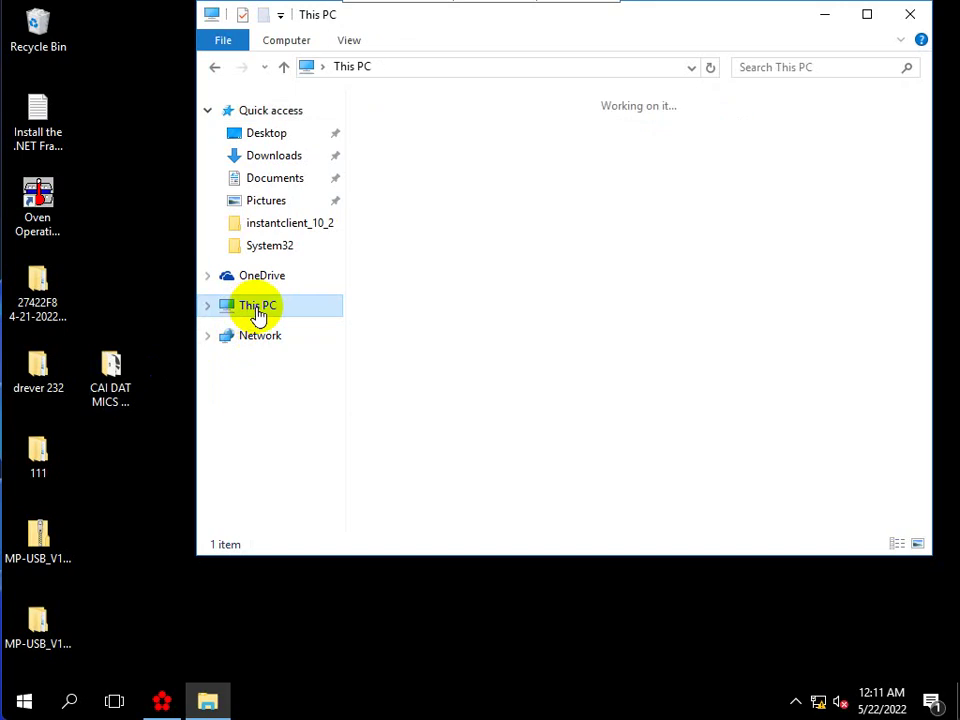
pyautogui.doubleClick(514, 339)
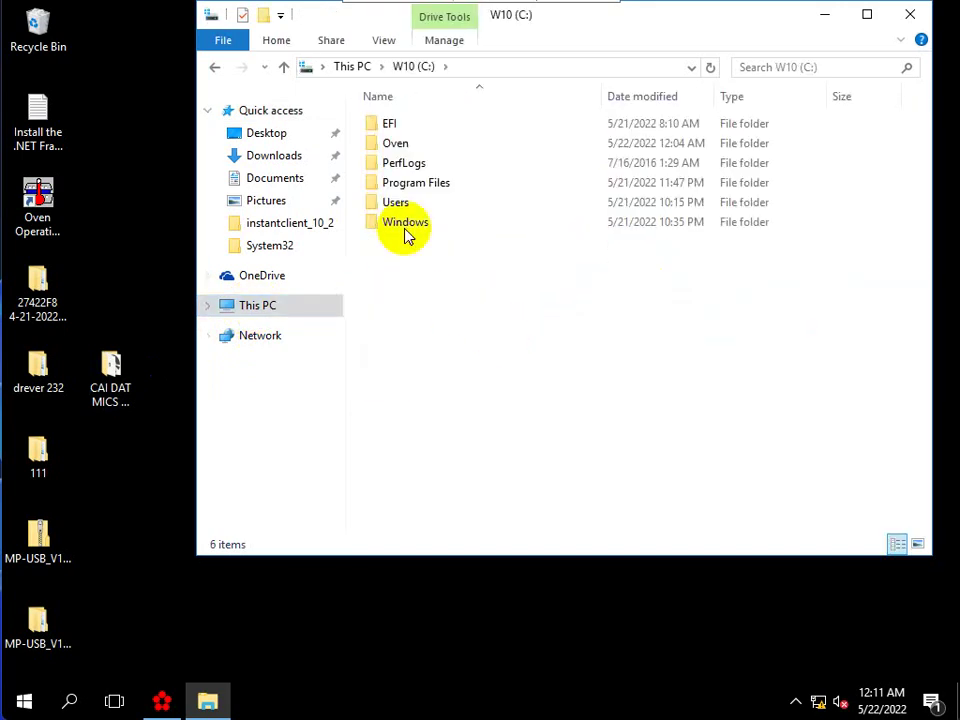
pyautogui.doubleClick(407, 185)
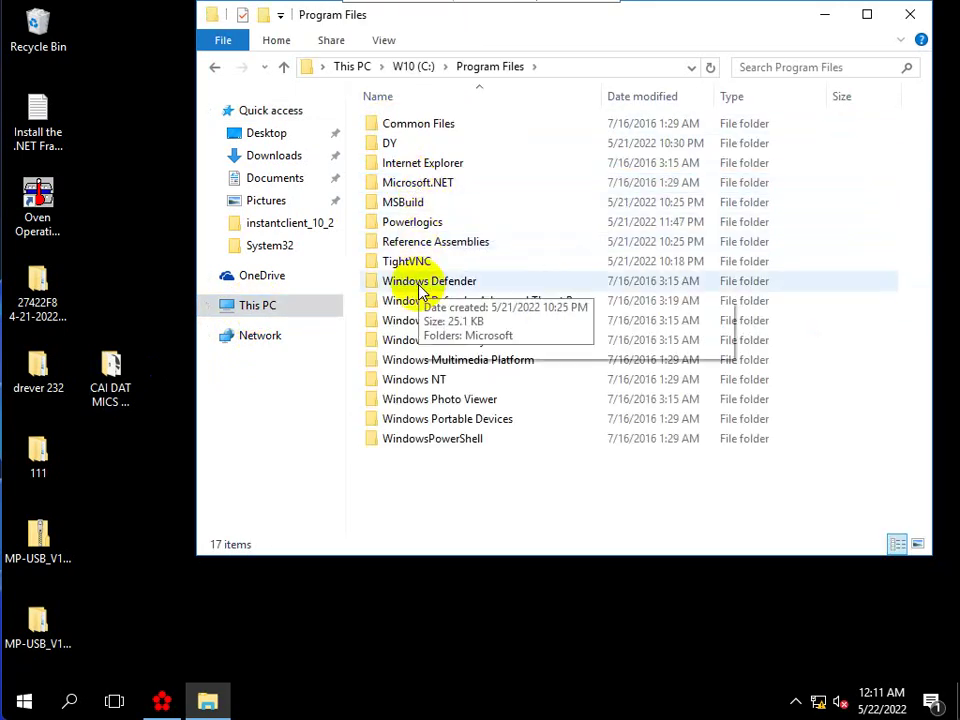
pyautogui.doubleClick(420, 222)
pyautogui.doubleClick(423, 138)
pyautogui.doubleClick(424, 137)
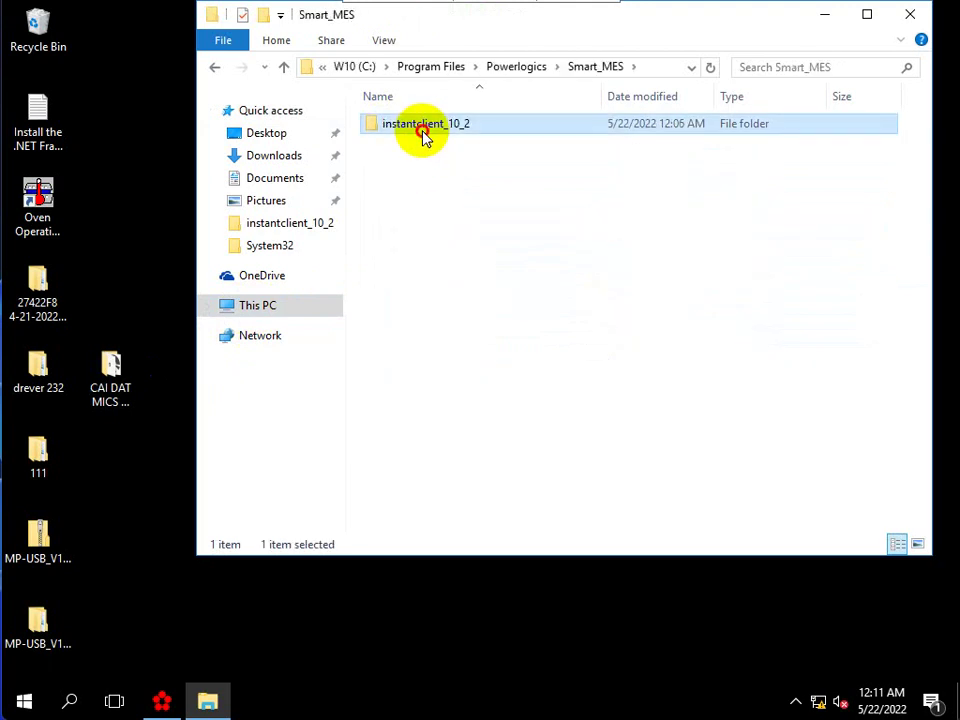
pyautogui.scroll(-1, 447, 400)
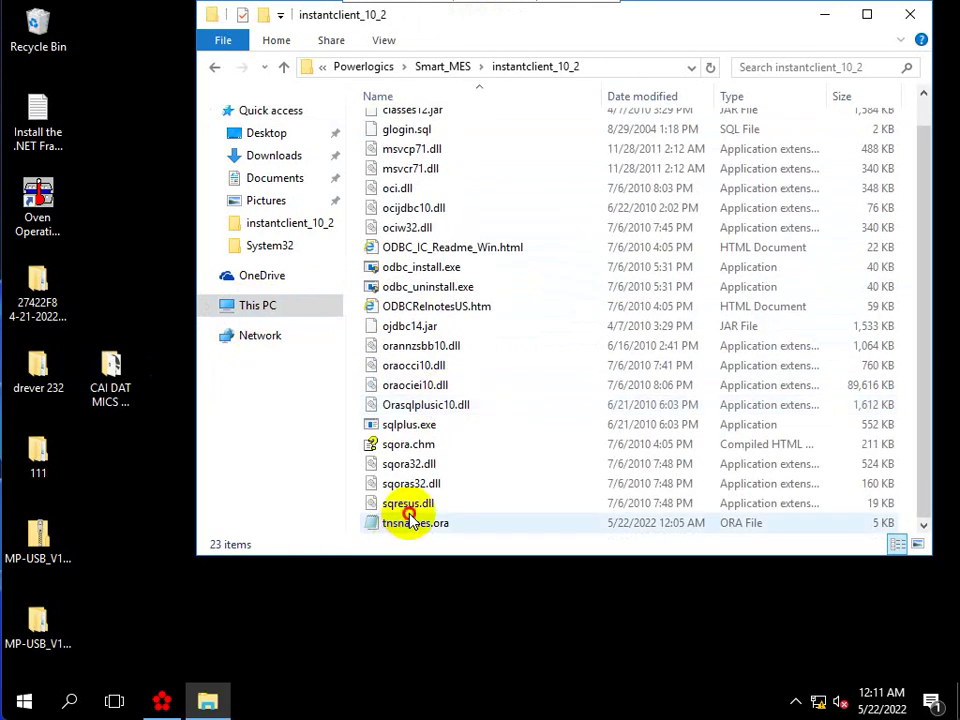
pyautogui.click(410, 524)
pyautogui.doubleClick(410, 524)
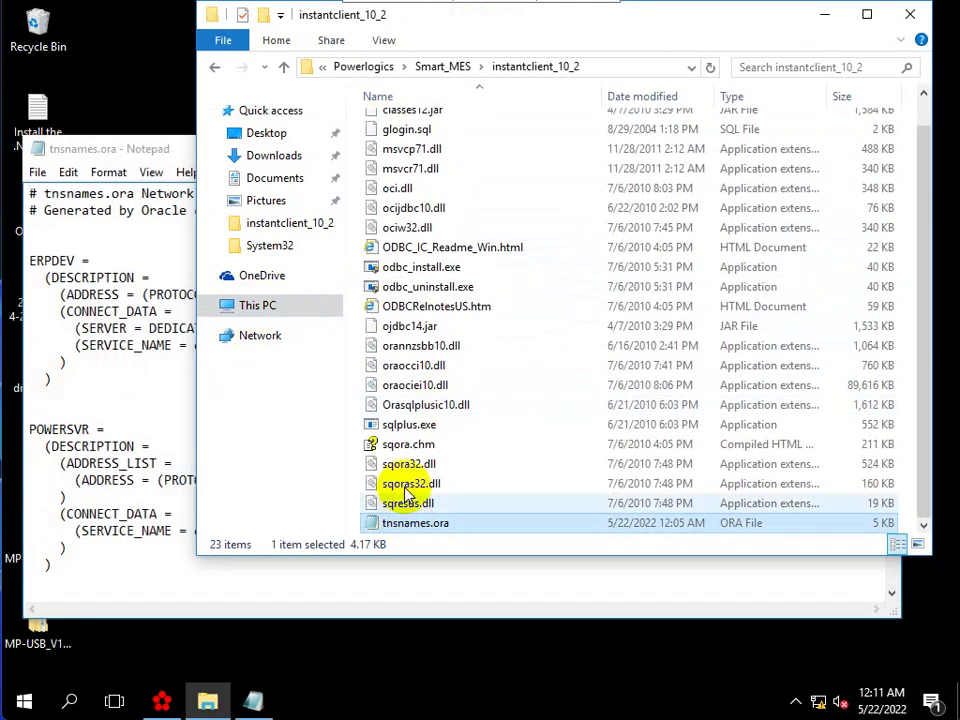
# Step: Review the Oracle connection entries in tnsnames.ora through EIVT3_CLOSE, close the file and return to the Smart_MES folder
pyautogui.click(125, 481)
pyautogui.scroll(-8, 190, 483)
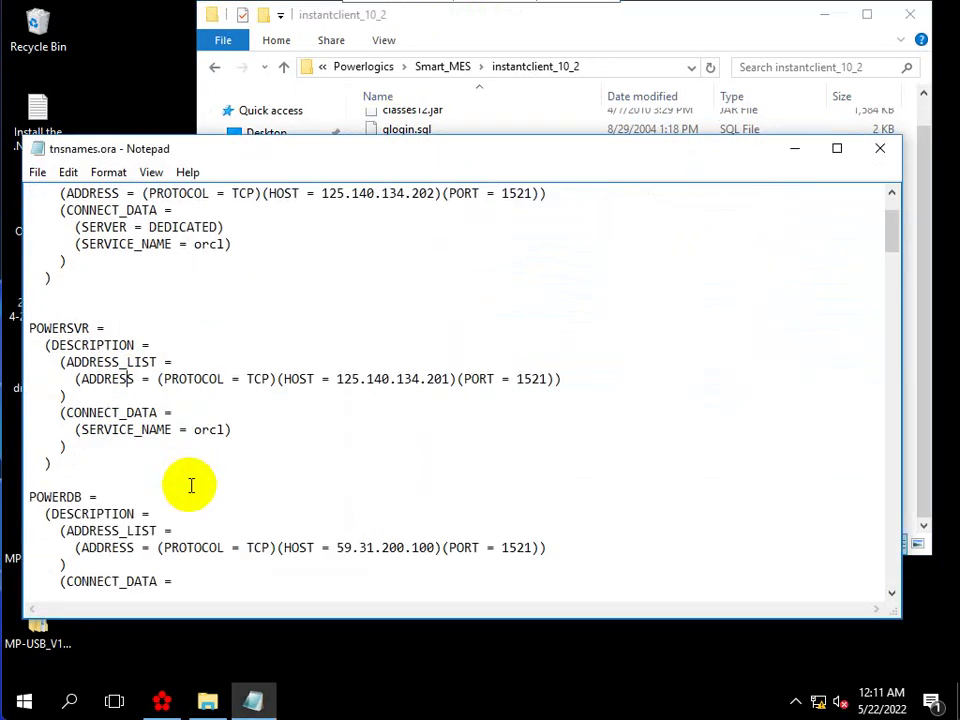
pyautogui.scroll(-9, 197, 481)
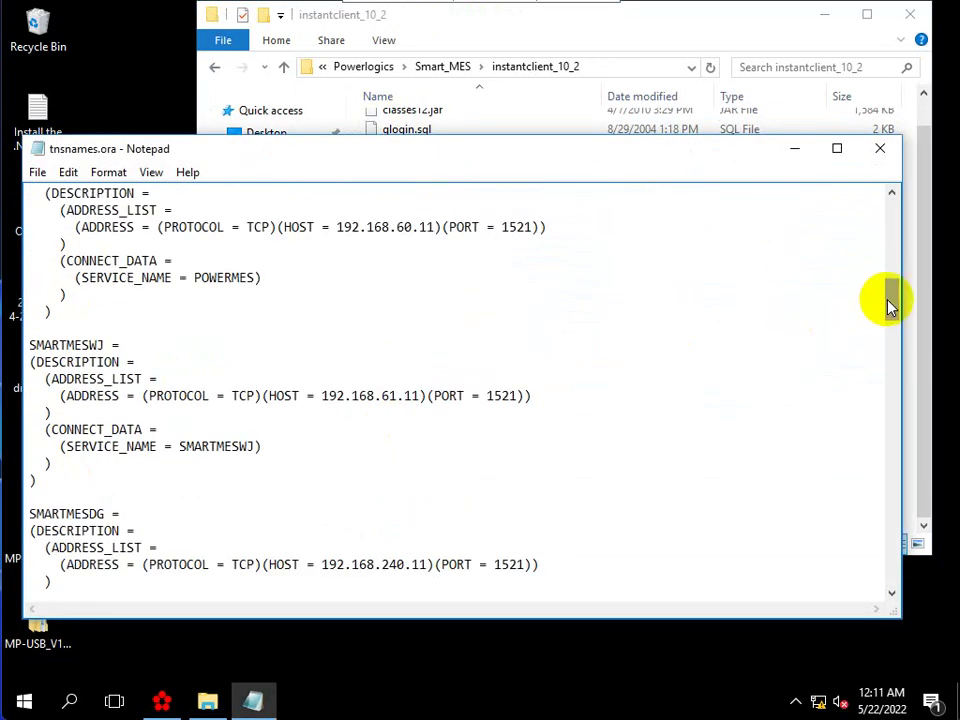
pyautogui.moveTo(885, 300); pyautogui.dragTo(866, 593)
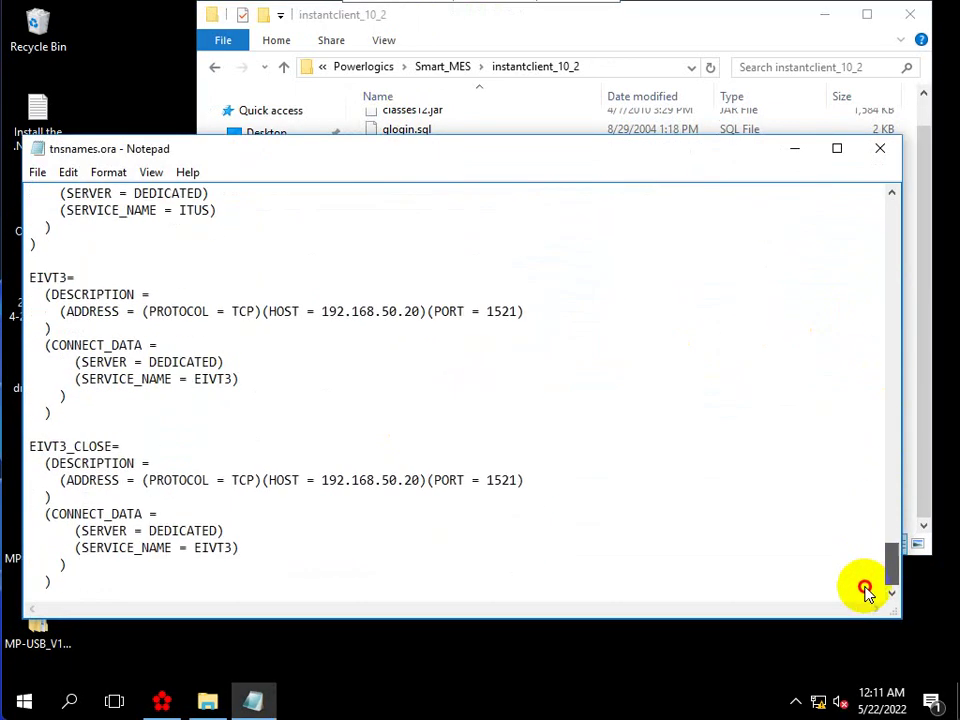
pyautogui.click(370, 555)
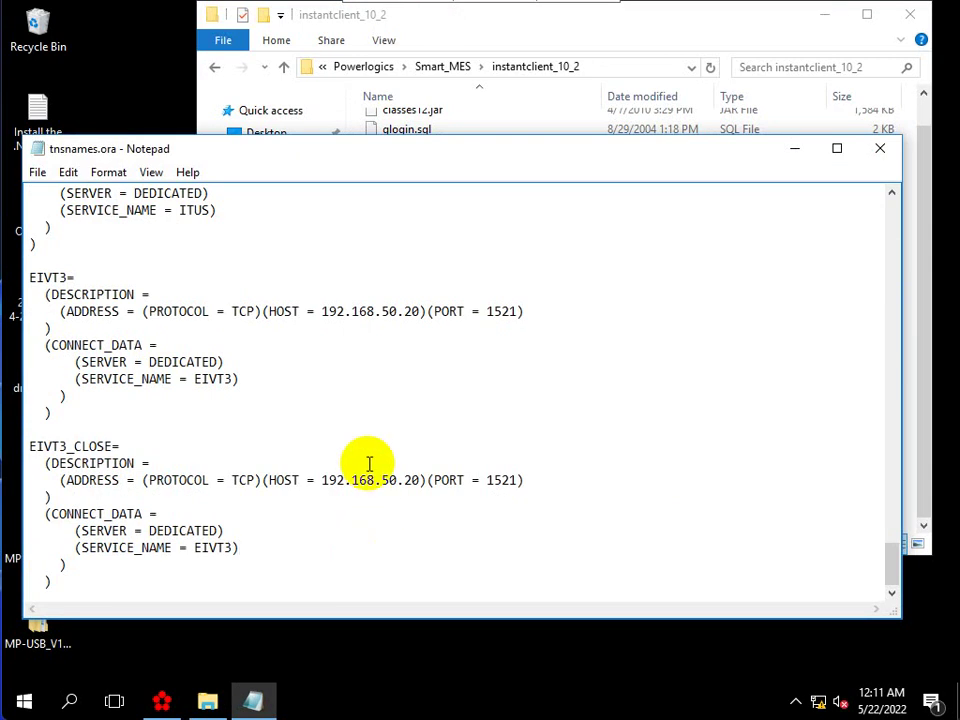
pyautogui.scroll(3, 315, 377)
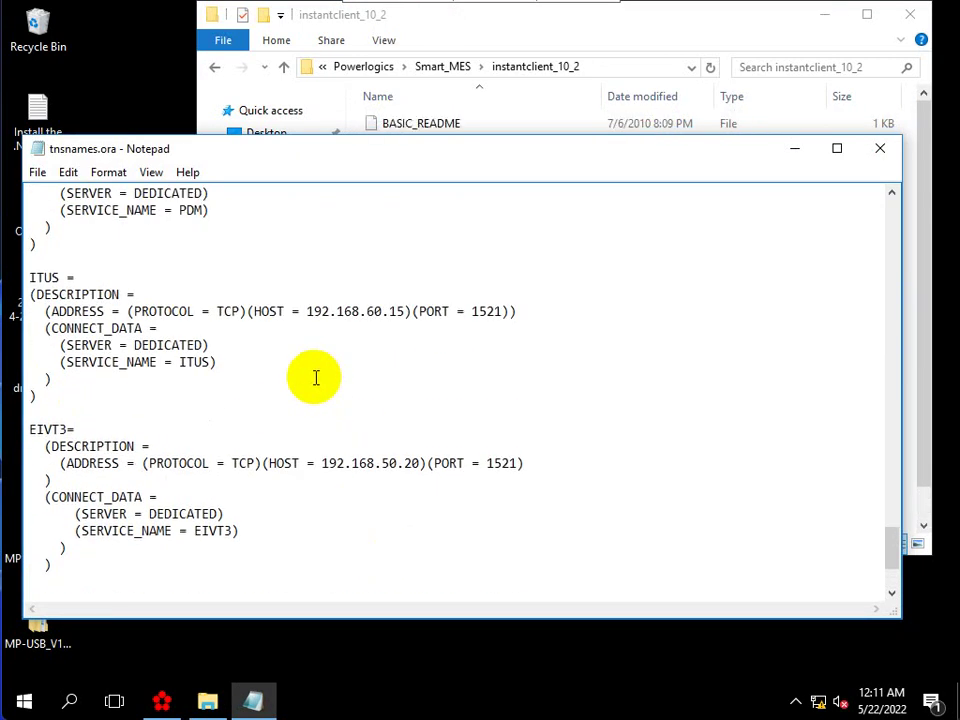
pyautogui.write(')   )  EIVT3_CLOSE=   (DESCRIPTION =     (ADDRESS = (PROTOCOL = TCP)(HOST = 192.168.50.20)(PORT = 1521)   )   (CONNECT_DATA =       (SERVER = DEDICATED)       (SERVICE_NAME = EIVT3)')
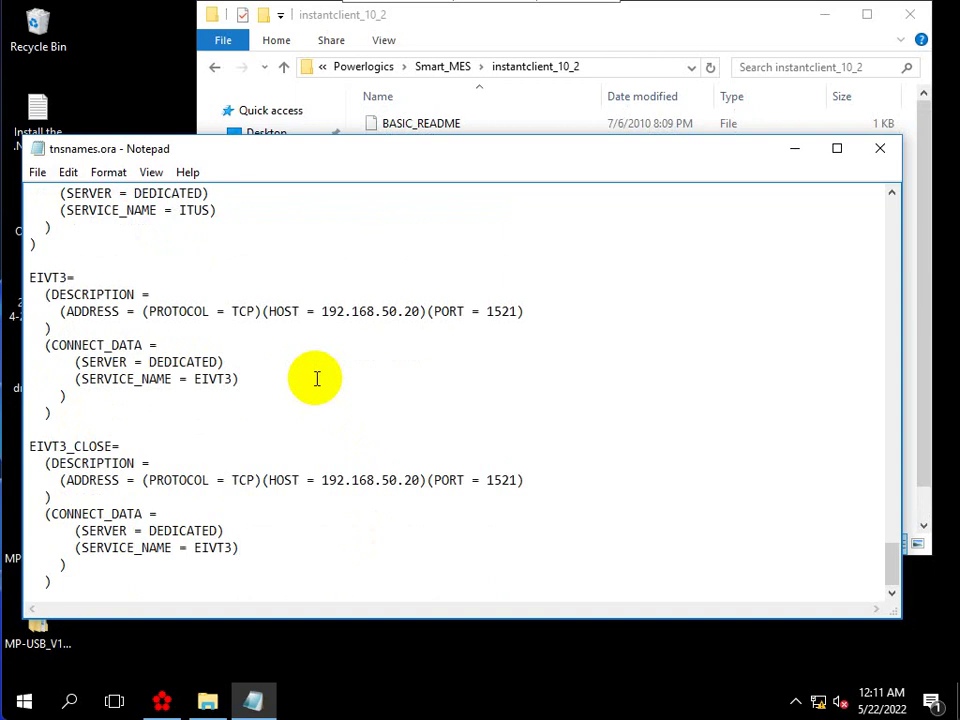
pyautogui.click(876, 149)
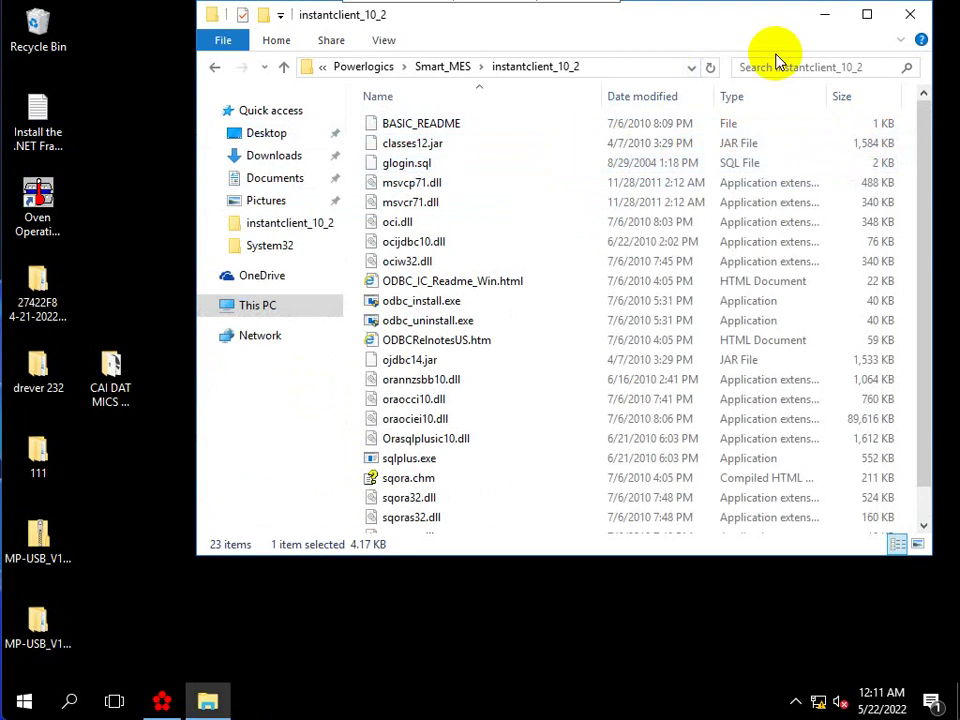
pyautogui.click(450, 66)
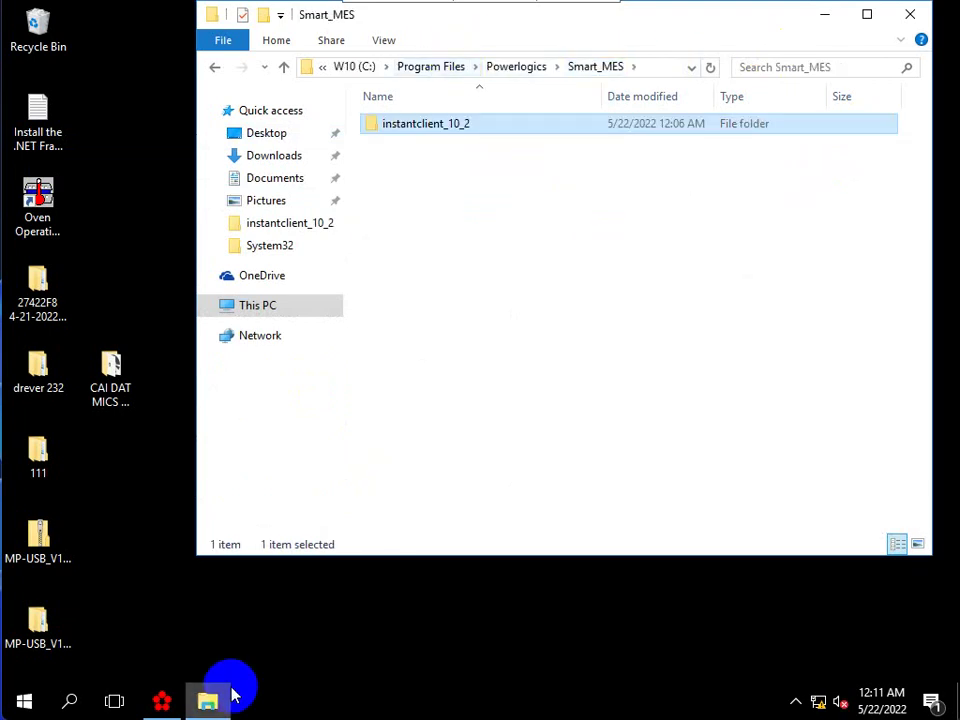
pyautogui.click(70, 701)
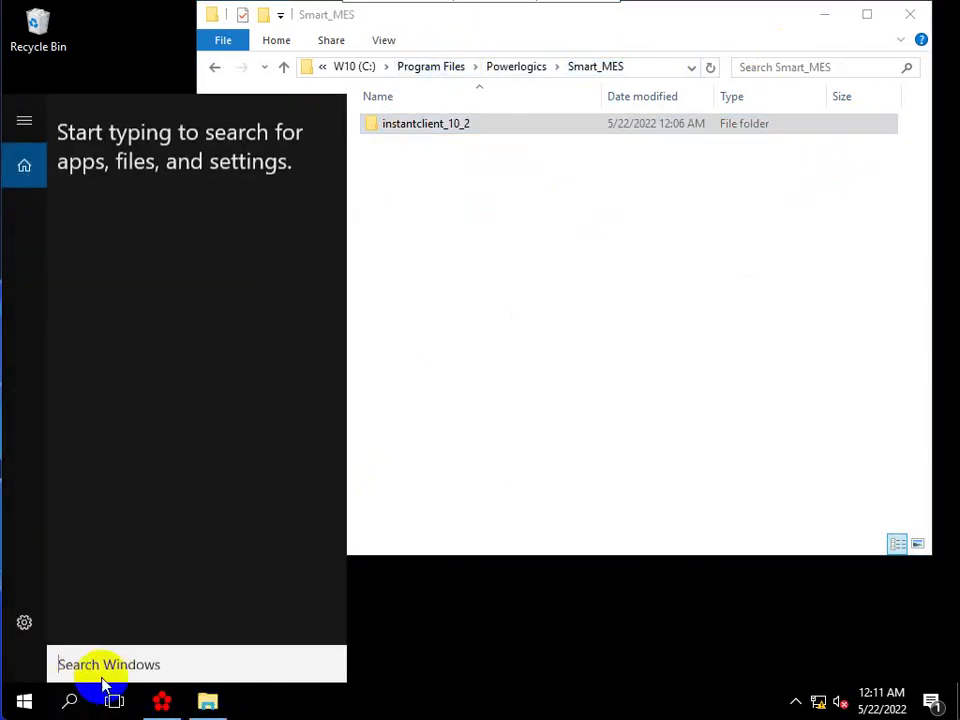
pyautogui.write('in')
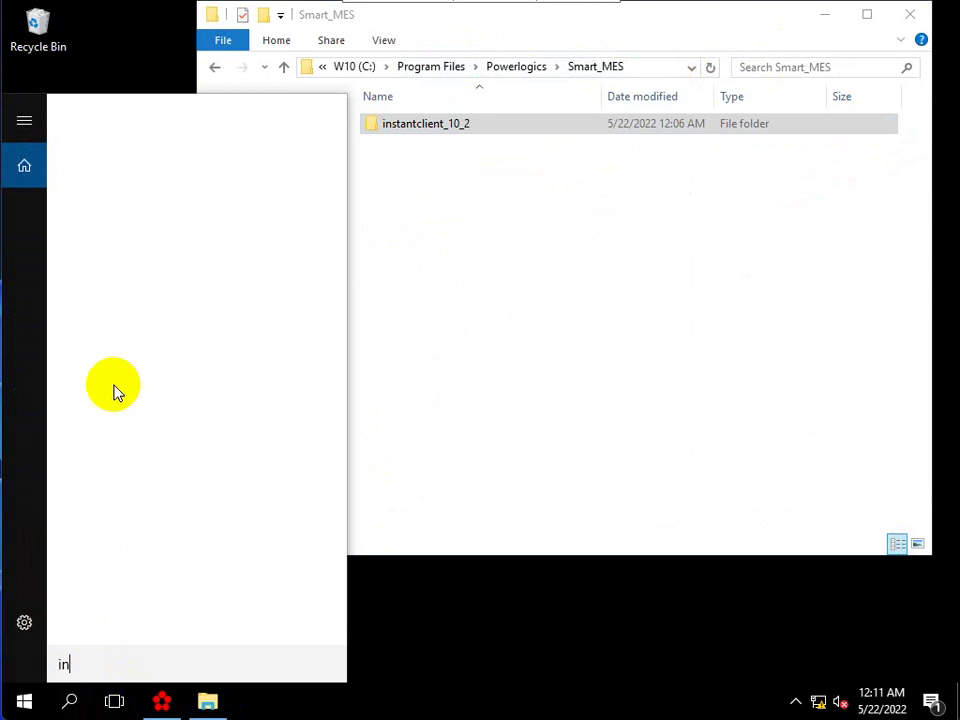
pyautogui.click(170, 152)
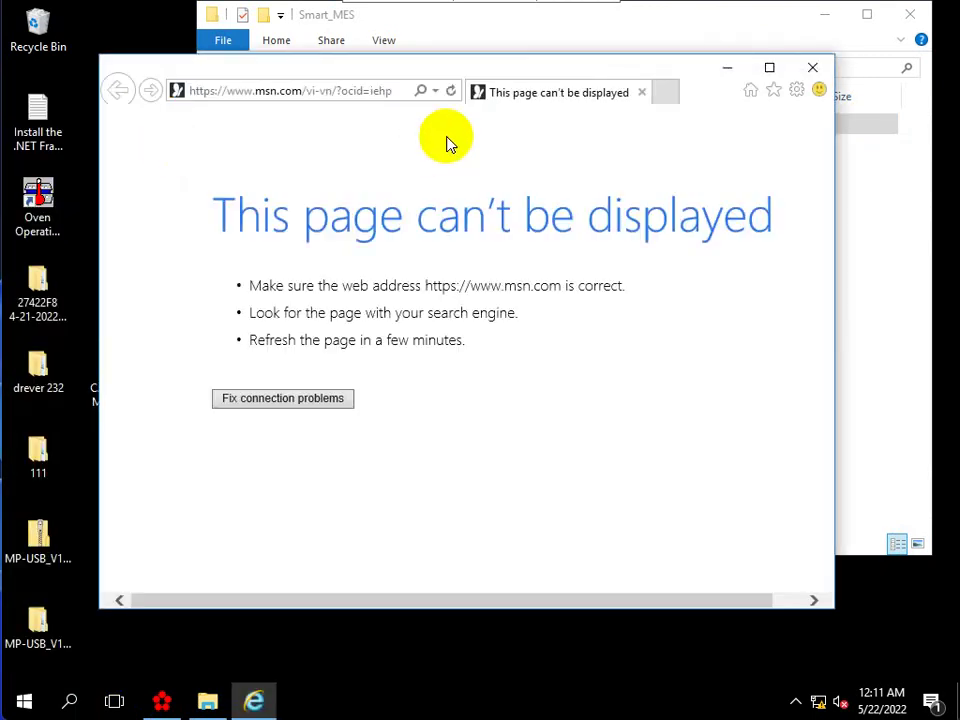
pyautogui.click(428, 95)
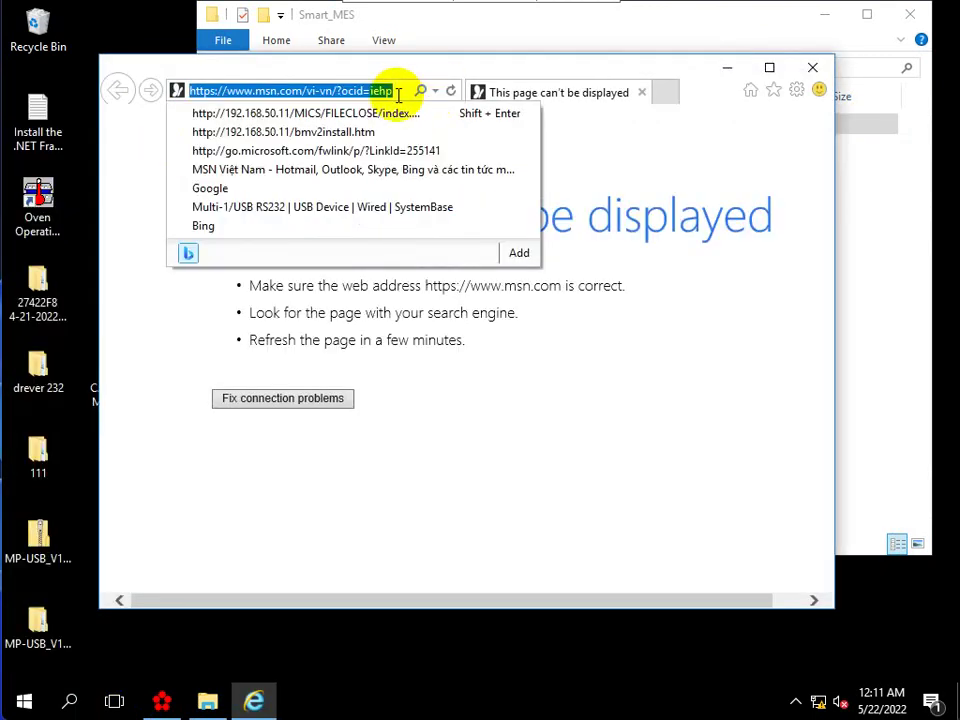
pyautogui.click(276, 132)
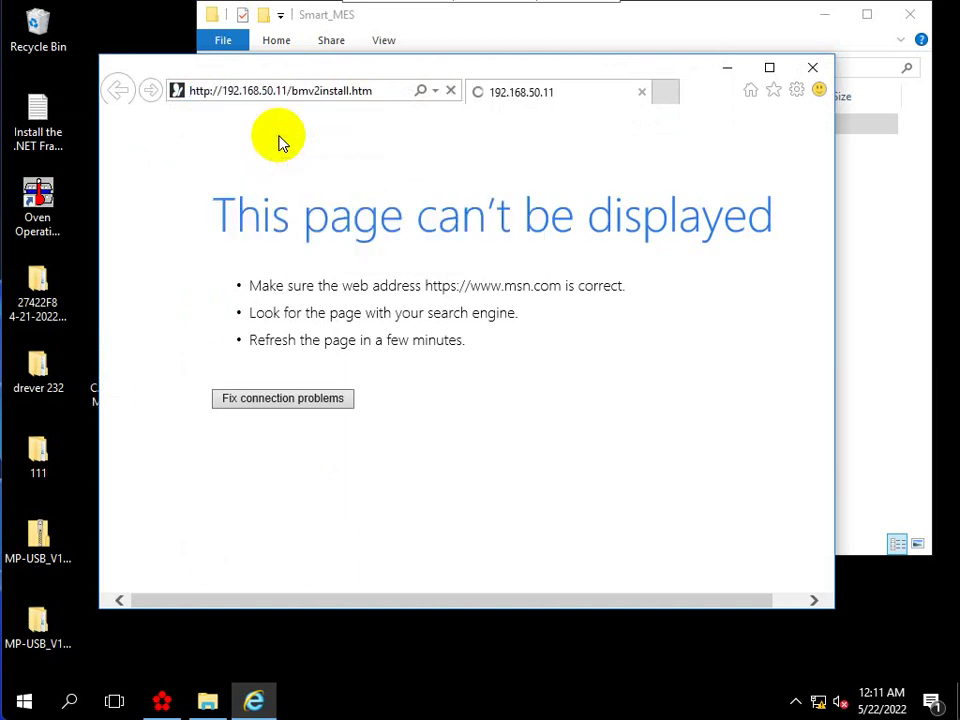
# Step: Download and run setup.exe from the 환경설정 item on the Smart-MES page, choosing to run it despite the SmartScreen warning
pyautogui.moveTo(364, 606); pyautogui.dragTo(624, 615)
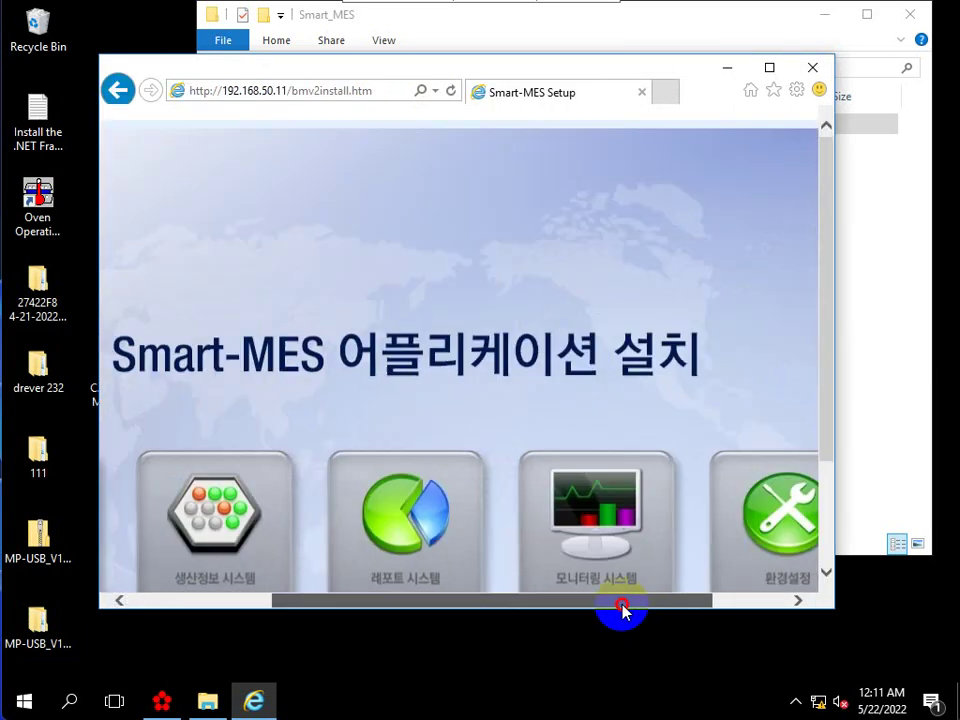
pyautogui.click(676, 536)
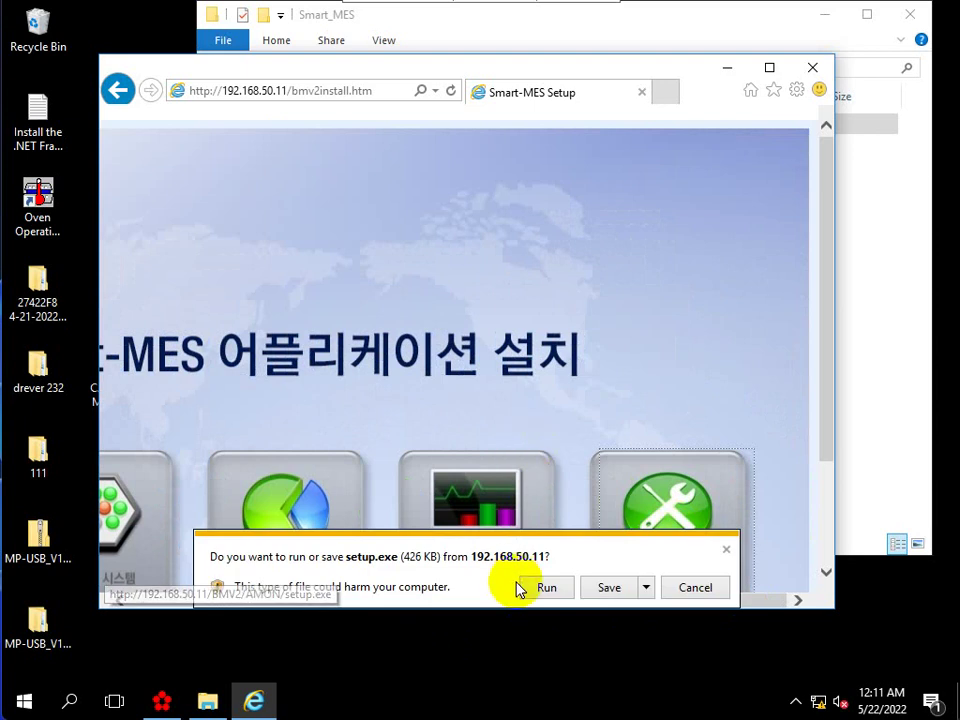
pyautogui.click(538, 586)
pyautogui.click(579, 586)
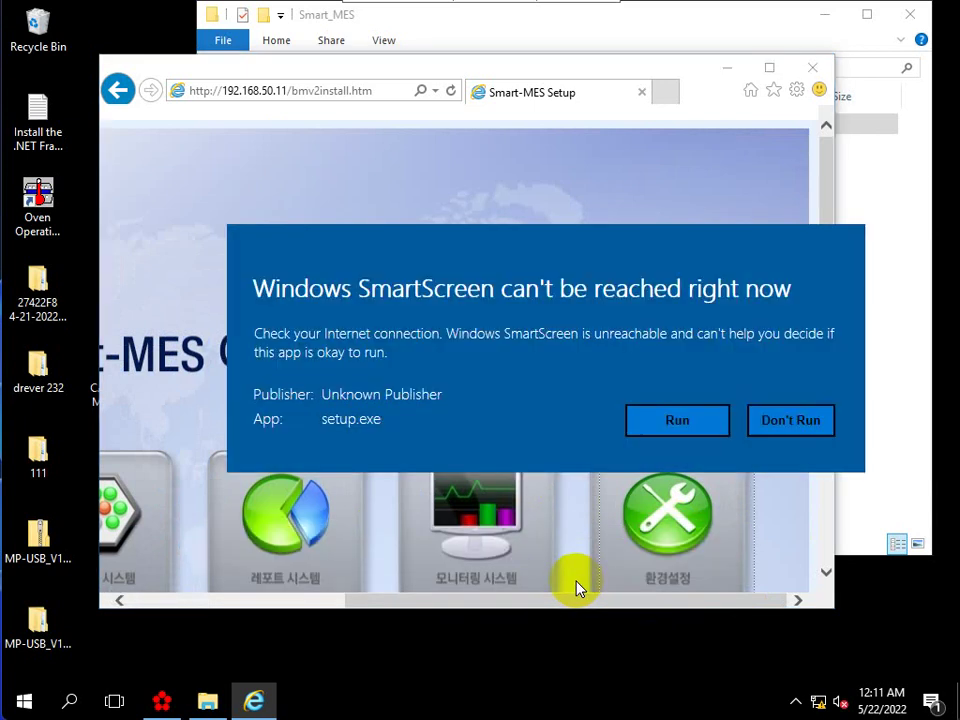
pyautogui.click(667, 432)
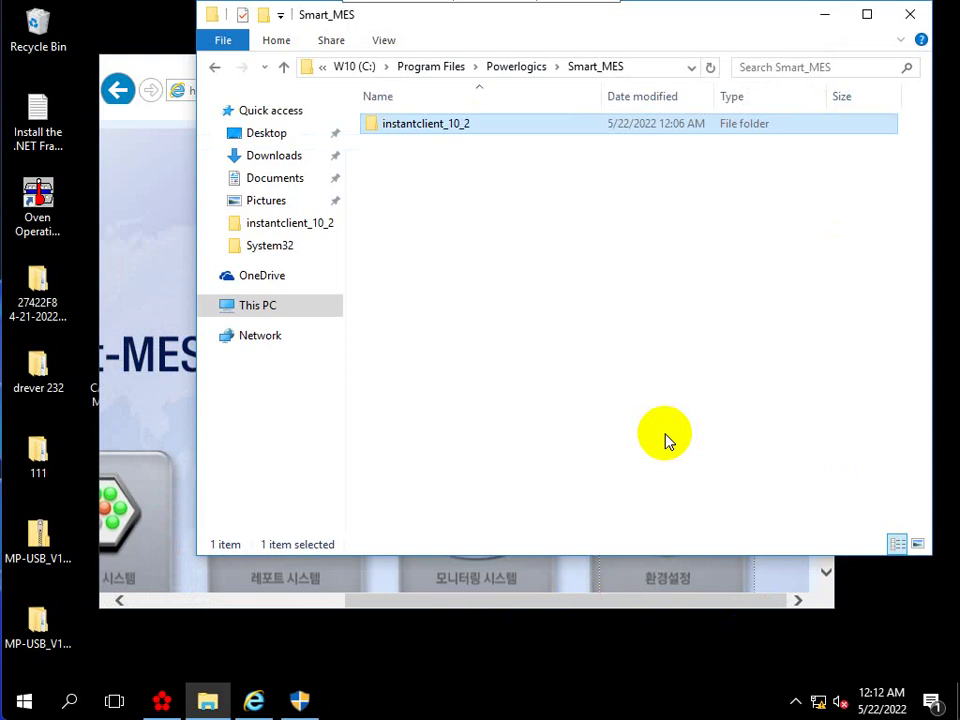
# Step: Allow setup.exe and MIGHTY.Setup.exe to make changes, dismiss the setup messages and minimize the browser
pyautogui.click(130, 171)
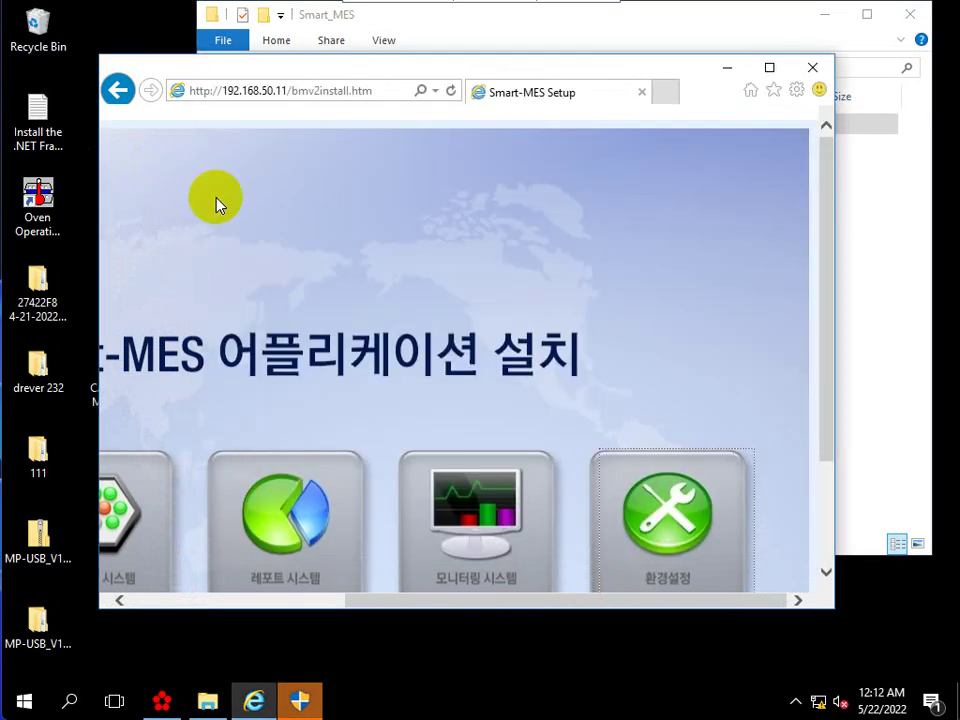
pyautogui.click(300, 700)
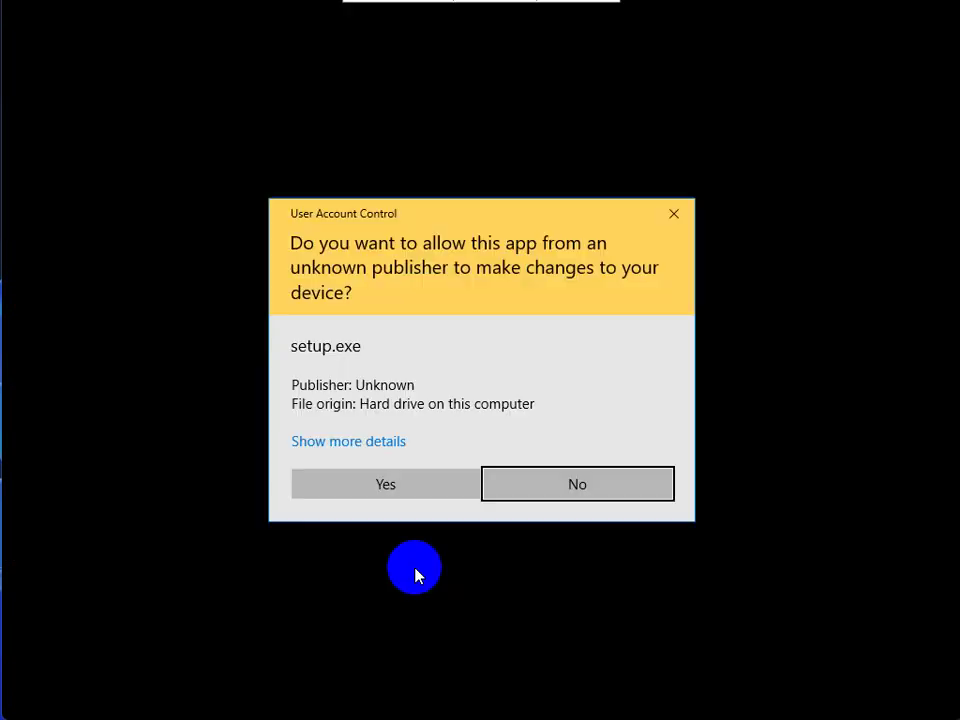
pyautogui.click(434, 483)
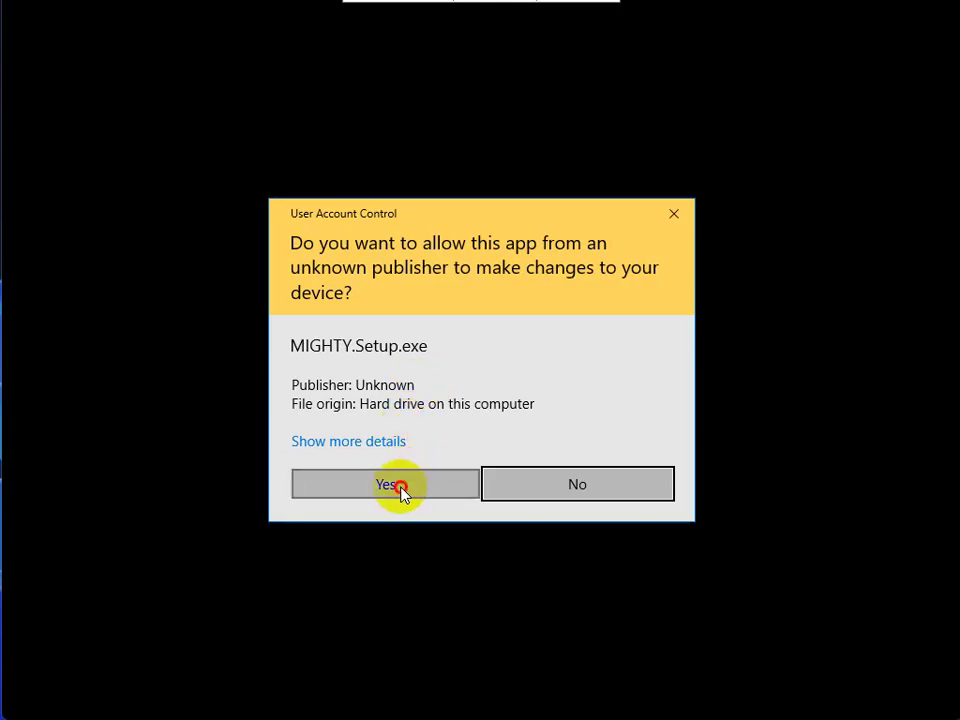
pyautogui.click(400, 486)
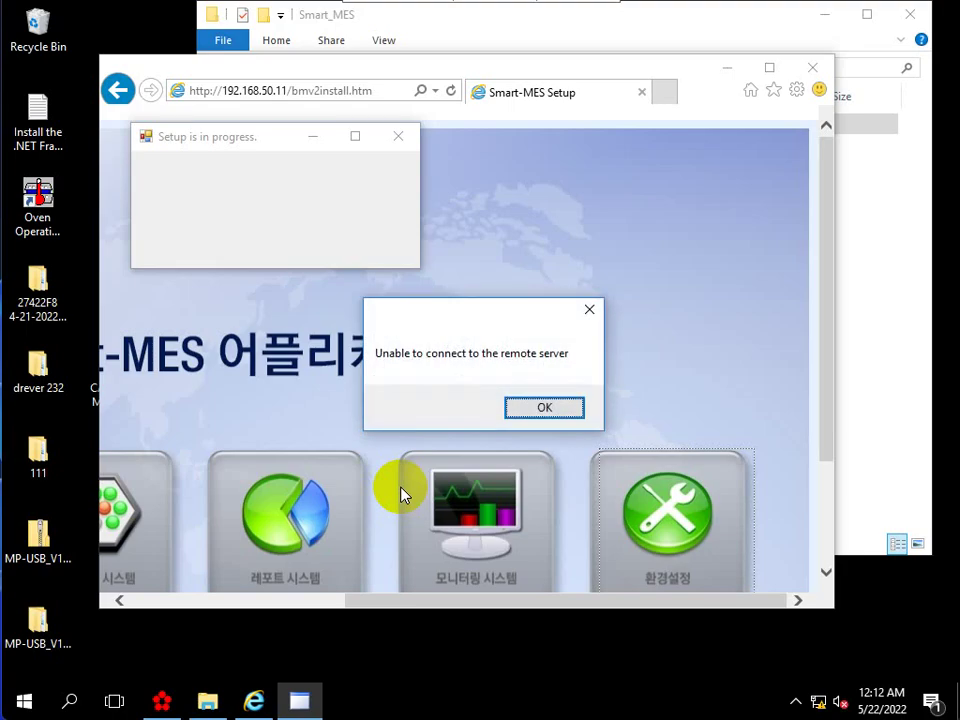
pyautogui.click(546, 402)
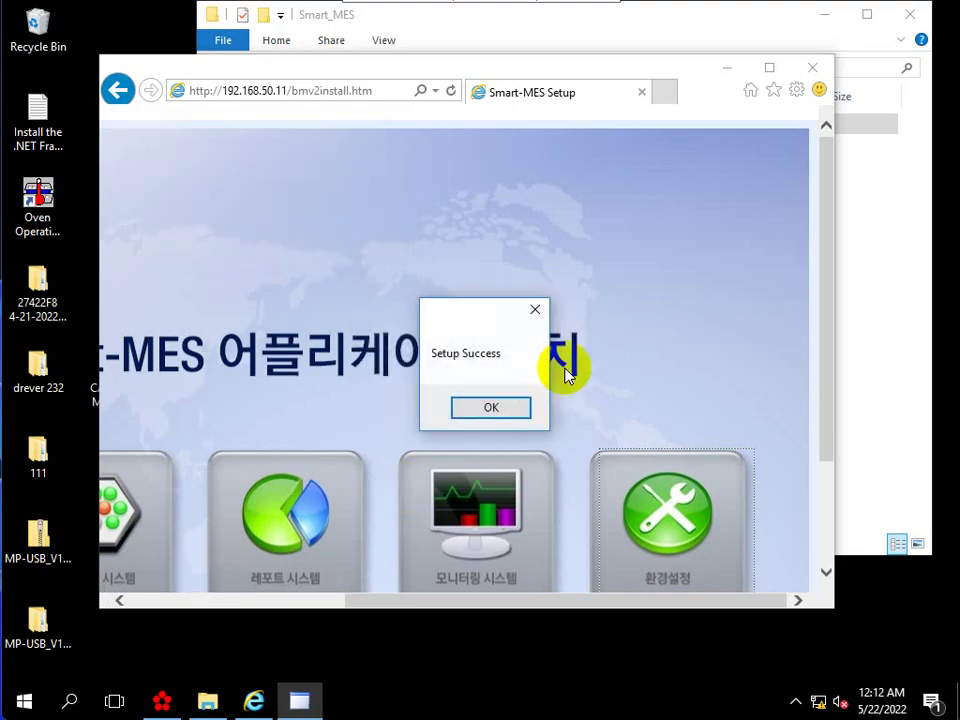
pyautogui.click(491, 407)
pyautogui.click(728, 70)
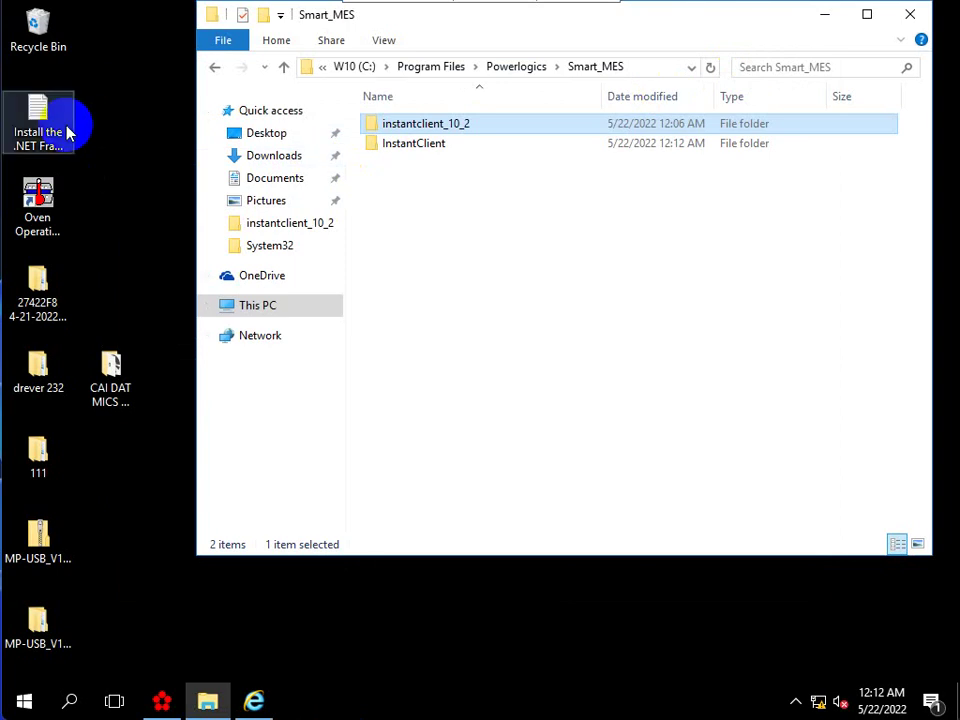
# Step: Check the contents of the InstantClient and instantclient_10_2 folders inside Smart_MES
pyautogui.doubleClick(440, 143)
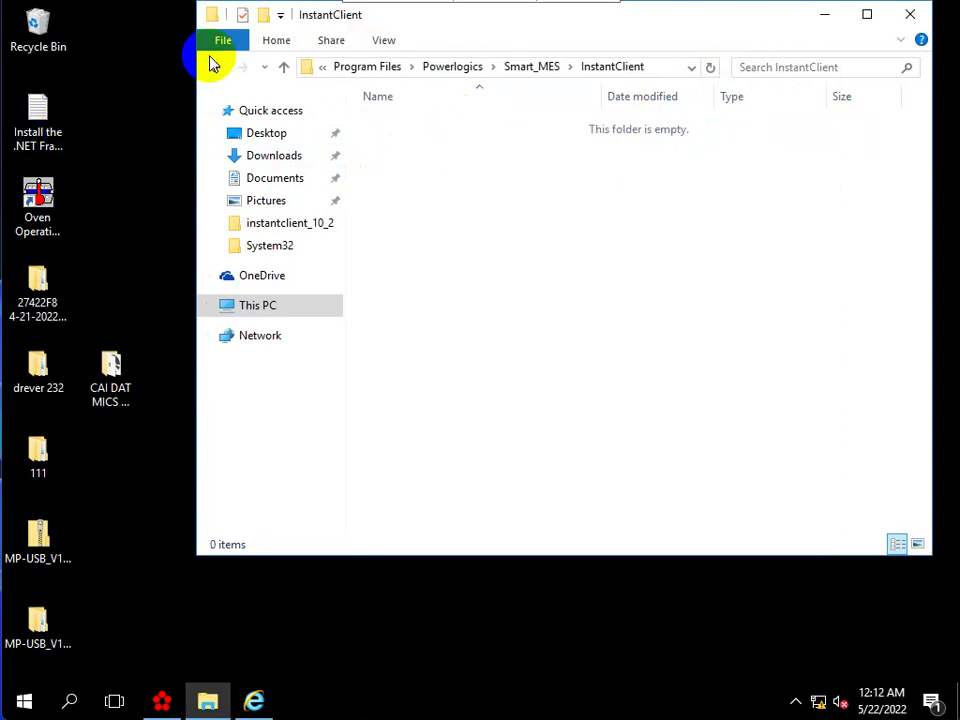
pyautogui.click(214, 67)
pyautogui.doubleClick(440, 145)
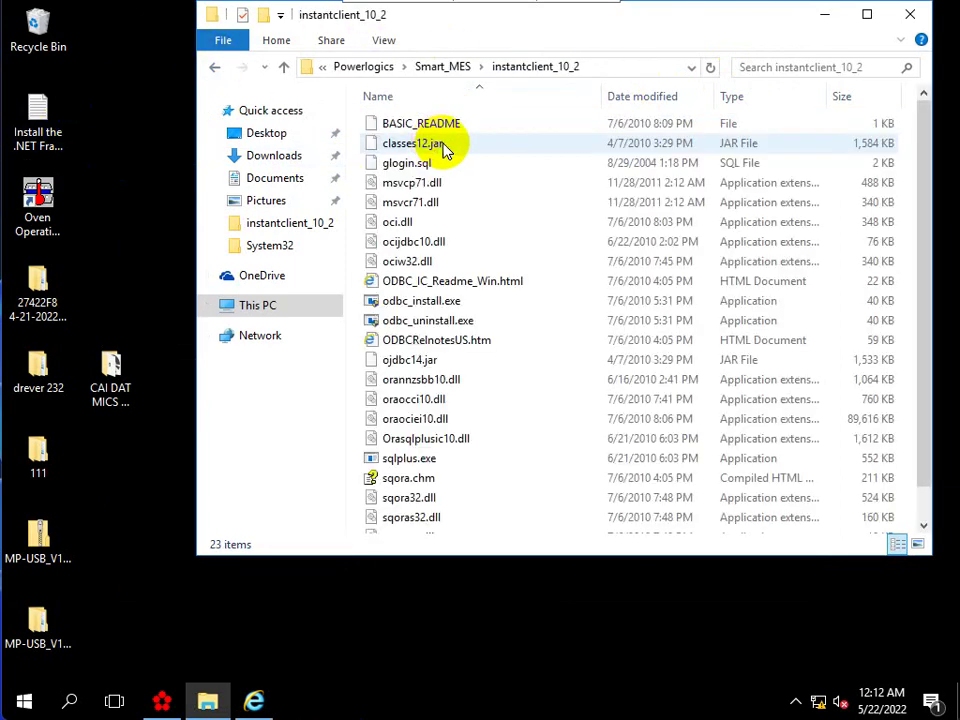
pyautogui.scroll(-1, 450, 392)
# Step: Launch FTD_BMV and allow it to make changes to the device
pyautogui.click(25, 700)
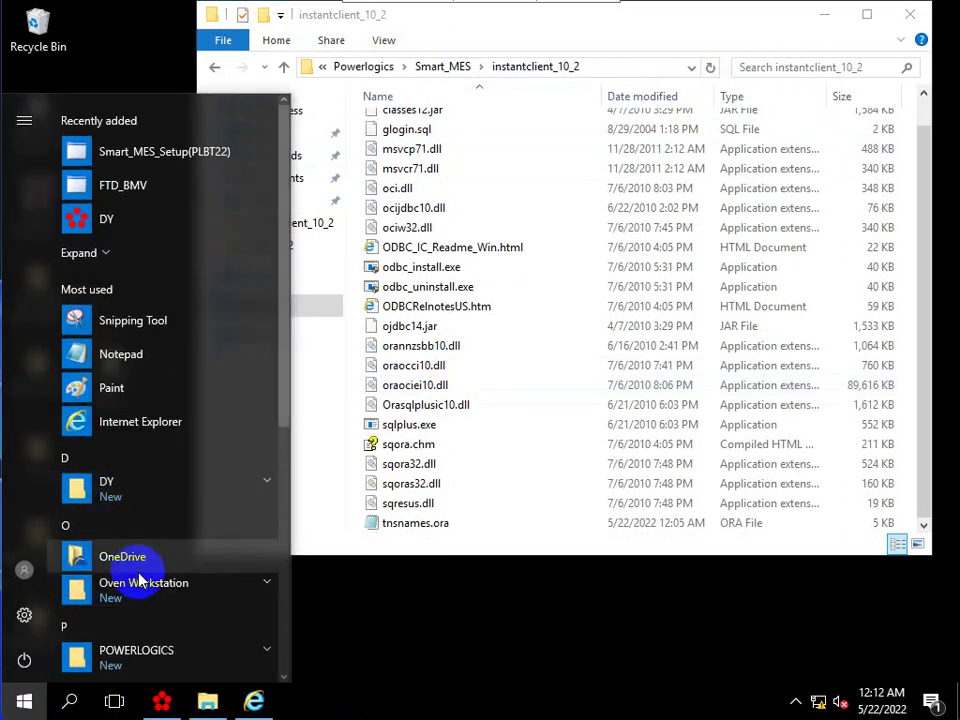
pyautogui.click(148, 190)
pyautogui.click(322, 488)
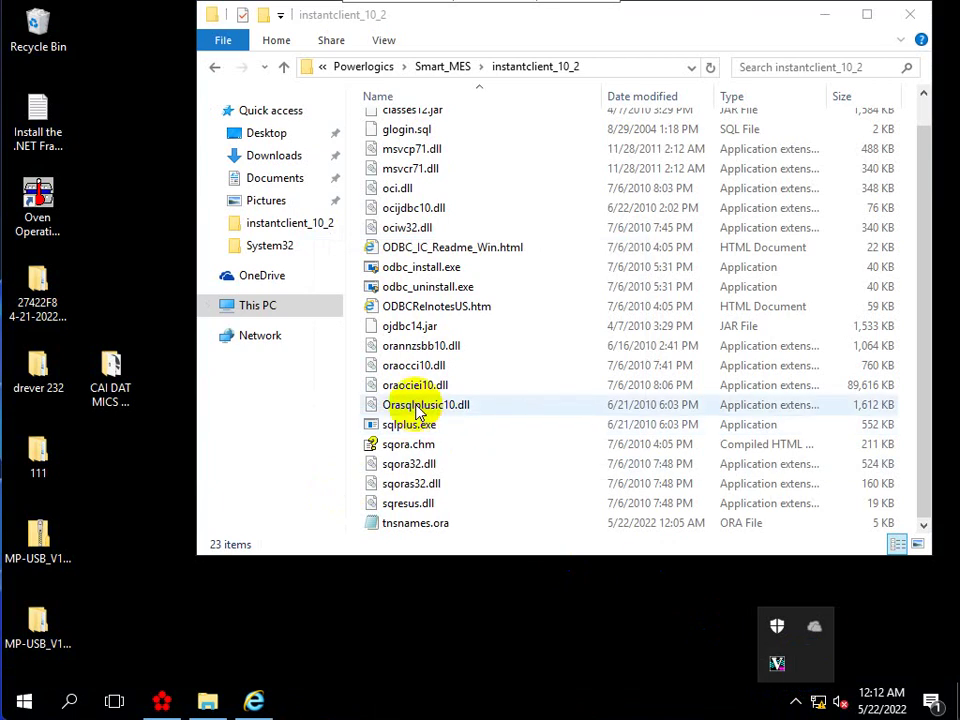
# Step: Open tnsnames.ora from instantclient_10_2 and review its ITUS, EIVT3 and EIVT3_CLOSE connection entries
pyautogui.doubleClick(420, 521)
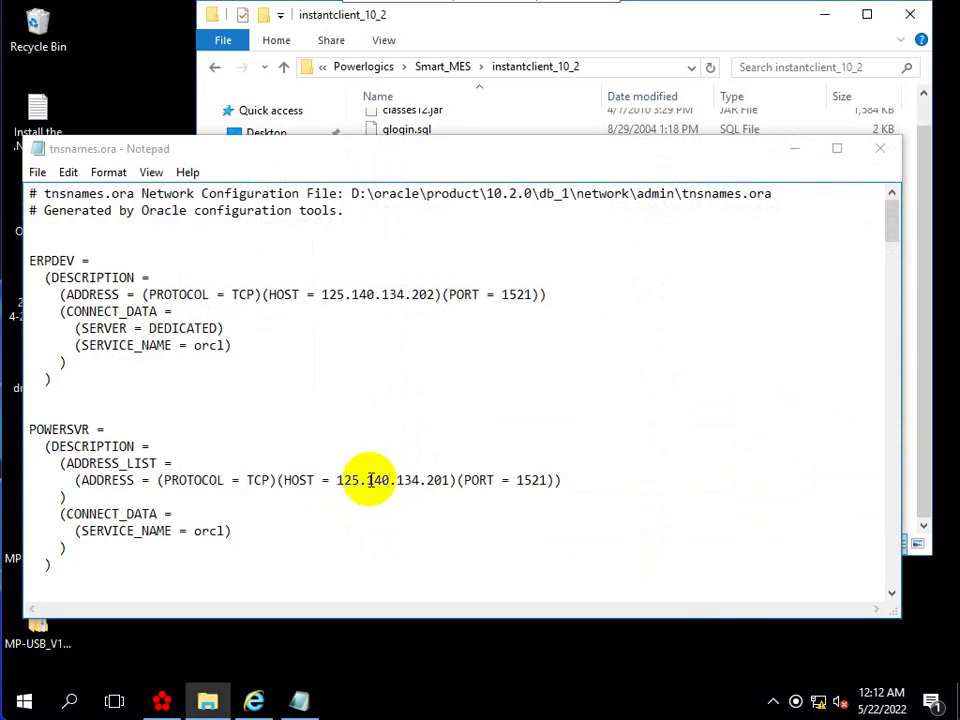
pyautogui.moveTo(891, 228); pyautogui.dragTo(891, 585)
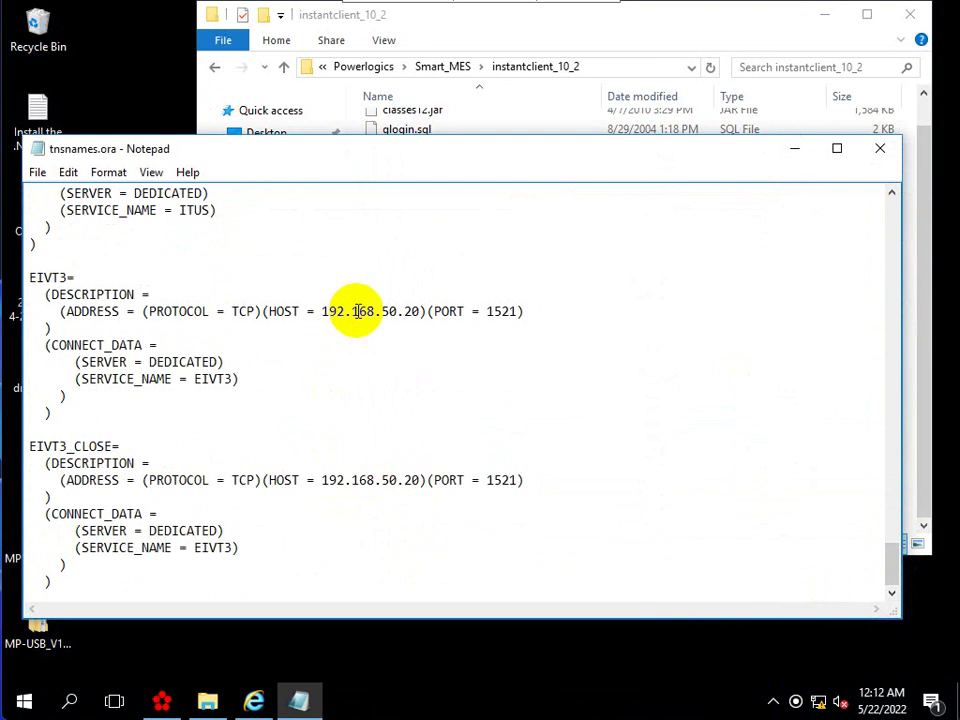
pyautogui.scroll(3, 357, 311)
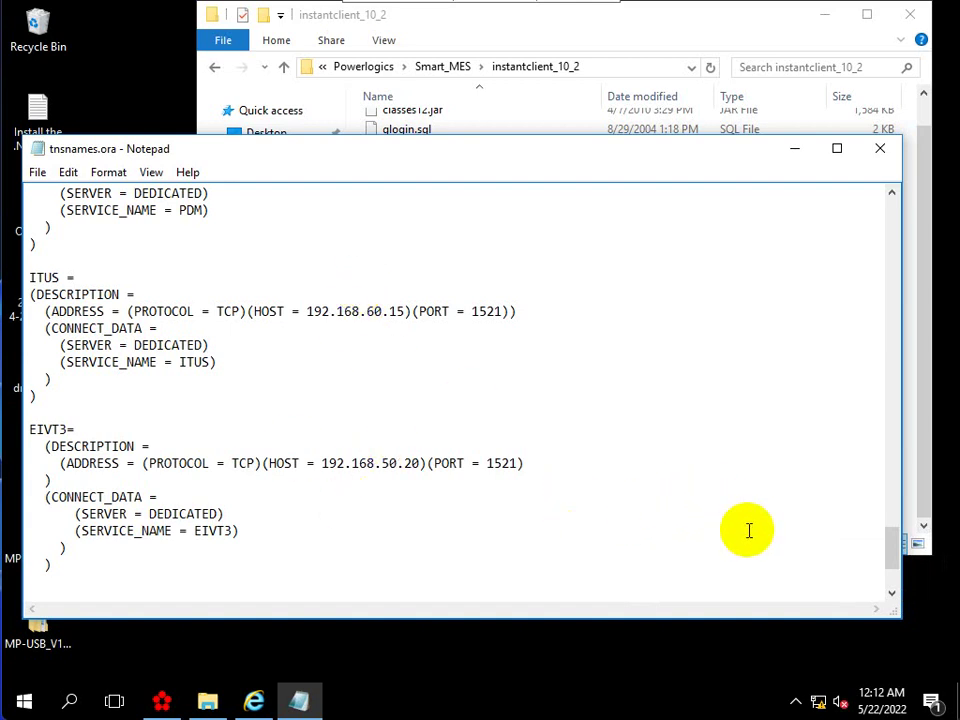
# Step: Check the PC's network status and open Network Connections by running ncpa.cpl
pyautogui.click(817, 702)
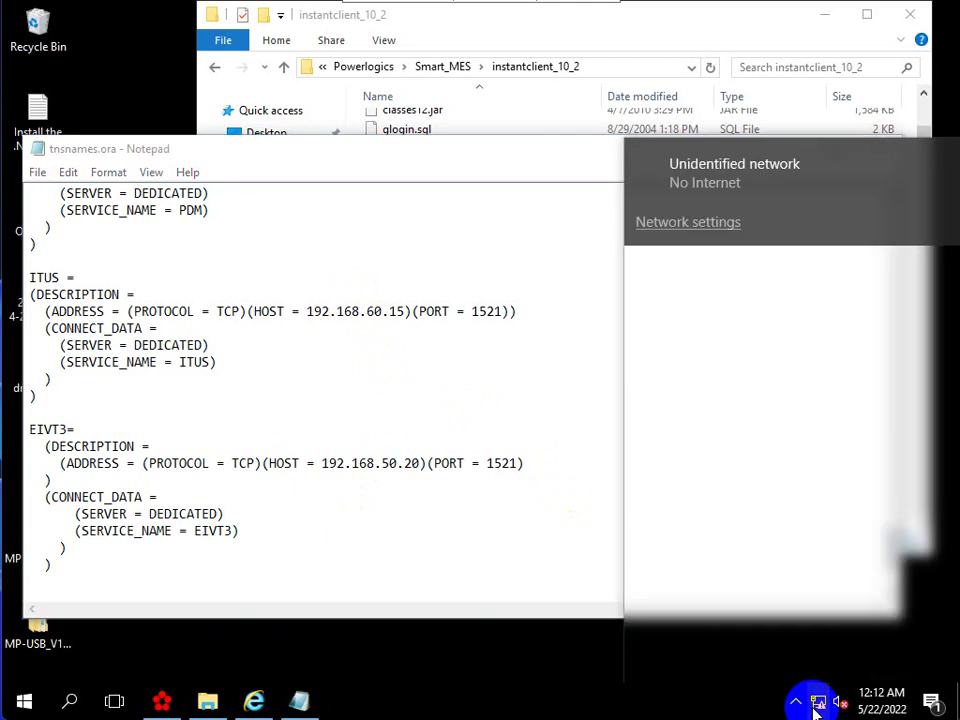
pyautogui.click(819, 702)
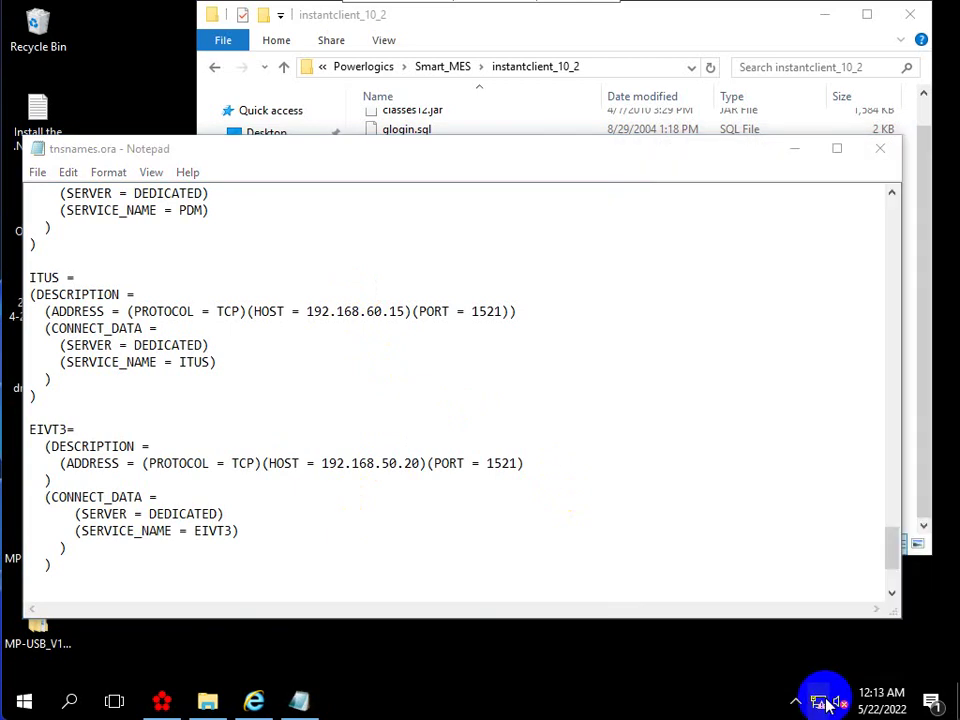
pyautogui.click(825, 703)
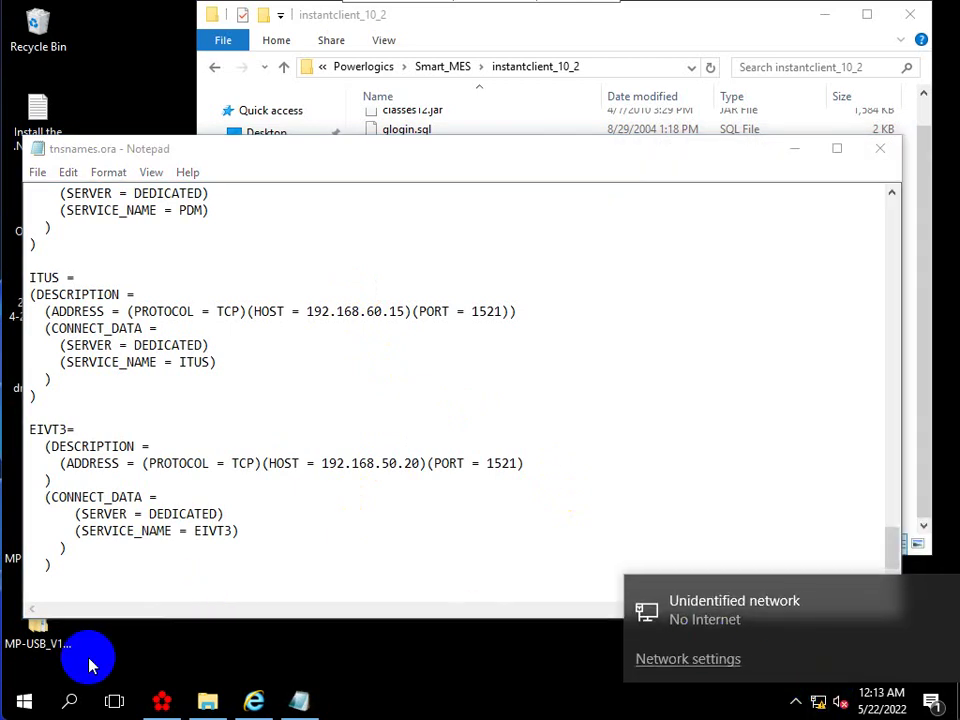
pyautogui.click(71, 705)
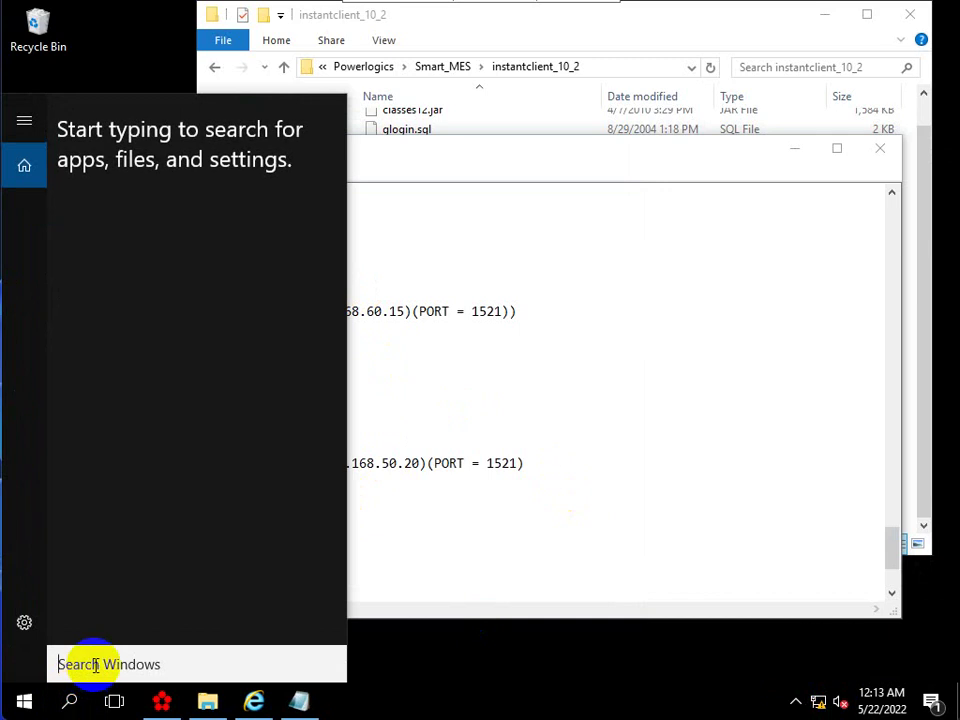
pyautogui.write('run')
pyautogui.press('Return')
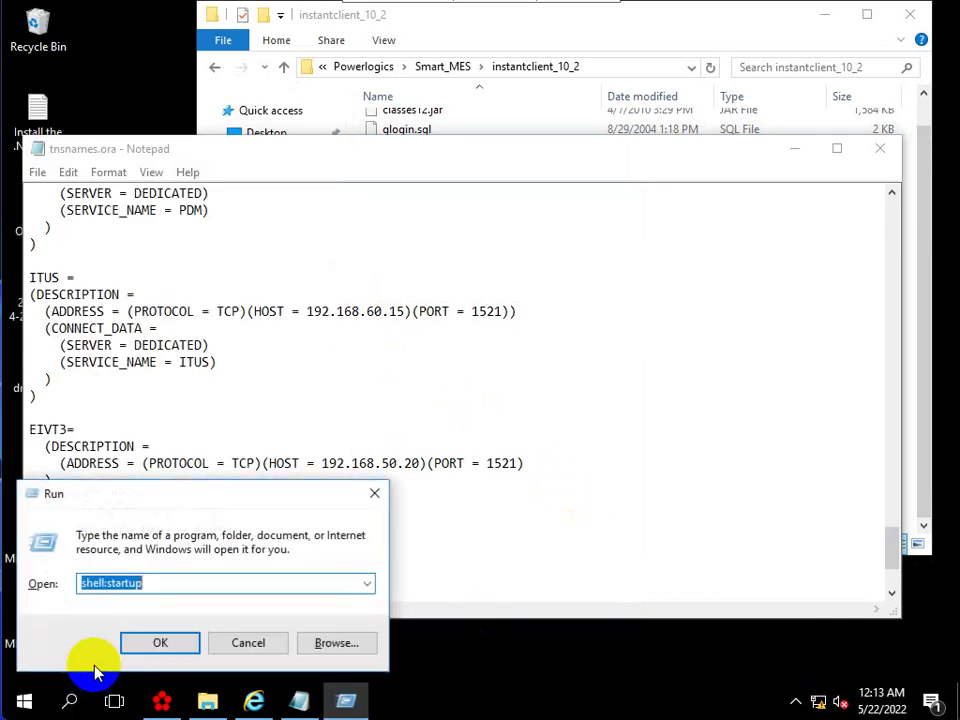
pyautogui.write('n')
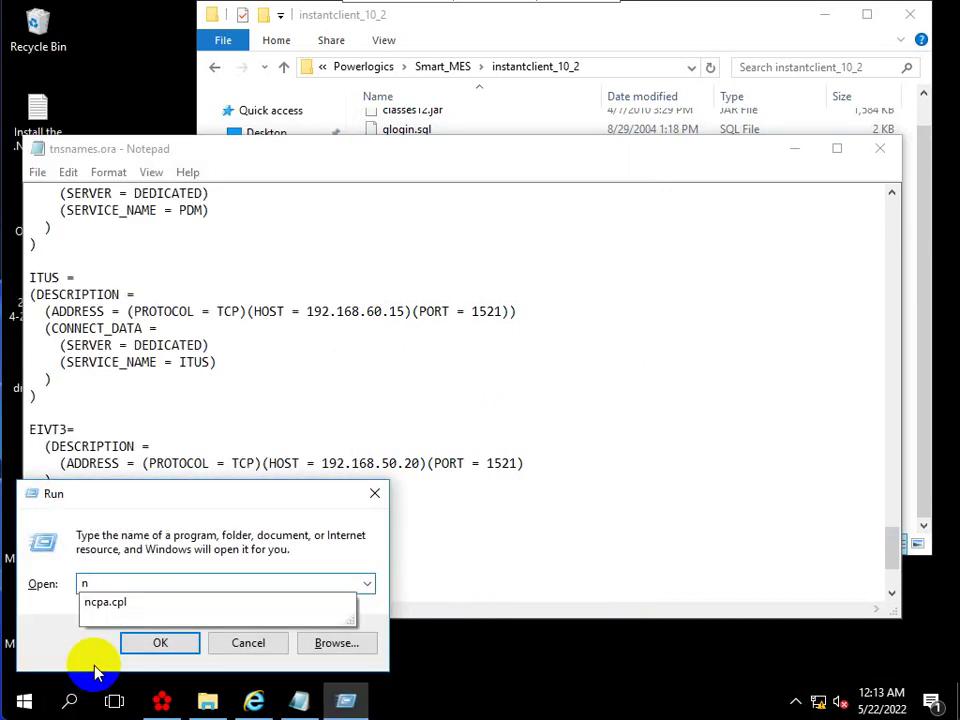
pyautogui.press('Down')
pyautogui.press('Return')
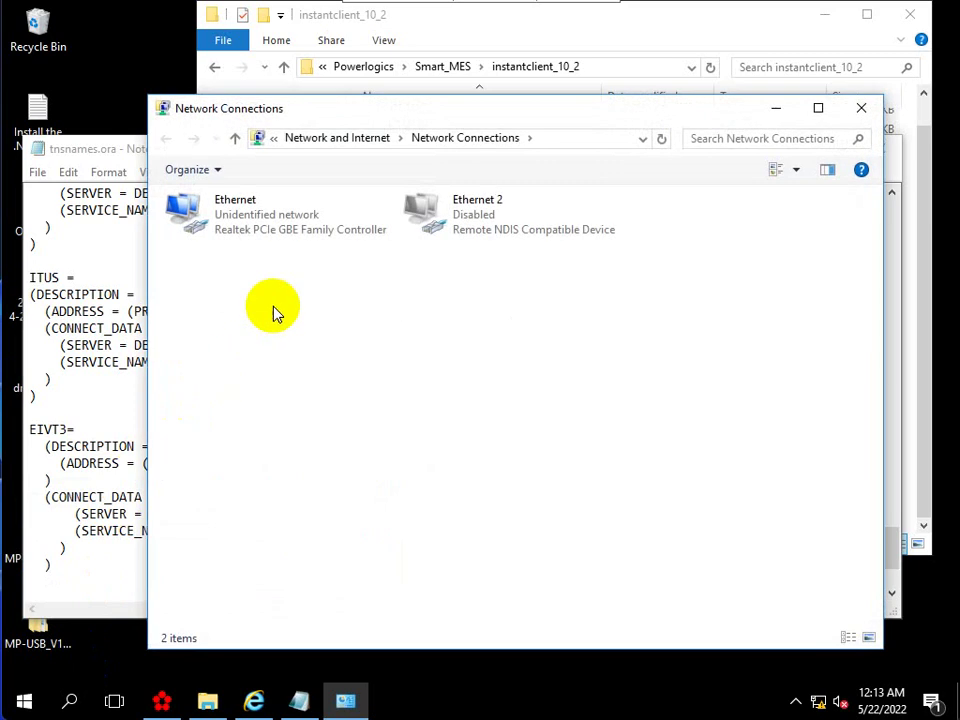
# Step: Enable the Ethernet 2 adapter, allow the PC to be discoverable on Network 2 and return to tnsnames.ora
pyautogui.rightClick(500, 221)
pyautogui.click(524, 232)
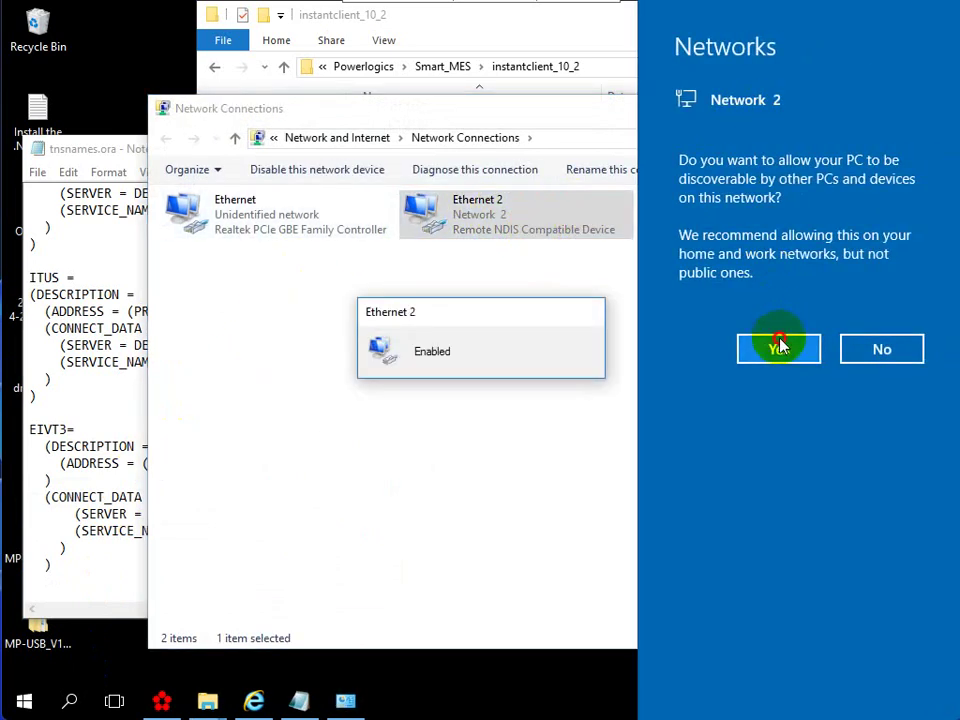
pyautogui.click(778, 345)
pyautogui.hotkey('alt', 'Tab')
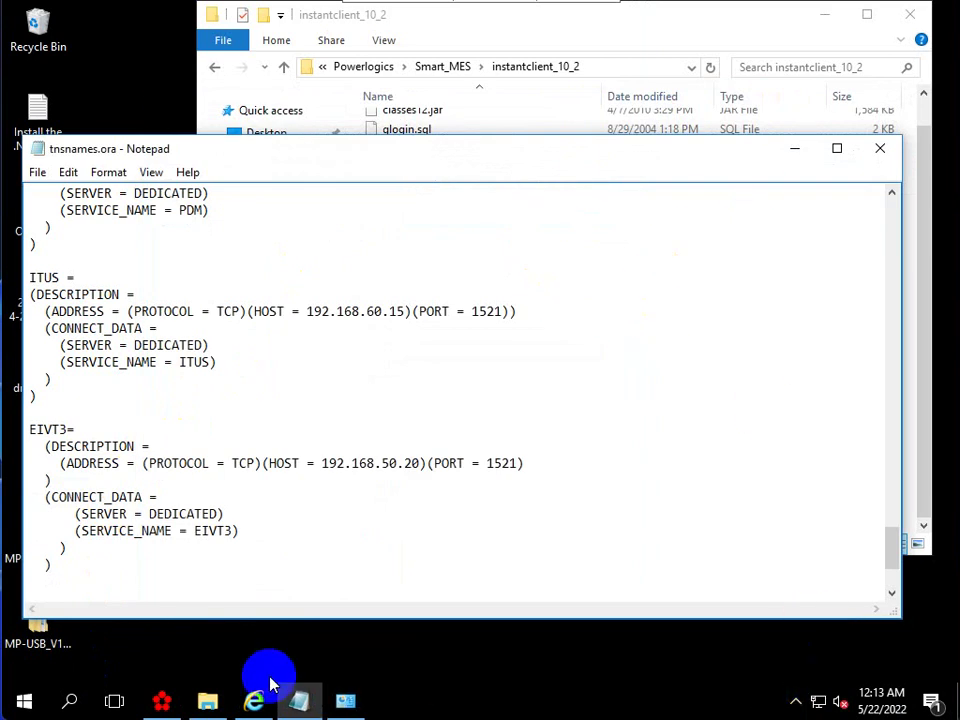
# Step: Check the hidden background programs, relaunch FTD_BMV and allow it to make changes to the device
pyautogui.click(796, 703)
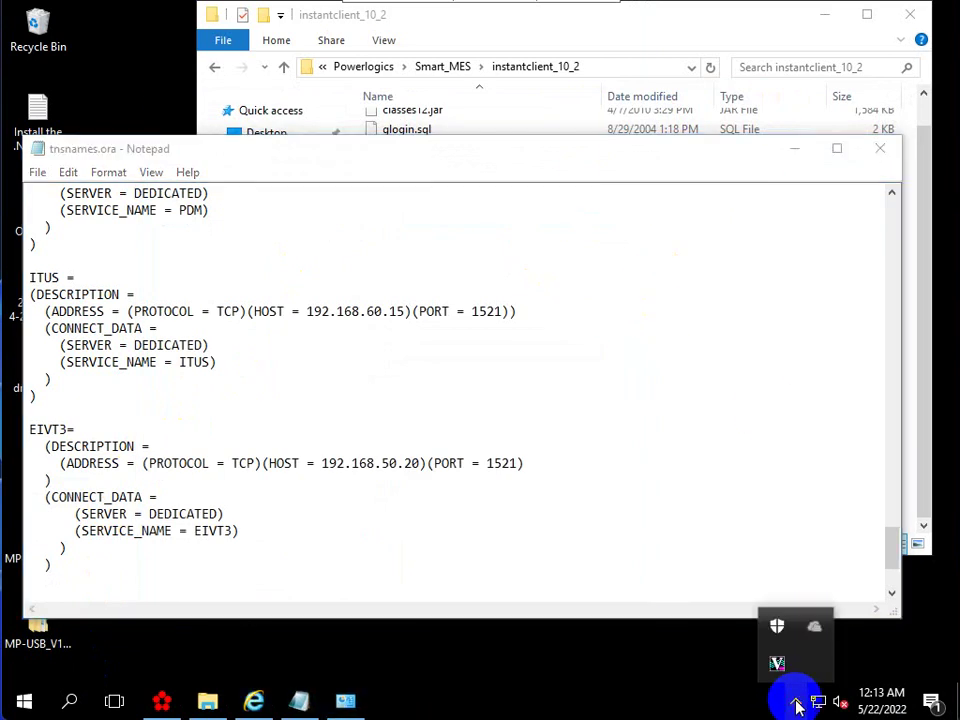
pyautogui.click(14, 703)
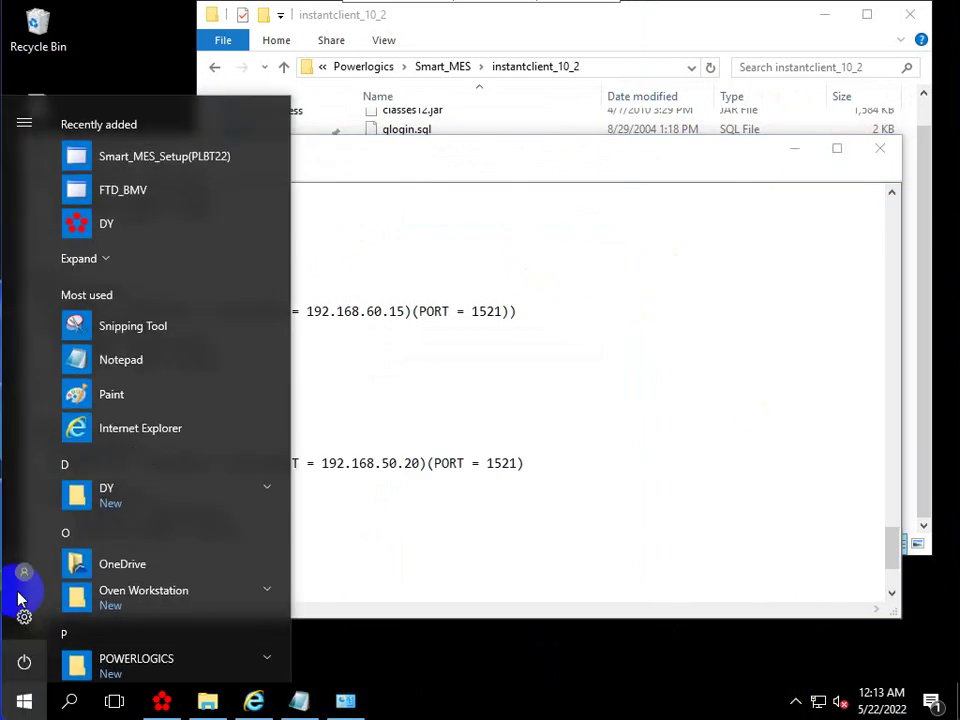
pyautogui.click(72, 192)
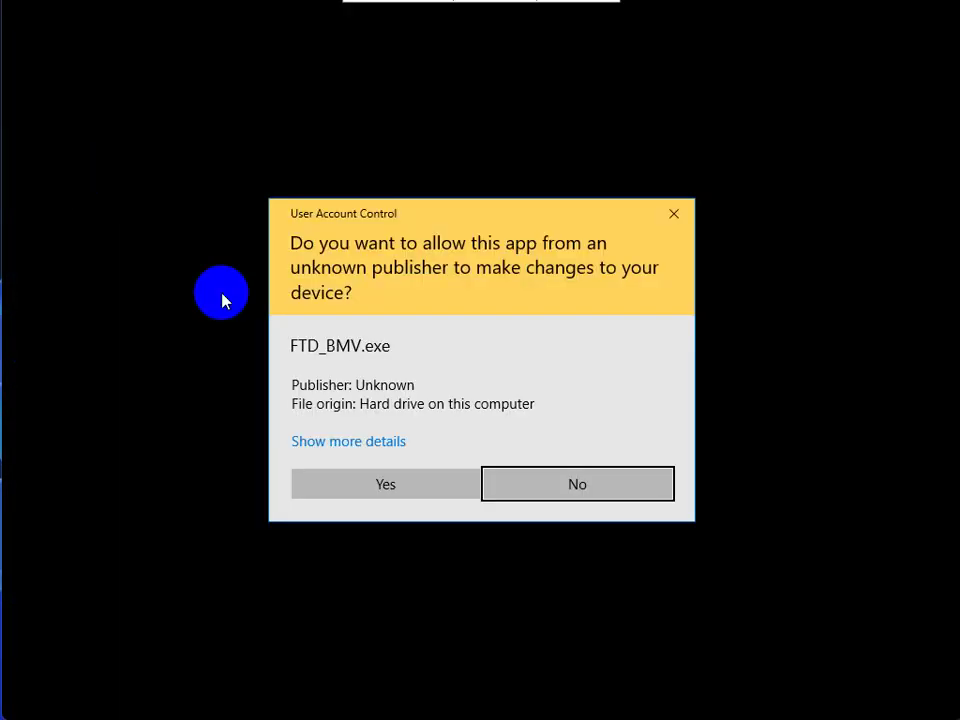
pyautogui.click(355, 483)
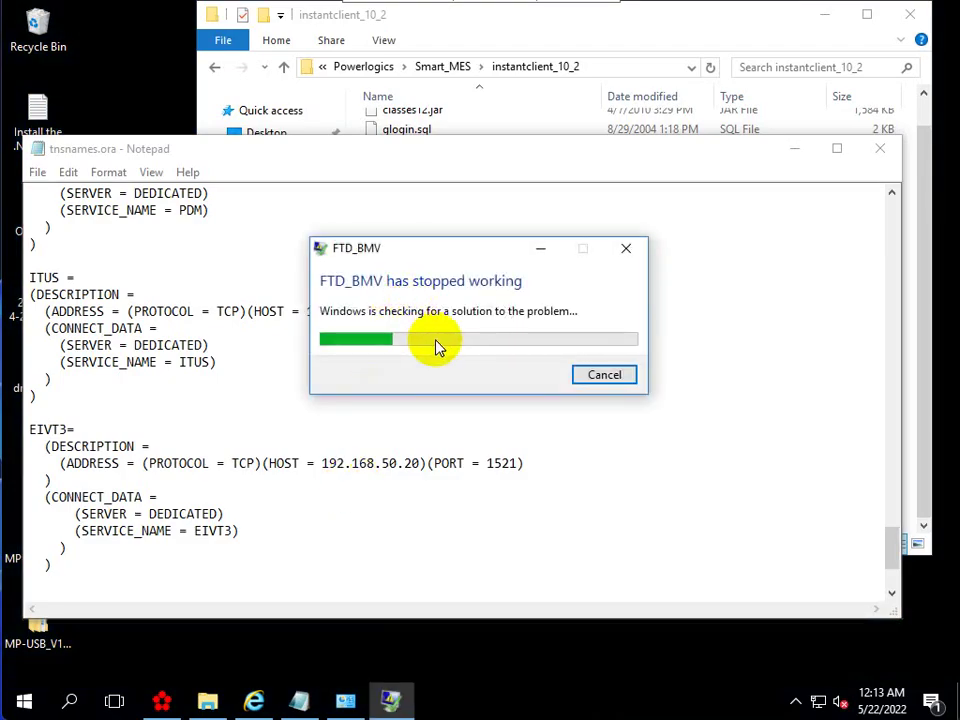
# Step: Close the crashed FTD_BMV and tnsnames.ora, and restore the InstantClient folder from the Recycle Bin with administrator permission
pyautogui.click(603, 375)
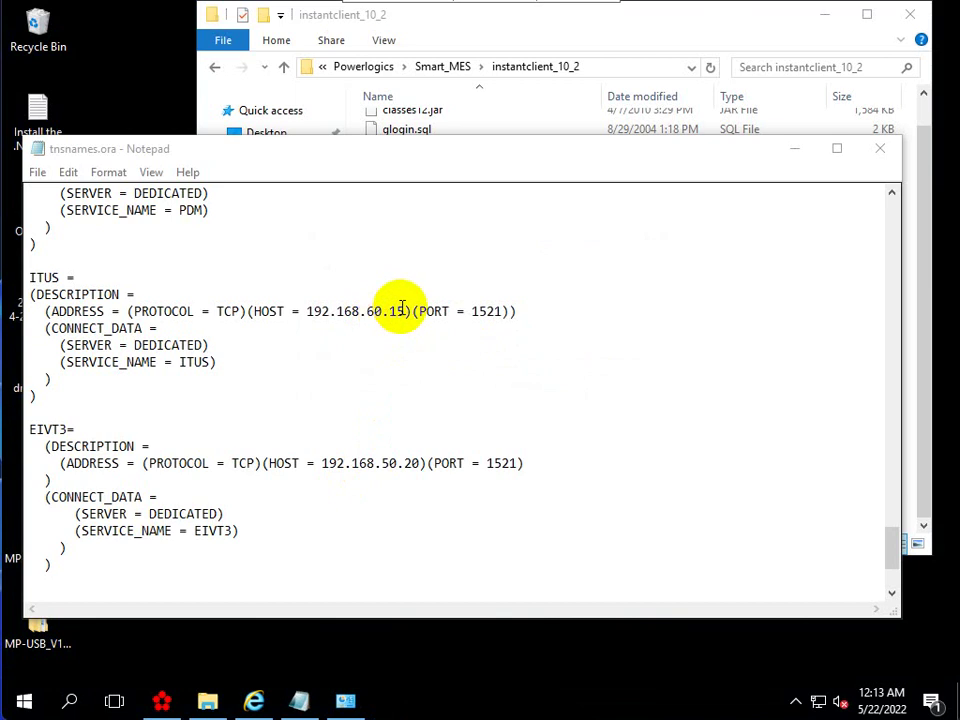
pyautogui.click(880, 148)
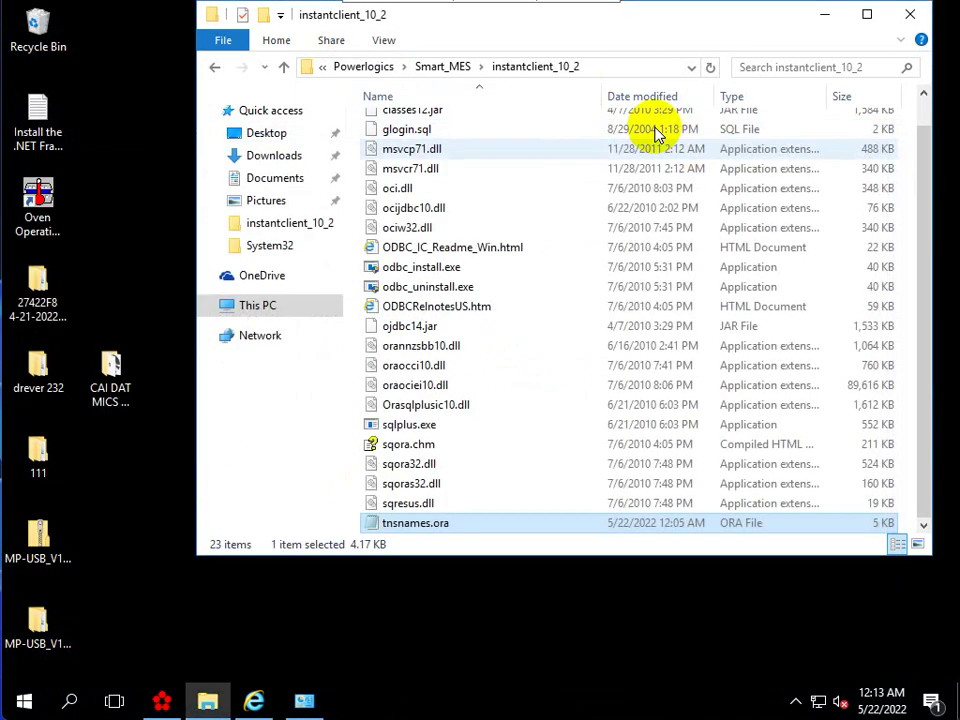
pyautogui.doubleClick(38, 25)
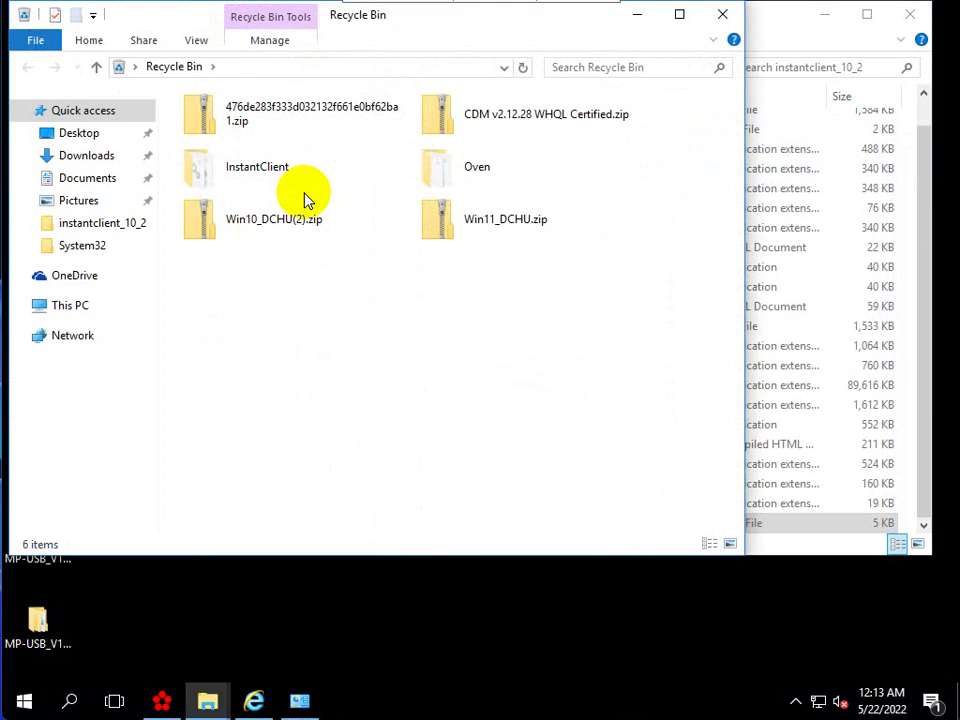
pyautogui.rightClick(282, 177)
pyautogui.click(333, 190)
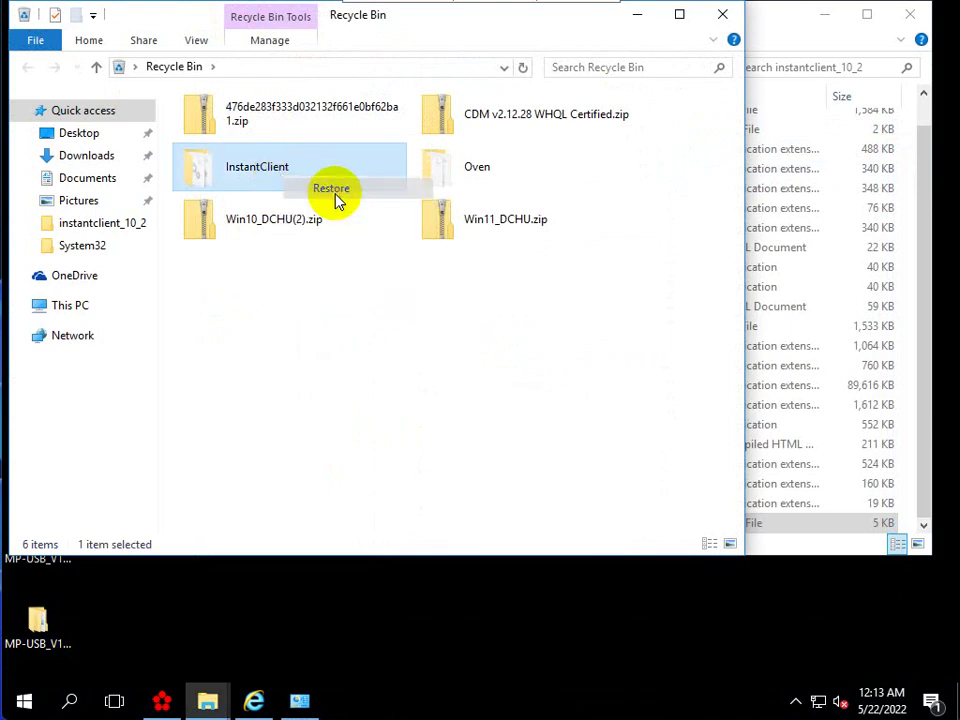
pyautogui.click(287, 262)
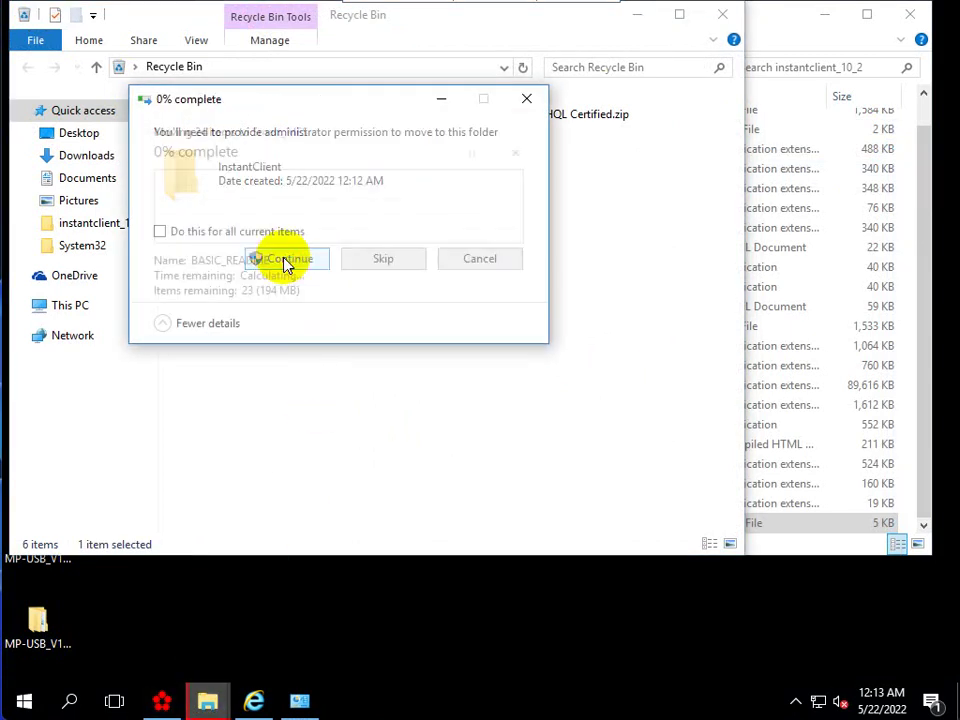
pyautogui.click(286, 260)
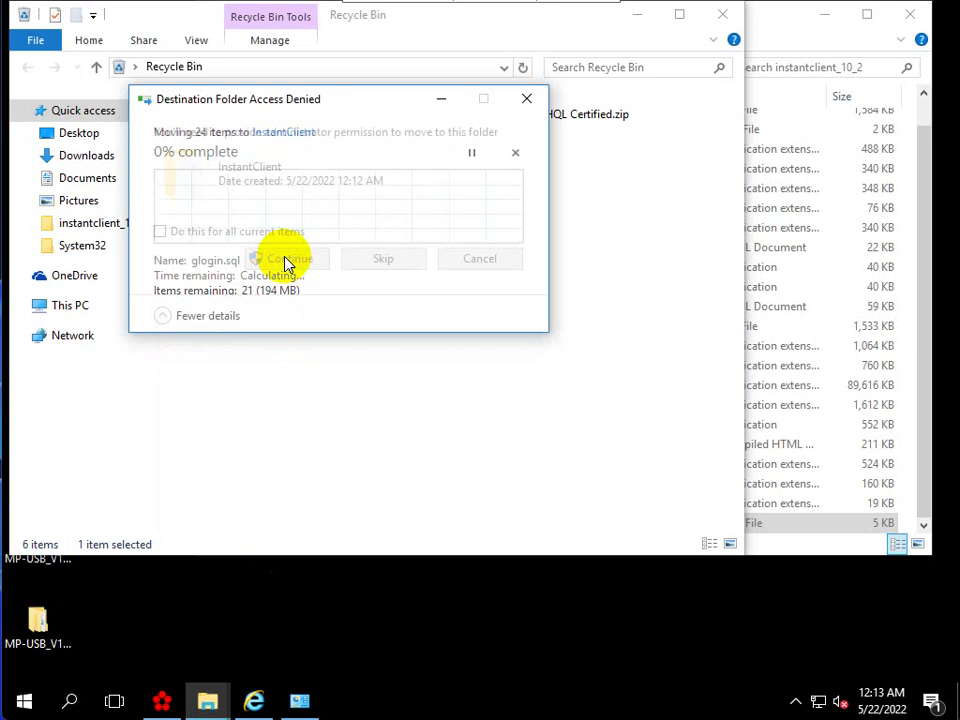
pyautogui.click(287, 259)
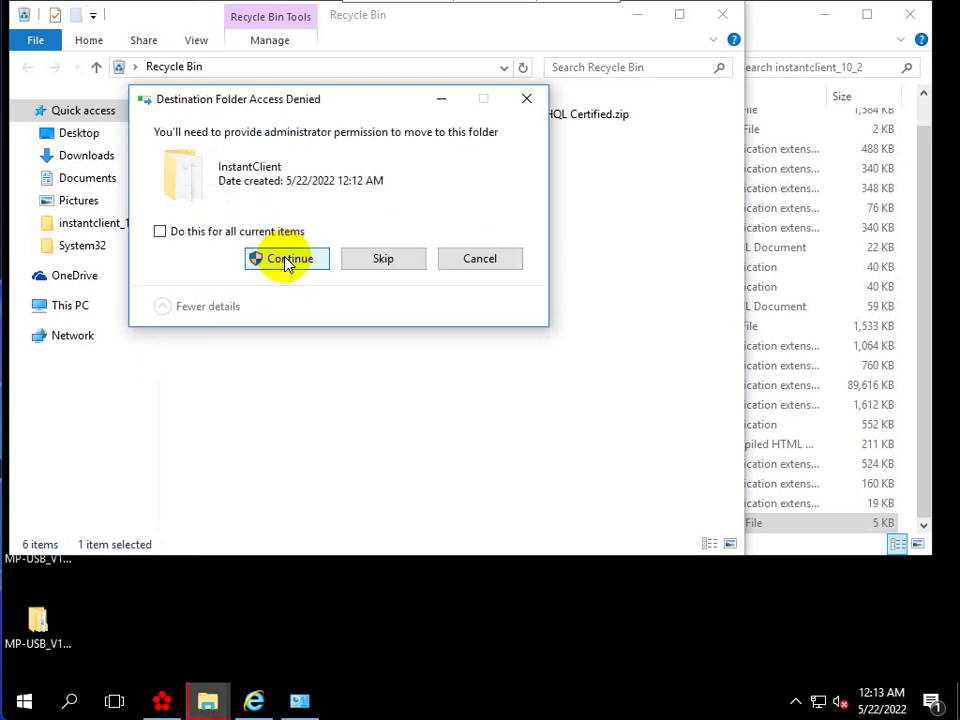
pyautogui.click(291, 260)
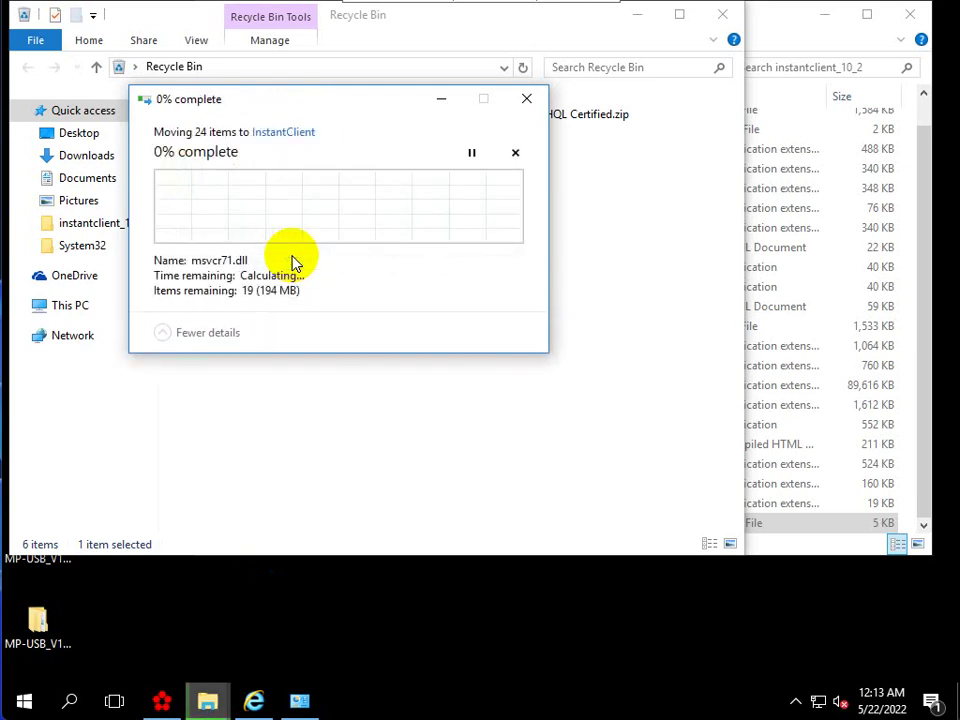
pyautogui.click(245, 234)
pyautogui.click(283, 260)
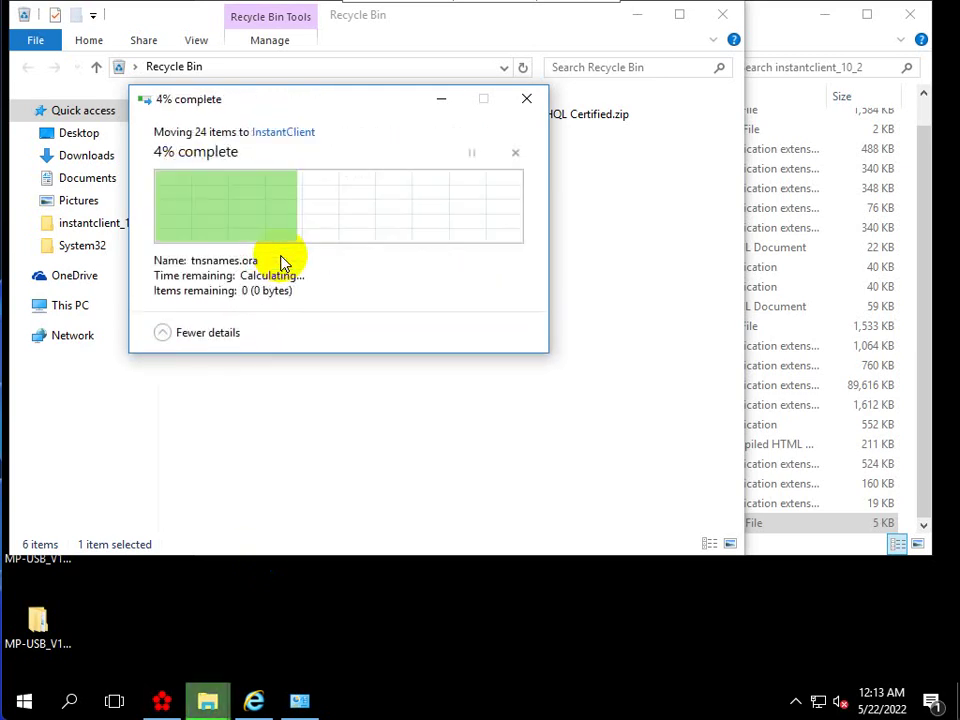
# Step: Open tnsnames.ora from the restored Smart_MES\InstantClient folder and review its entries down to ESDB
pyautogui.click(208, 703)
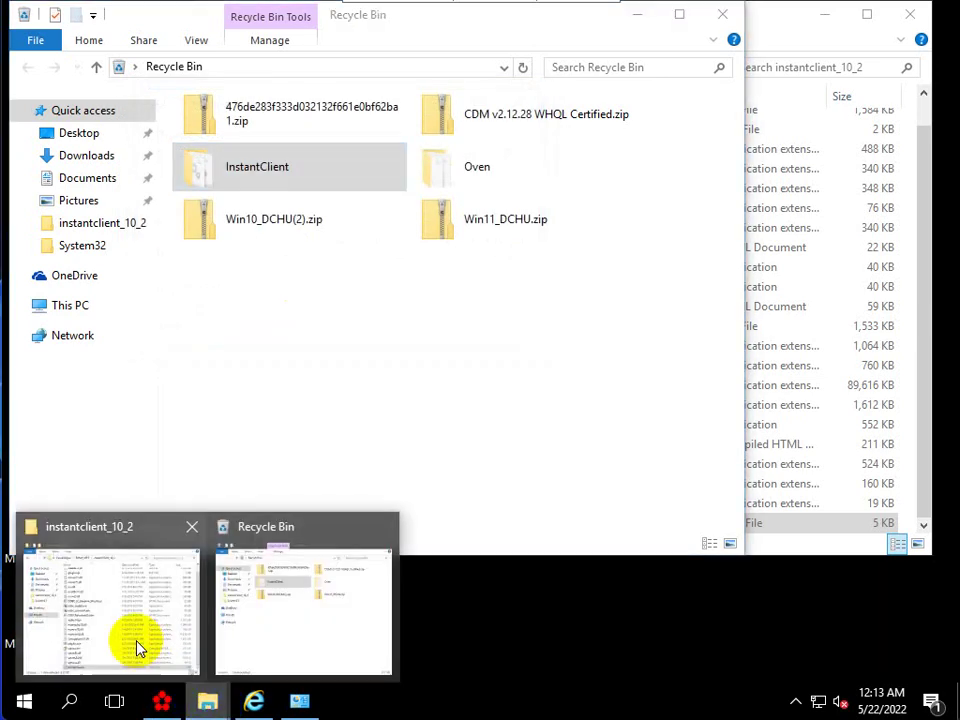
pyautogui.click(133, 635)
pyautogui.click(447, 67)
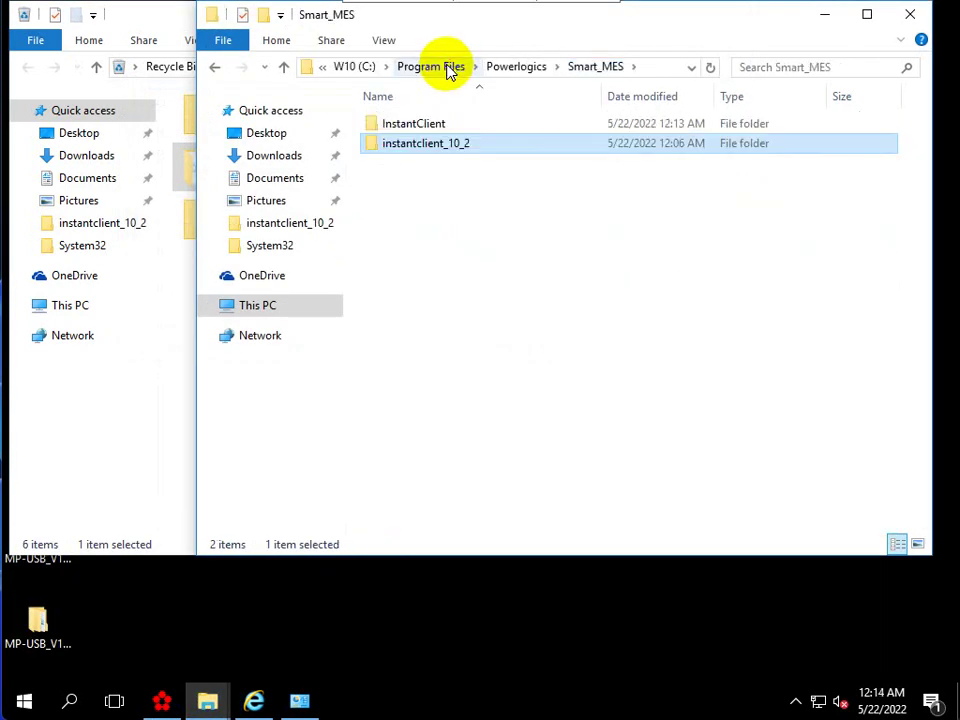
pyautogui.doubleClick(424, 122)
pyautogui.scroll(-1, 428, 172)
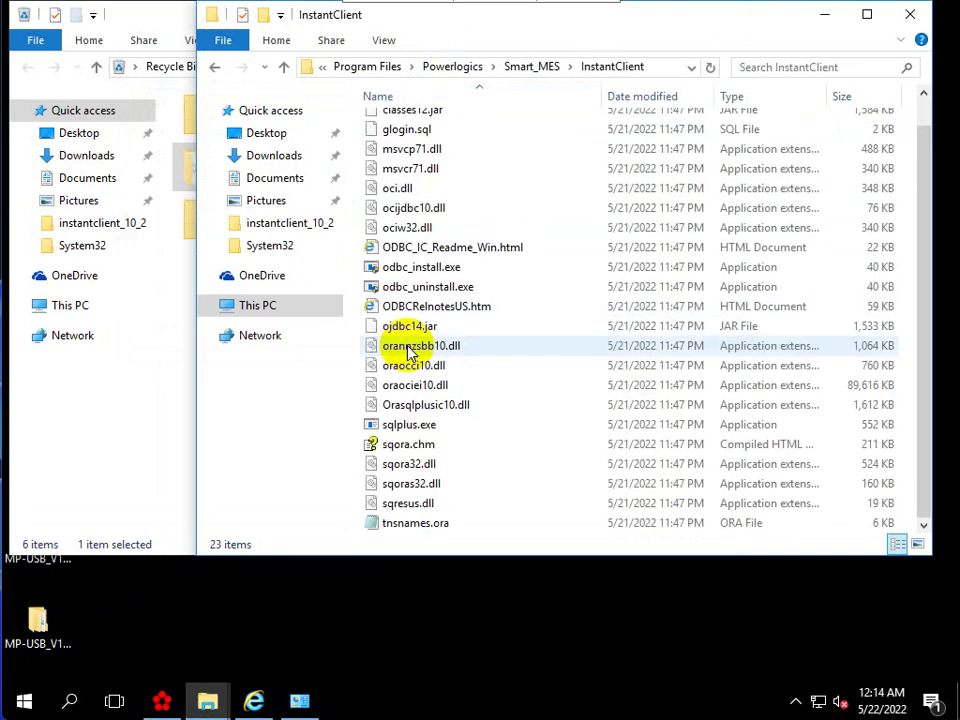
pyautogui.doubleClick(439, 521)
pyautogui.scroll(-20, 396, 377)
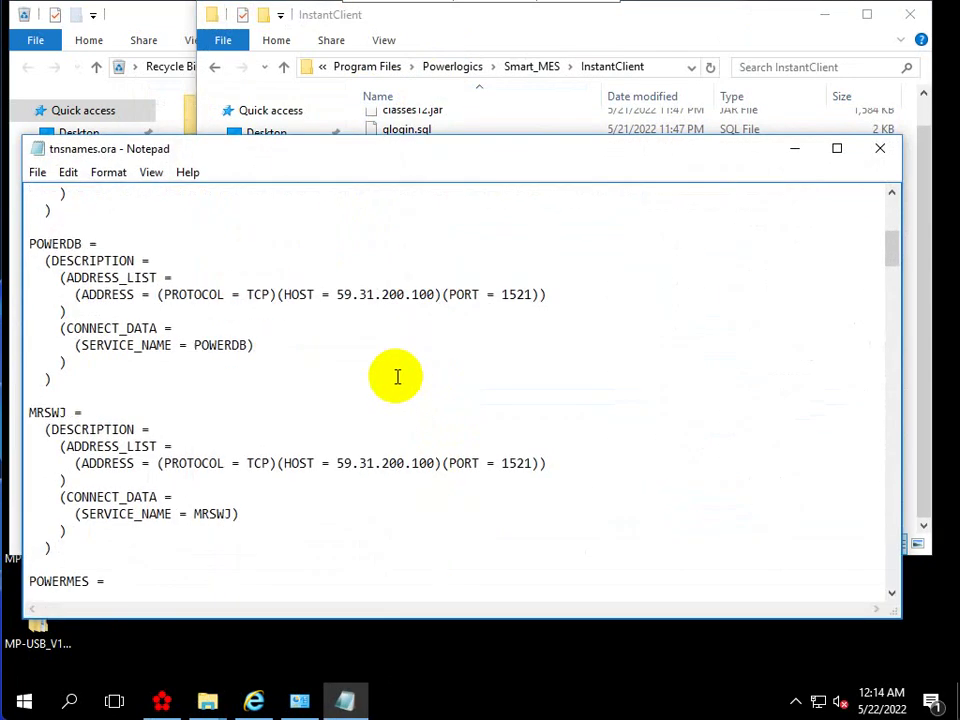
pyautogui.moveTo(876, 306); pyautogui.dragTo(868, 600)
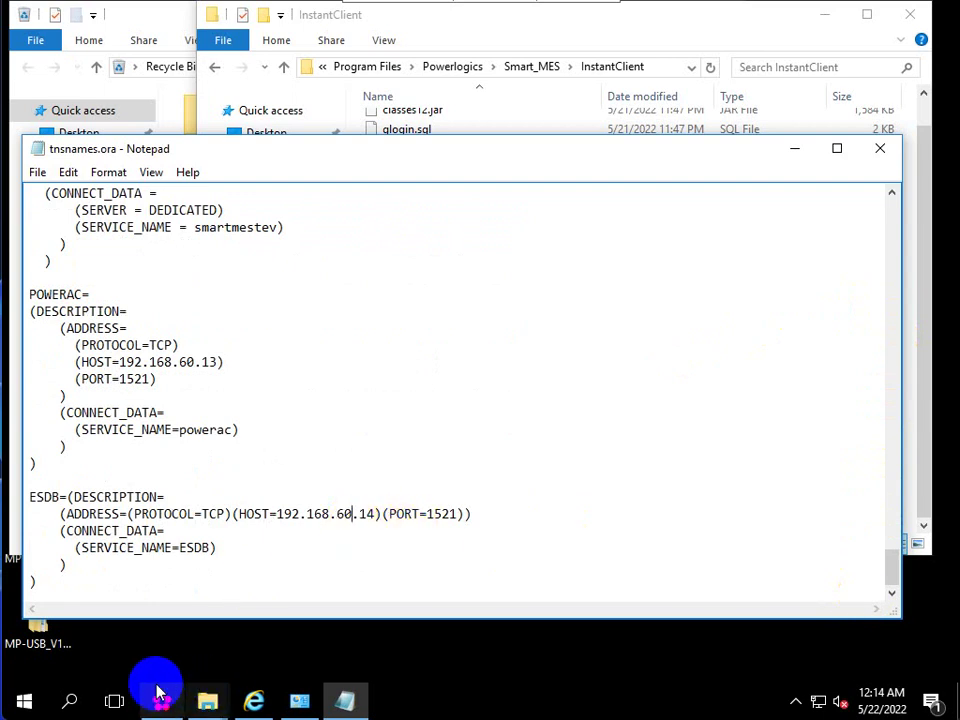
# Step: Launch FTD_BMV, allow it to make changes to the device, check its startup and close it
pyautogui.click(24, 700)
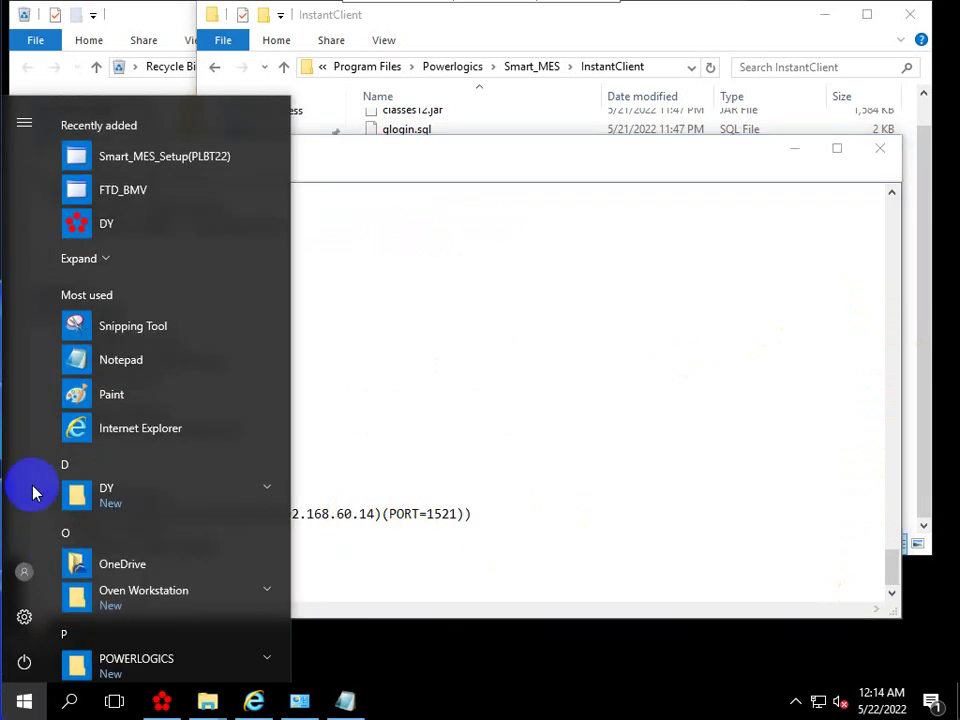
pyautogui.click(80, 186)
pyautogui.click(380, 484)
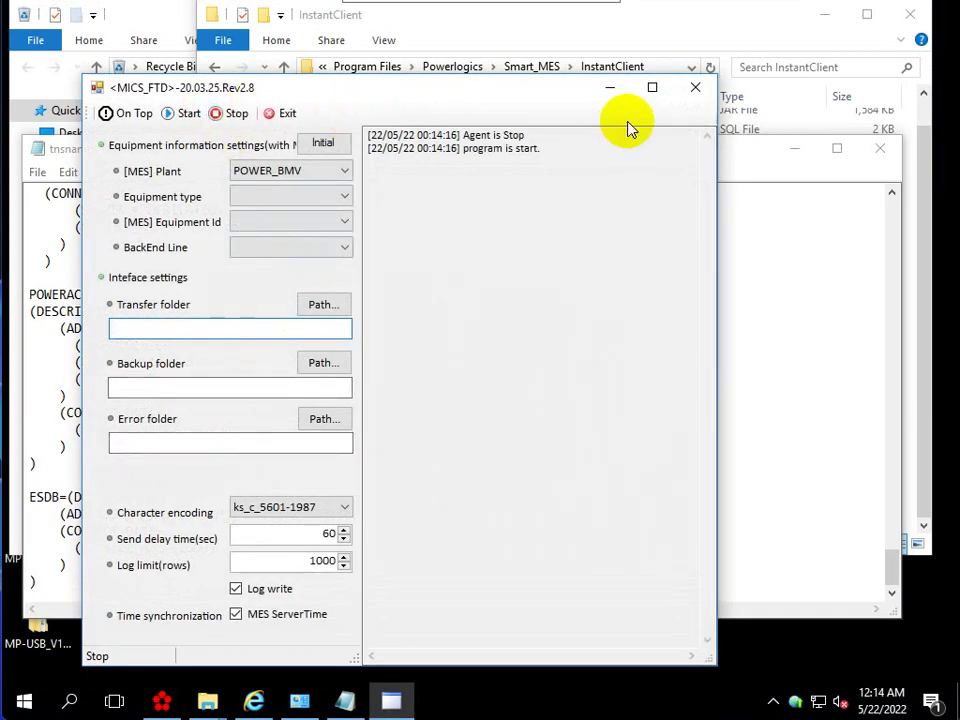
pyautogui.click(692, 89)
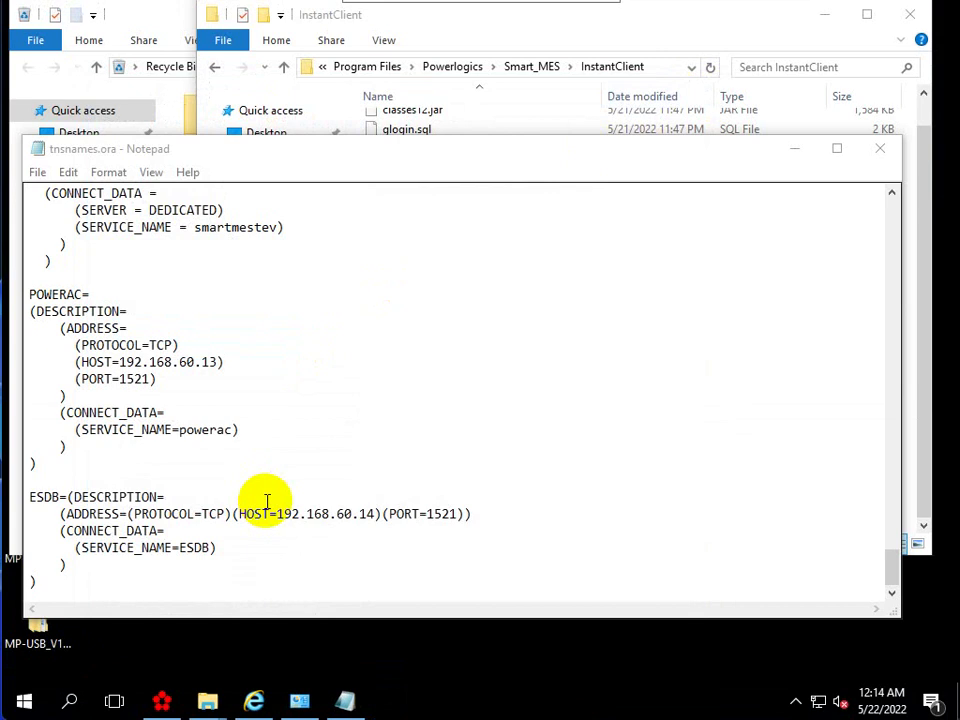
# Step: Set the ESDB host to 192.168.50.14 in tnsnames.ora and save the file to the desktop
pyautogui.scroll(10, 255, 460)
pyautogui.scroll(-10, 255, 458)
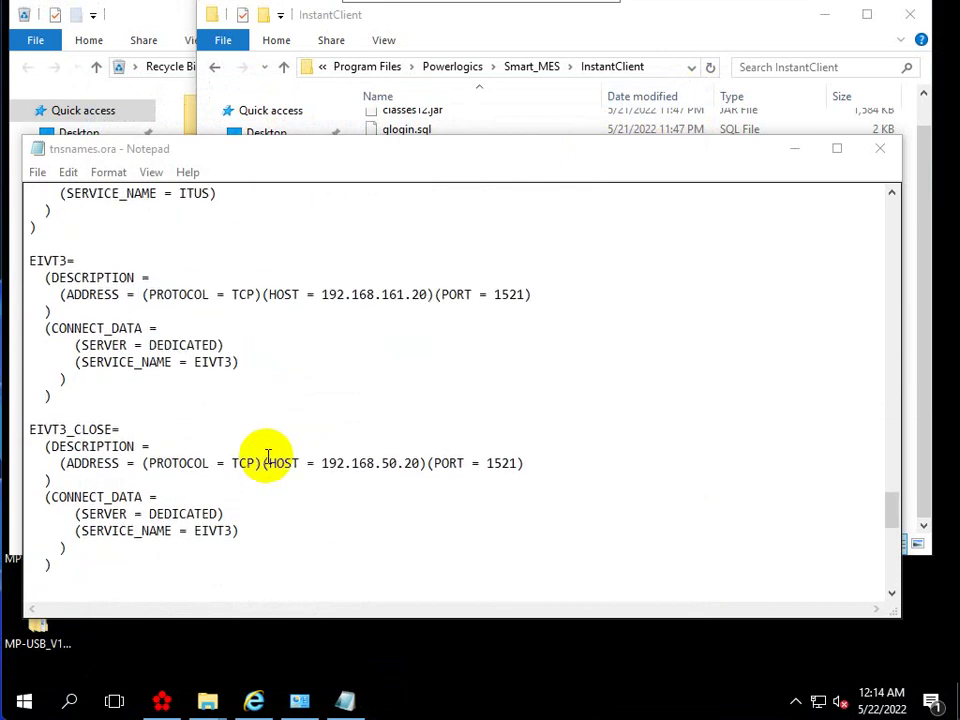
pyautogui.click(342, 514)
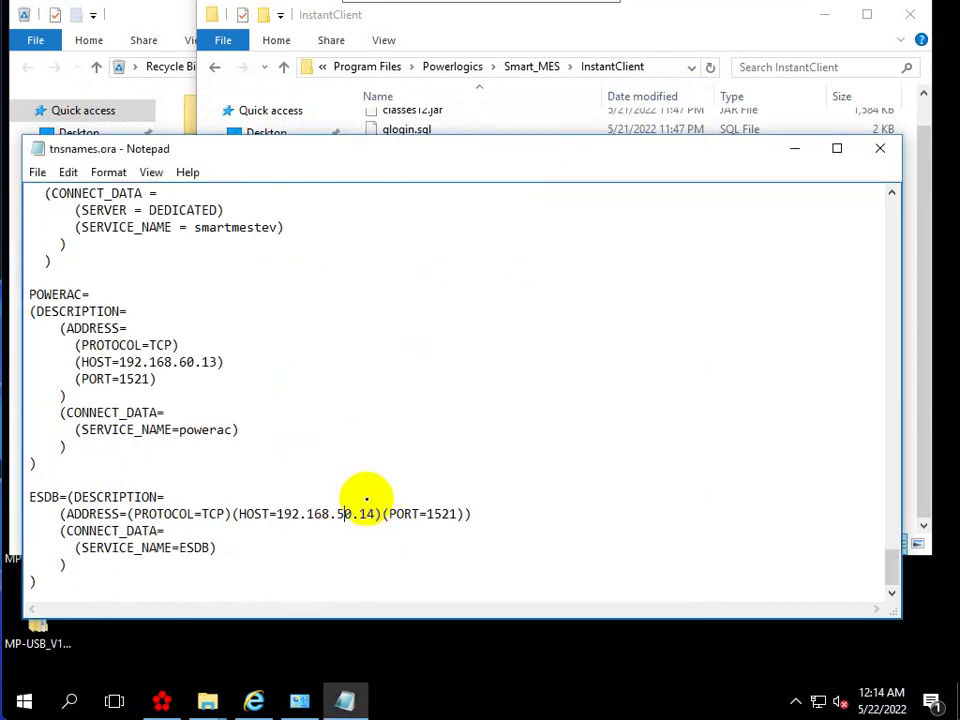
pyautogui.click(880, 148)
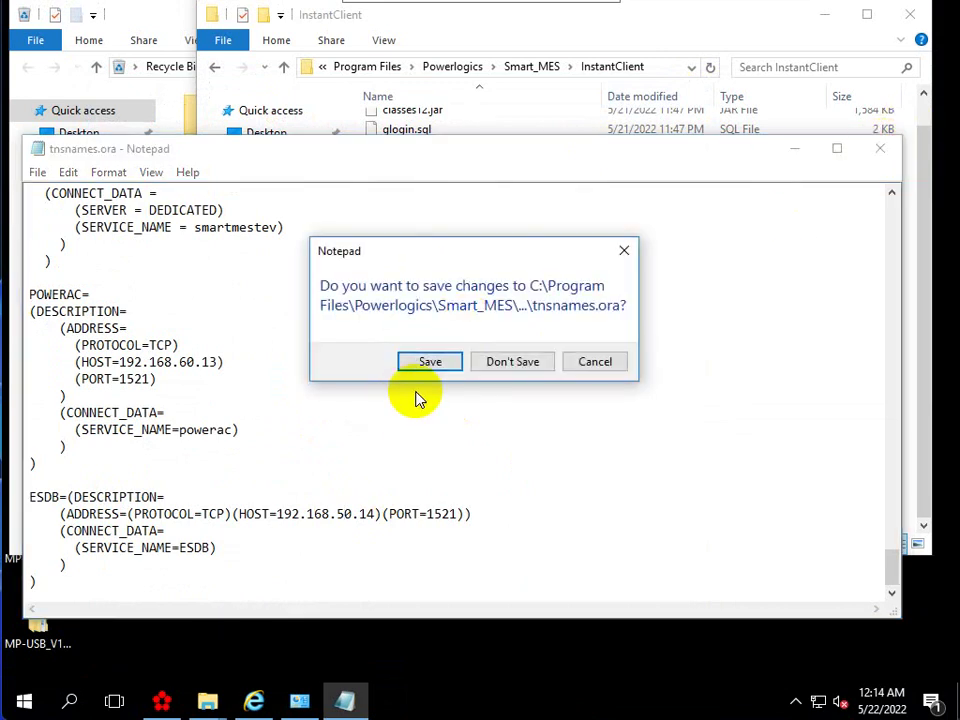
pyautogui.click(426, 363)
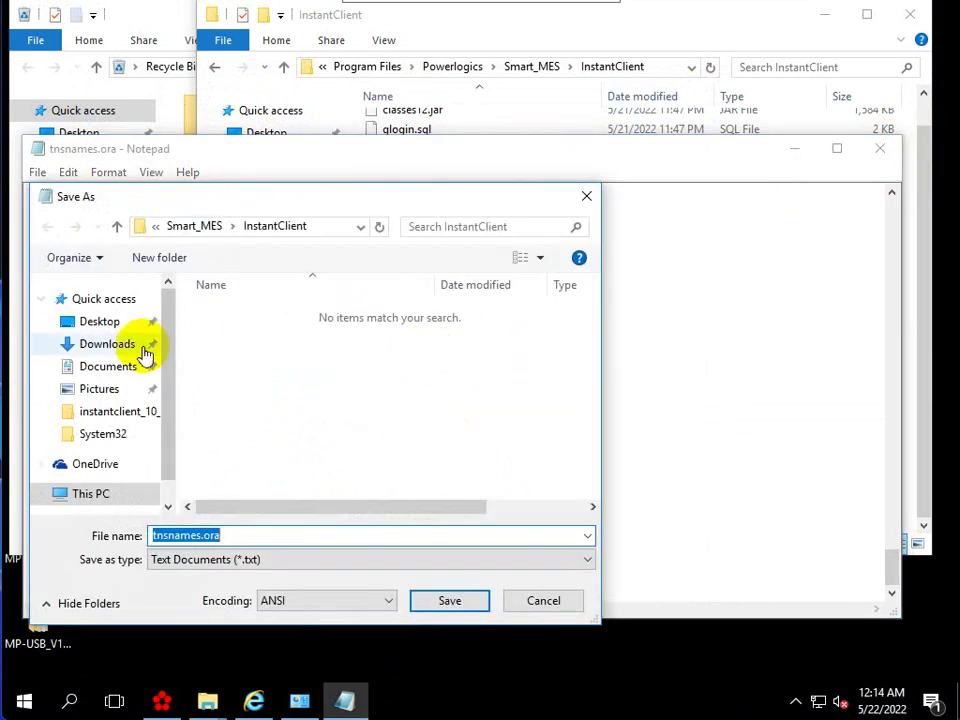
pyautogui.click(99, 321)
pyautogui.click(430, 595)
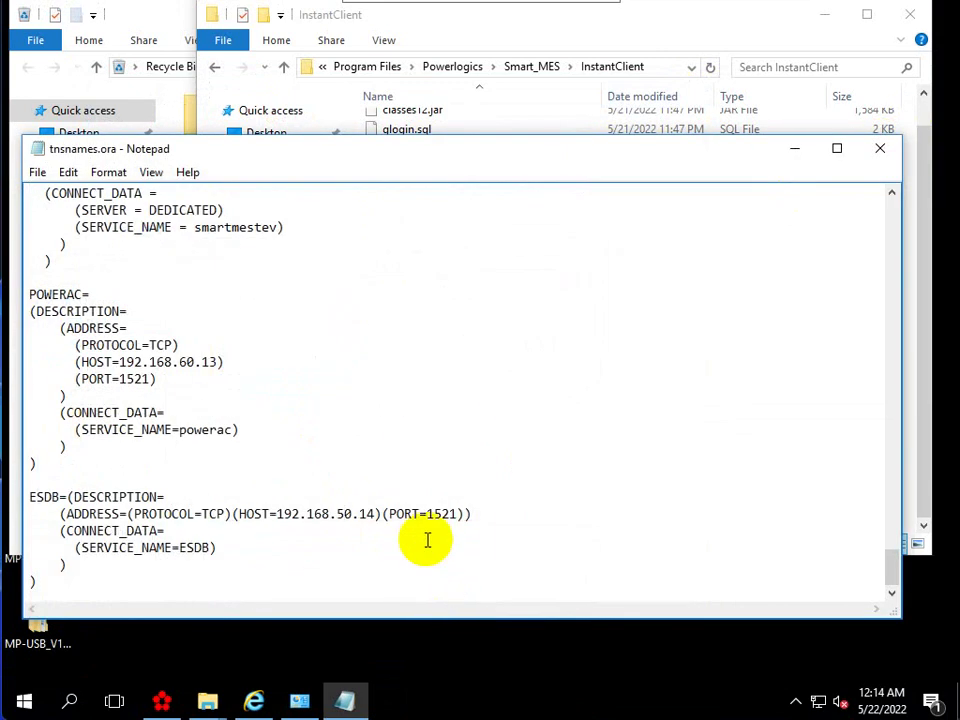
# Step: Uncover the desktop by moving and minimizing the open windows, and move the saved tnsnames.ora to a free spot
pyautogui.moveTo(240, 154); pyautogui.dragTo(762, 264)
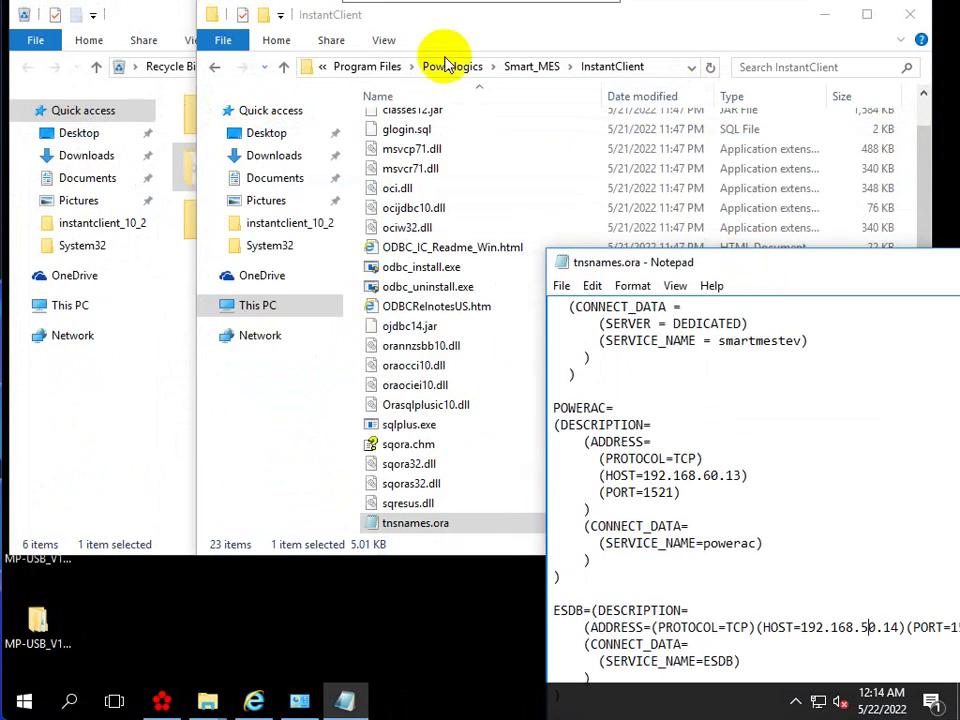
pyautogui.moveTo(446, 64); pyautogui.dragTo(381, 133)
pyautogui.click(638, 110)
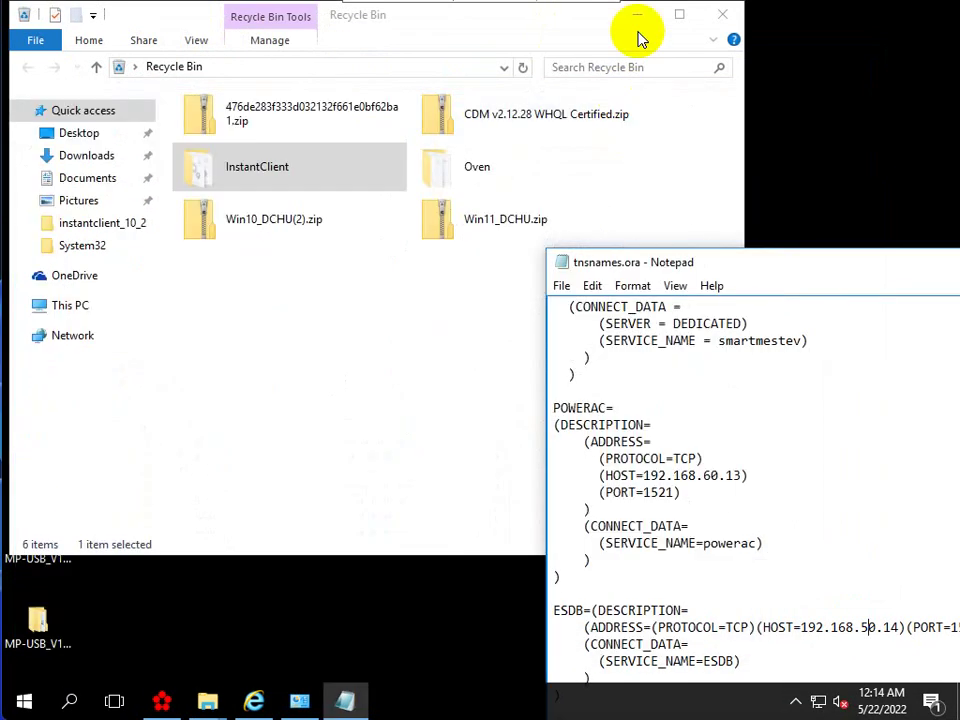
pyautogui.click(637, 16)
pyautogui.moveTo(104, 26); pyautogui.dragTo(805, 570)
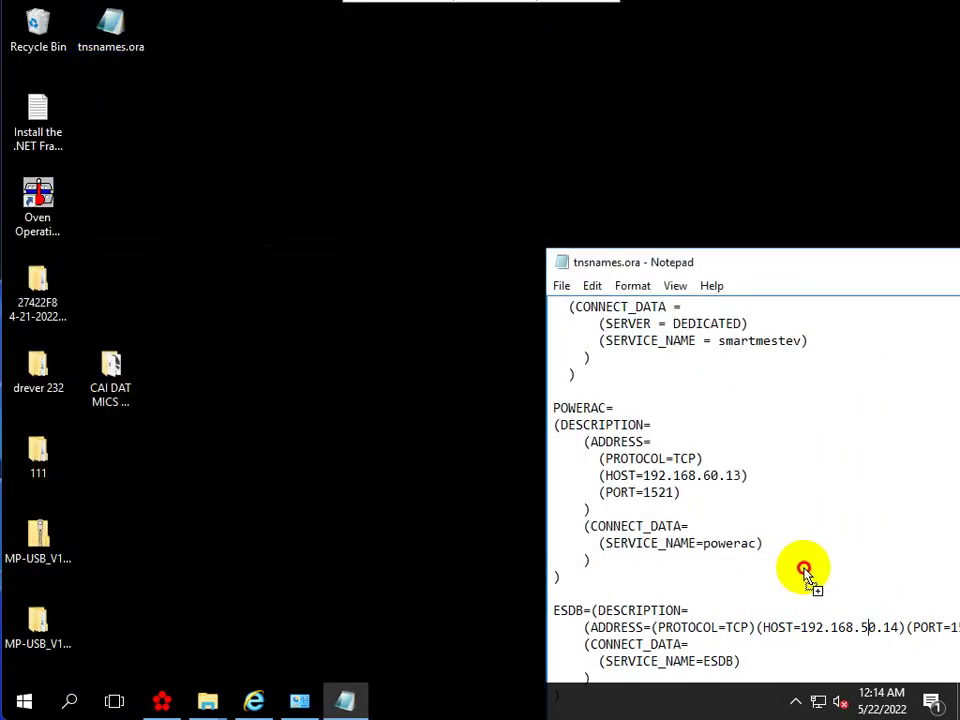
pyautogui.moveTo(343, 378); pyautogui.dragTo(343, 380)
# Step: Move tnsnames.ora from the desktop into Smart_MES\InstantClient, replacing the existing file in that folder
pyautogui.moveTo(207, 700)
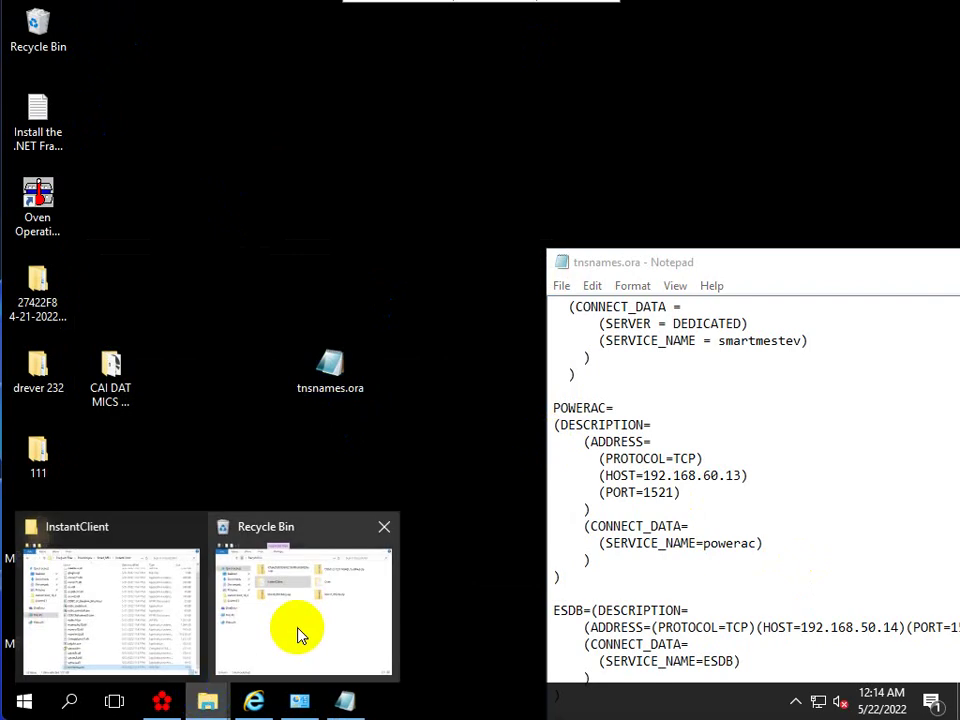
pyautogui.click(129, 626)
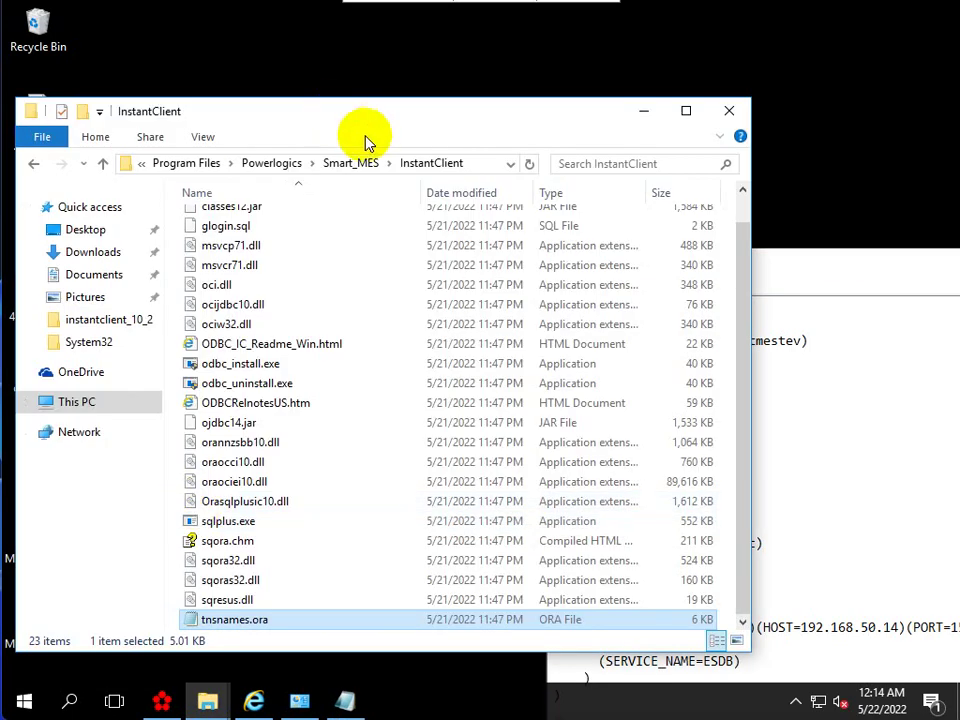
pyautogui.click(400, 163)
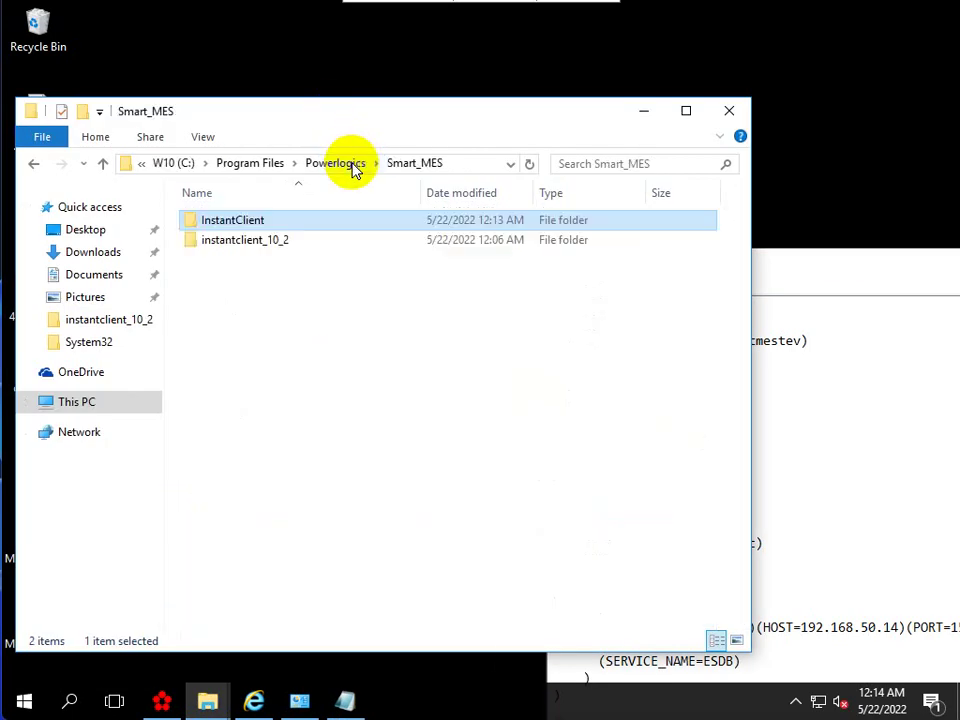
pyautogui.doubleClick(292, 225)
pyautogui.moveTo(336, 124); pyautogui.dragTo(716, 90)
pyautogui.moveTo(338, 360); pyautogui.dragTo(553, 399)
pyautogui.click(410, 204)
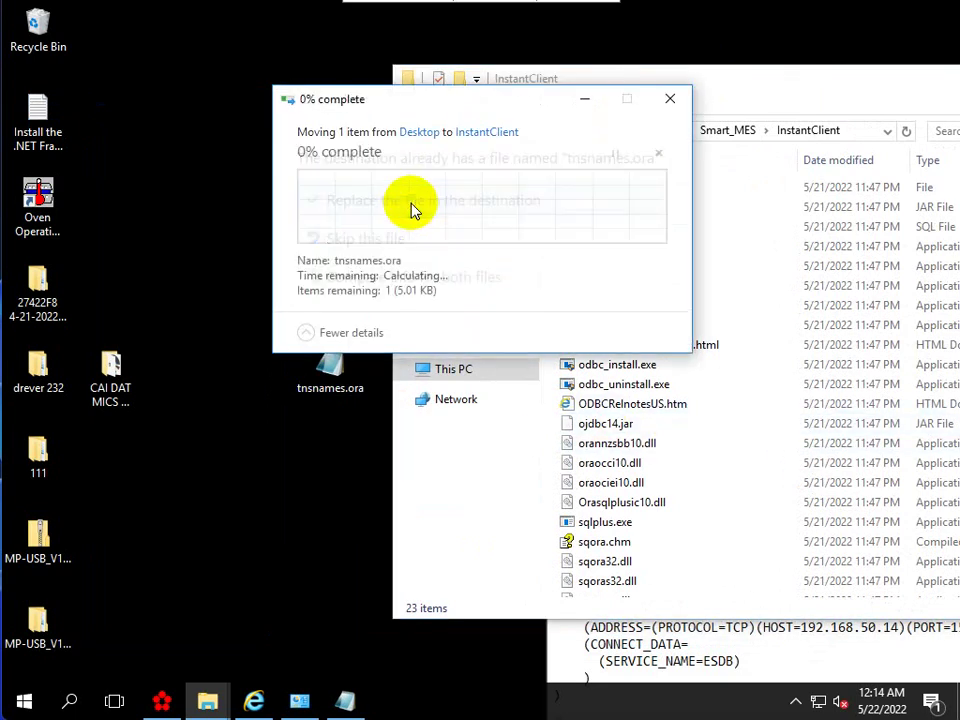
pyautogui.click(420, 228)
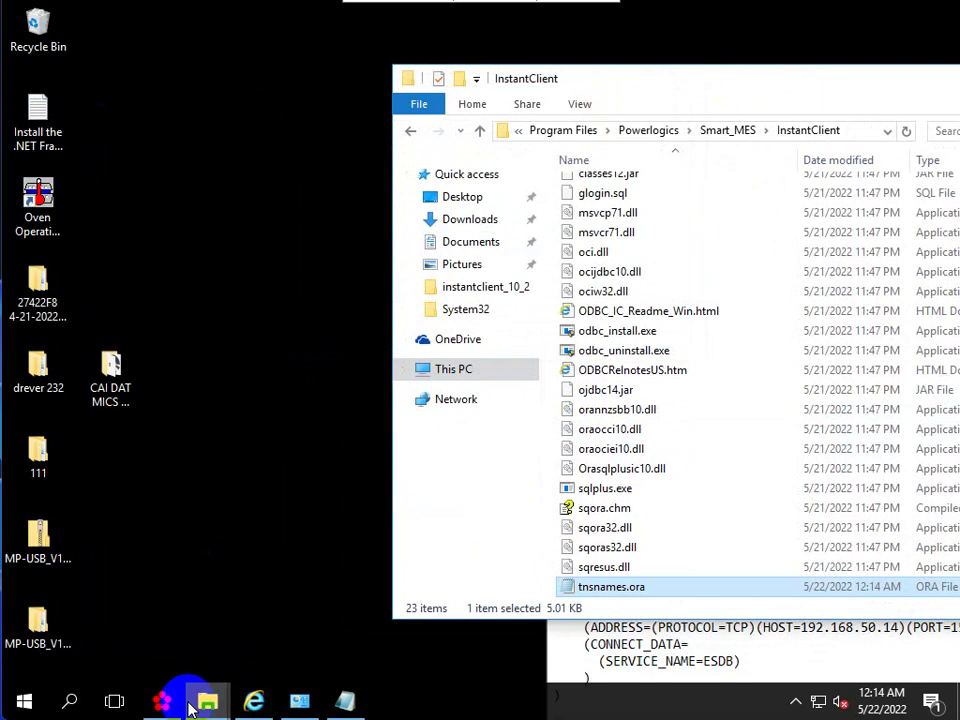
# Step: Check the hidden background programs, run FTD_BMV again with the edited tnsnames.ora, allow its changes and close it
pyautogui.click(792, 704)
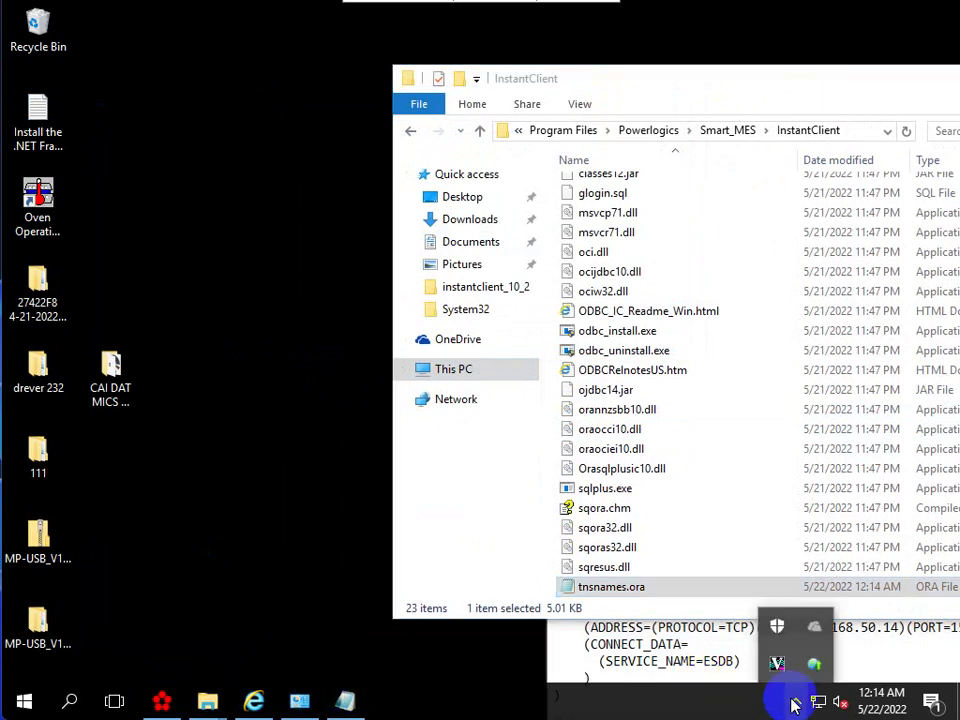
pyautogui.click(20, 702)
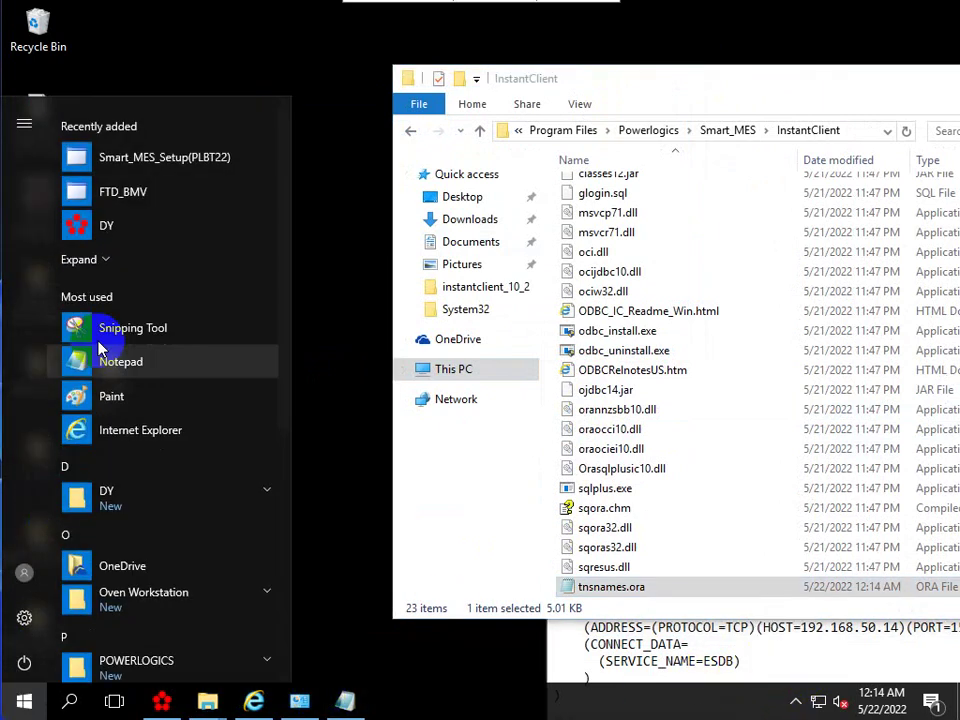
pyautogui.click(125, 190)
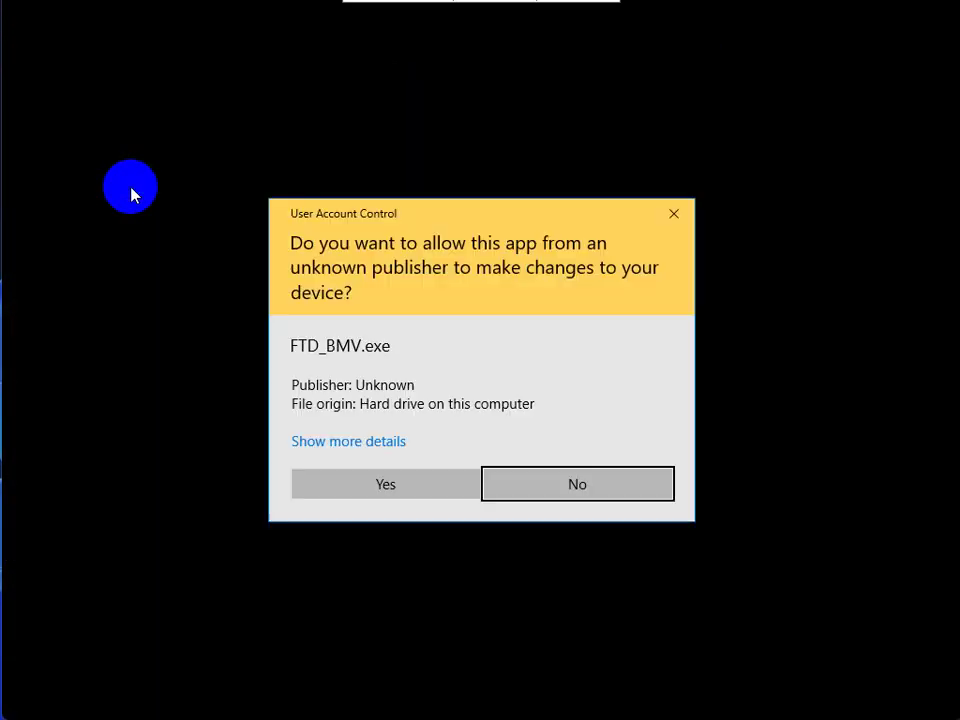
pyautogui.click(367, 486)
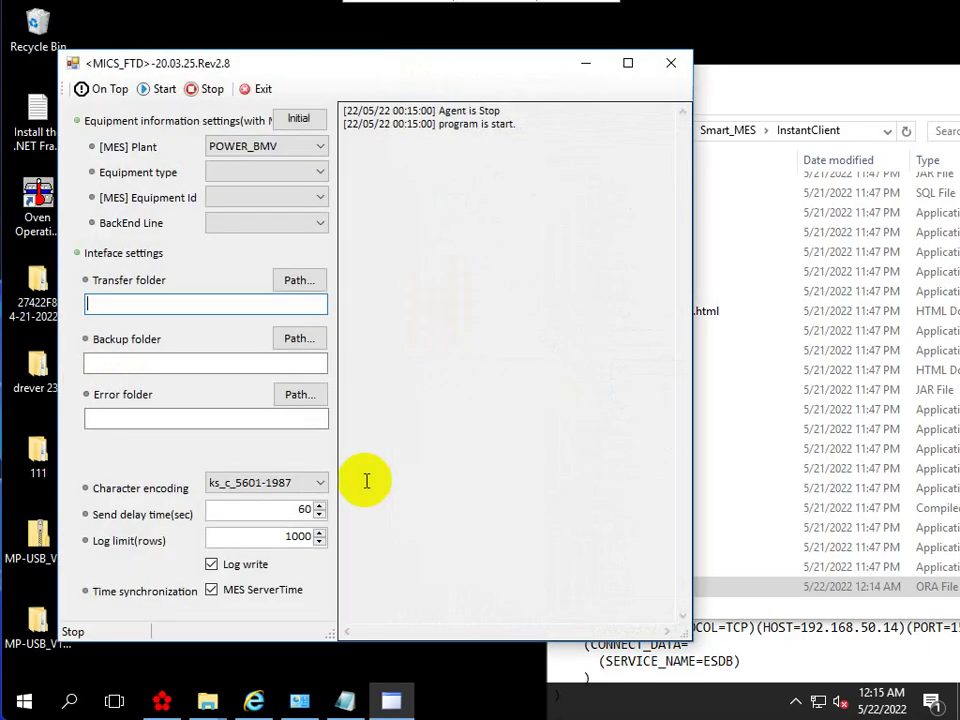
pyautogui.click(670, 64)
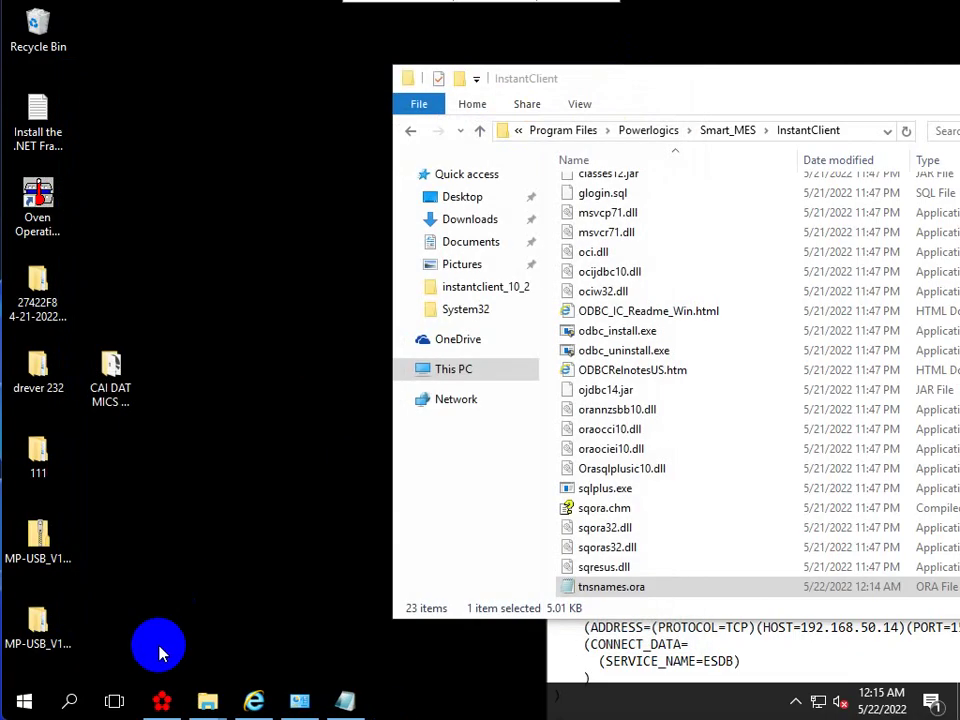
# Step: Open the network connections with ncpa.cpl, disable the Ethernet 2 adapter and minimize the window
pyautogui.click(70, 701)
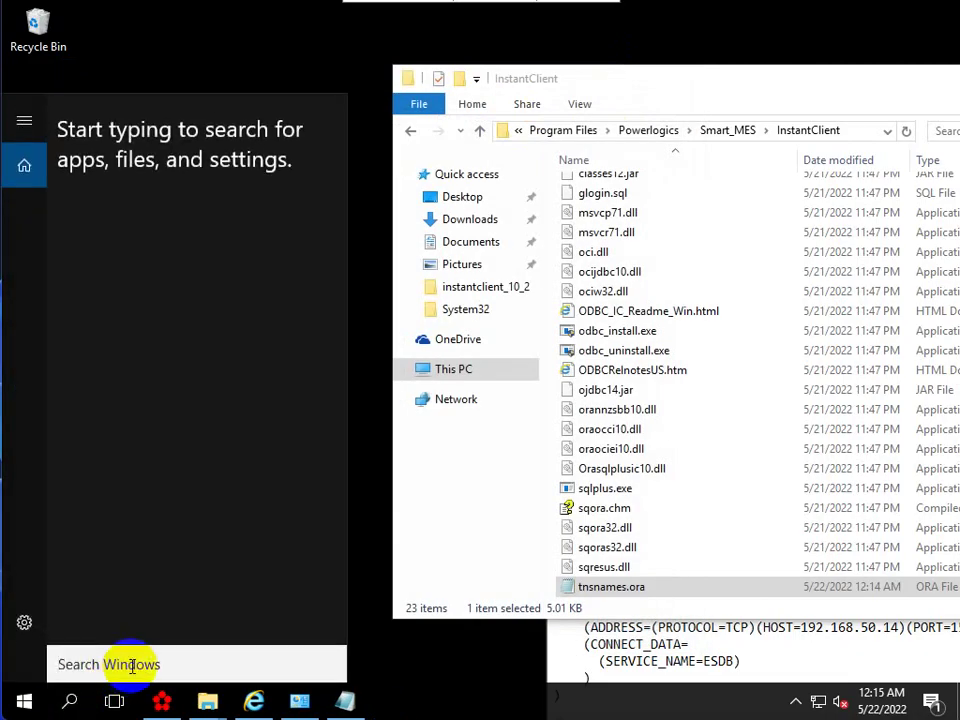
pyautogui.write('ncpa.cp')
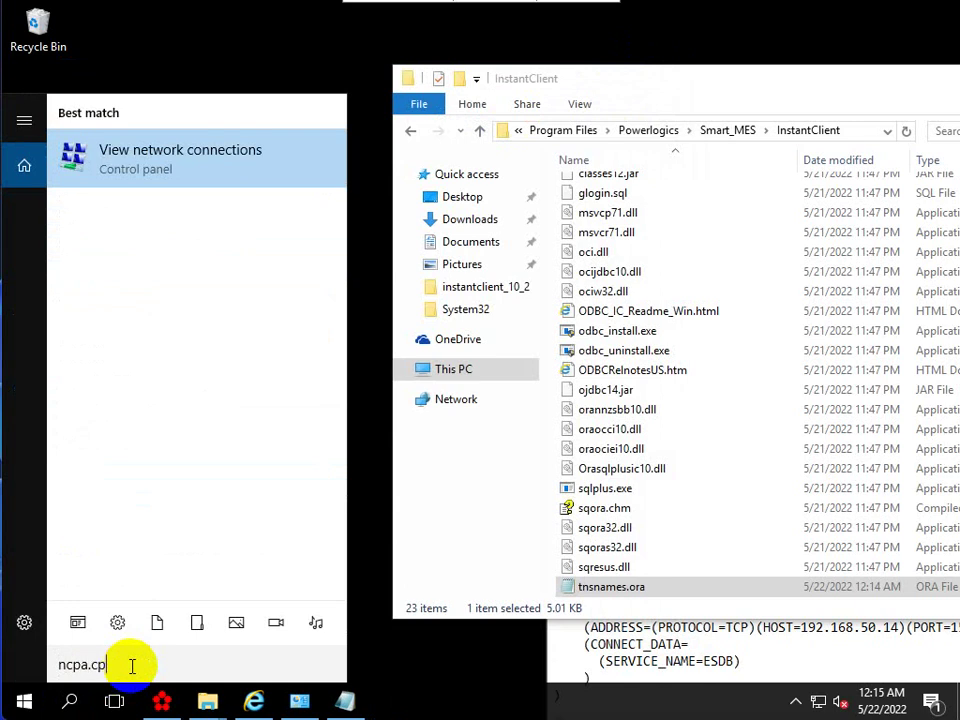
pyautogui.write('l')
pyautogui.press('Return')
pyautogui.rightClick(440, 212)
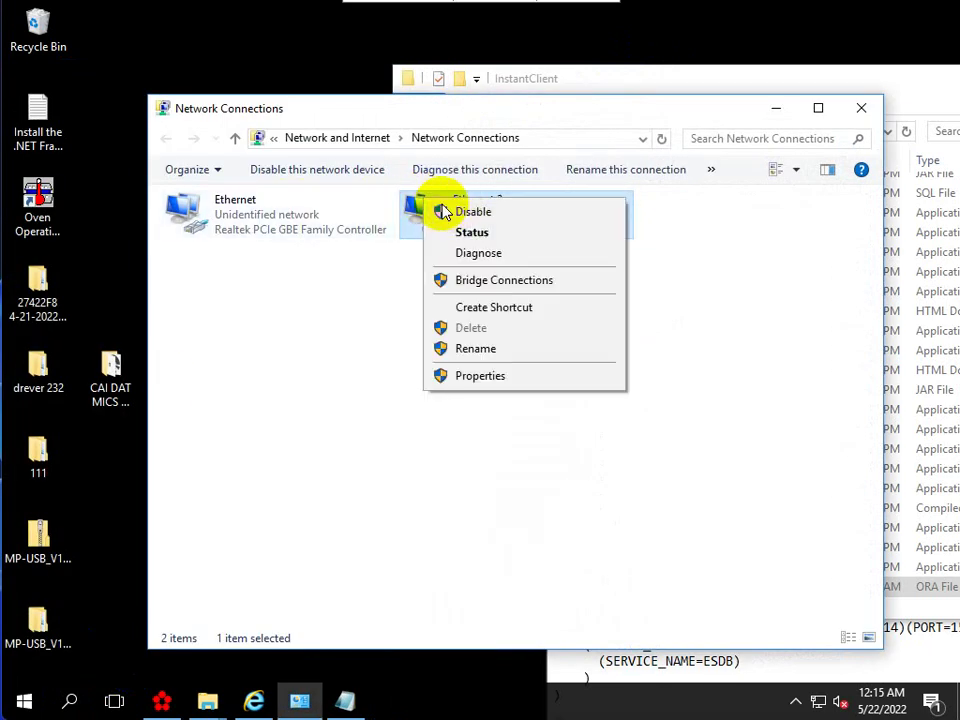
pyautogui.click(445, 212)
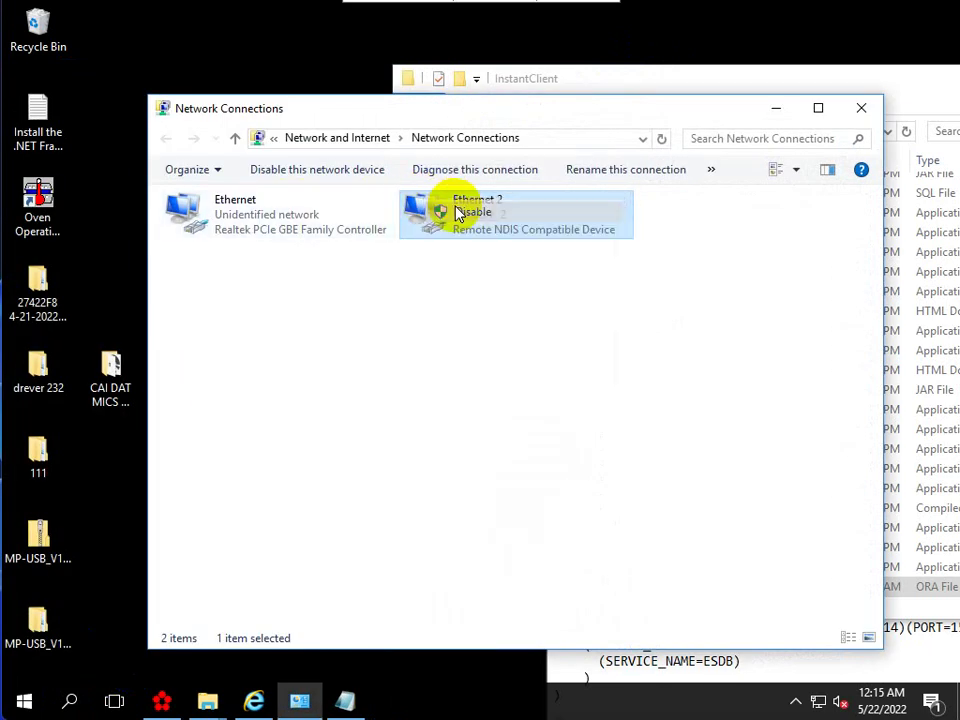
pyautogui.click(778, 107)
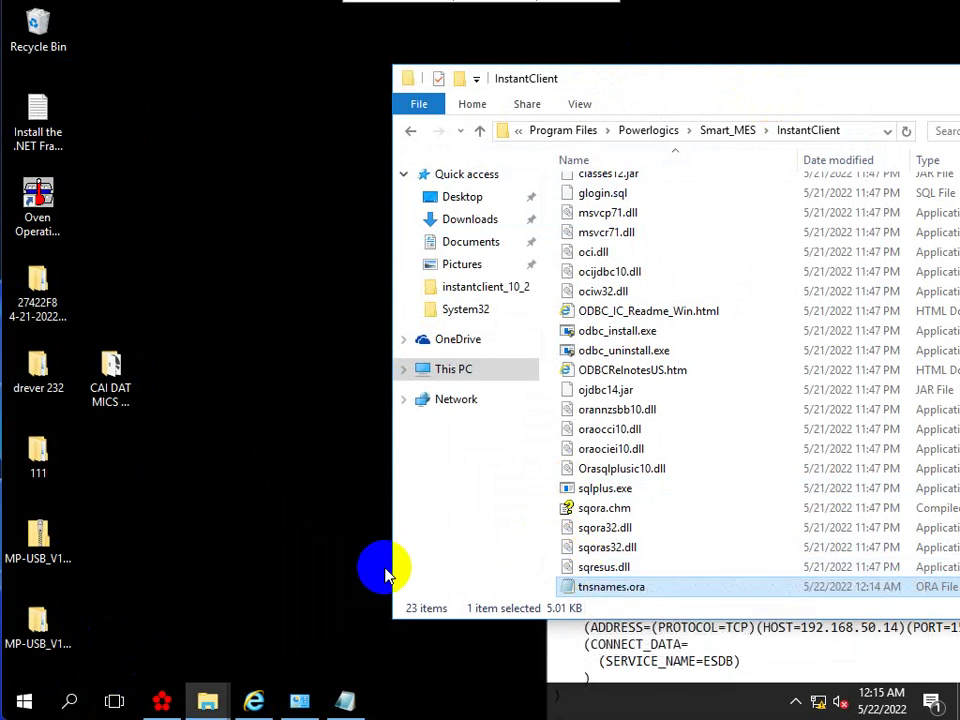
# Step: Run FTD_BMV again, allow its changes to the device and dismiss its error report
pyautogui.click(30, 708)
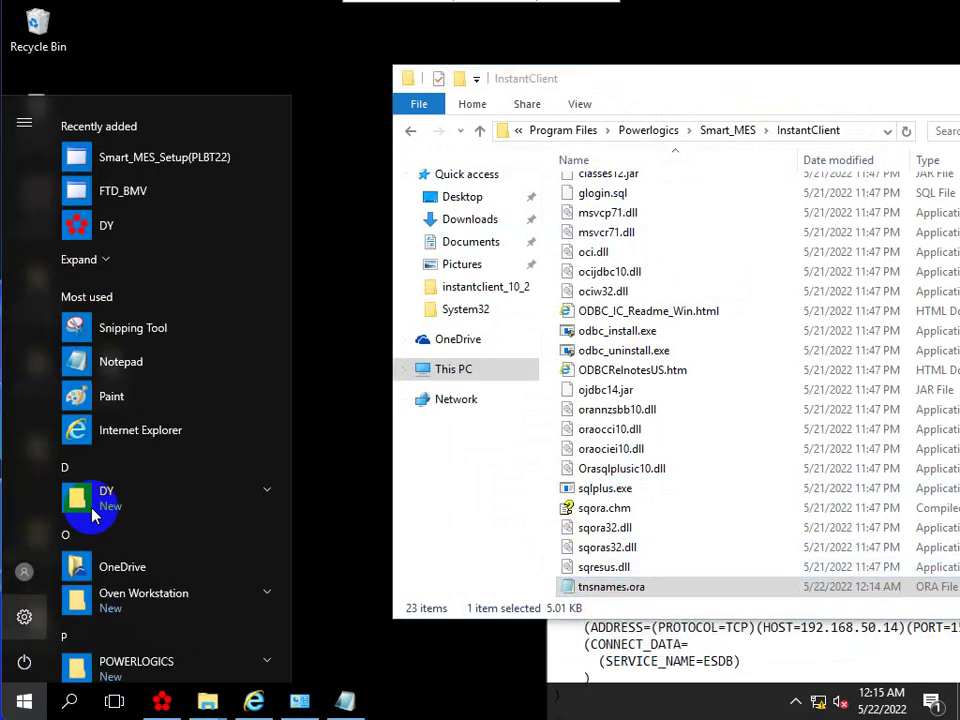
pyautogui.click(112, 186)
pyautogui.click(408, 486)
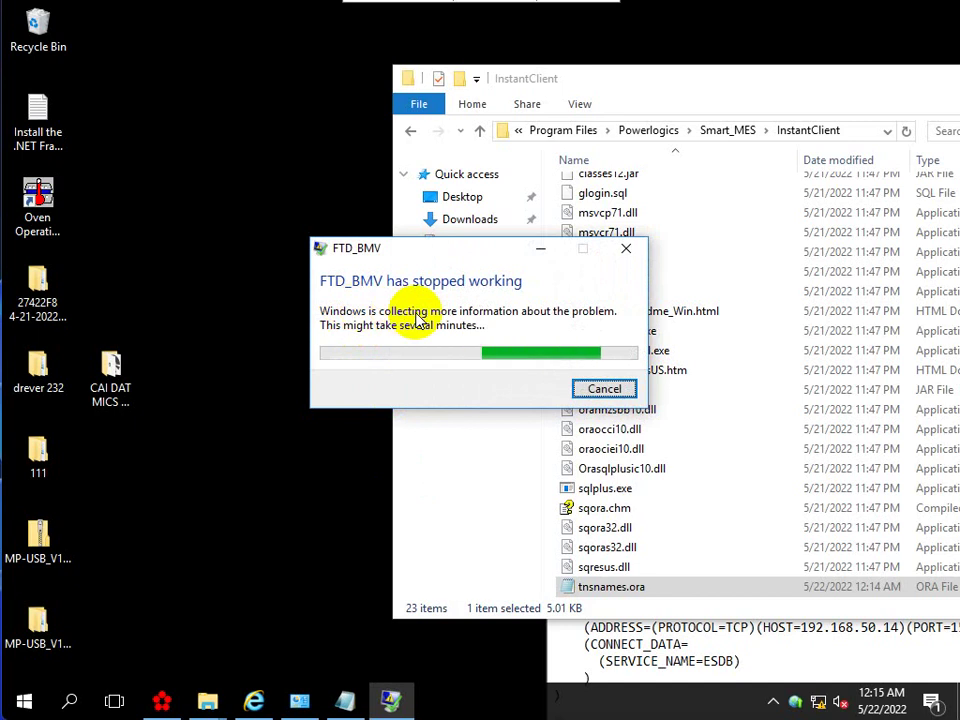
pyautogui.click(603, 390)
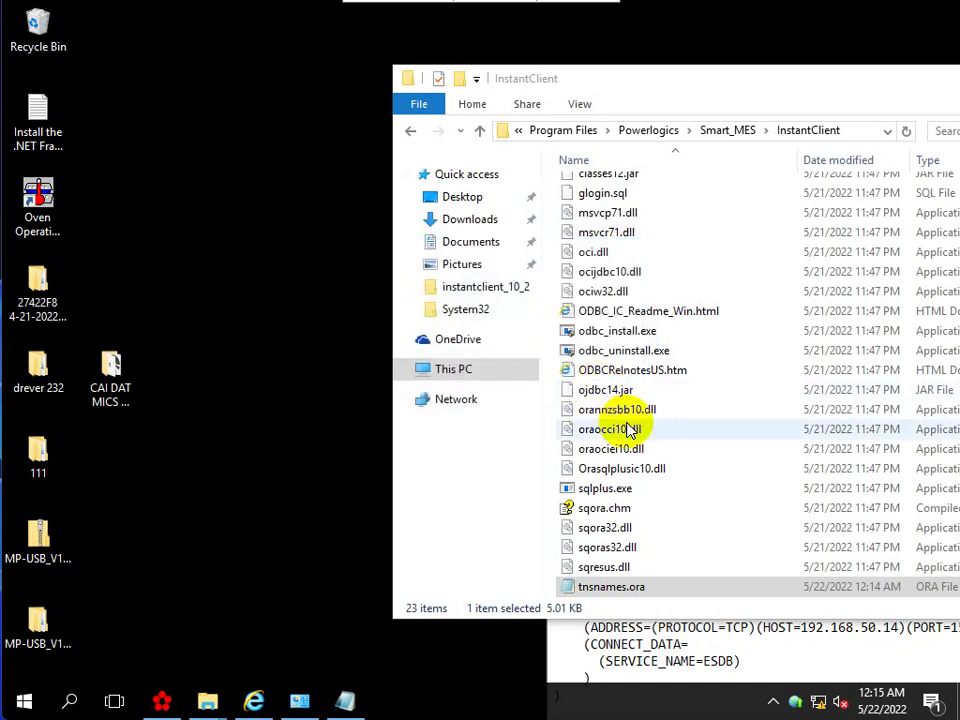
# Step: Examine the host entries of tnsnames.ora in the InstantClient folder, including the ESDB entry, and close the file
pyautogui.doubleClick(590, 588)
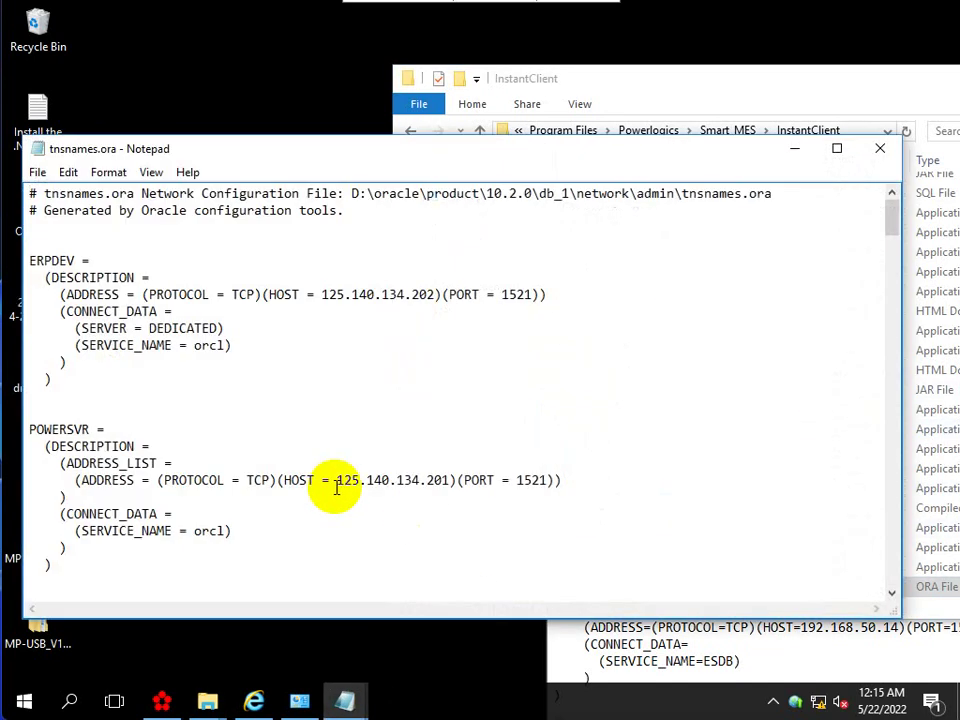
pyautogui.scroll(-15, 313, 476)
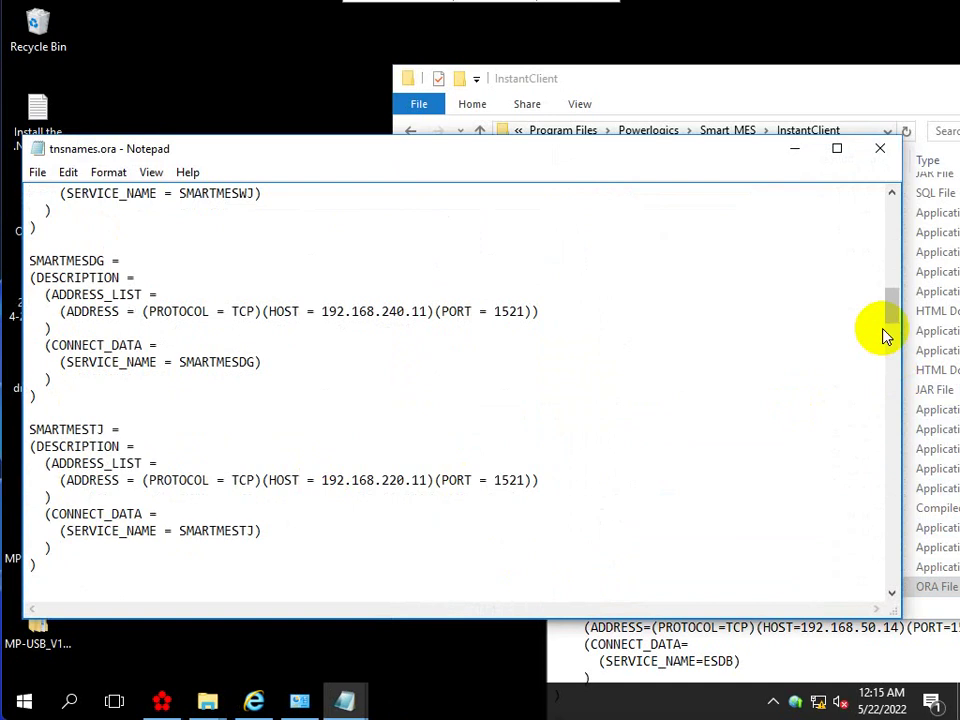
pyautogui.moveTo(885, 336); pyautogui.dragTo(895, 590)
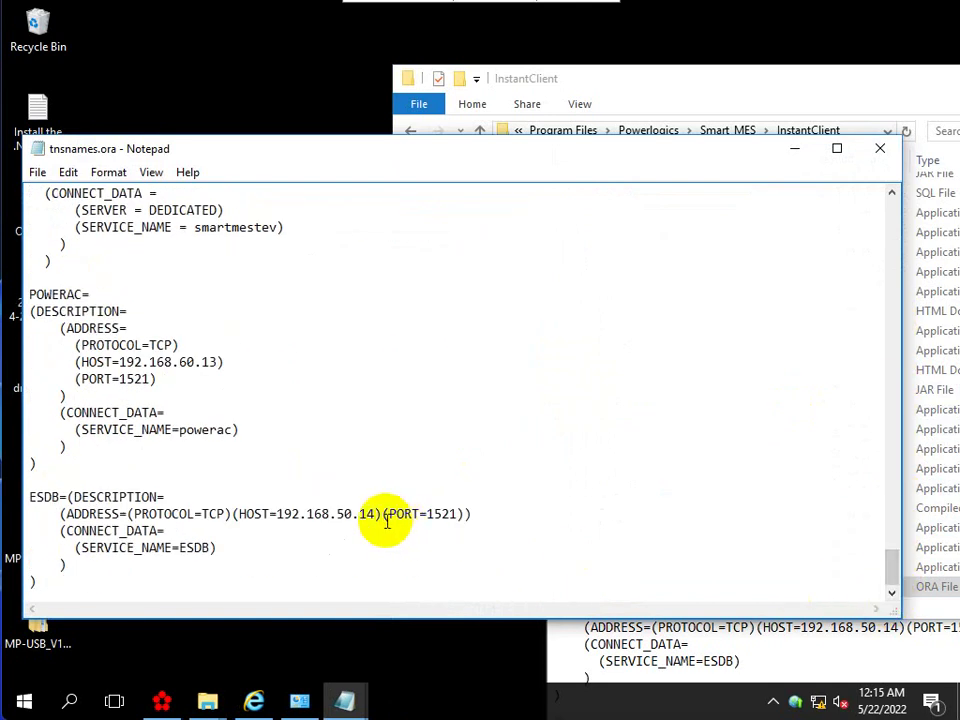
pyautogui.scroll(6, 339, 508)
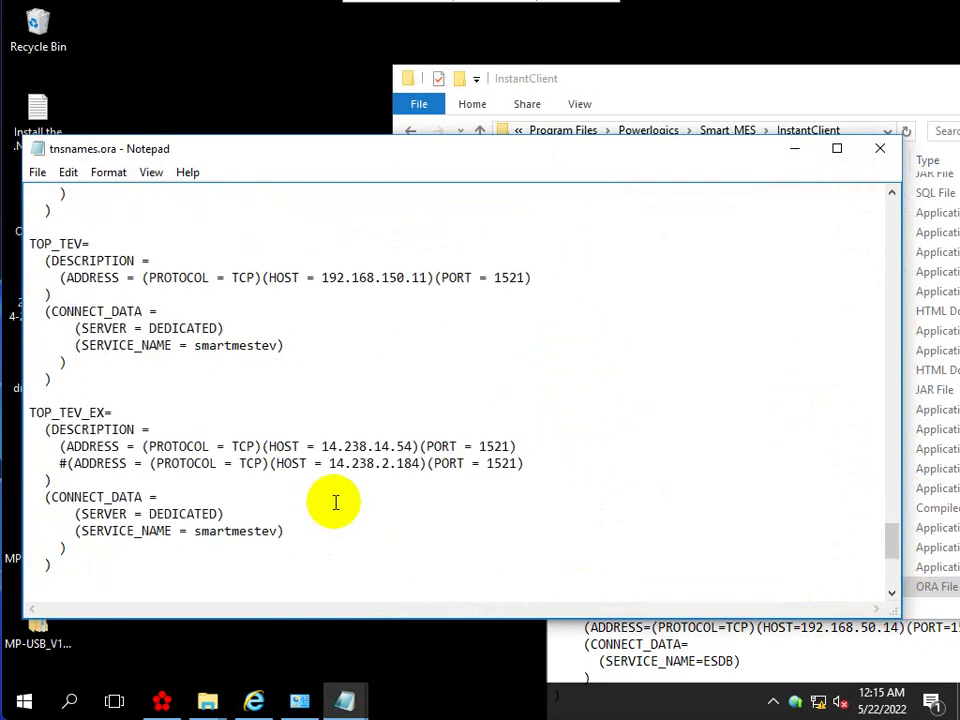
pyautogui.scroll(-6, 336, 503)
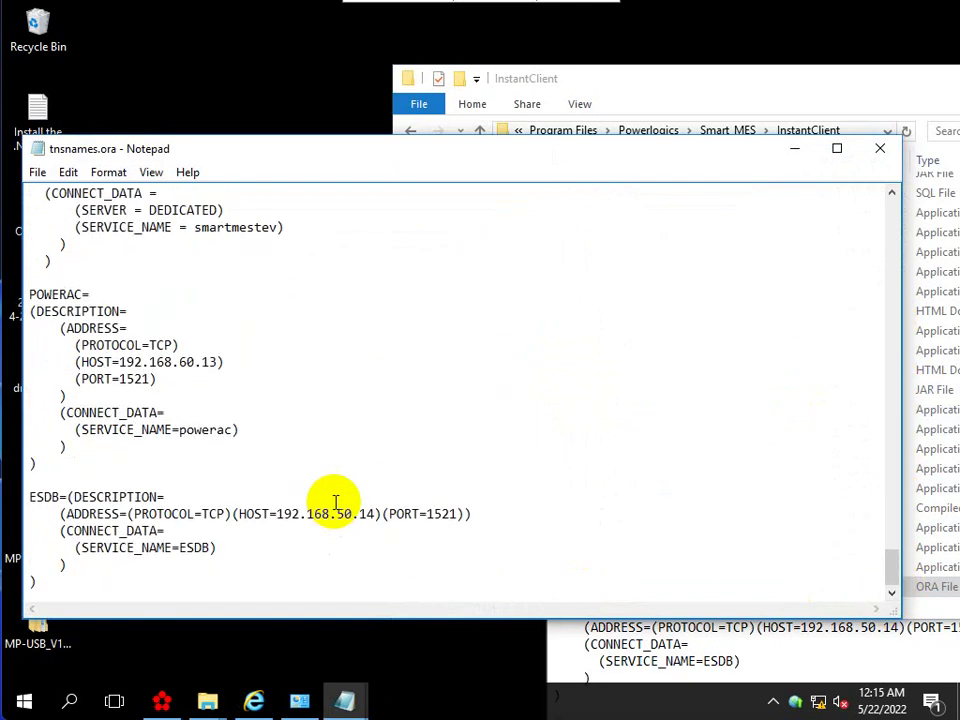
pyautogui.scroll(6, 336, 503)
pyautogui.scroll(4, 336, 503)
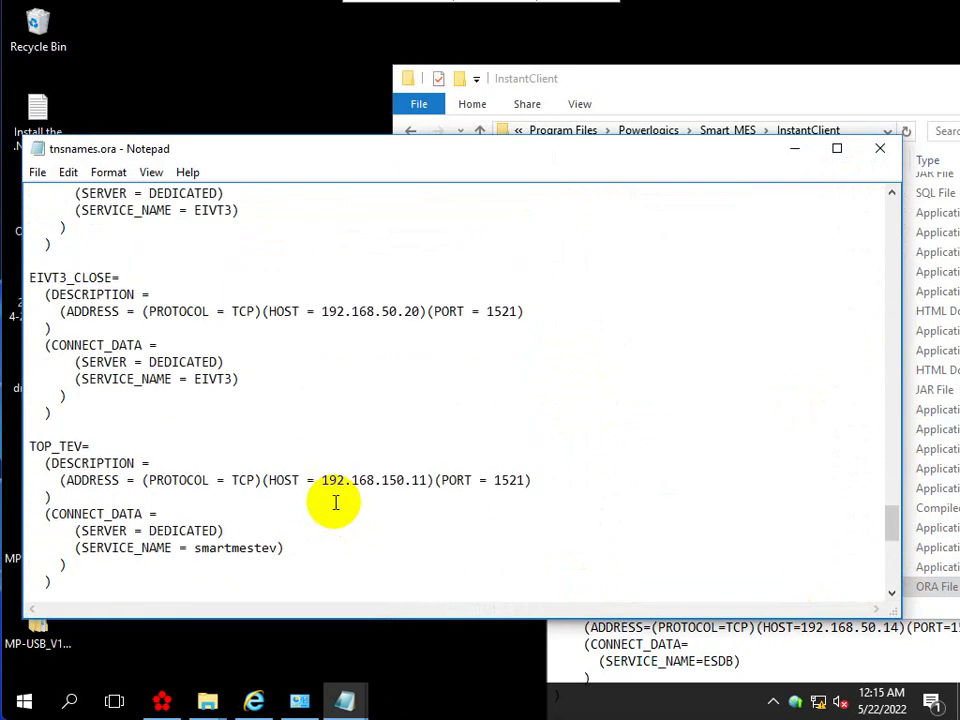
pyautogui.click(880, 148)
# Step: Maximize the folder window, go up to Smart_MES and try to delete its InstantClient folder
pyautogui.moveTo(808, 94); pyautogui.dragTo(388, 6)
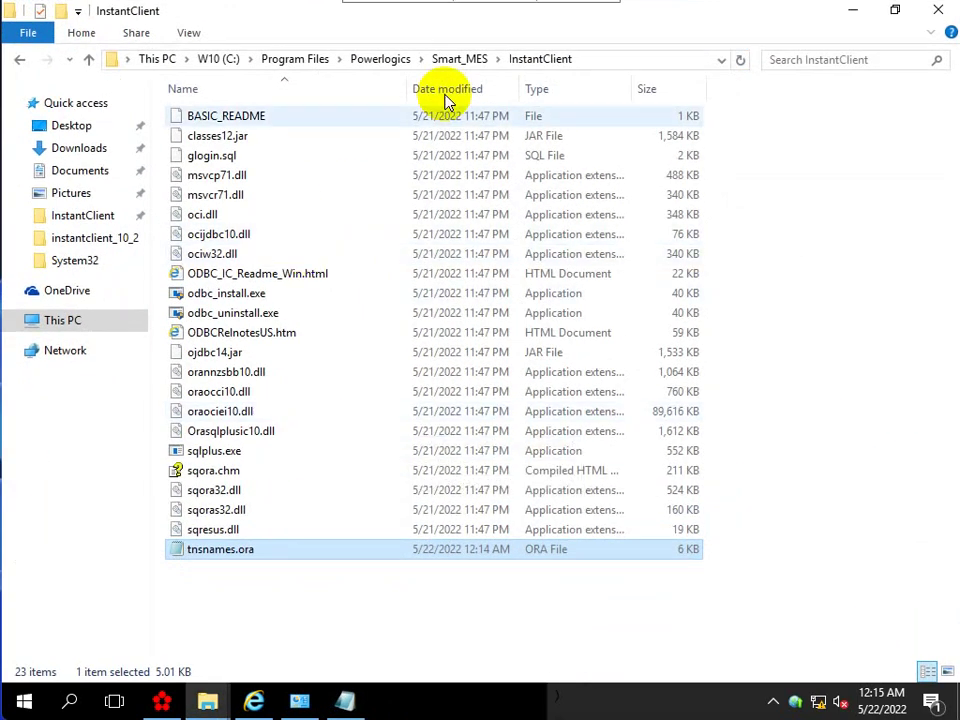
pyautogui.click(446, 59)
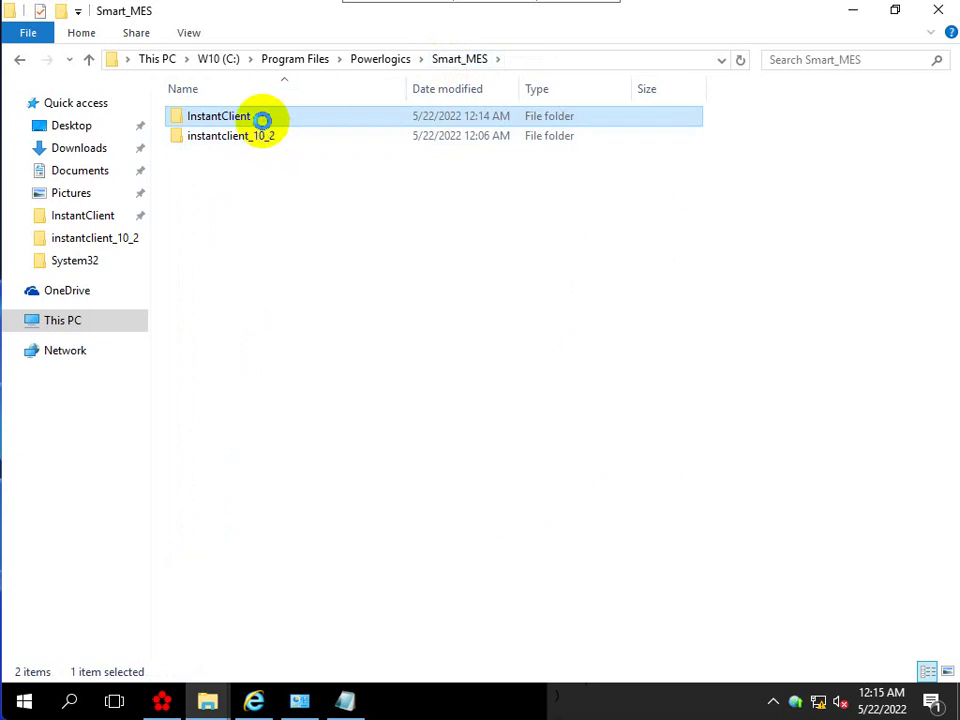
pyautogui.rightClick(262, 120)
pyautogui.click(320, 431)
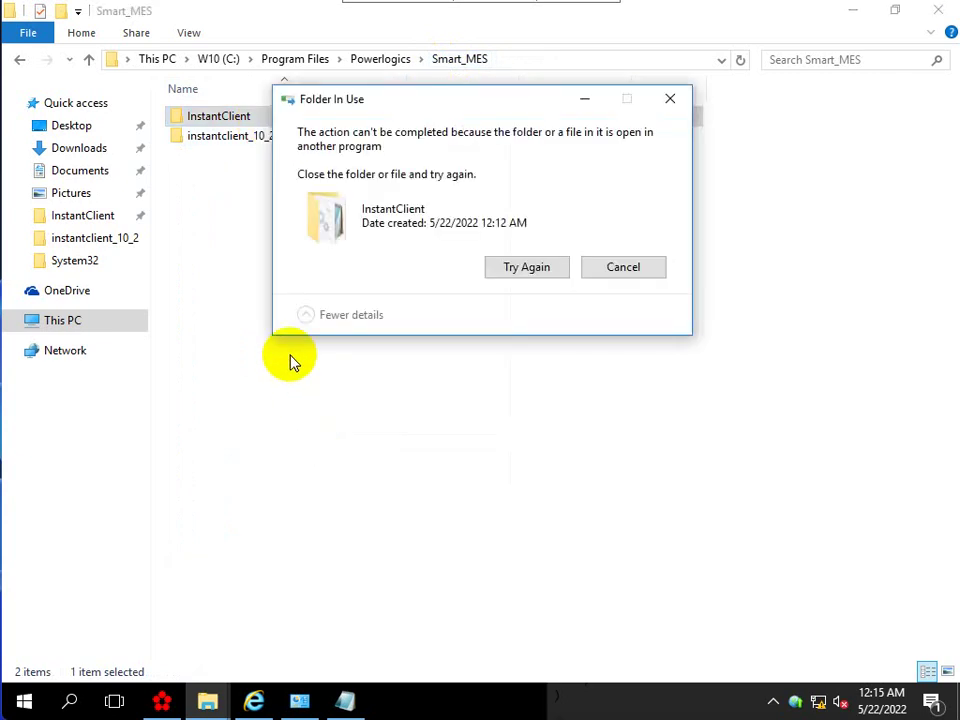
pyautogui.click(620, 267)
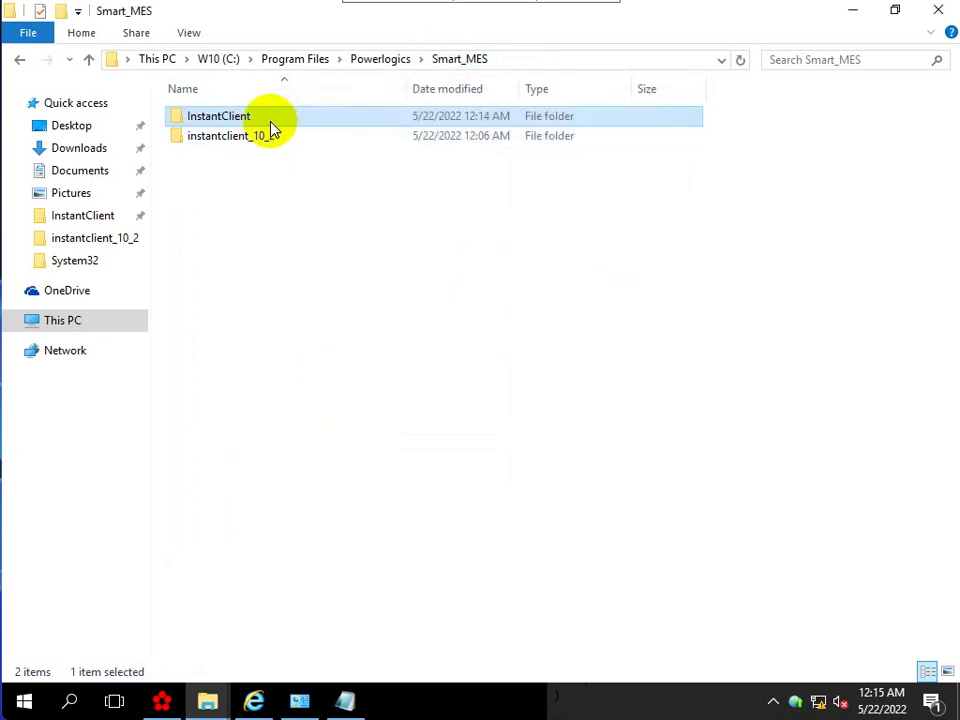
# Step: Close the tnsnames.ora file still open in Notepad and delete the InstantClient folder from Smart_MES
pyautogui.click(345, 700)
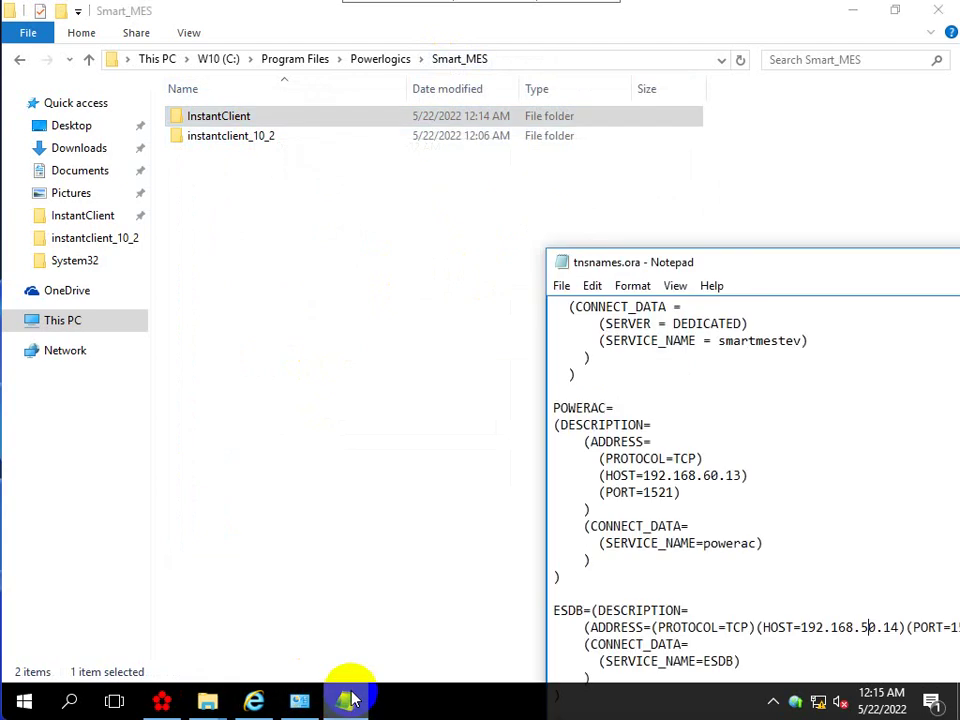
pyautogui.moveTo(745, 262); pyautogui.dragTo(289, 129)
pyautogui.click(936, 129)
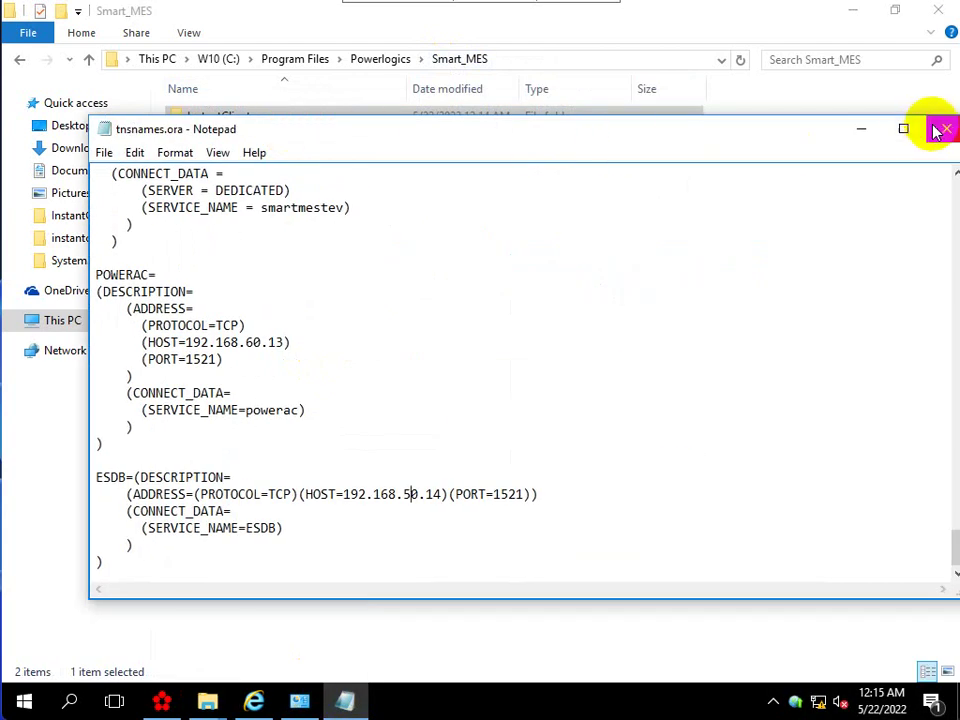
pyautogui.rightClick(212, 117)
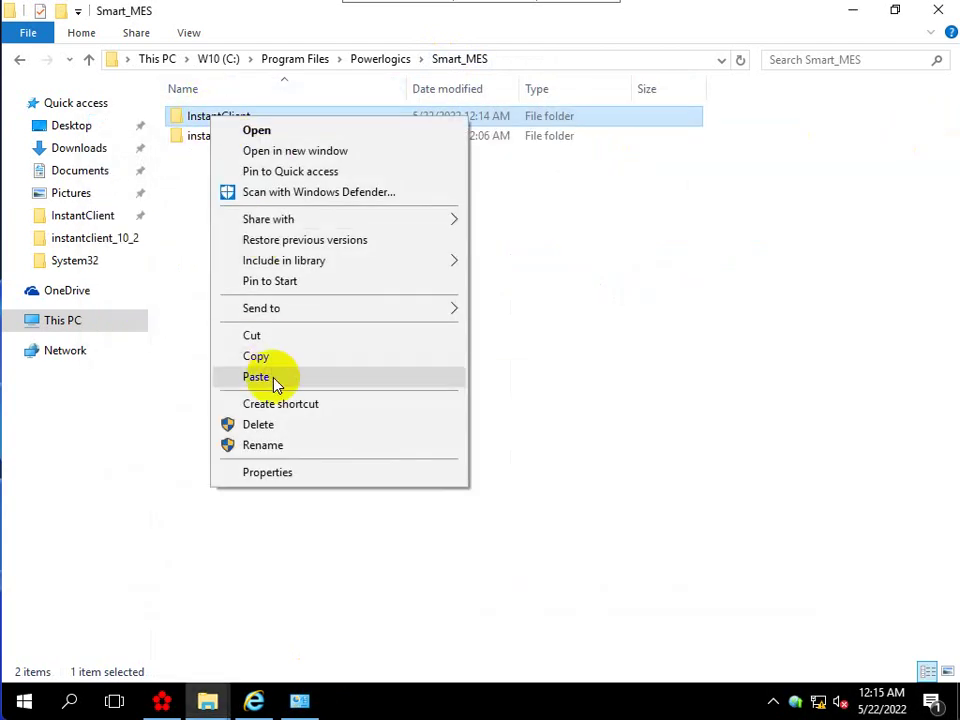
pyautogui.click(262, 426)
# Step: Rename the instantclient_10_2 folder in Smart_MES as instantclient and open it
pyautogui.click(274, 120)
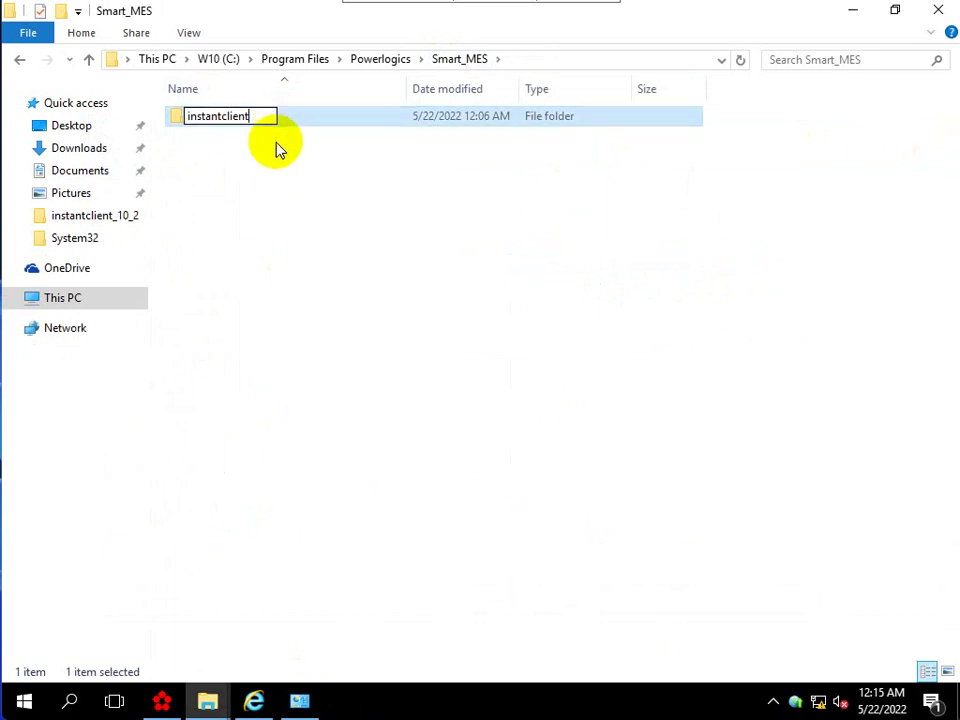
pyautogui.press('Return')
pyautogui.click(458, 428)
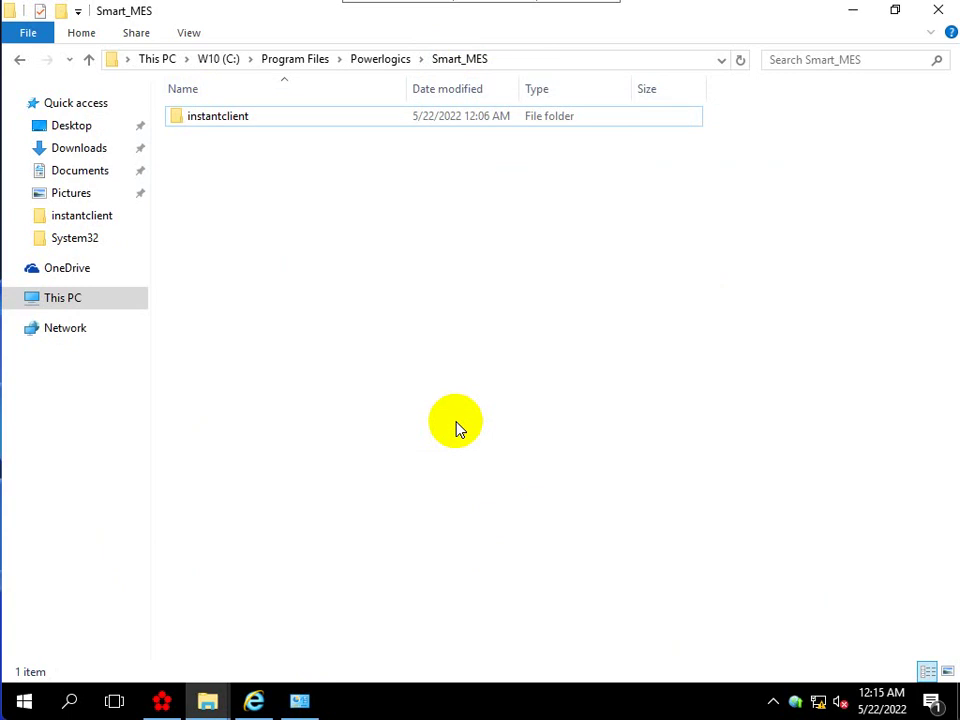
pyautogui.doubleClick(236, 118)
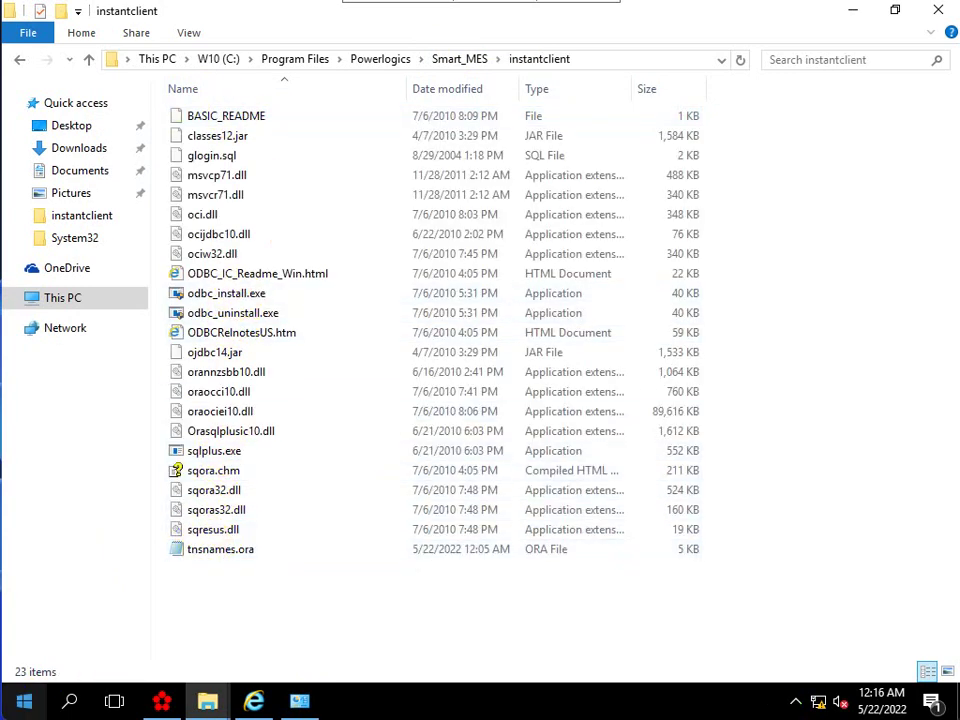
# Step: Start FTD_BMV, allow its changes to the device and move its window up so all settings are in view
pyautogui.click(24, 700)
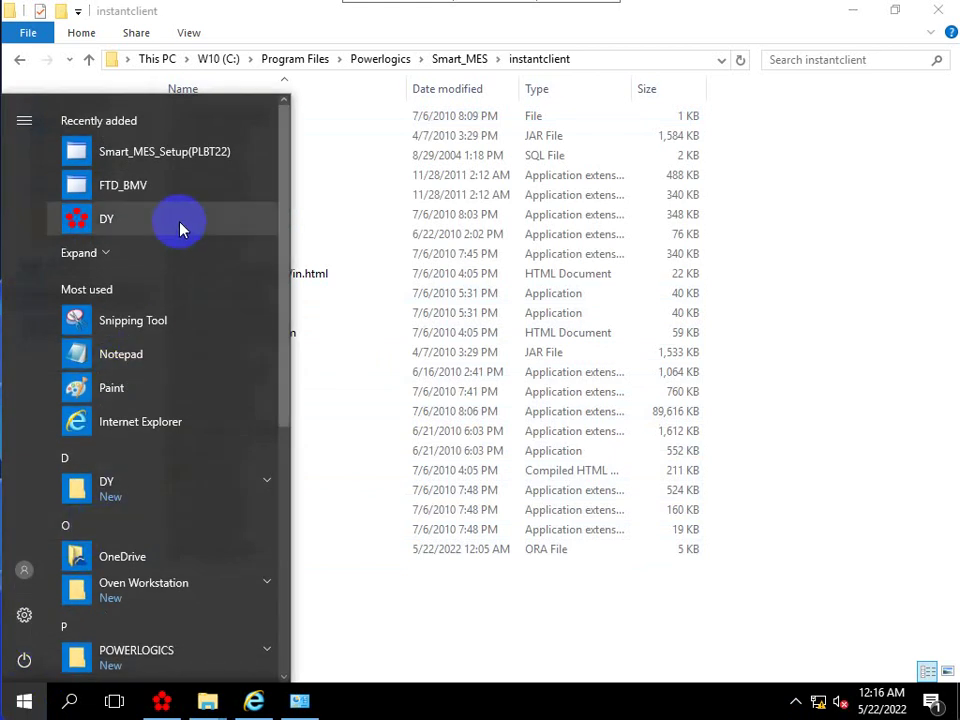
pyautogui.click(150, 186)
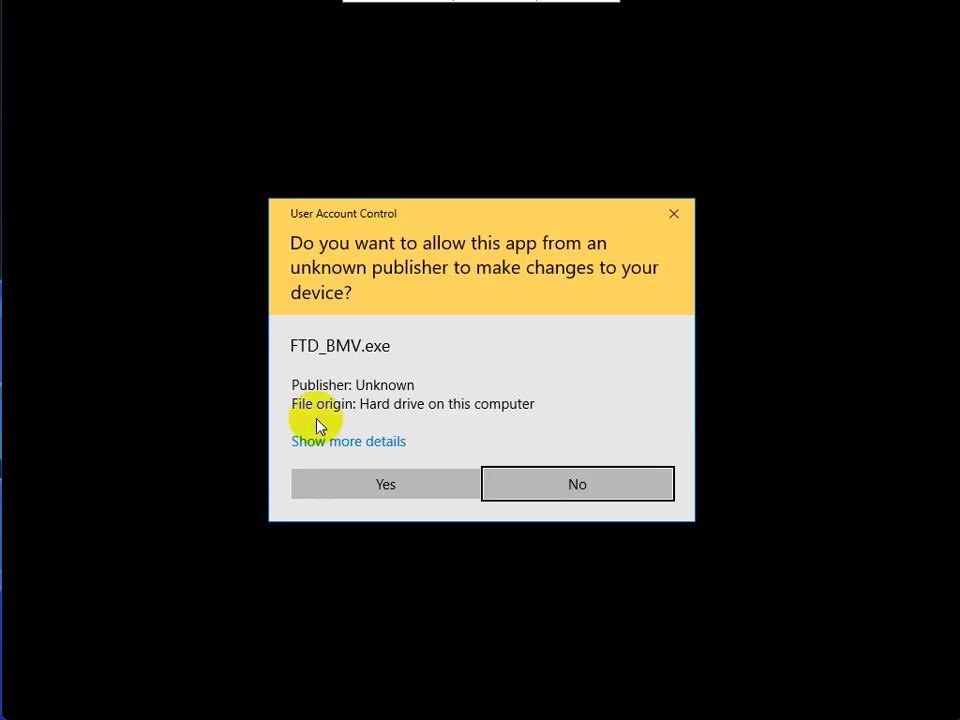
pyautogui.click(369, 490)
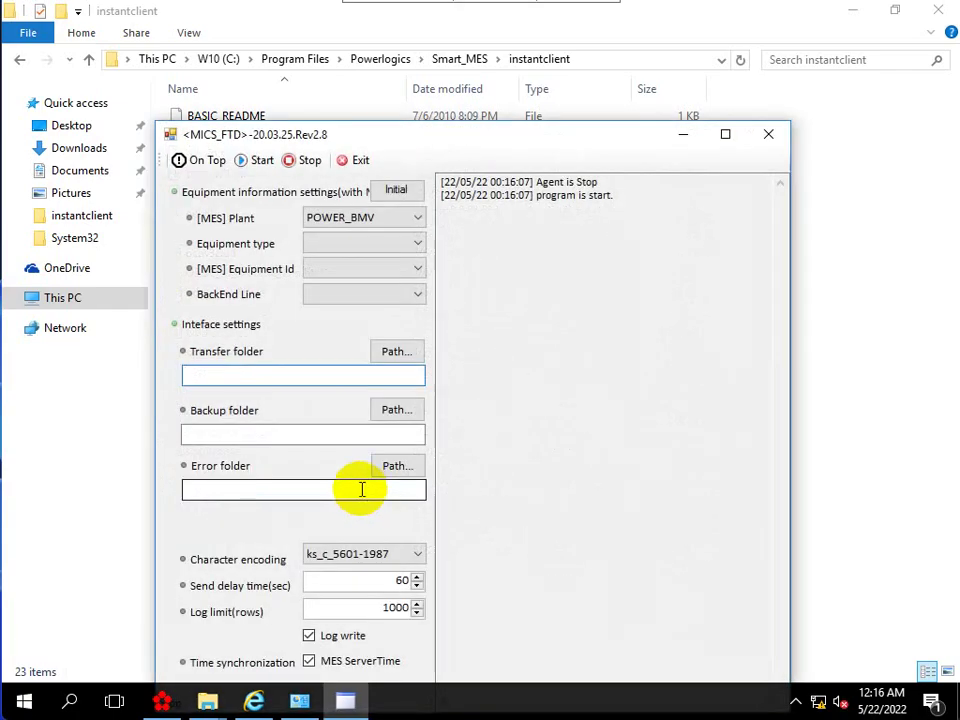
pyautogui.moveTo(392, 144); pyautogui.dragTo(418, 43)
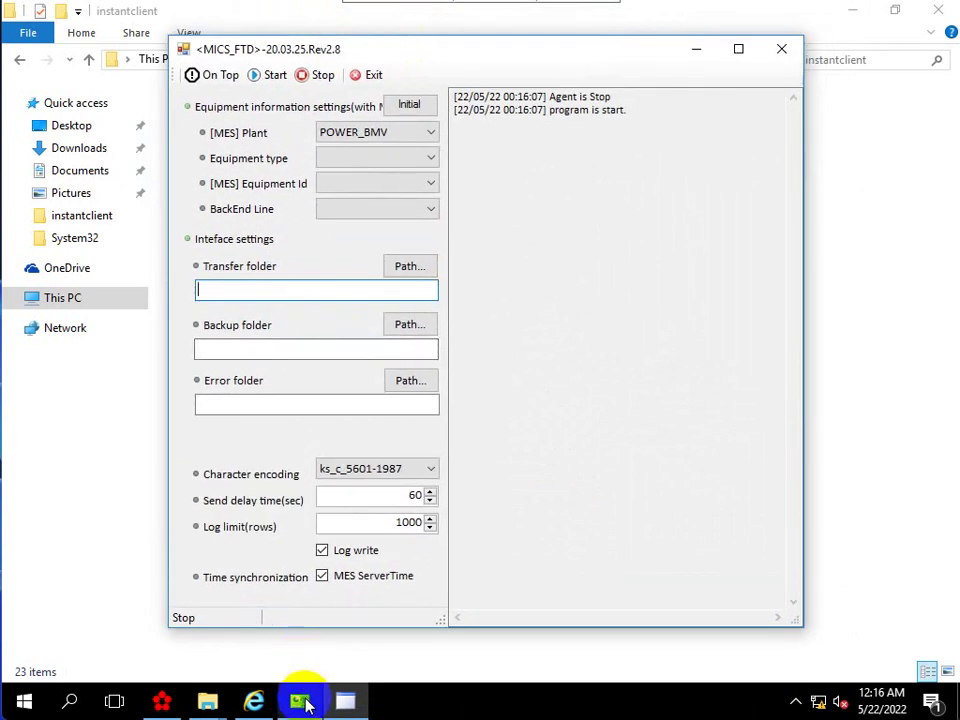
# Step: Check the status of the Ethernet and Ethernet 2 adapters in Network Connections and minimize the window
pyautogui.click(302, 702)
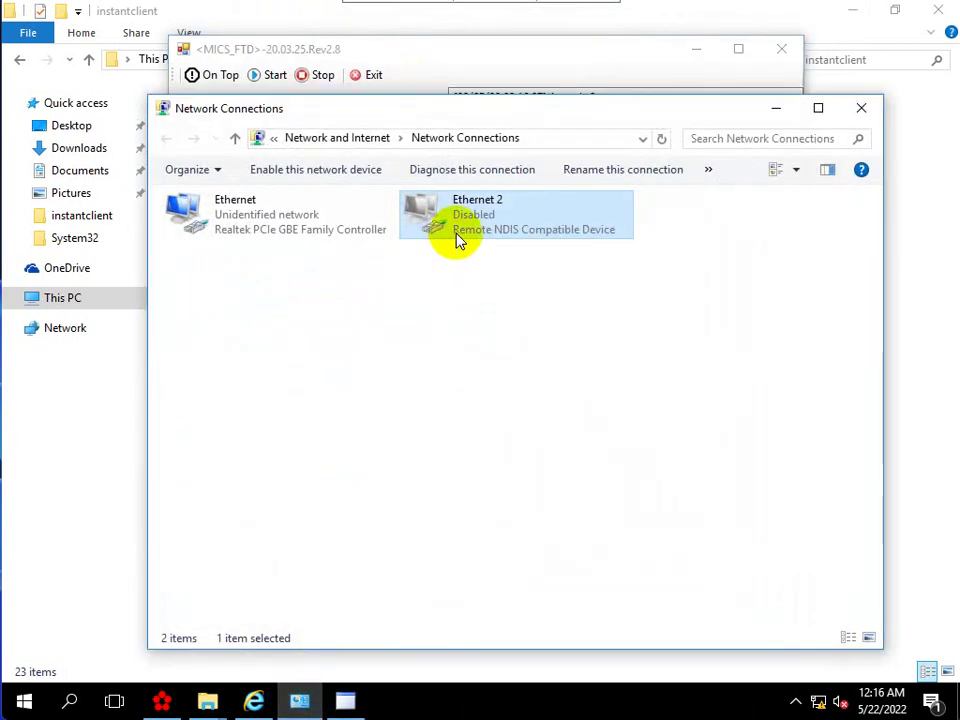
pyautogui.click(285, 231)
pyautogui.click(448, 223)
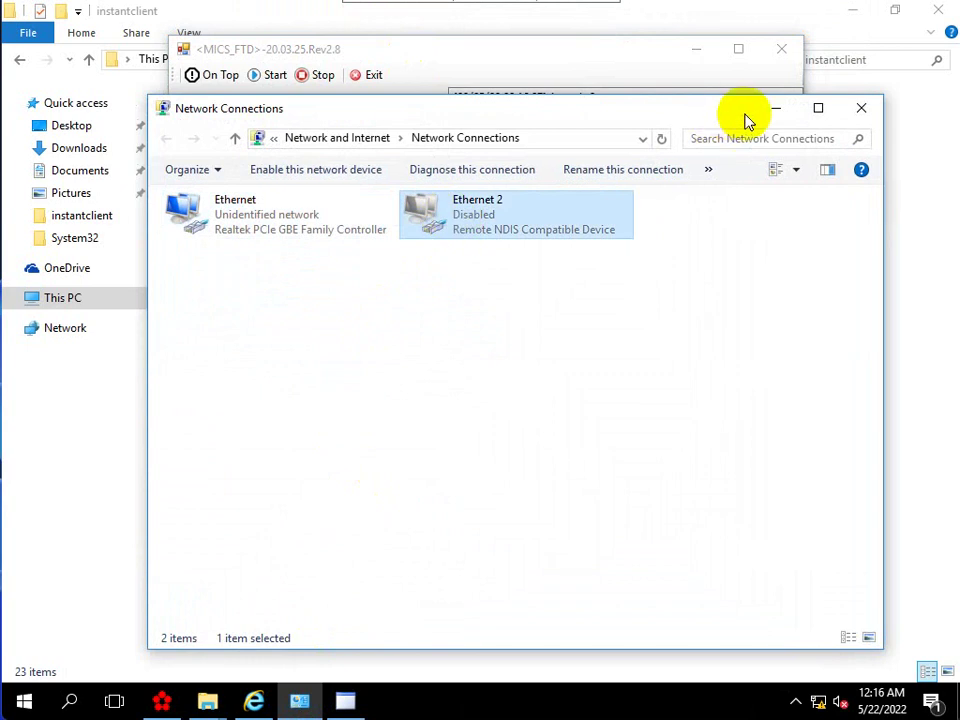
pyautogui.click(775, 108)
# Step: Set the equipment type to REFLOW_HELLER and the transfer folder to C:\Oven\Journal Files
pyautogui.click(408, 160)
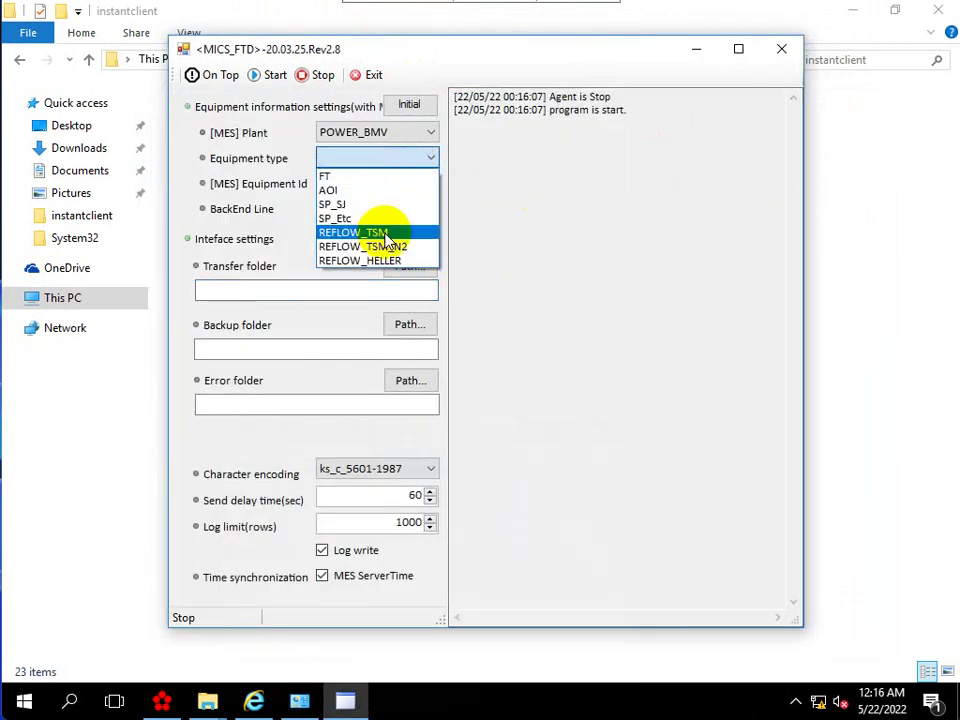
pyautogui.click(402, 261)
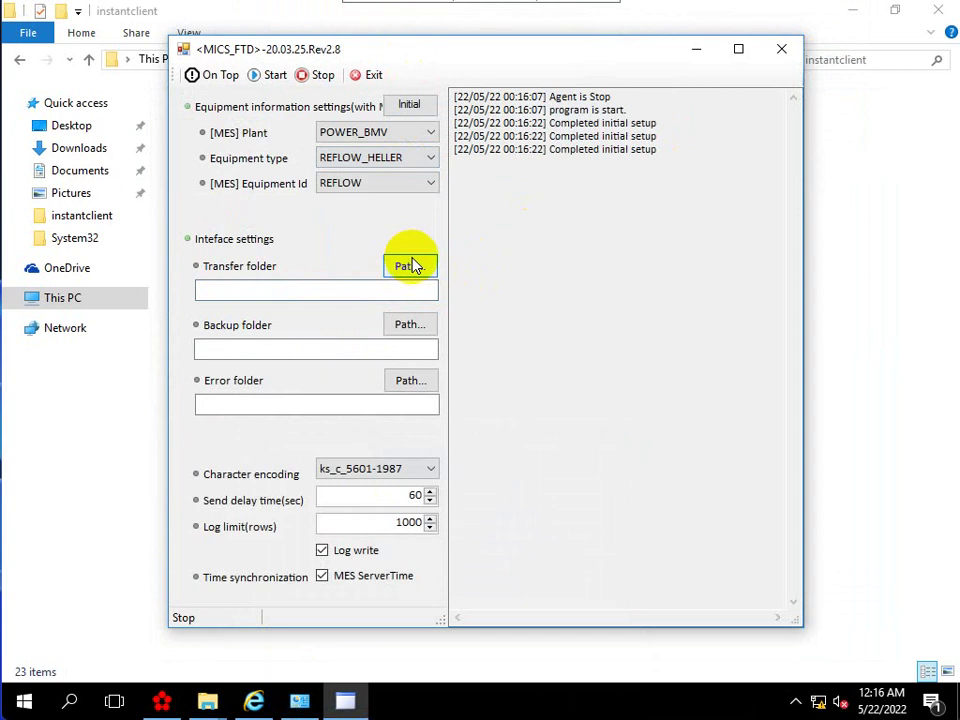
pyautogui.click(408, 267)
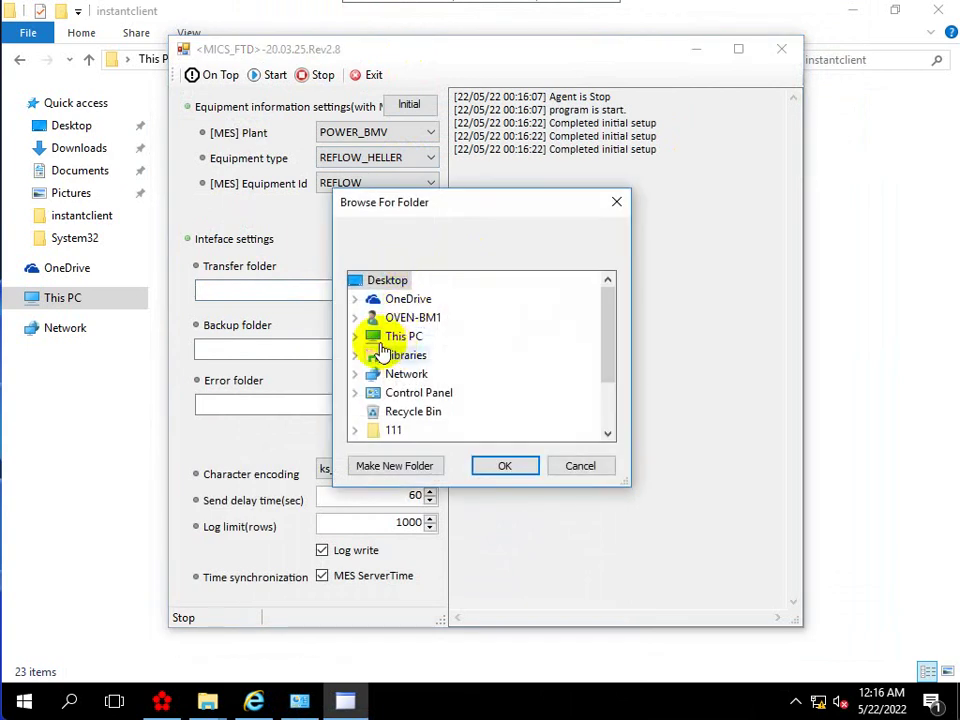
pyautogui.click(358, 337)
pyautogui.scroll(-1, 450, 385)
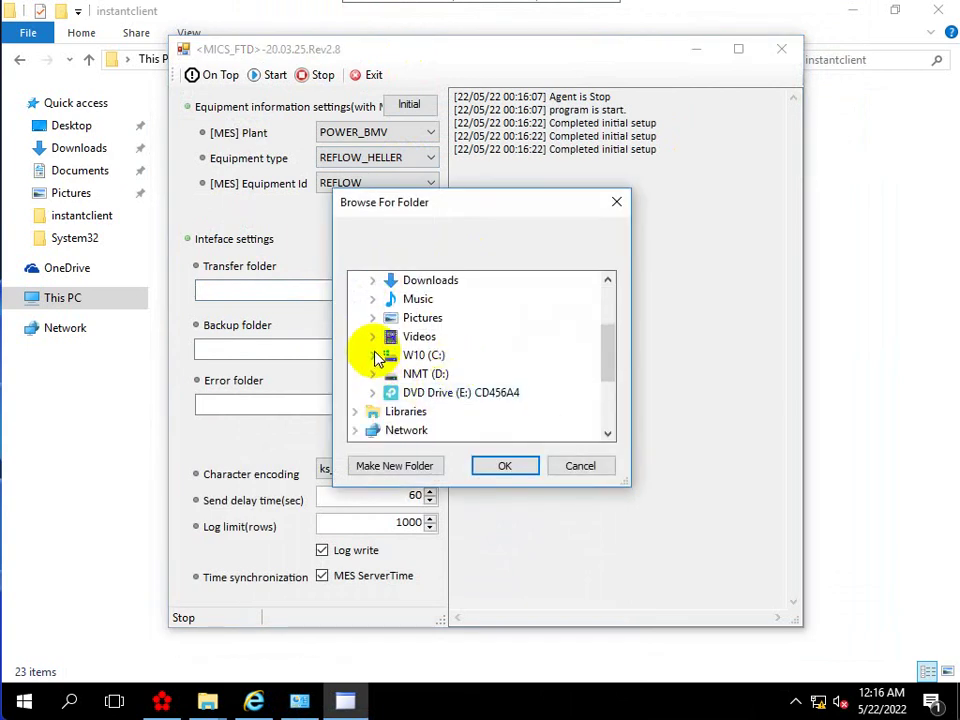
pyautogui.click(370, 358)
pyautogui.doubleClick(428, 356)
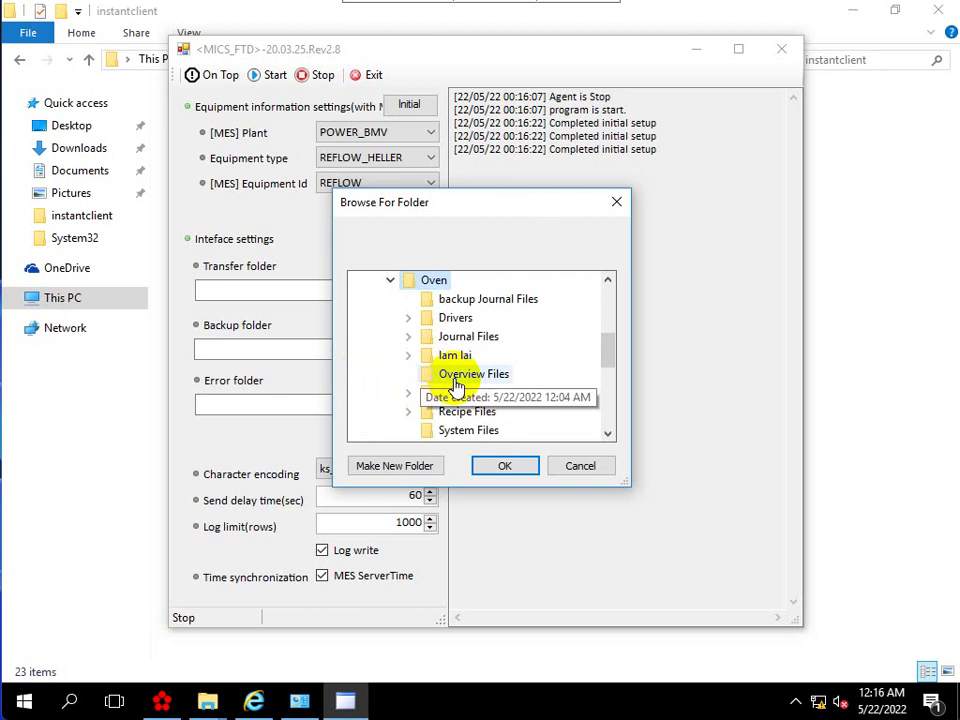
pyautogui.scroll(-1, 460, 385)
pyautogui.scroll(1, 468, 386)
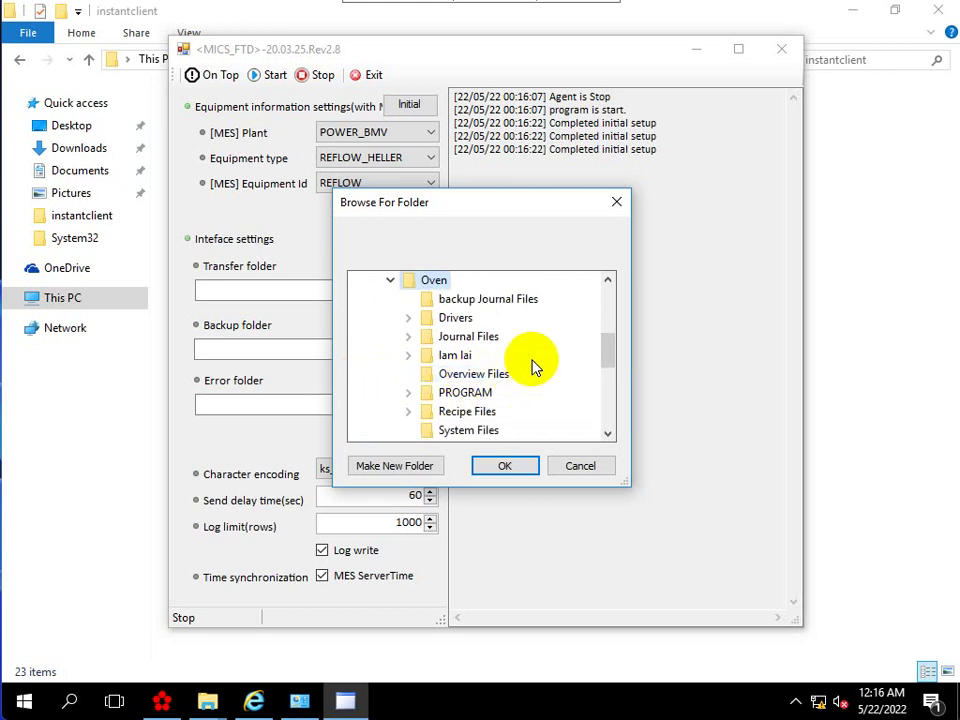
pyautogui.doubleClick(476, 343)
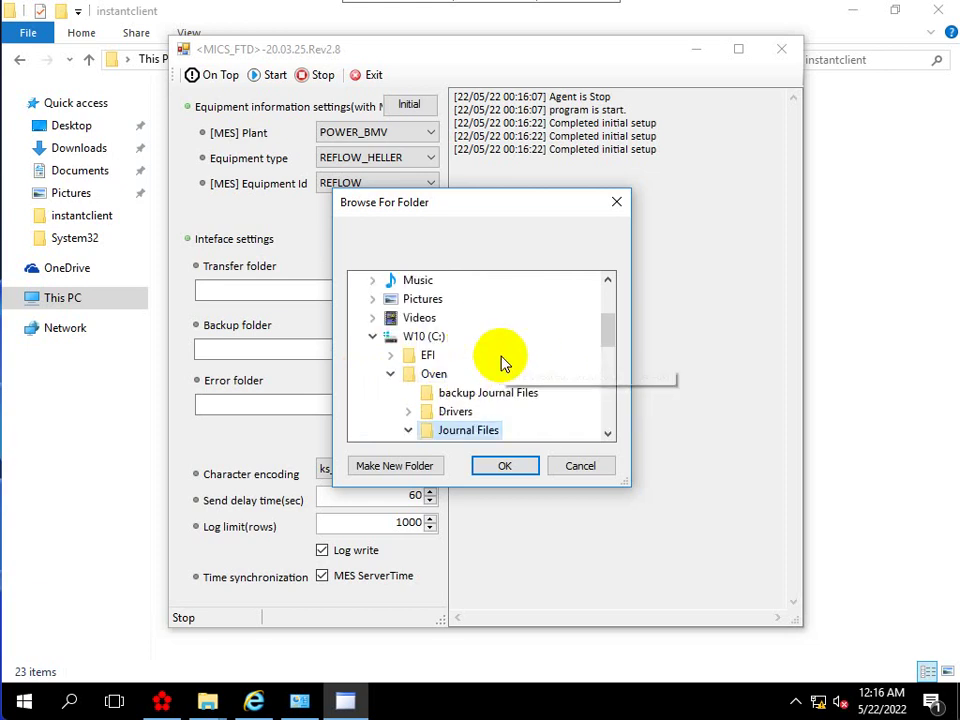
pyautogui.click(505, 468)
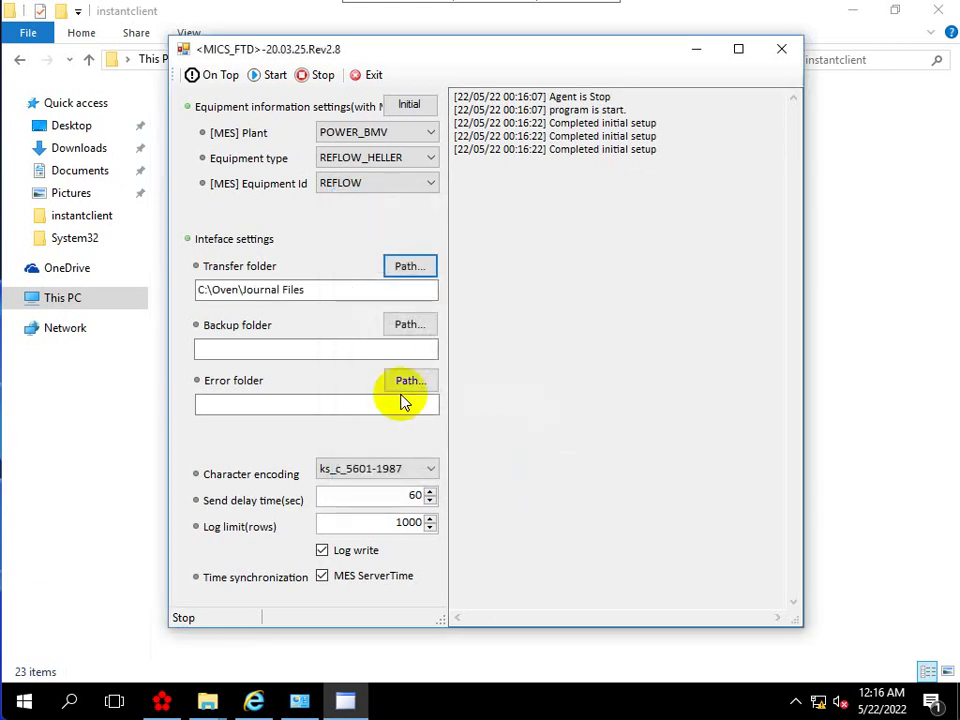
# Step: Set the backup folder to C:\Oven\backup Journal Files and start the agent
pyautogui.click(404, 326)
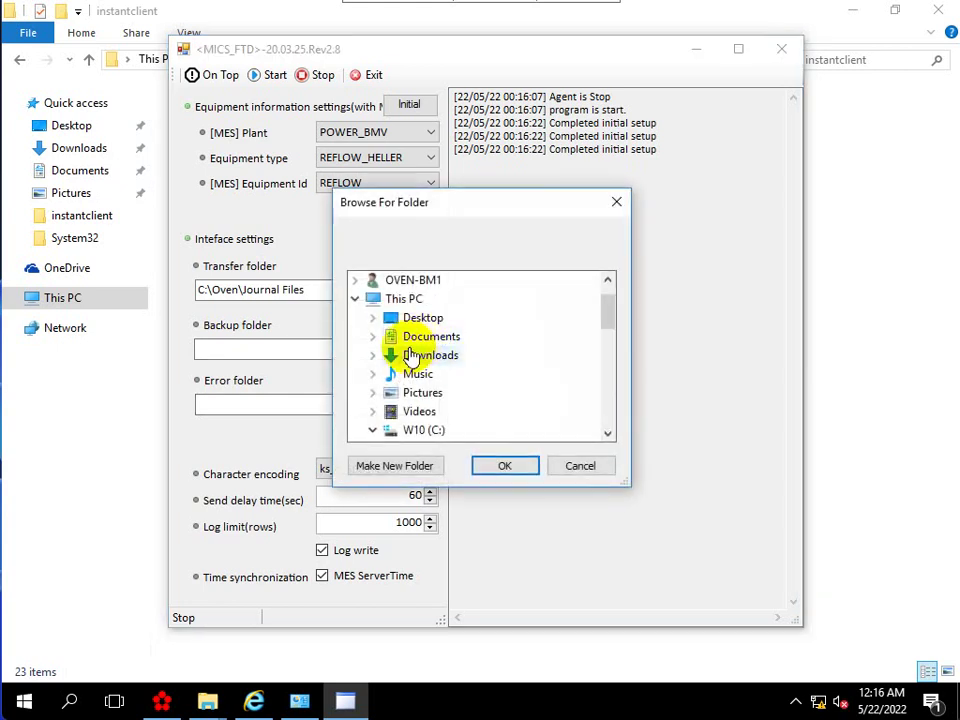
pyautogui.scroll(-1, 460, 392)
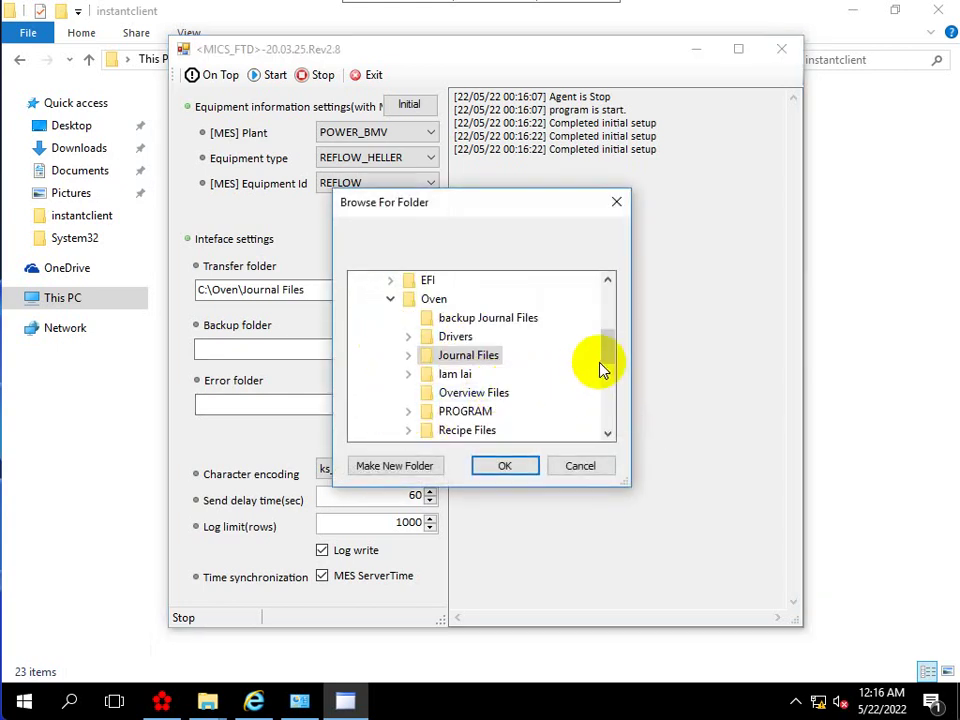
pyautogui.click(528, 320)
pyautogui.click(508, 465)
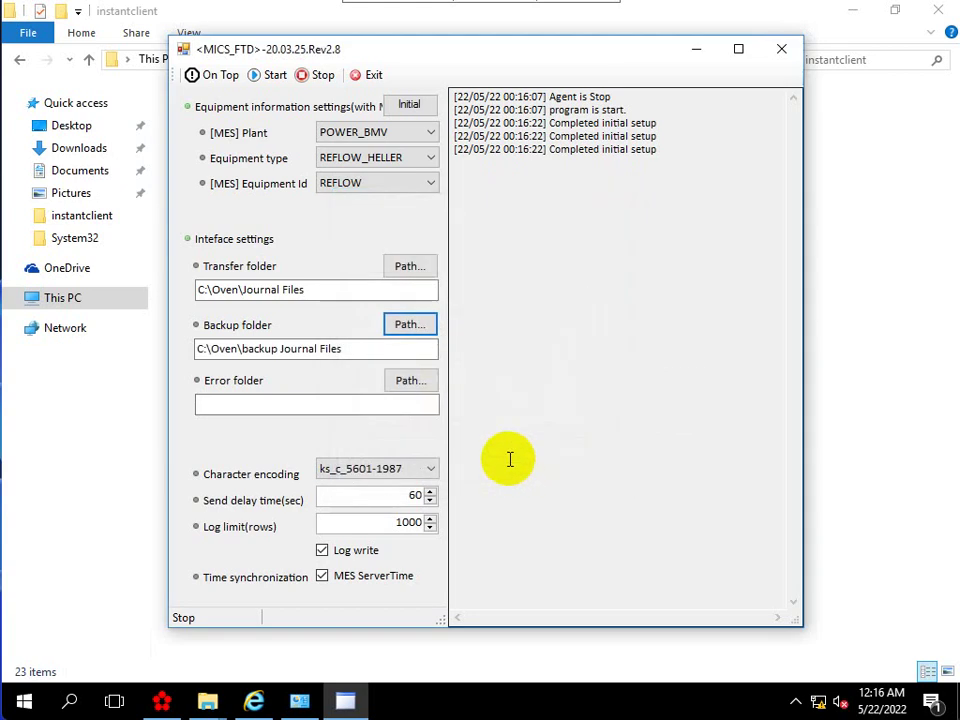
pyautogui.click(321, 75)
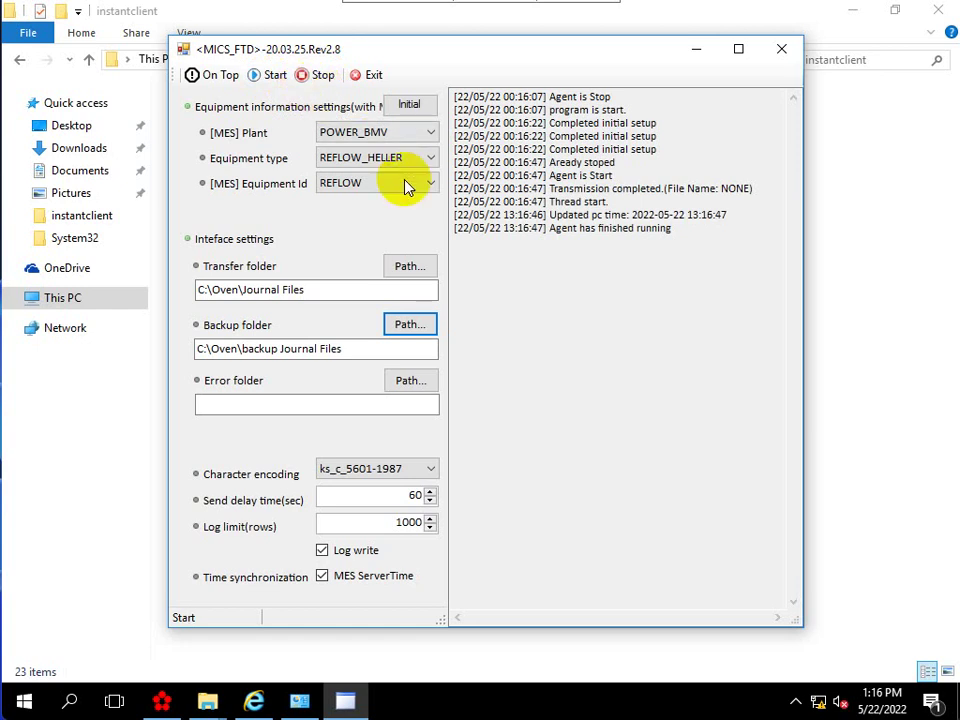
# Step: Check the available MES equipment IDs without changing the selection and exit the agent
pyautogui.click(388, 160)
pyautogui.click(386, 162)
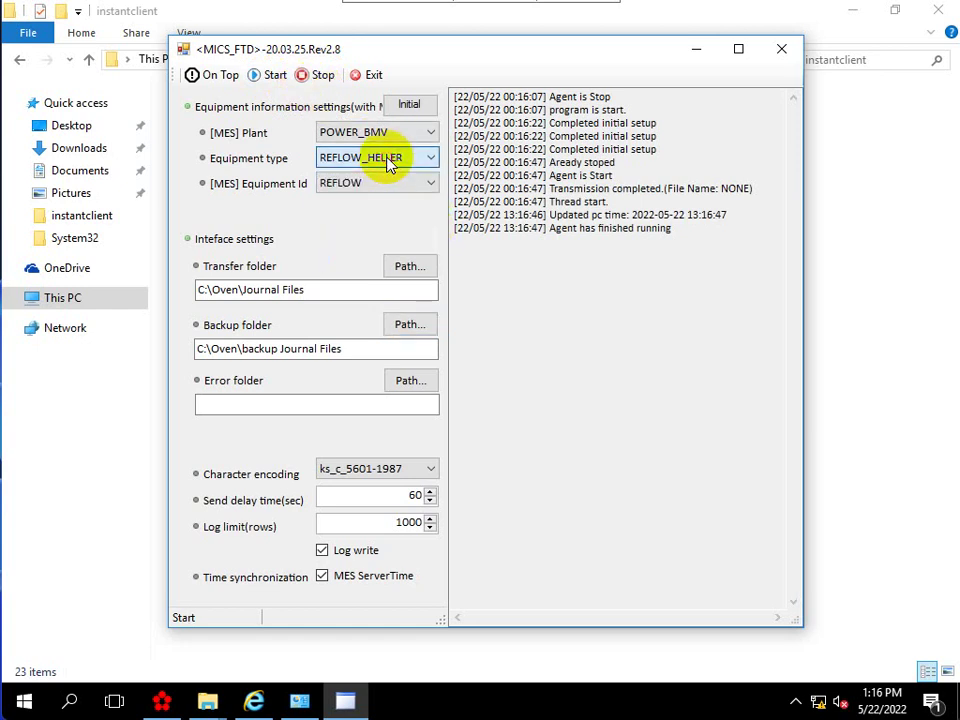
pyautogui.click(388, 182)
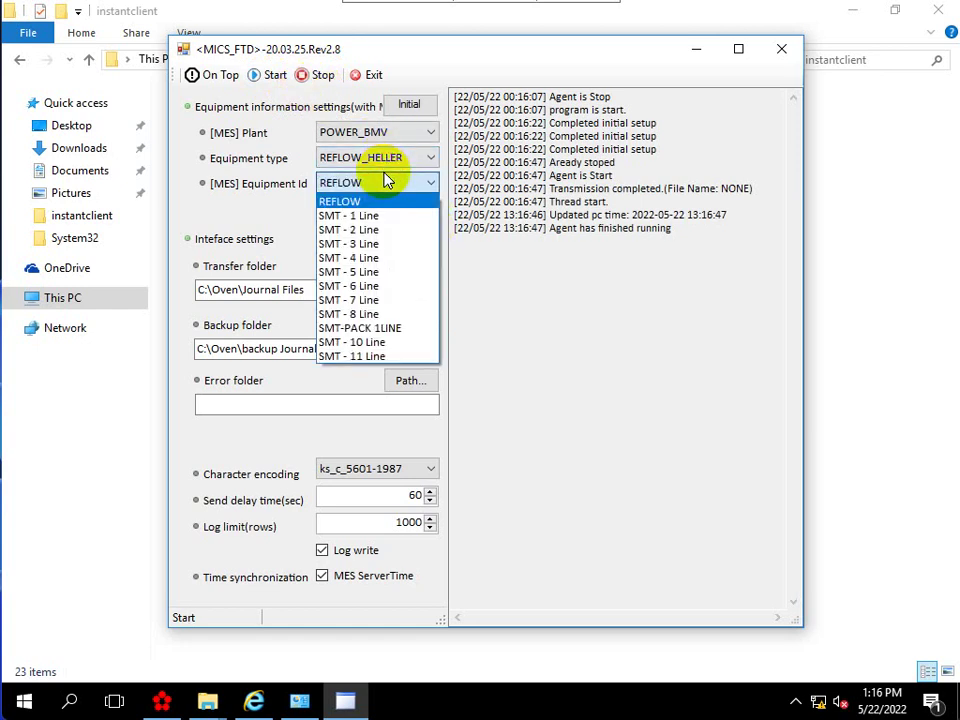
pyautogui.click(388, 182)
pyautogui.click(365, 75)
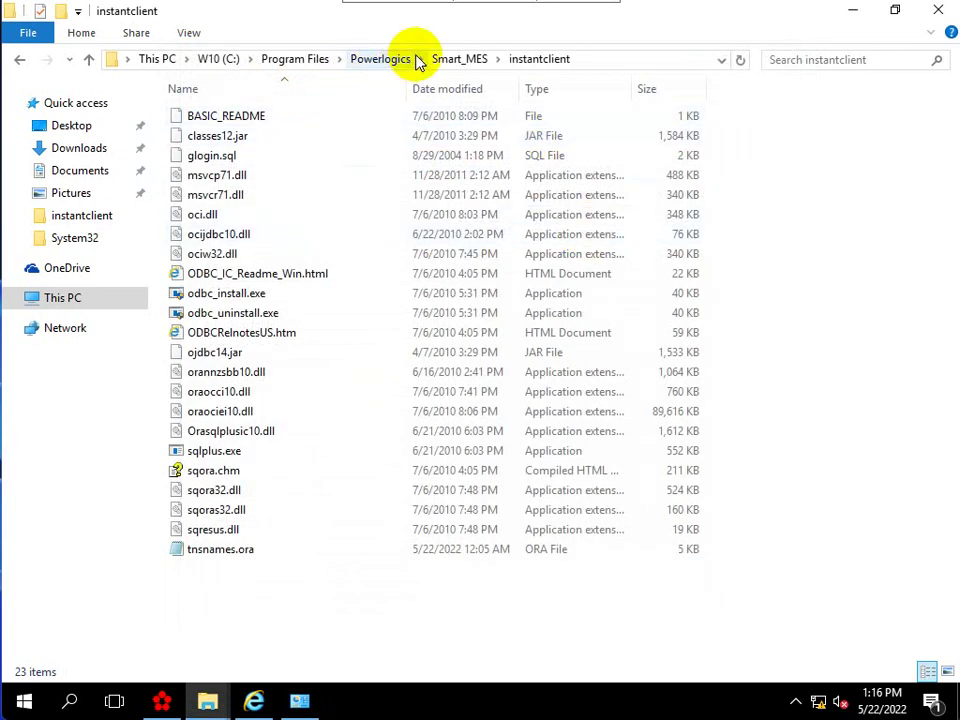
# Step: Go up from the instantclient folder to the W10 (C:) drive and close the File Explorer window
pyautogui.click(280, 66)
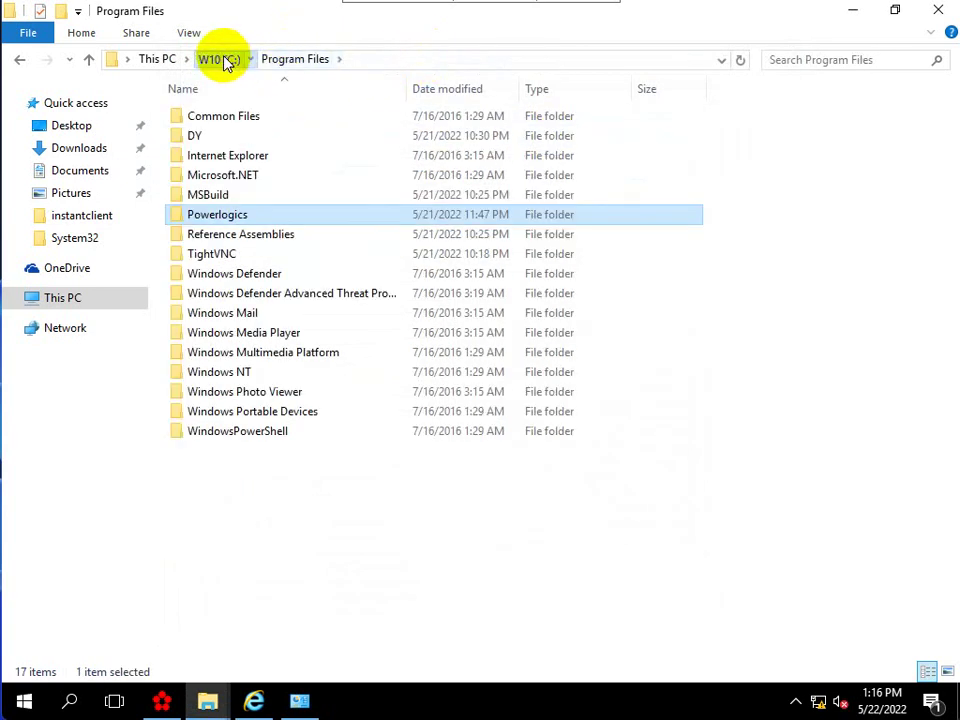
pyautogui.click(225, 62)
pyautogui.click(940, 11)
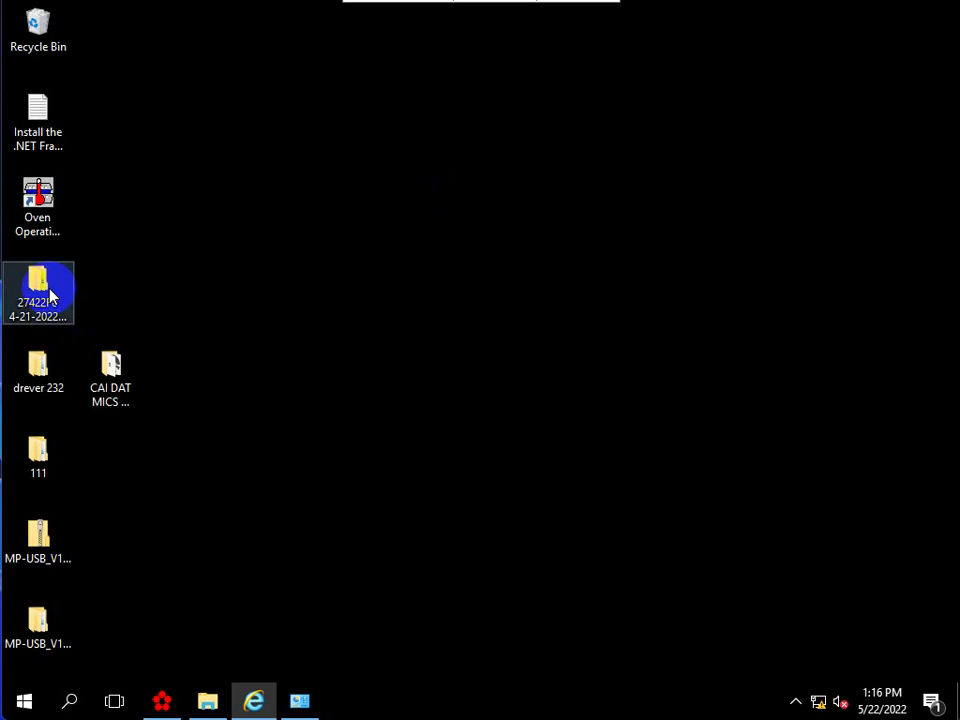
# Step: Delete the 27422F8, drever 232, 111, CAI DAT MICS and MP-USB items and the .NET Framework text file from the desktop
pyautogui.moveTo(50, 292); pyautogui.dragTo(320, 310)
pyautogui.moveTo(510, 268); pyautogui.dragTo(24, 660)
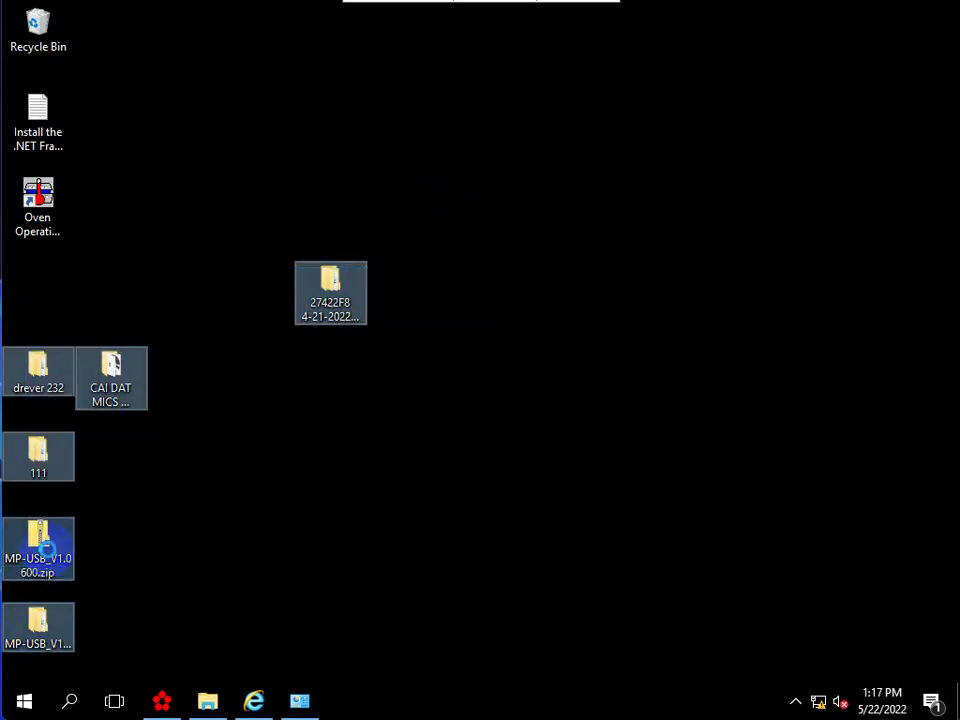
pyautogui.rightClick(48, 538)
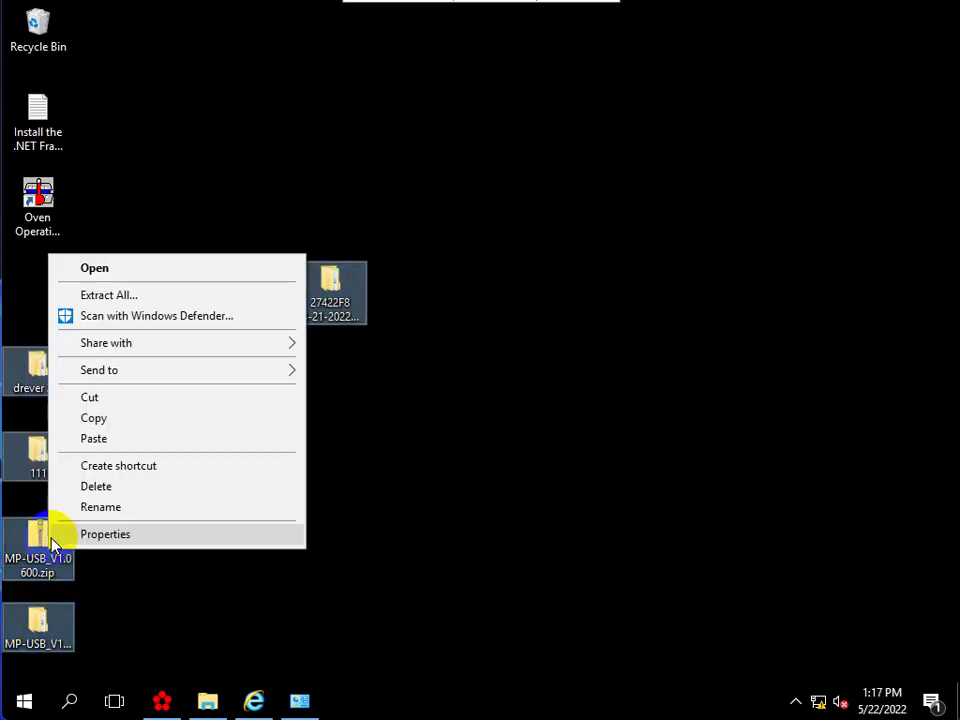
pyautogui.click(94, 486)
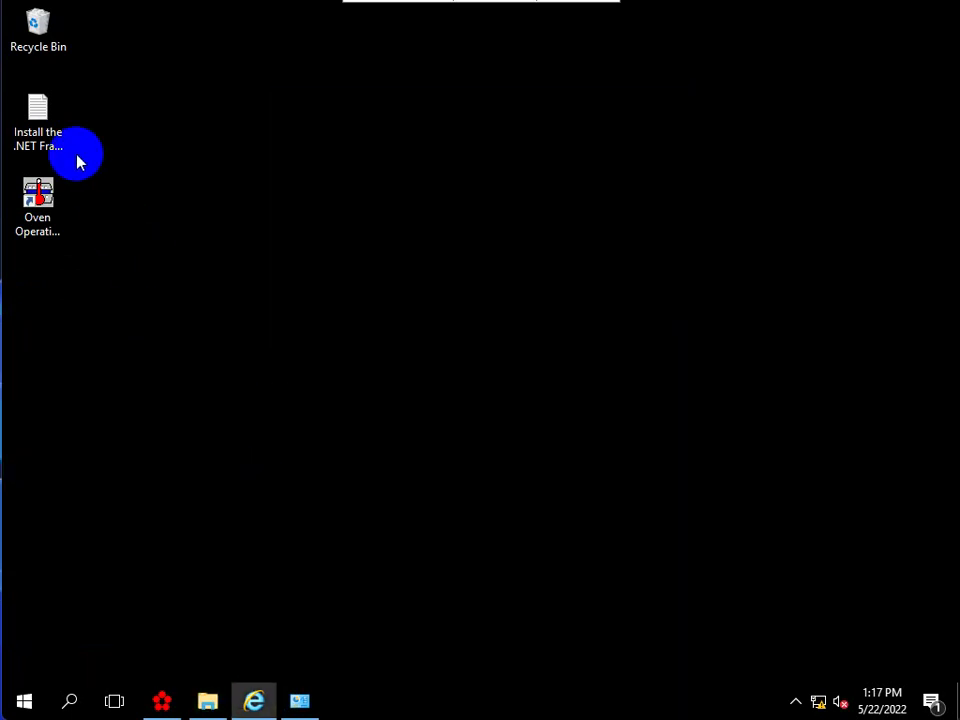
pyautogui.moveTo(80, 162); pyautogui.dragTo(58, 34)
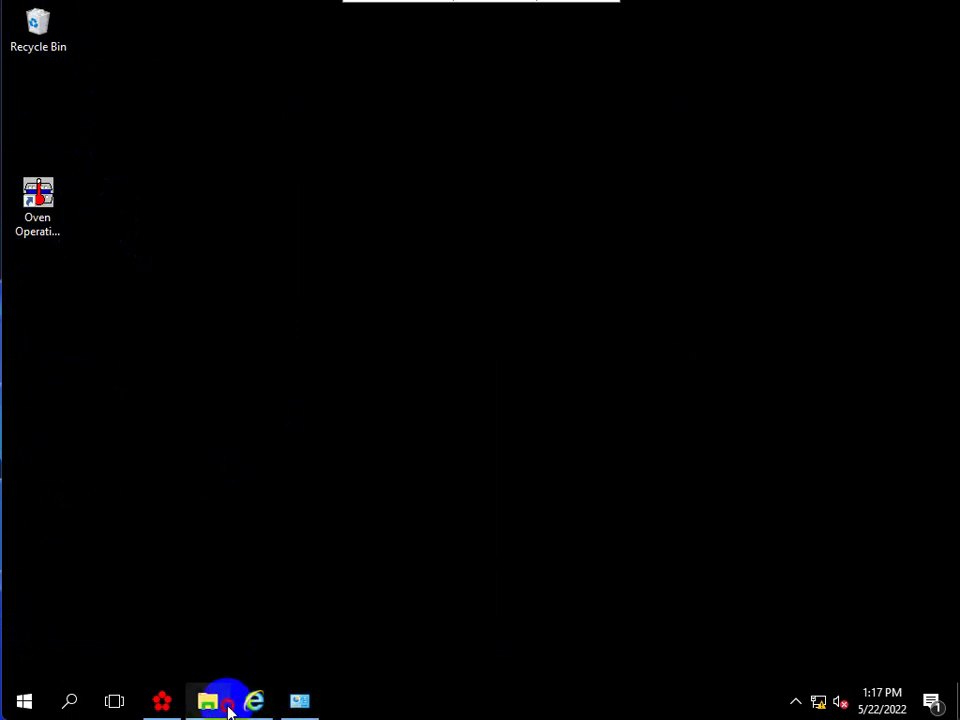
# Step: Close the open Recycle Bin window, and sort the desktop icons by name and refresh them
pyautogui.click(226, 705)
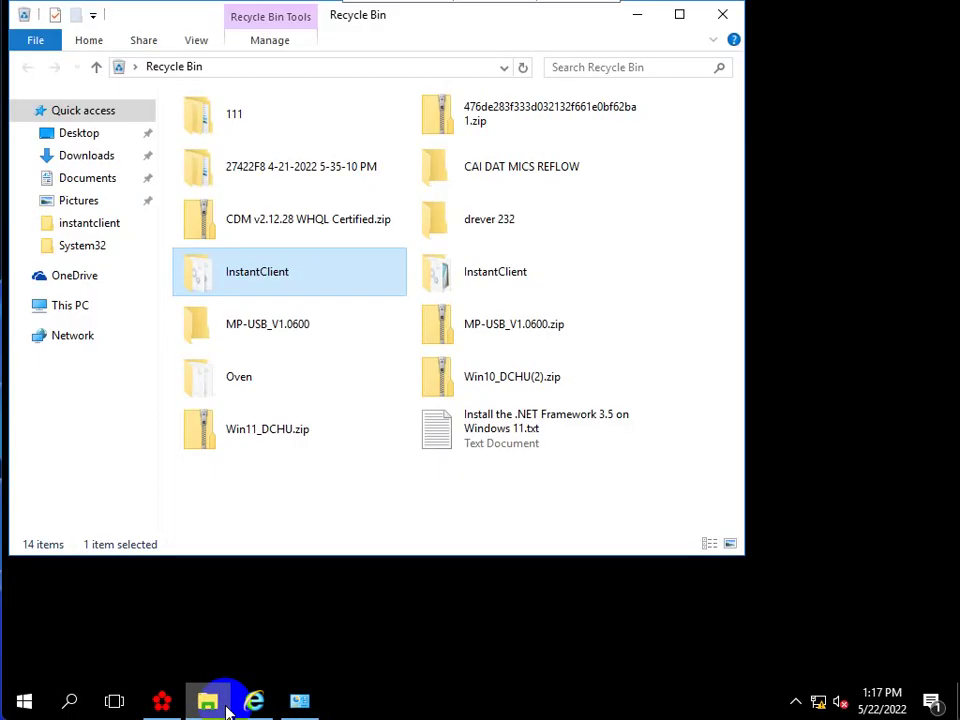
pyautogui.click(725, 22)
pyautogui.rightClick(279, 124)
pyautogui.moveTo(368, 143)
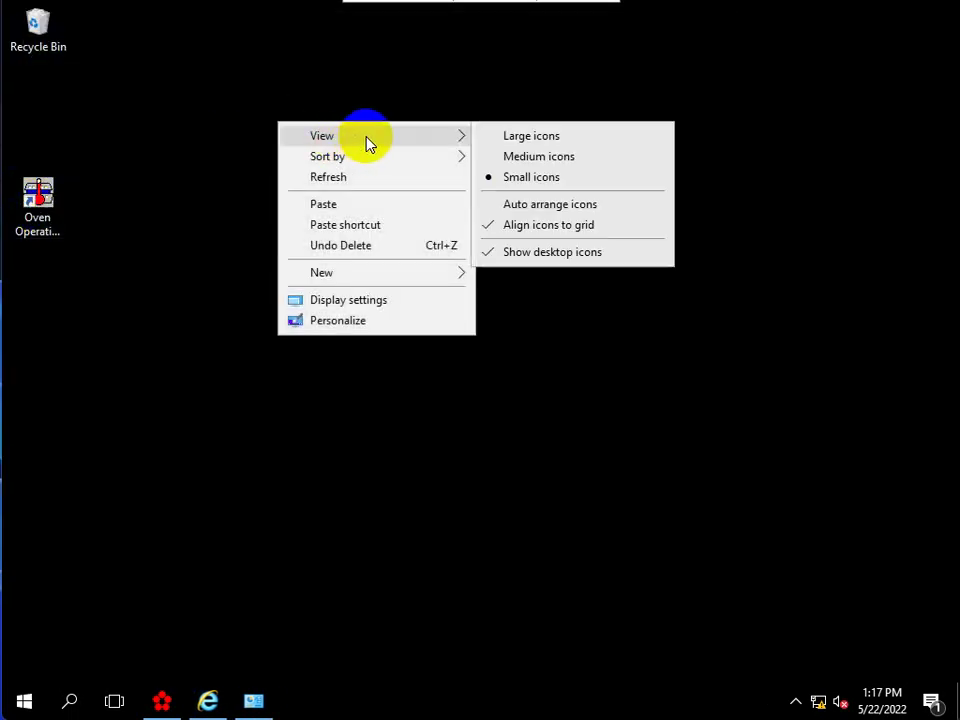
pyautogui.moveTo(424, 162)
pyautogui.click(489, 162)
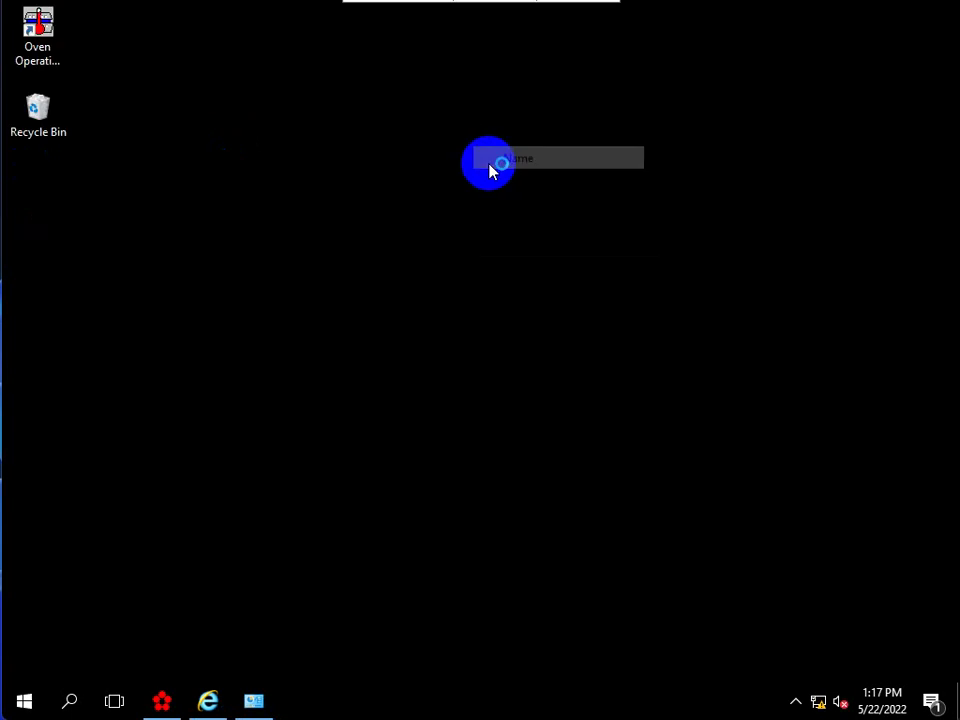
pyautogui.rightClick(330, 170)
pyautogui.click(375, 223)
# Step: Empty the Recycle Bin and confirm the permanent deletion of its items
pyautogui.click(45, 120)
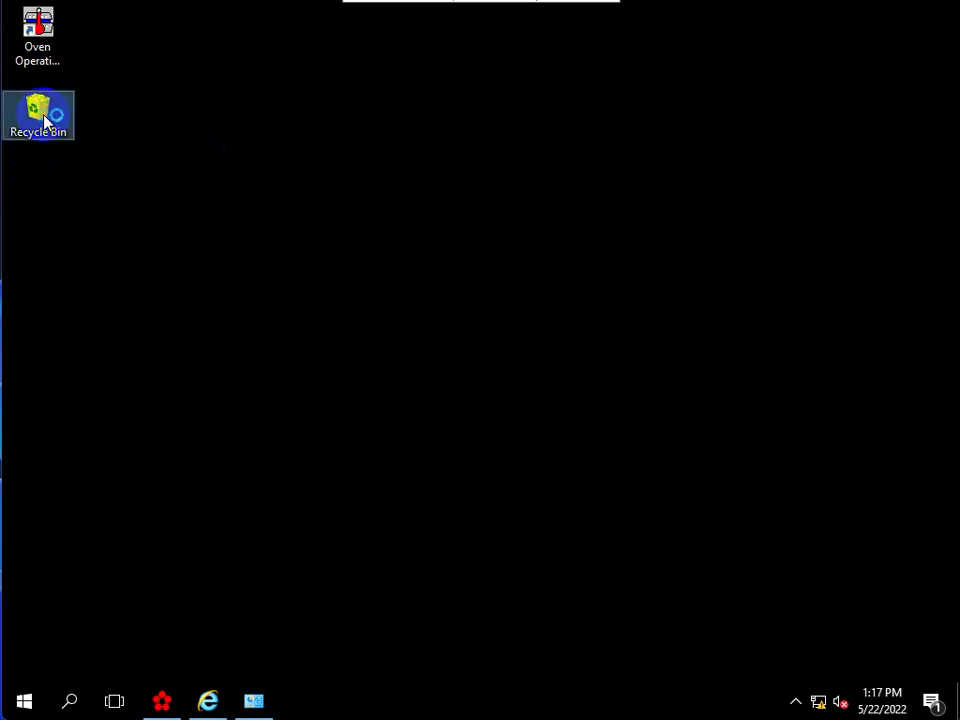
pyautogui.rightClick(45, 120)
pyautogui.click(118, 152)
pyautogui.click(542, 364)
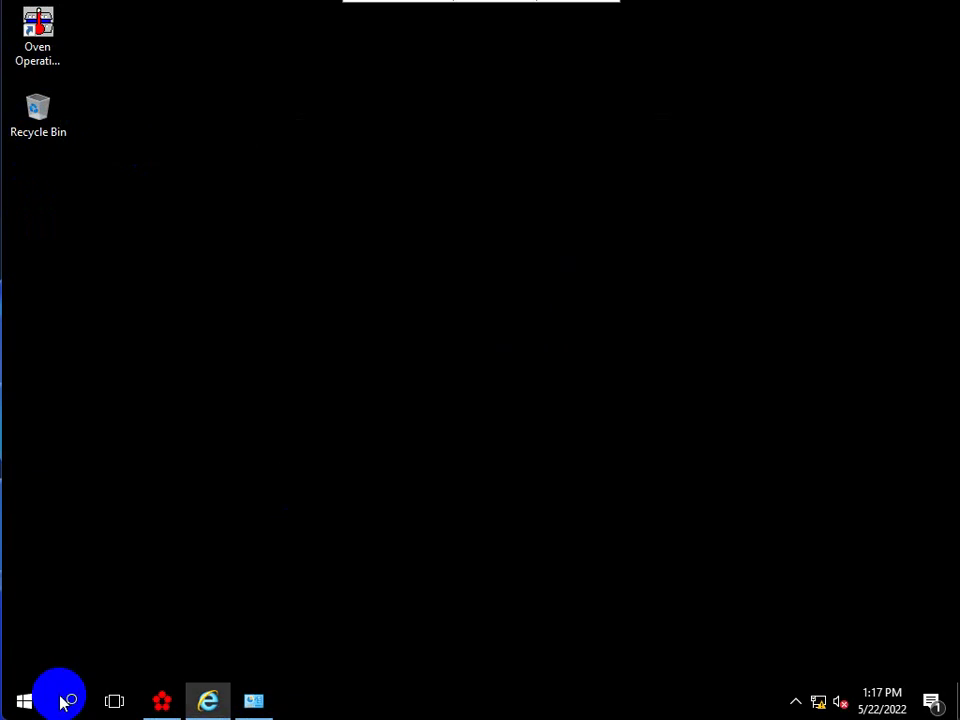
# Step: Switch to the running Oxygen Controller program
pyautogui.click(157, 703)
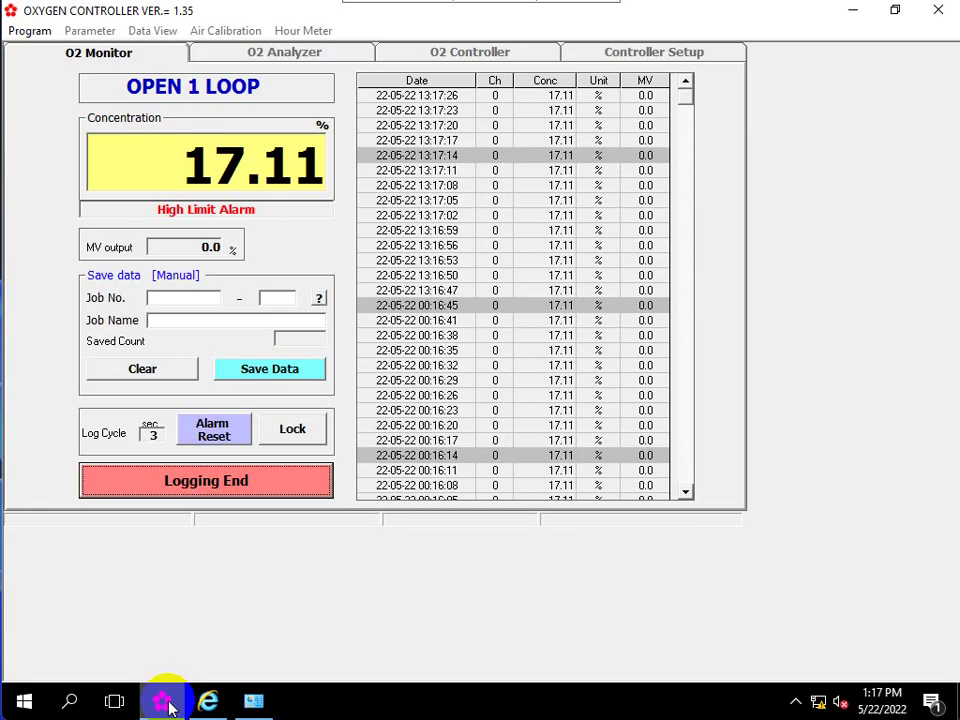